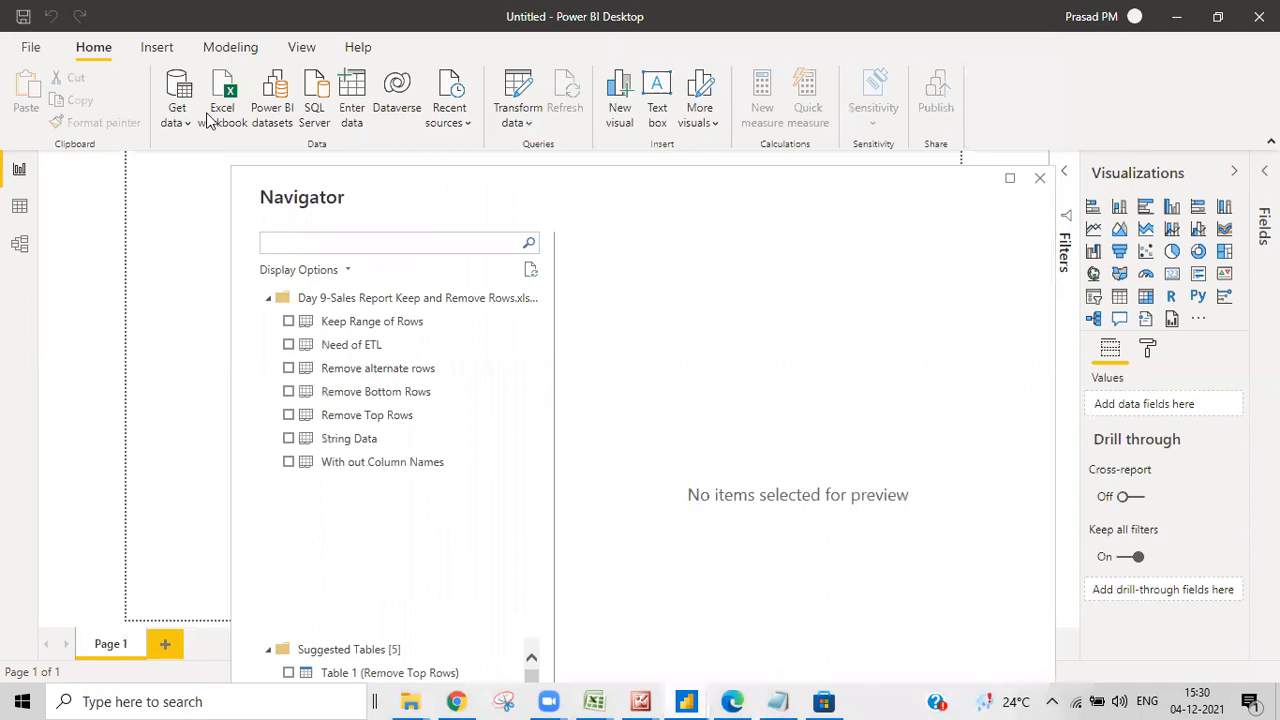
Select all seven worksheets of the Day 9 sales report workbook and open them in Power Query Editor for transformation
left_click_drag(633, 222, 620, 202)
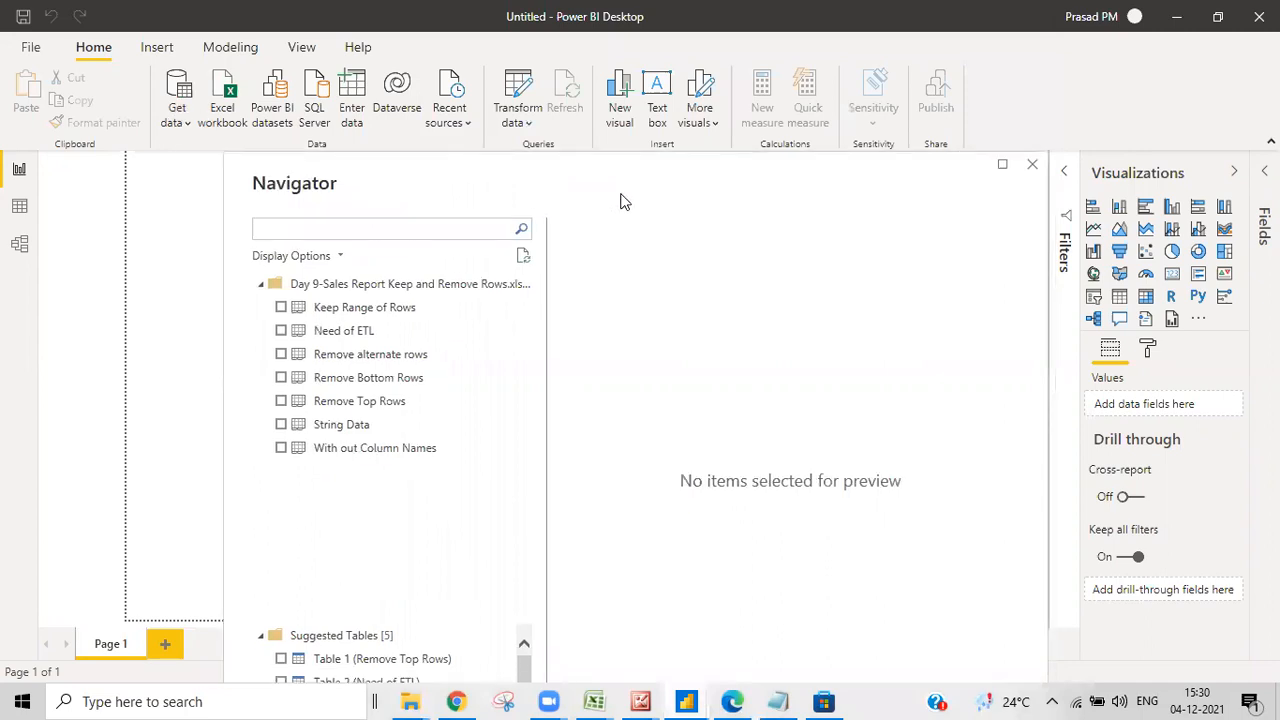
left_click(274, 175)
left_click(274, 199)
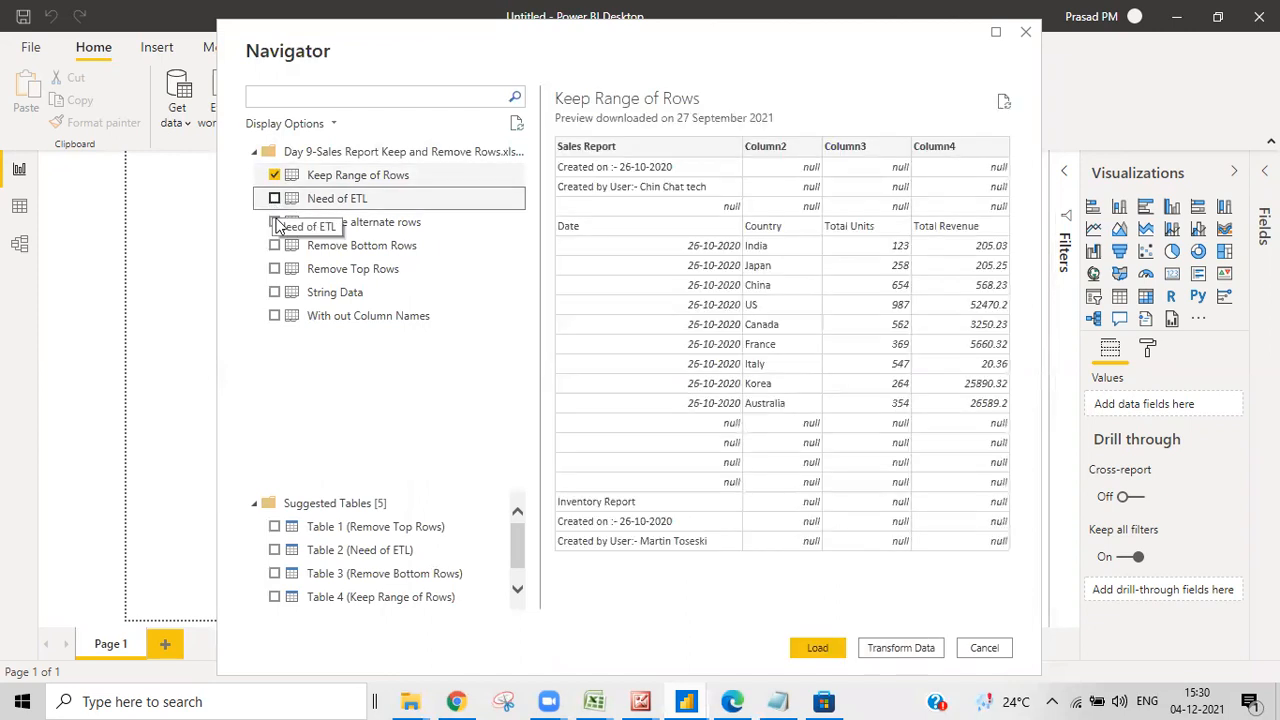
left_click(274, 222)
left_click(274, 245)
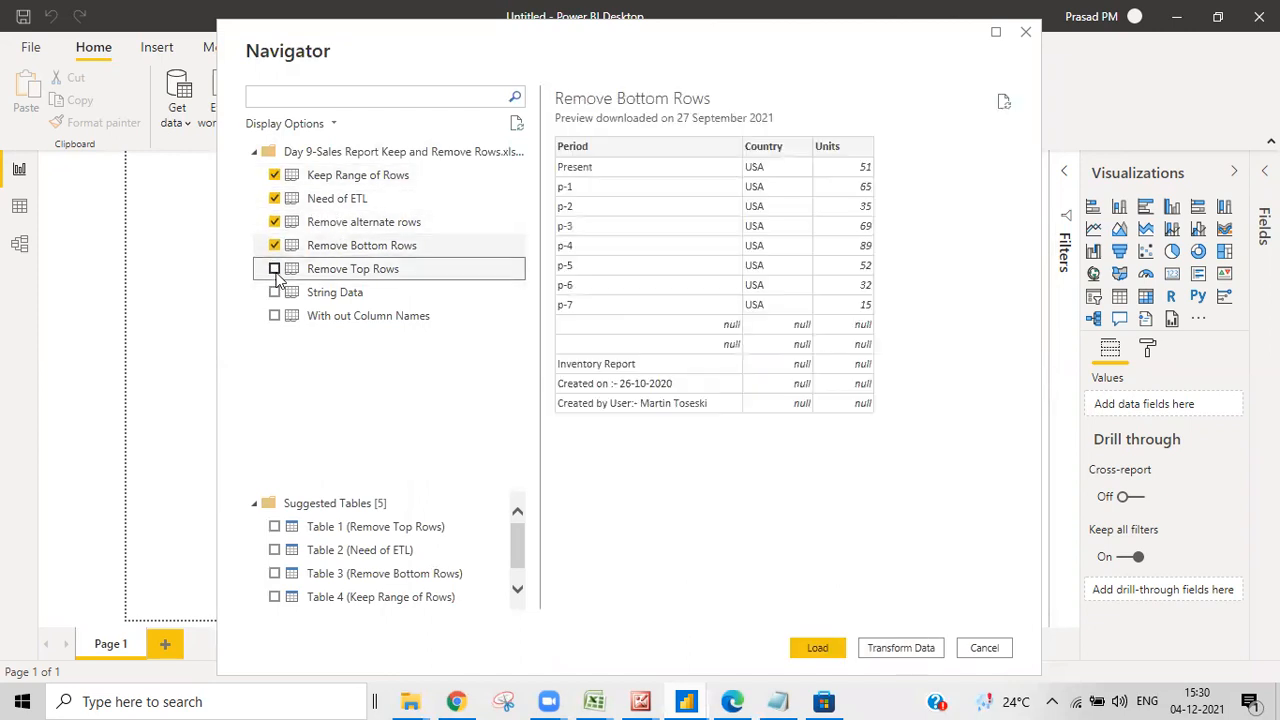
left_click(274, 269)
left_click(274, 292)
left_click(274, 316)
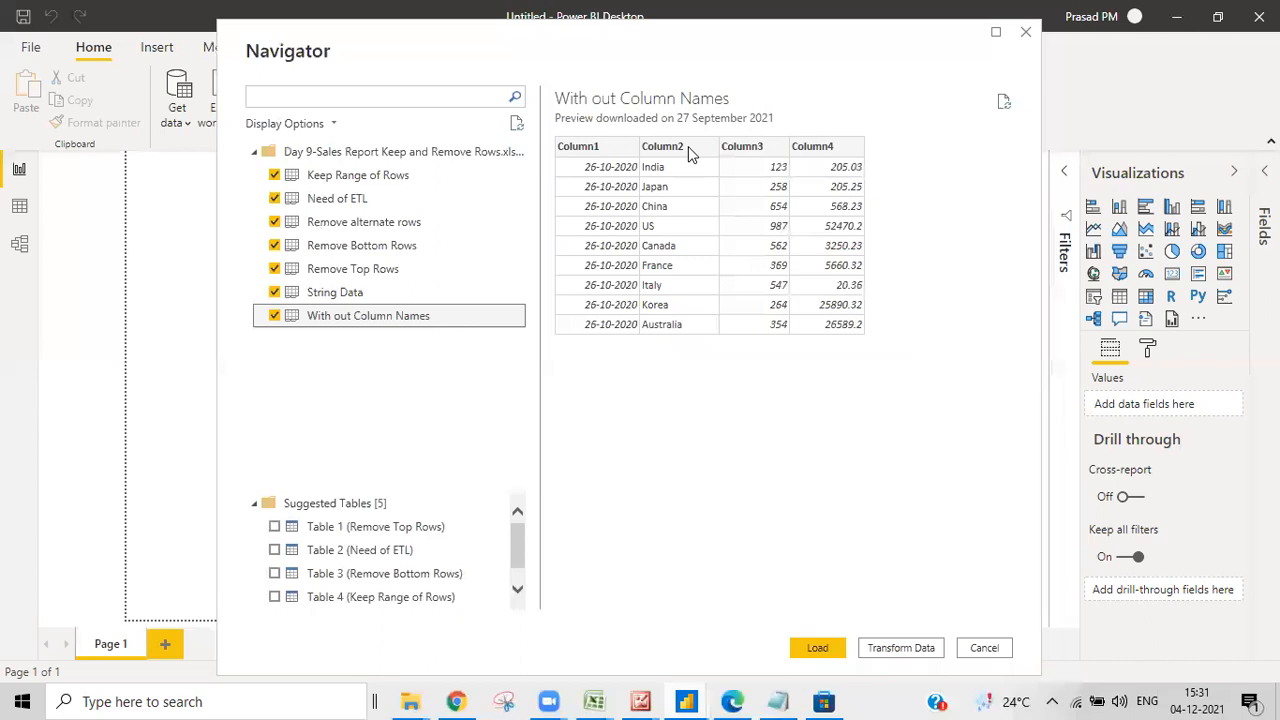
left_click(880, 650)
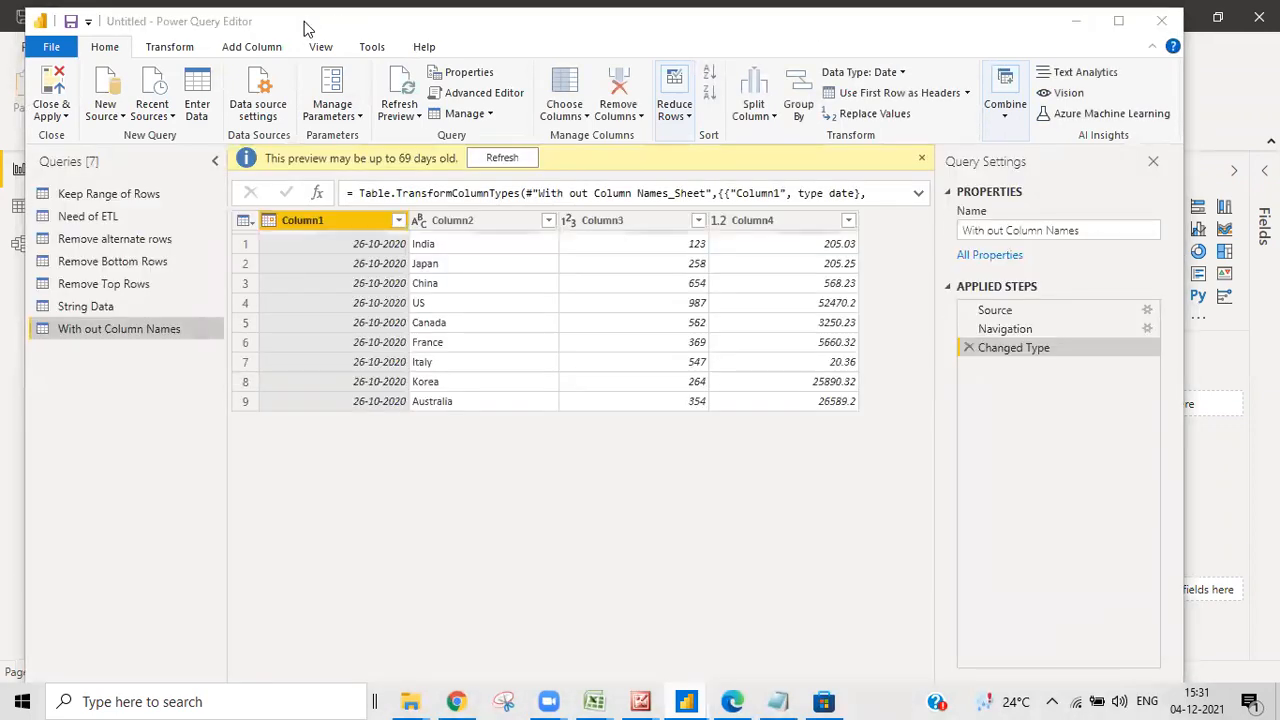
left_click_drag(306, 27, 404, 226)
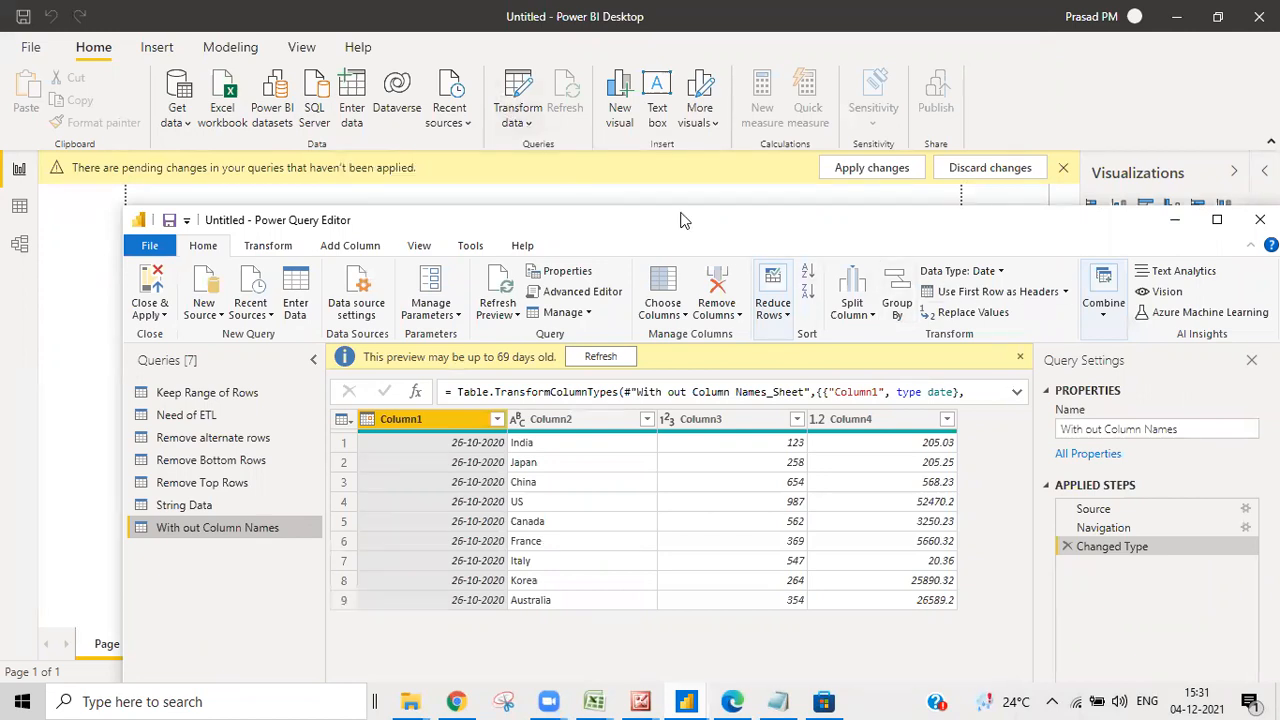
left_click_drag(680, 220, 637, 38)
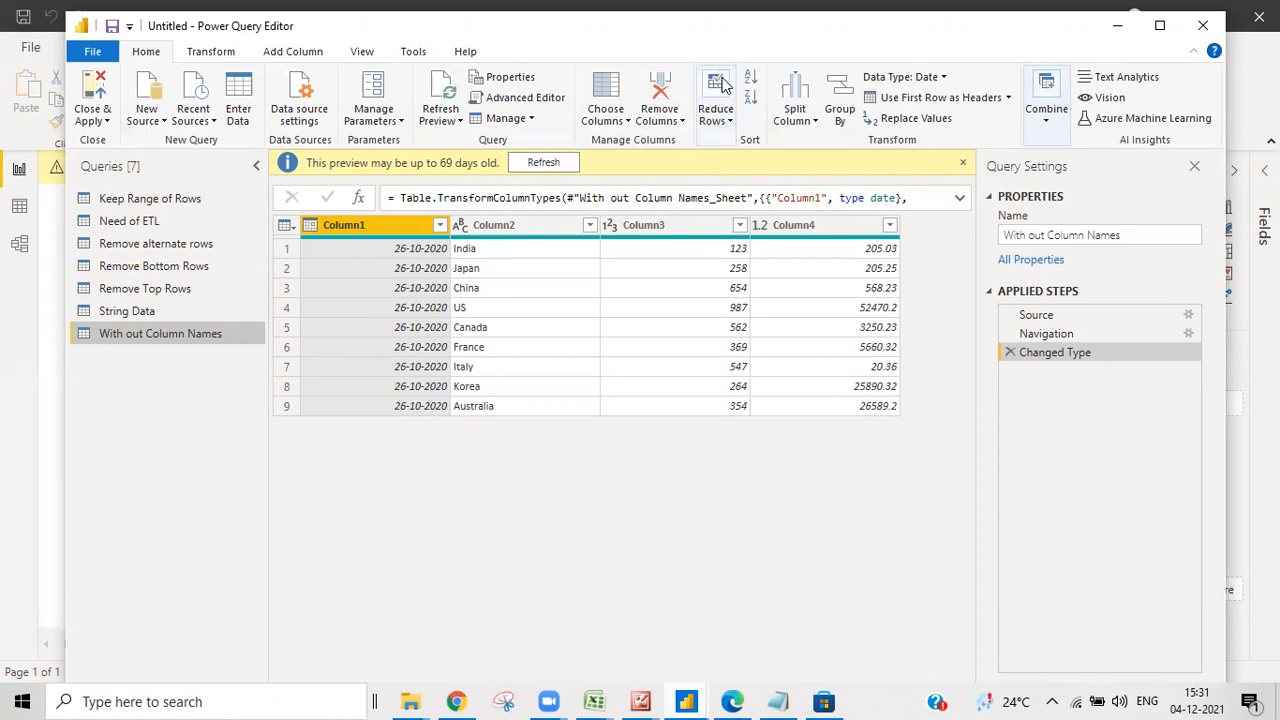
left_click(729, 122)
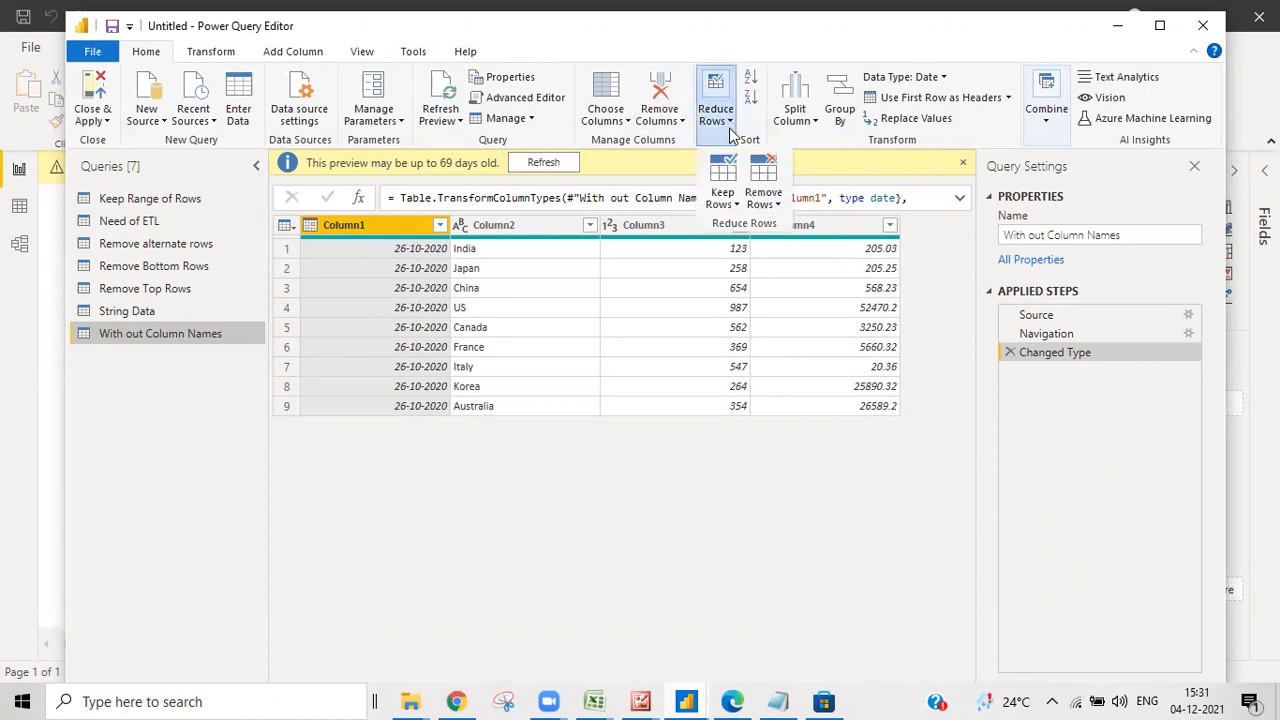
left_click(733, 205)
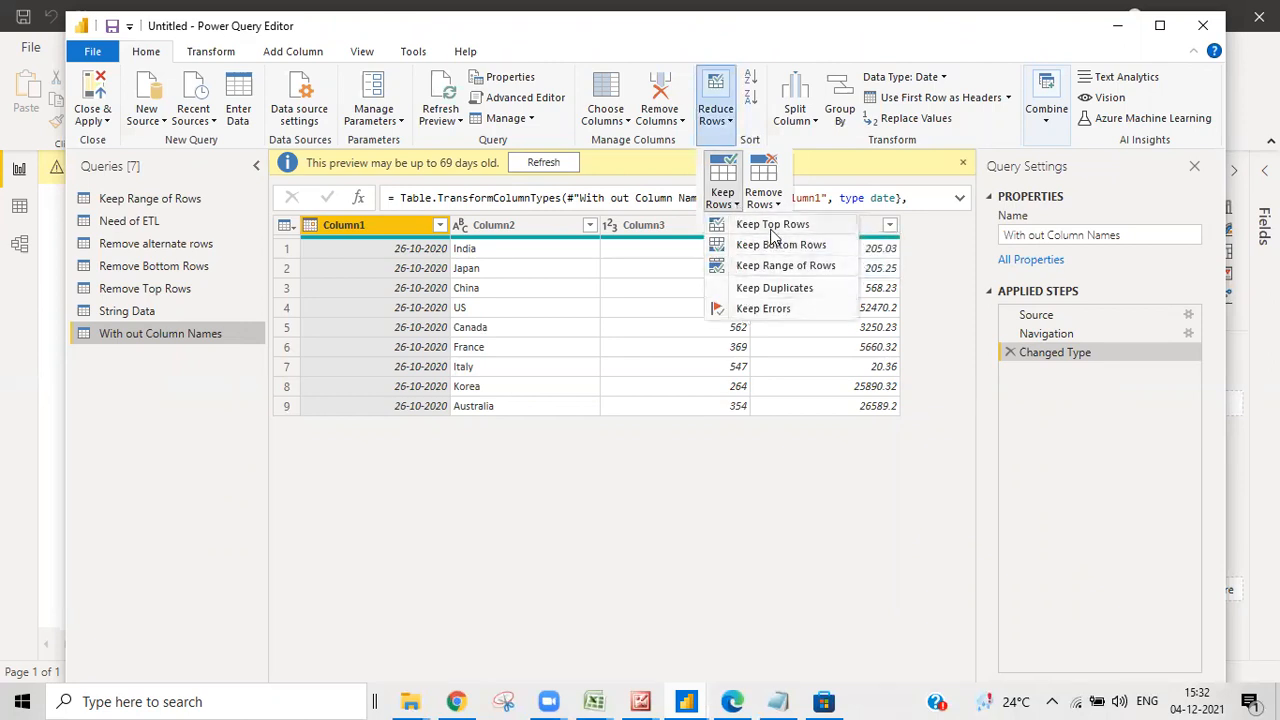
left_click(778, 205)
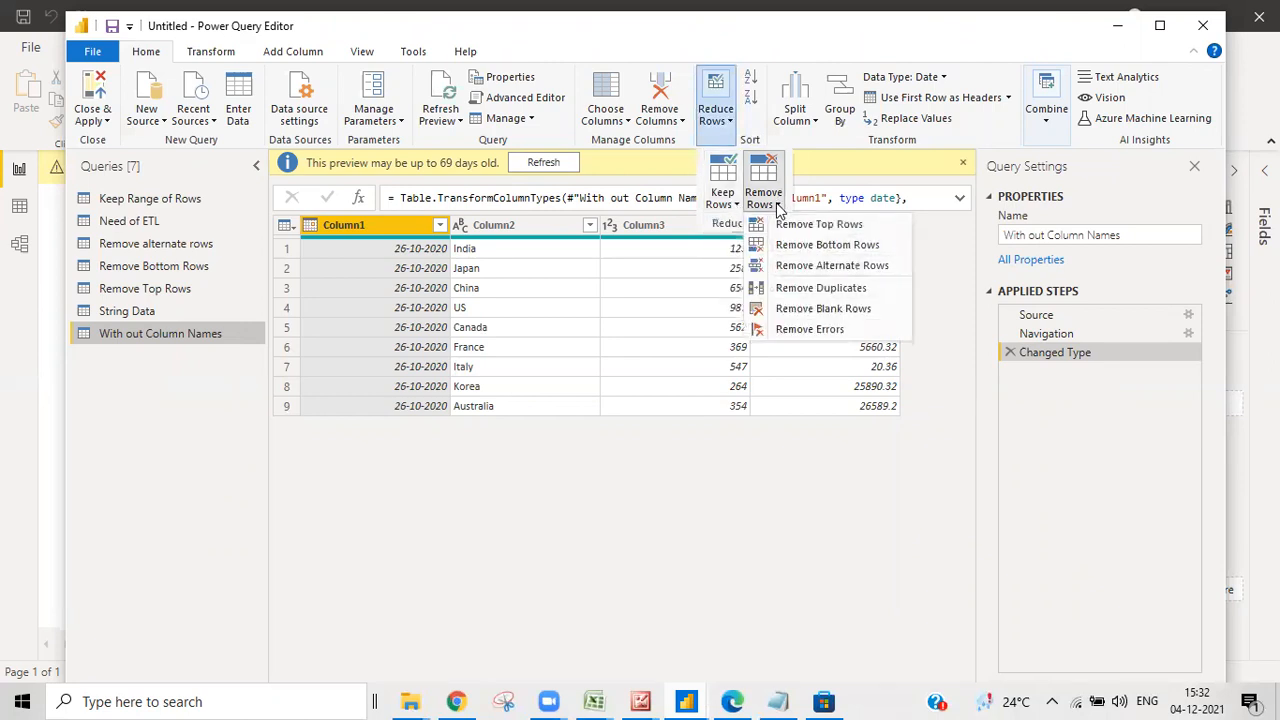
Remove the top 3 rows from the Remove Top Rows query and use its first remaining row as headers
left_click(147, 290)
left_click(157, 292)
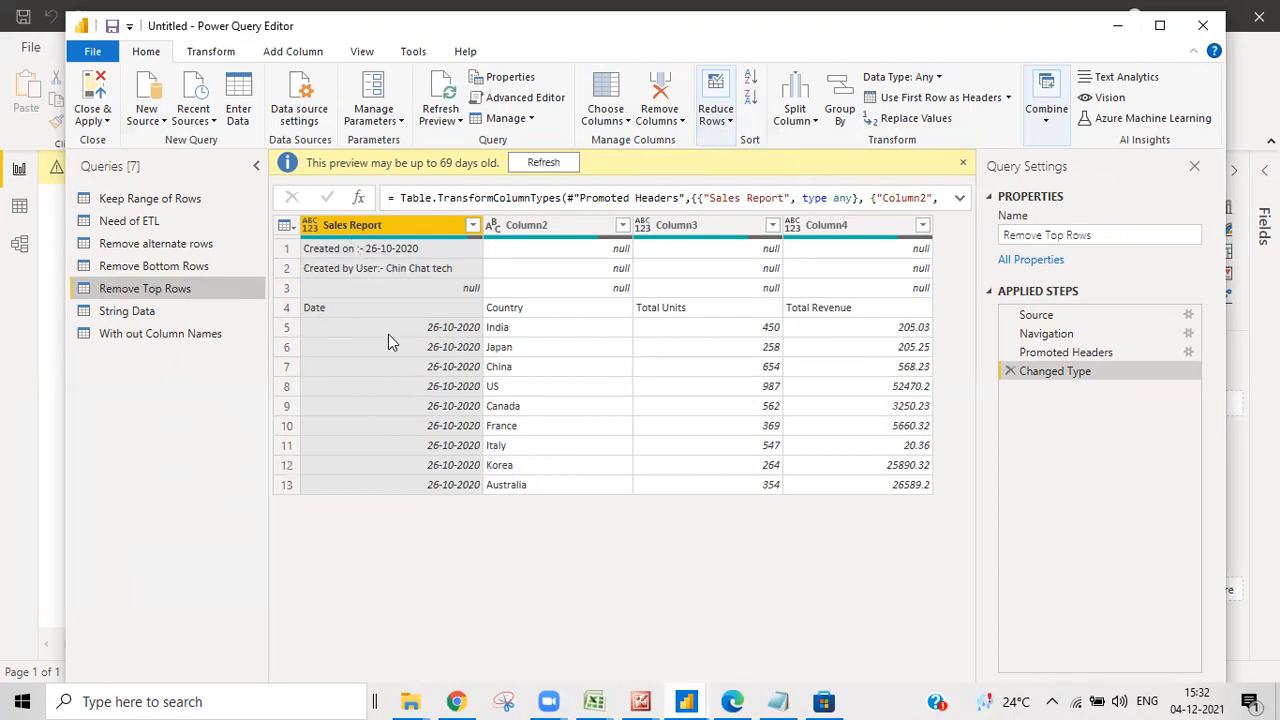
left_click(733, 122)
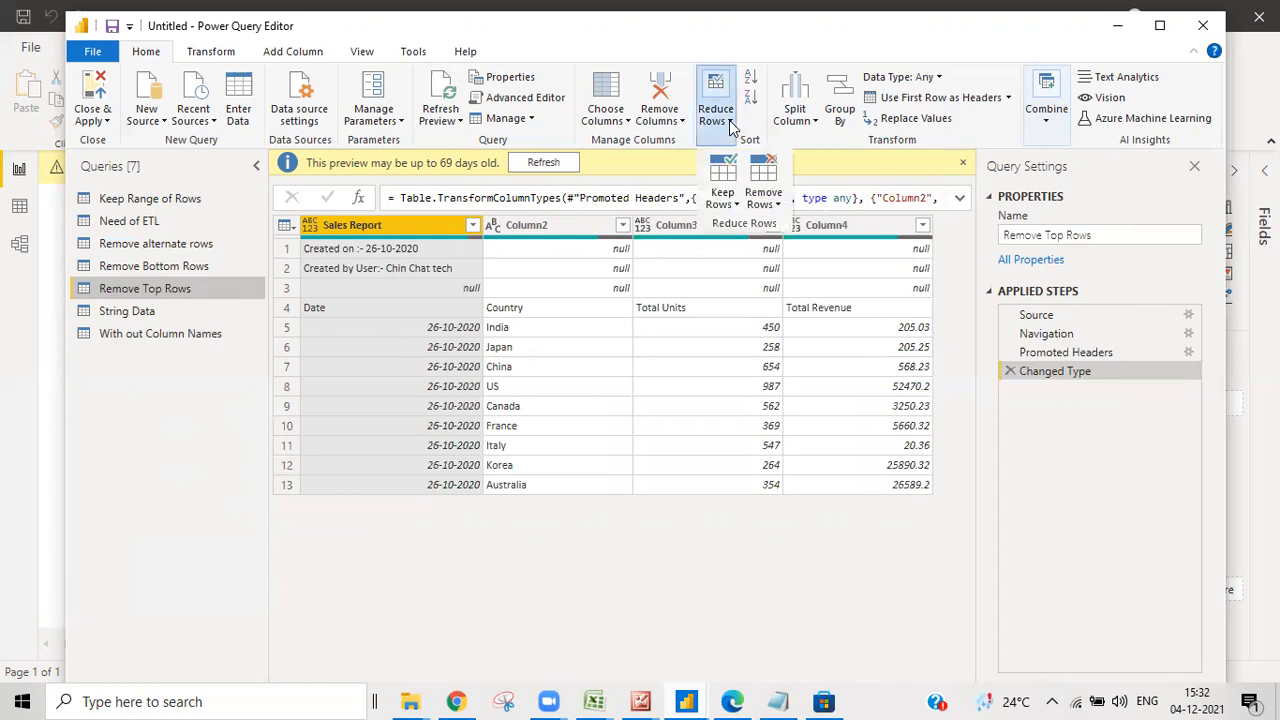
left_click(778, 205)
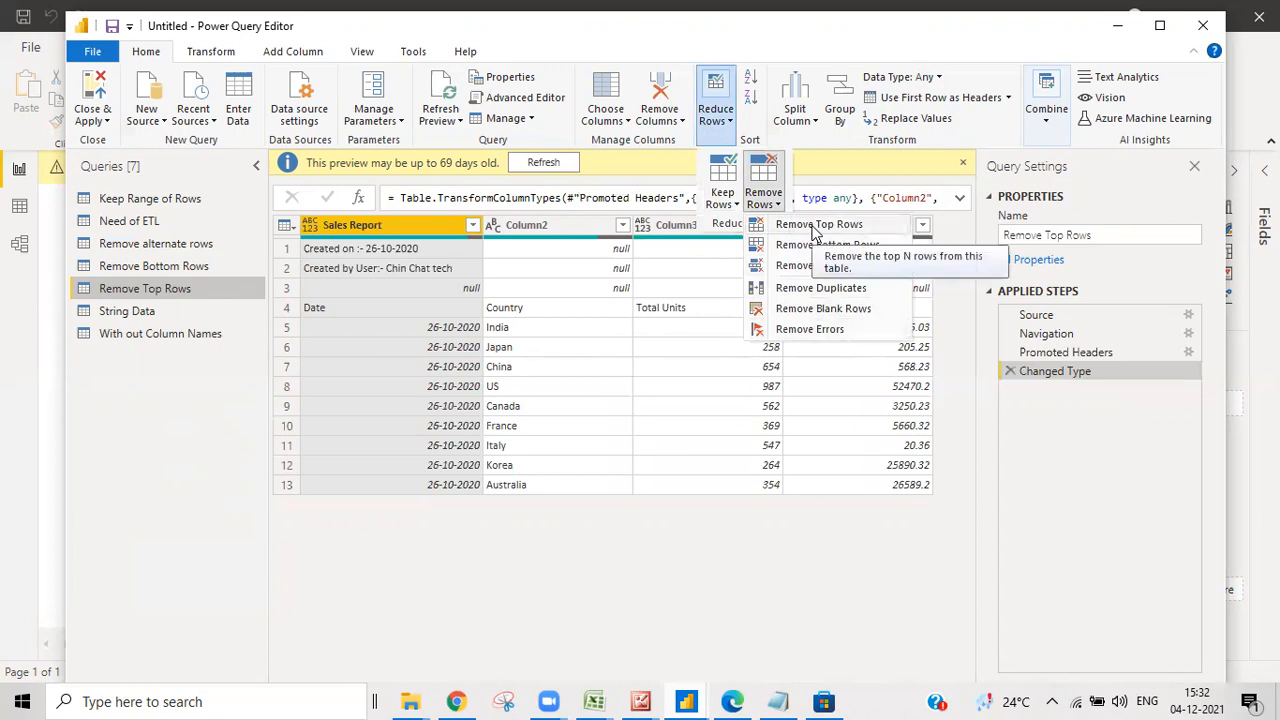
left_click(815, 226)
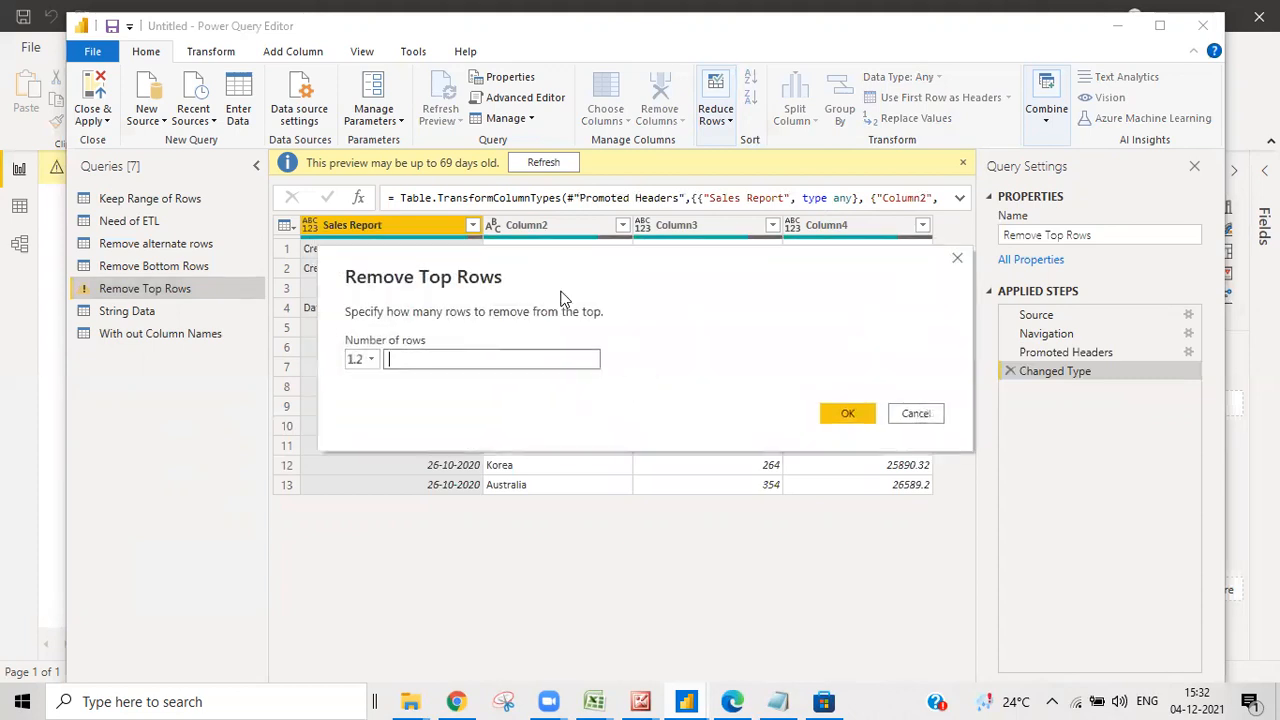
left_click(434, 582)
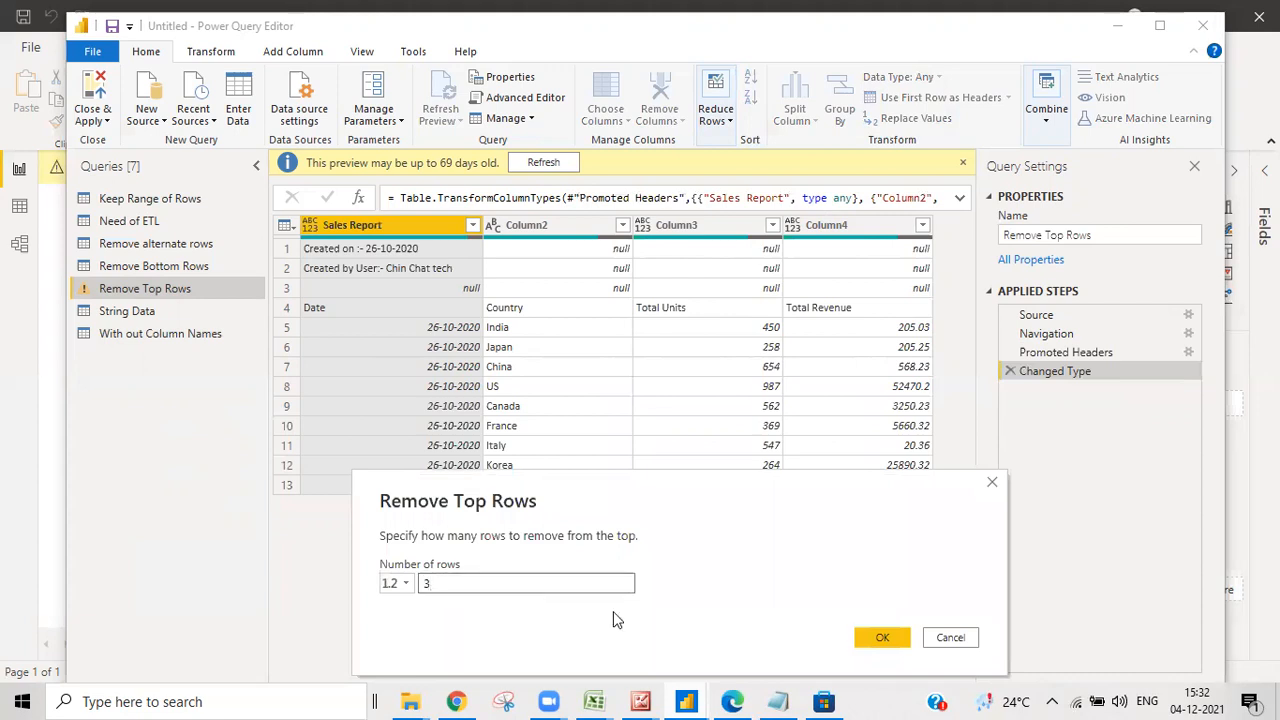
left_click(871, 637)
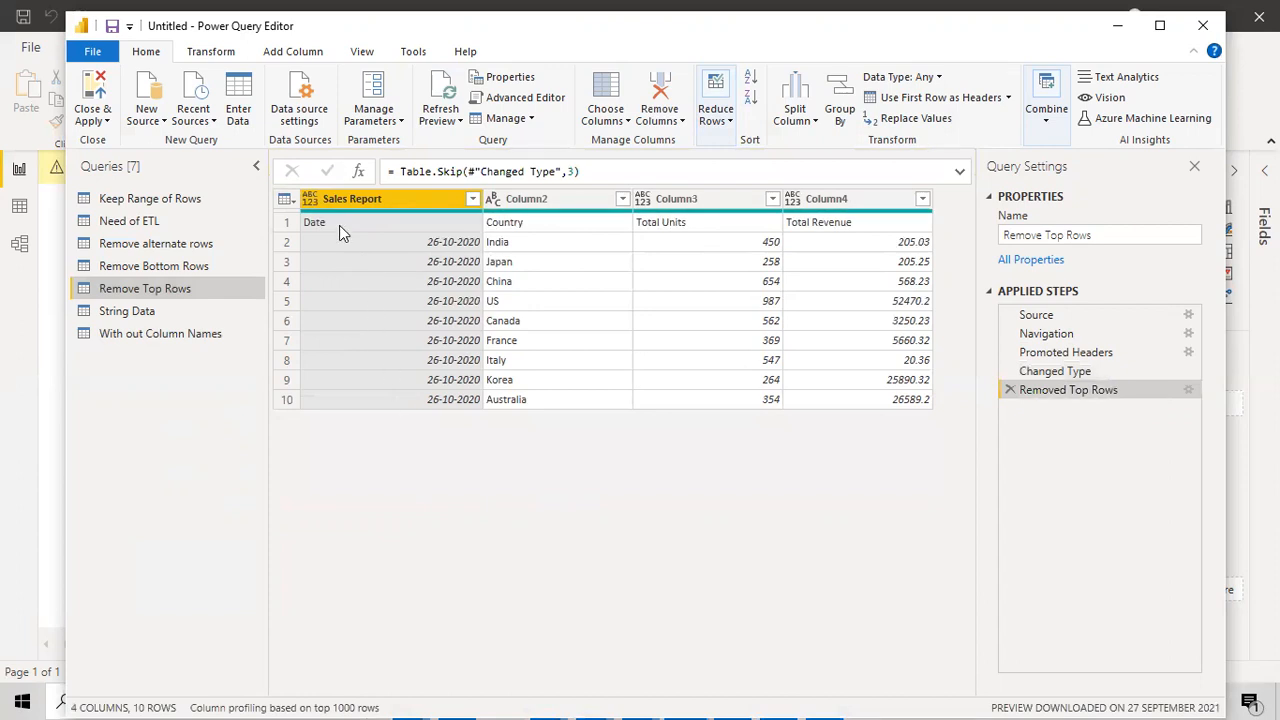
left_click(945, 97)
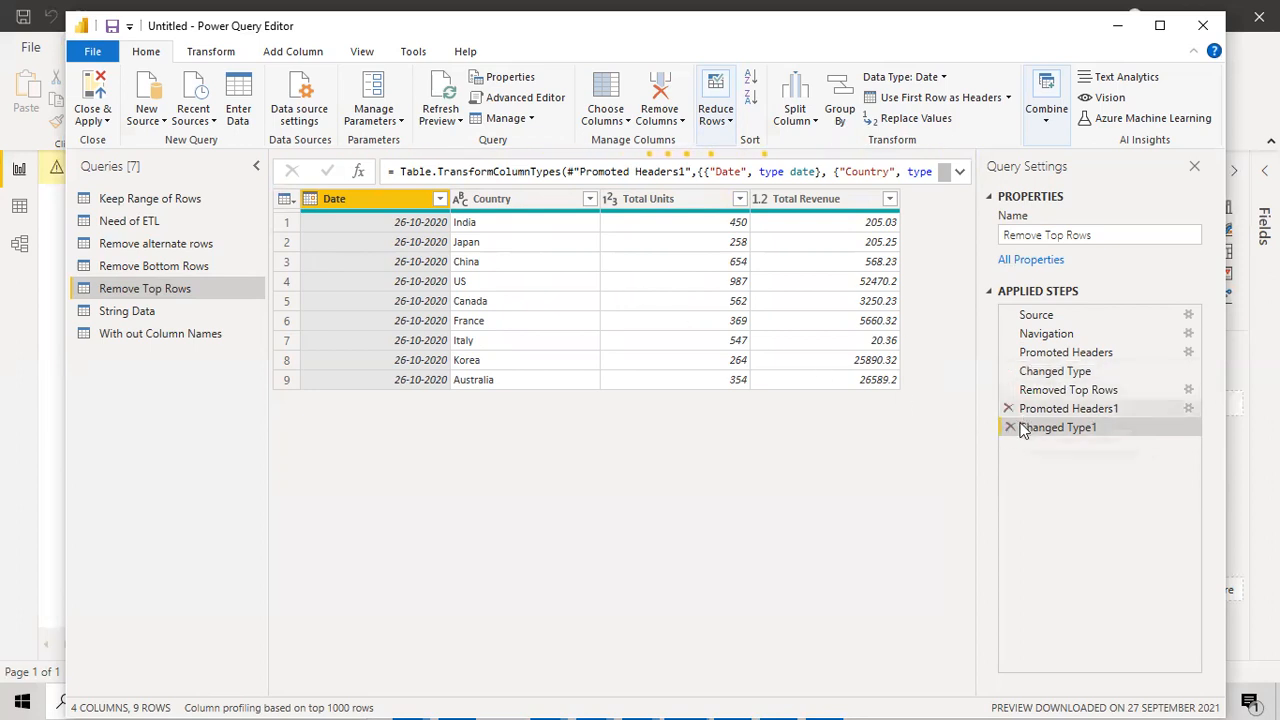
Compare the table at the Removed Top Rows, Changed Type and Changed Type1 applied steps
left_click_drag(1020, 388, 1040, 392)
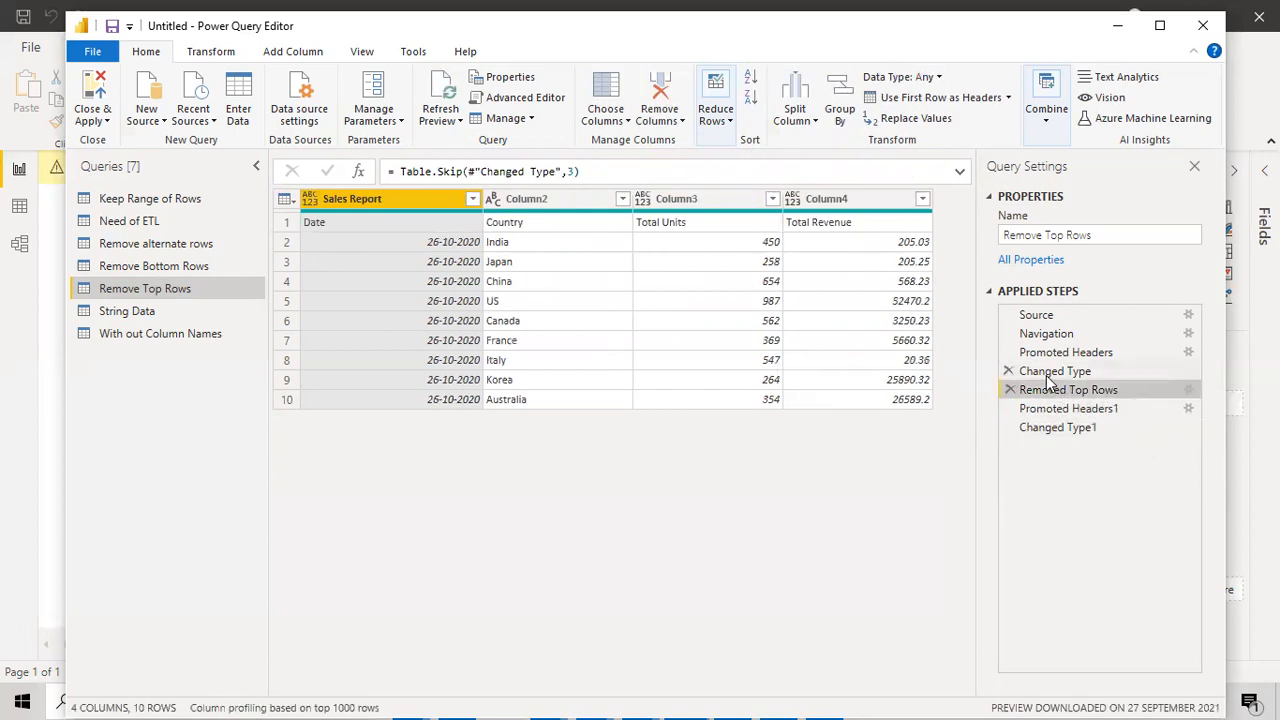
left_click(1042, 373)
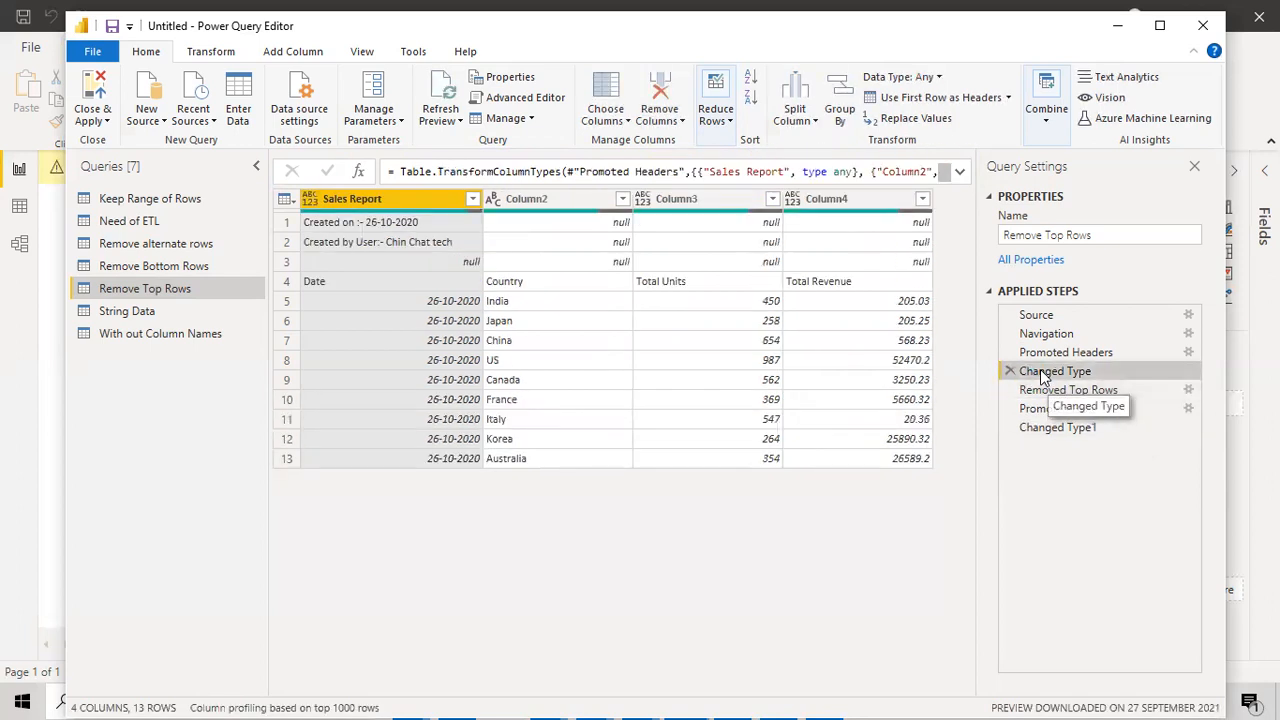
left_click(1040, 429)
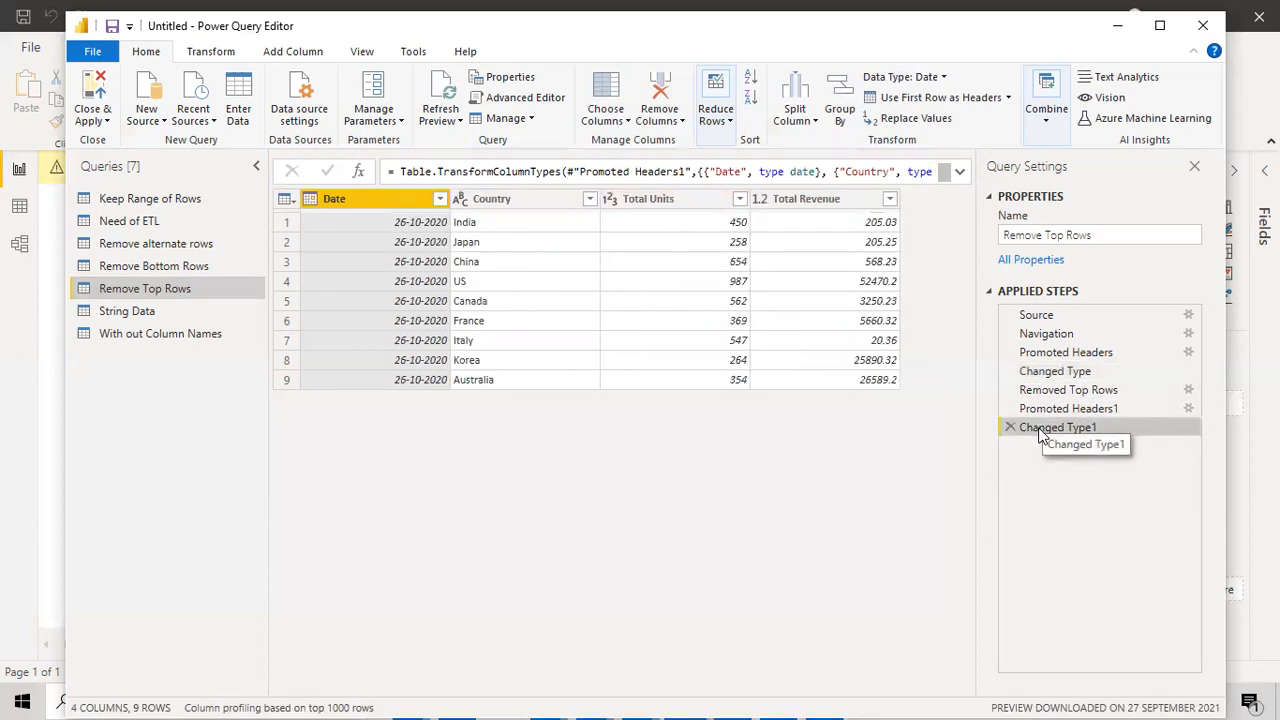
left_click(1036, 374)
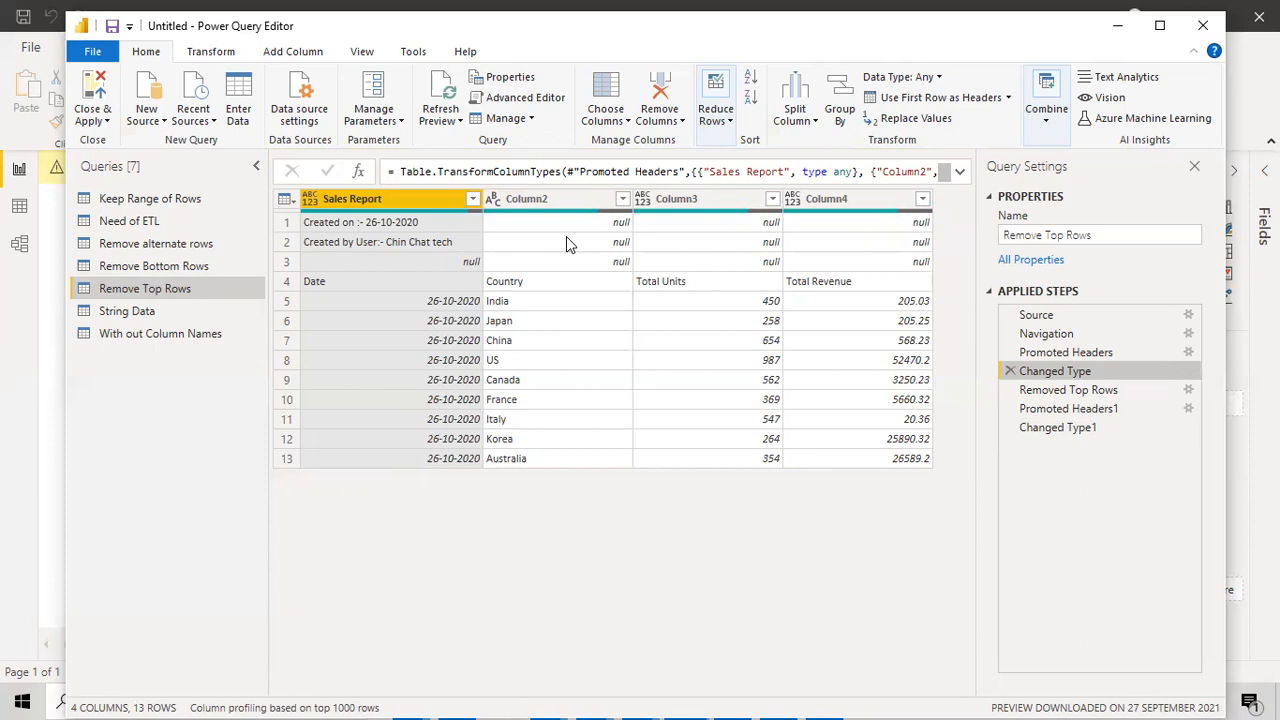
Remove the bottom 5 rows from the Remove Bottom Rows query
left_click(150, 265)
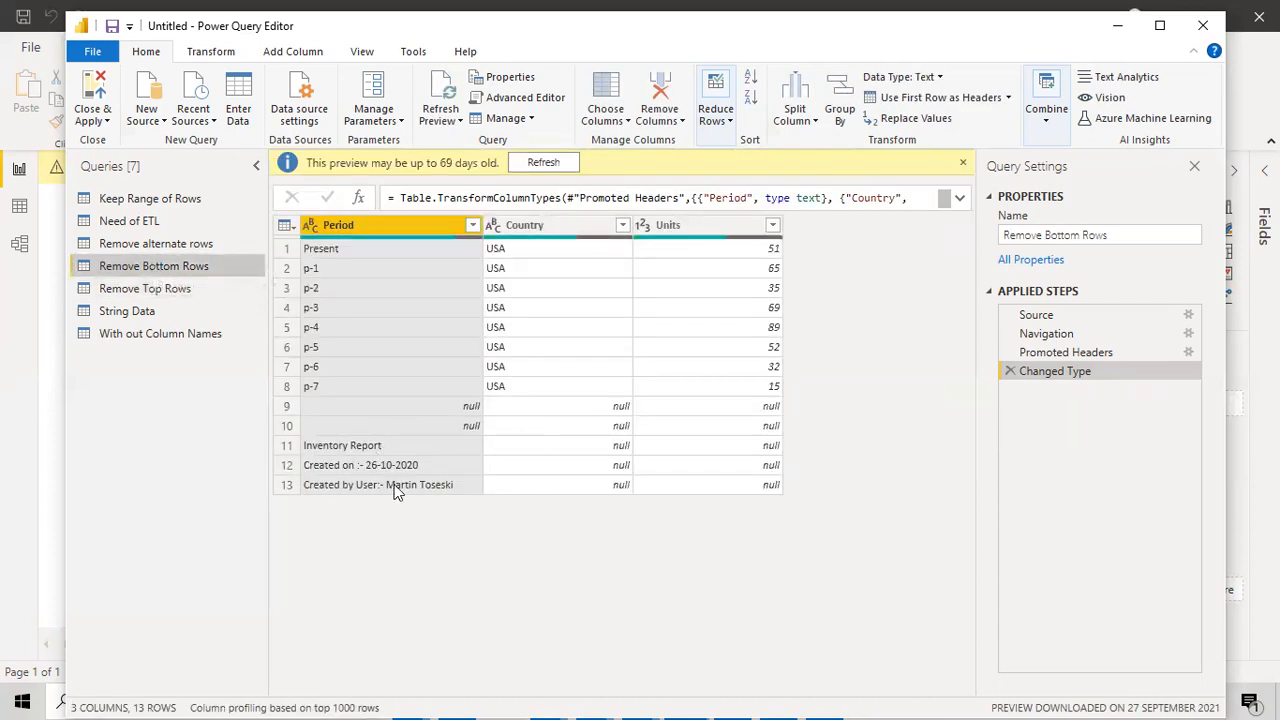
left_click(728, 120)
left_click(763, 207)
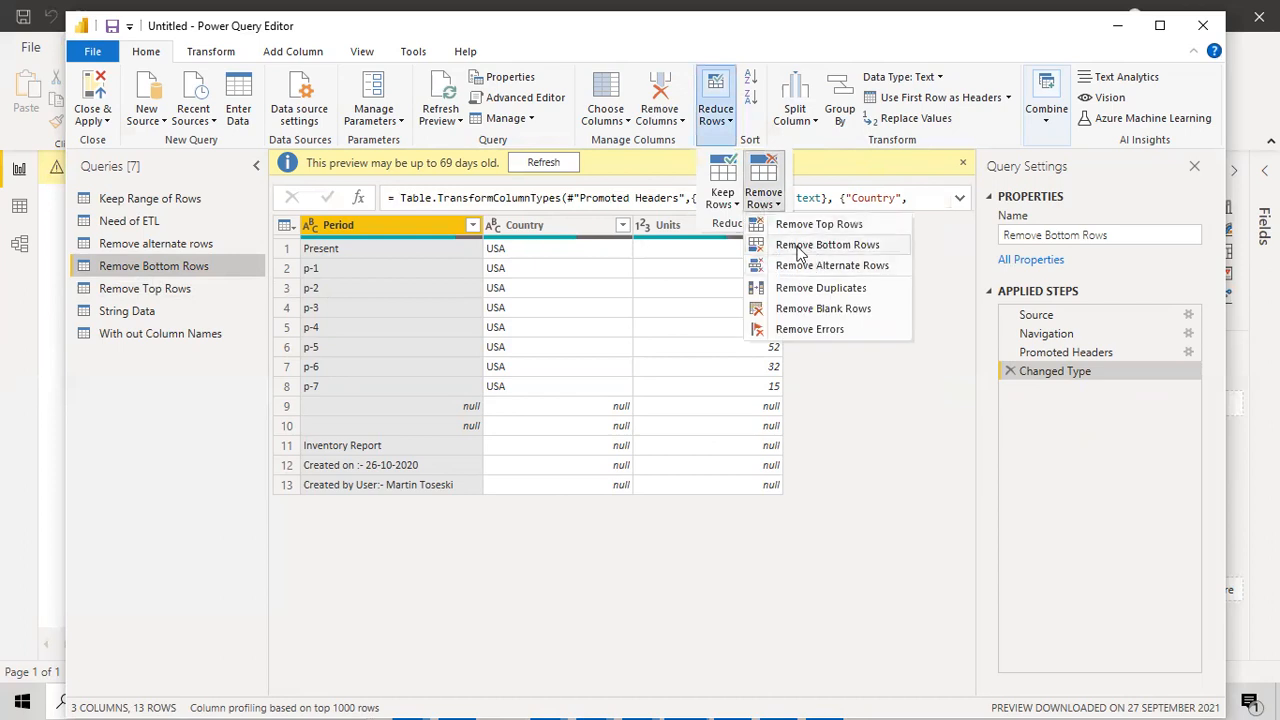
left_click(798, 250)
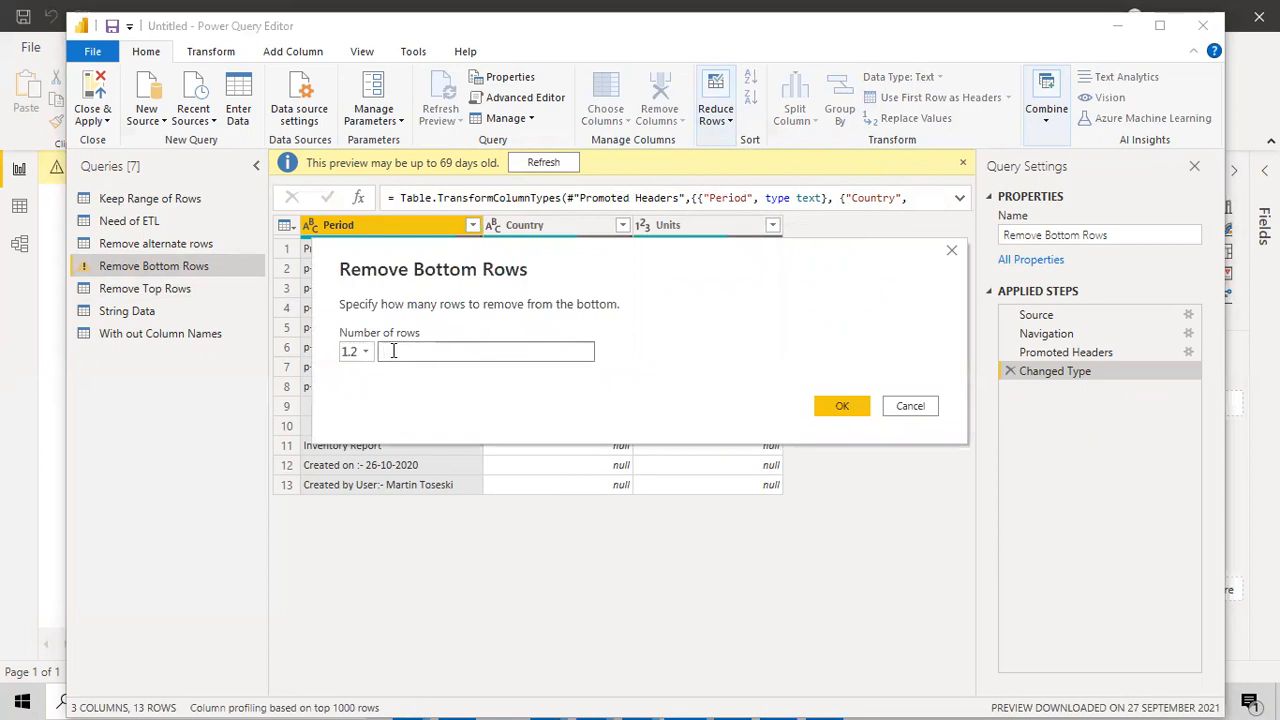
type("5")
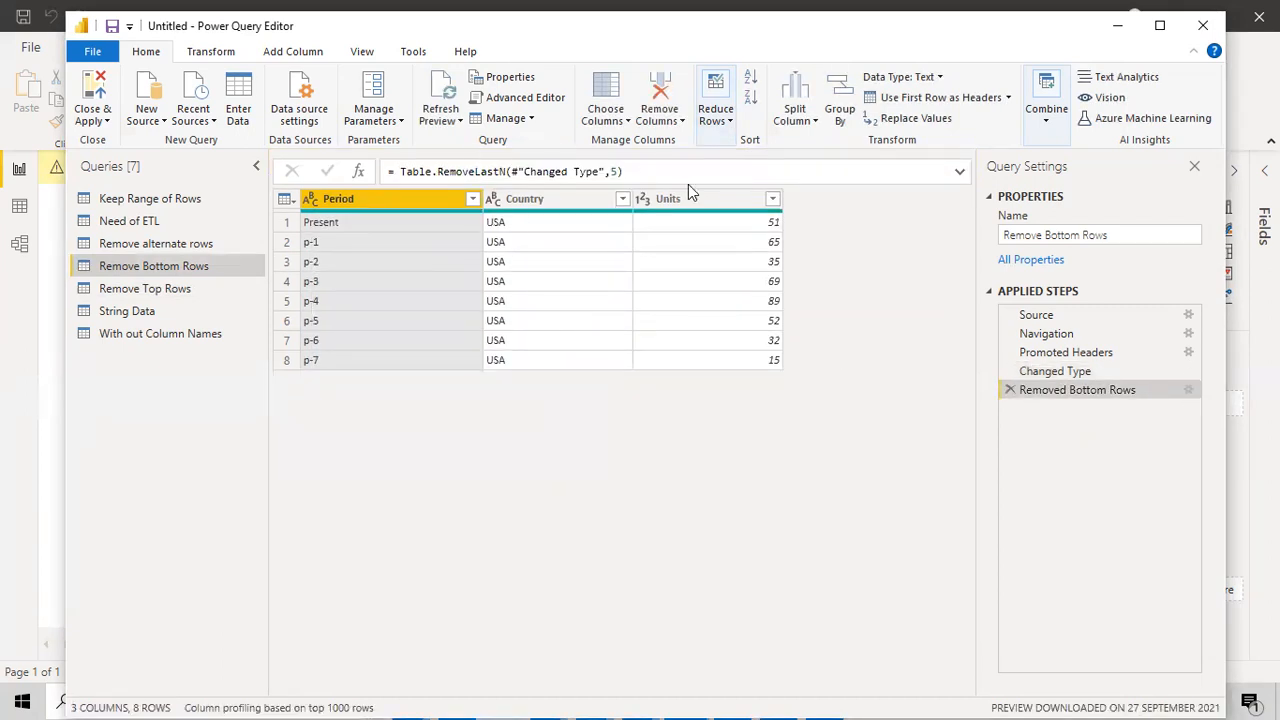
Remove the top 4 rows from the Remove alternate rows query and use its first remaining row as headers
left_click(140, 250)
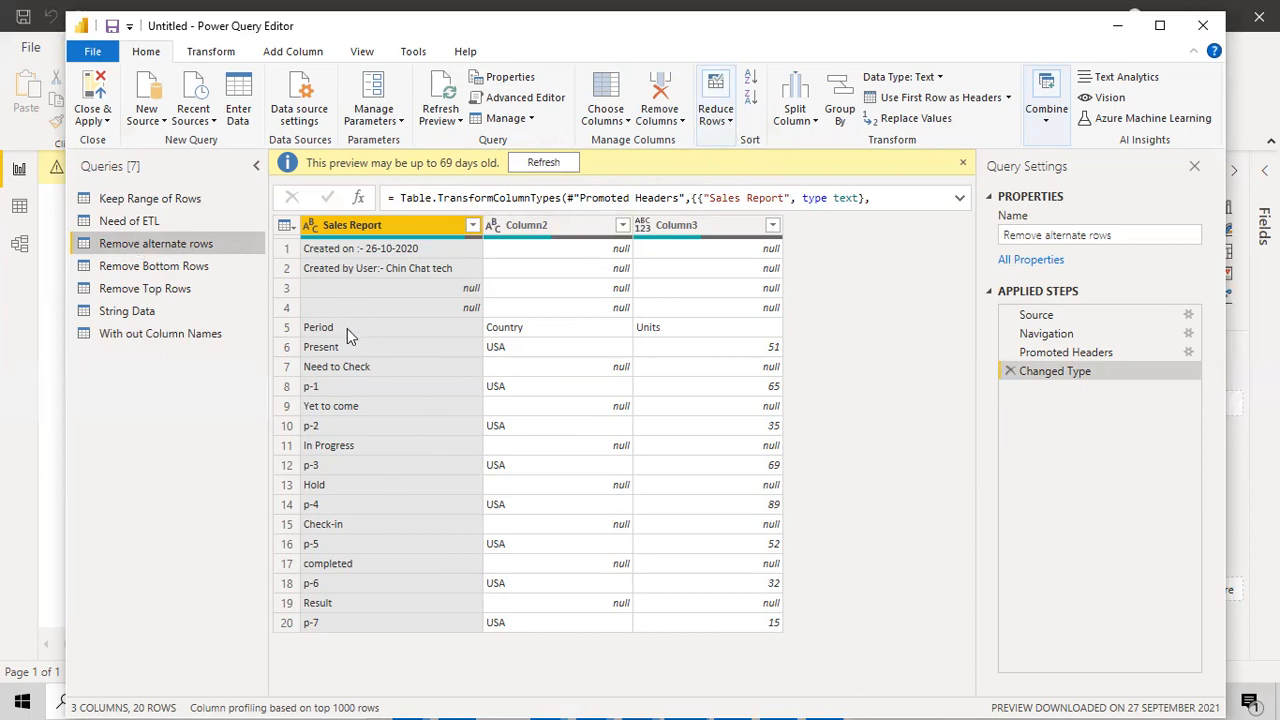
left_click(731, 121)
left_click(776, 206)
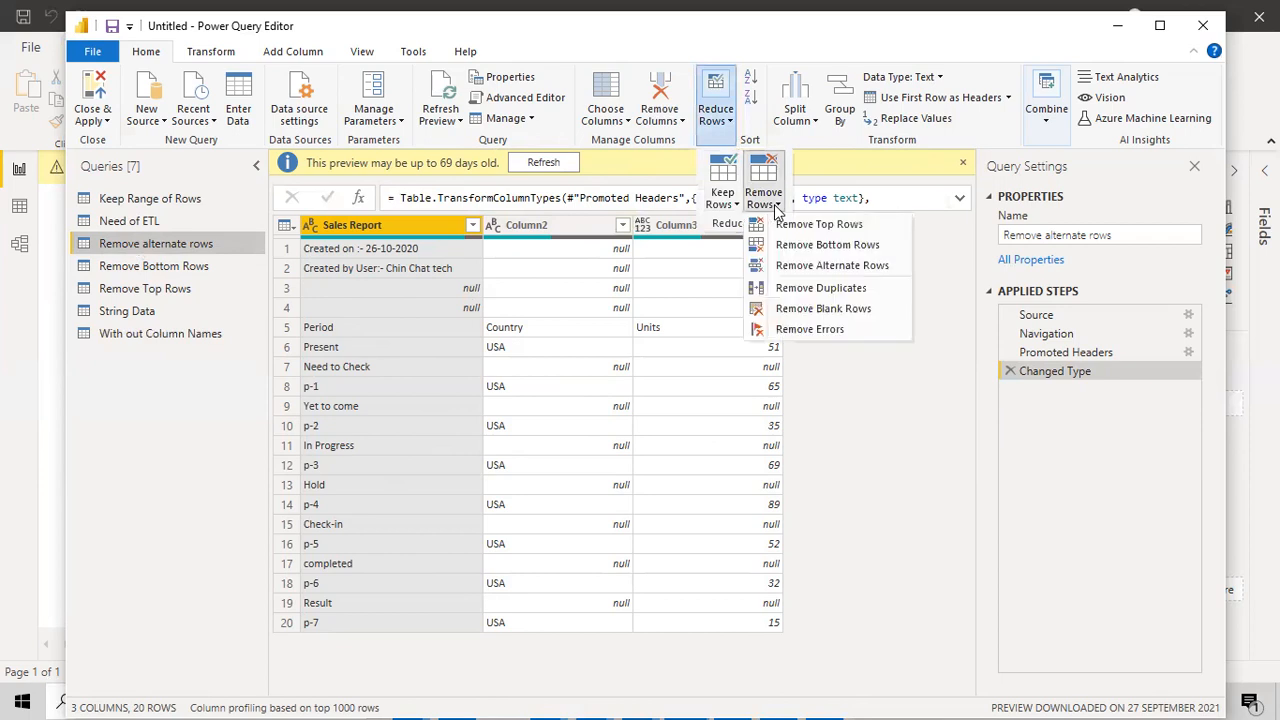
left_click(803, 229)
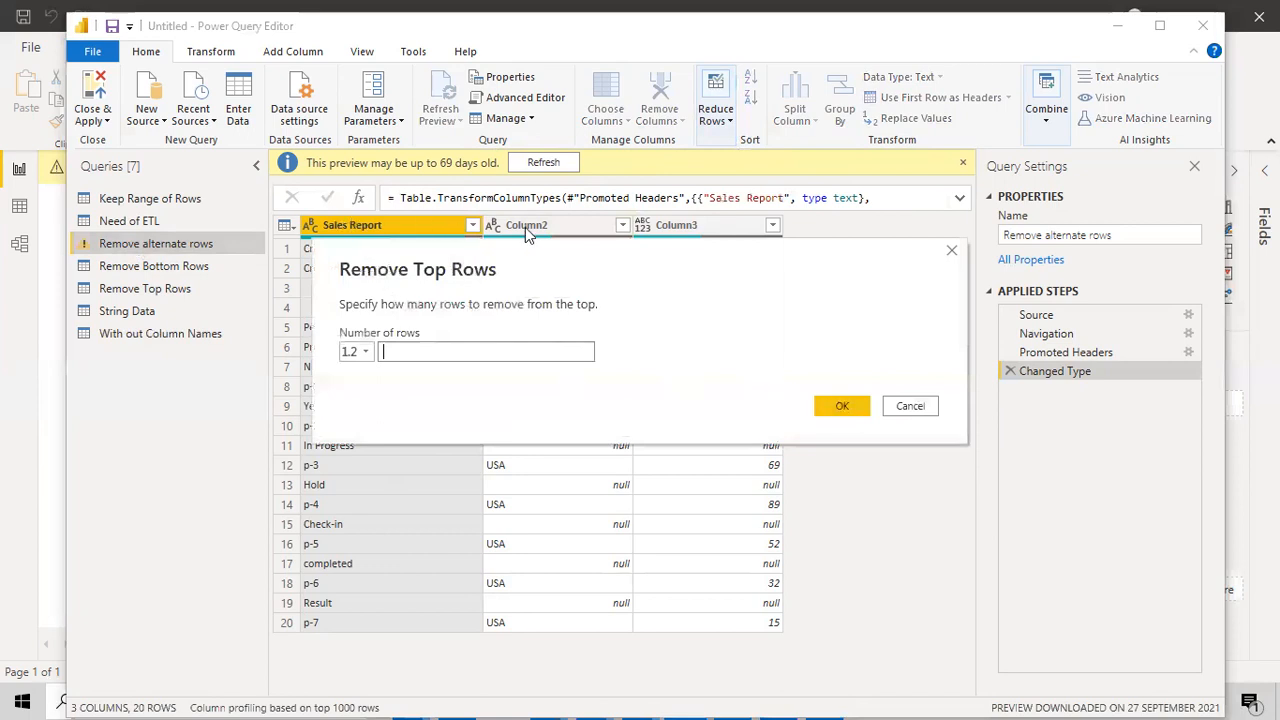
type("4")
key("Return")
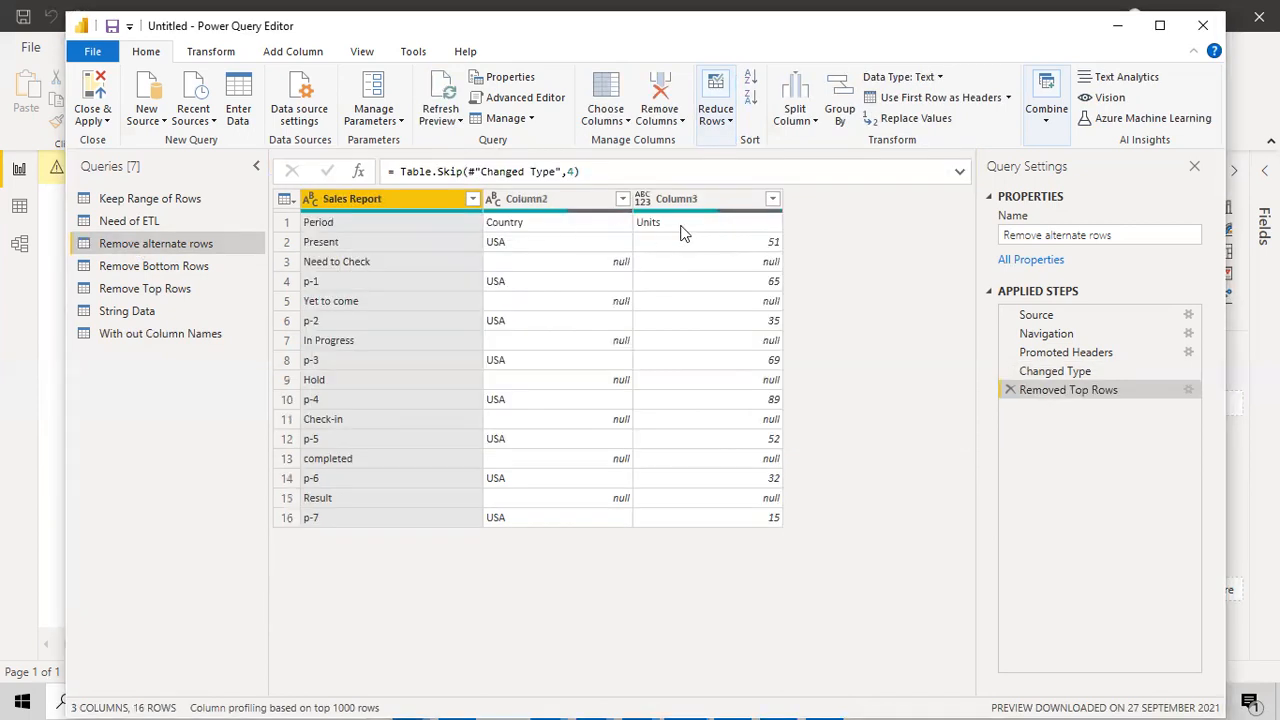
left_click(908, 99)
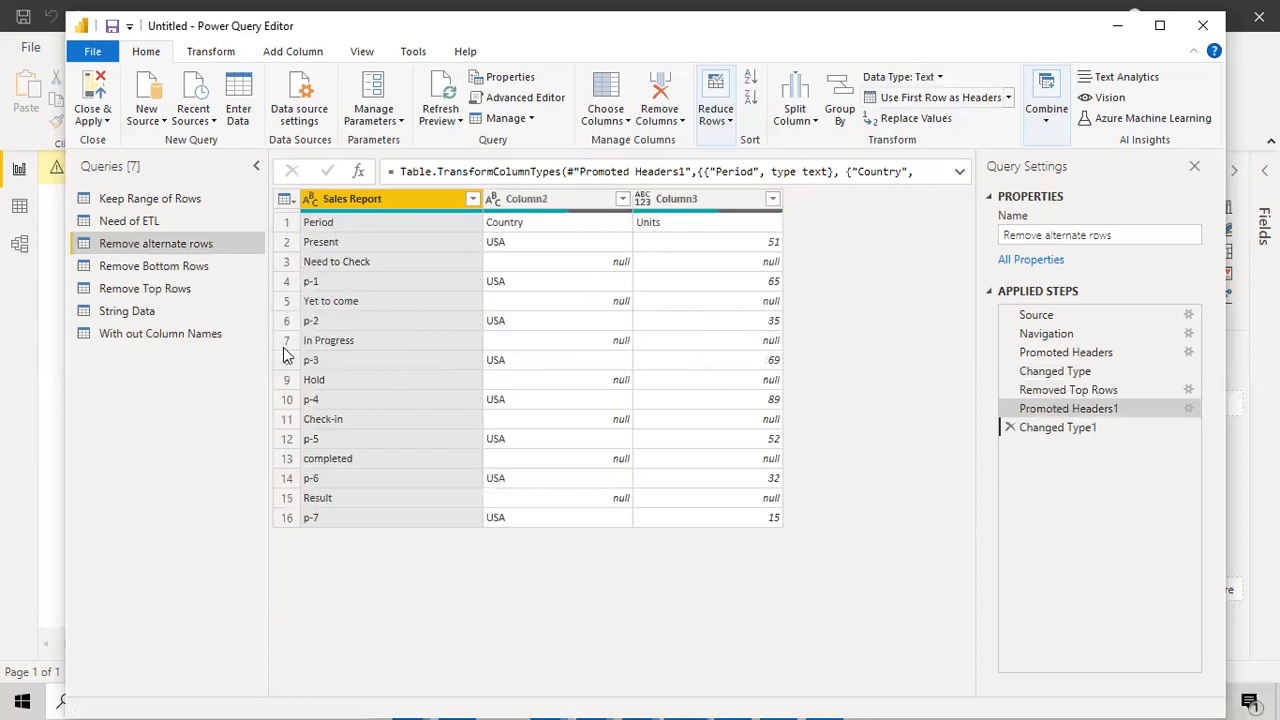
Remove alternate rows from the Remove alternate rows query, with first row to remove 2, 1 row to remove and 1 row to keep
left_click(728, 125)
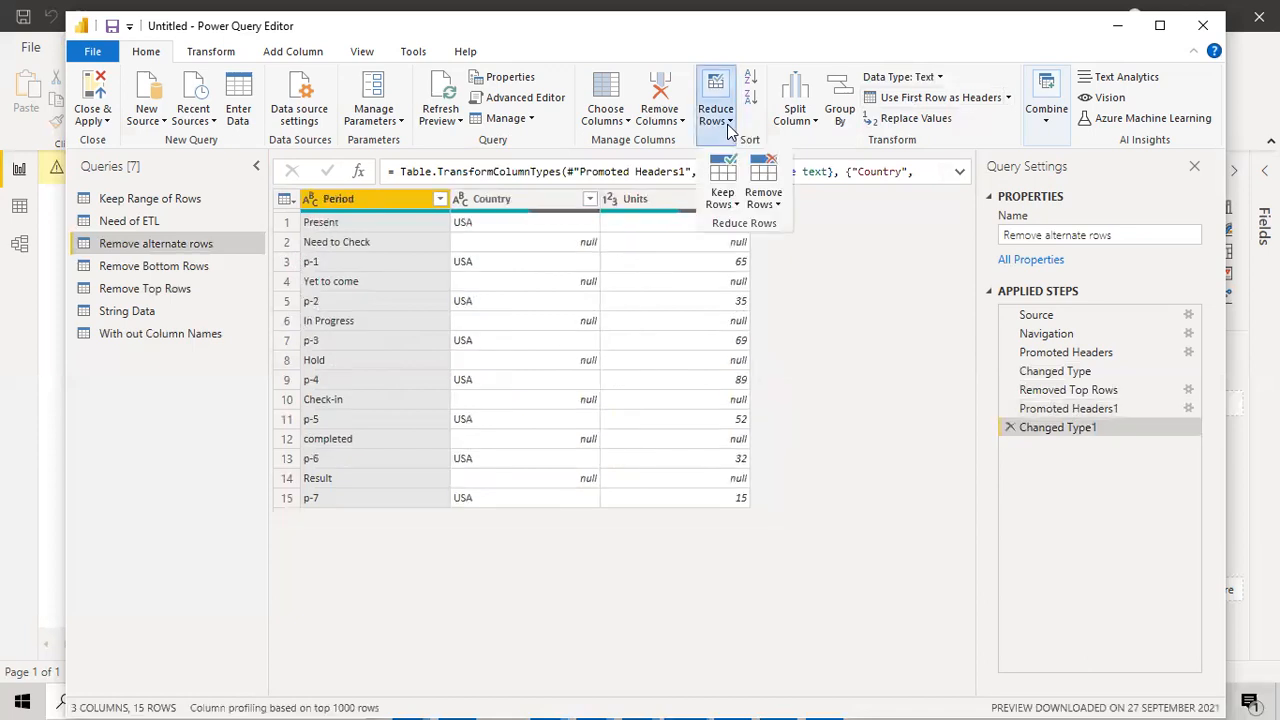
left_click(730, 125)
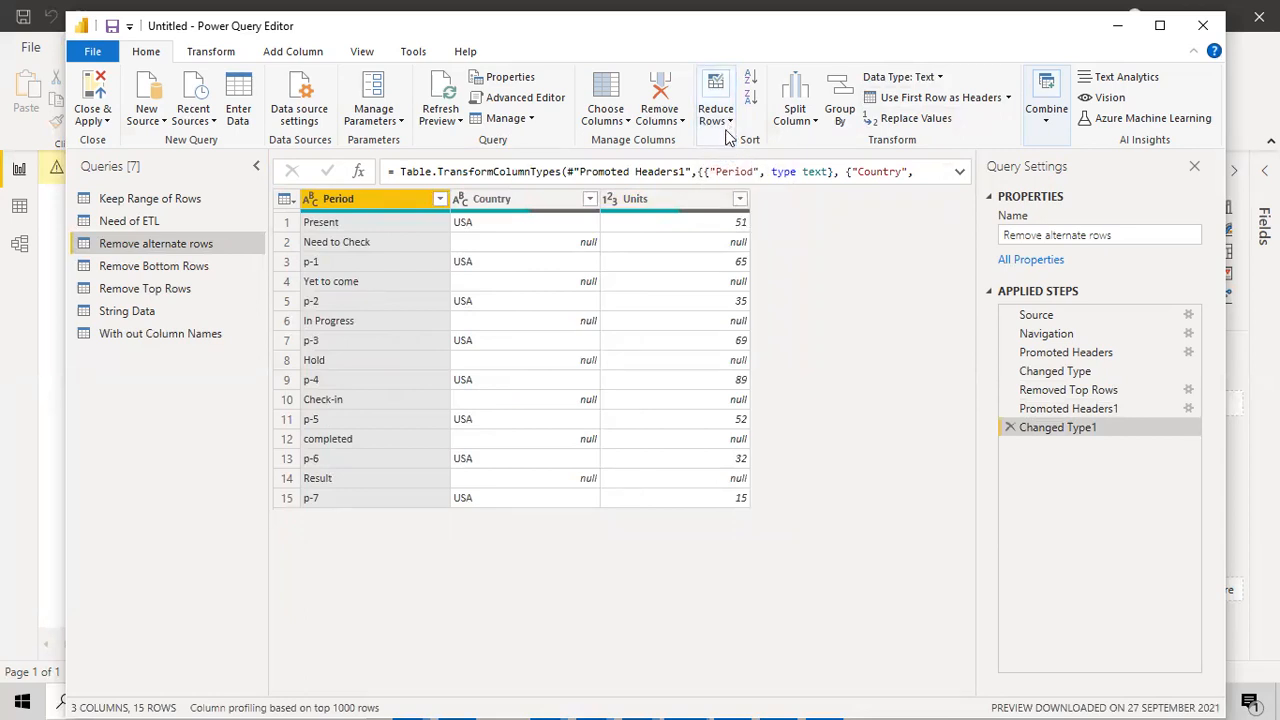
left_click(729, 124)
left_click(776, 204)
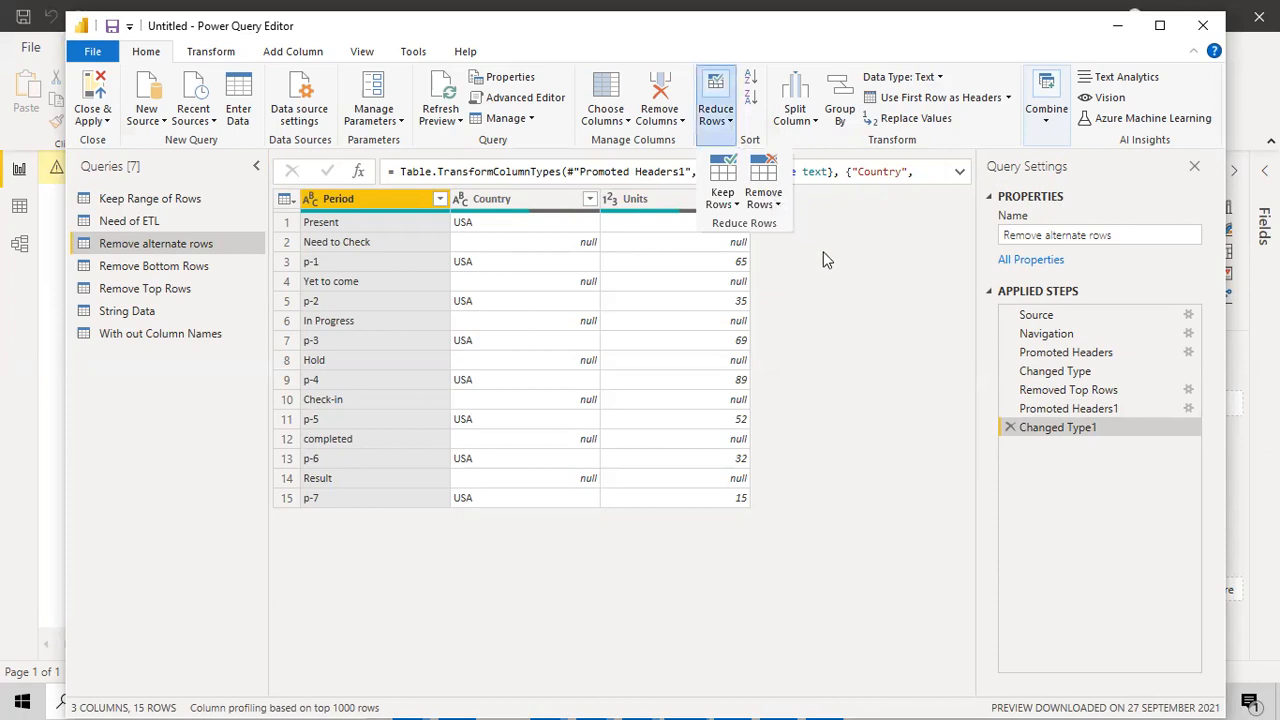
left_click(823, 268)
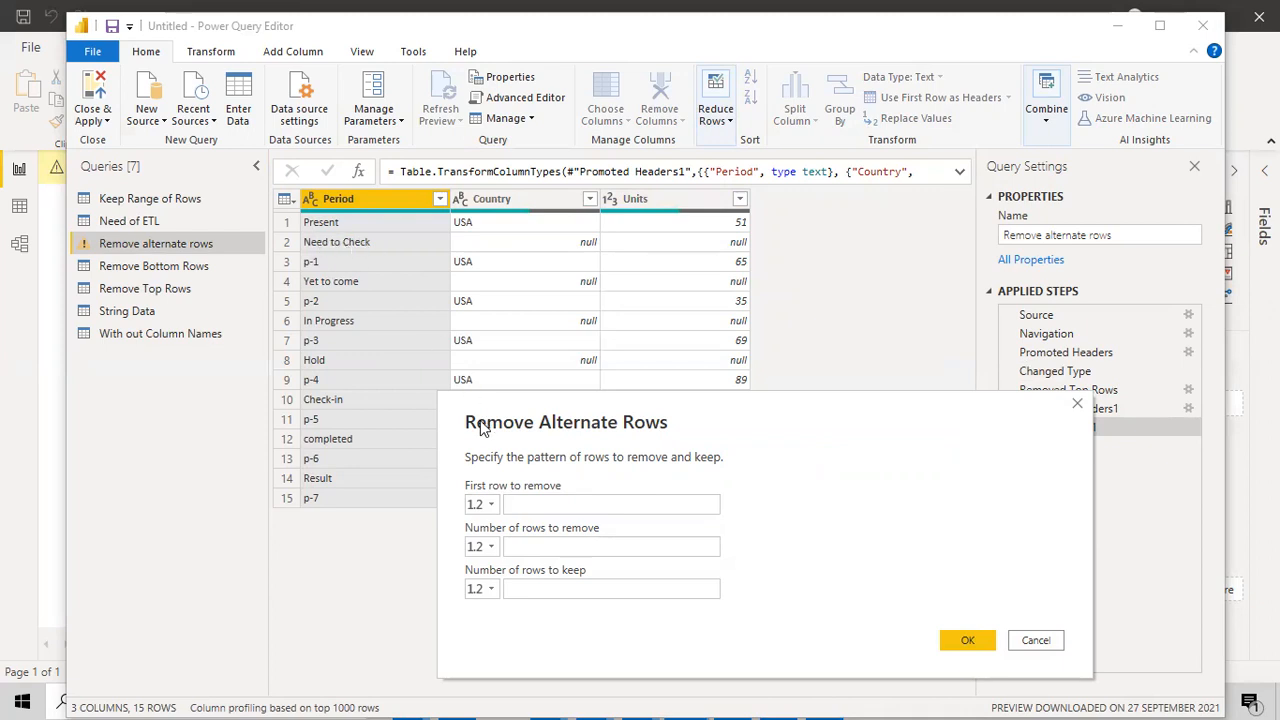
left_click(524, 507)
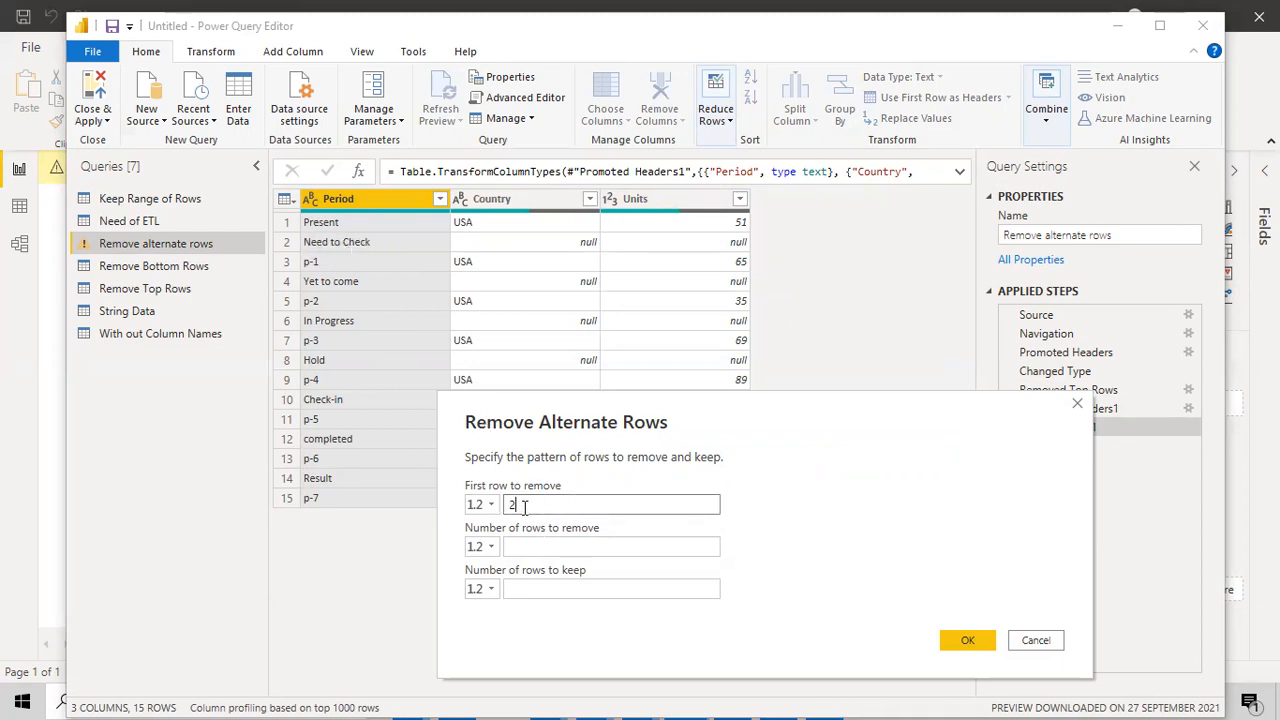
key("Tab")
left_click(514, 548)
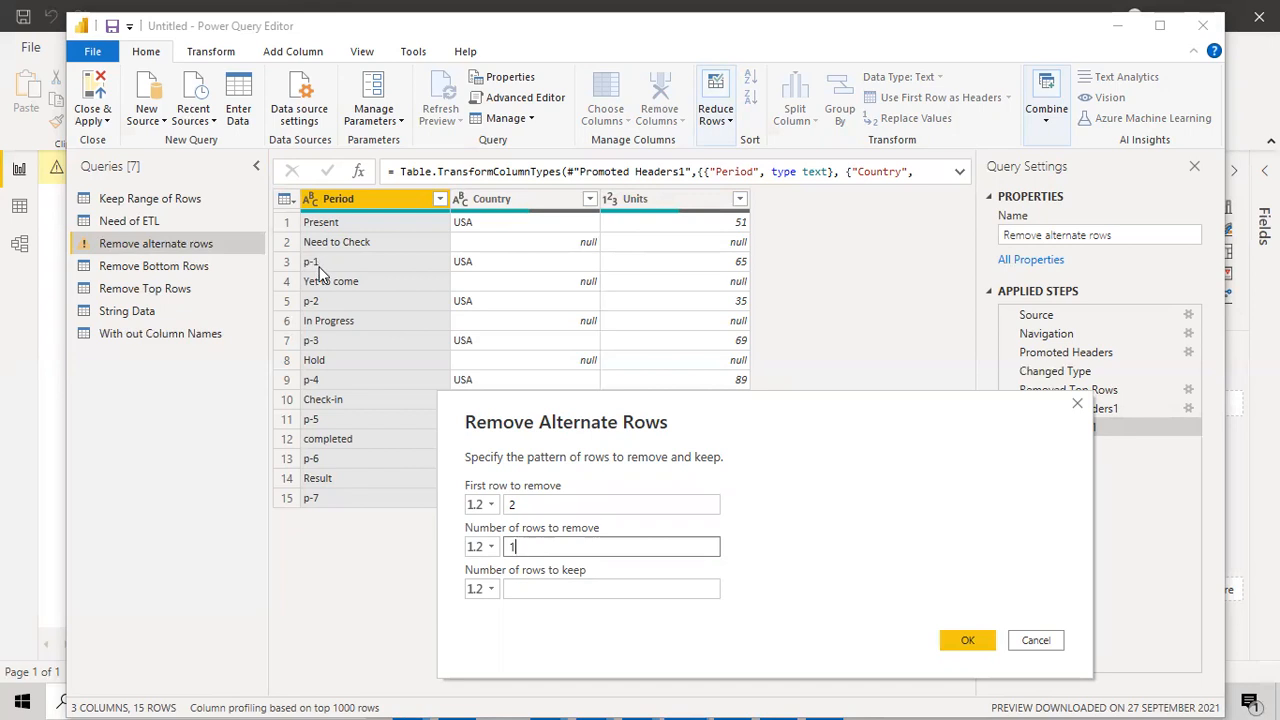
left_click(520, 589)
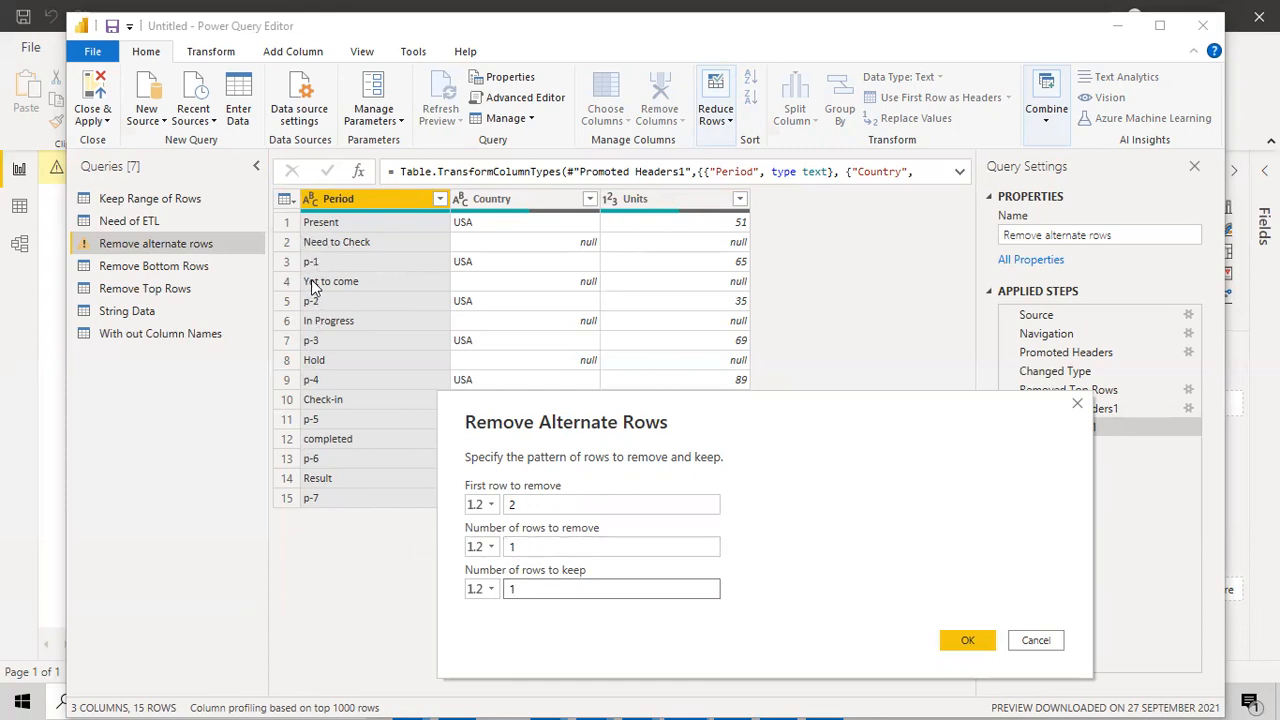
left_click(966, 642)
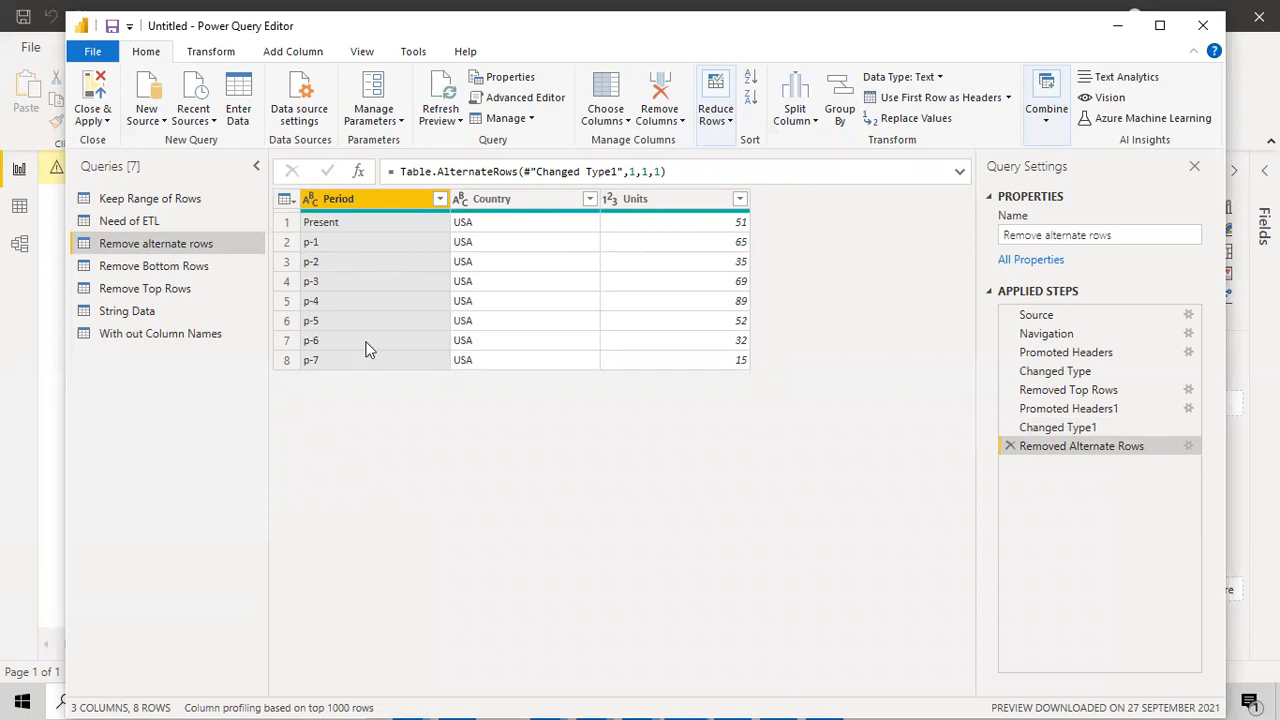
Compare the table at the Removed Top Rows and Removed Alternate Rows steps and review the alternate-row pattern settings
left_click(1055, 390)
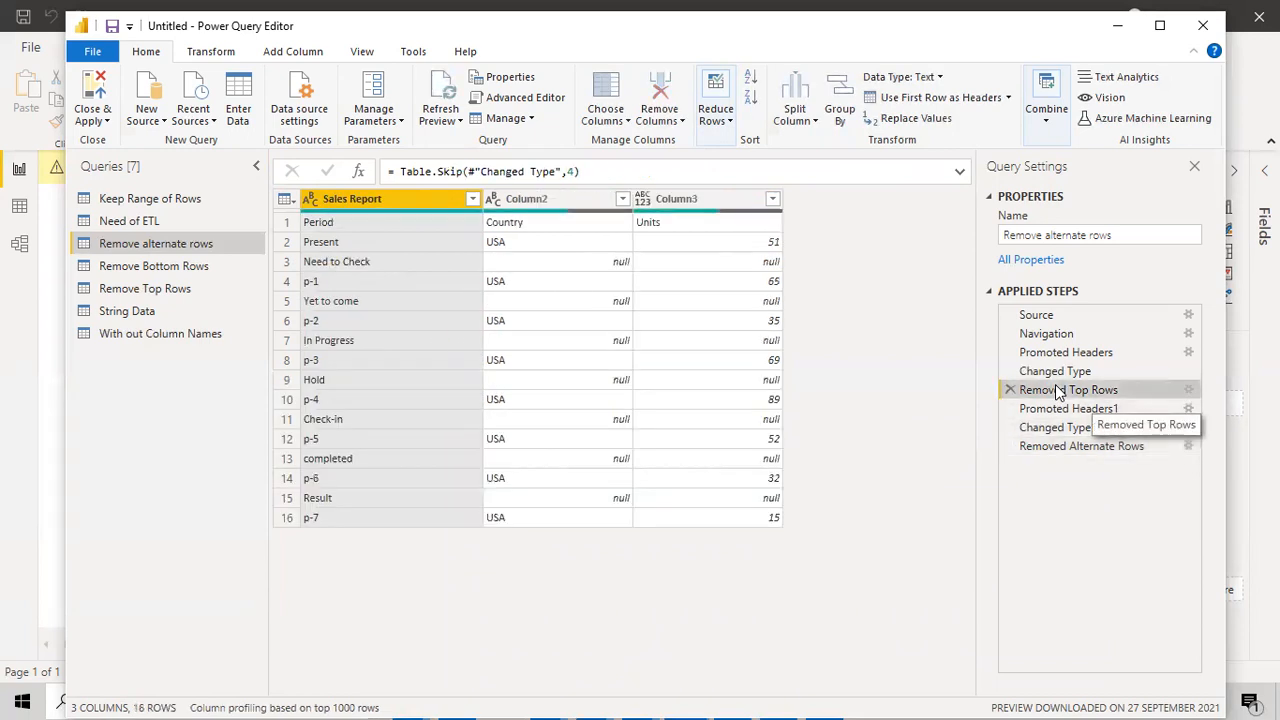
left_click(1042, 448)
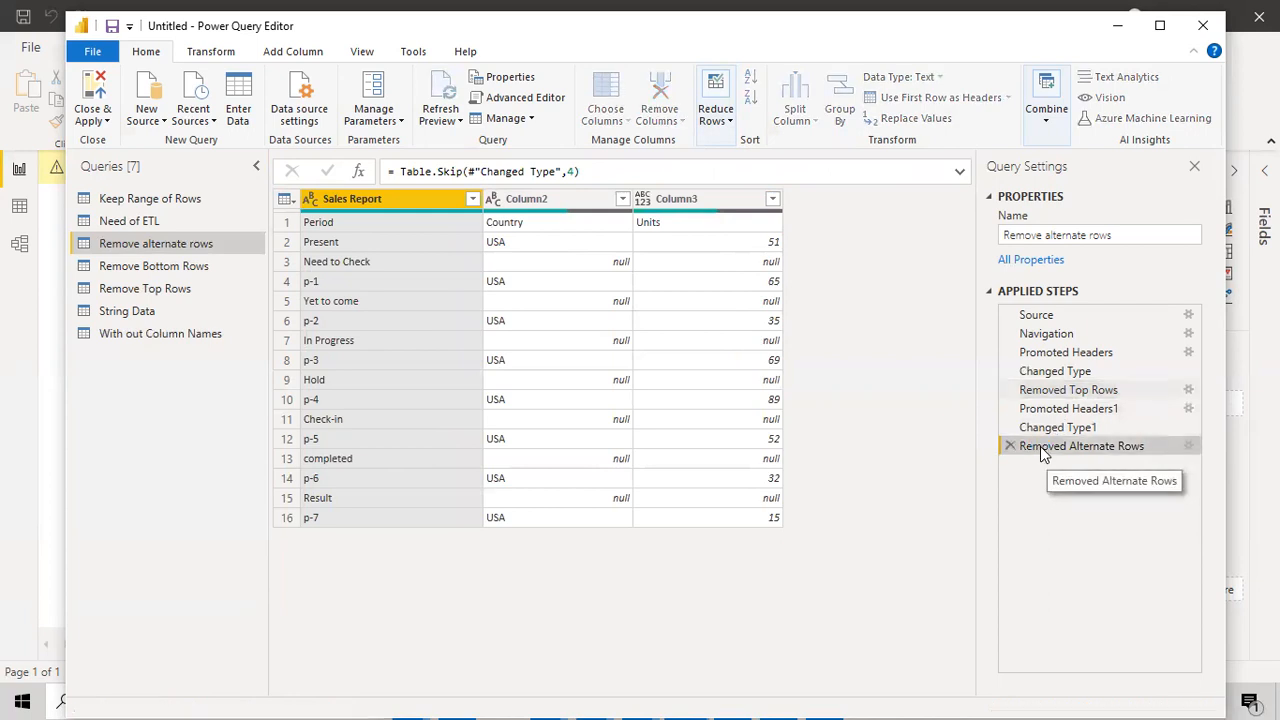
left_click(1036, 392)
left_click(1187, 391)
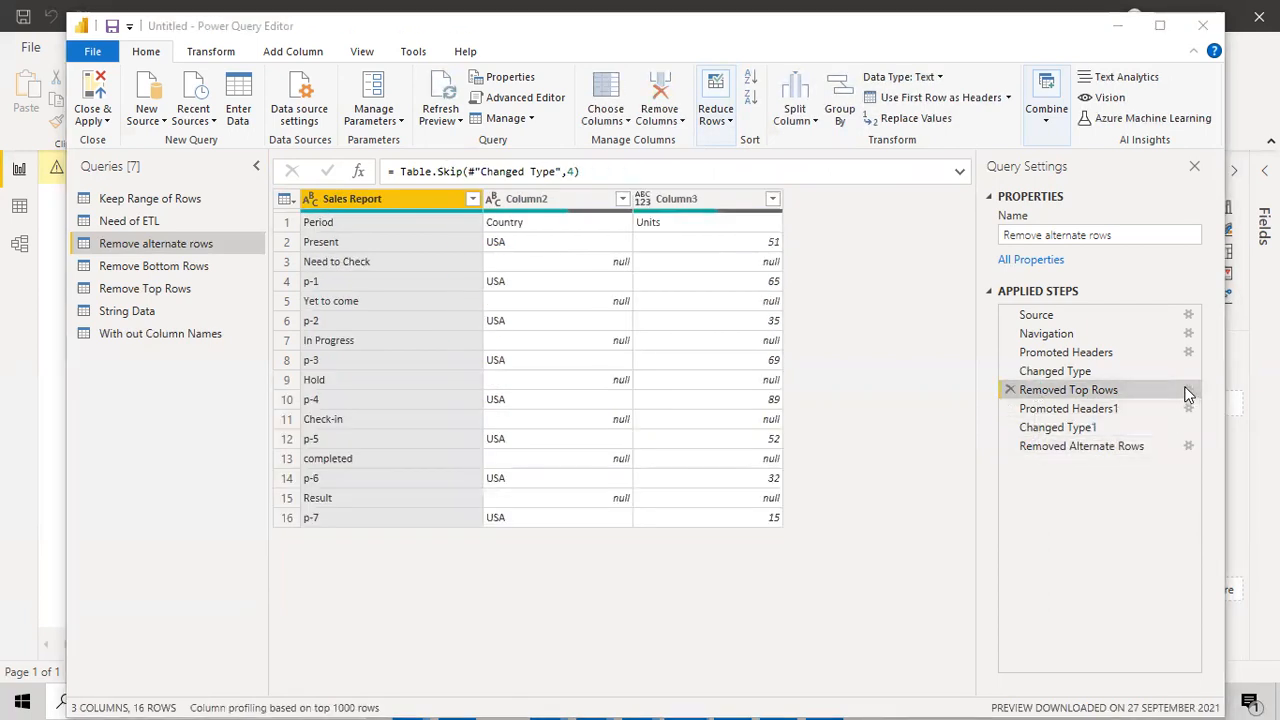
left_click(908, 405)
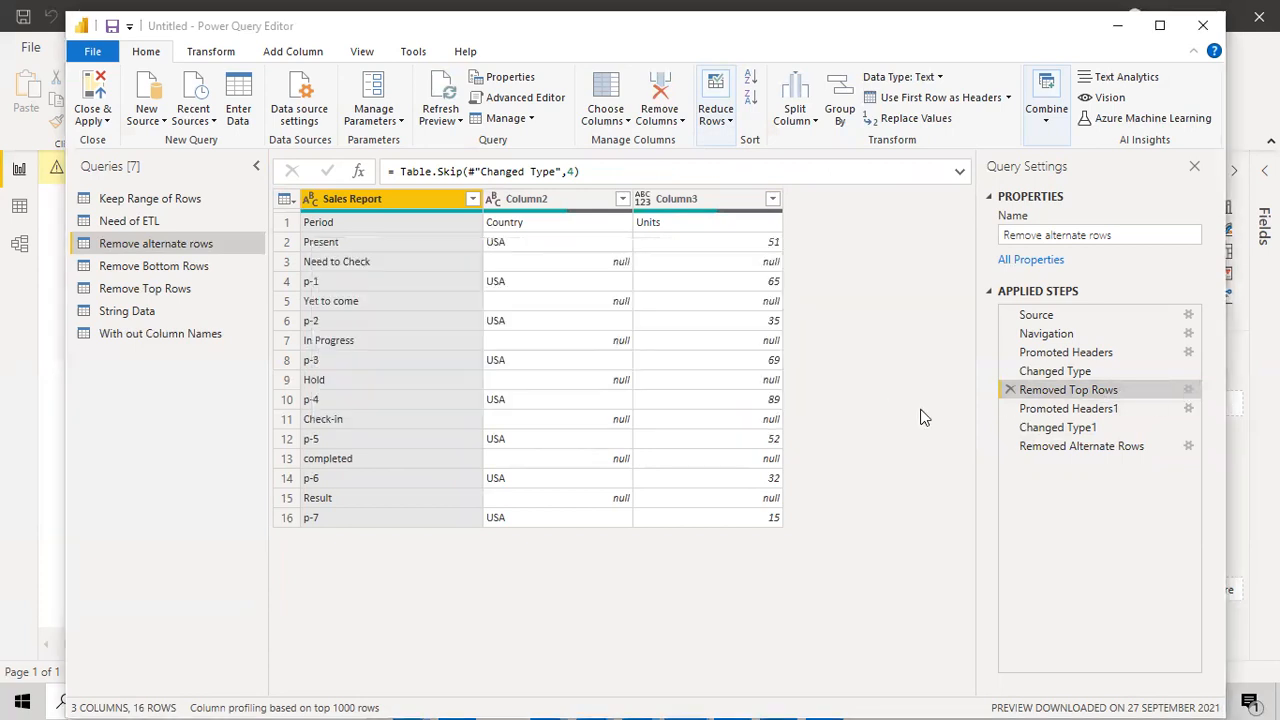
left_click(1190, 446)
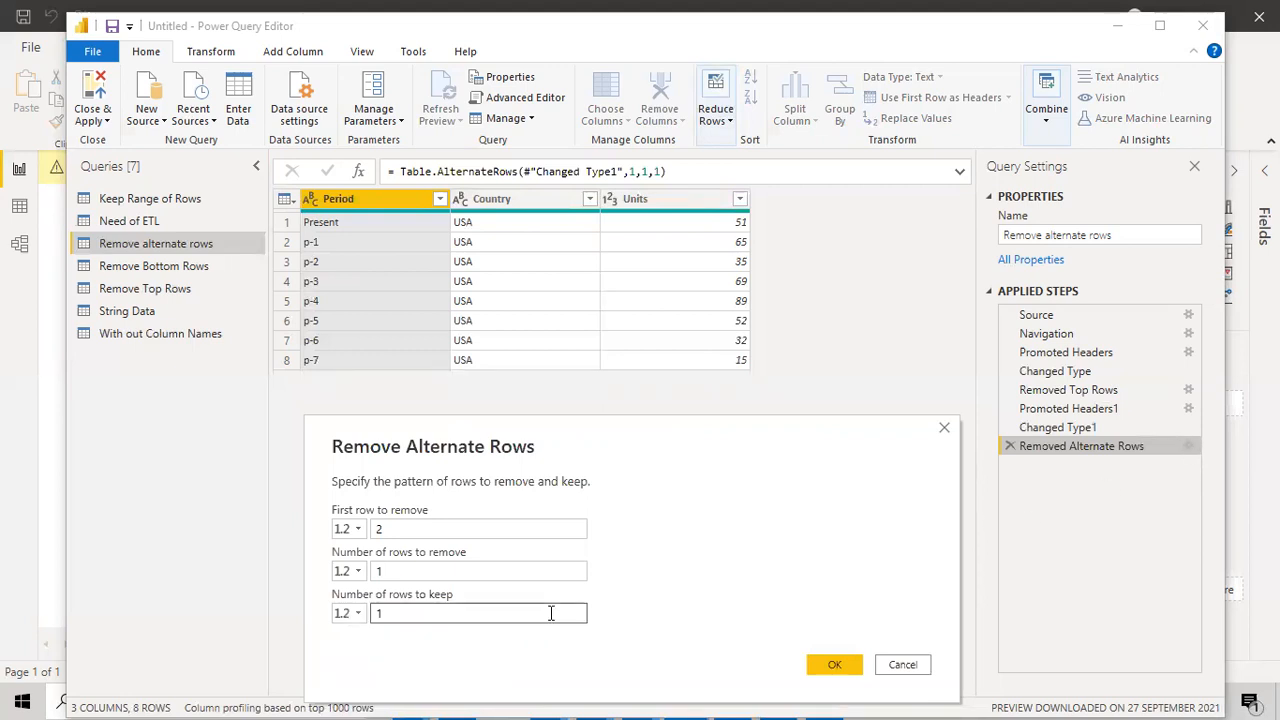
left_click(393, 529)
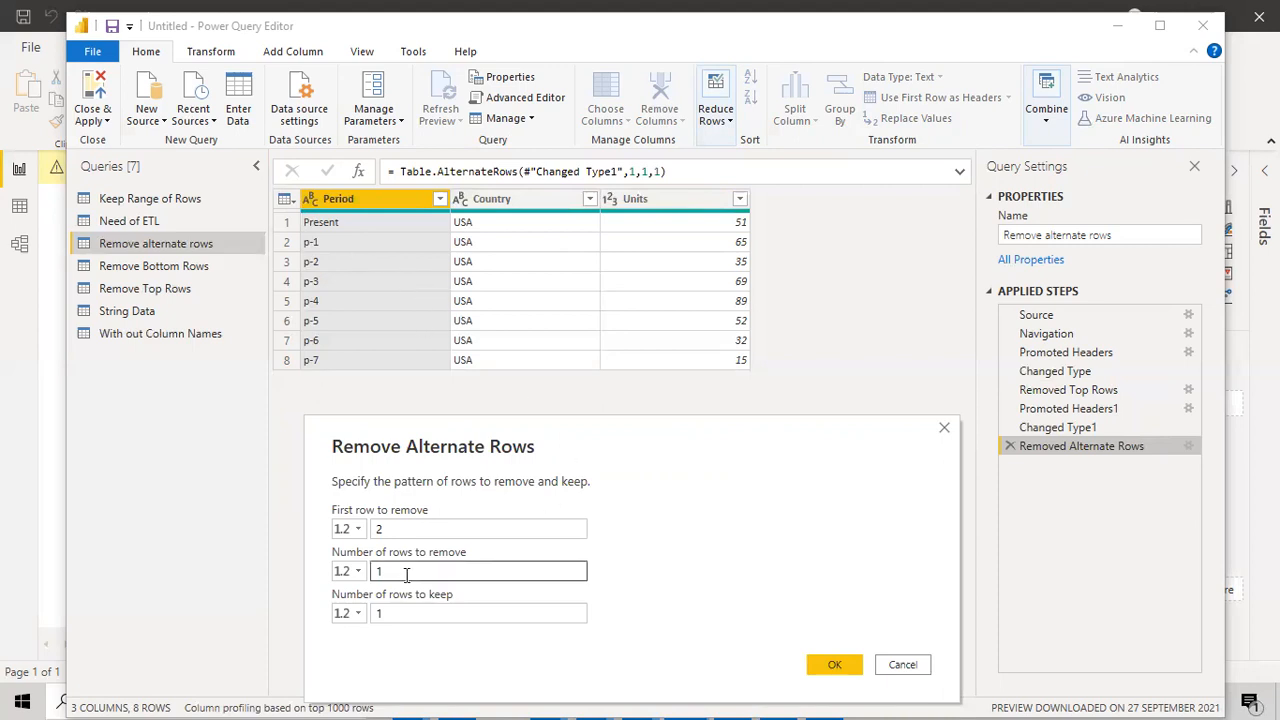
left_click(903, 664)
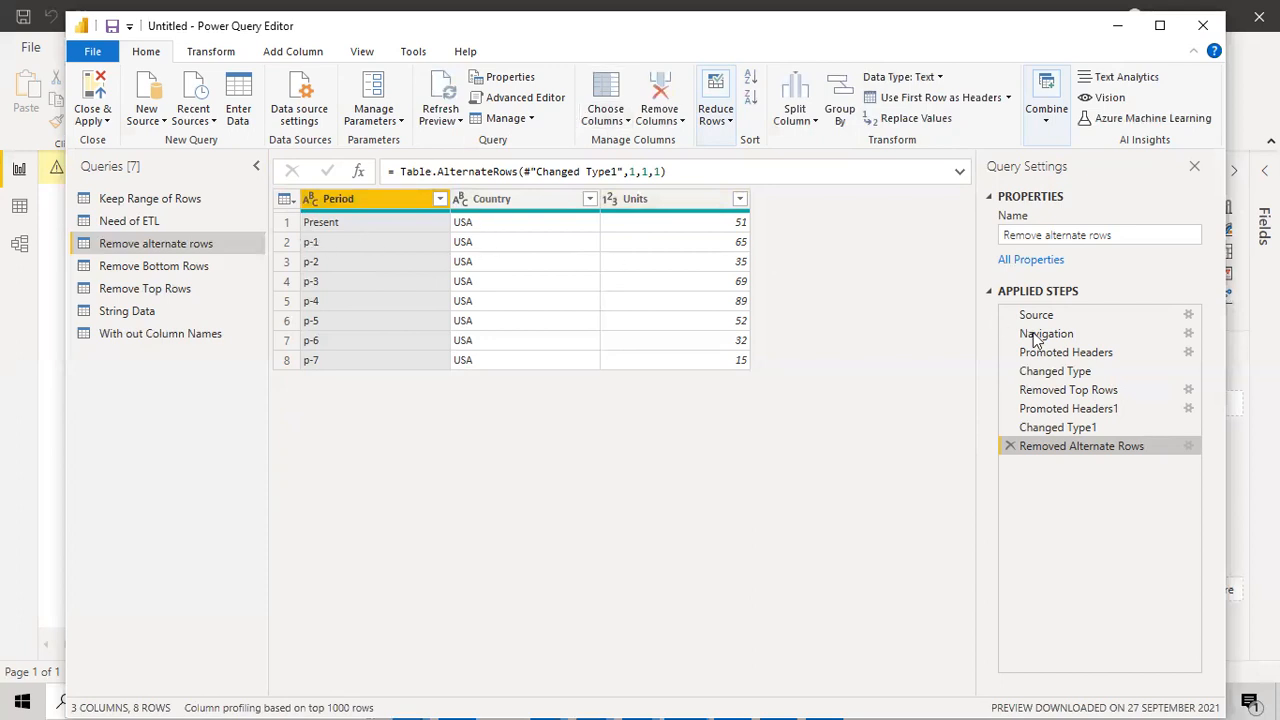
Replace the Removed Alternate Rows step with one whose first row to remove is 4, removing 3 rows and keeping 15
left_click(1010, 445)
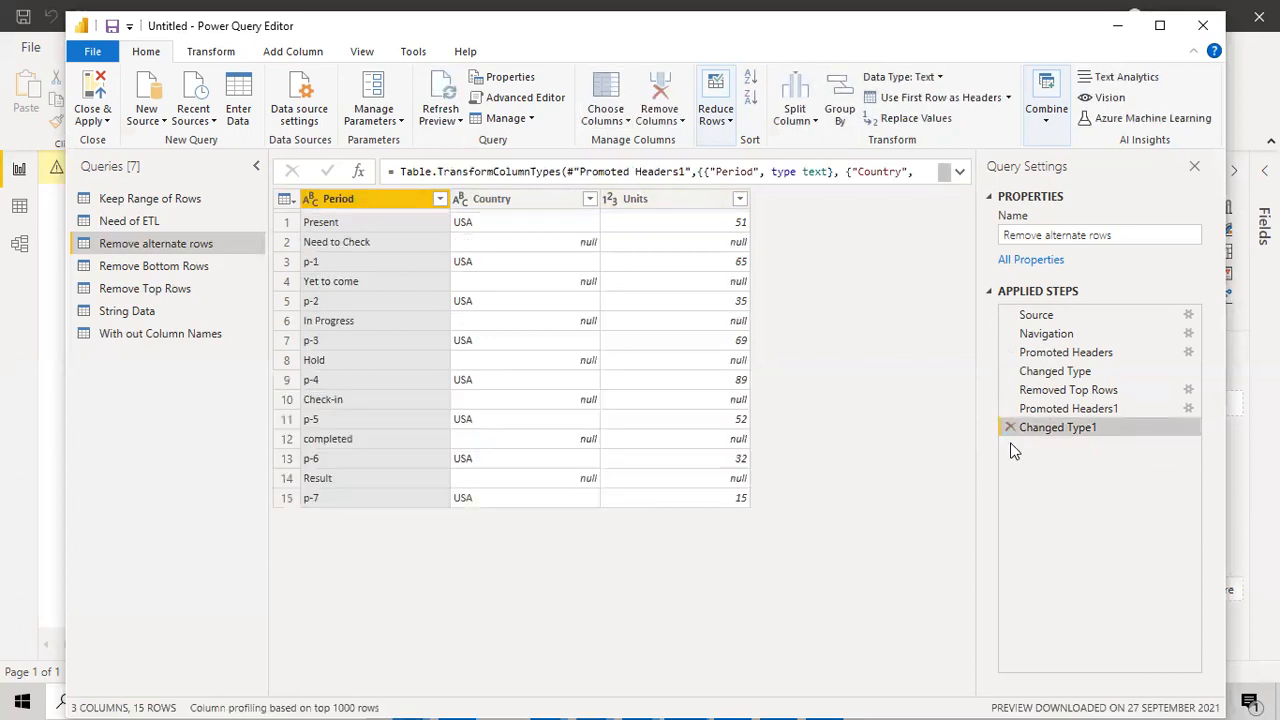
left_click(735, 122)
left_click(776, 206)
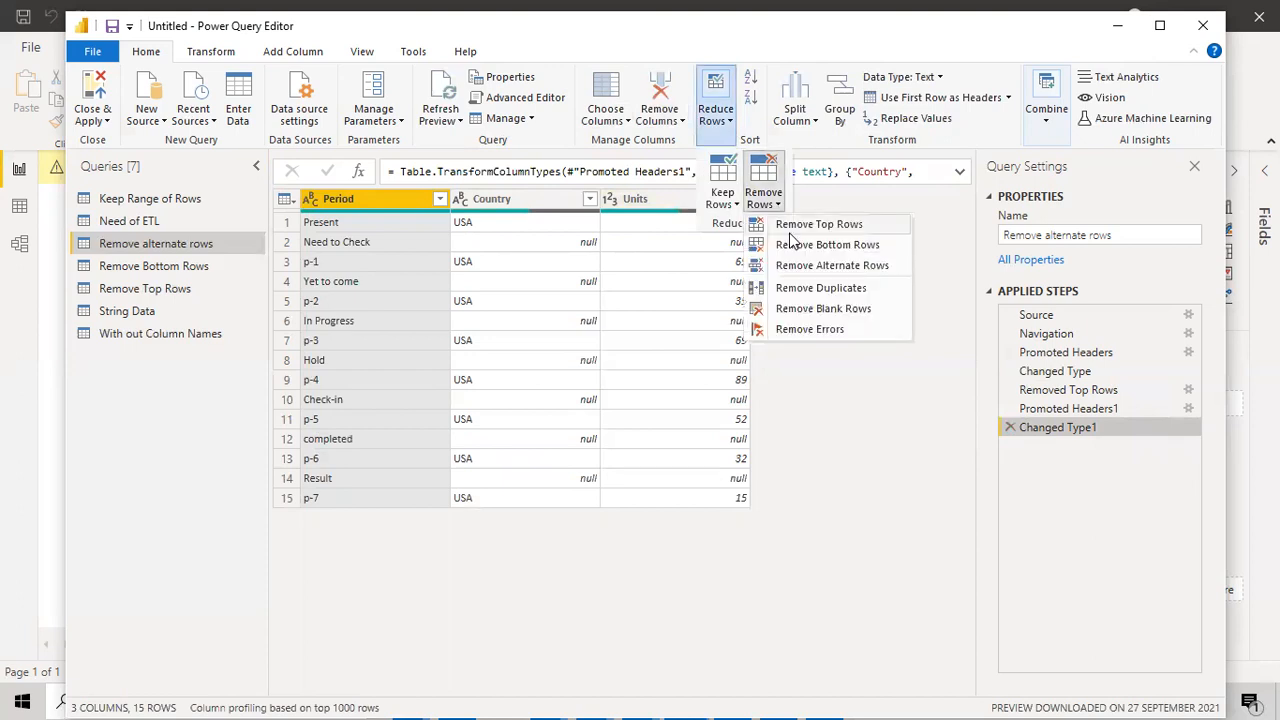
left_click(806, 265)
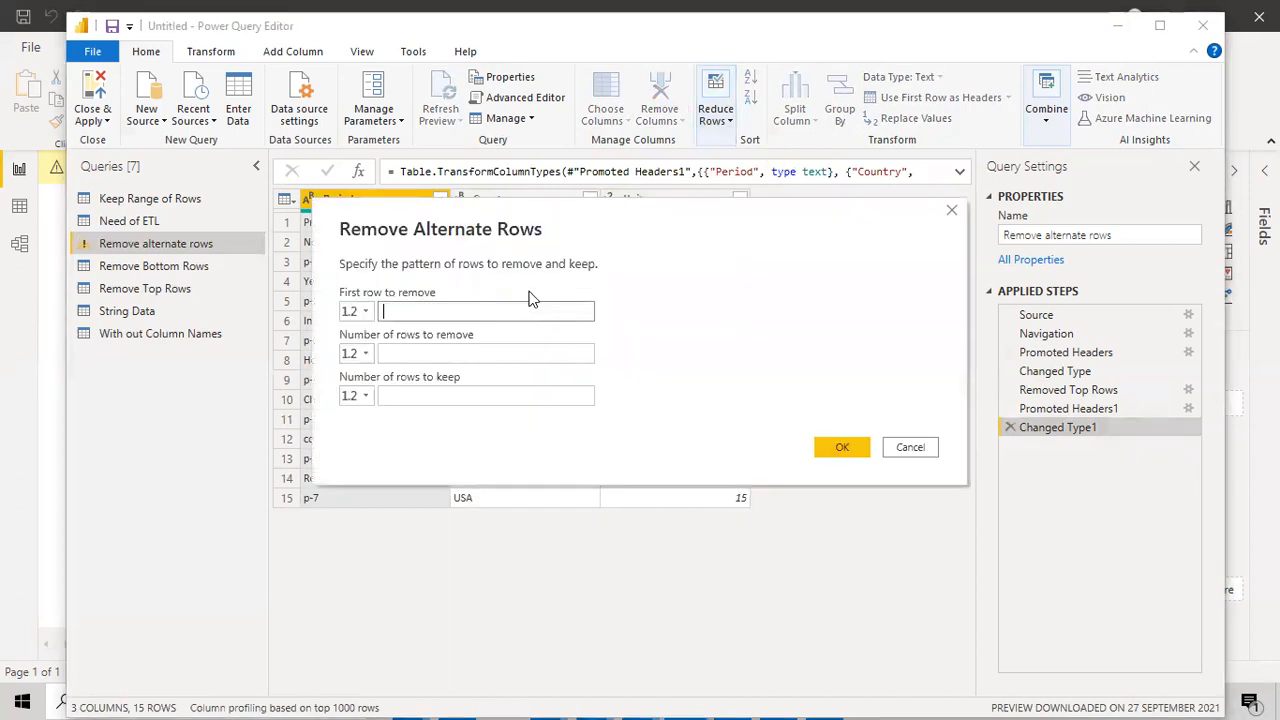
left_click_drag(587, 265, 857, 290)
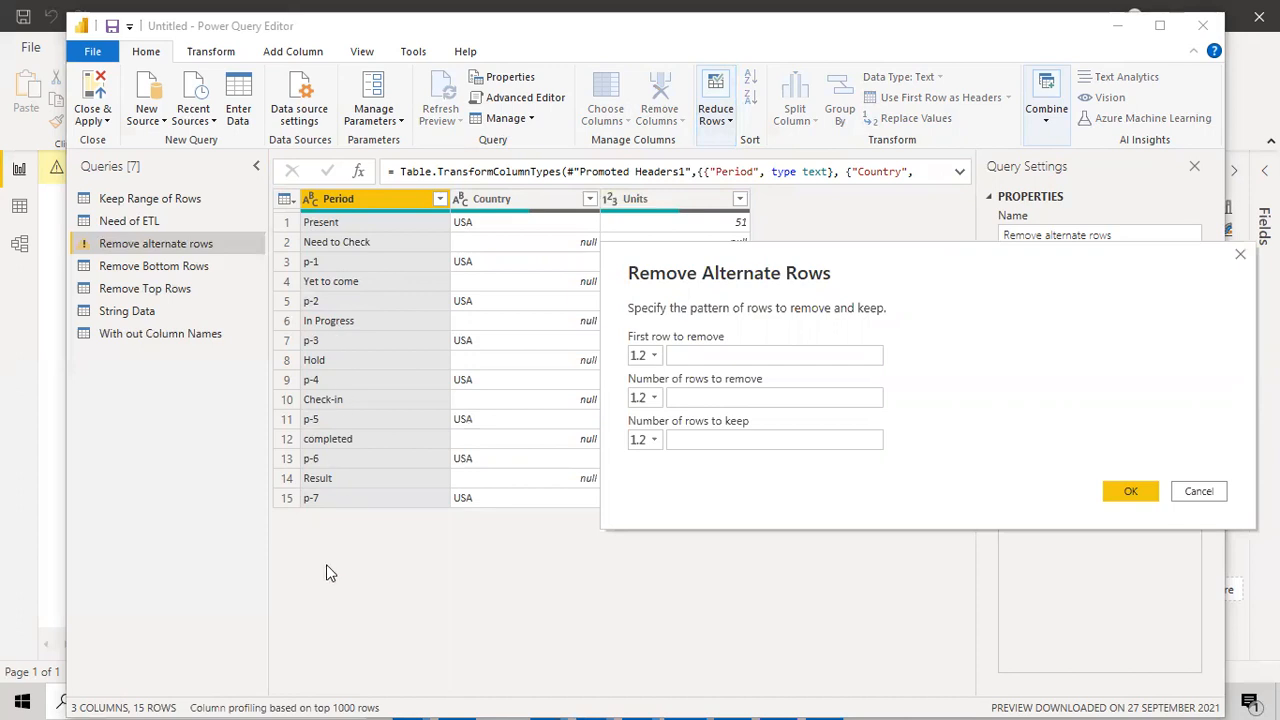
left_click(670, 354)
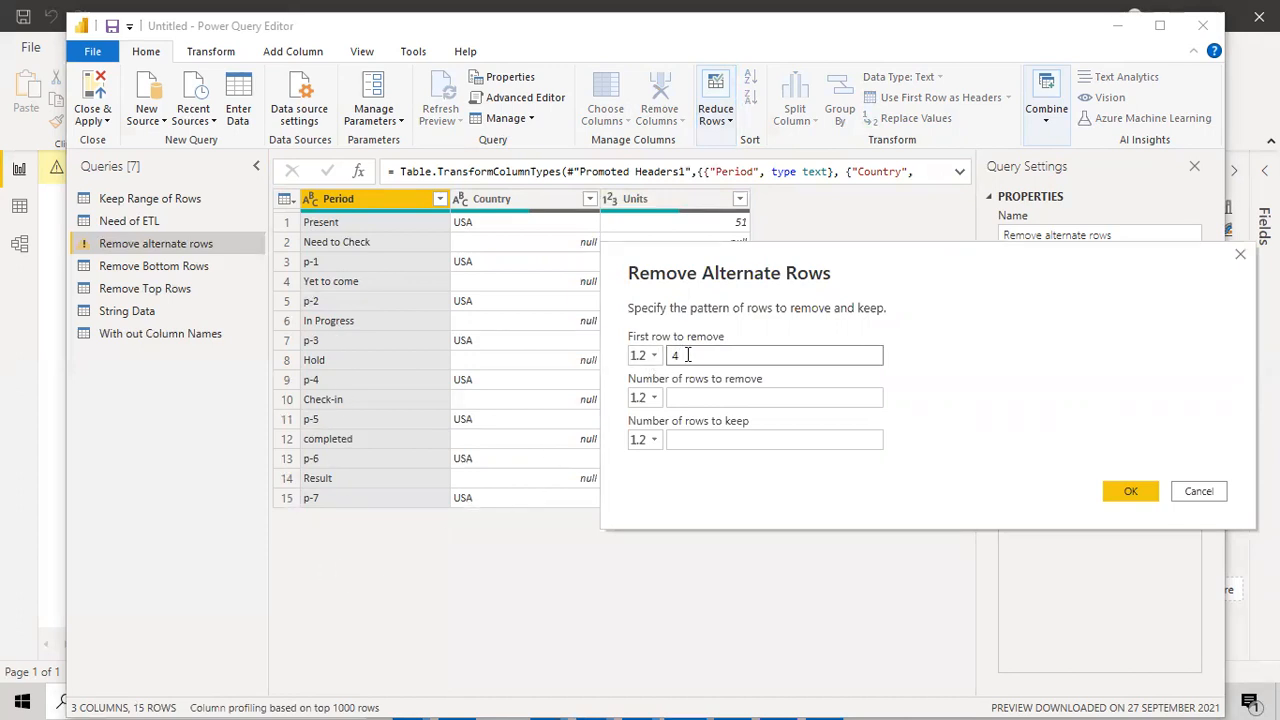
left_click(682, 396)
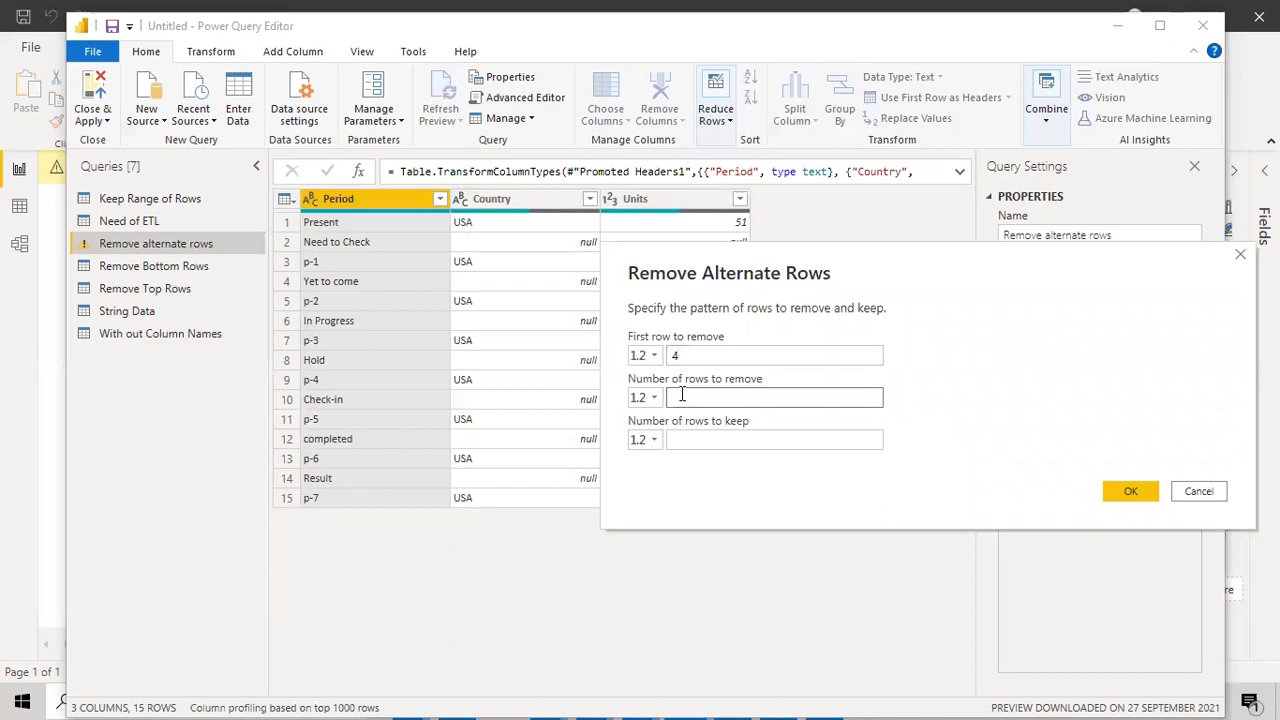
left_click(686, 442)
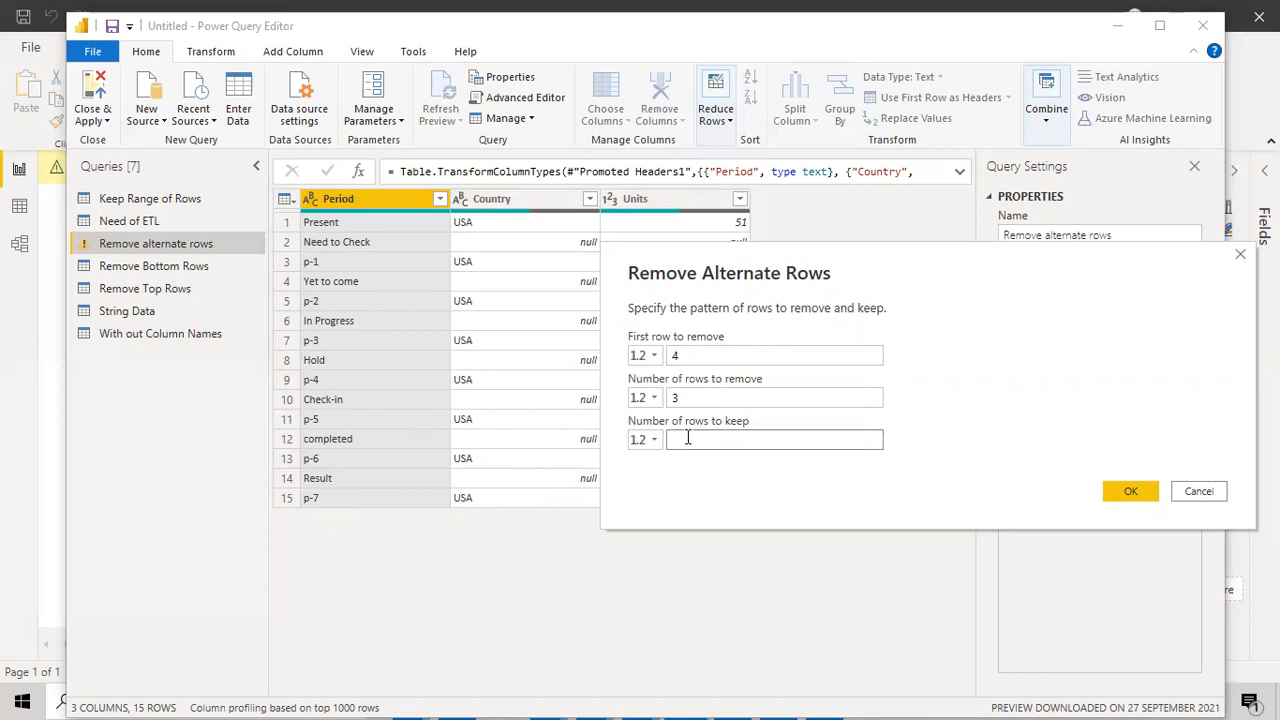
type("15")
left_click(1128, 493)
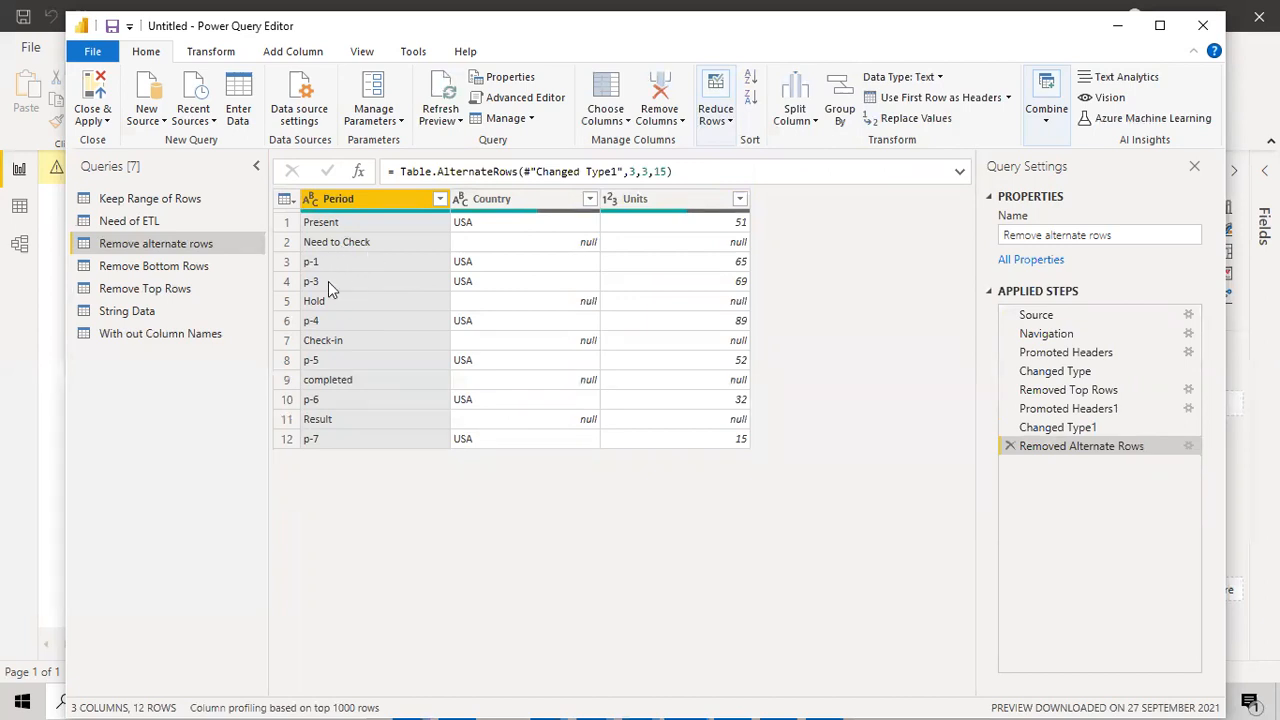
Delete the Removed Alternate Rows and Changed Type1 steps from the query's applied steps
left_click(1040, 416)
left_click(1045, 448)
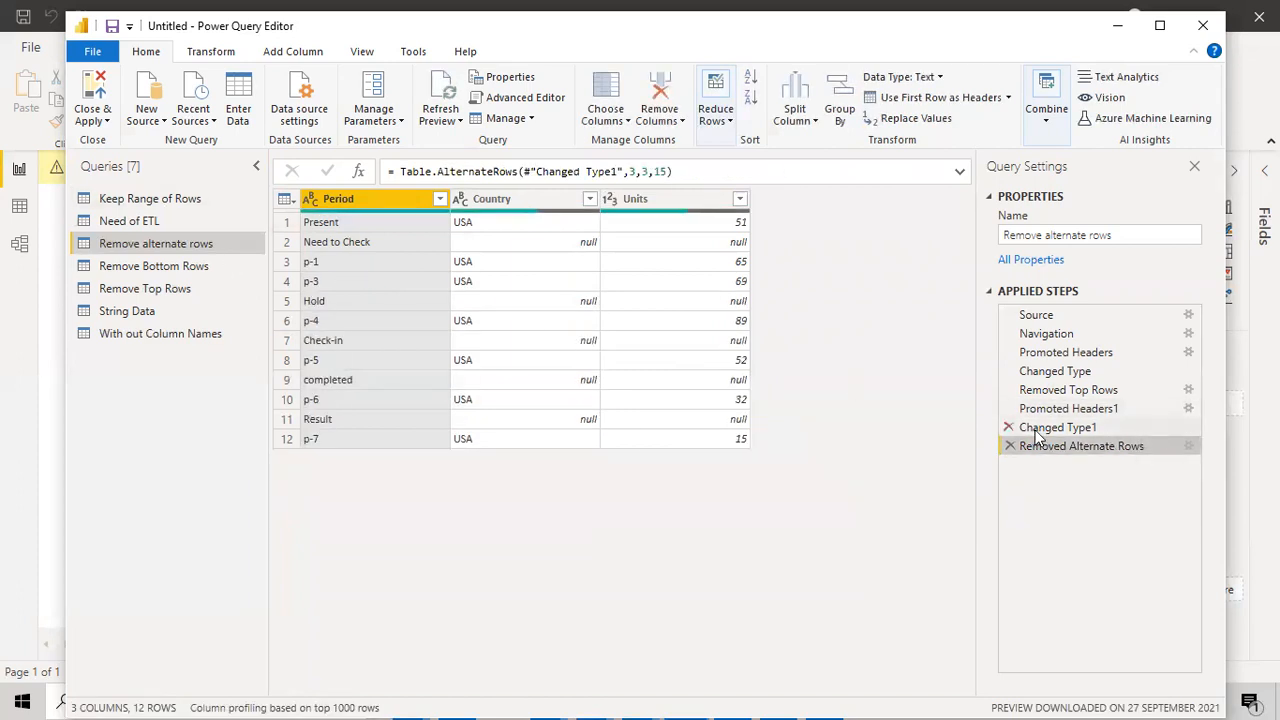
left_click(1010, 446)
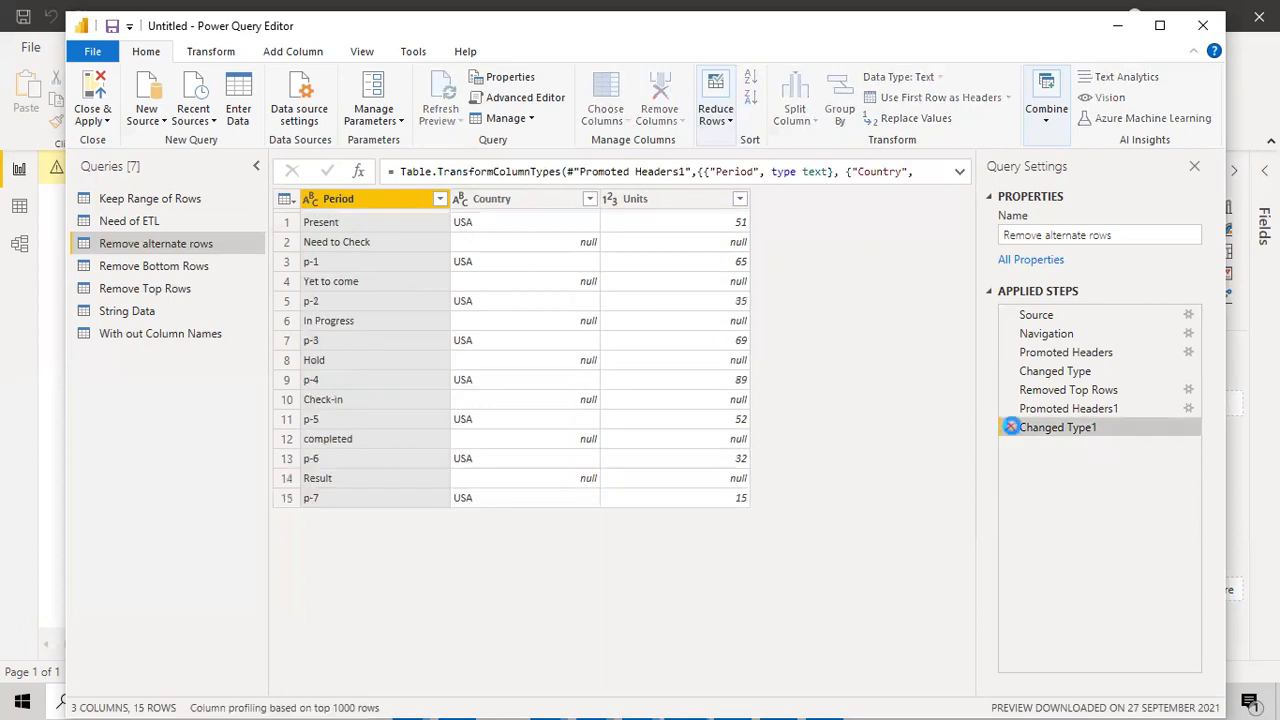
left_click(1011, 428)
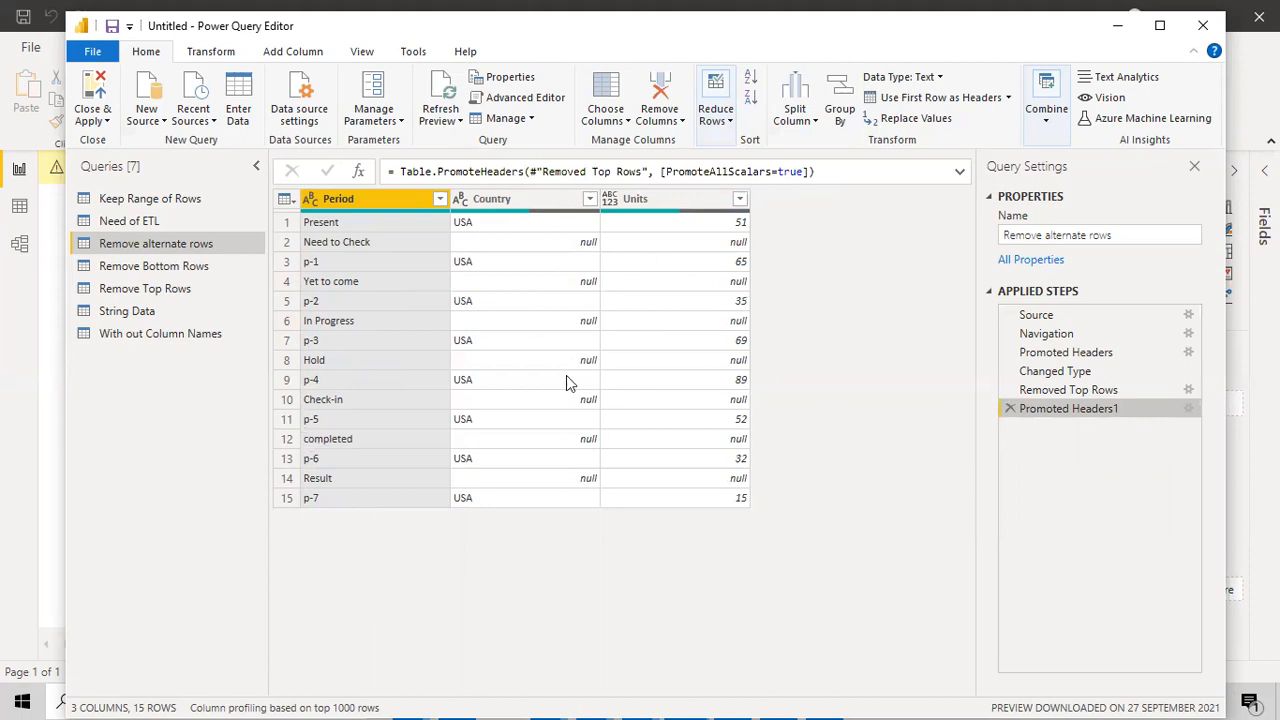
Remove alternate rows after the Promoted Headers1 step, with first row to remove 4, 3 rows to remove and 15 rows to keep
left_click(727, 118)
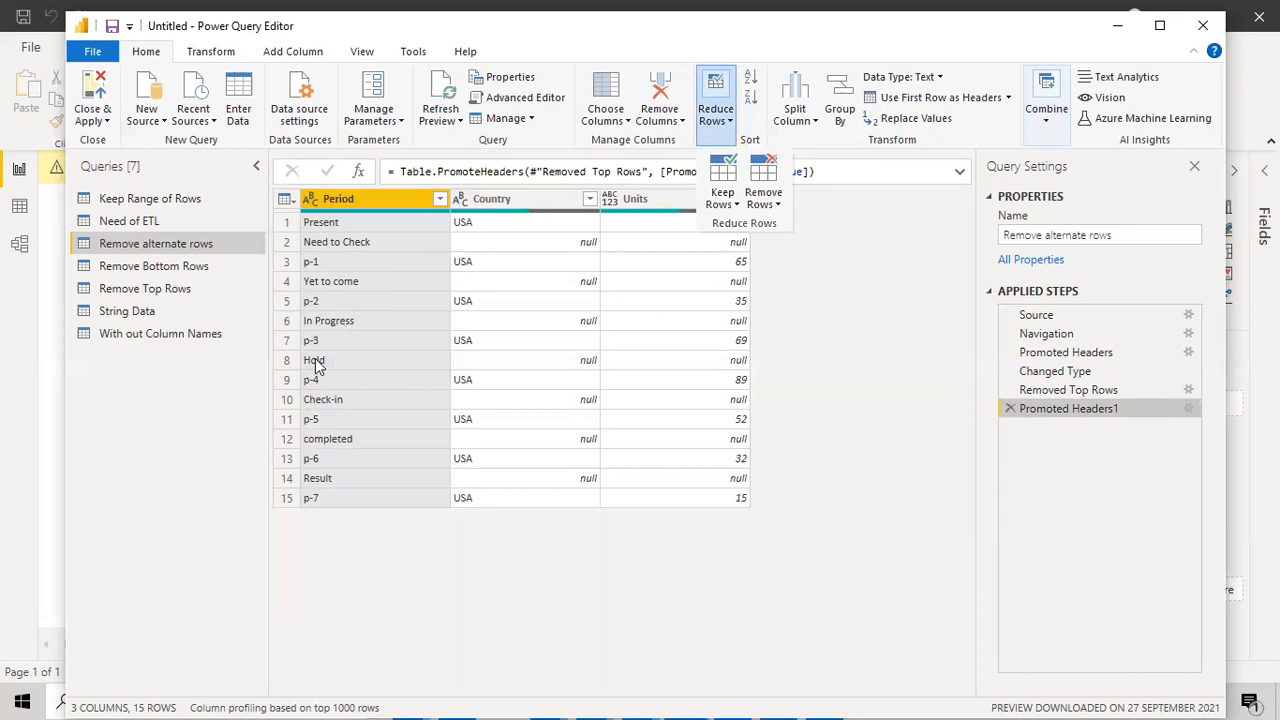
left_click(730, 121)
left_click(730, 124)
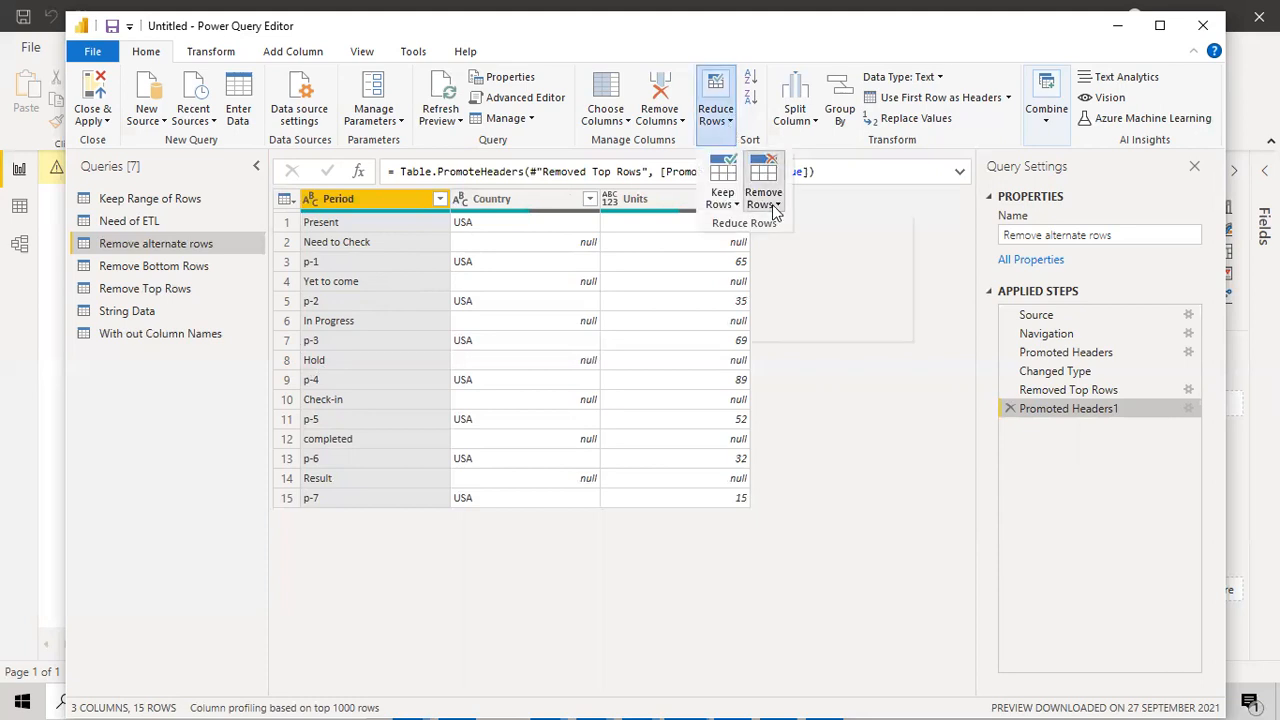
left_click(765, 200)
left_click(811, 266)
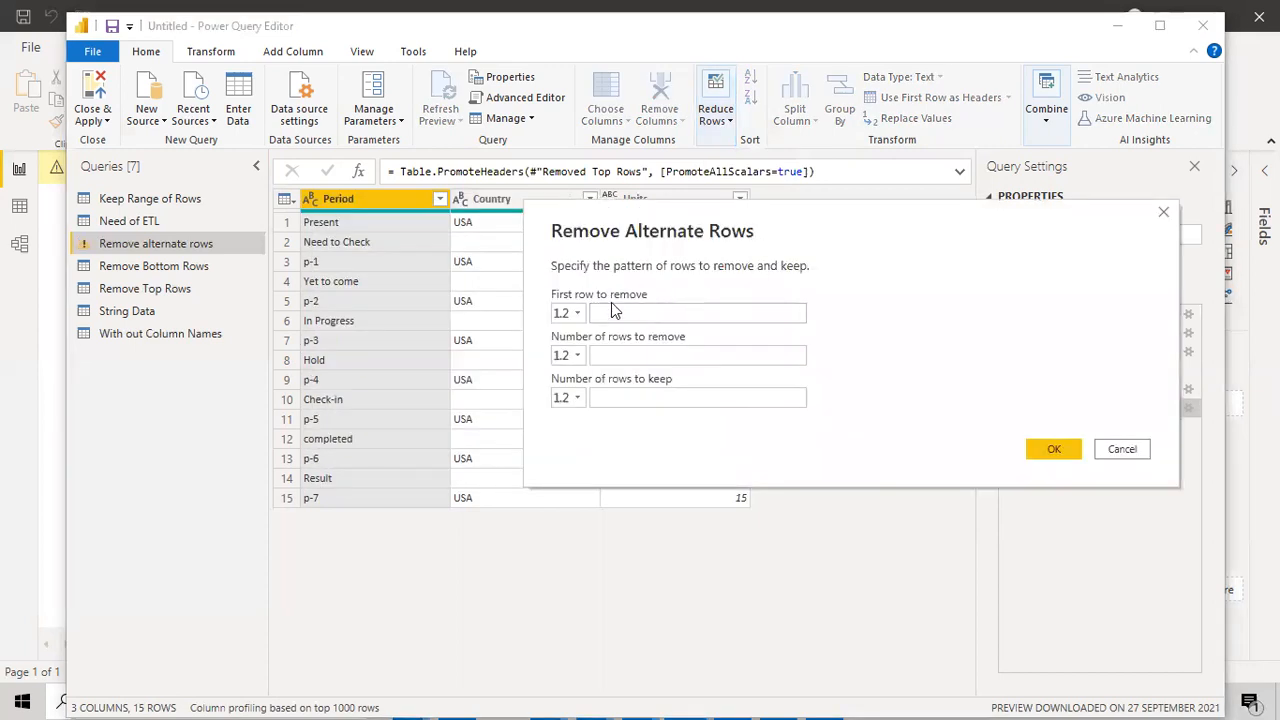
type("4")
left_click(613, 350)
type("3")
left_click(620, 395)
type("15")
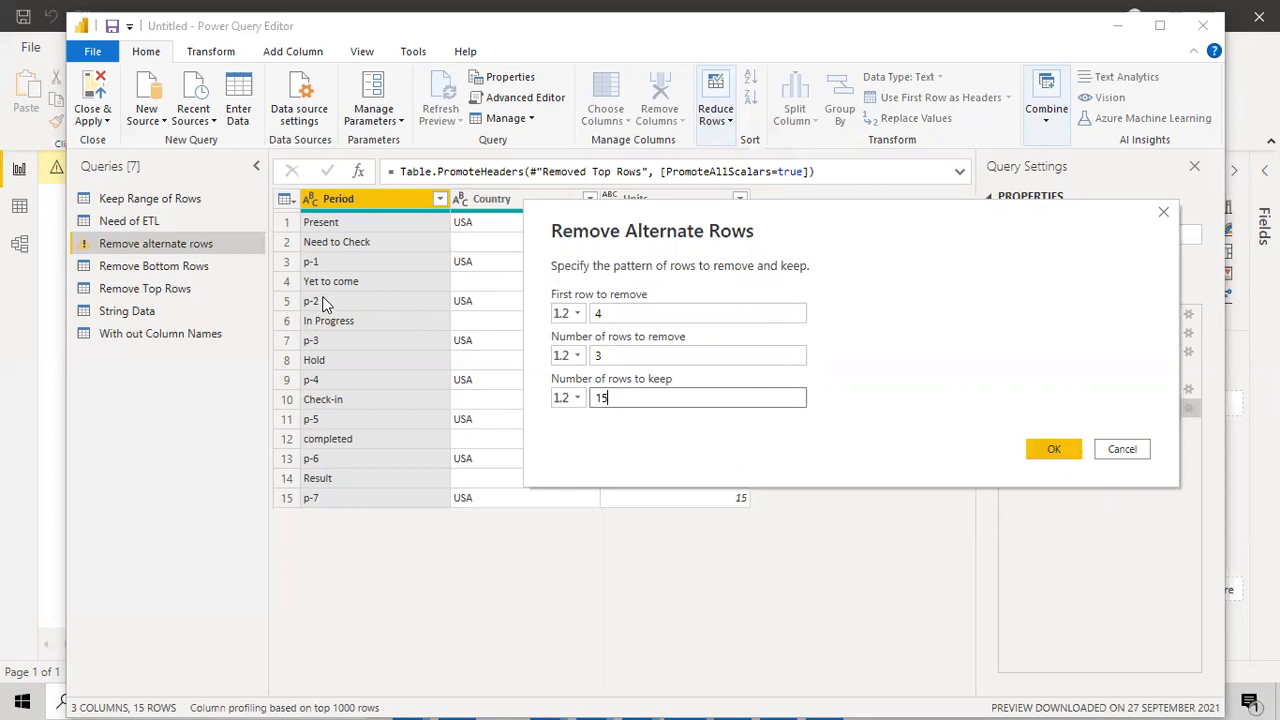
left_click(1040, 451)
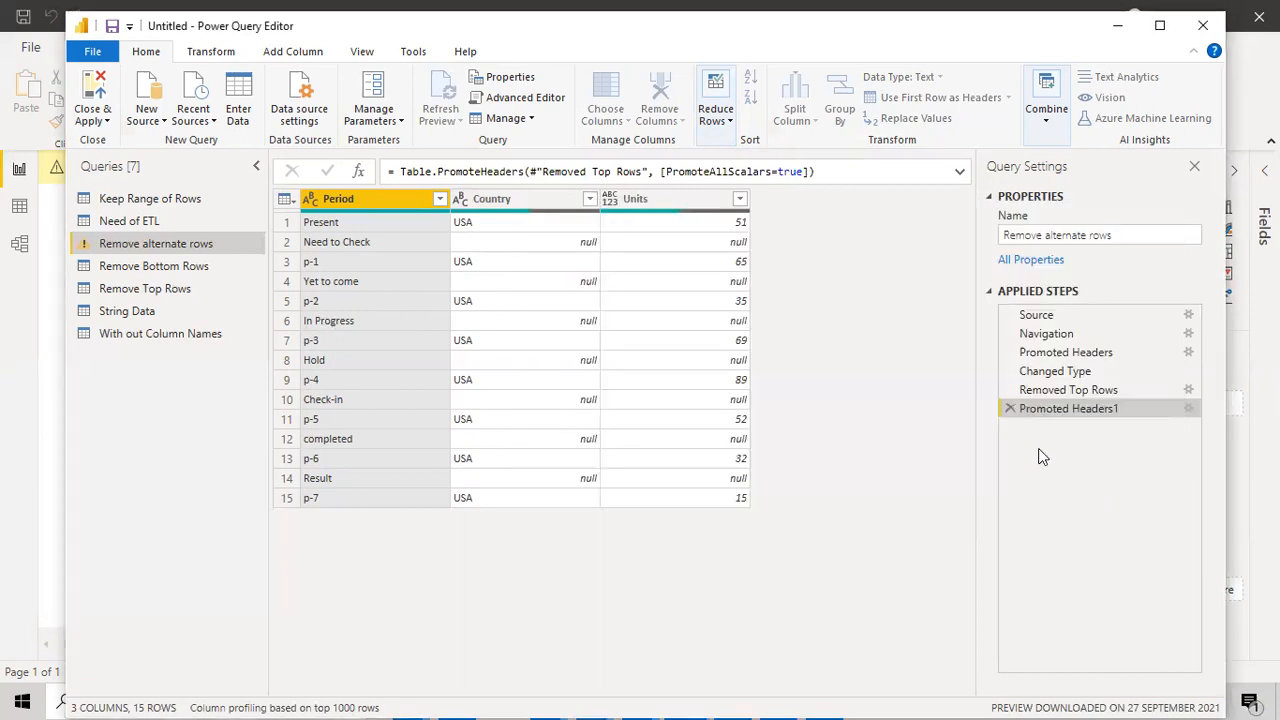
Remove alternate rows again from the Remove alternate rows query, with first row to remove 5, 1 row to remove and 15 rows to keep
left_click(718, 115)
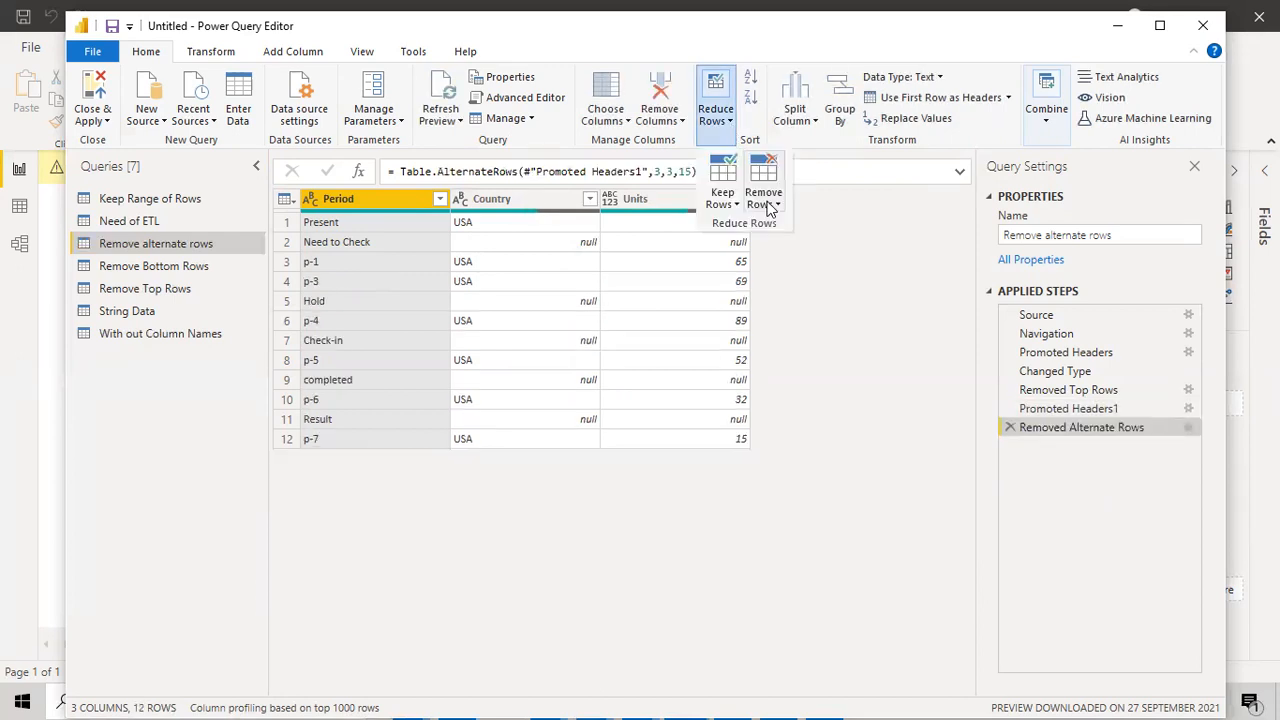
left_click(763, 190)
left_click(830, 265)
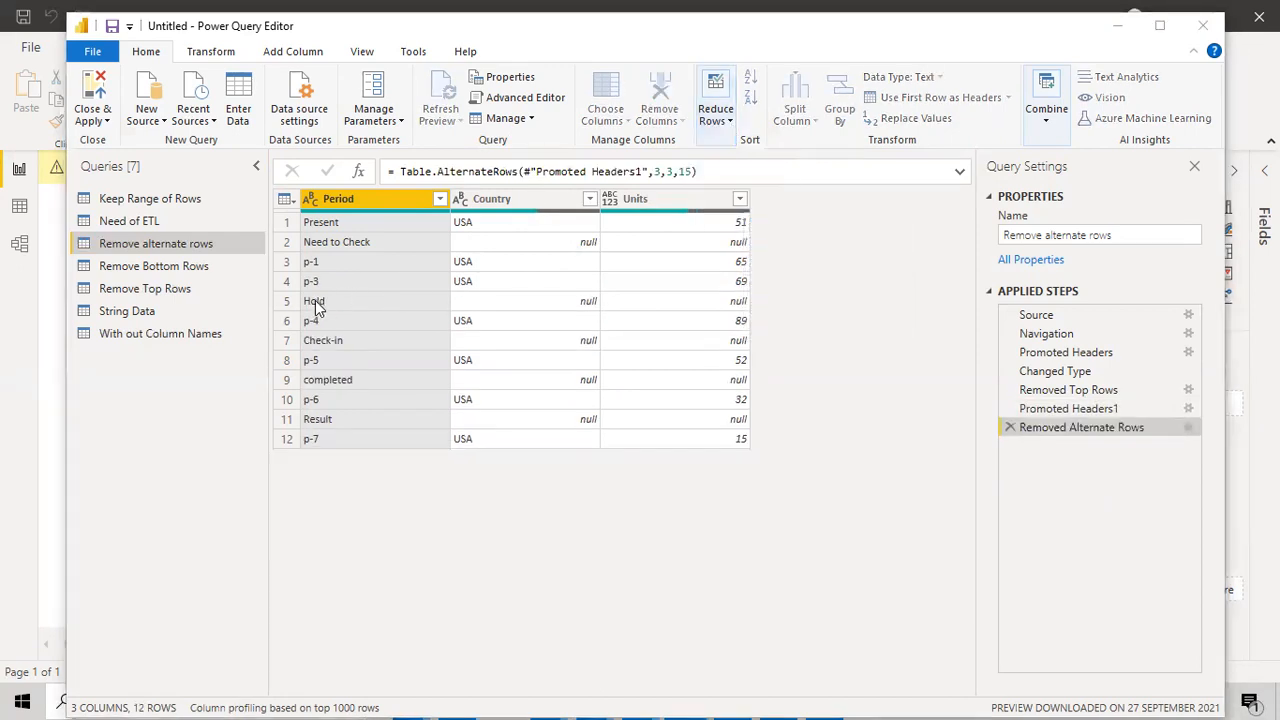
left_click_drag(477, 220, 663, 266)
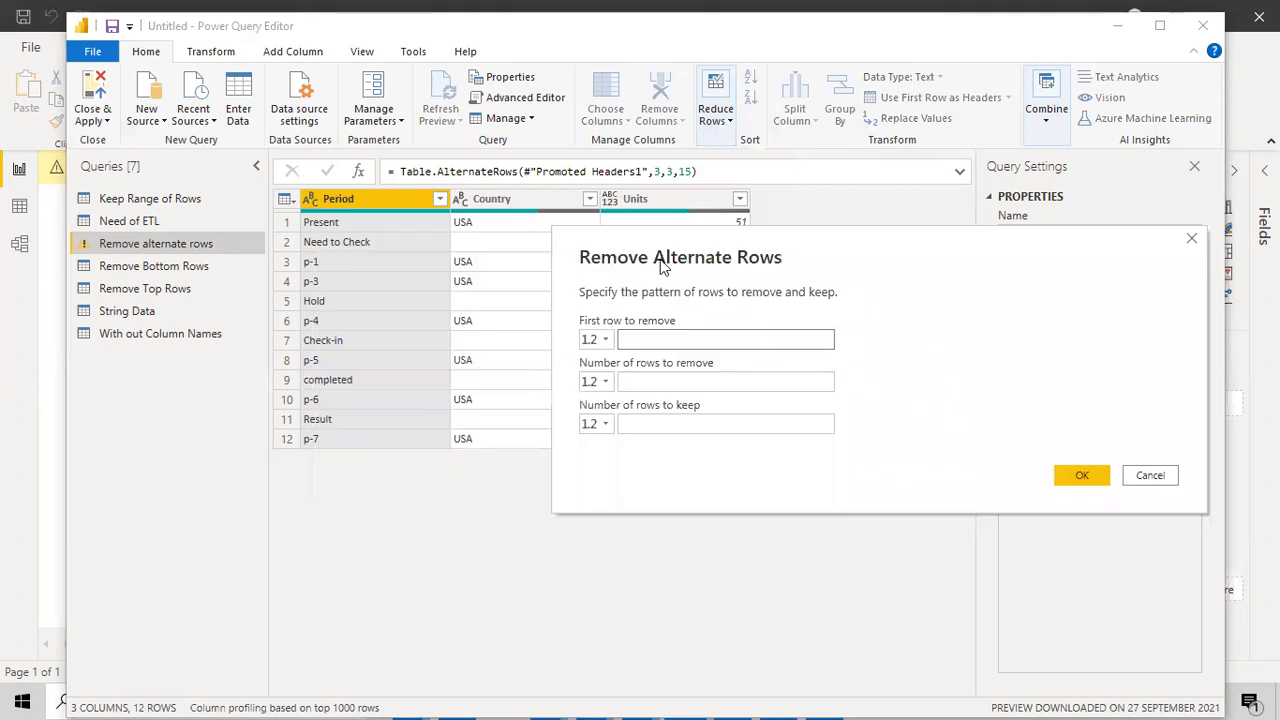
left_click(624, 338)
type("5")
left_click(630, 381)
type("1")
left_click(642, 422)
type("15")
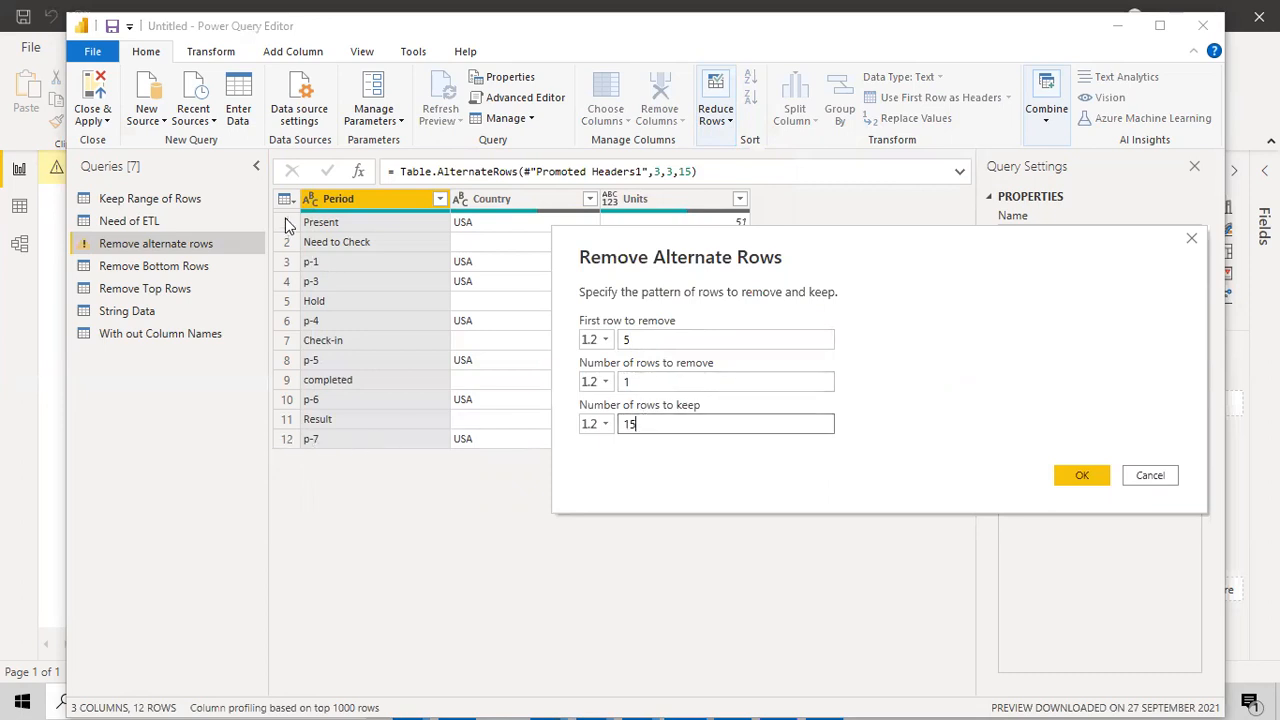
left_click(1085, 475)
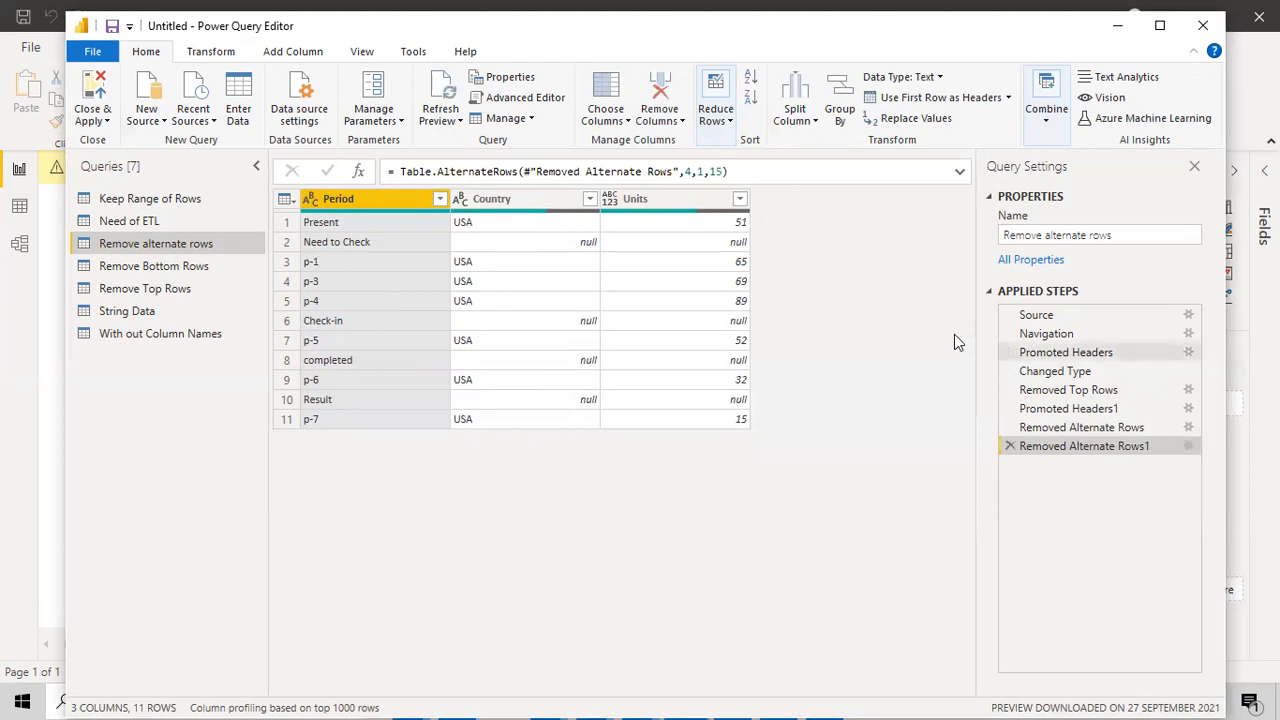
left_click(724, 118)
left_click(776, 204)
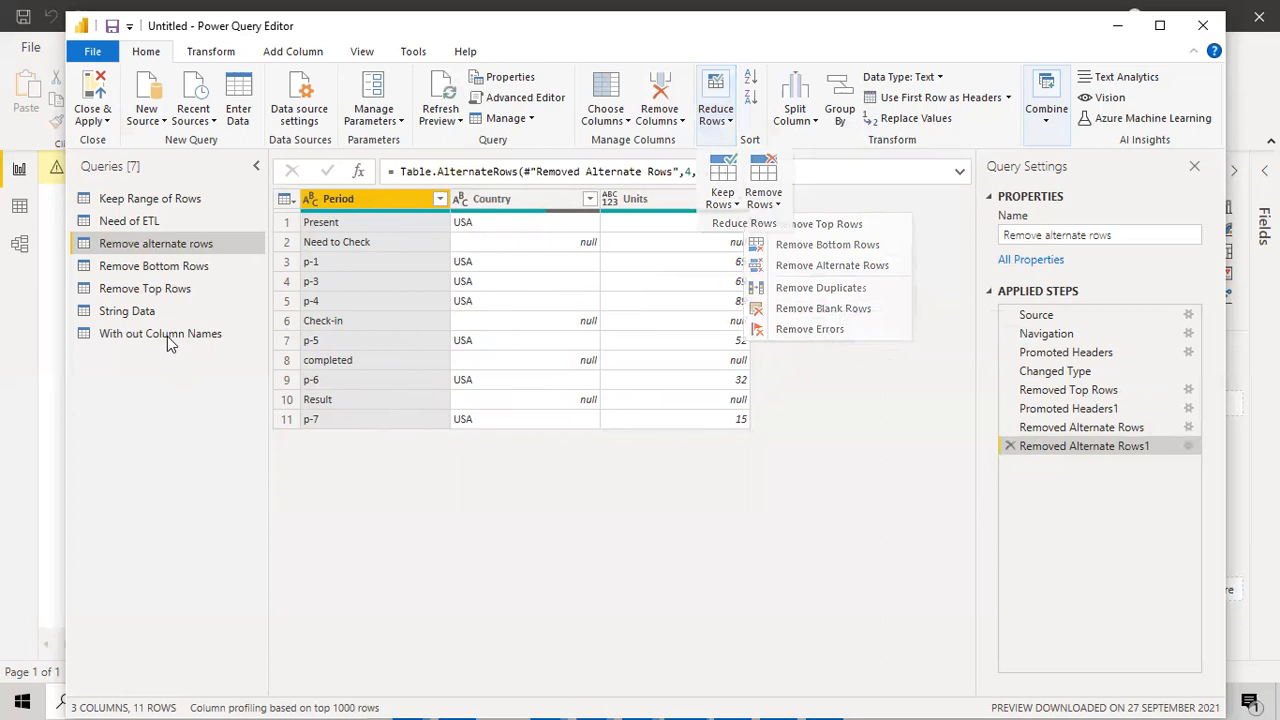
In the Keep Range of Rows query, keep 9 rows starting from row 4 and promote the first row to headers
left_click(130, 198)
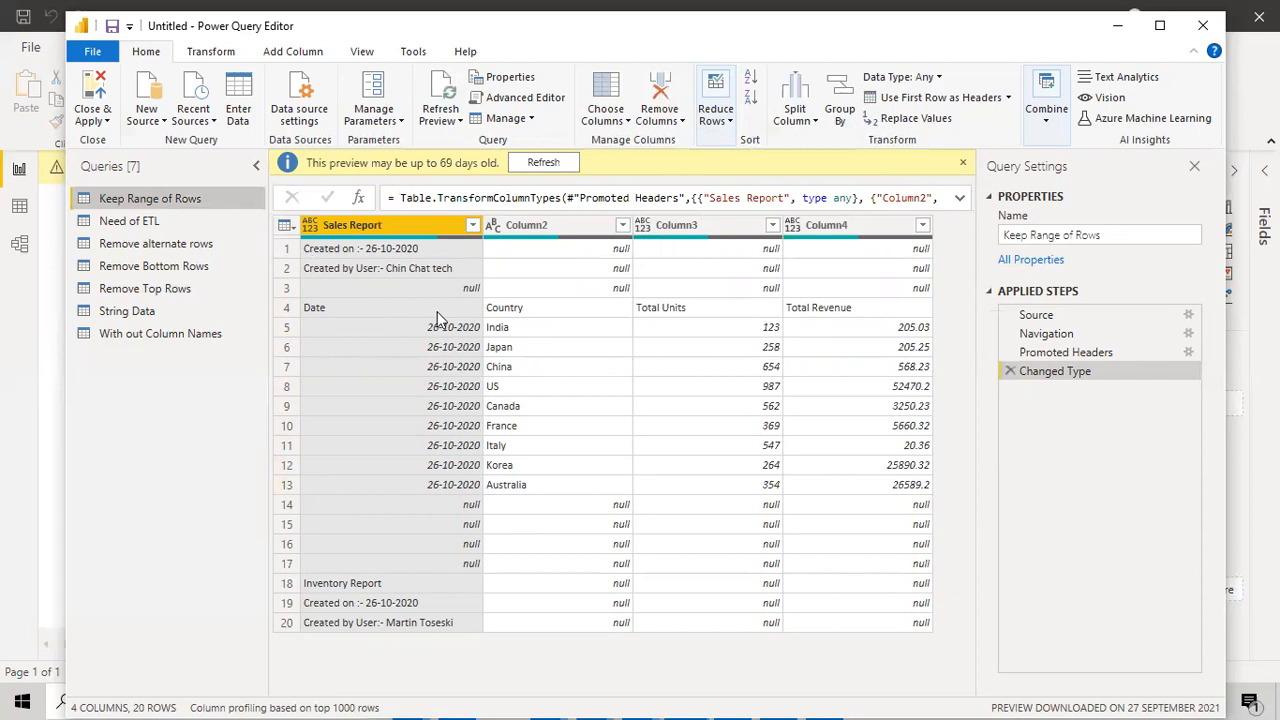
left_click(680, 121)
left_click(720, 121)
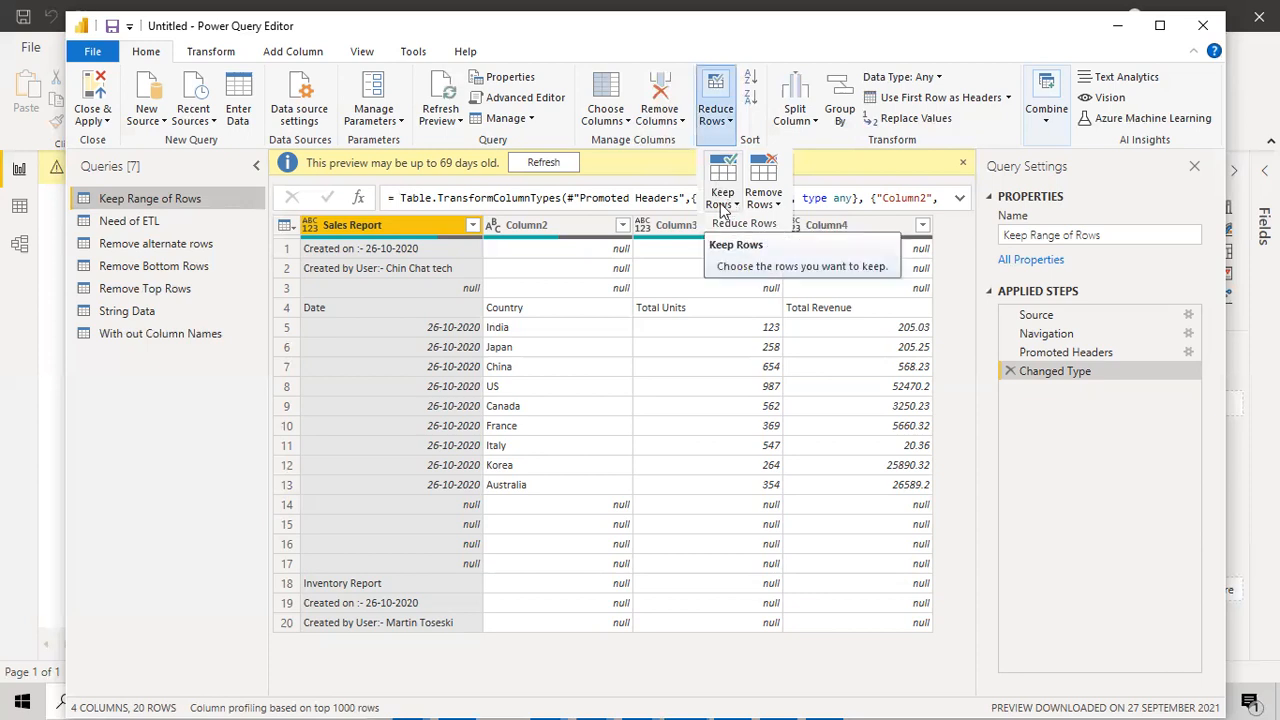
left_click(724, 202)
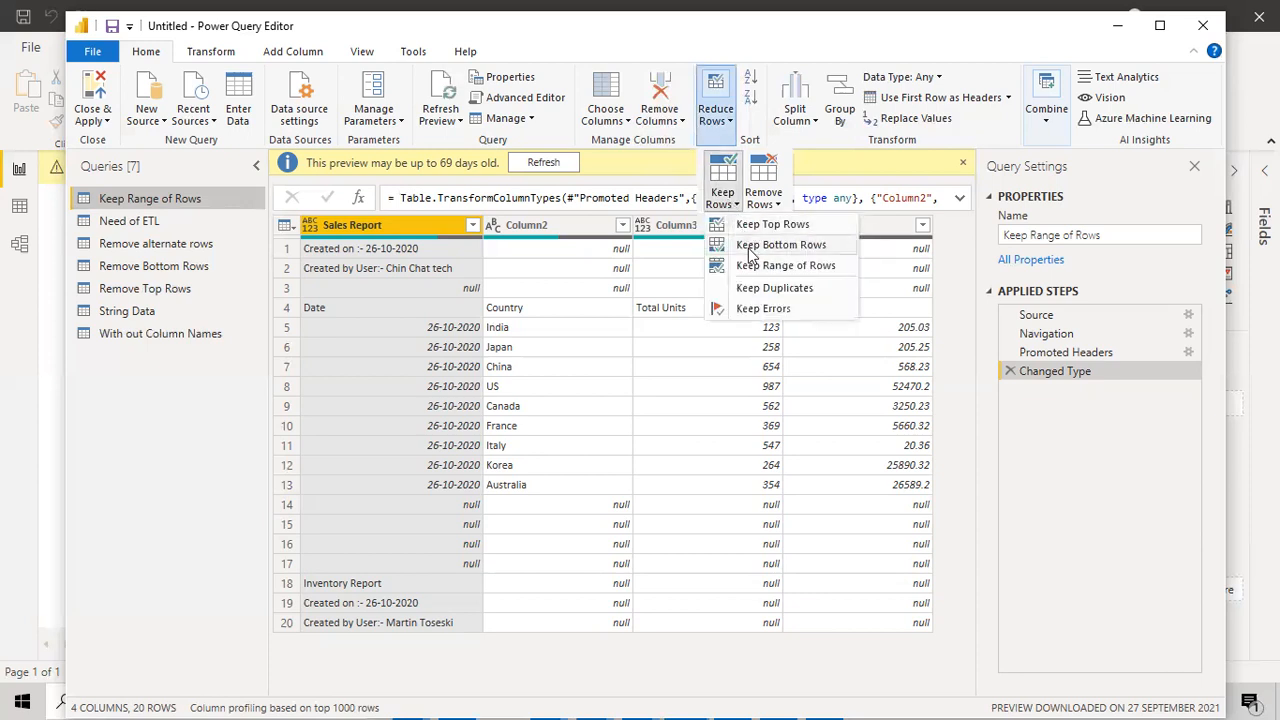
left_click(758, 266)
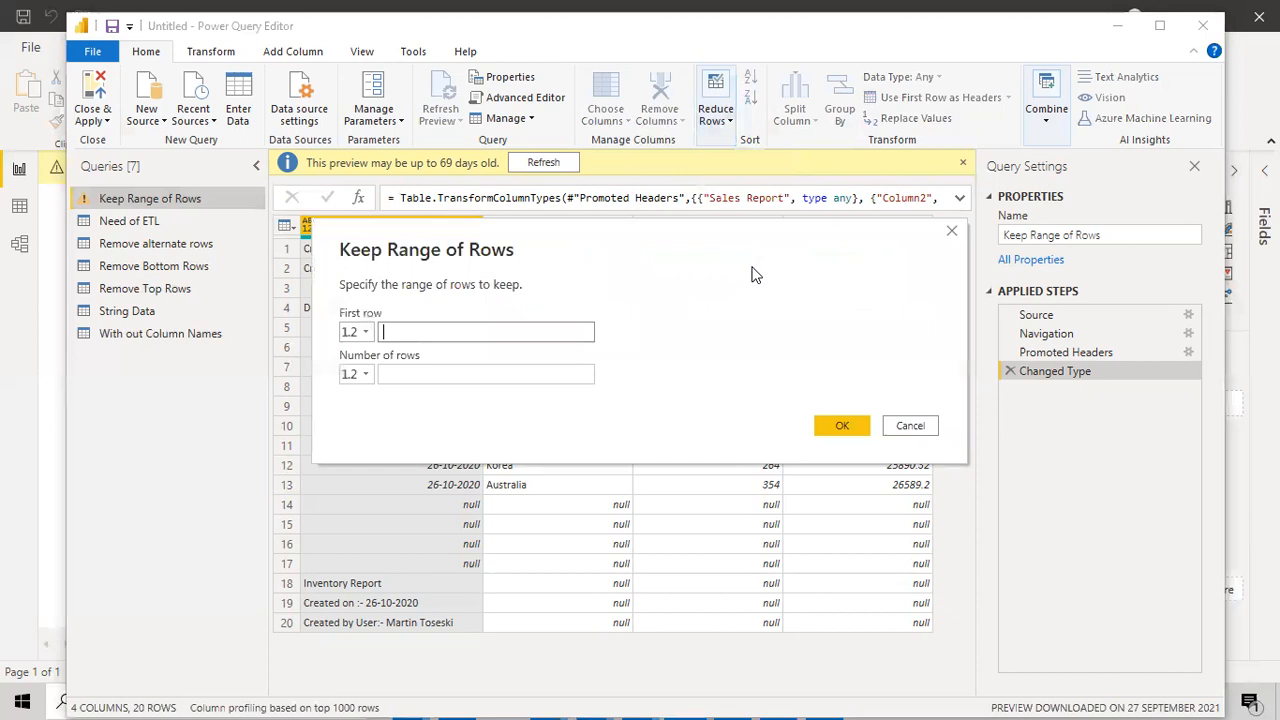
left_click(721, 360)
type("4")
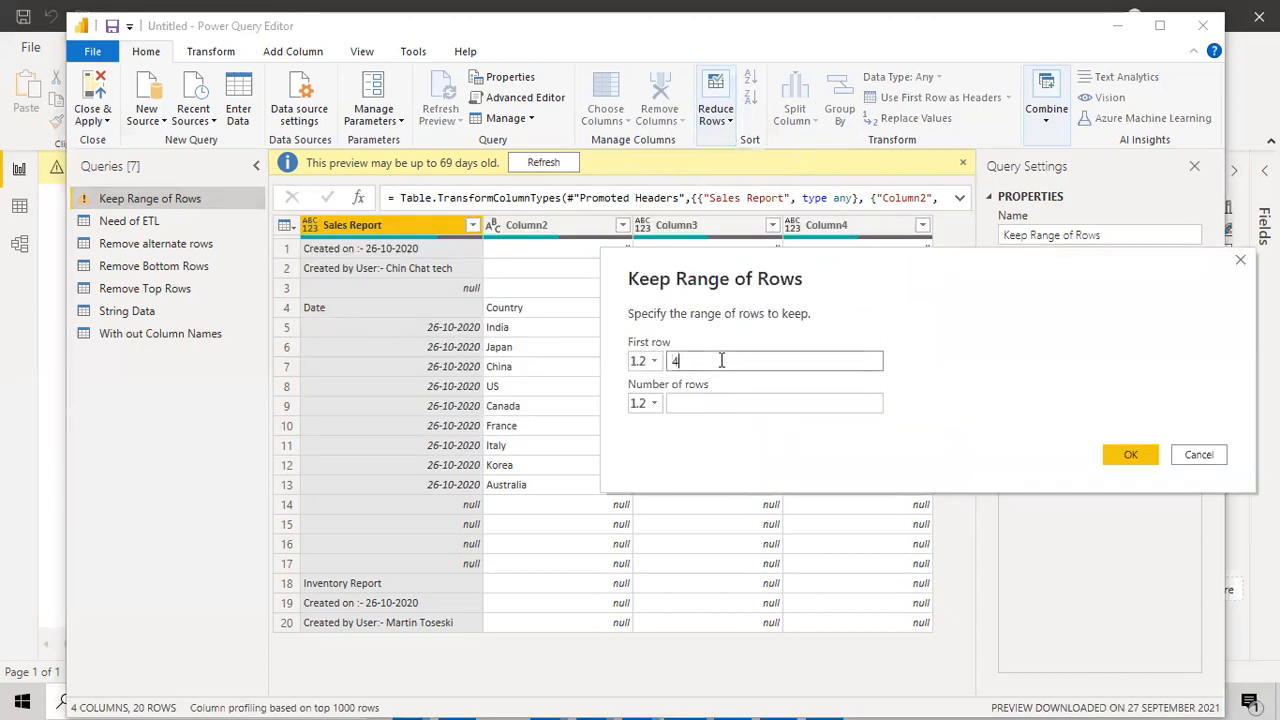
left_click(677, 403)
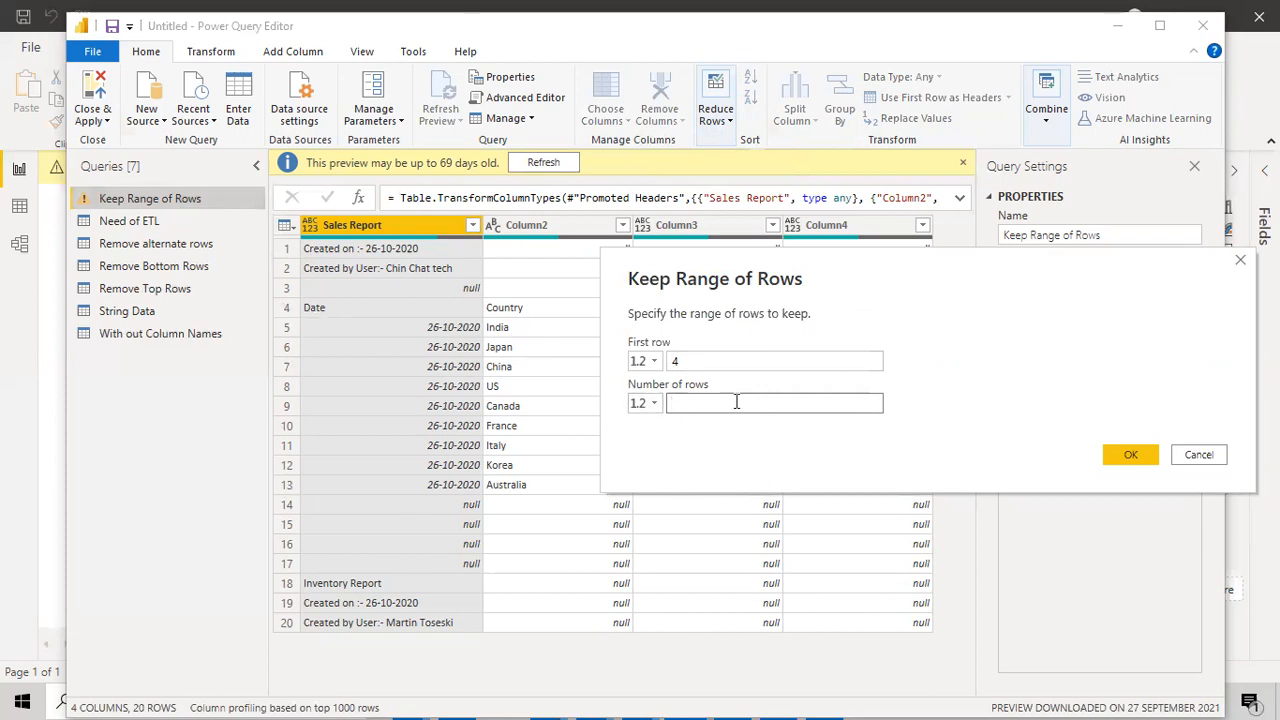
type("9")
left_click(1129, 454)
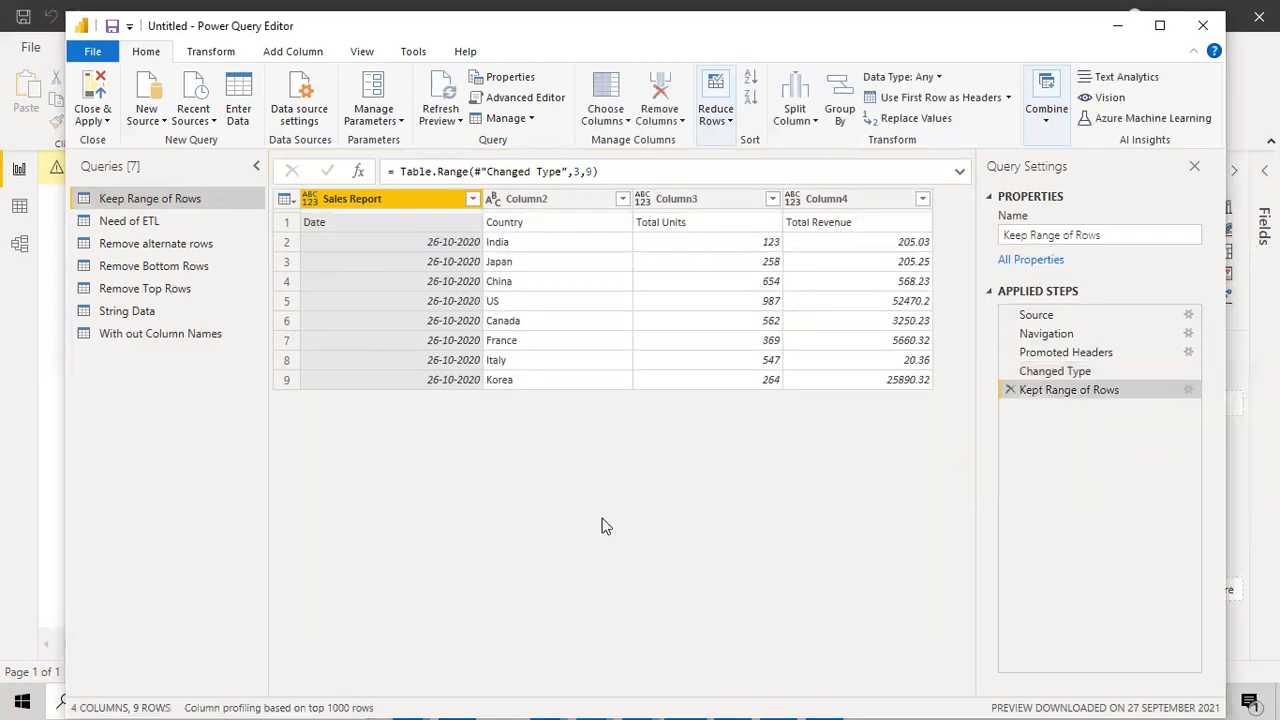
left_click(930, 100)
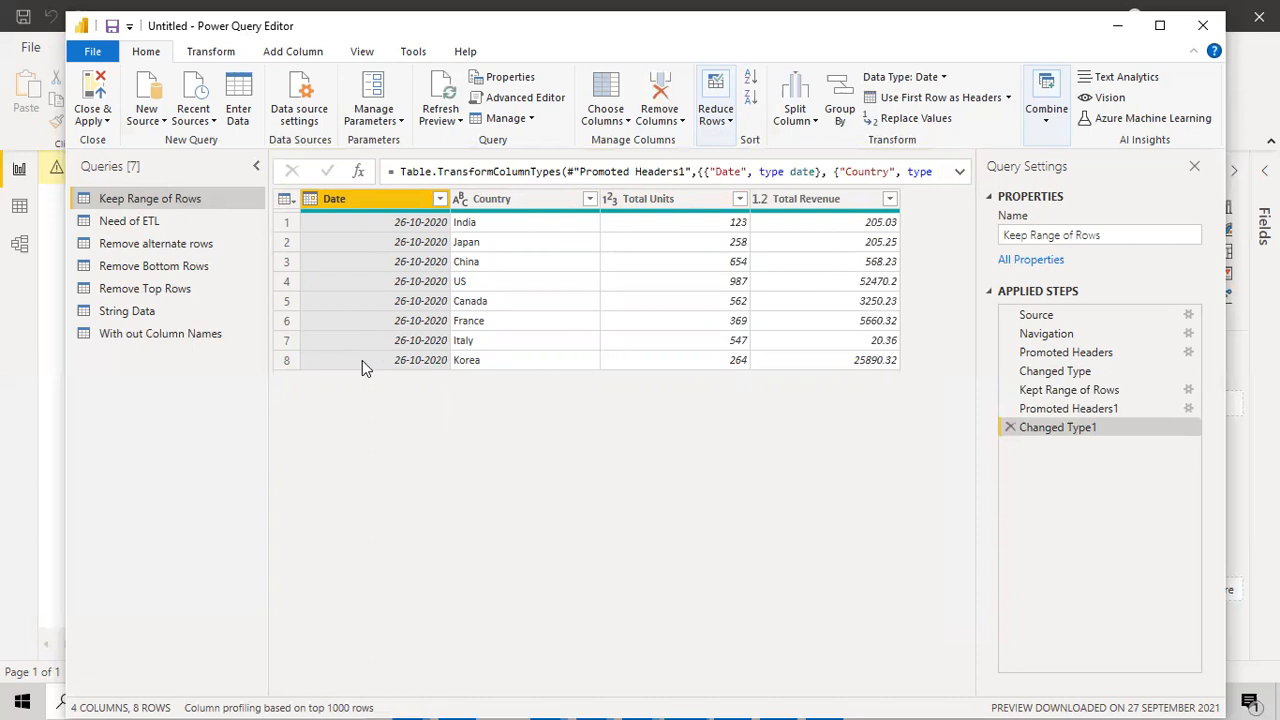
In the With out Column Names query, rename Column1 as date and Column2 as country
left_click(138, 219)
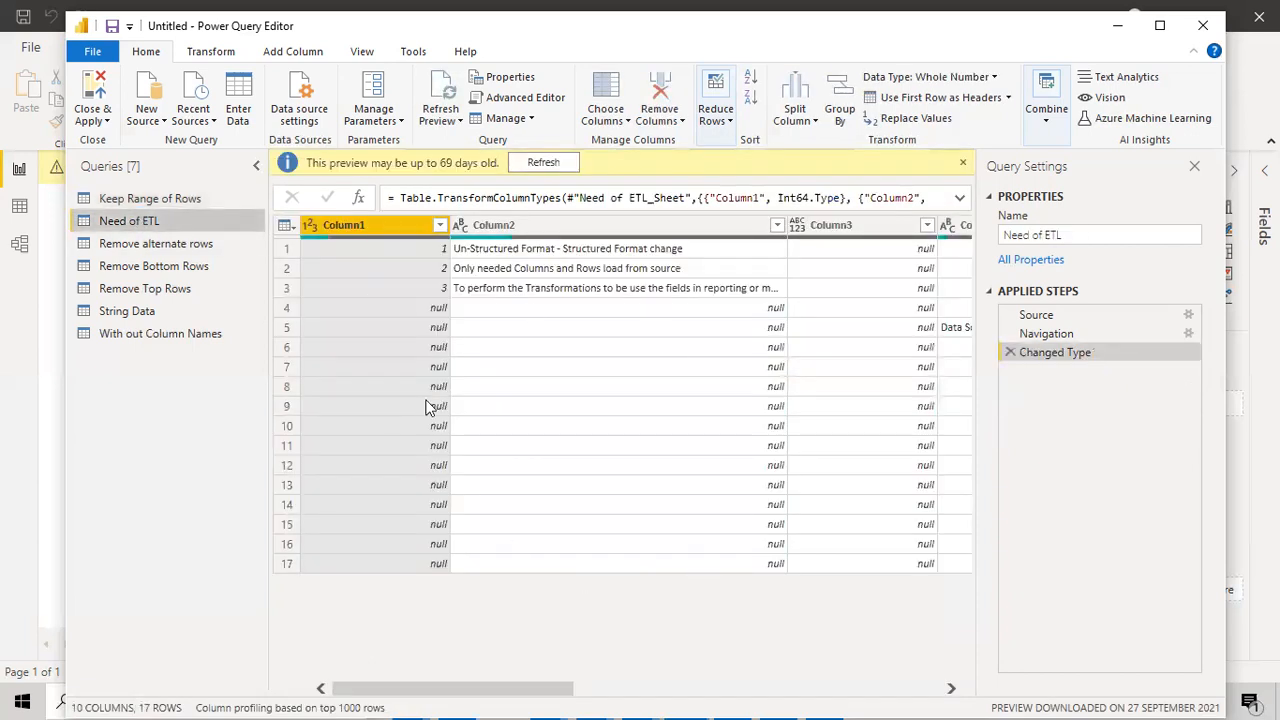
left_click(149, 288)
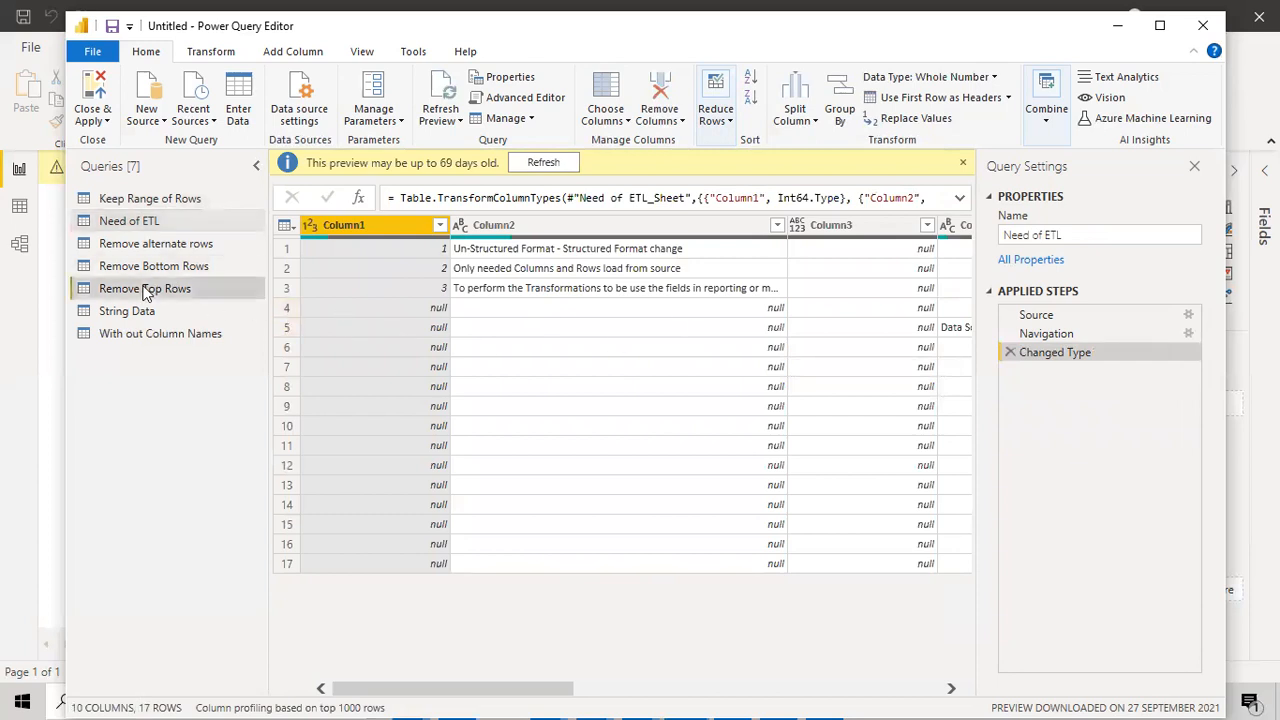
left_click(146, 333)
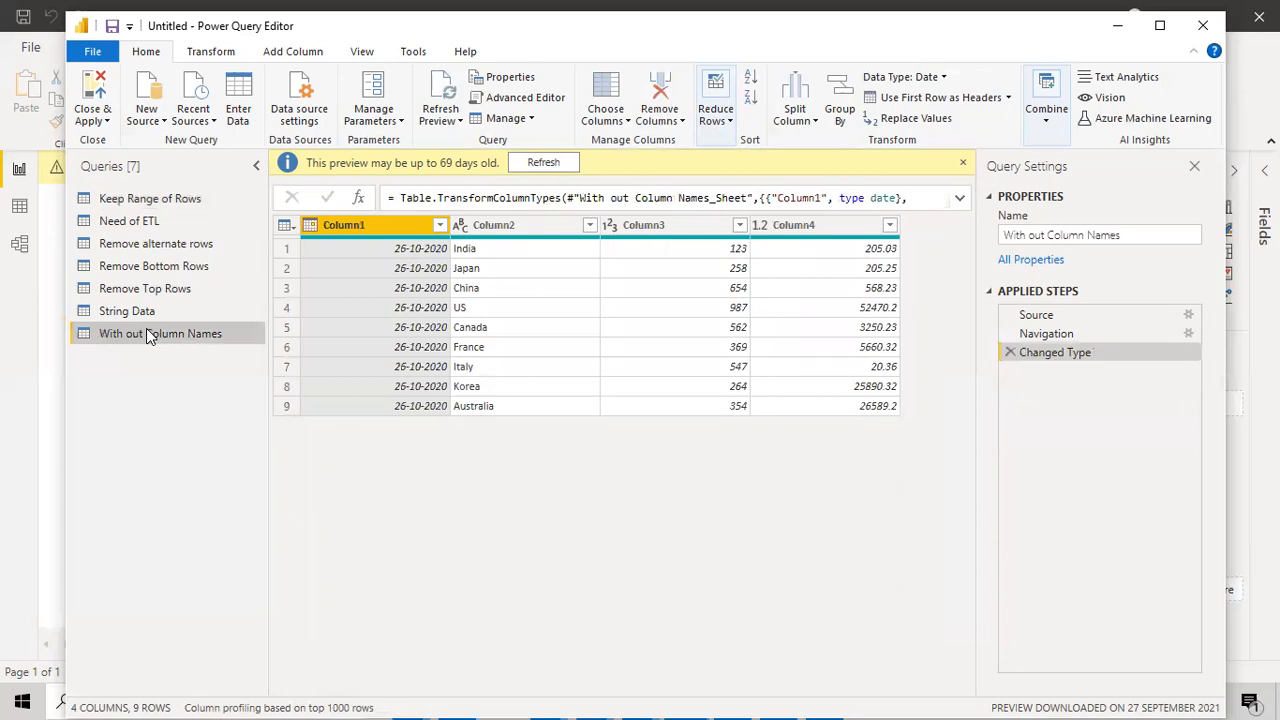
double_click(379, 226)
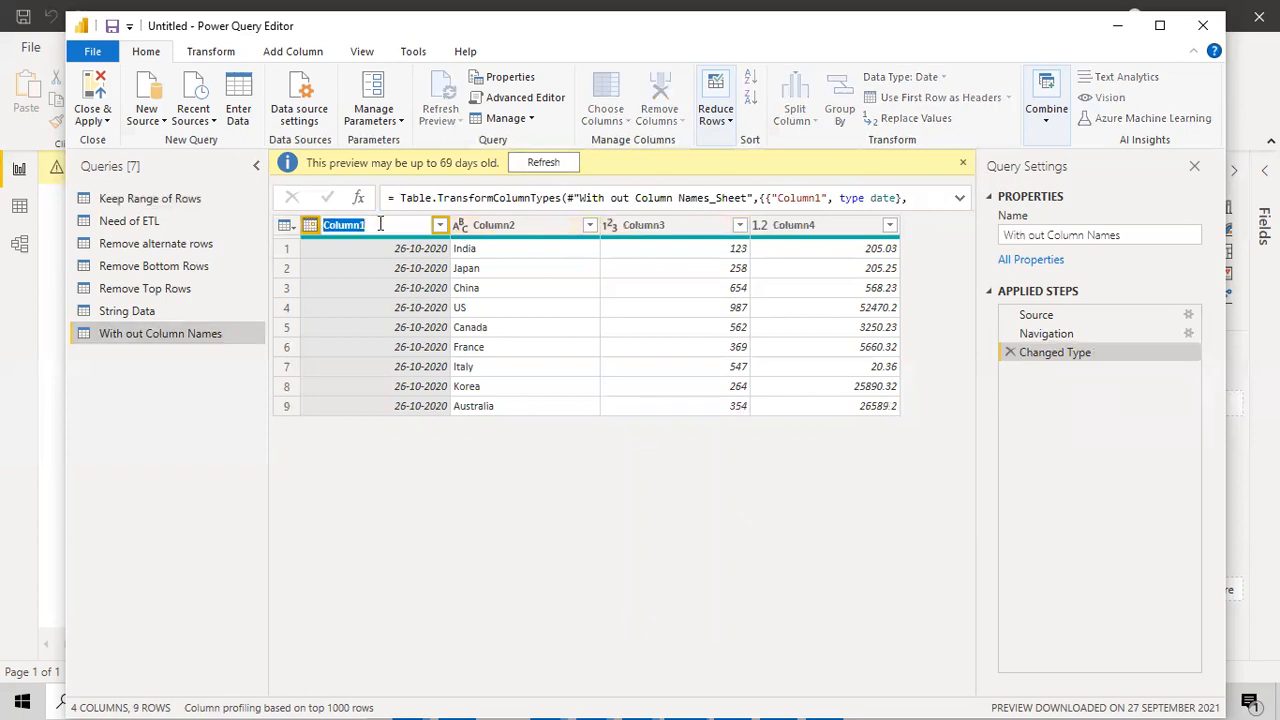
type("date")
left_click(508, 526)
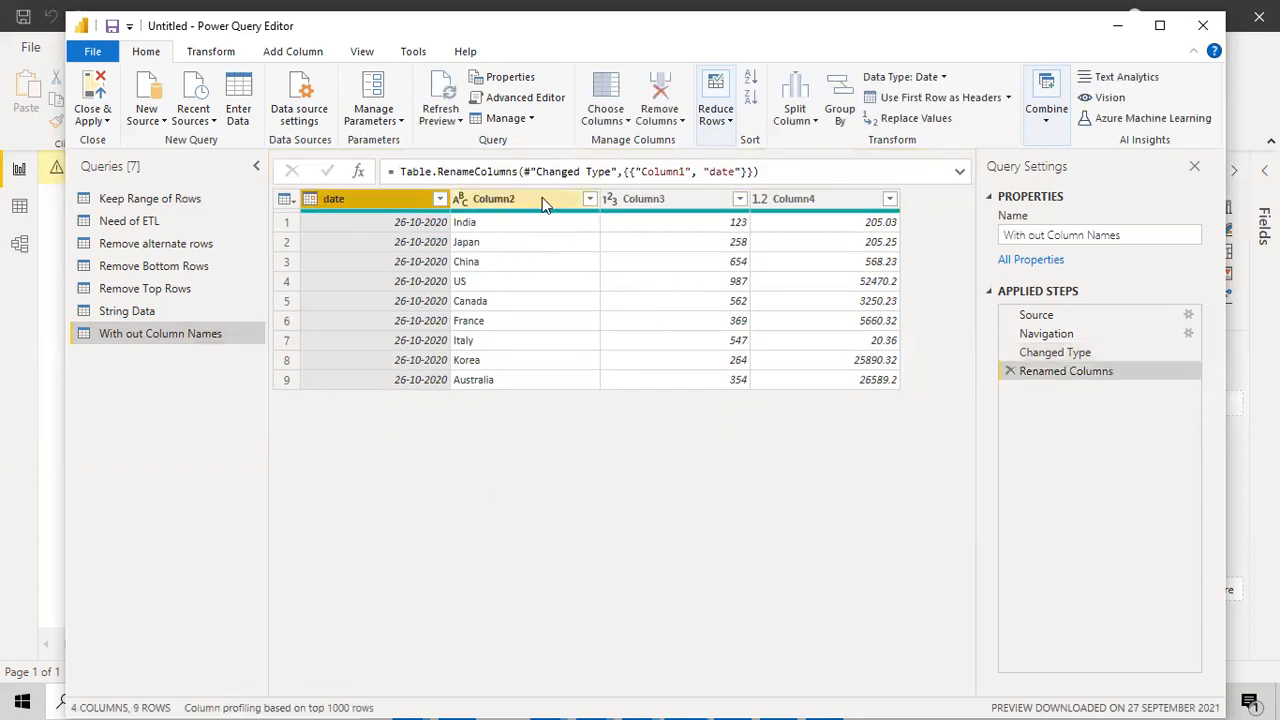
double_click(542, 197)
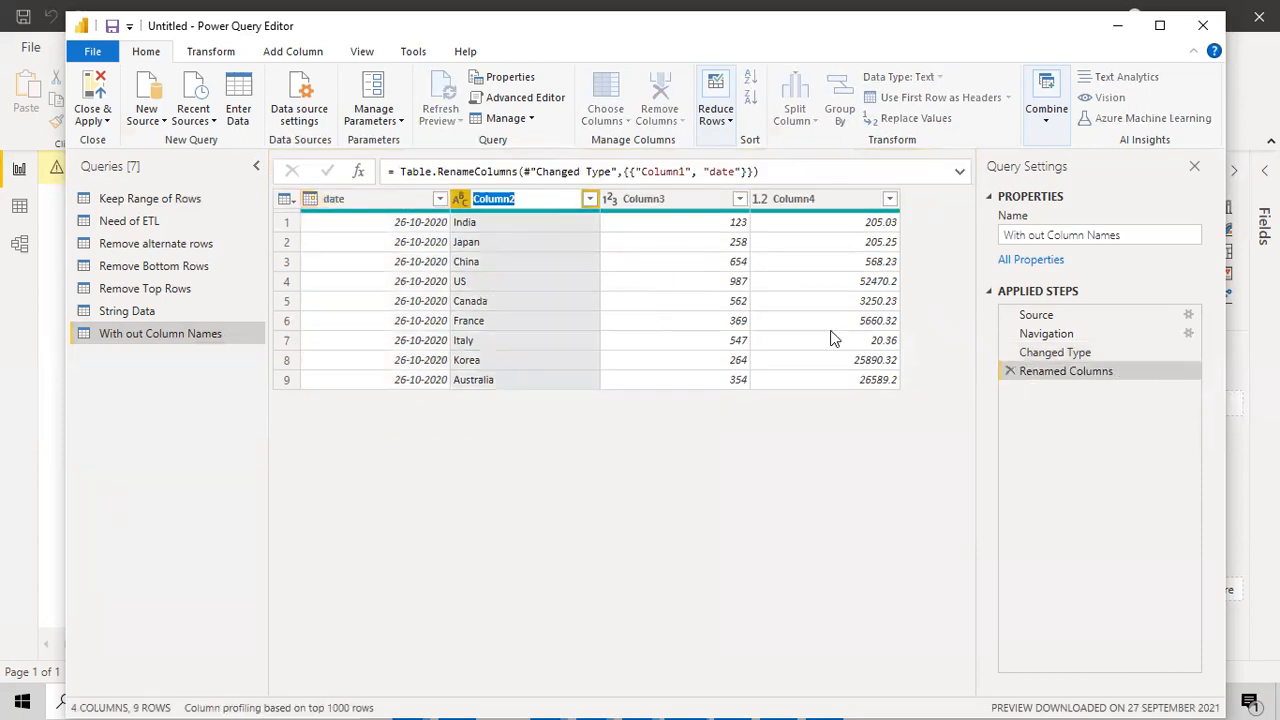
type("country")
key("Return")
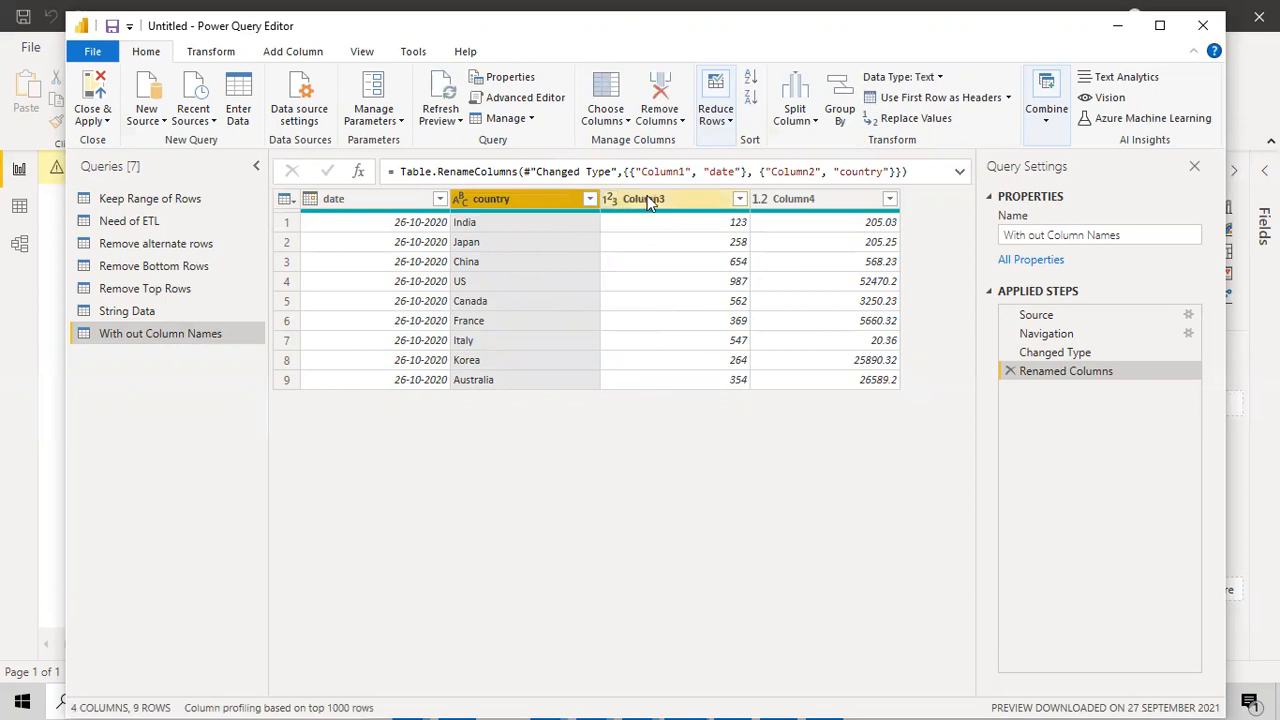
Rename Column3 as sales and Column4 as amount in the With out Column Names query
double_click(654, 198)
type("sales")
key("Return")
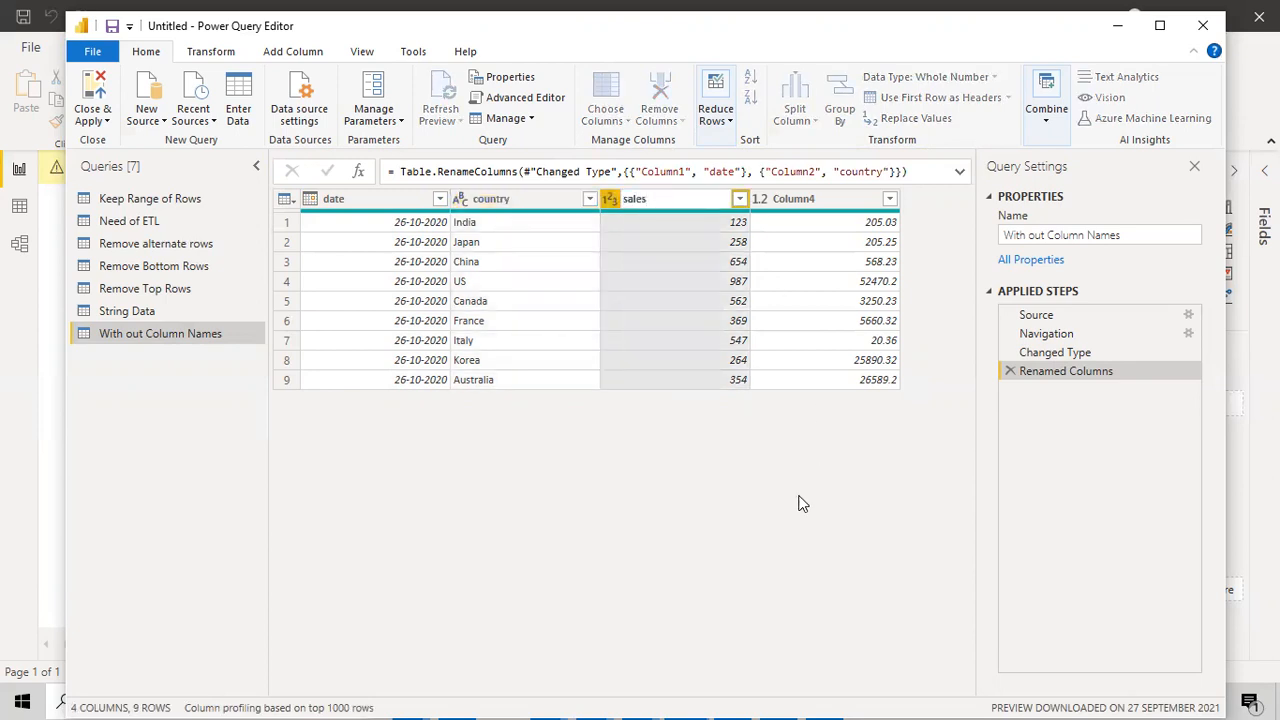
double_click(806, 198)
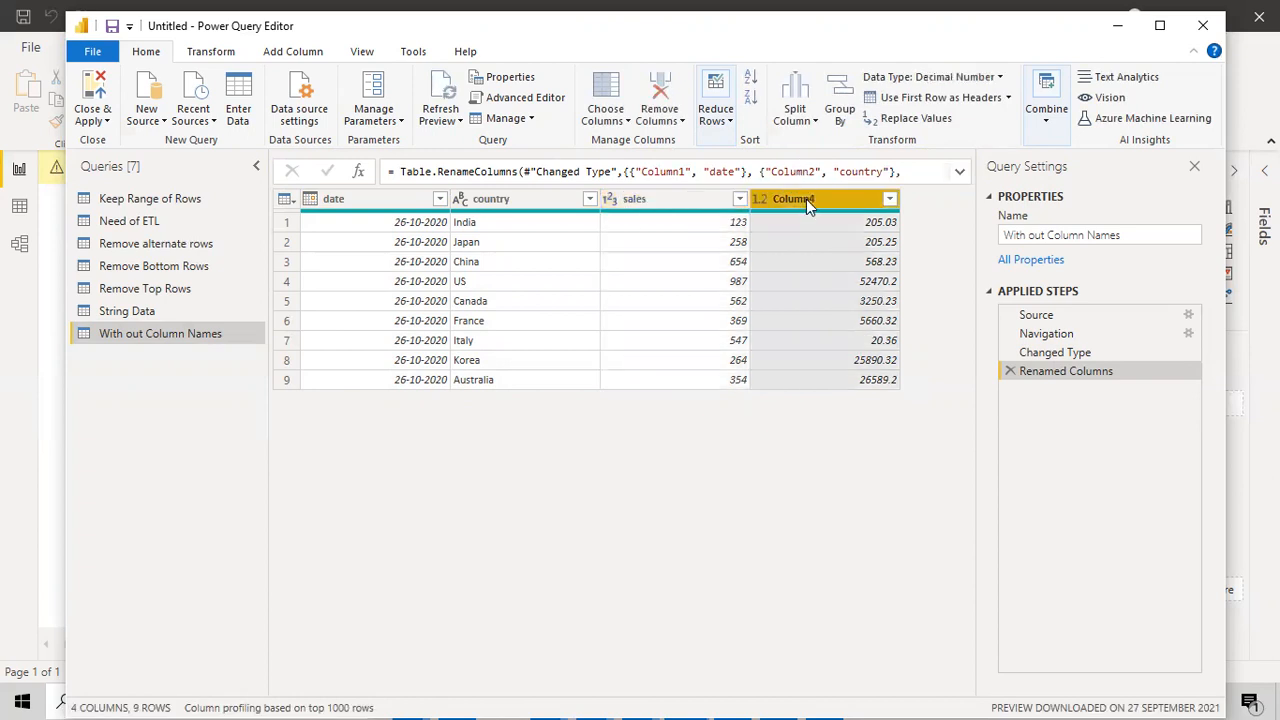
type("amoun")
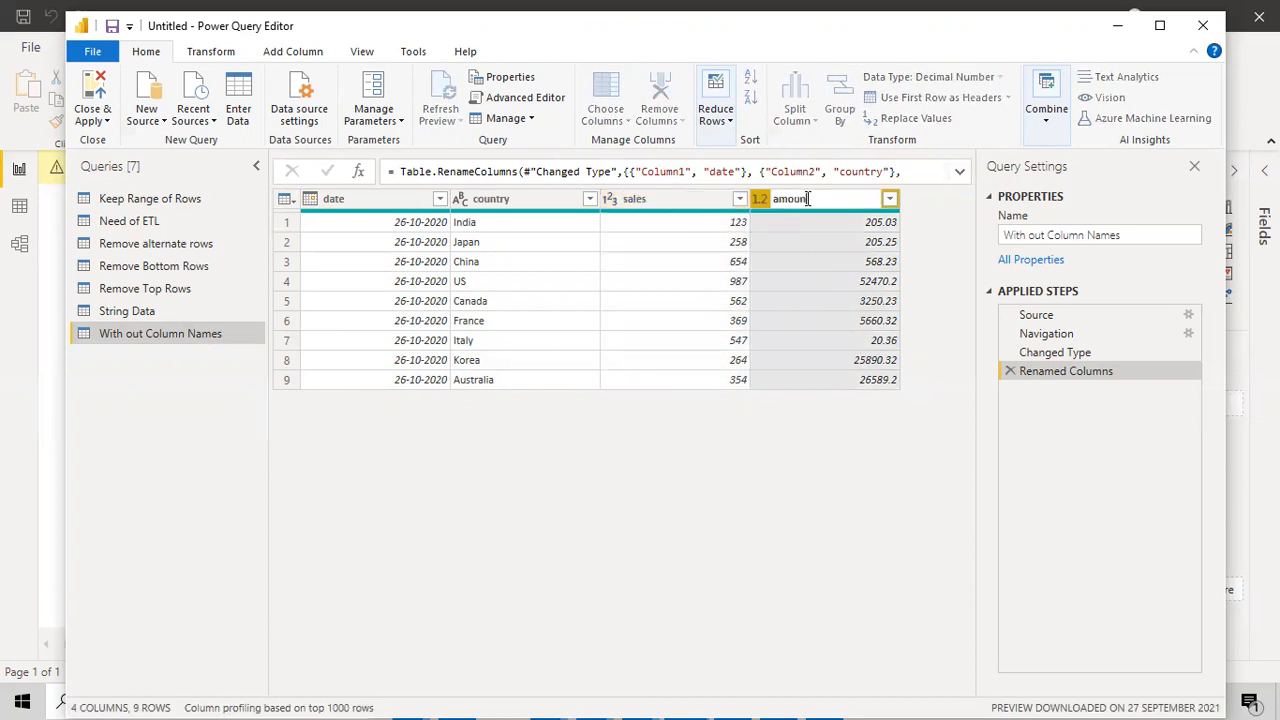
type("t")
key("Return")
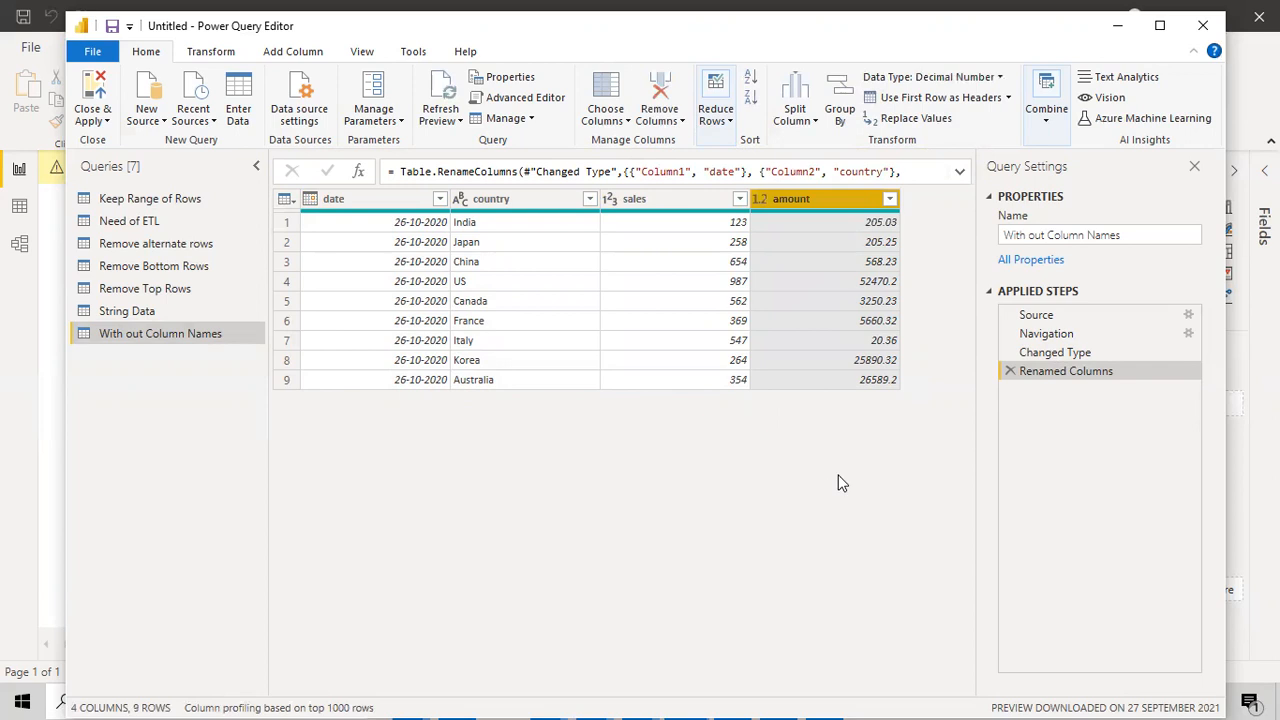
Examine the editable query name and column name, and the sort and filter options of the amount column
left_click_drag(1134, 232, 1006, 237)
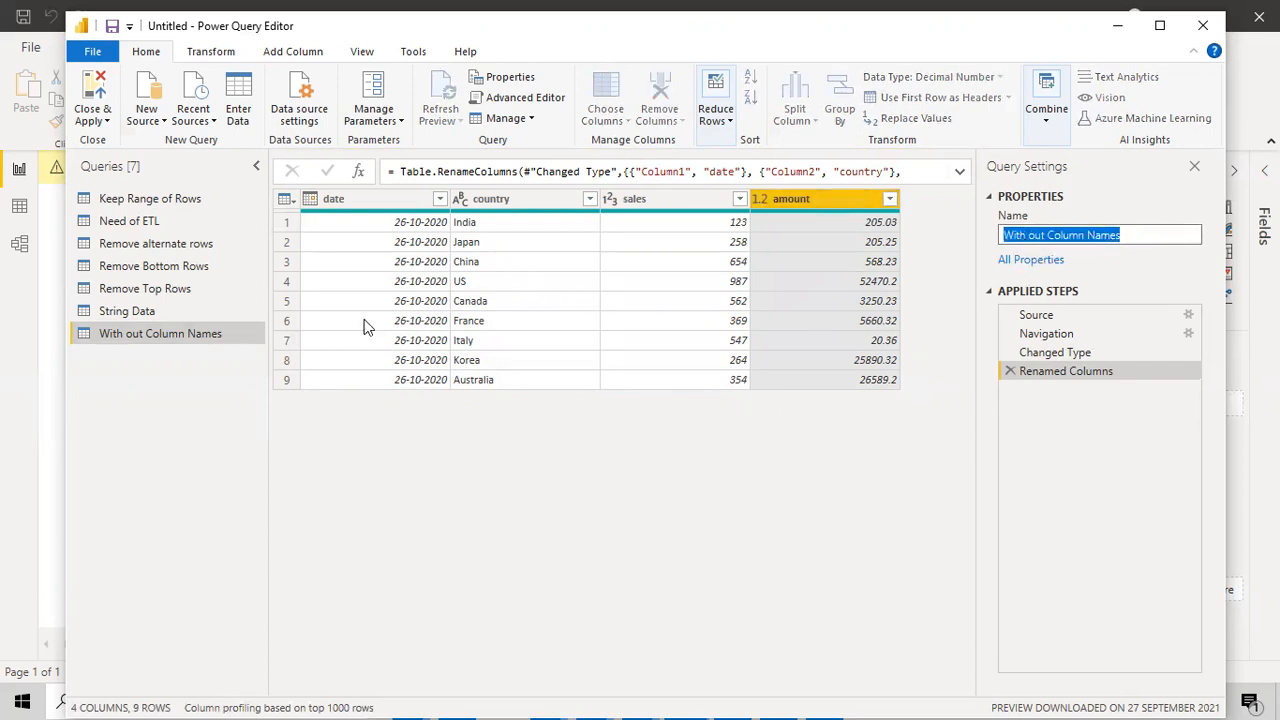
double_click(142, 335)
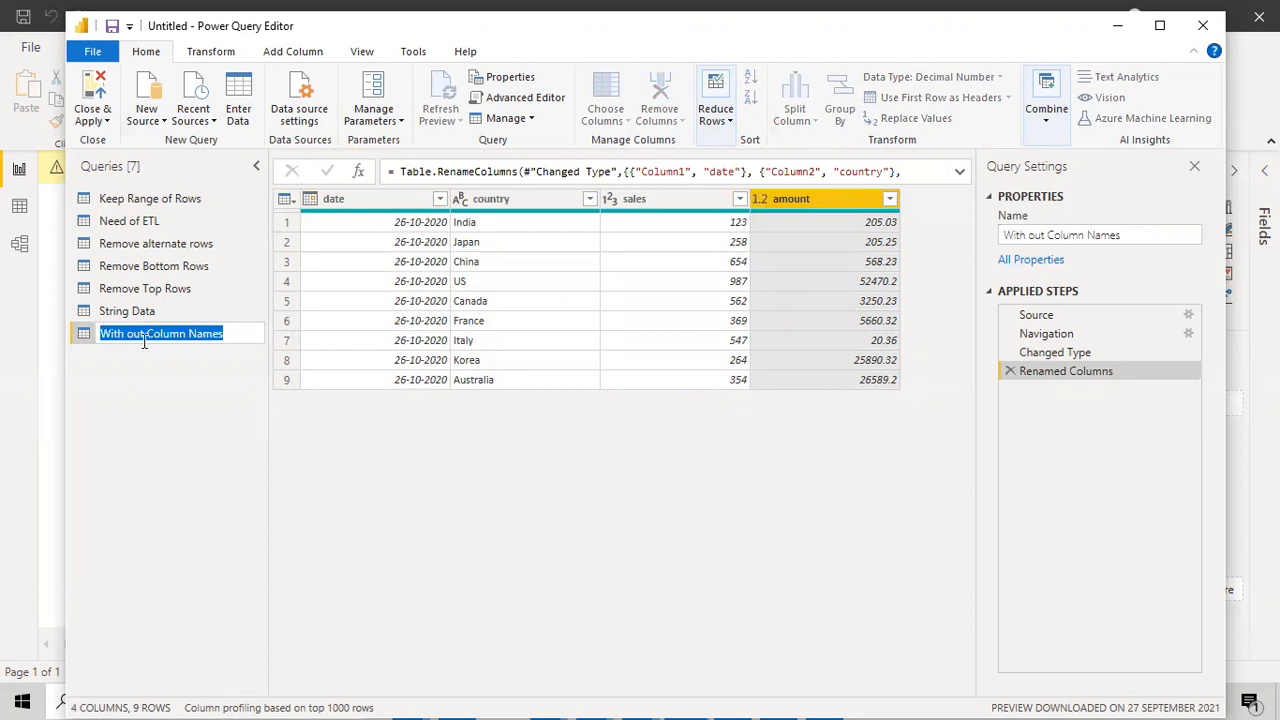
left_click(231, 340)
left_click_drag(232, 341, 78, 335)
left_click(787, 200)
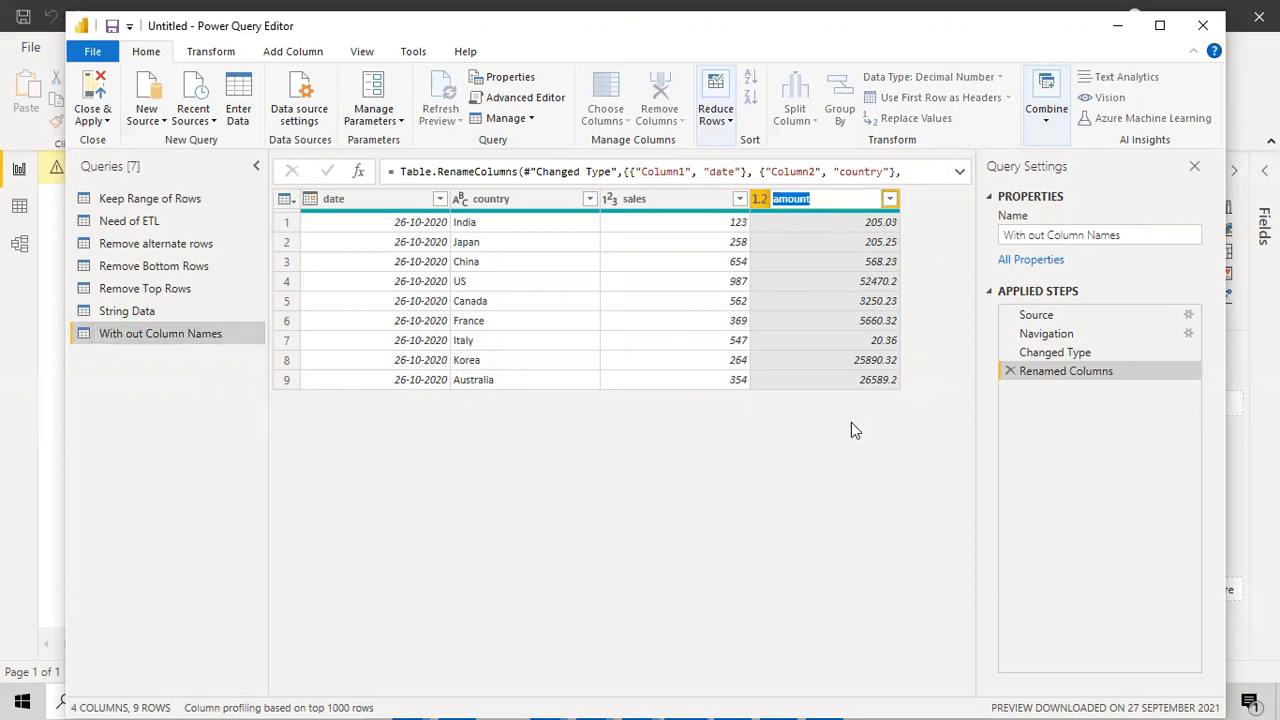
left_click(889, 199)
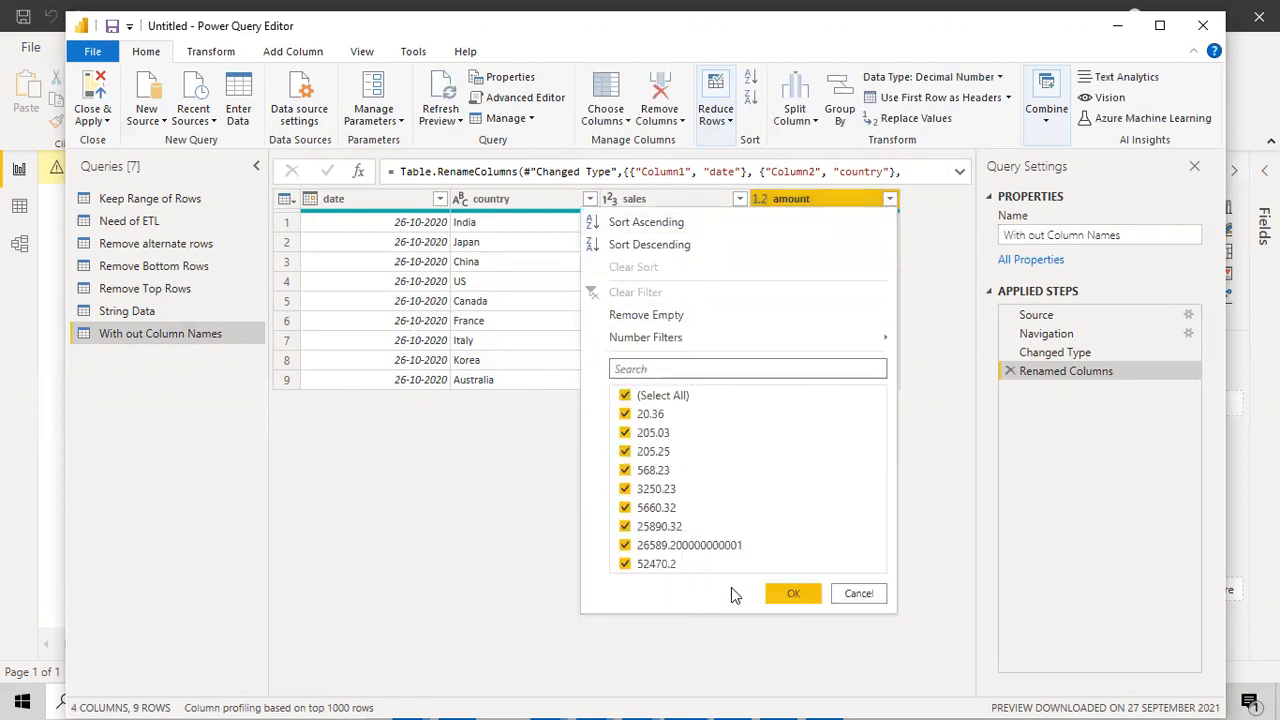
left_click(853, 595)
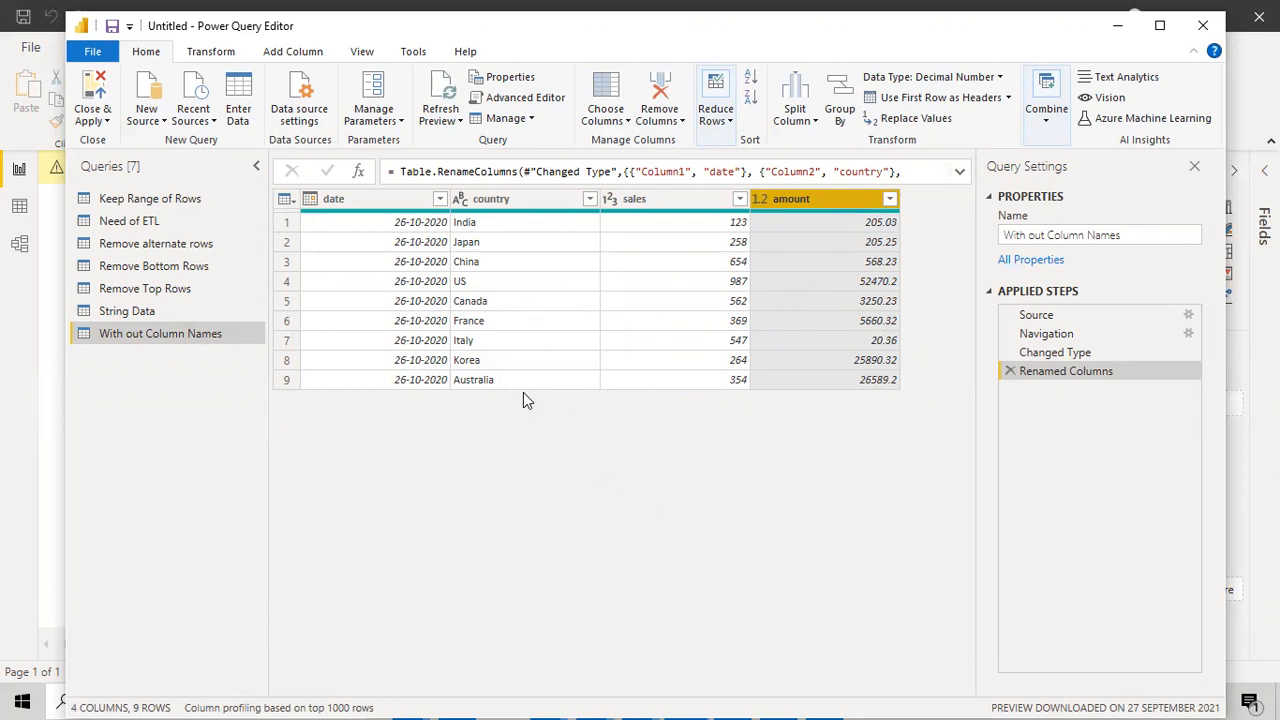
left_click(889, 201)
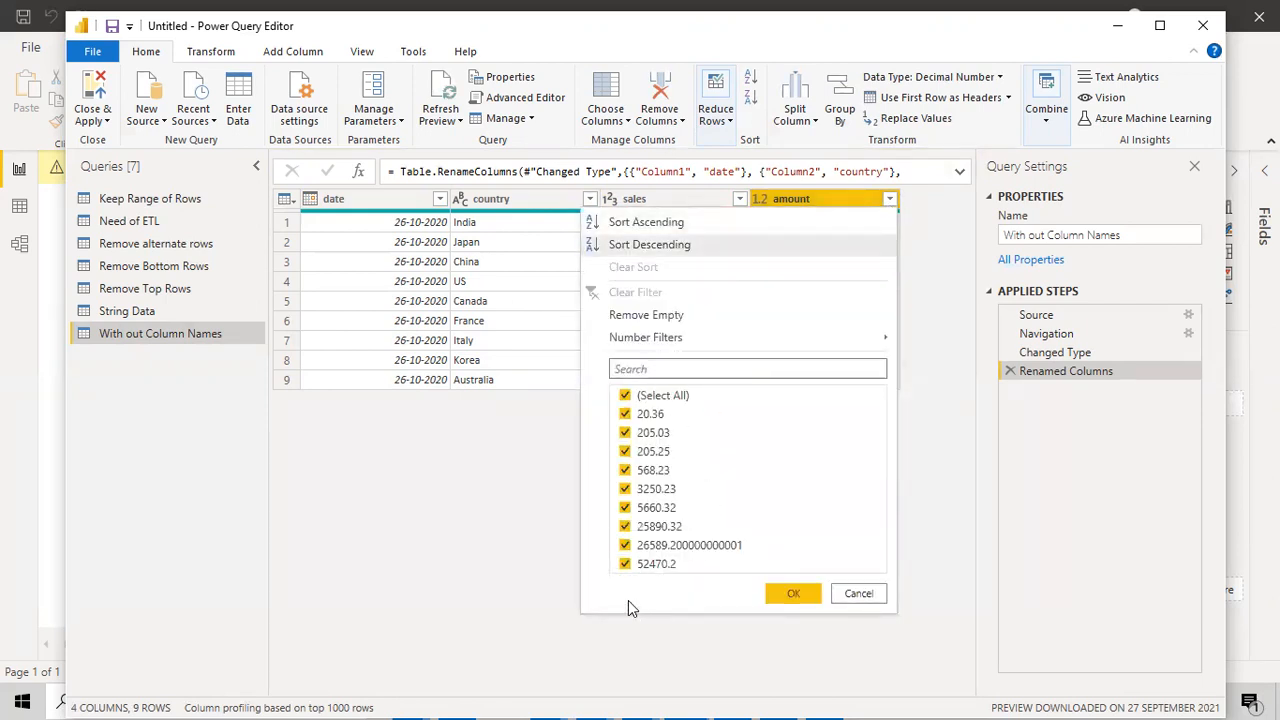
left_click(858, 596)
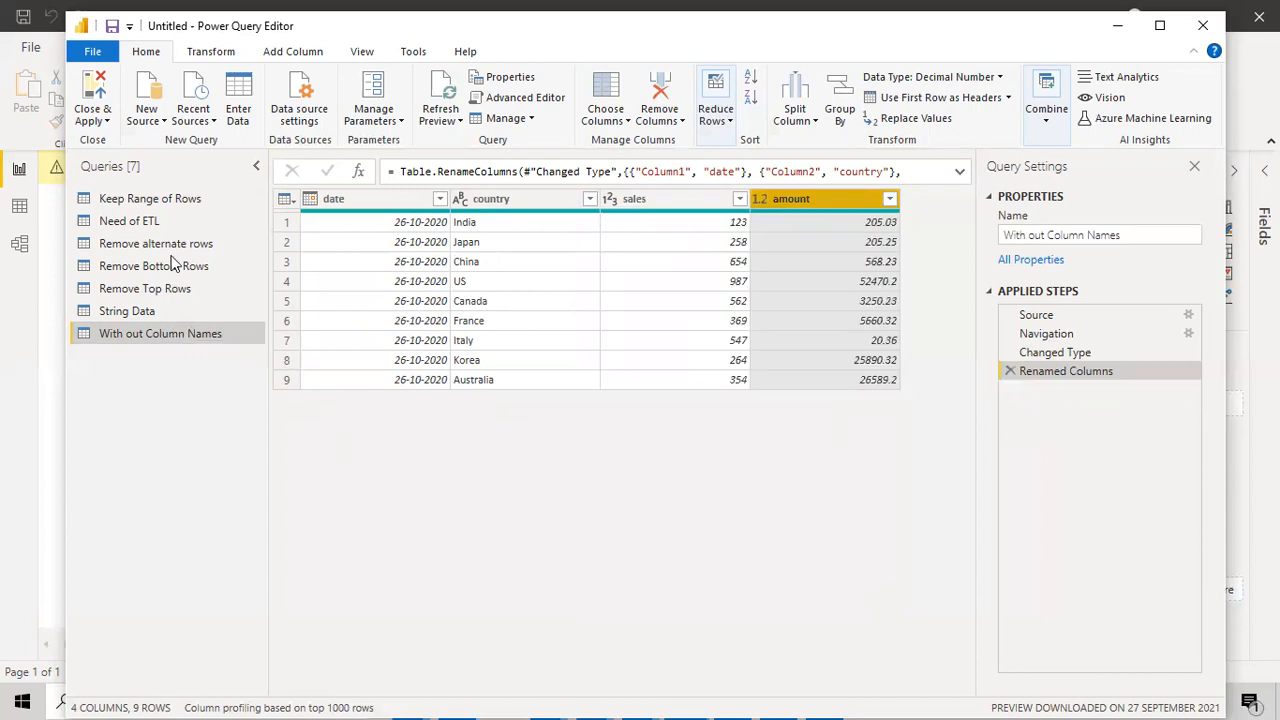
Move the With out Column Names query into a new query group named remove rows
right_click(143, 381)
left_click(345, 467)
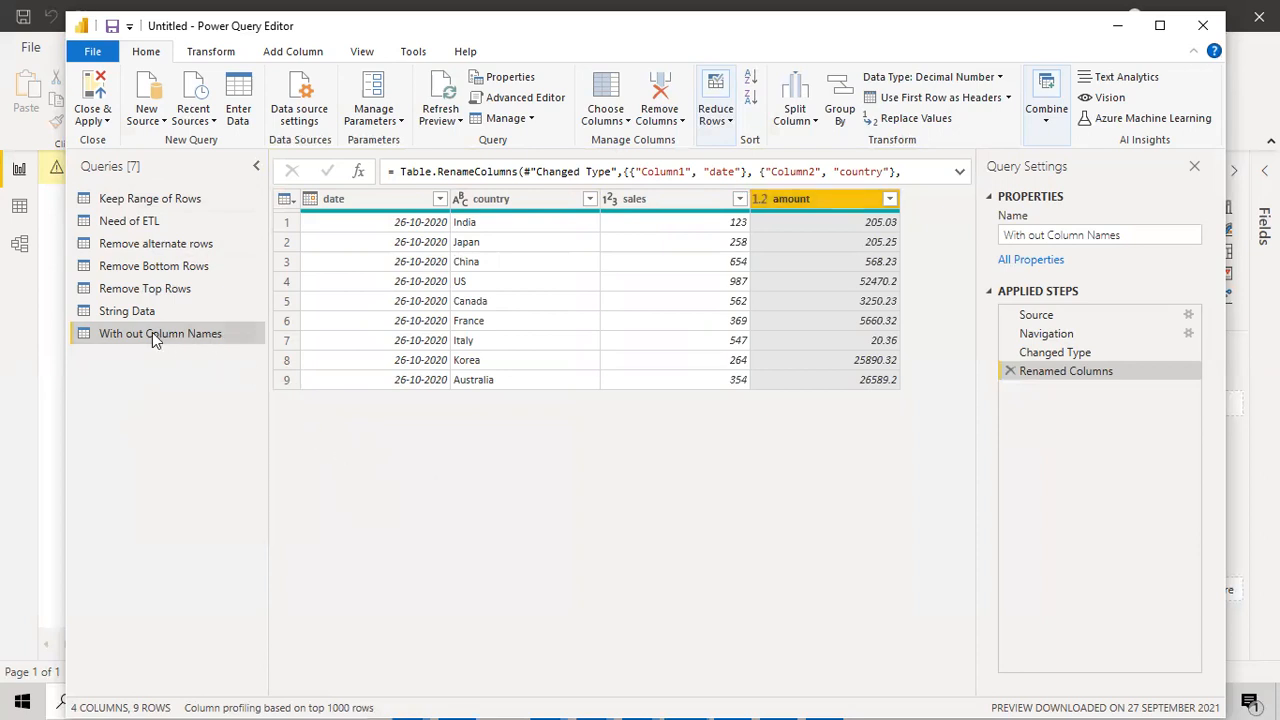
right_click(153, 333)
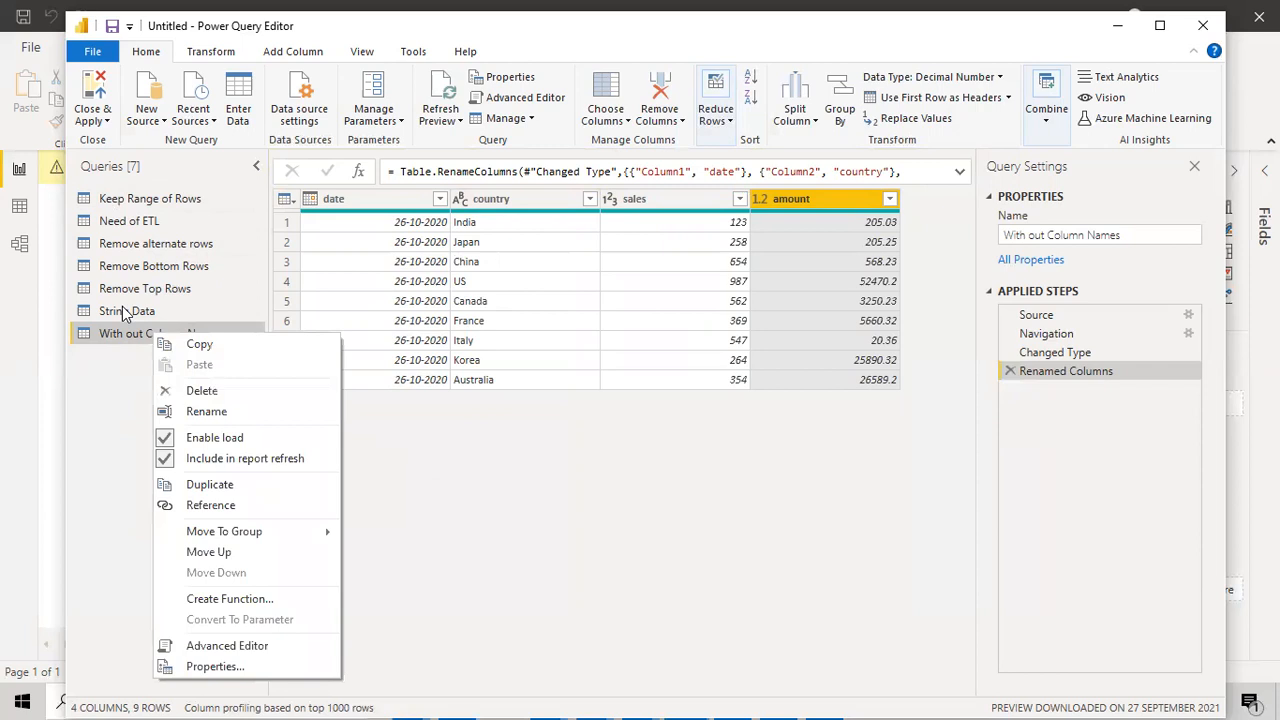
mouse_move(326, 538)
left_click(390, 536)
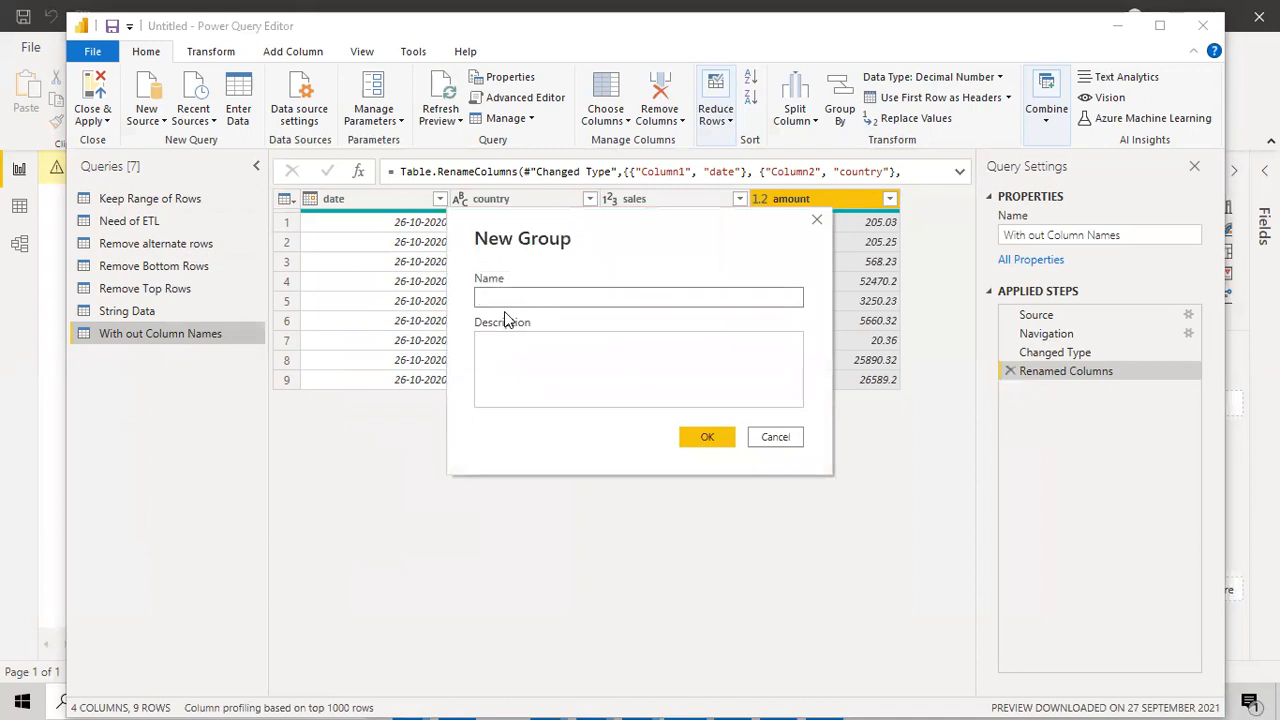
type("remove rows")
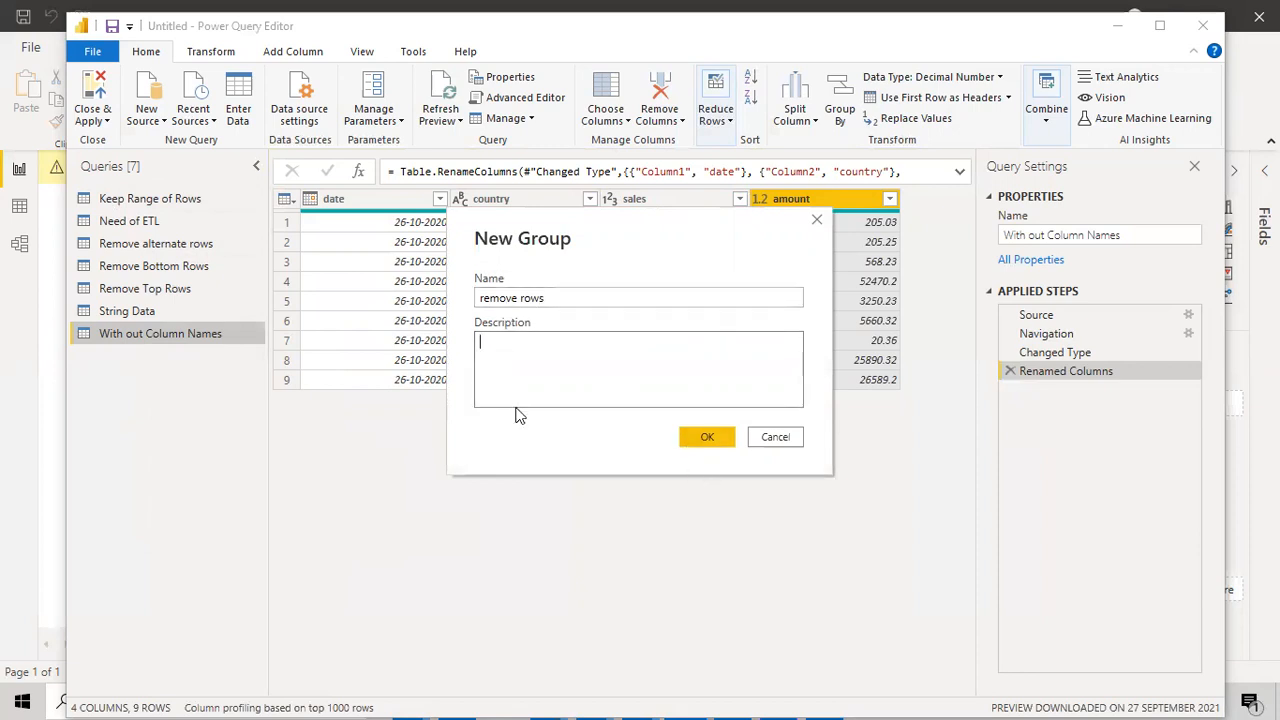
left_click(712, 437)
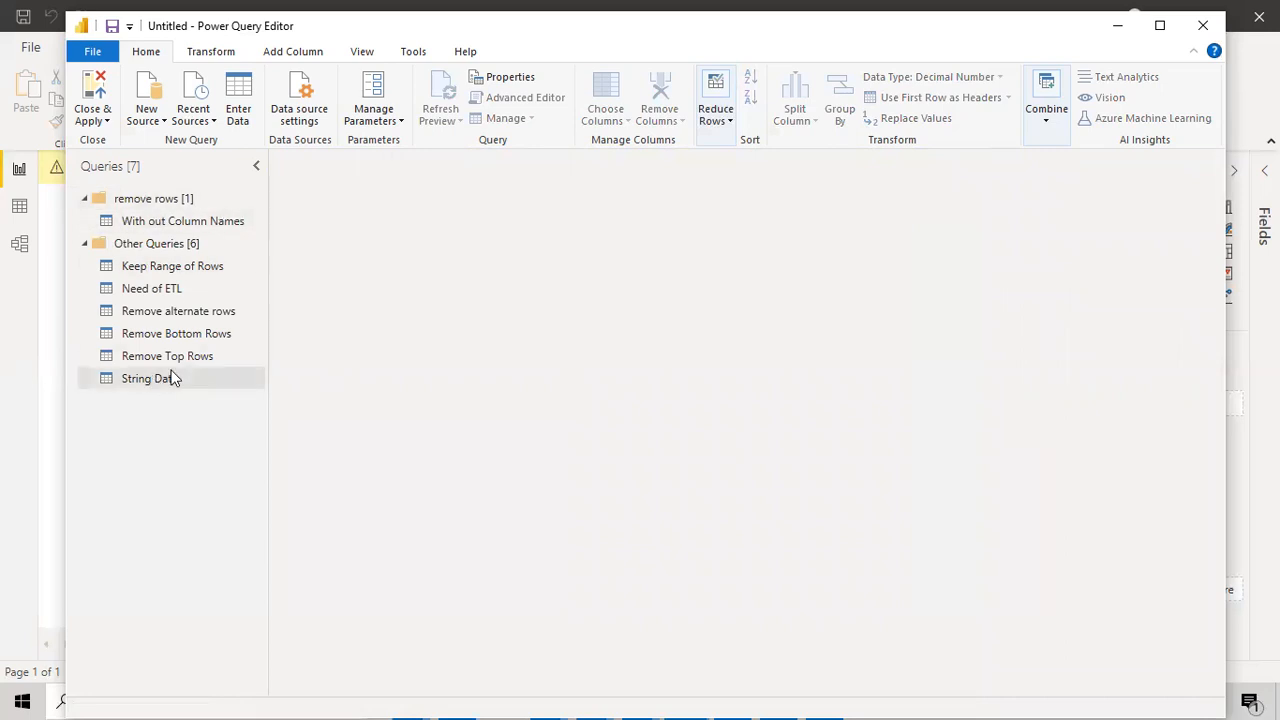
Move all six queries under Other Queries, from Keep Range of Rows to String Data, into the remove rows group
left_click(150, 268)
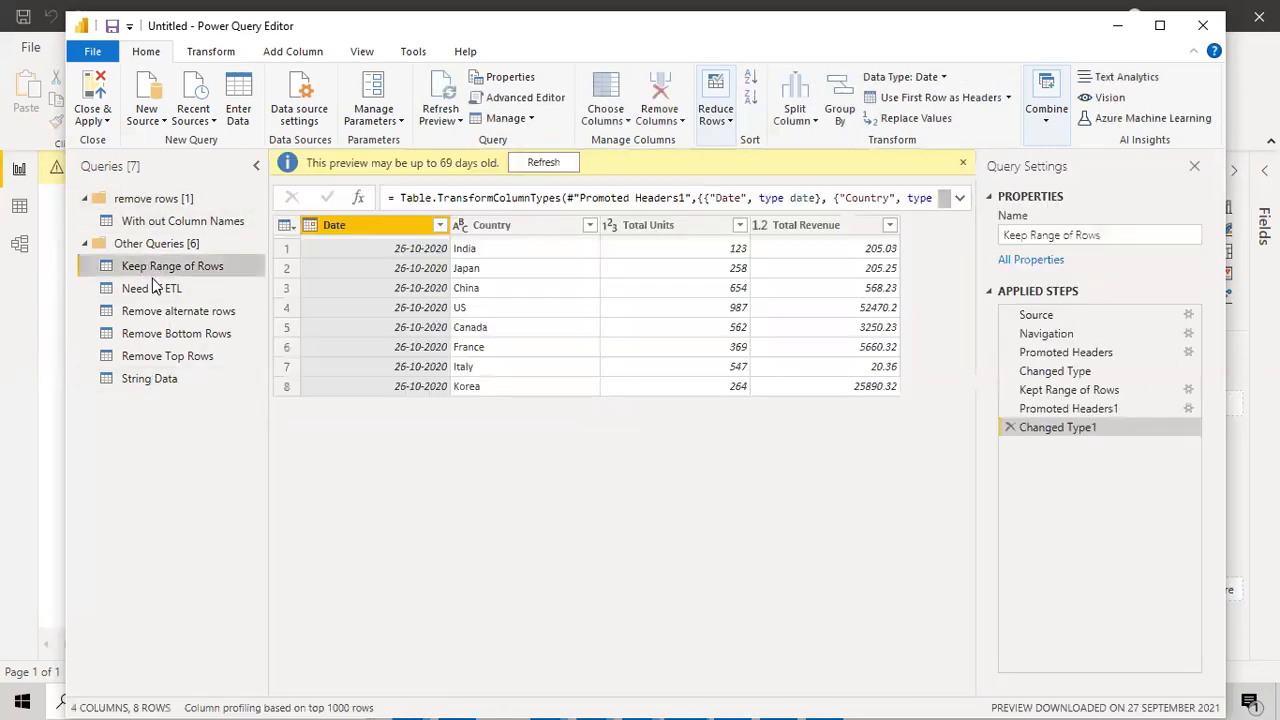
left_click(154, 295, "ctrl")
left_click(157, 312, "ctrl")
left_click(158, 335, "ctrl")
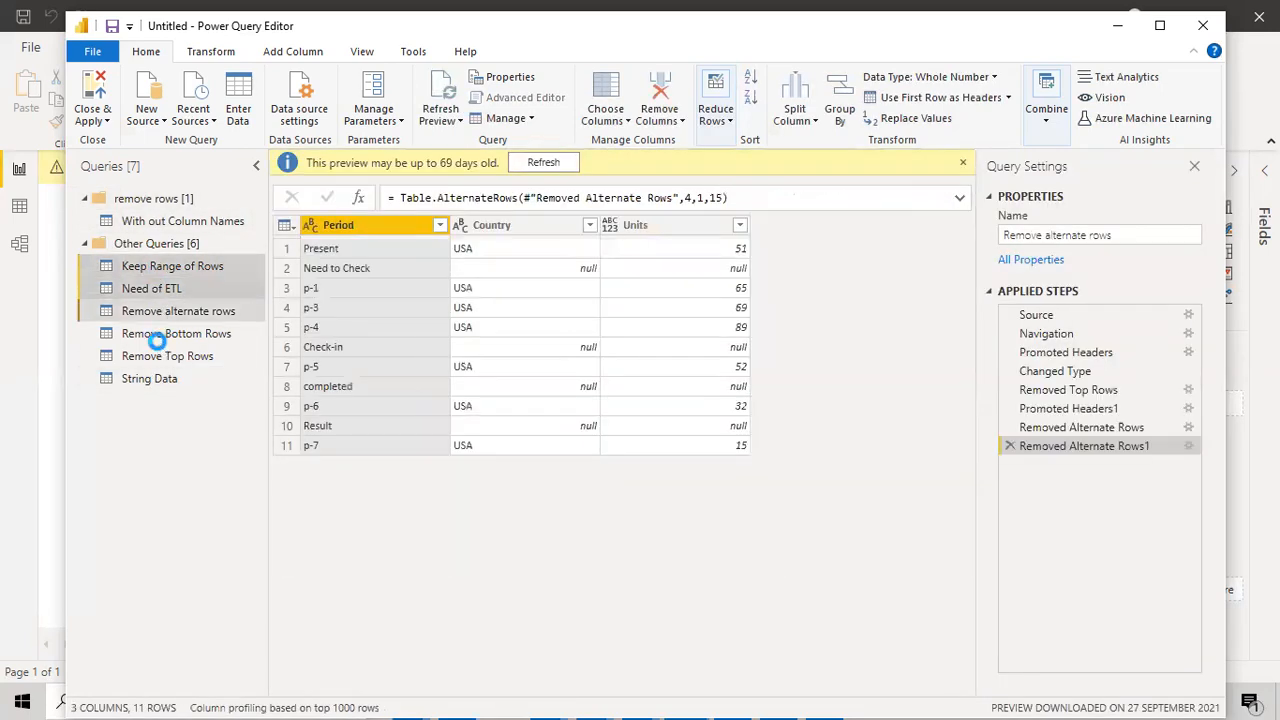
left_click(160, 358, "ctrl")
left_click(157, 381, "ctrl")
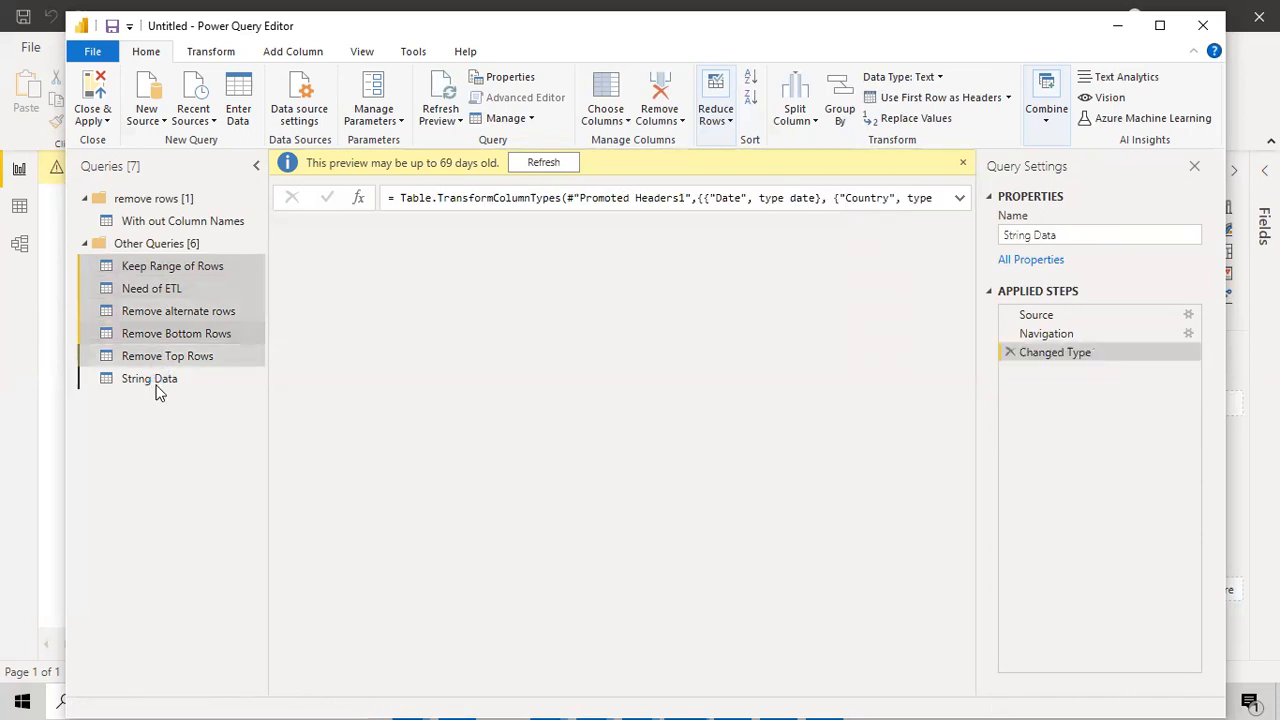
right_click(197, 386)
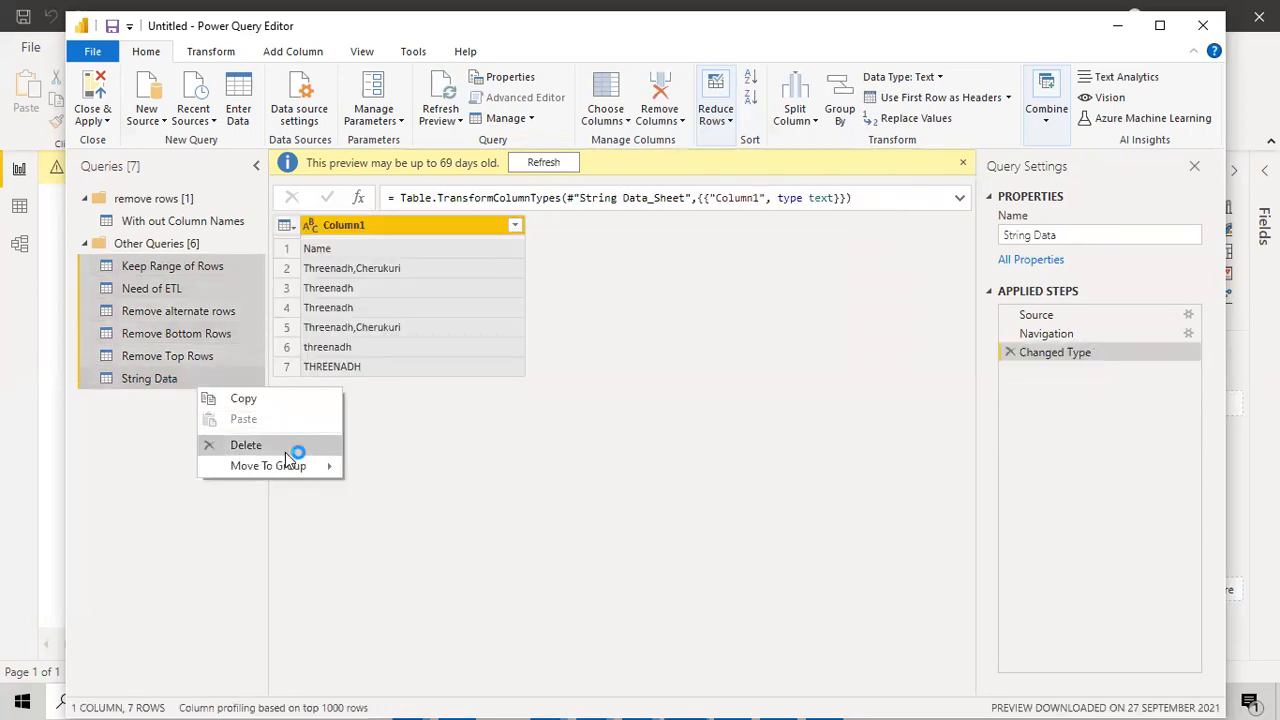
mouse_move(289, 468)
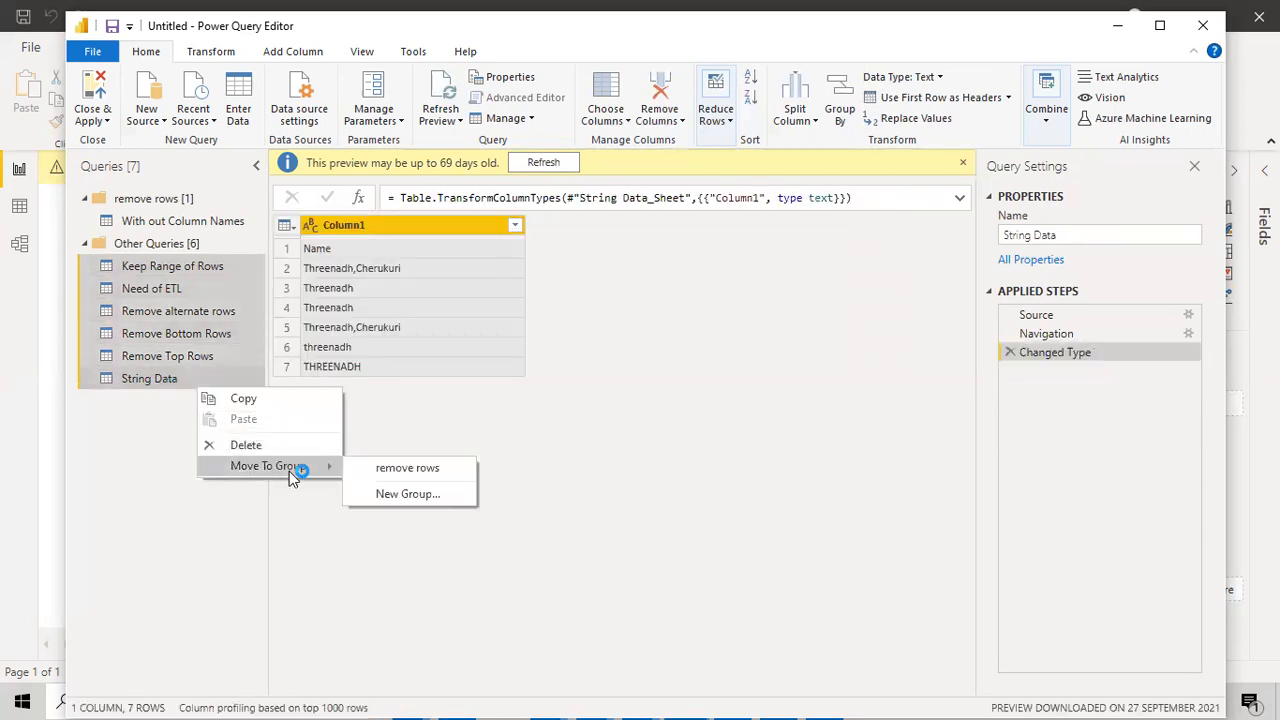
left_click(390, 467)
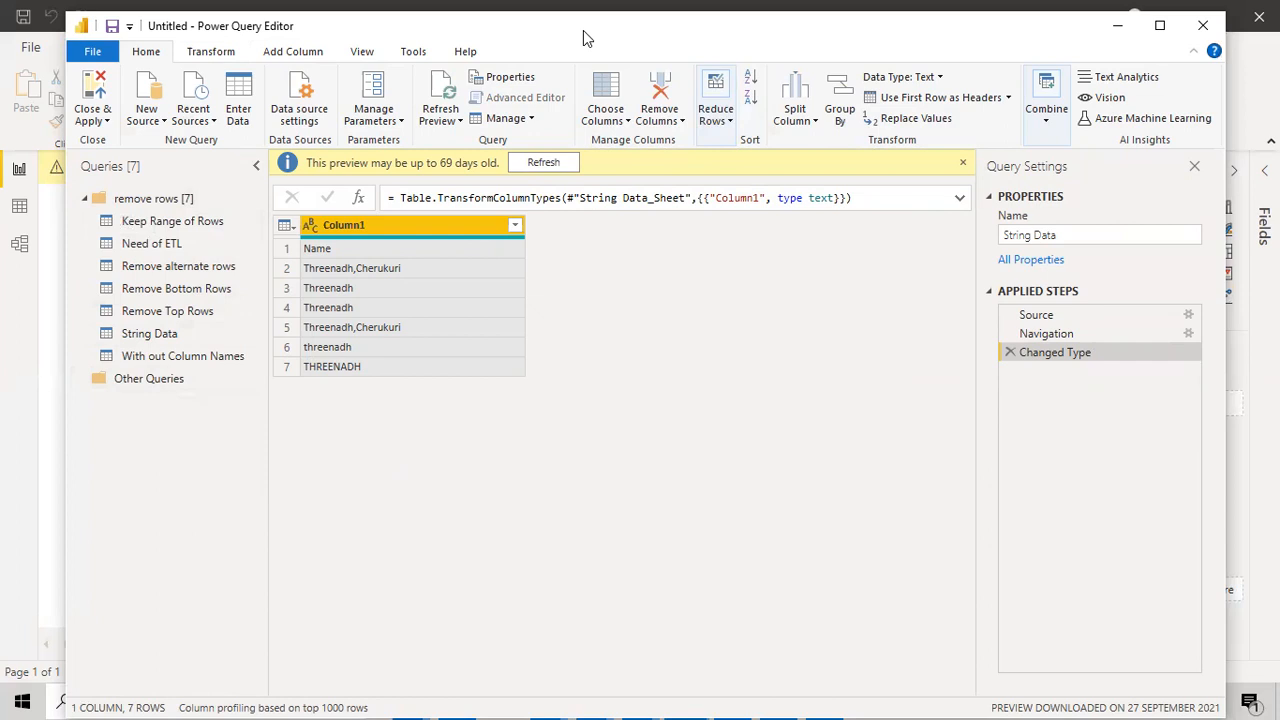
Connect to the Excel workbook Day 10-Sample Data for Split by as a new source
left_click_drag(583, 30, 637, 32)
left_click(210, 125)
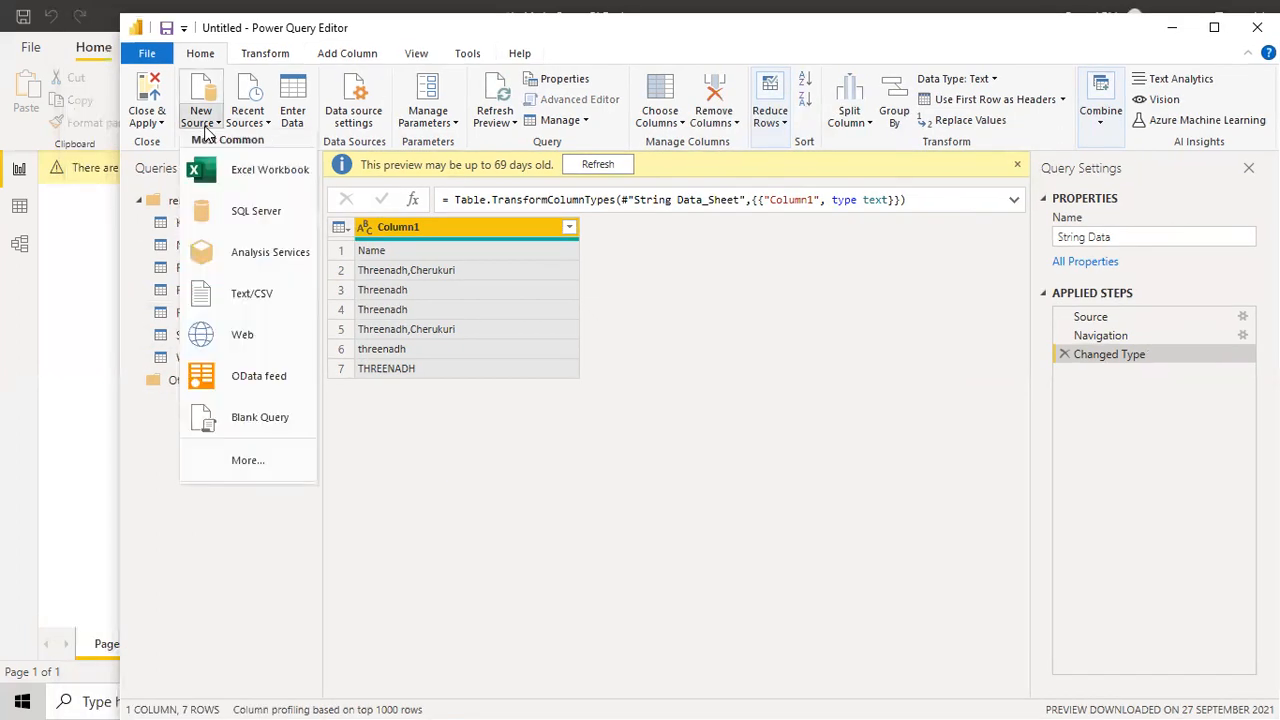
left_click(242, 168)
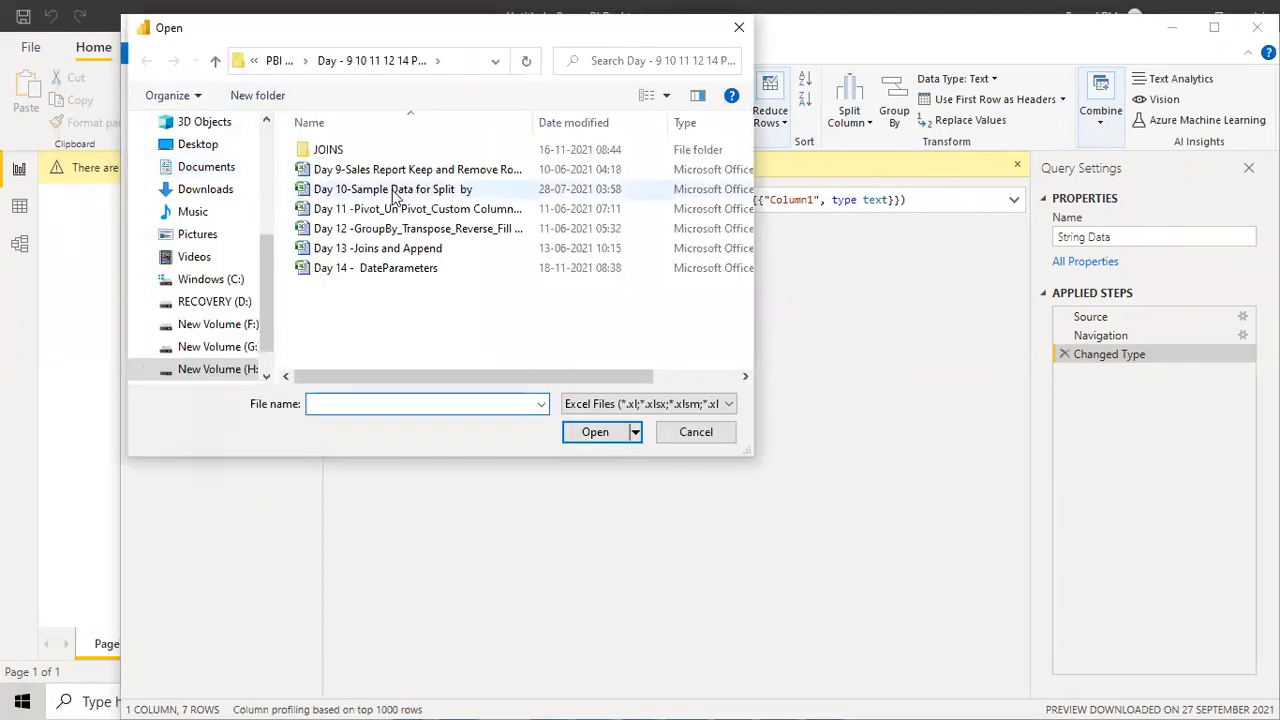
left_click(395, 197)
left_click(592, 434)
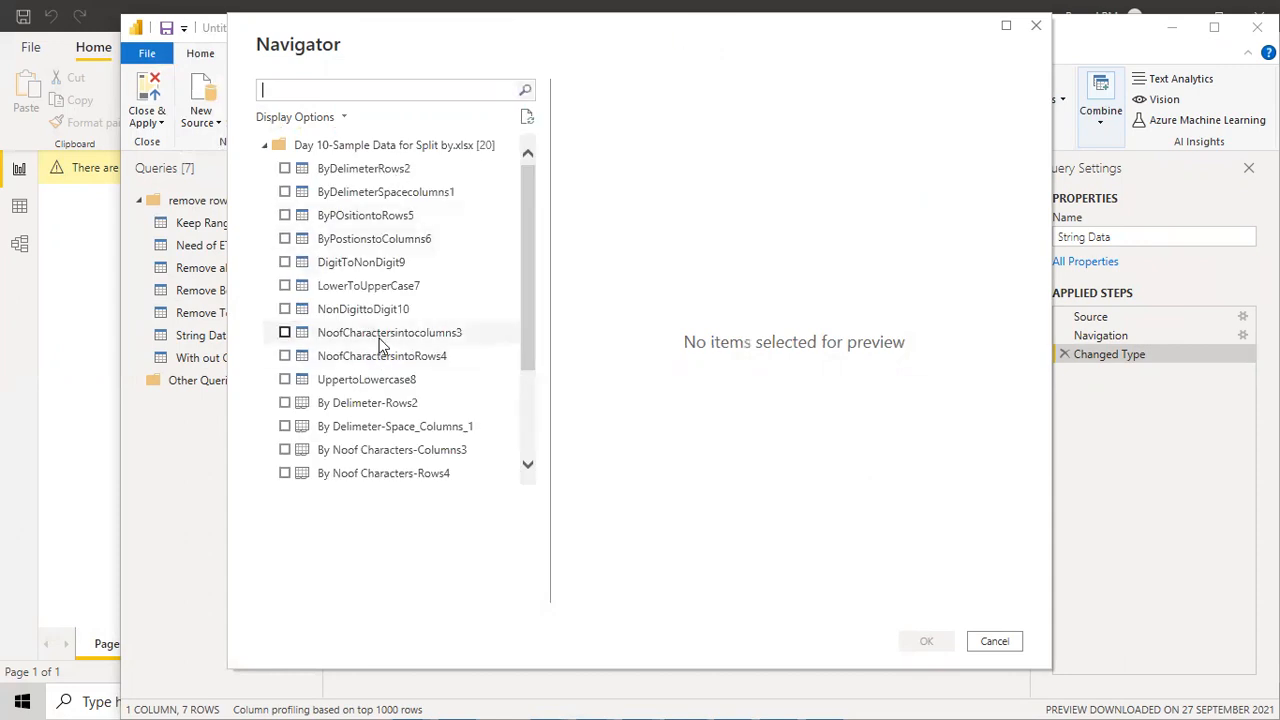
Load the ten tables from ByDelimeterRows2 through UppertoLowercase8 of the Day 10 workbook as queries
left_click(285, 380)
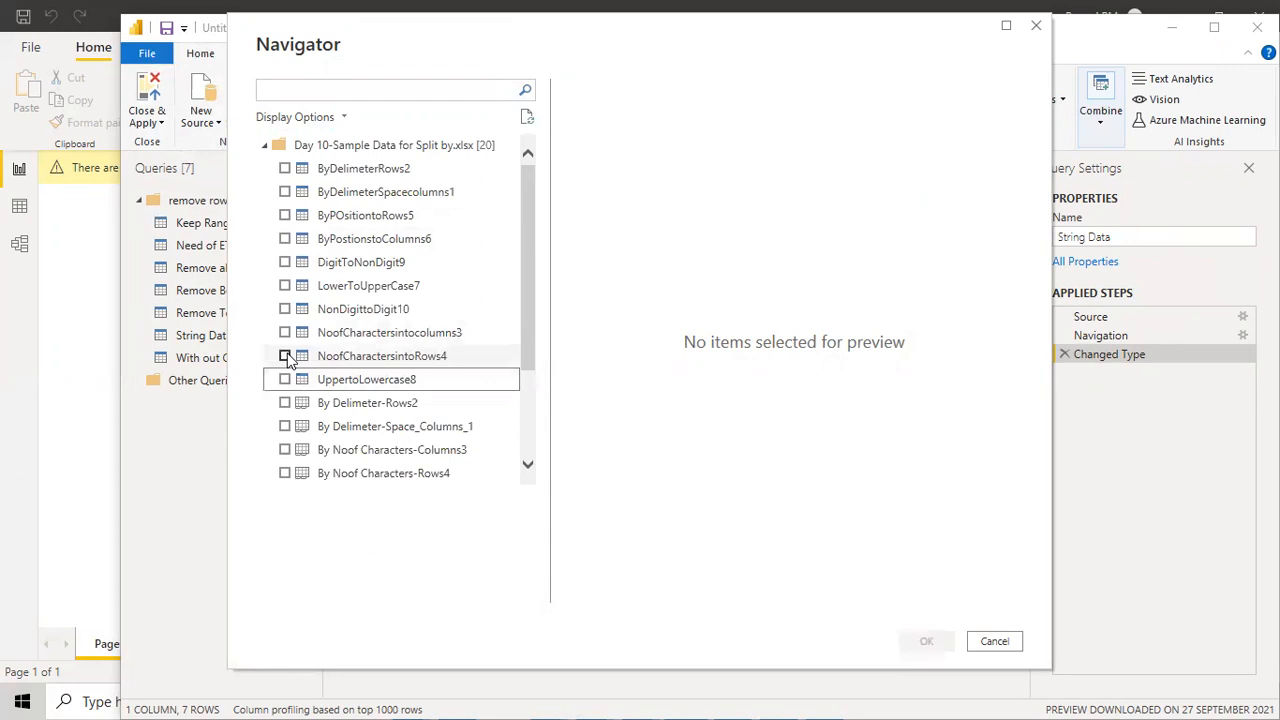
left_click(285, 379)
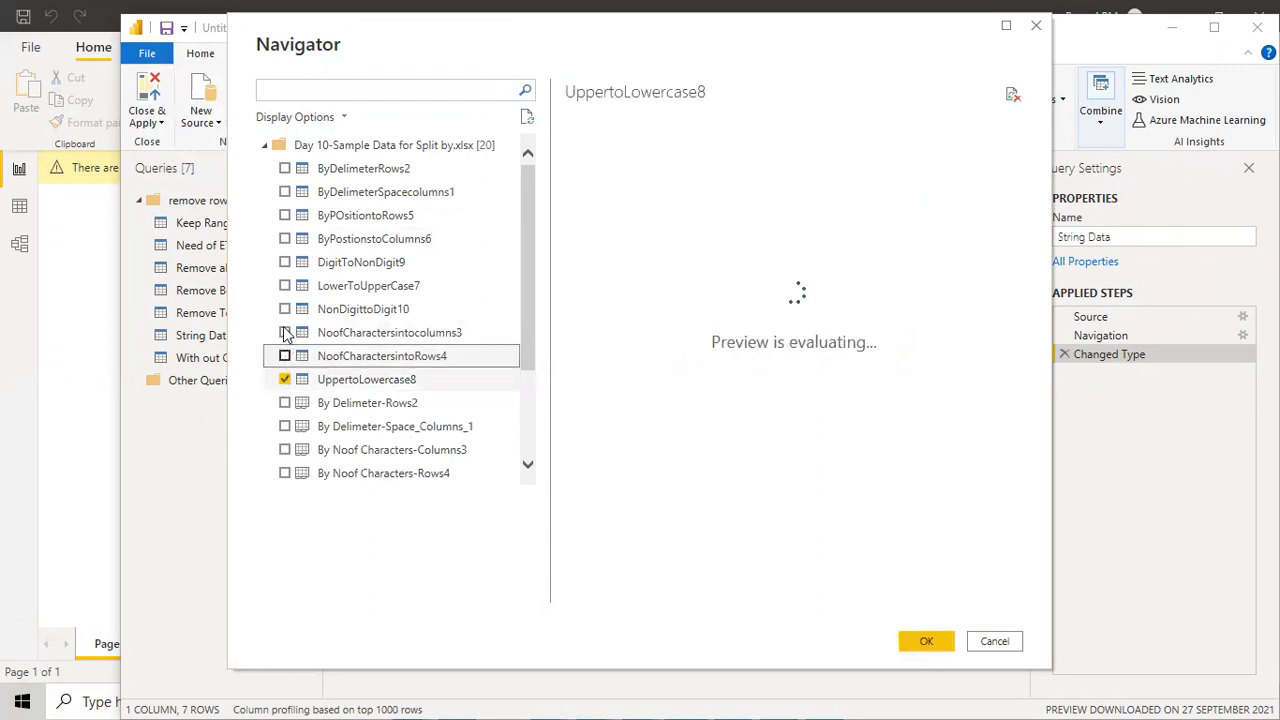
left_click(285, 309)
left_click(285, 262)
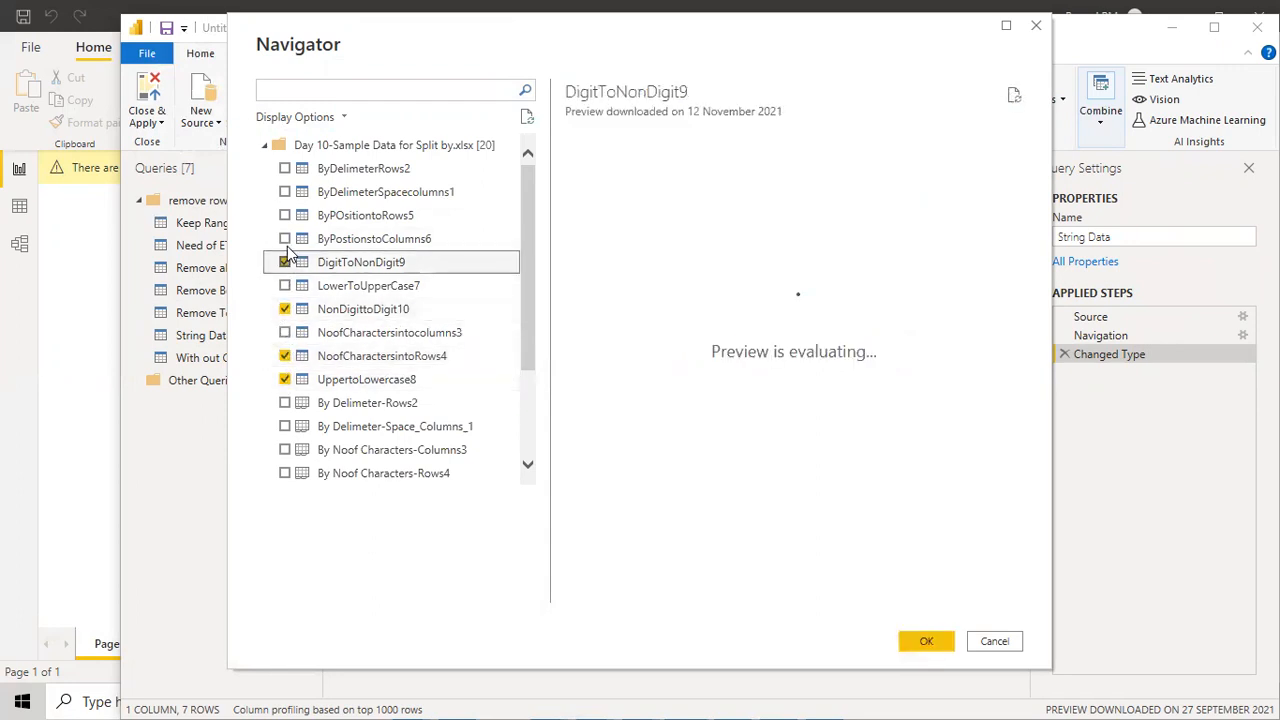
left_click(285, 285)
left_click(285, 333)
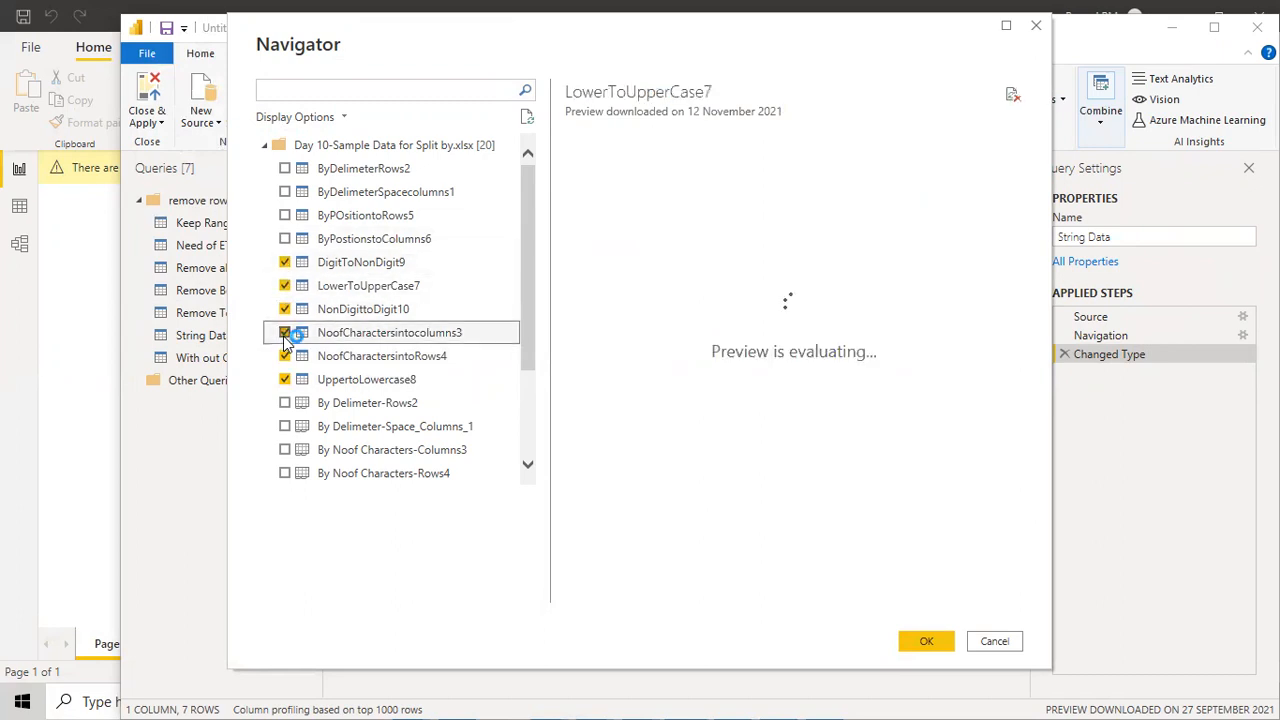
left_click(285, 238)
left_click(285, 216)
left_click(286, 192)
left_click(287, 170)
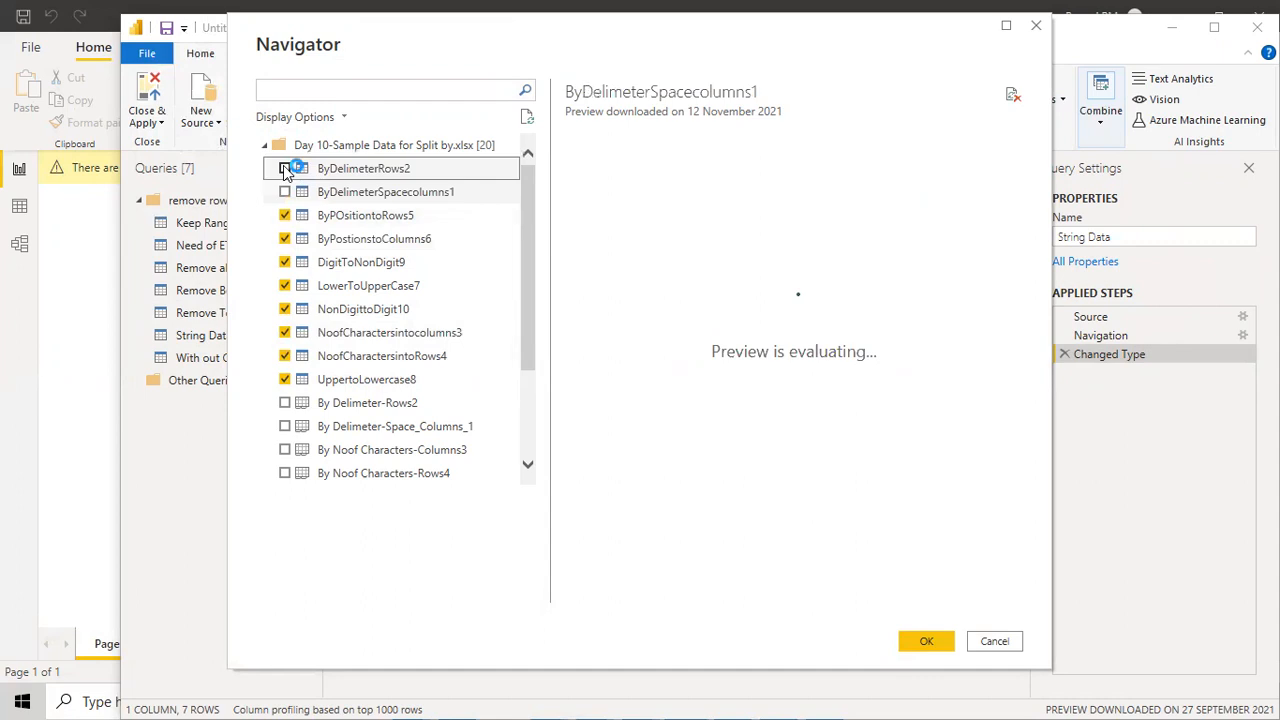
left_click(285, 192)
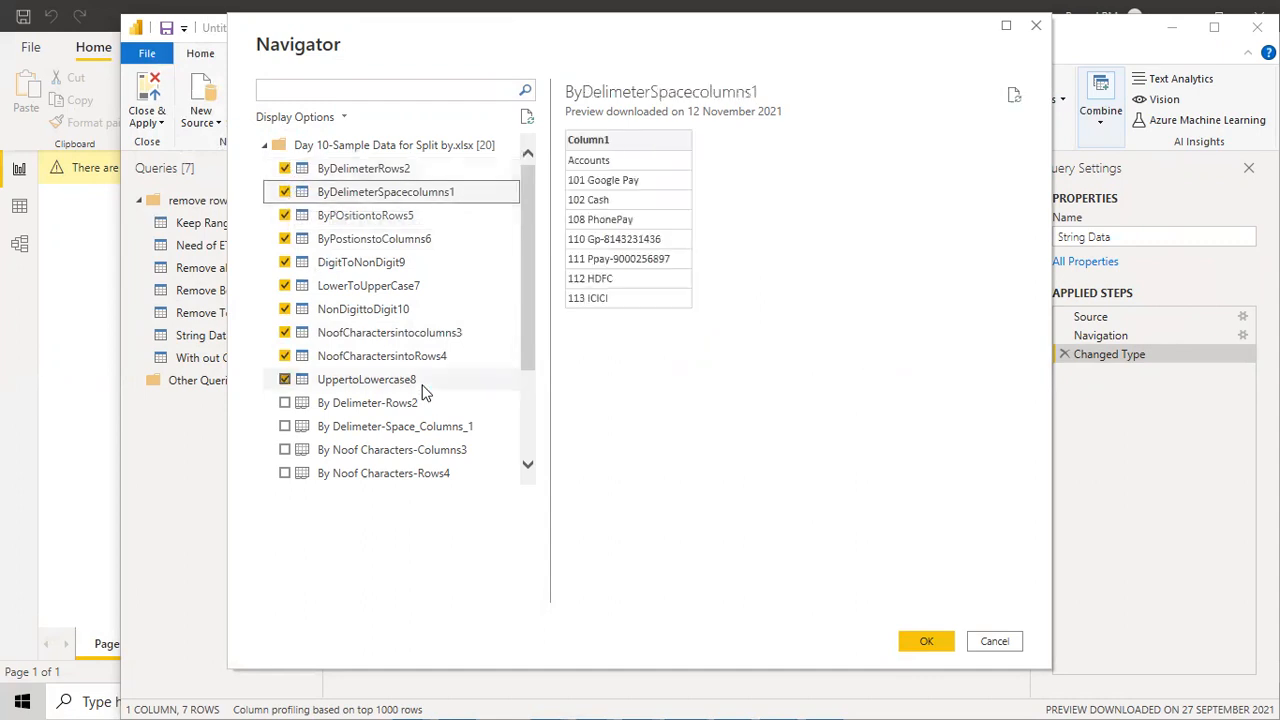
left_click(912, 643)
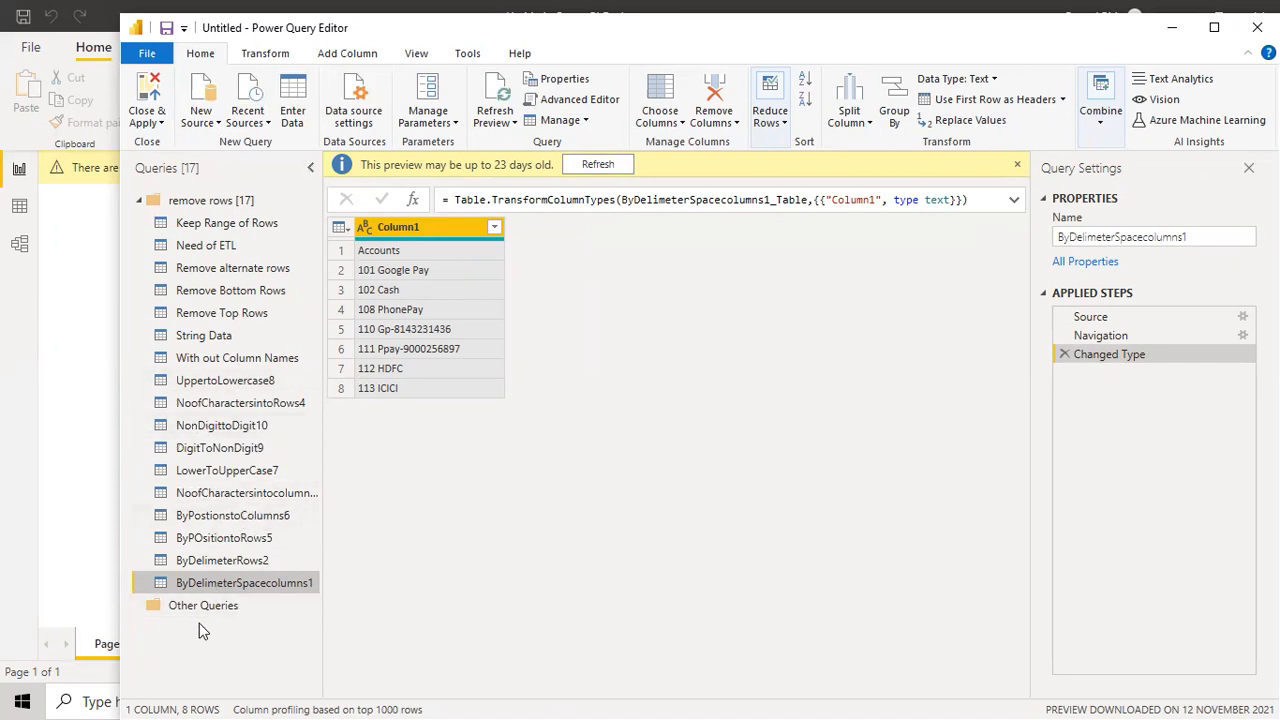
Create a new query group named split columns
right_click(227, 623)
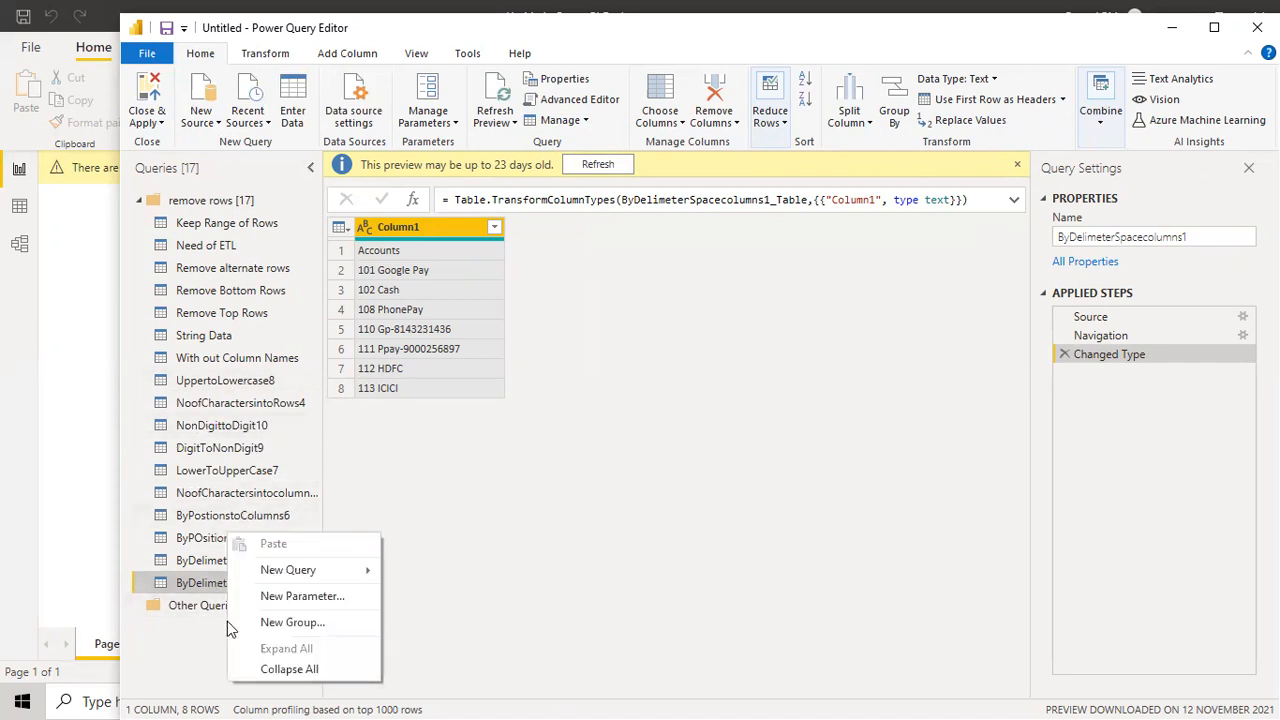
left_click(316, 623)
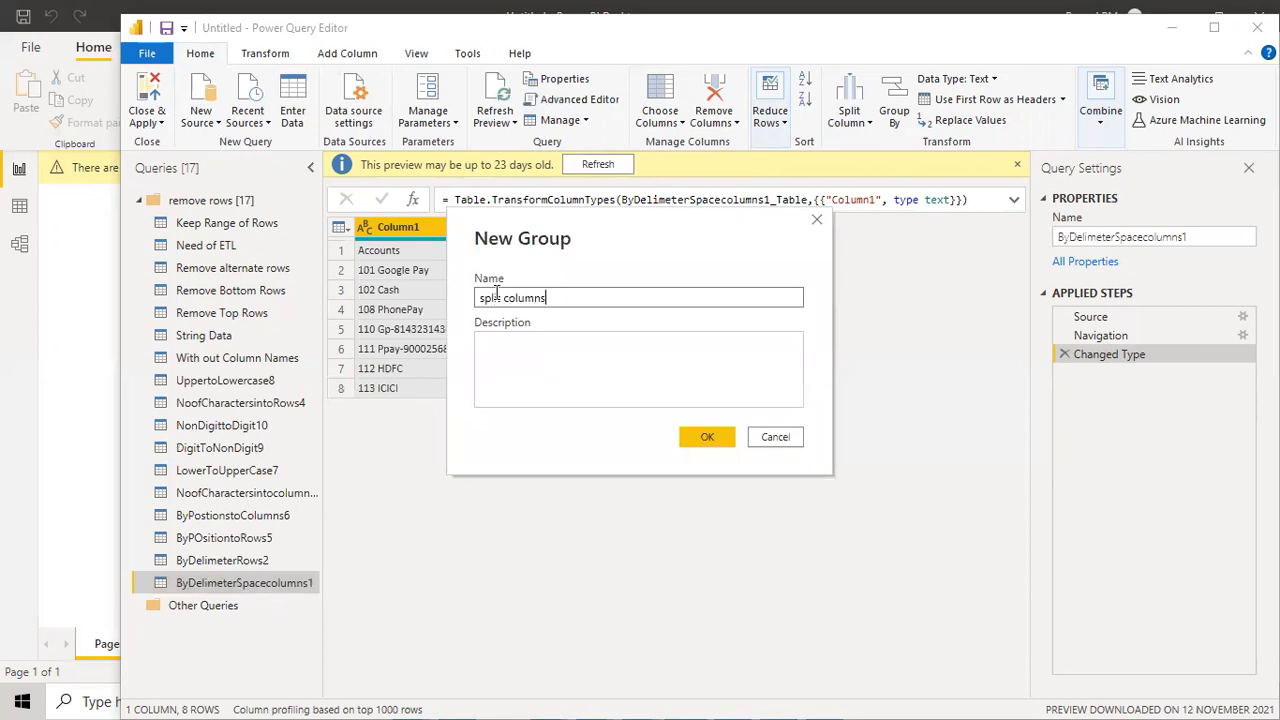
left_click(710, 434)
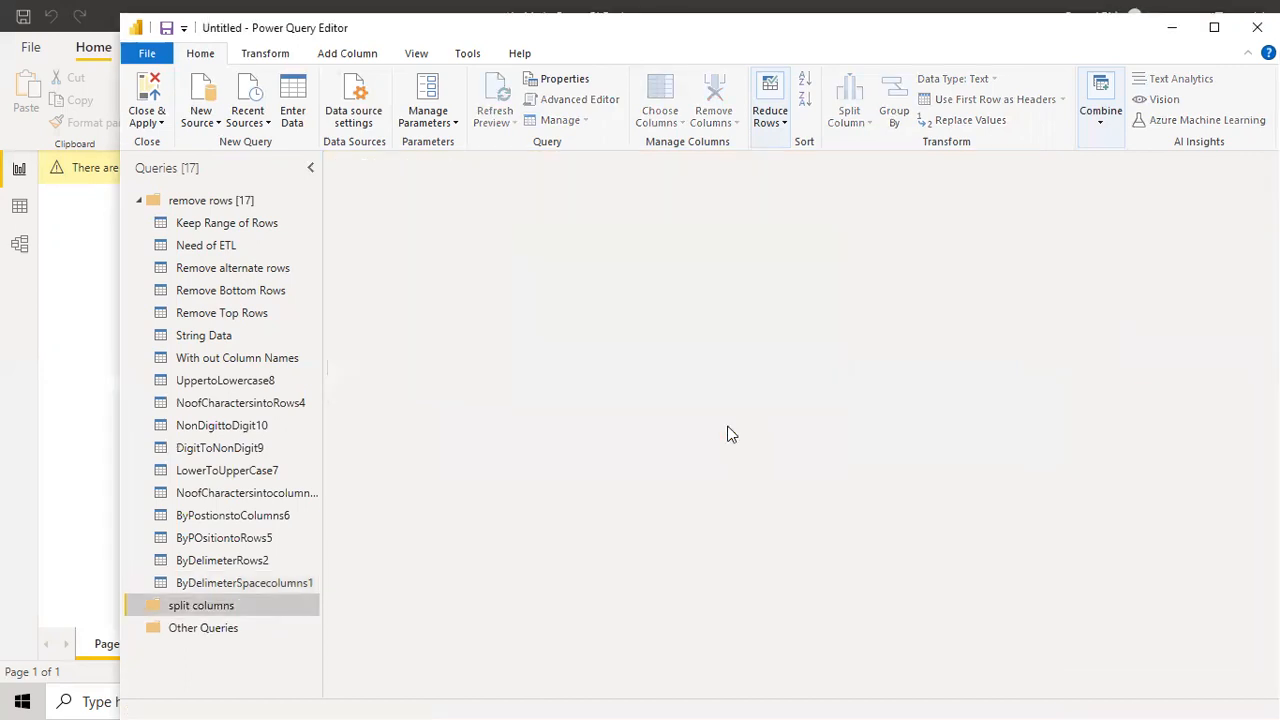
Move the nine queries from UppertoLowercase8 through ByDelimeterRows2 out of remove rows into the split columns group
left_click(226, 381)
left_click(214, 410)
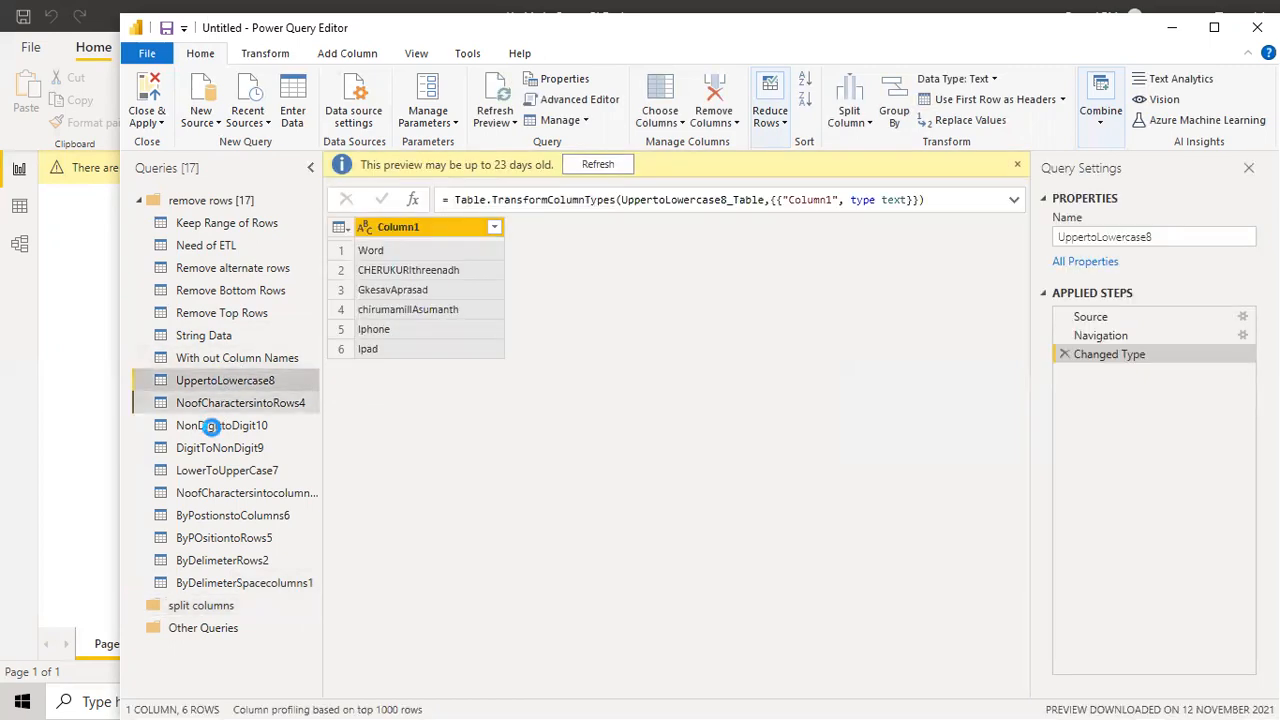
left_click(212, 426)
left_click(216, 449)
left_click(222, 471)
left_click(215, 494)
left_click(228, 538)
left_click(228, 560)
left_click(228, 538)
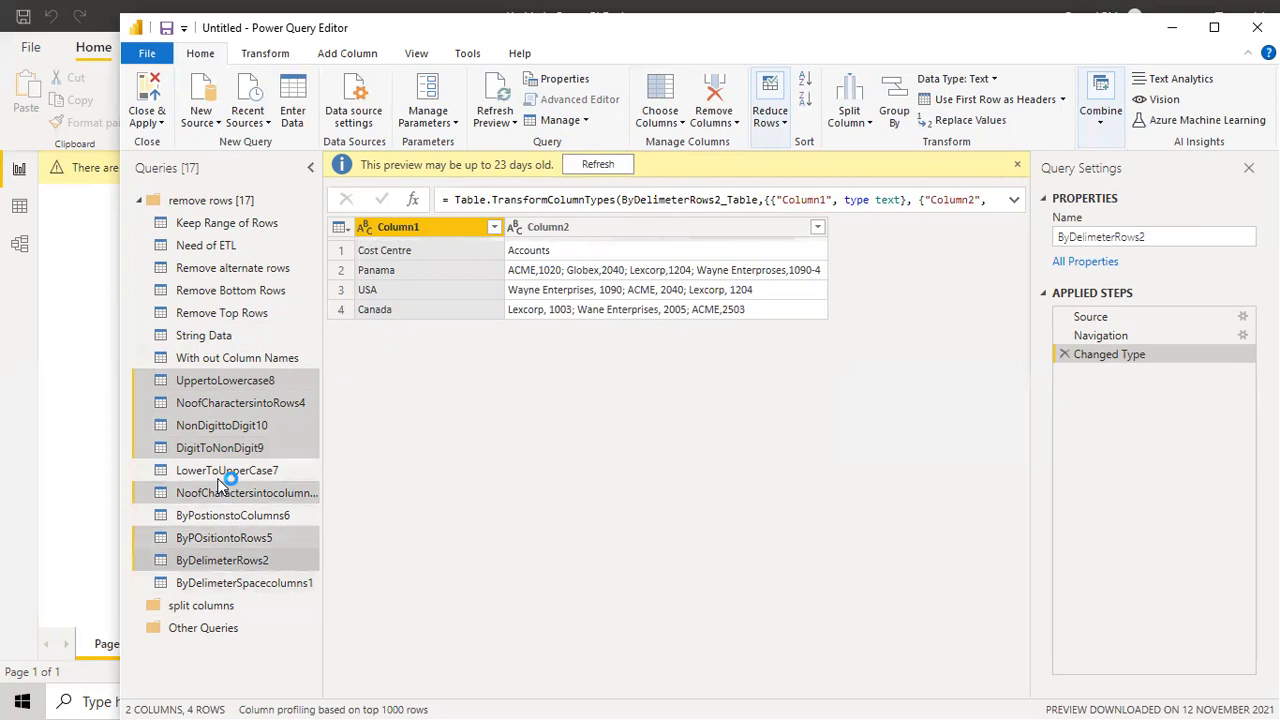
left_click(226, 471)
left_click(253, 520)
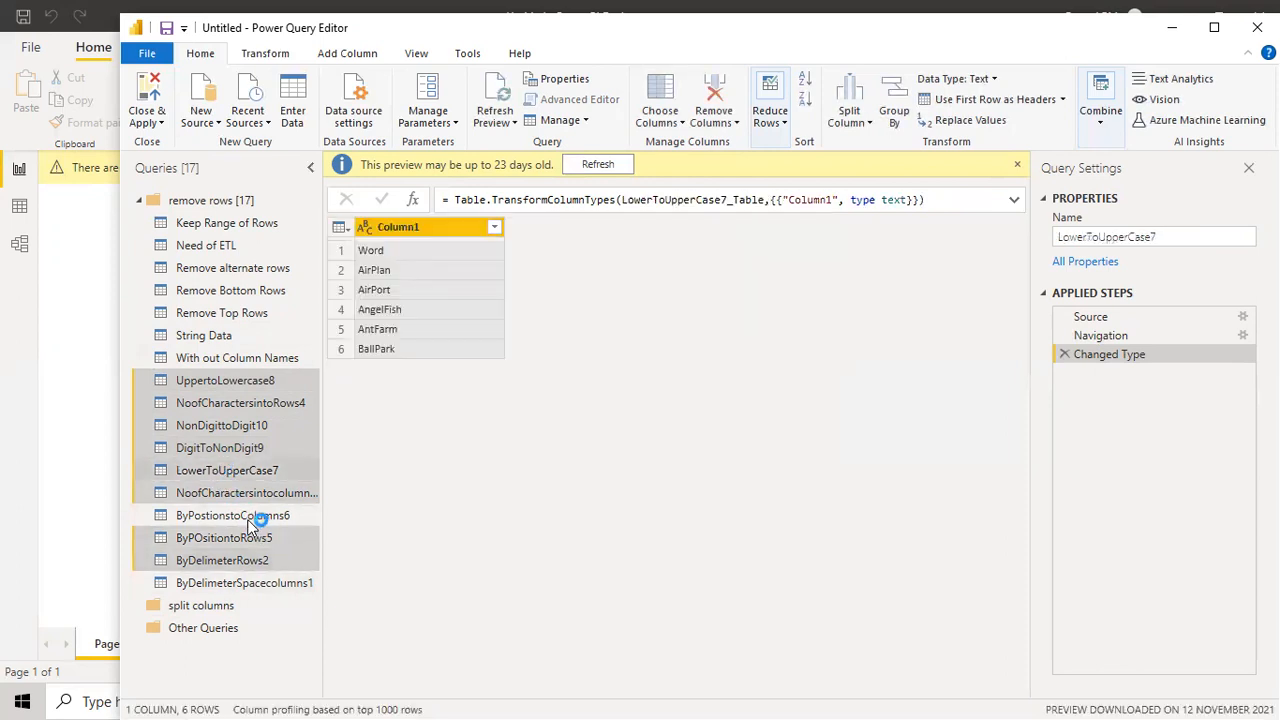
left_click(286, 562)
right_click(280, 567)
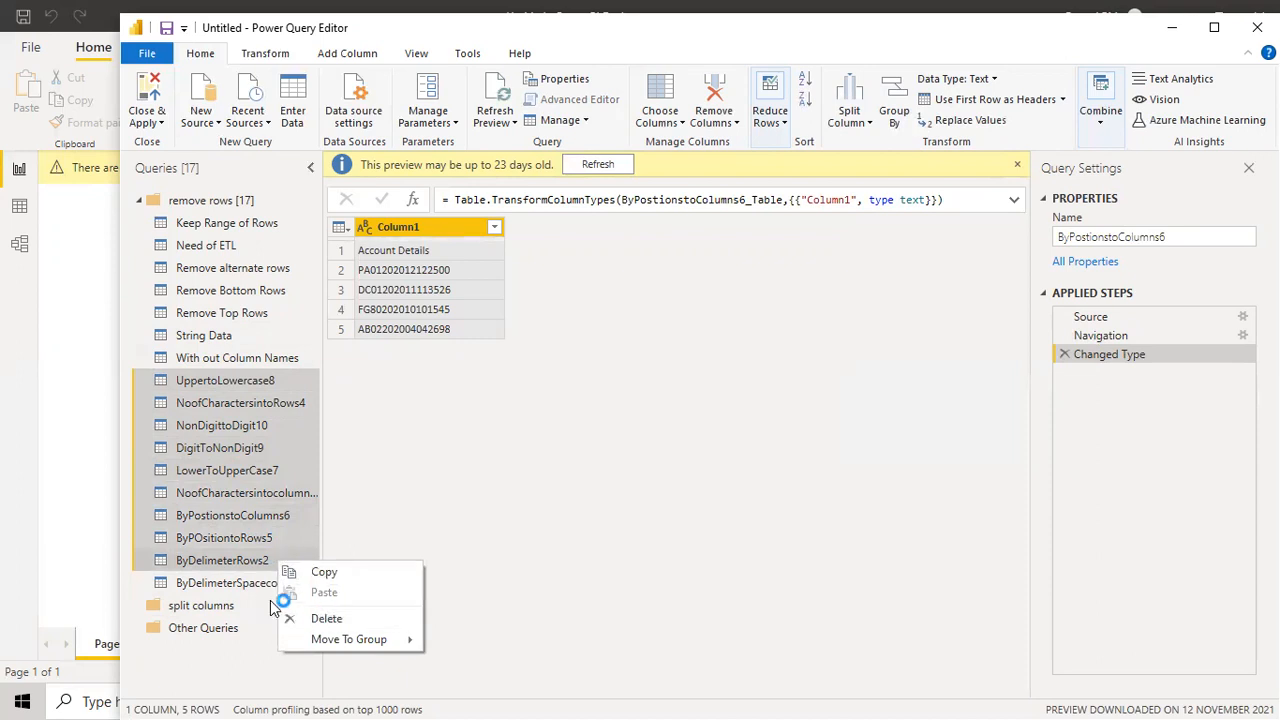
left_click(354, 643)
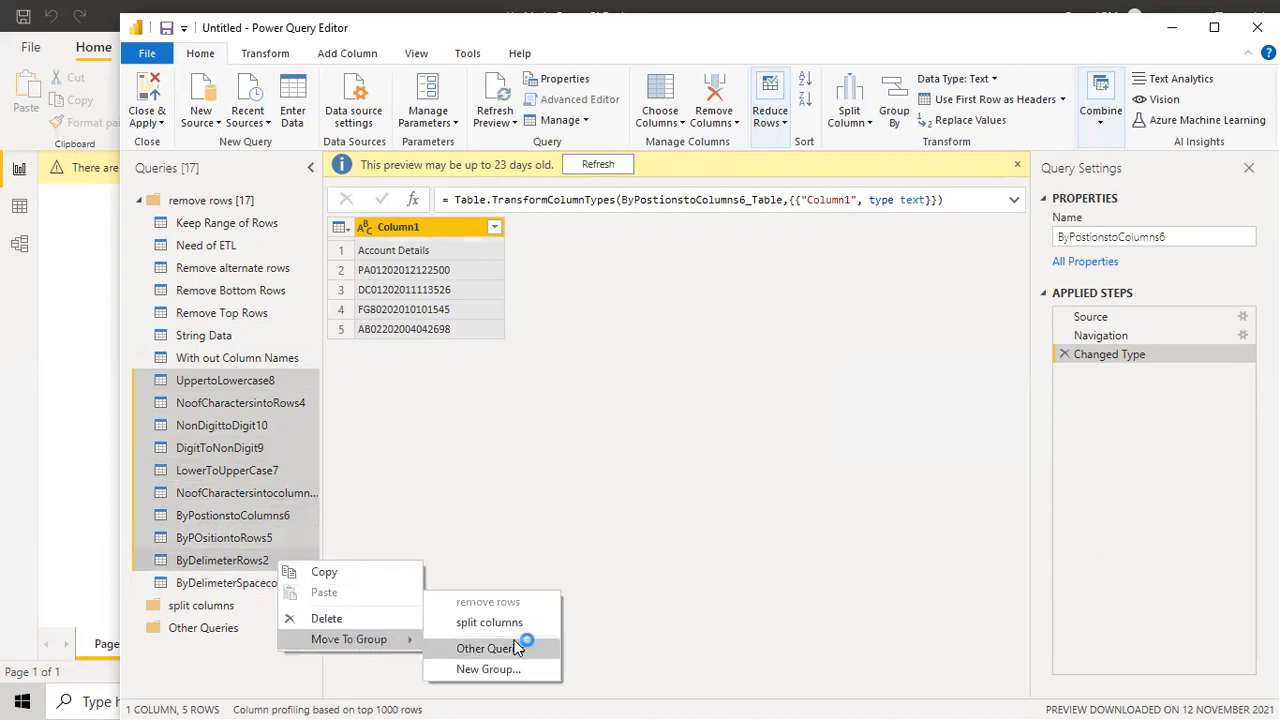
left_click(510, 624)
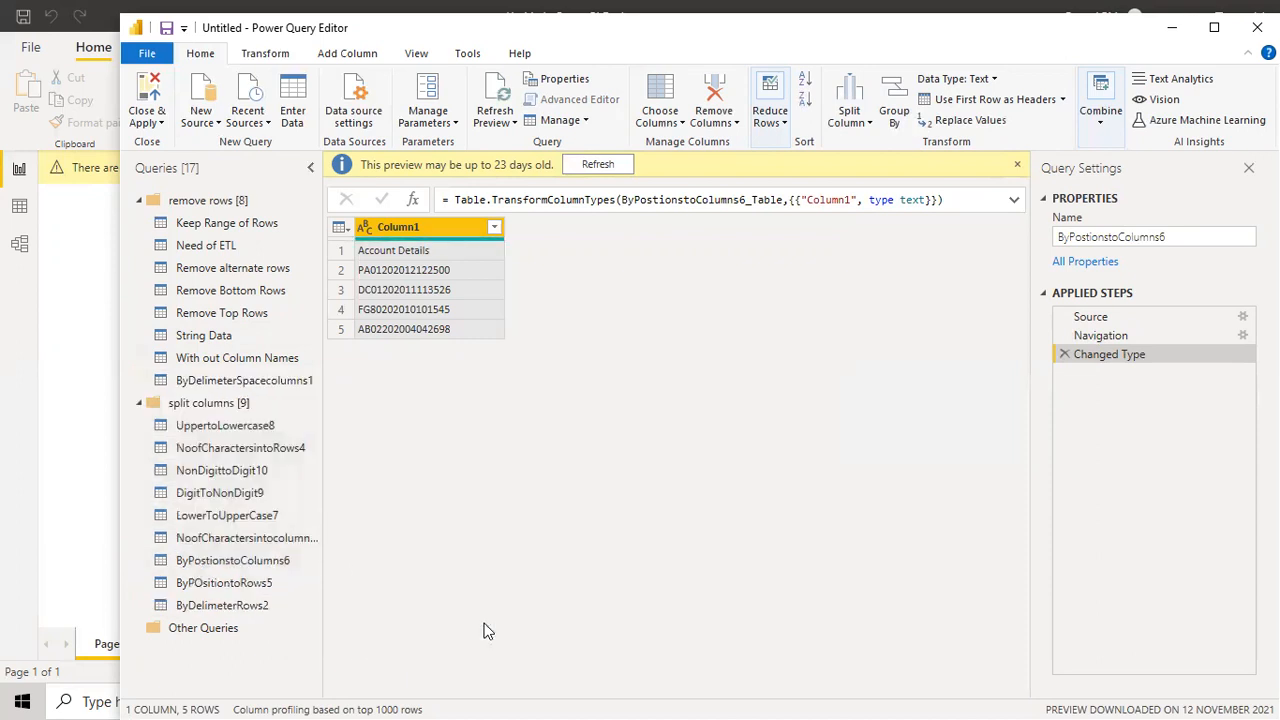
Move the ByDelimeterSpacecolumns1 query from remove rows into the split columns group
left_click(218, 386)
right_click(215, 381)
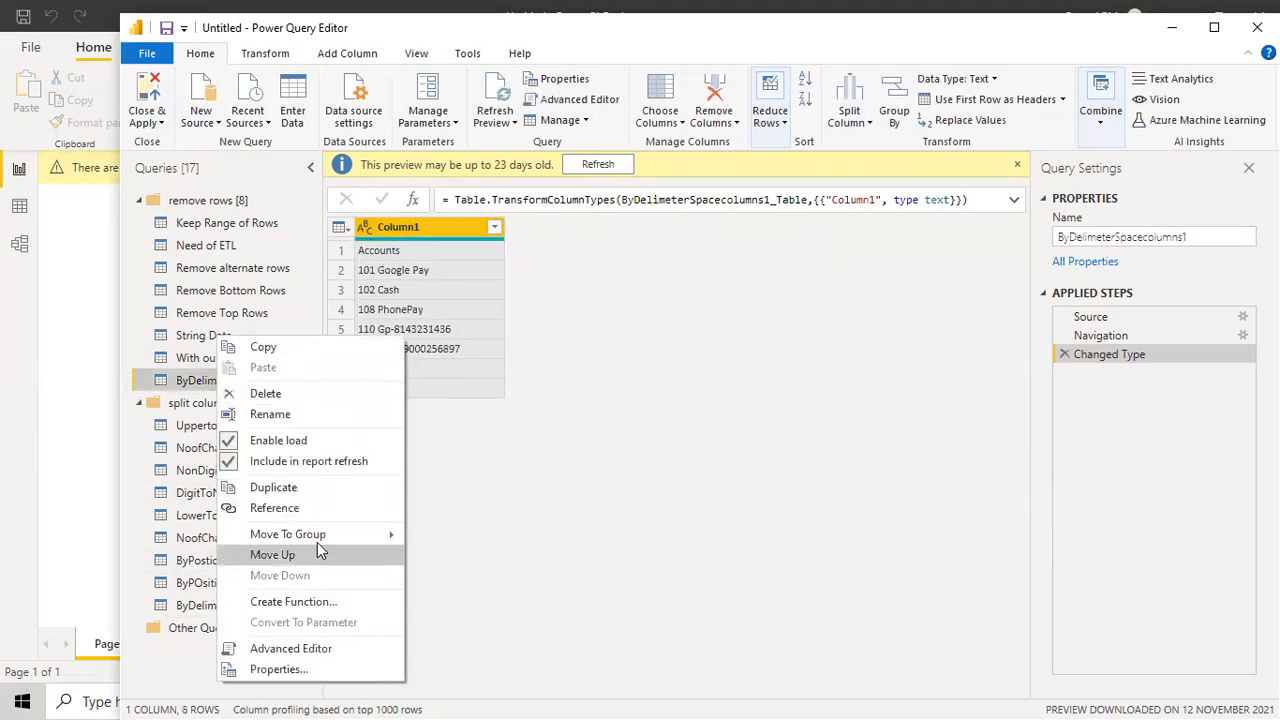
mouse_move(388, 536)
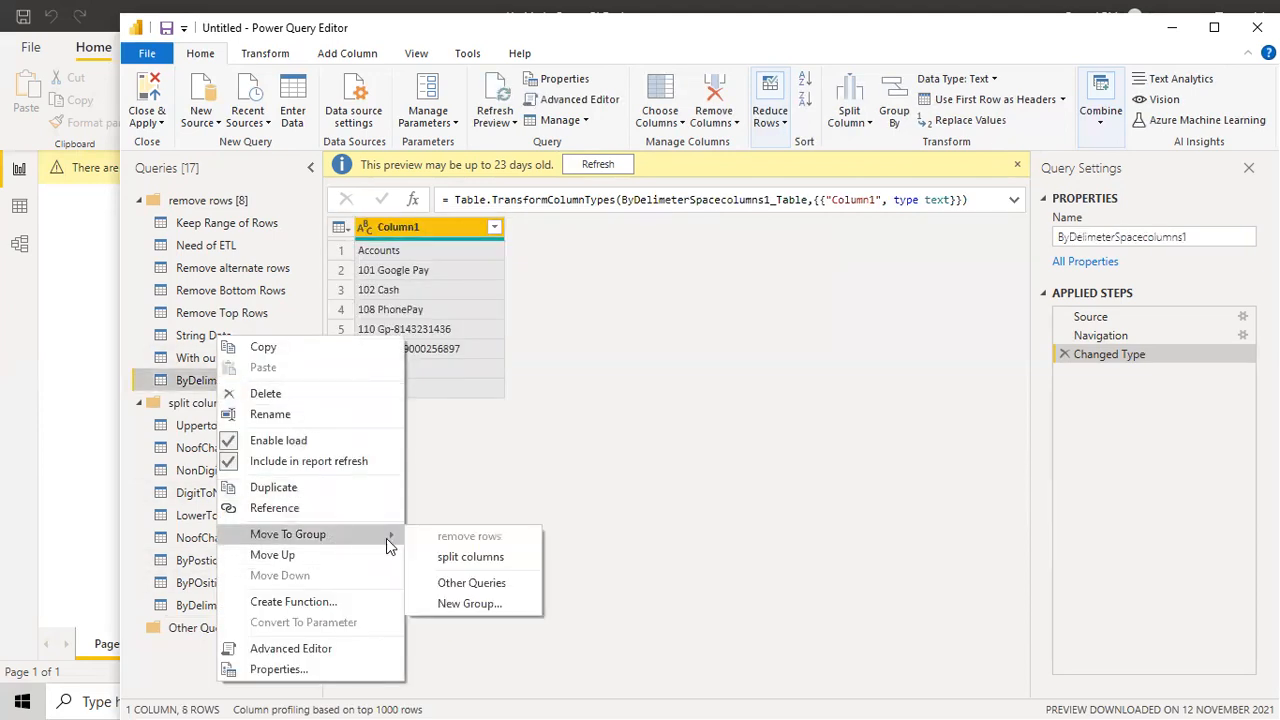
left_click(471, 557)
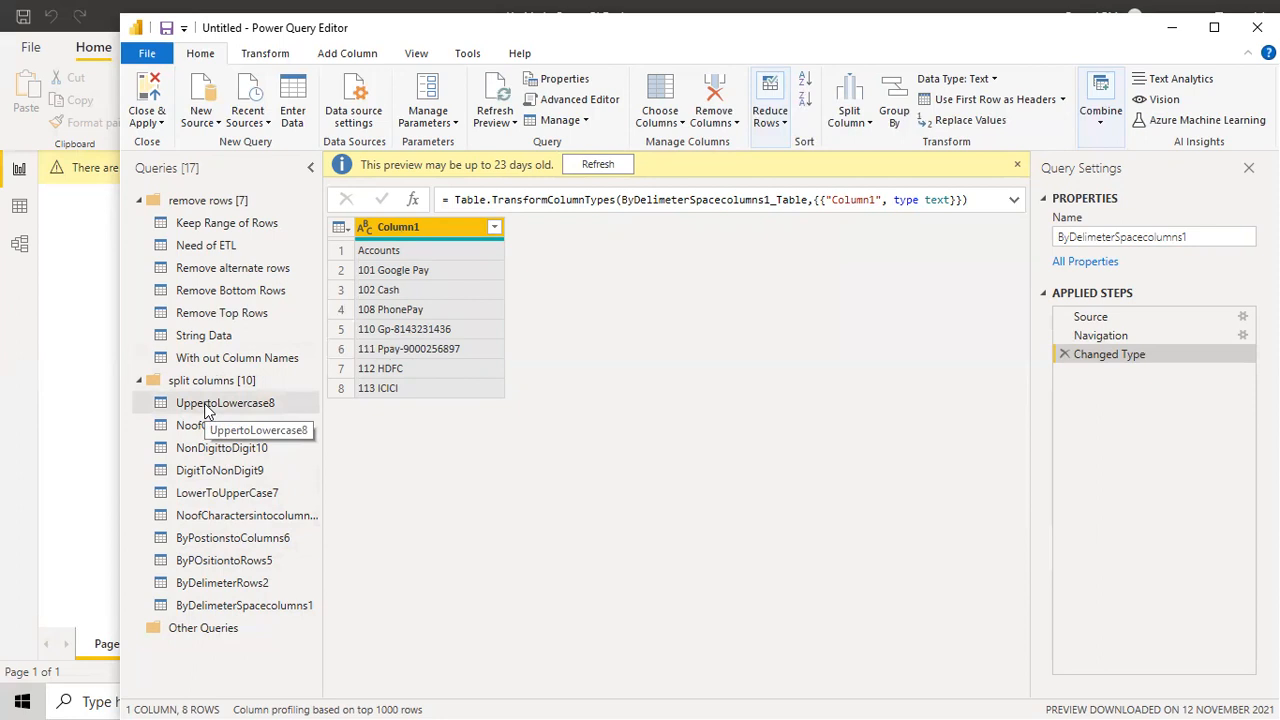
Promote the first row to headers in the ByDelimeterSpacecolumns1 query
left_click(207, 610)
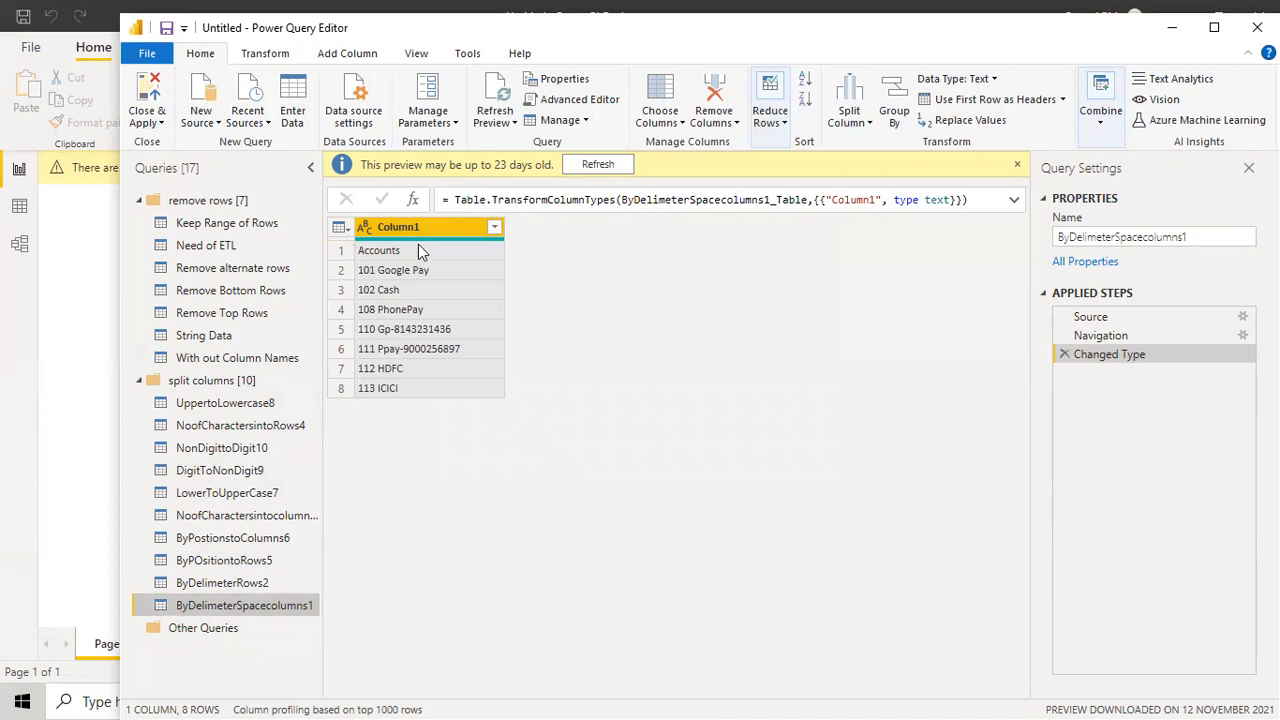
left_click(970, 100)
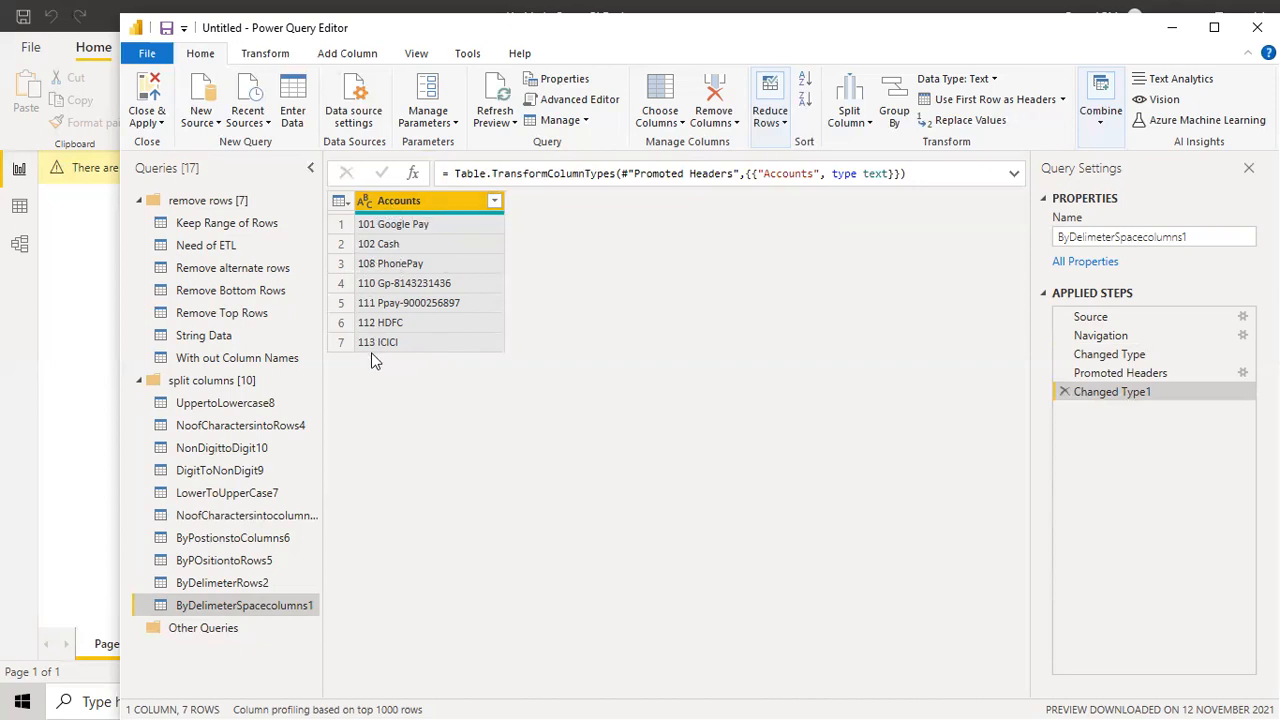
Split the Accounts column in the ByDelimeterSpacecolumns1 query by Space at the left-most delimiter
left_click(862, 118)
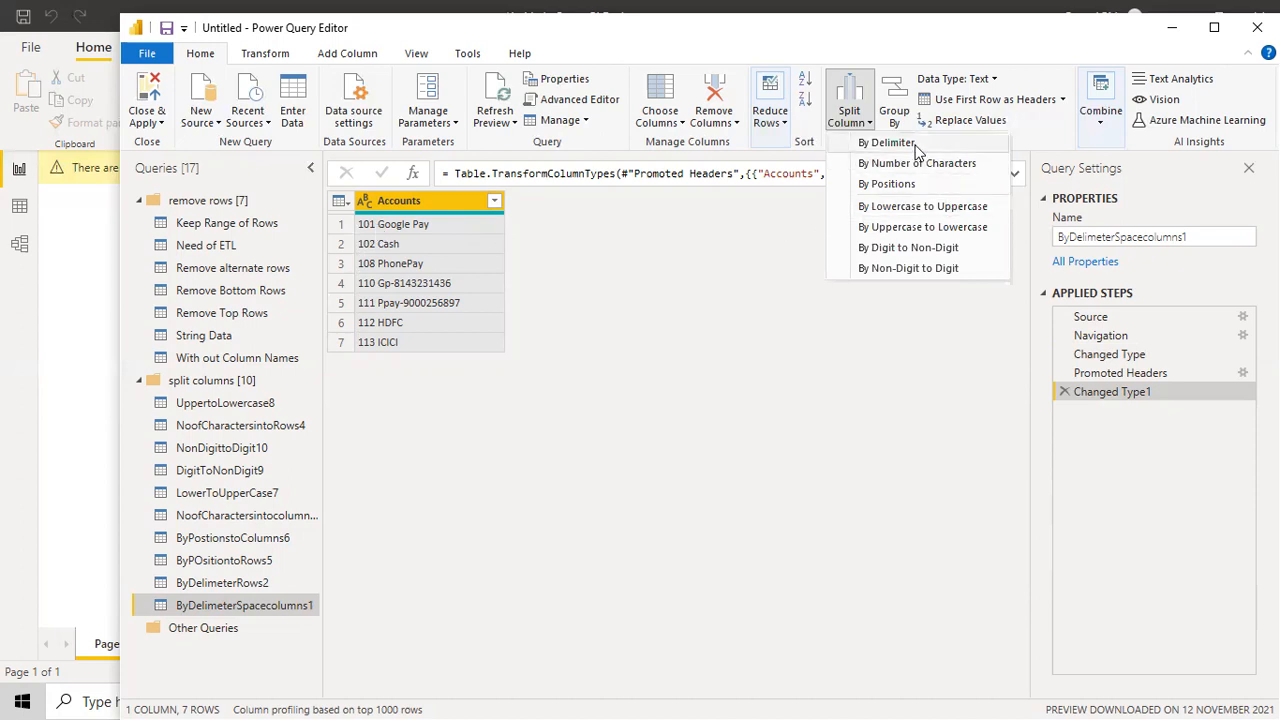
left_click(866, 122)
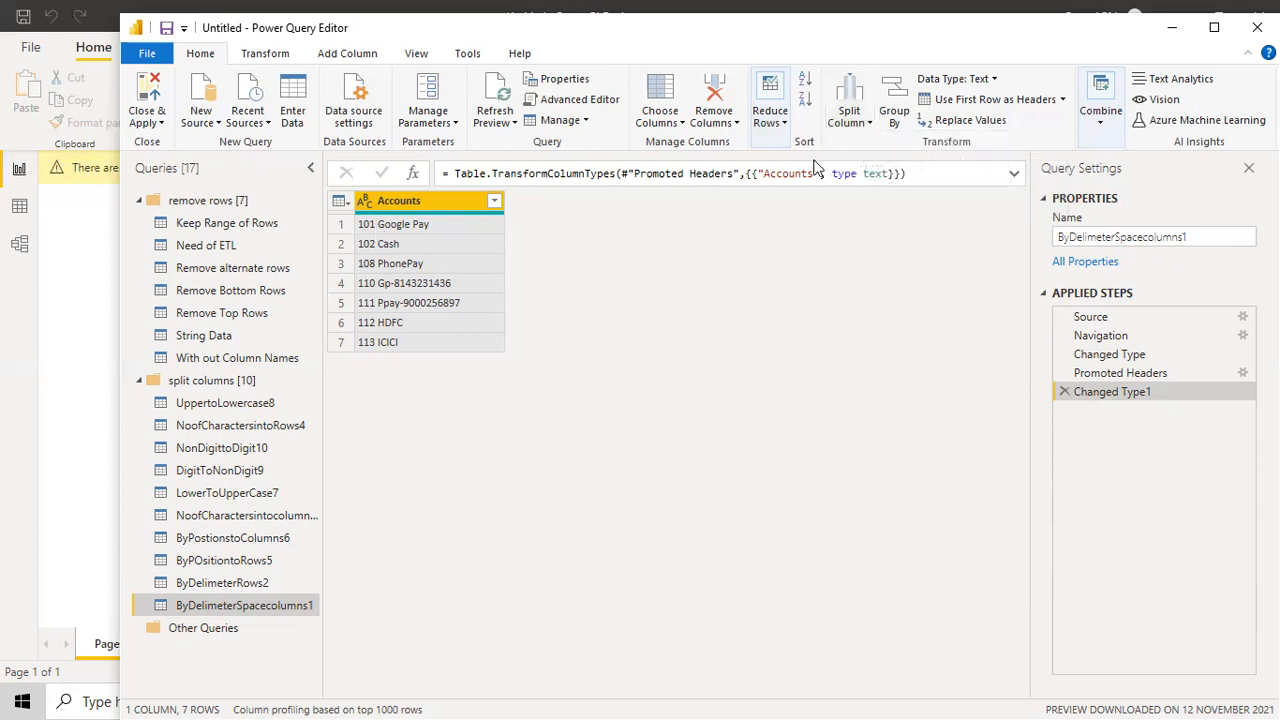
left_click(868, 124)
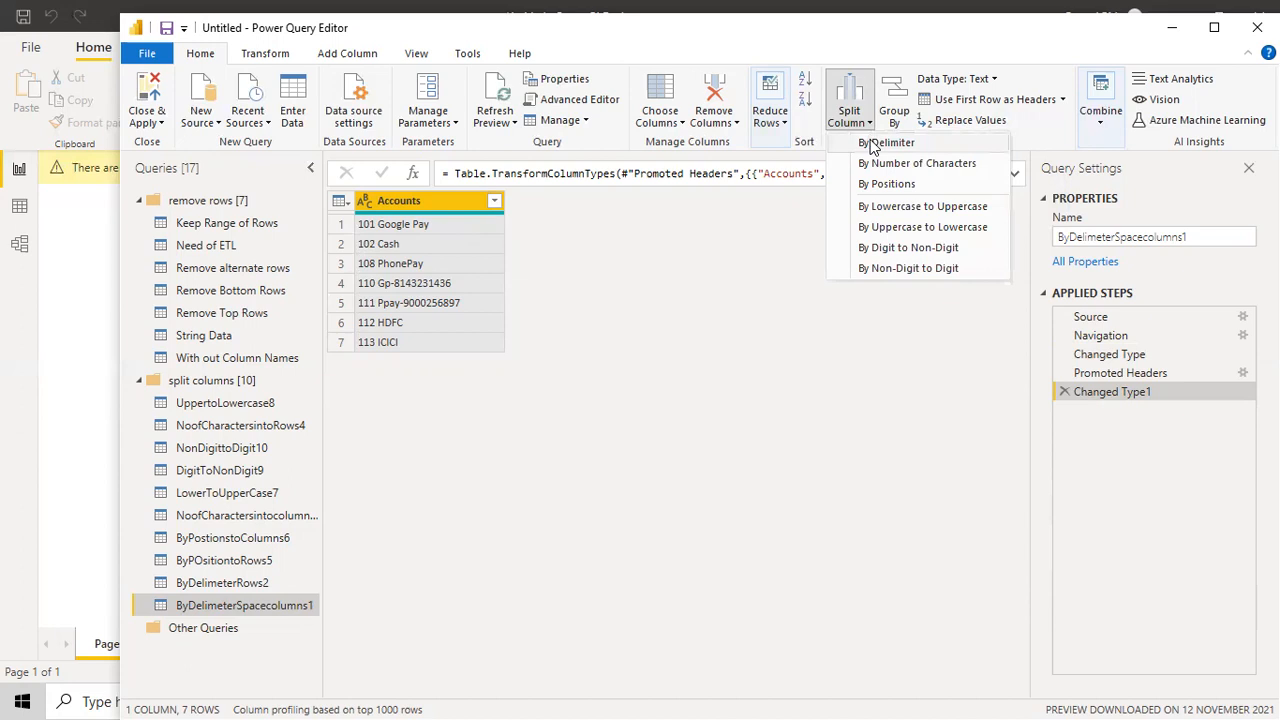
left_click(870, 143)
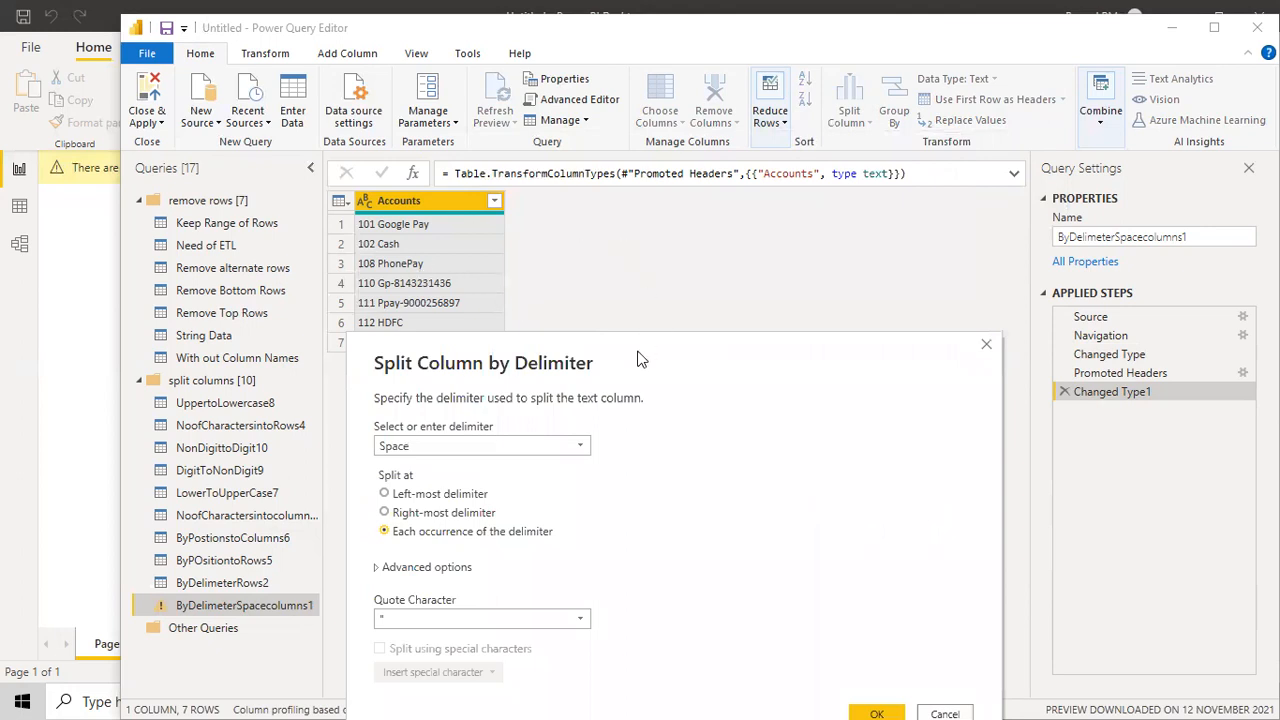
left_click_drag(669, 357, 851, 172)
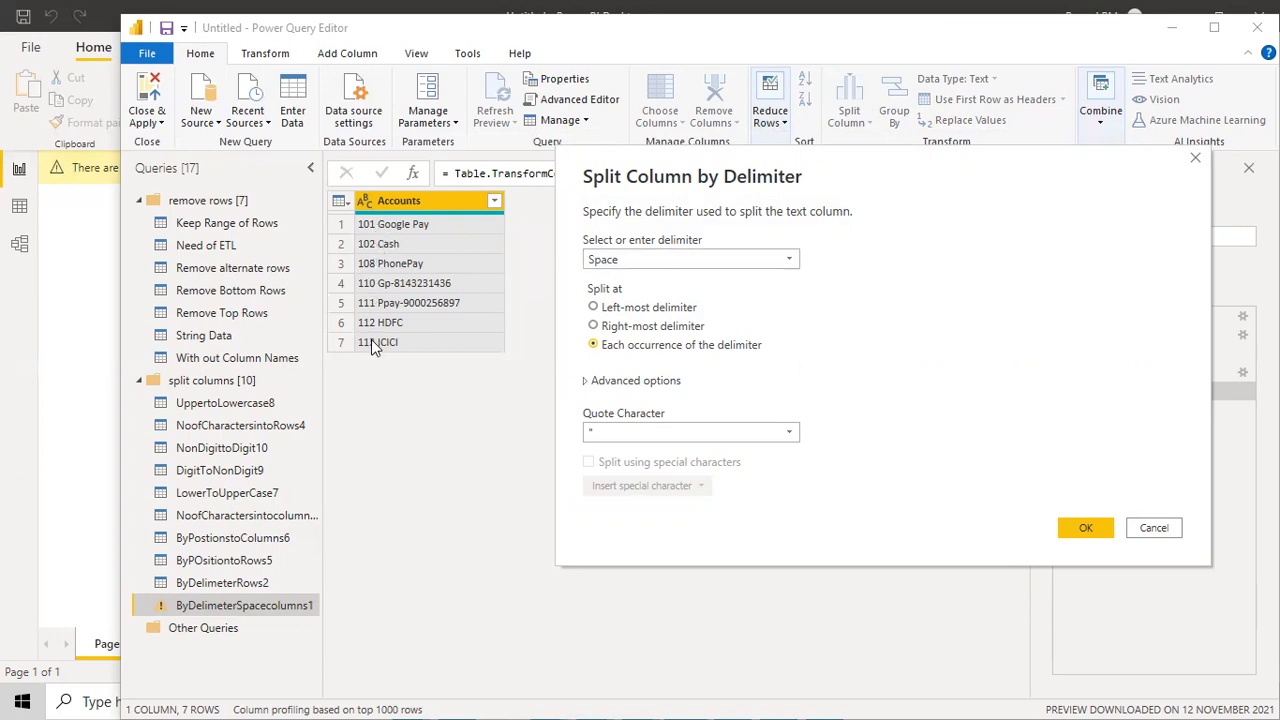
left_click(628, 265)
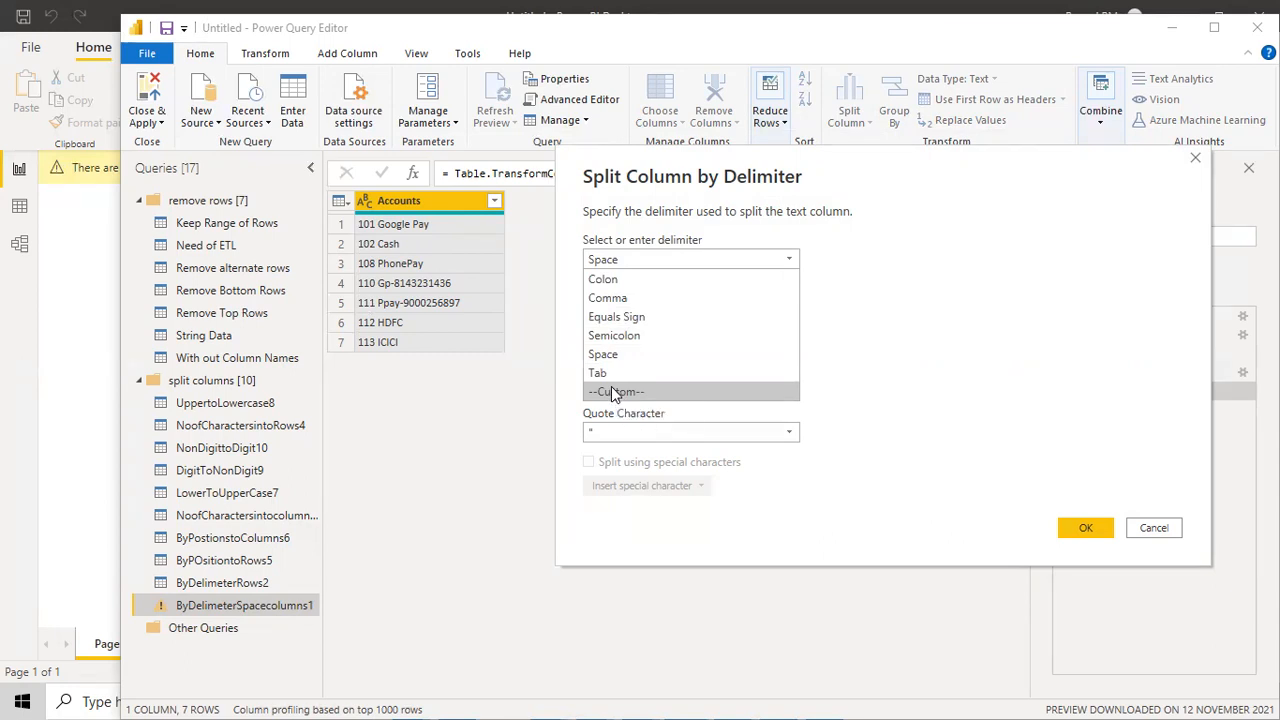
left_click(858, 336)
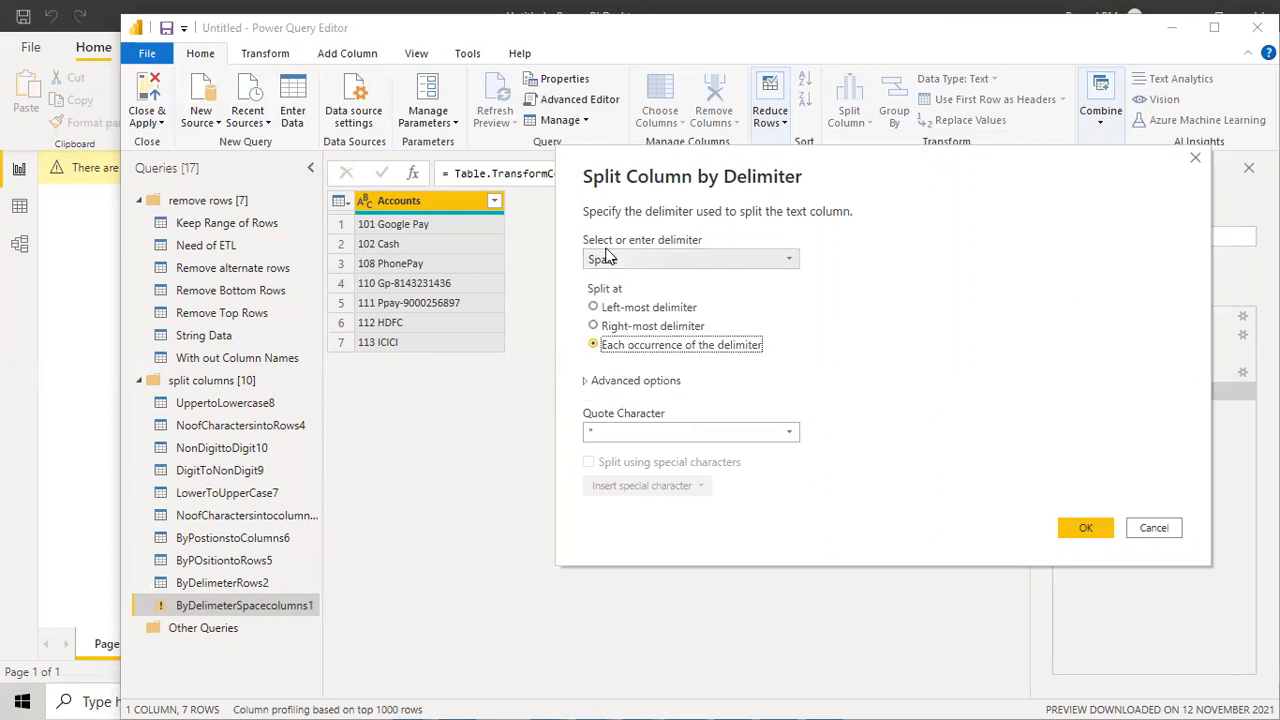
left_click(594, 308)
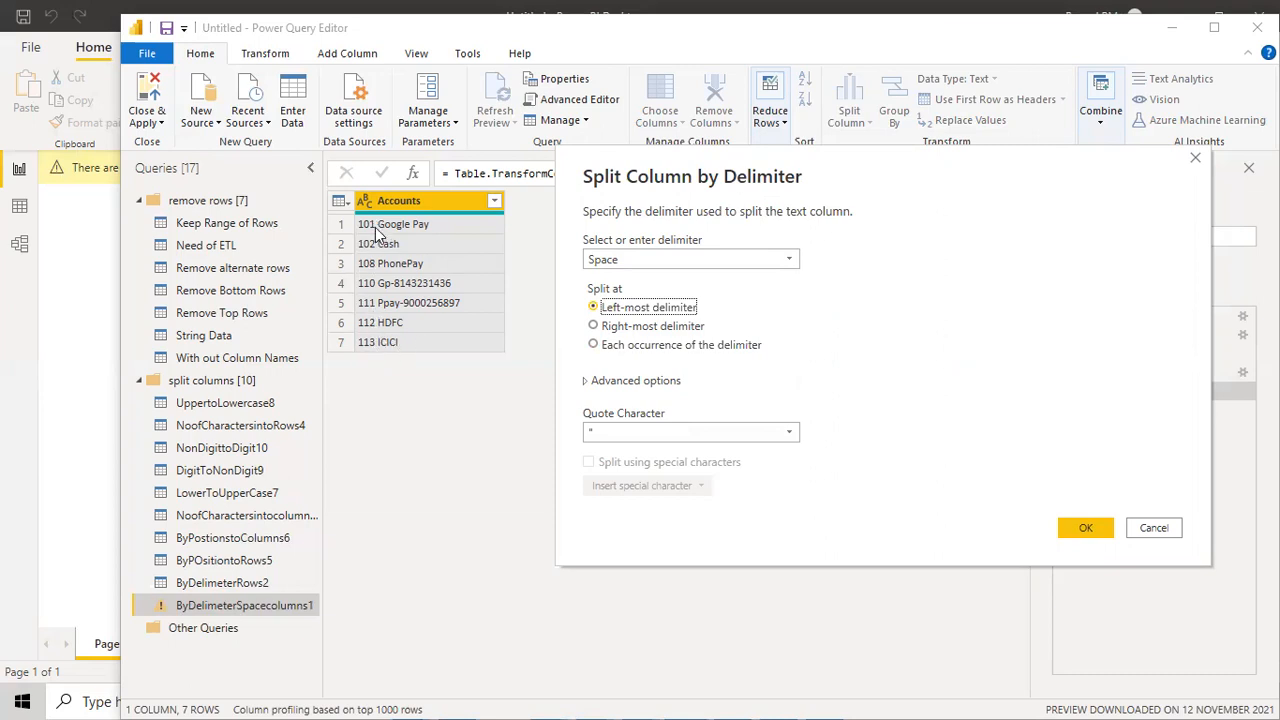
left_click(593, 326)
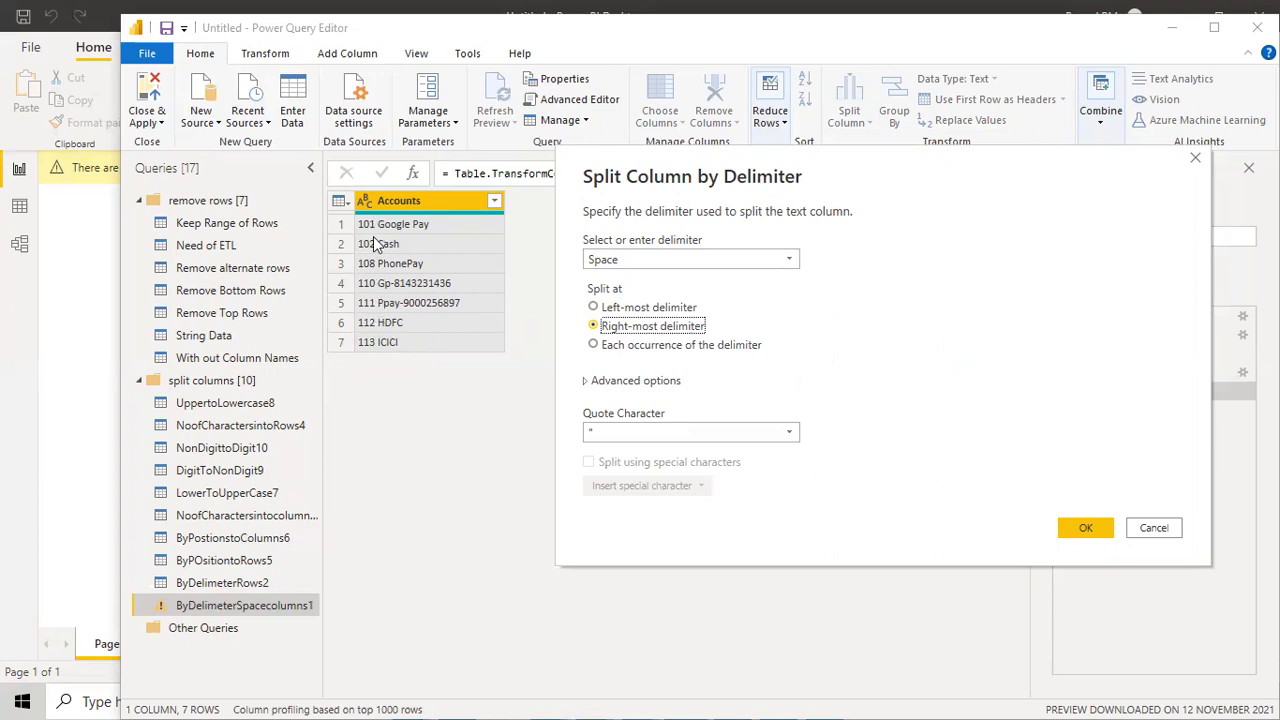
left_click(593, 345)
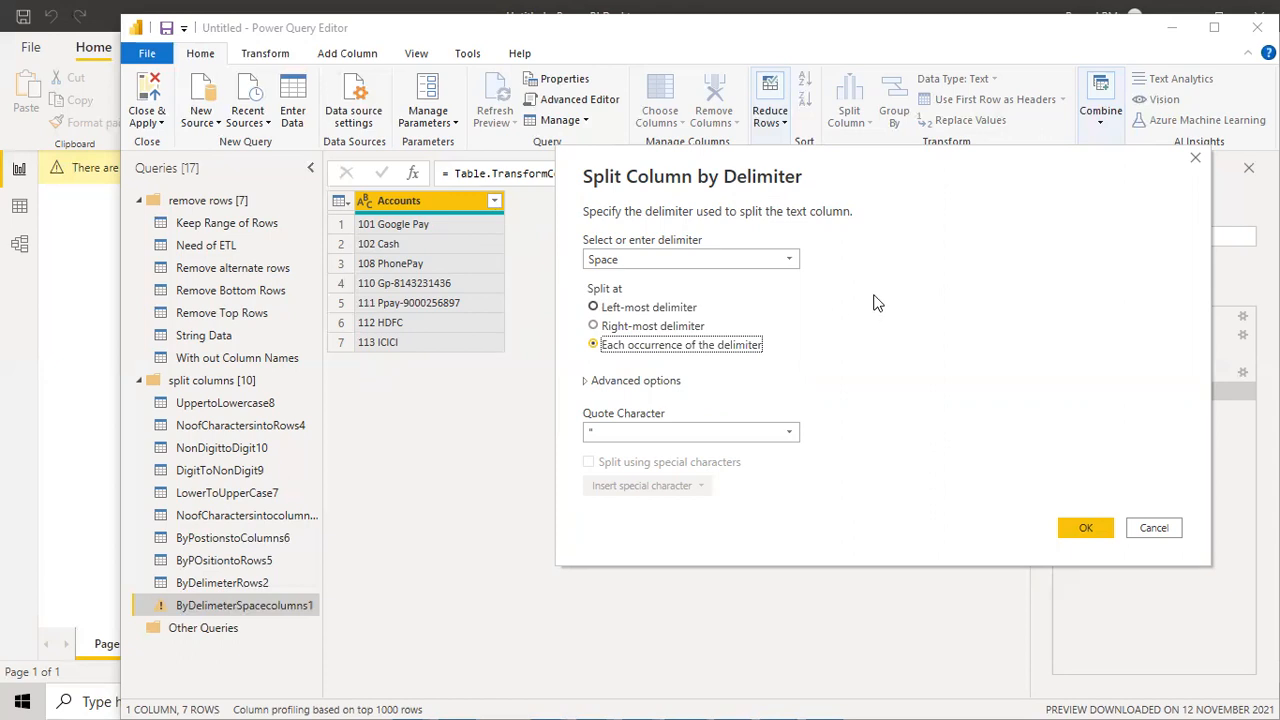
left_click_drag(860, 175, 835, 381)
left_click(564, 505)
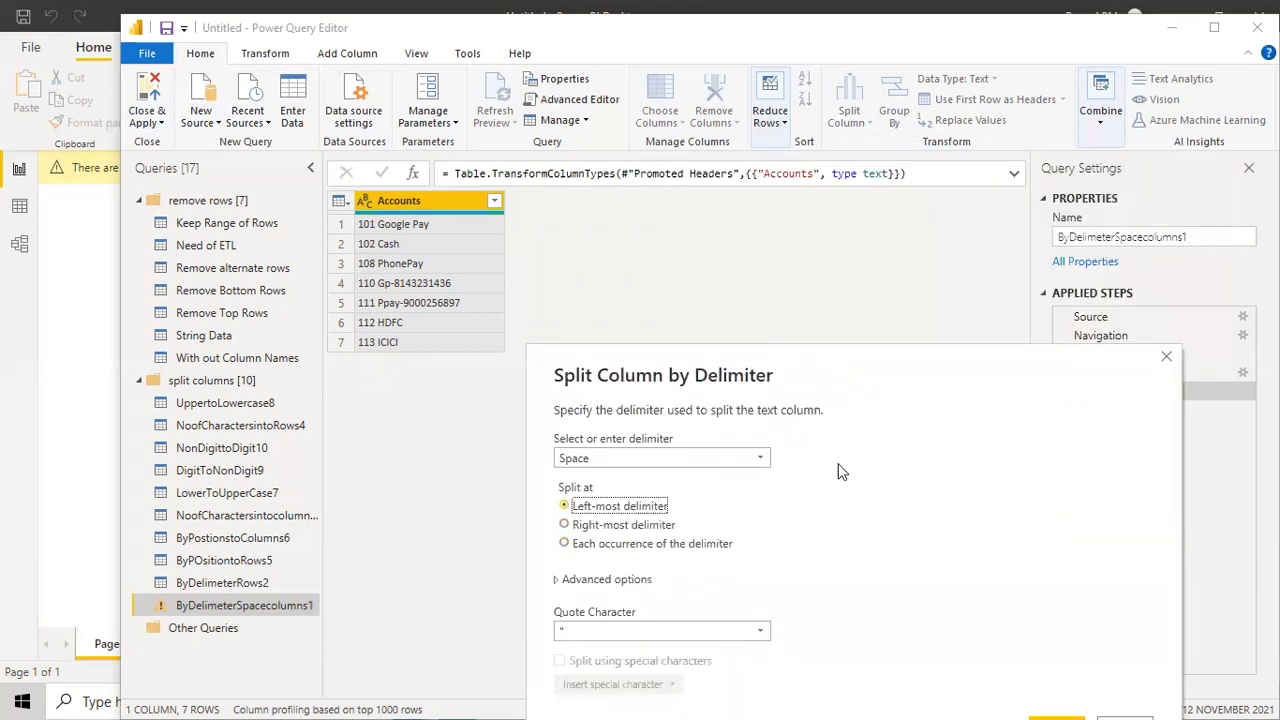
left_click_drag(849, 377, 913, 190)
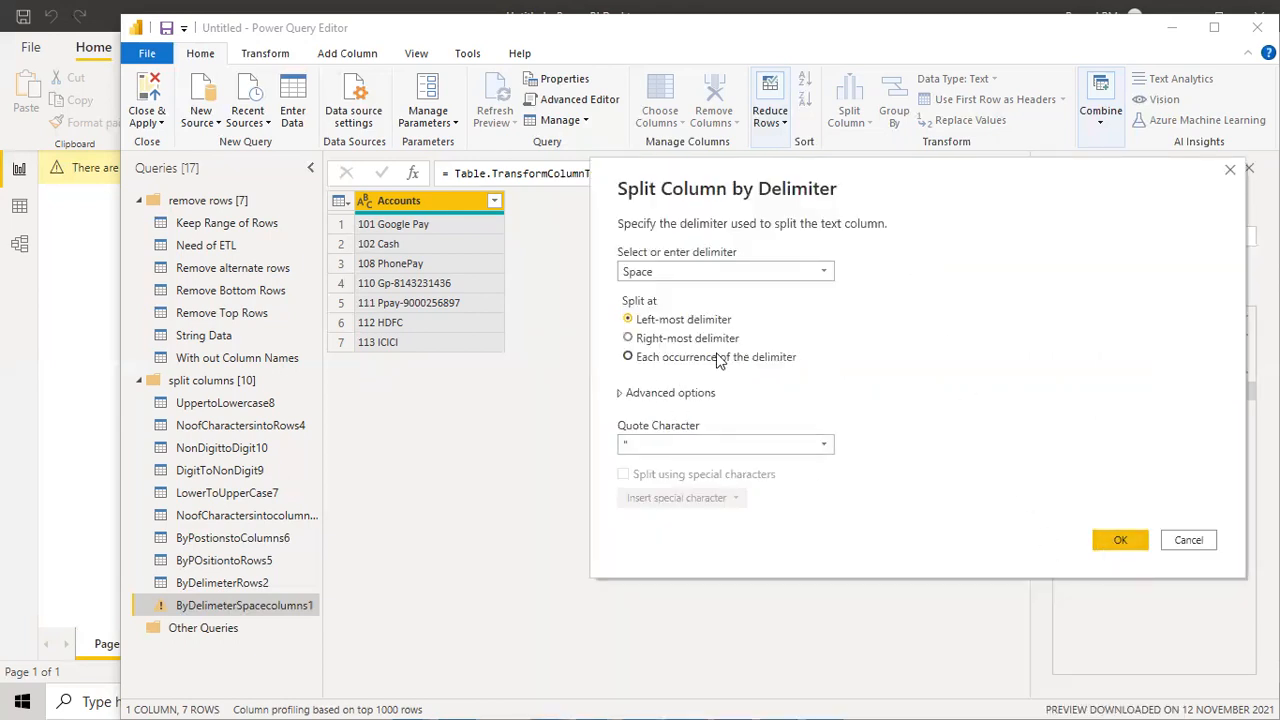
left_click(1119, 545)
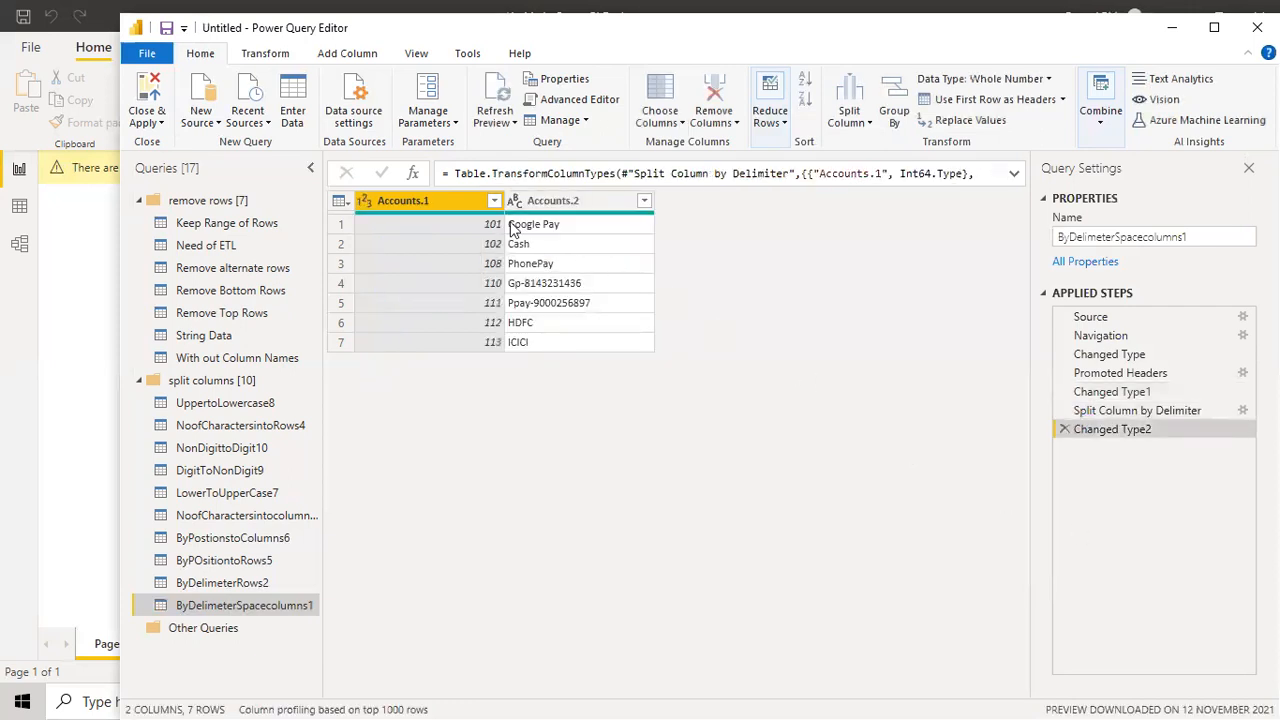
Remove the Changed Type2 step and change the Accounts split to the right-most delimiter
left_click(1063, 430)
left_click(1243, 410)
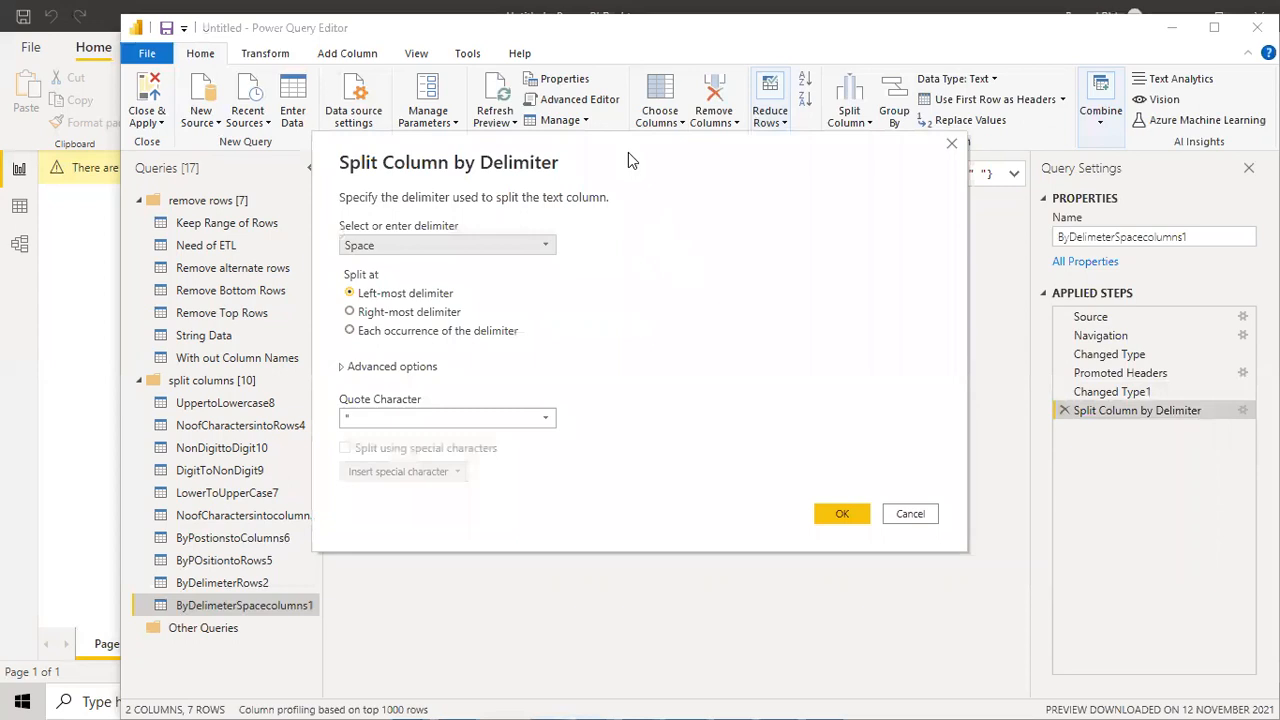
left_click_drag(628, 152, 957, 205)
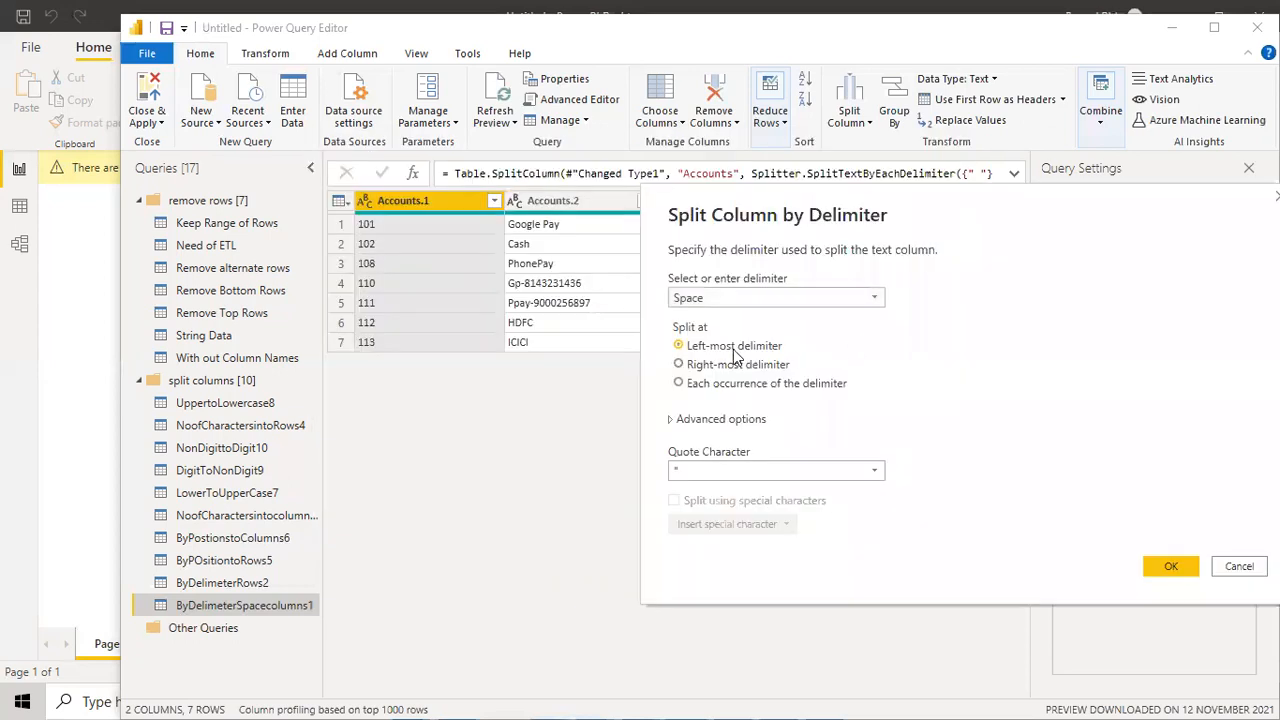
left_click(678, 365)
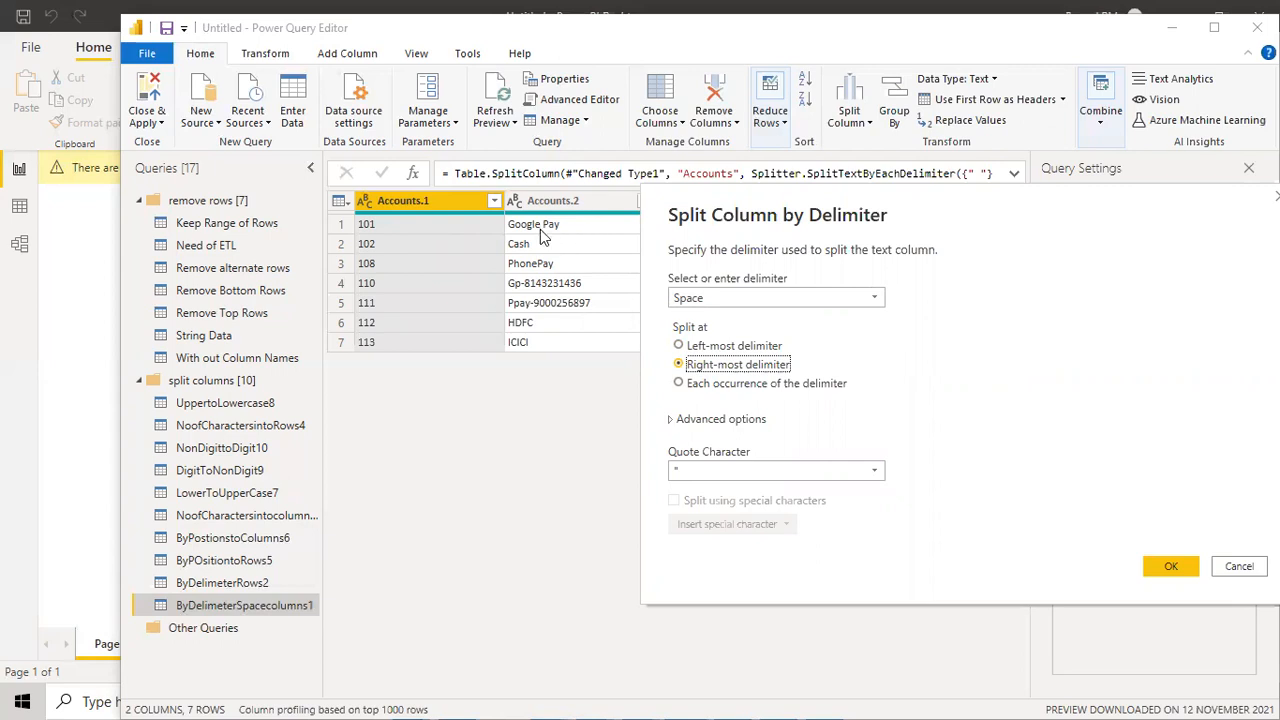
left_click(1170, 566)
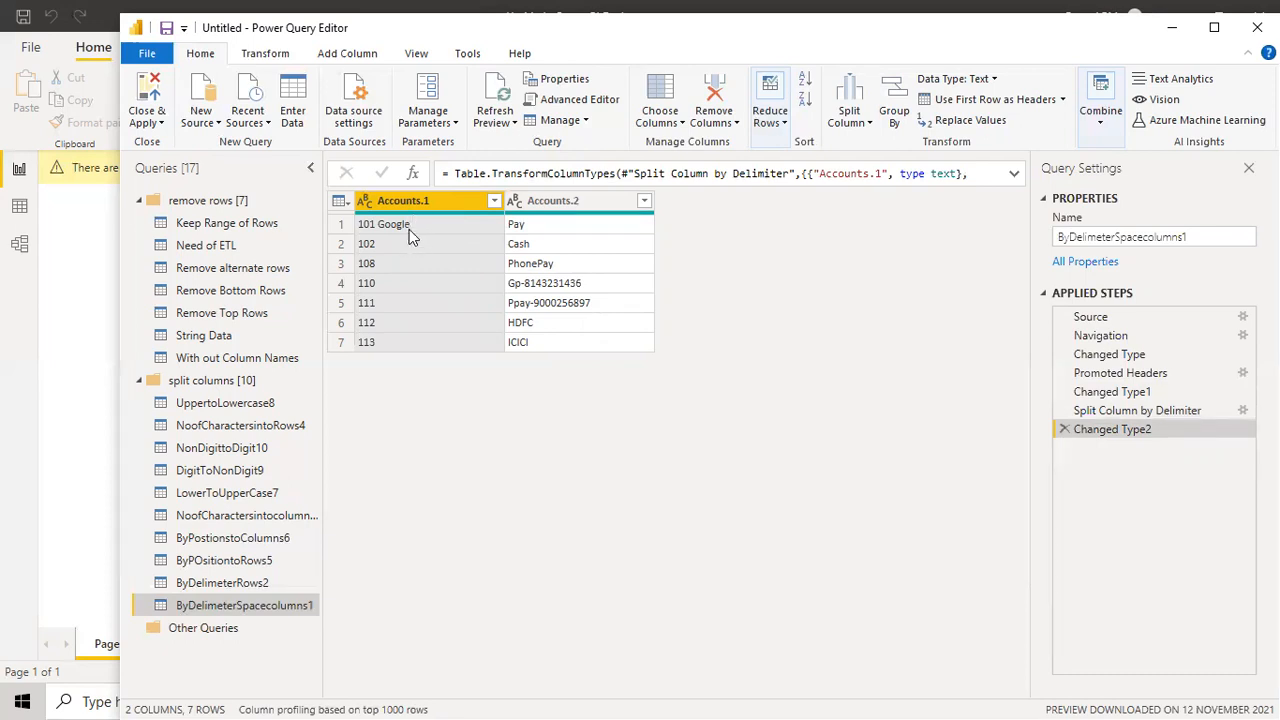
Remove the Changed Type2 step and set the Accounts split to use each occurrence of the space delimiter
left_click(1072, 410)
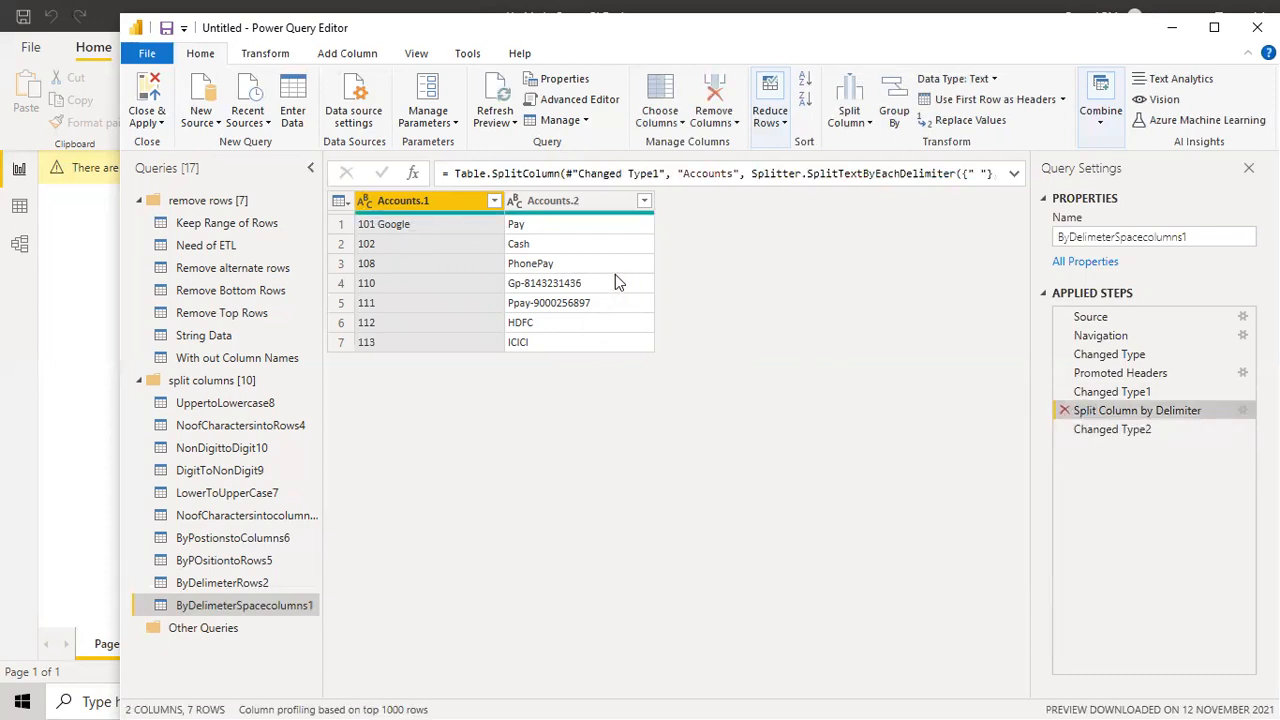
left_click(1110, 391)
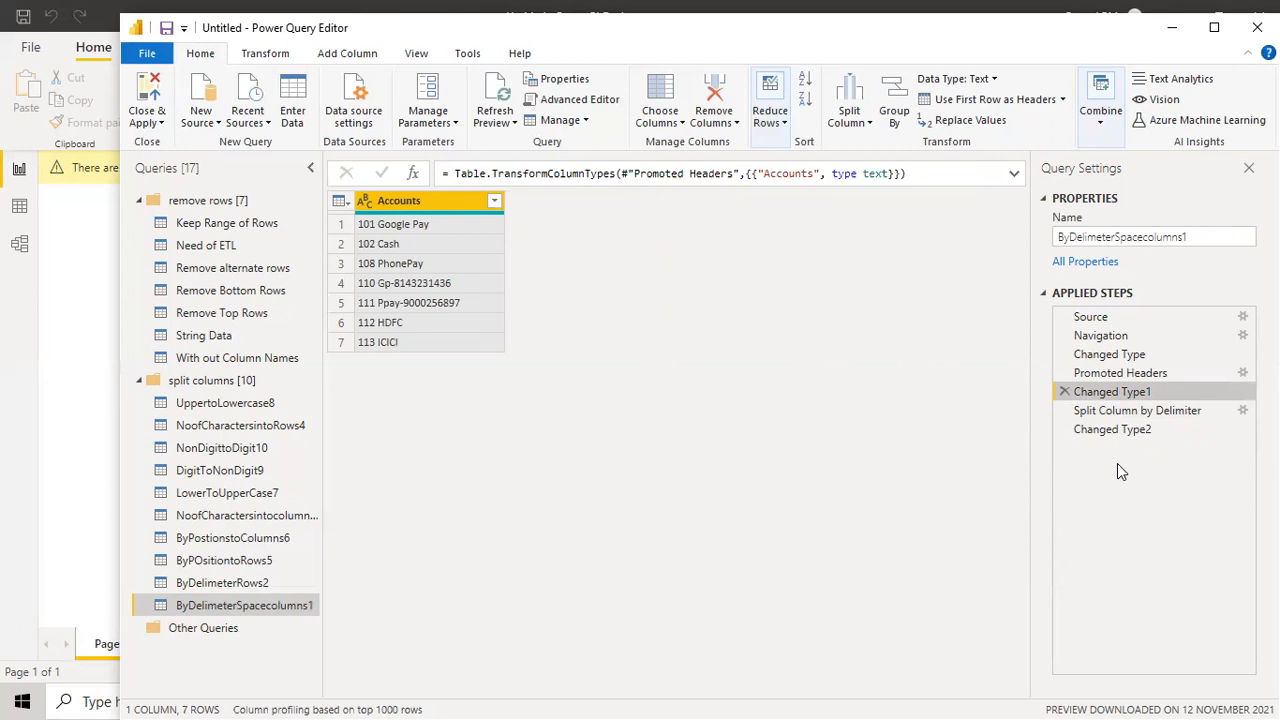
left_click(1105, 430)
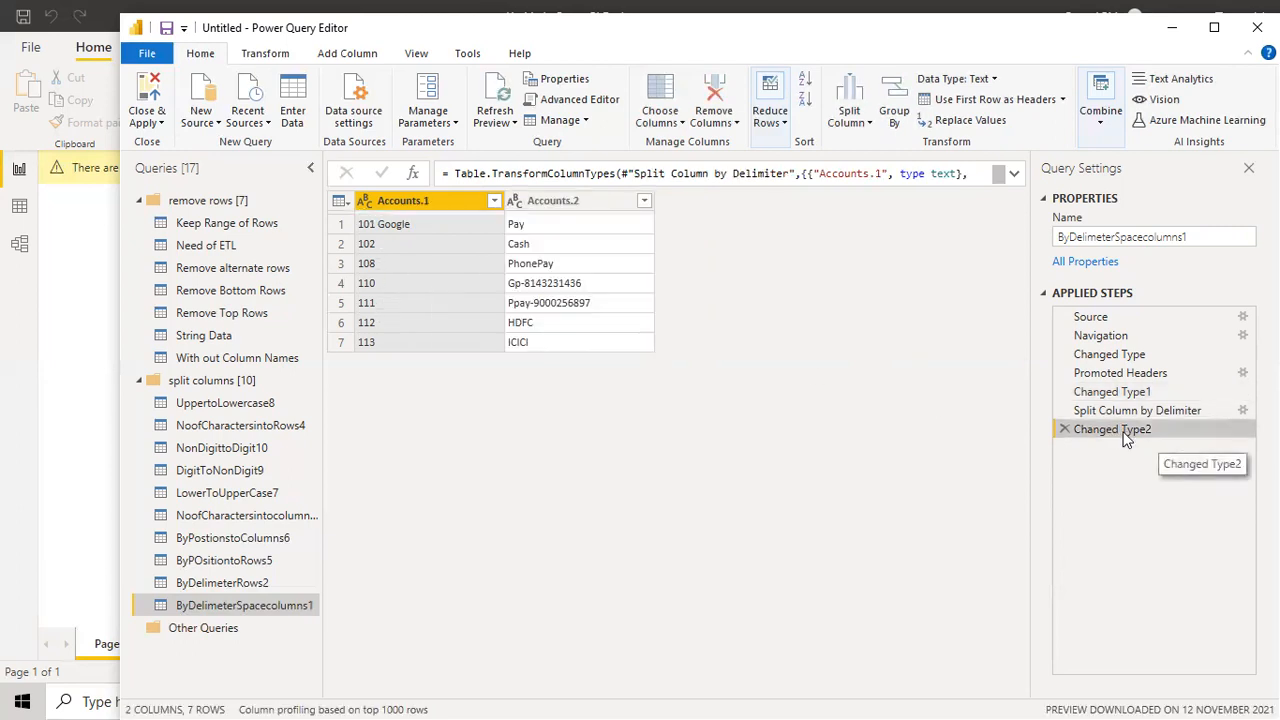
left_click(1062, 430)
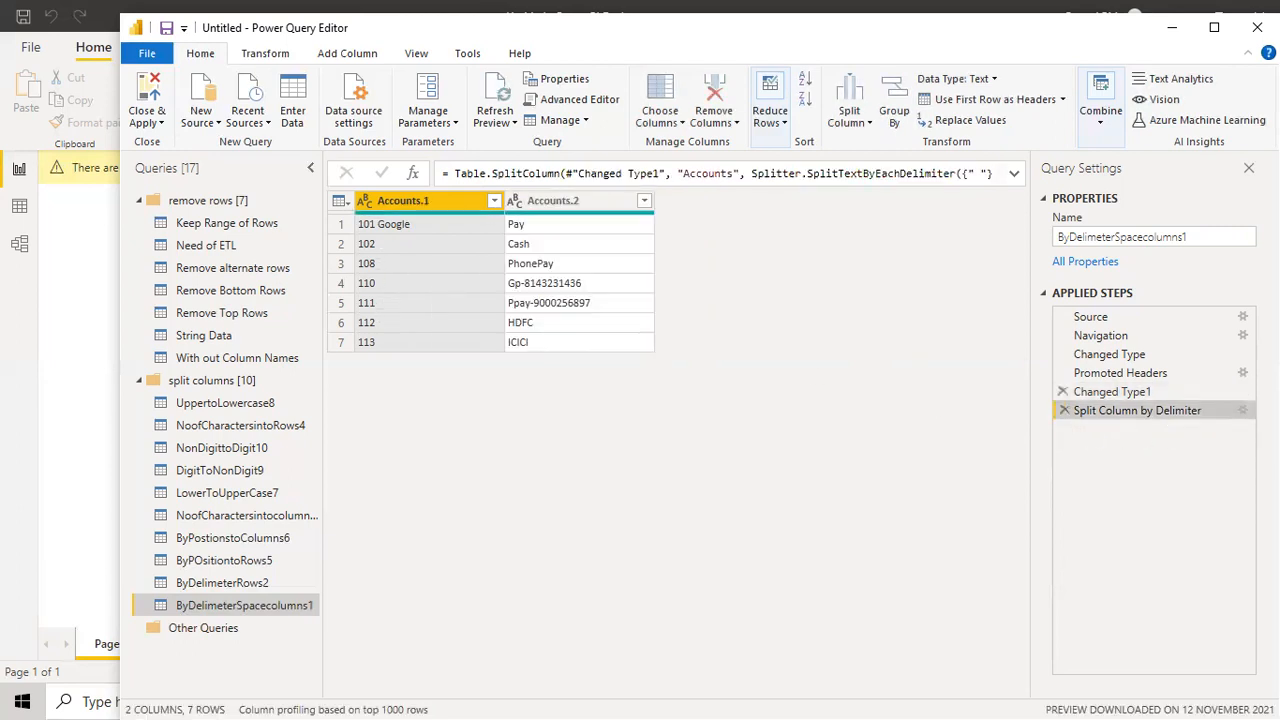
left_click(1243, 410)
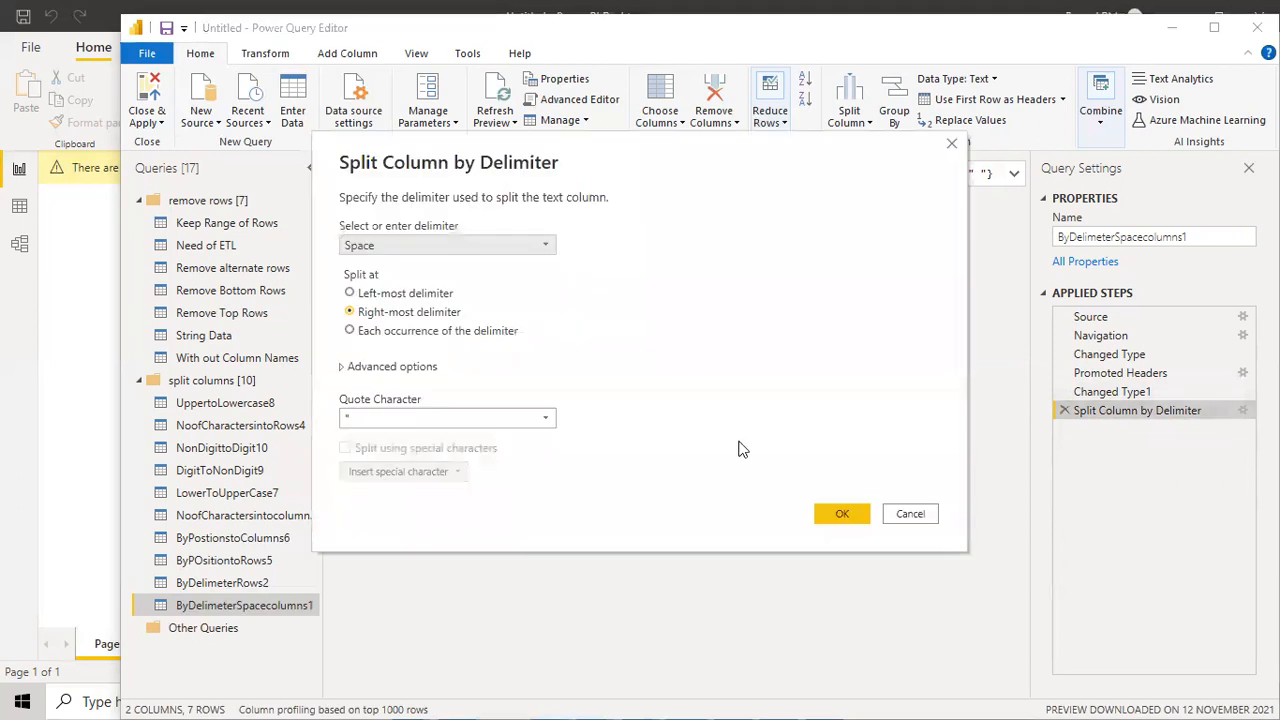
left_click_drag(658, 180, 1001, 235)
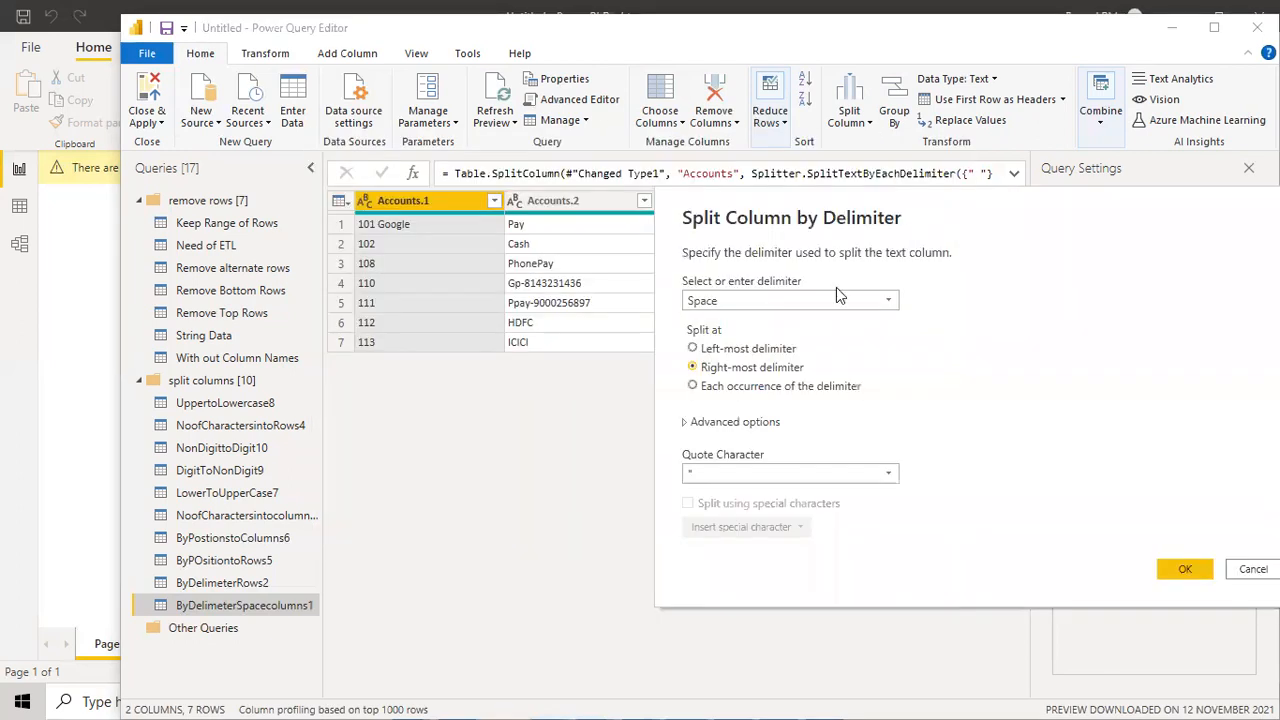
left_click(692, 386)
left_click(1180, 567)
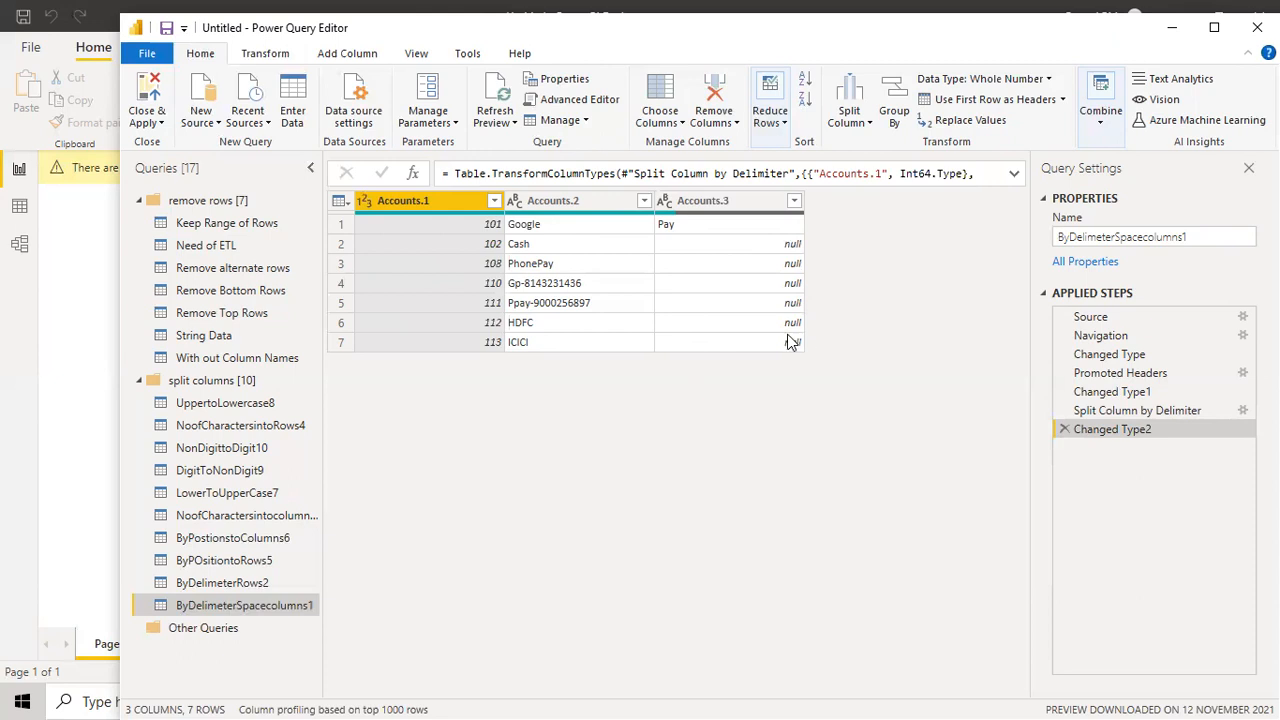
Remove the Changed Type2 step and review the advanced options of the Accounts split without applying changes
mouse_move(631, 40)
left_mouse_down()
mouse_move(637, 78)
mouse_move(607, 44)
left_mouse_up()
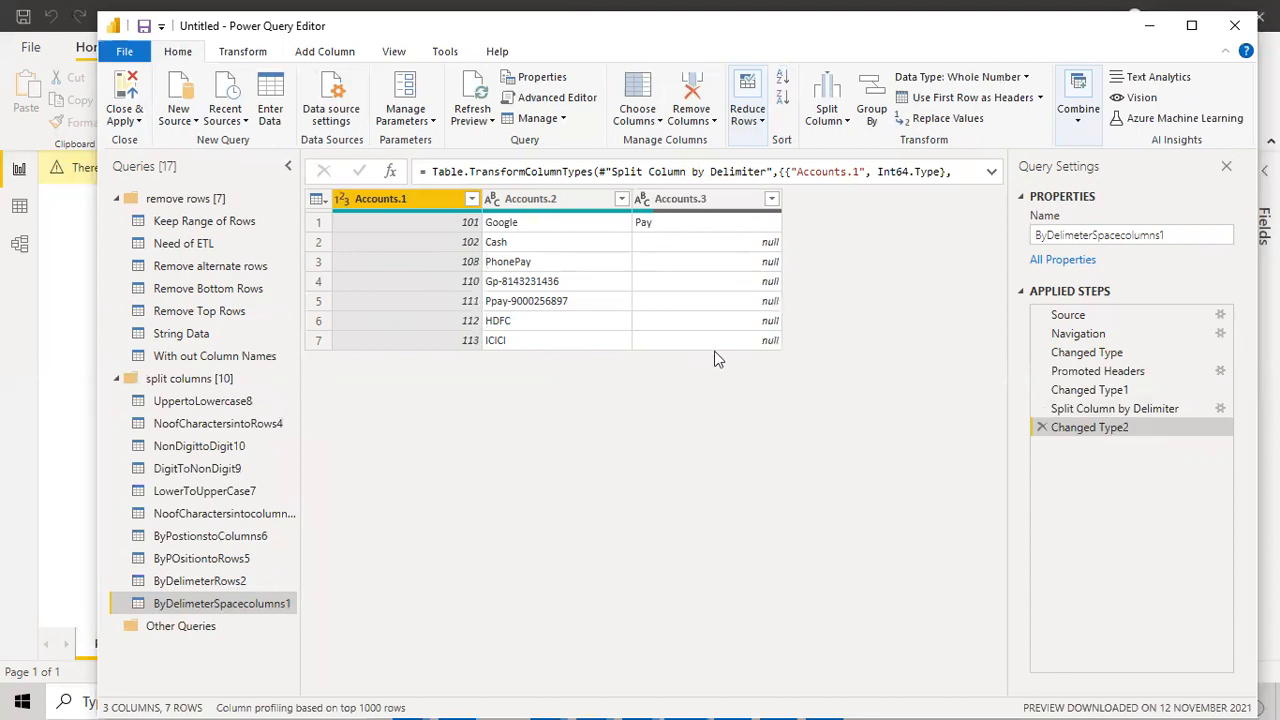
left_click(1042, 427)
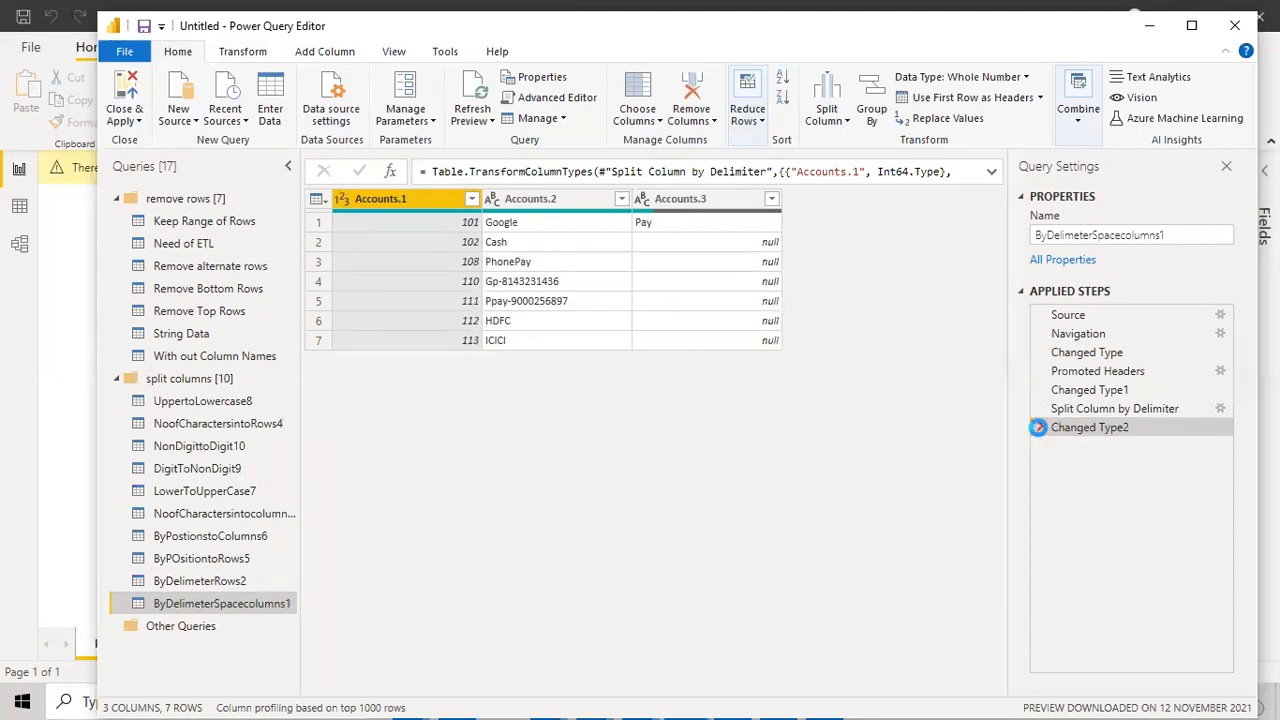
left_click(1220, 408)
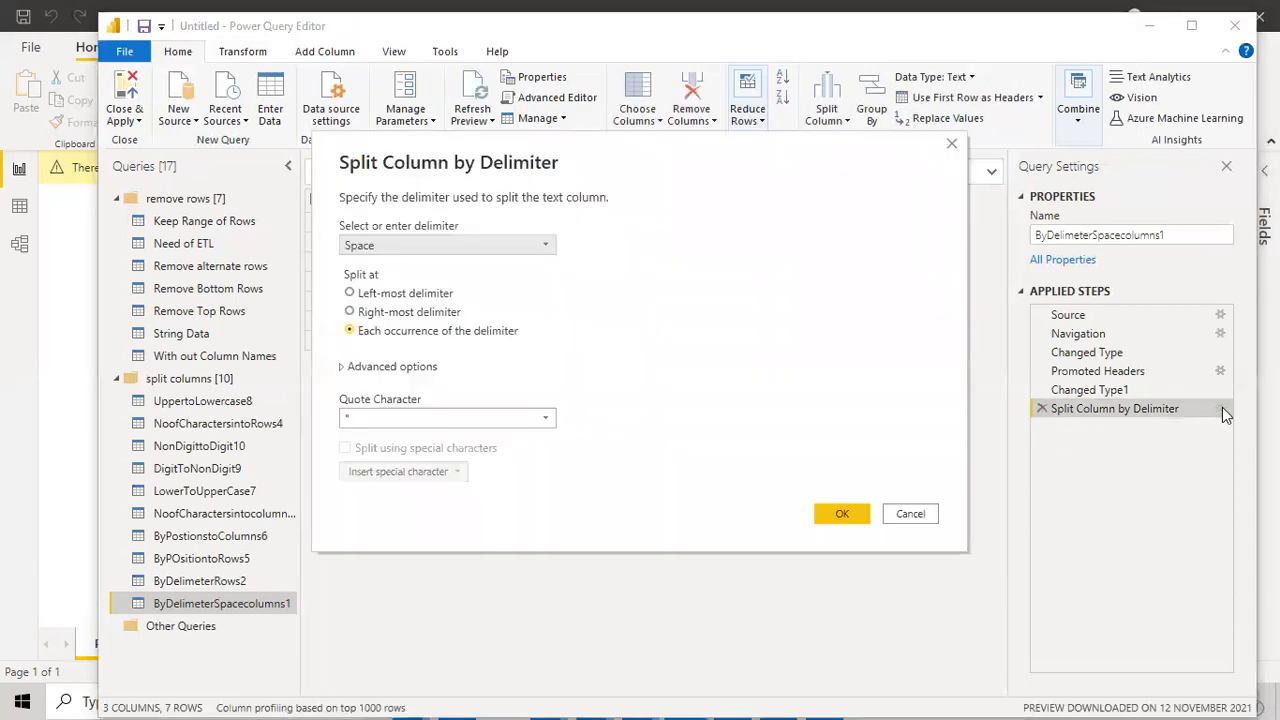
left_click(380, 367)
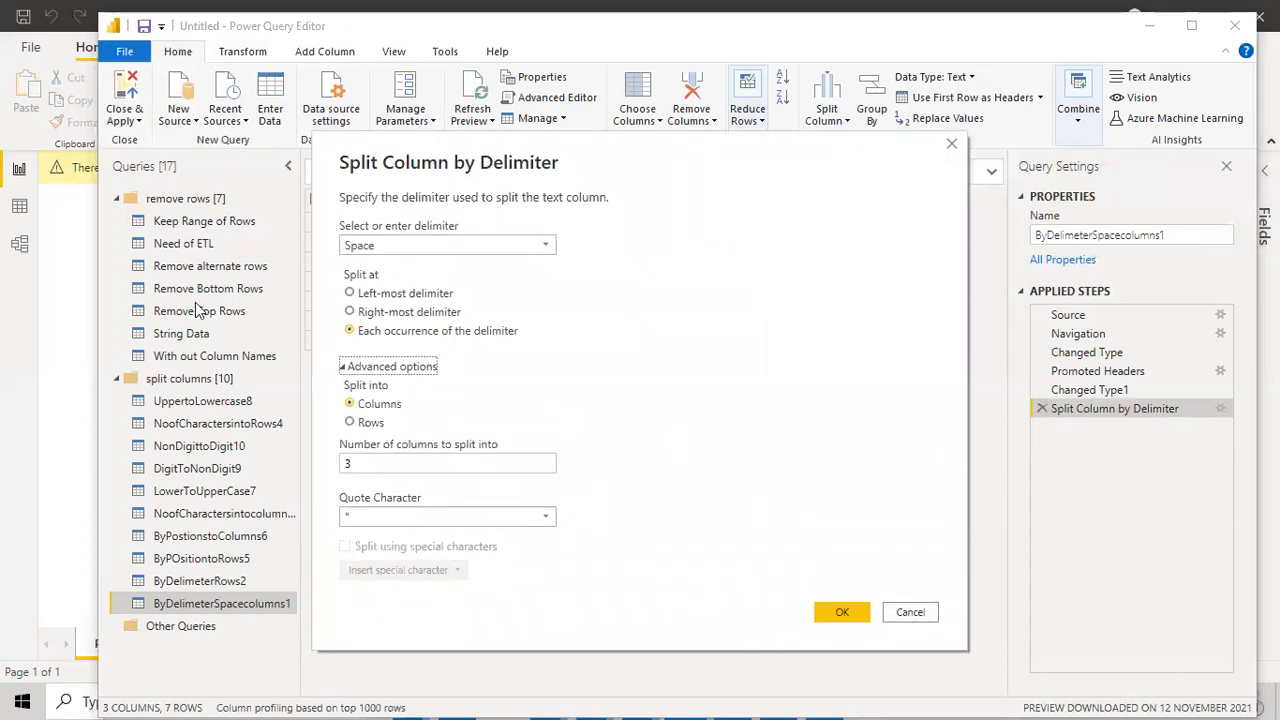
left_click(907, 615)
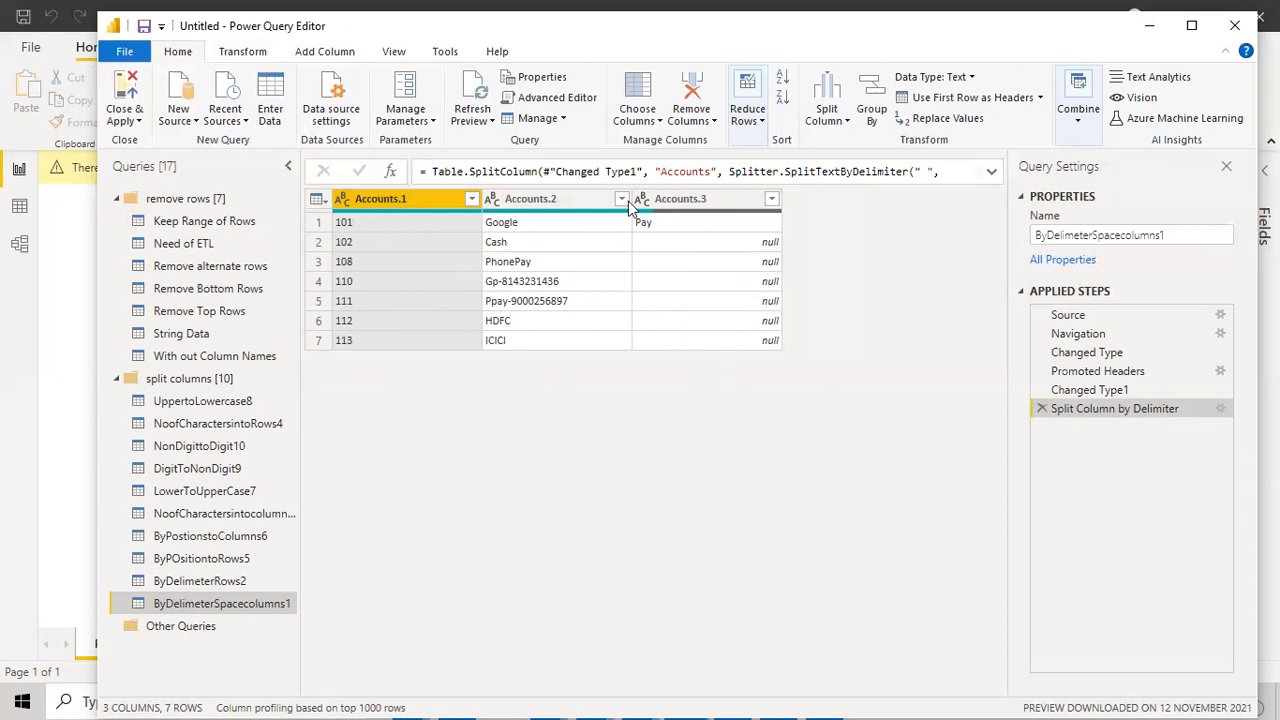
Promote the first row to headers in the ByDelimeterRows2 query
left_click(826, 112)
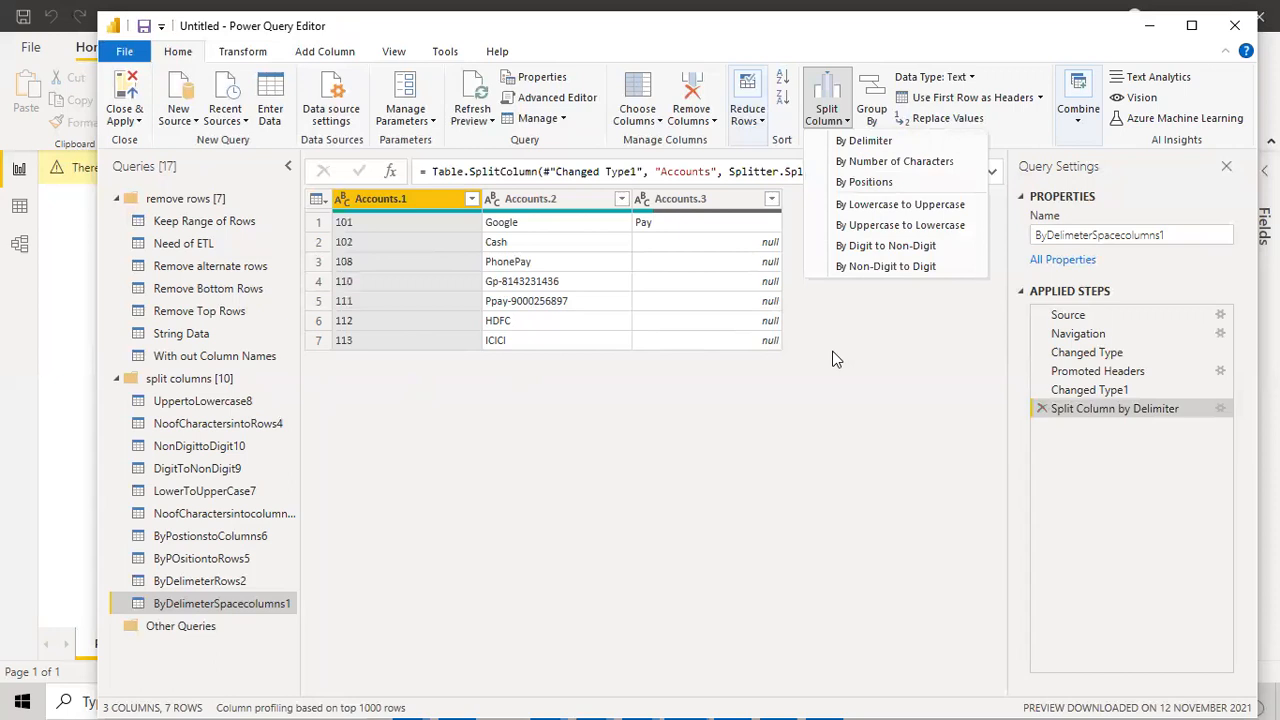
left_click(193, 587)
left_click(192, 585)
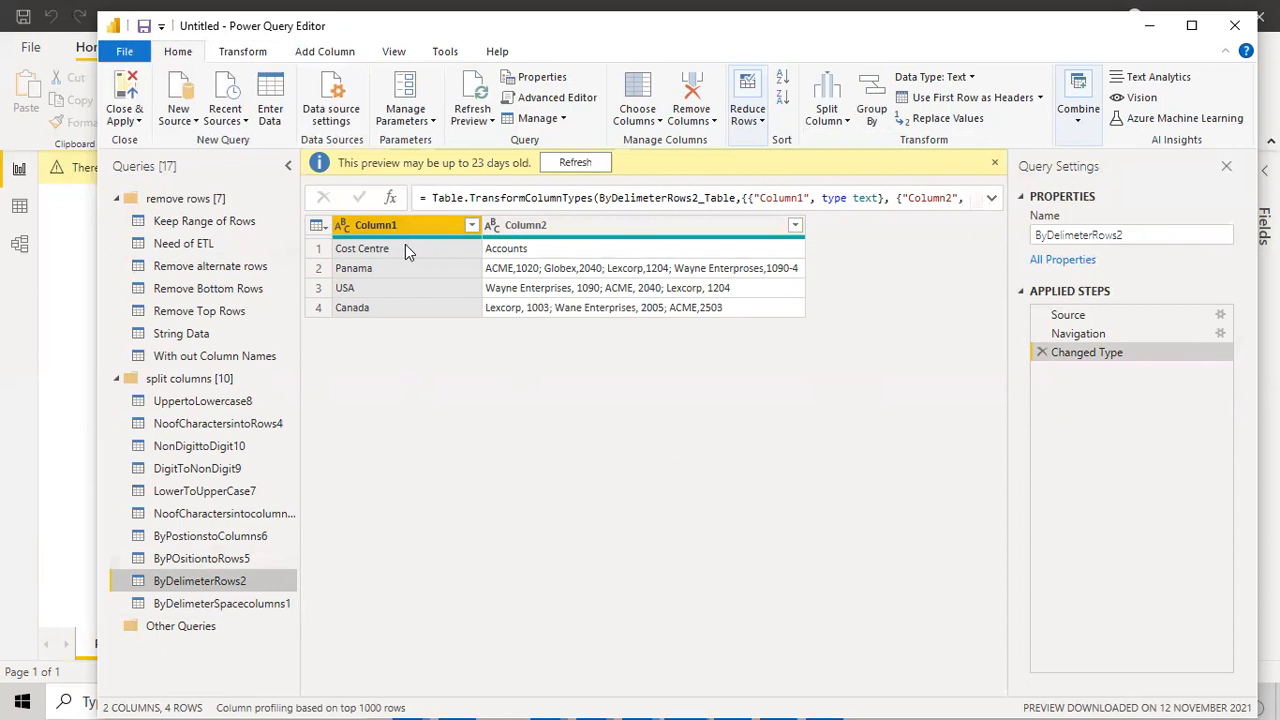
left_click(948, 97)
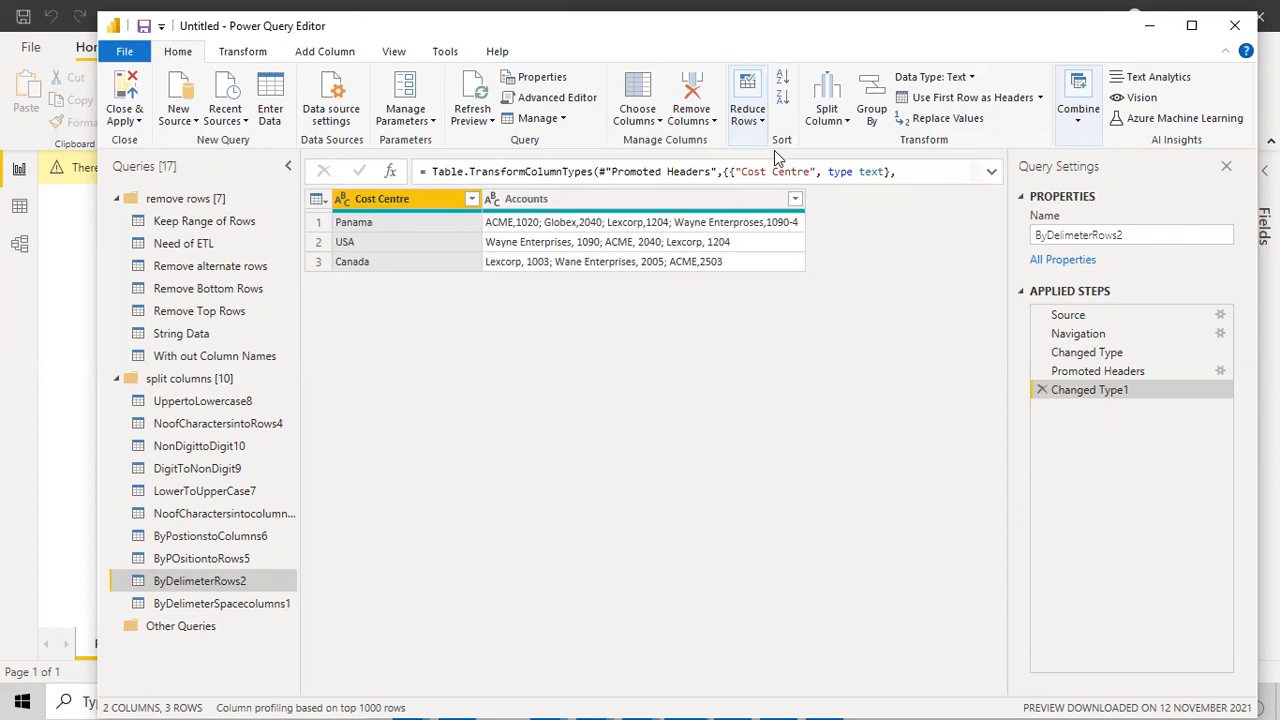
Try to split the Cost Centre column into rows at each occurrence of the semicolon delimiter
left_click(846, 125)
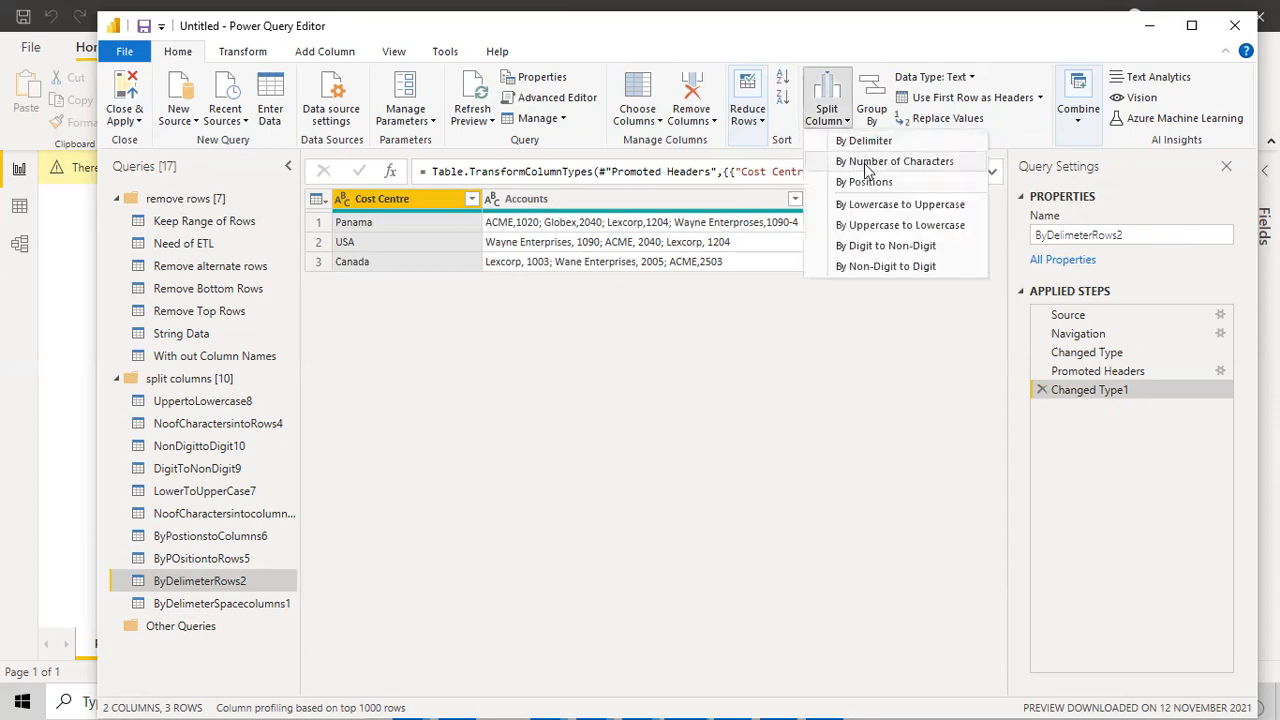
left_click(866, 141)
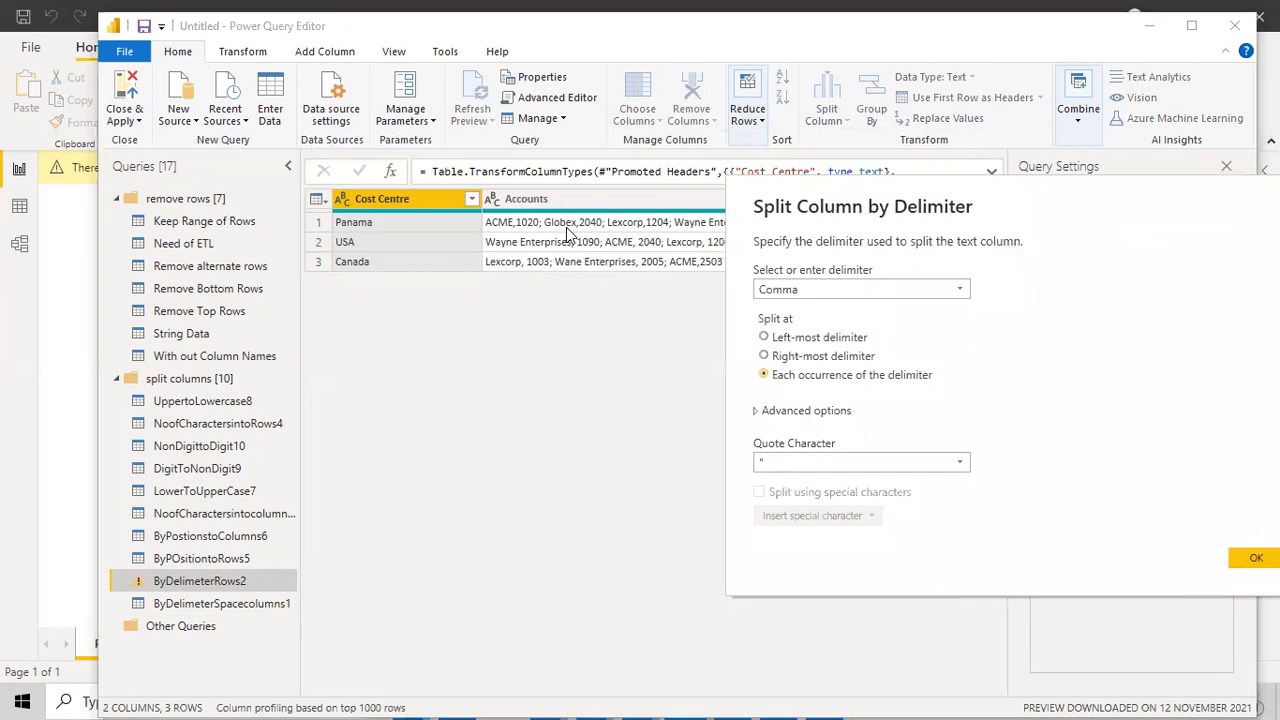
left_click(812, 289)
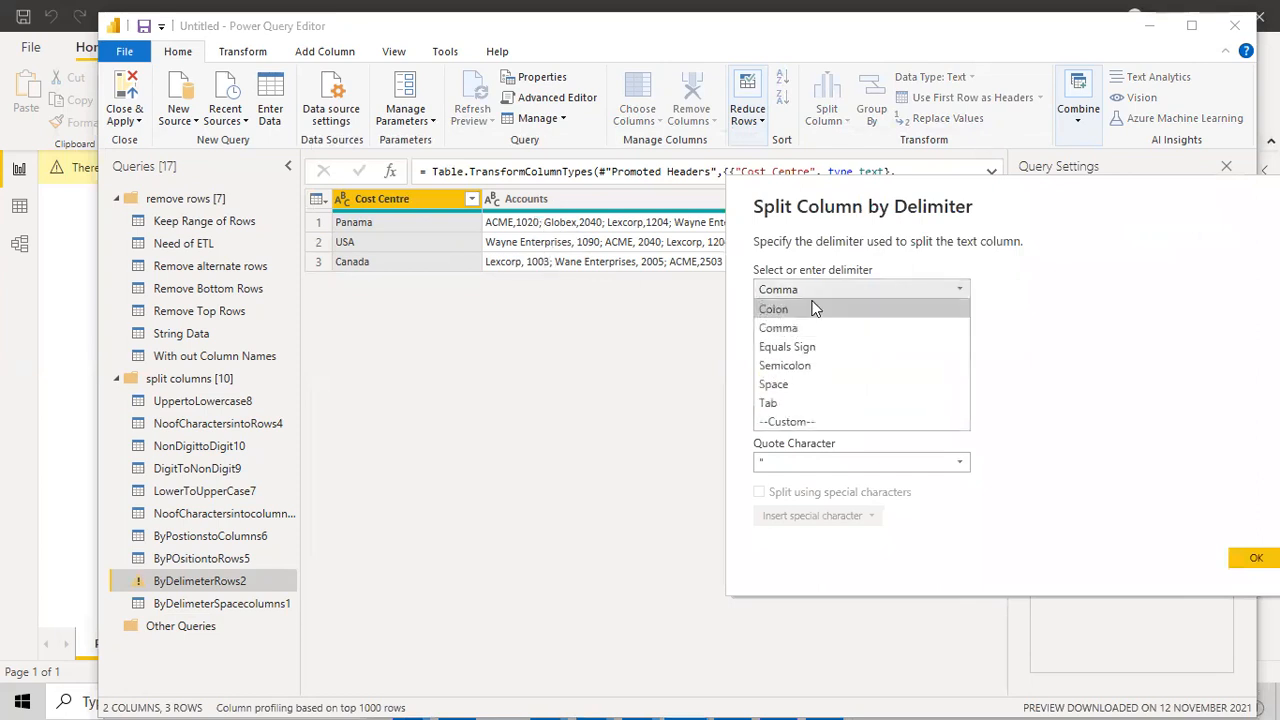
left_click(775, 365)
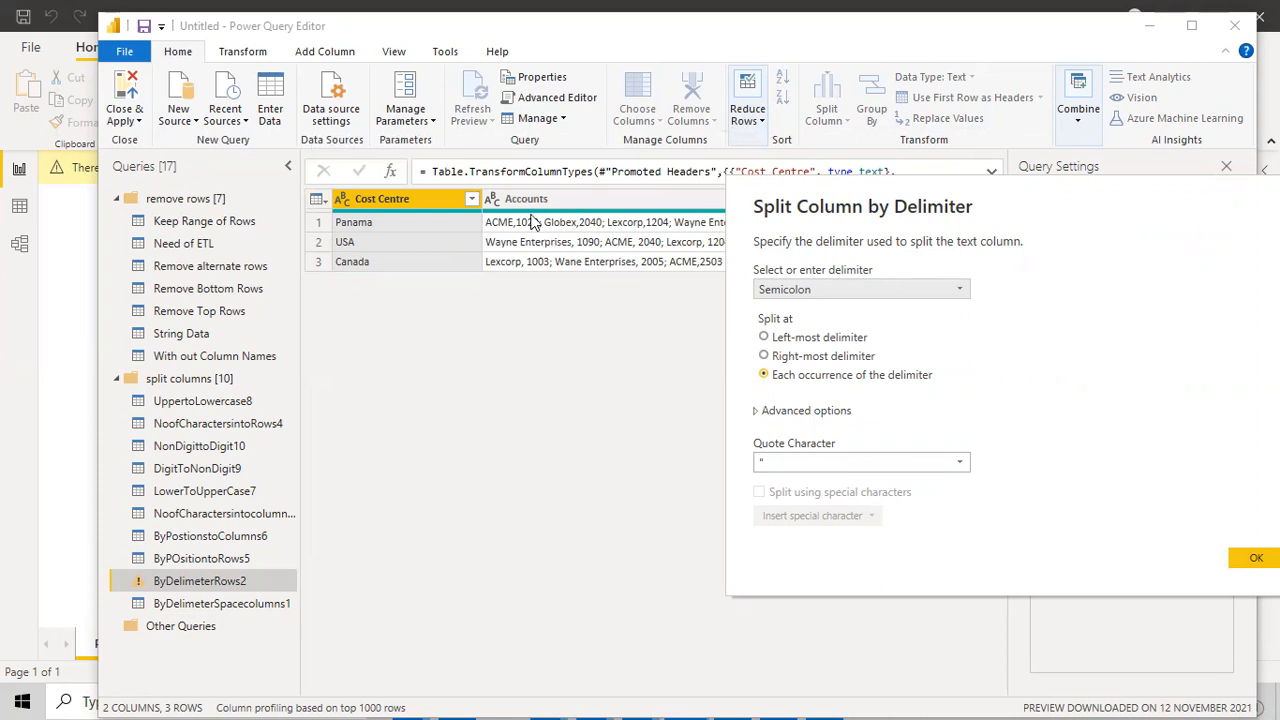
left_click(770, 413)
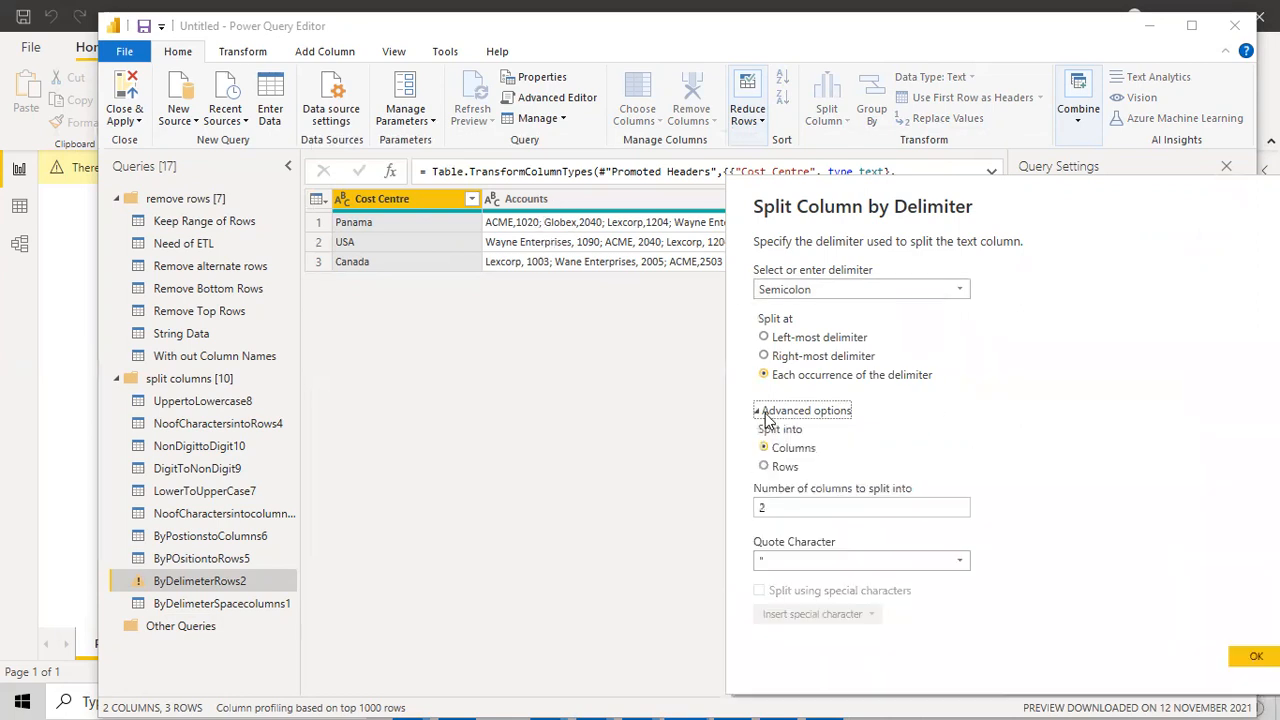
left_click(778, 467)
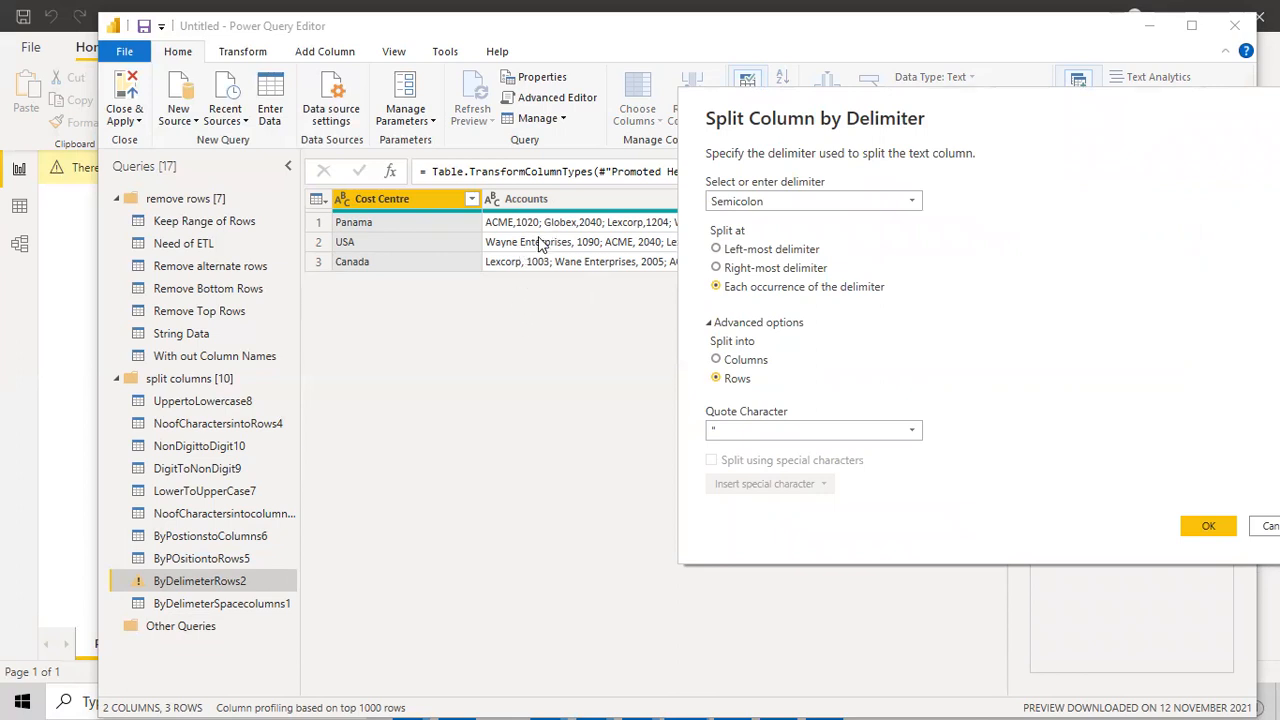
left_click_drag(1042, 139, 1162, 314)
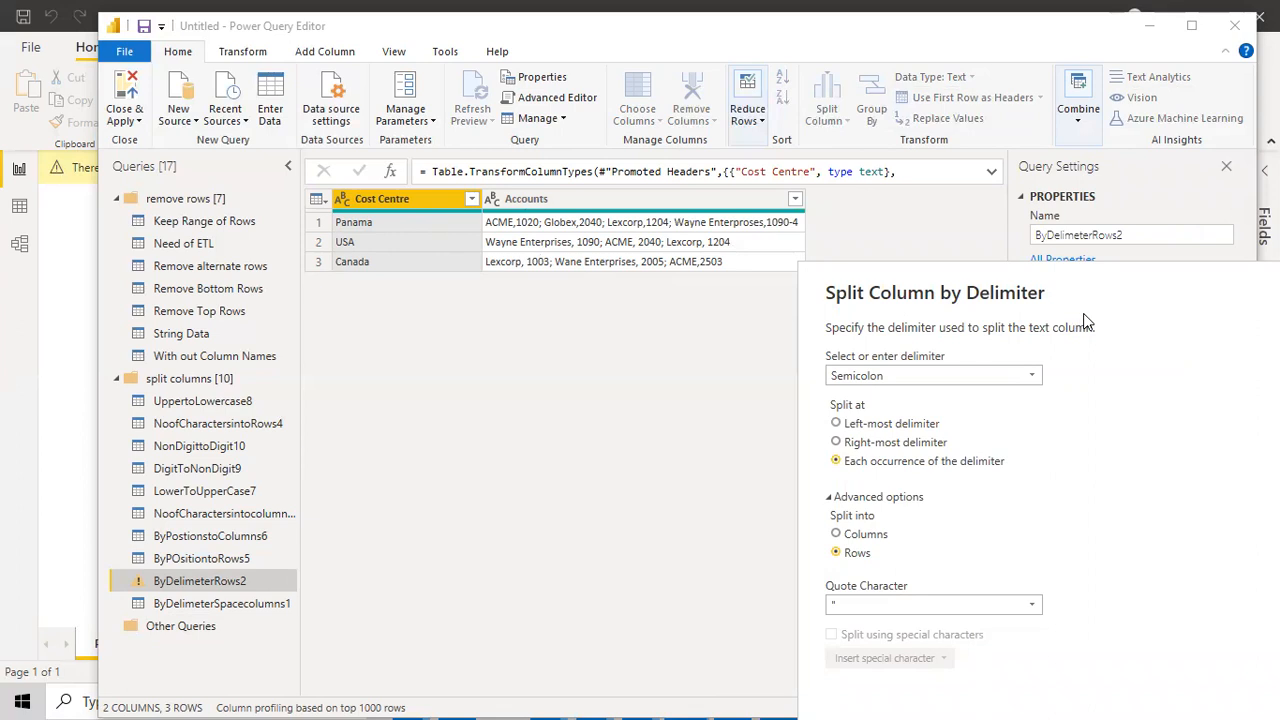
left_click_drag(1054, 291, 799, 124)
left_click(1072, 533)
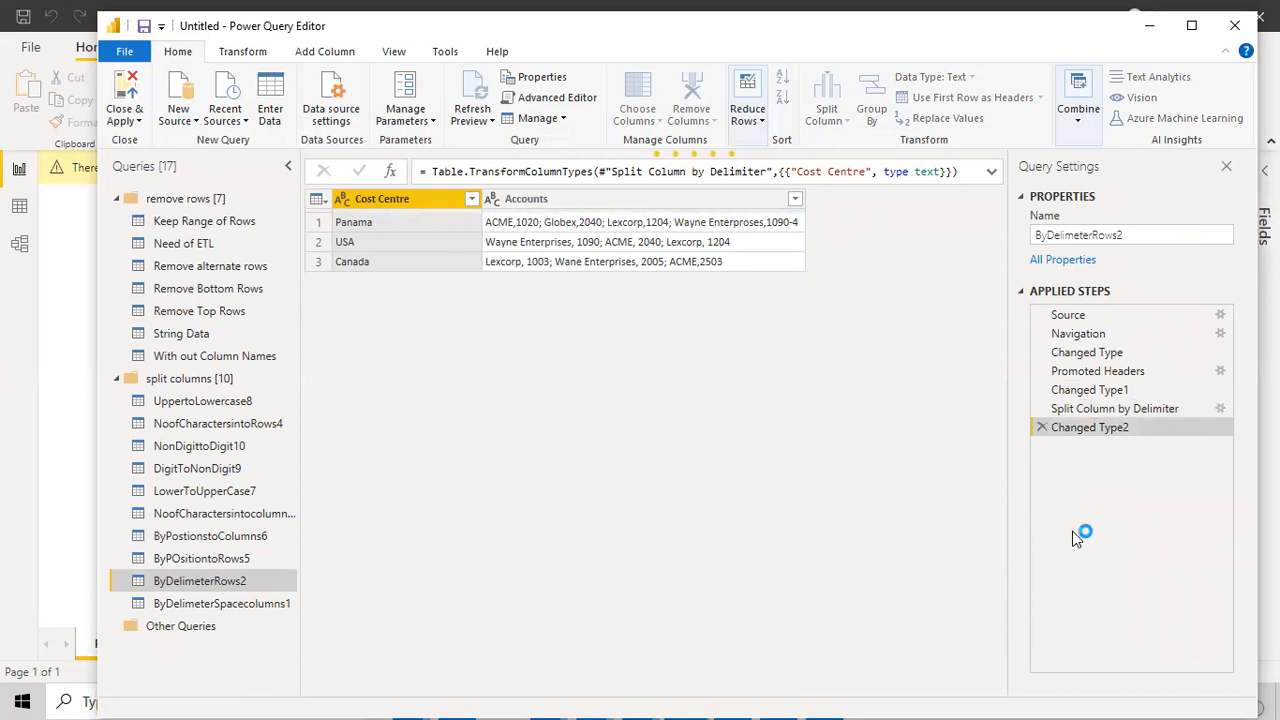
Recheck the Cost Centre split settings, and remove the Changed Type2 and Split Column by Delimiter steps
left_click(1041, 427)
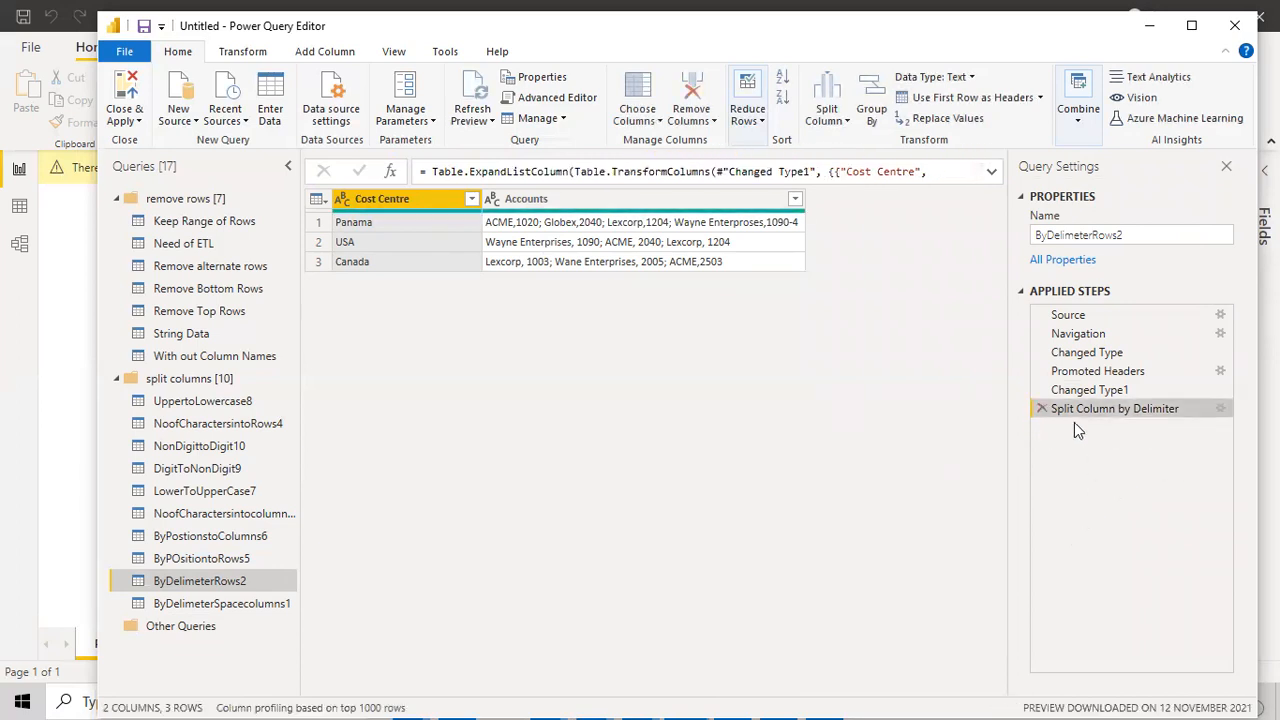
left_click(527, 200)
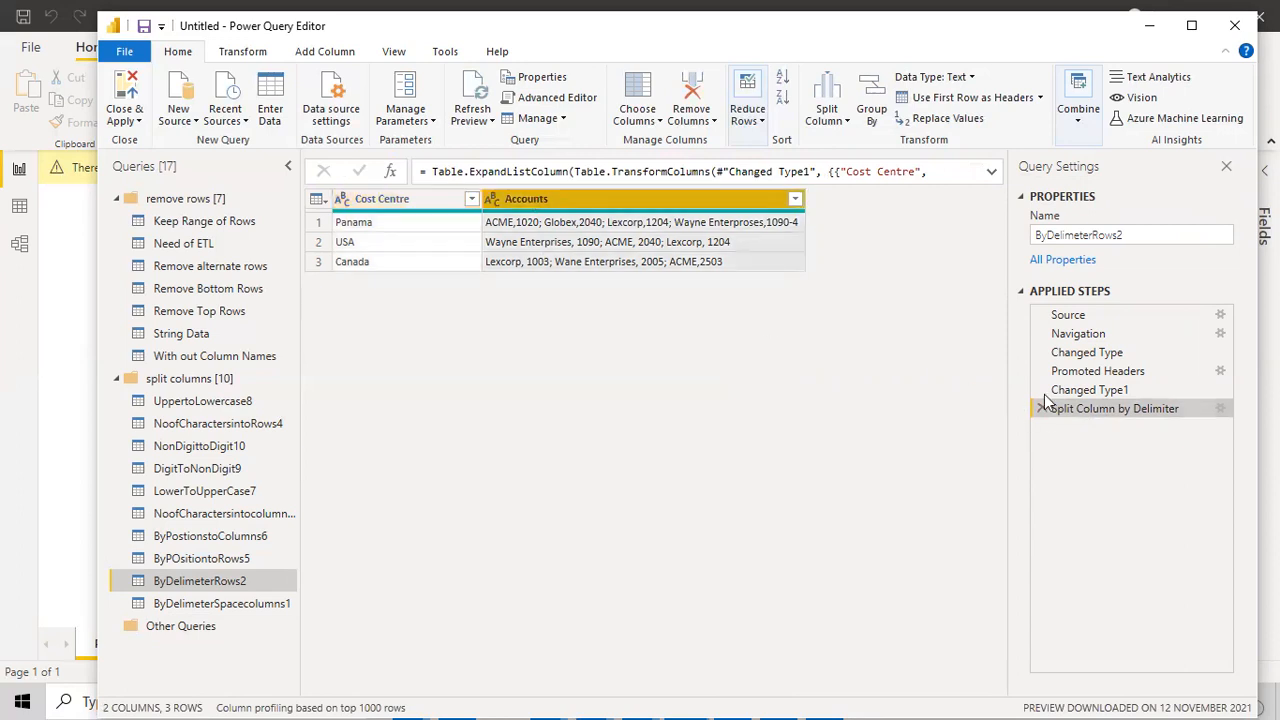
left_click(1220, 409)
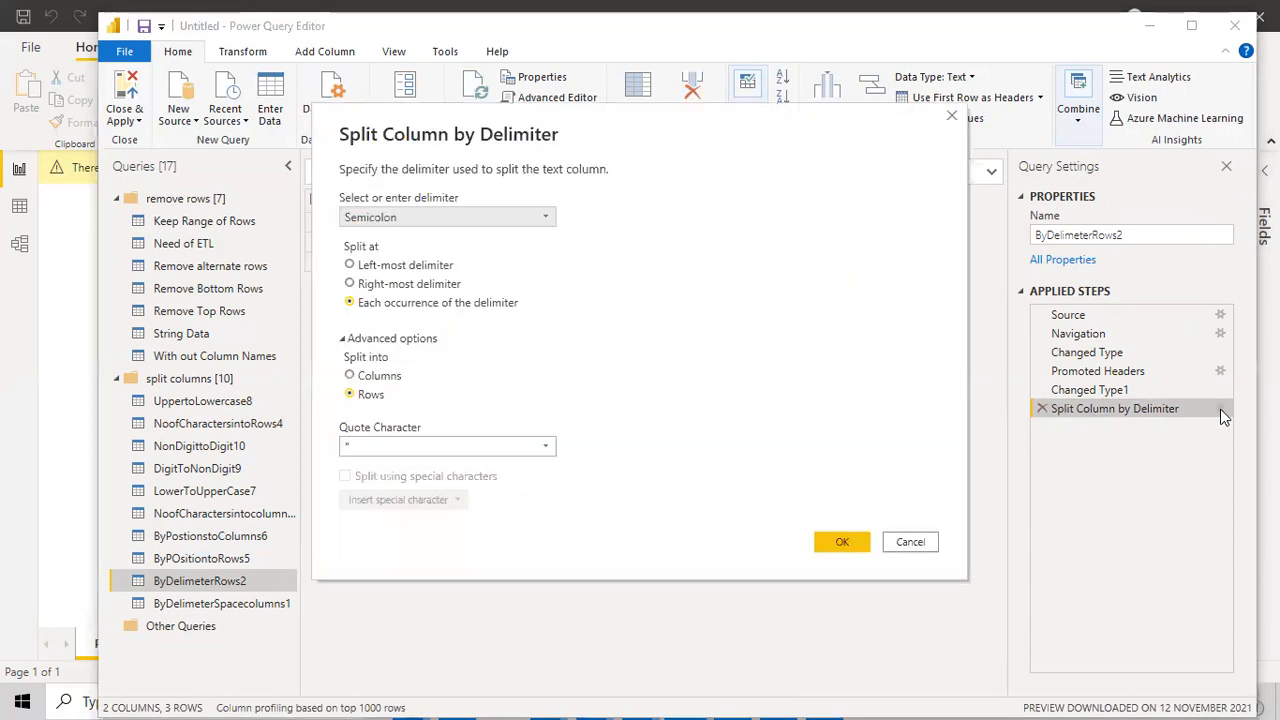
left_click(838, 548)
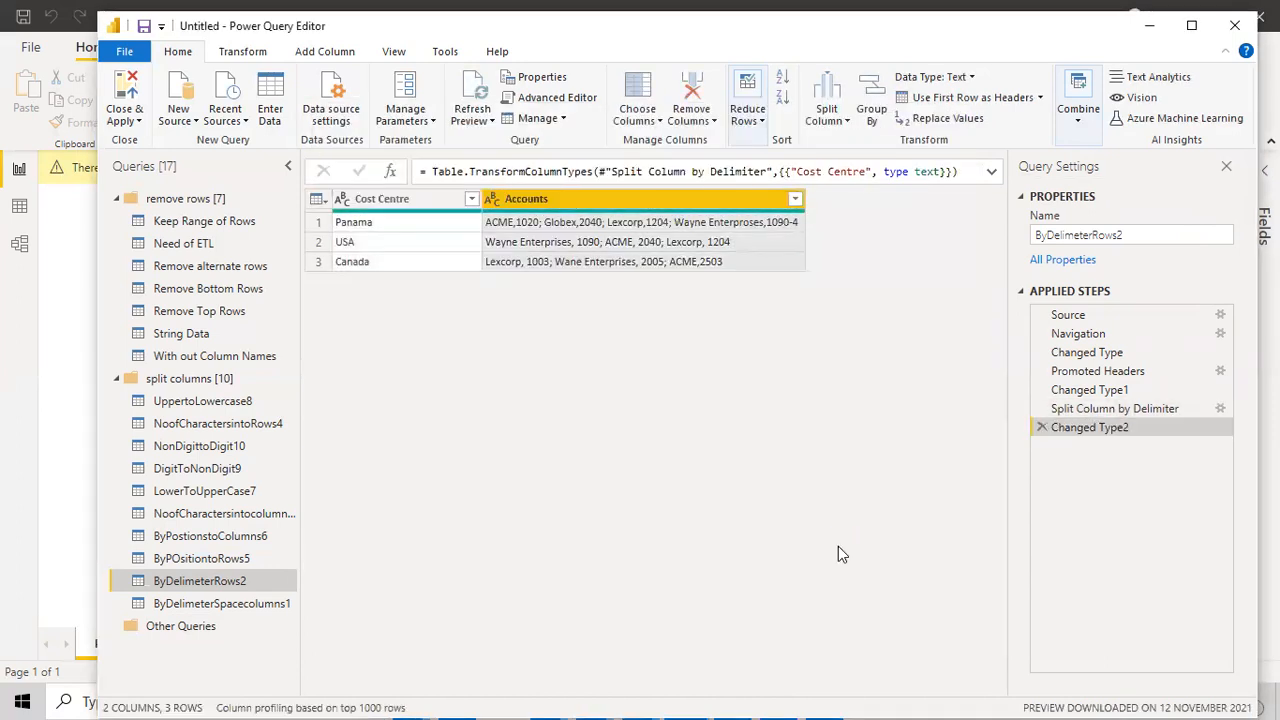
left_click(1042, 425)
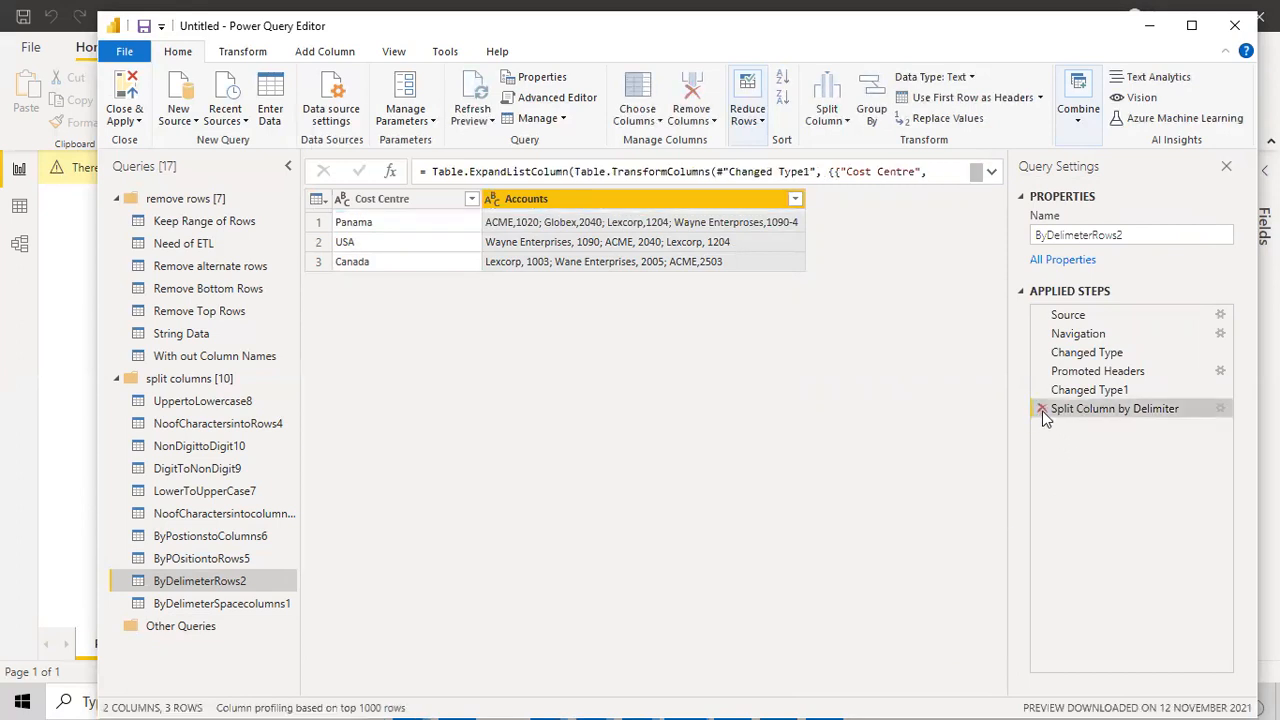
left_click(1042, 408)
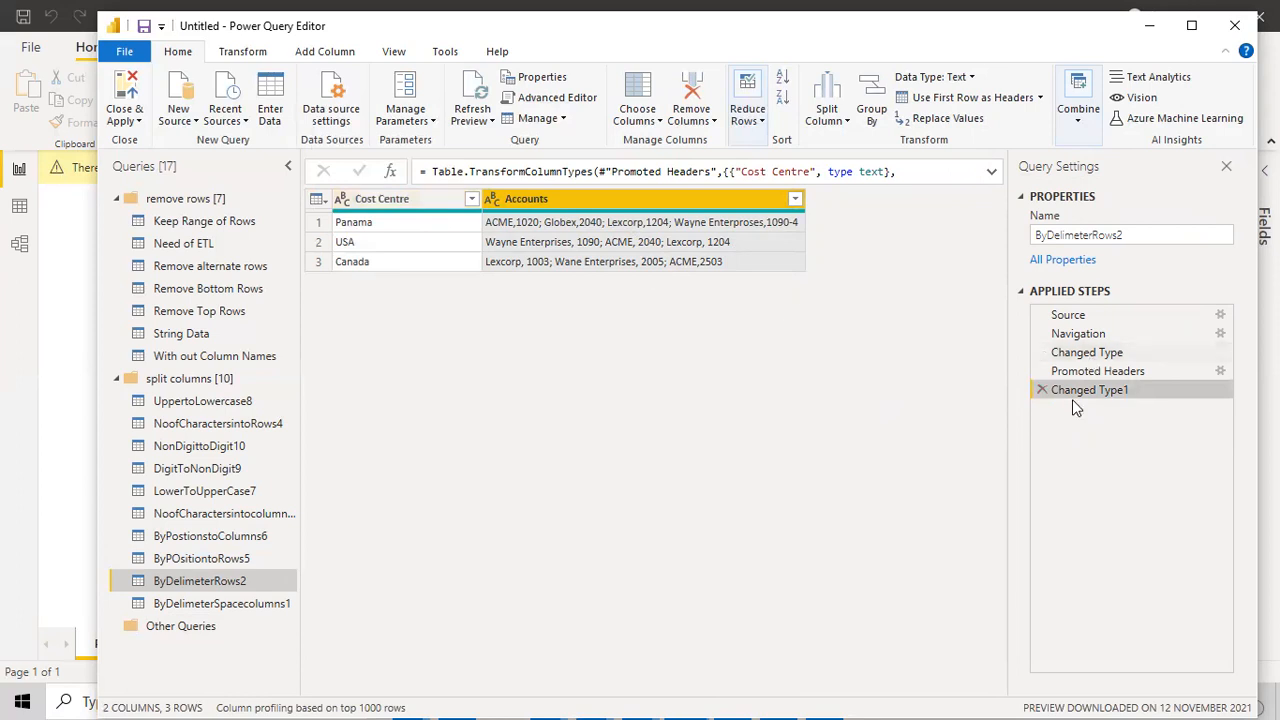
Split the Accounts column into rows at each occurrence of the semicolon delimiter
double_click(560, 200)
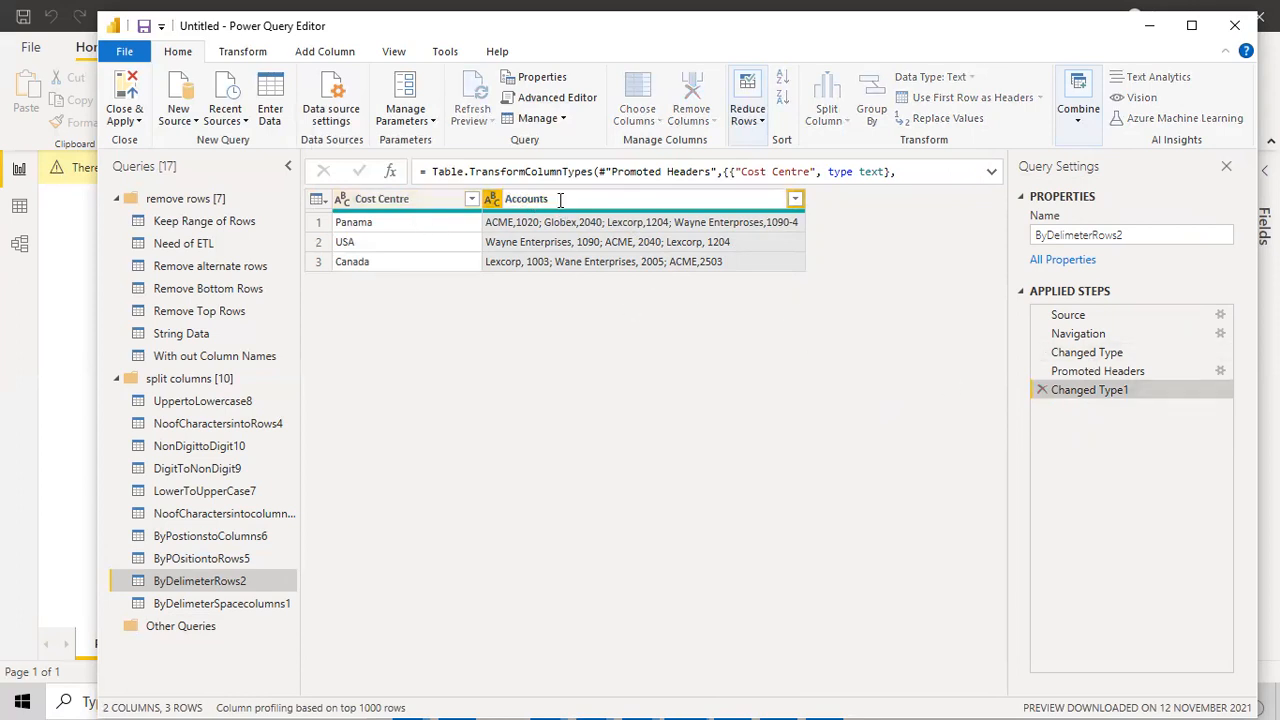
left_click(821, 338)
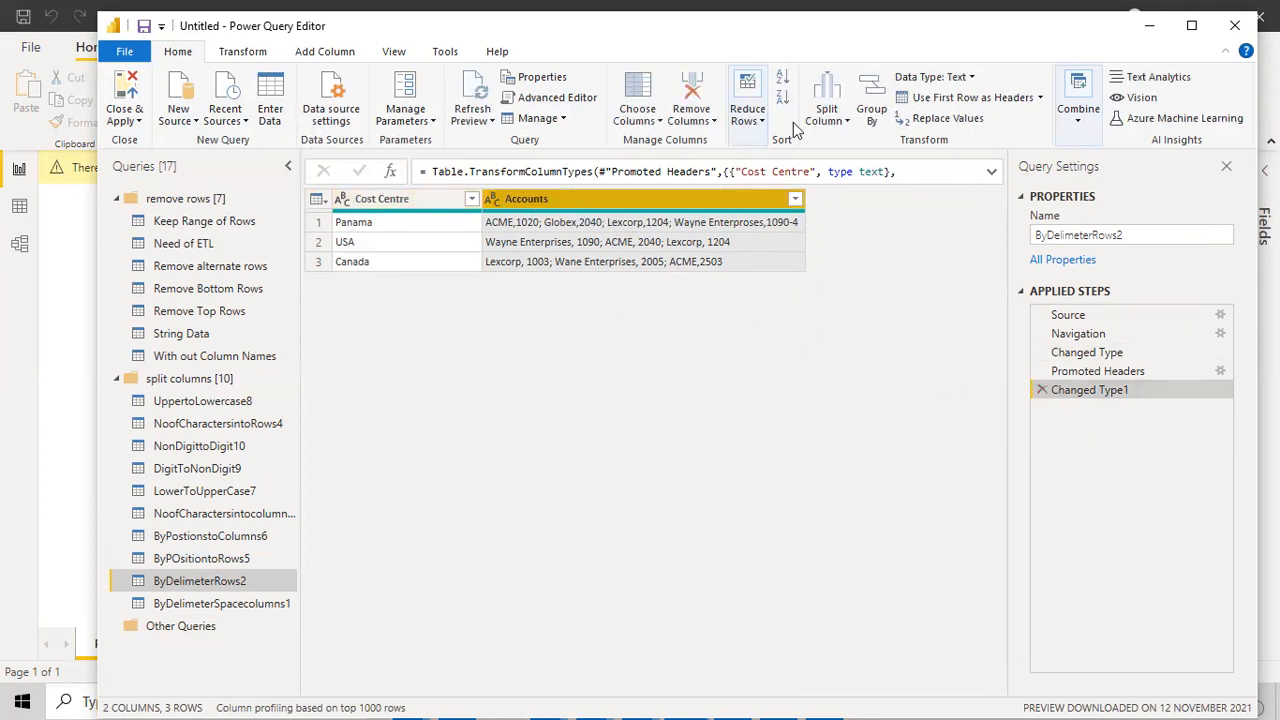
left_click(846, 121)
left_click(850, 141)
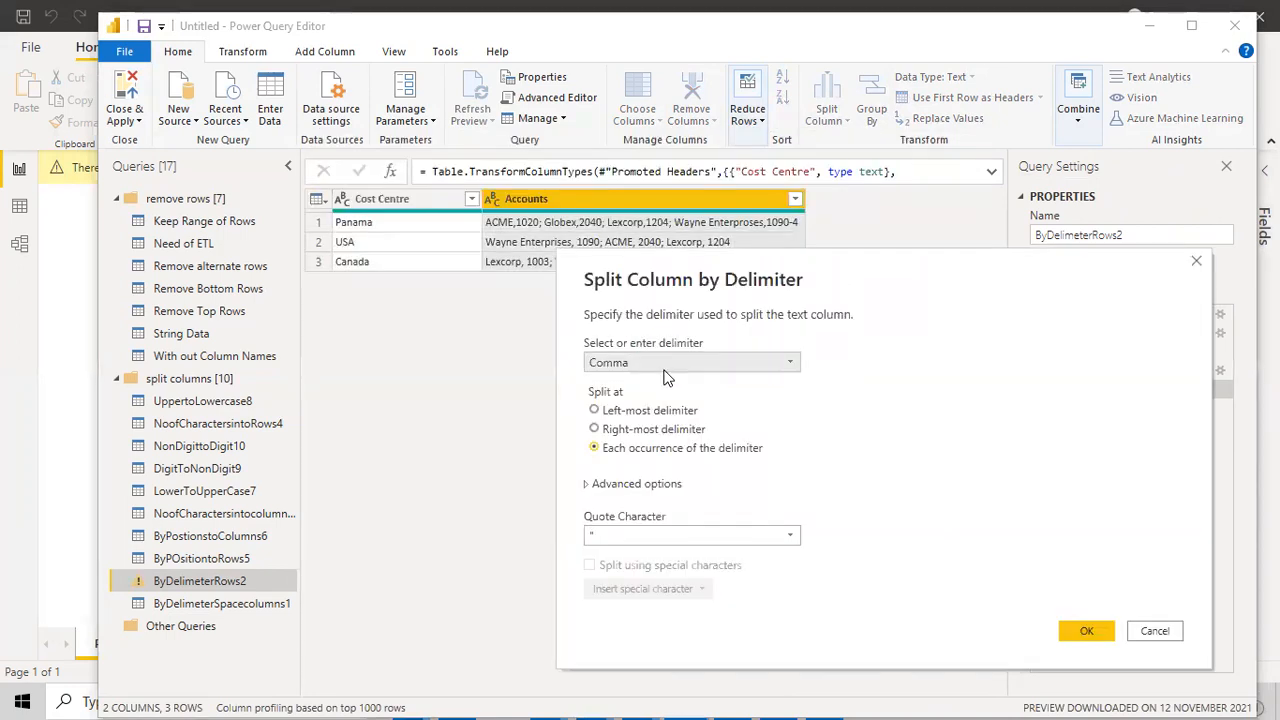
left_click(652, 365)
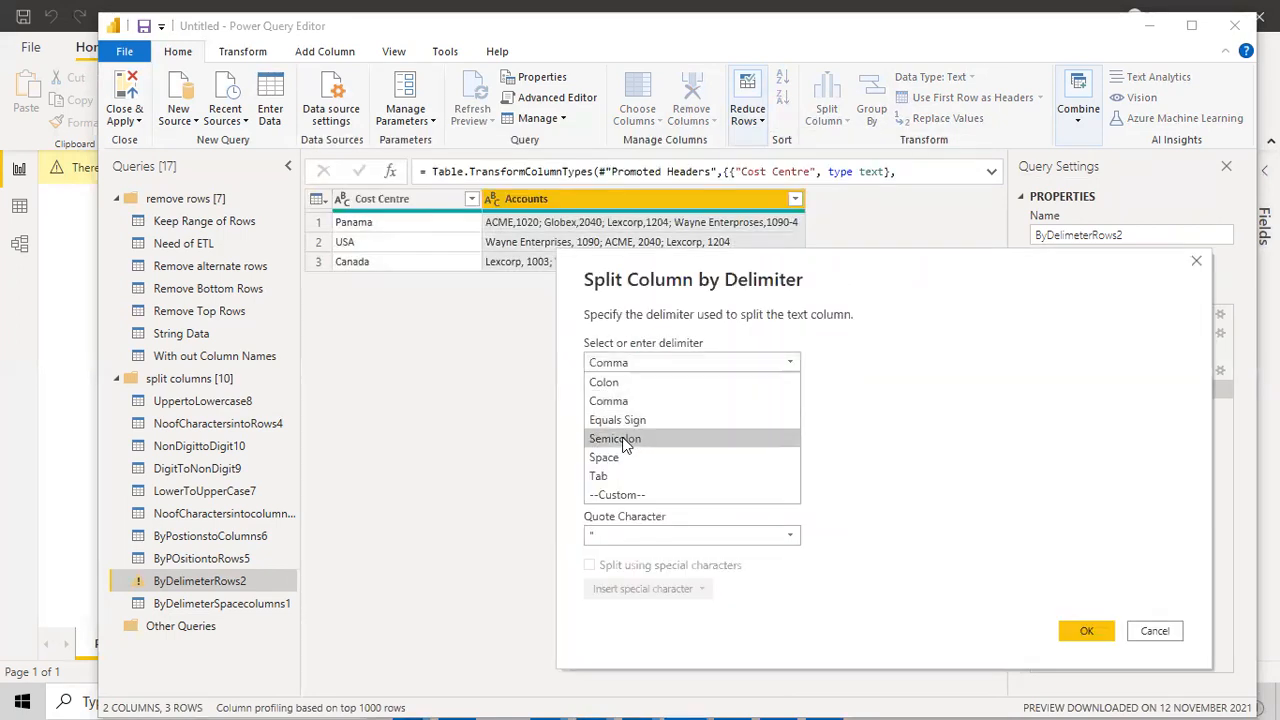
left_click(624, 446)
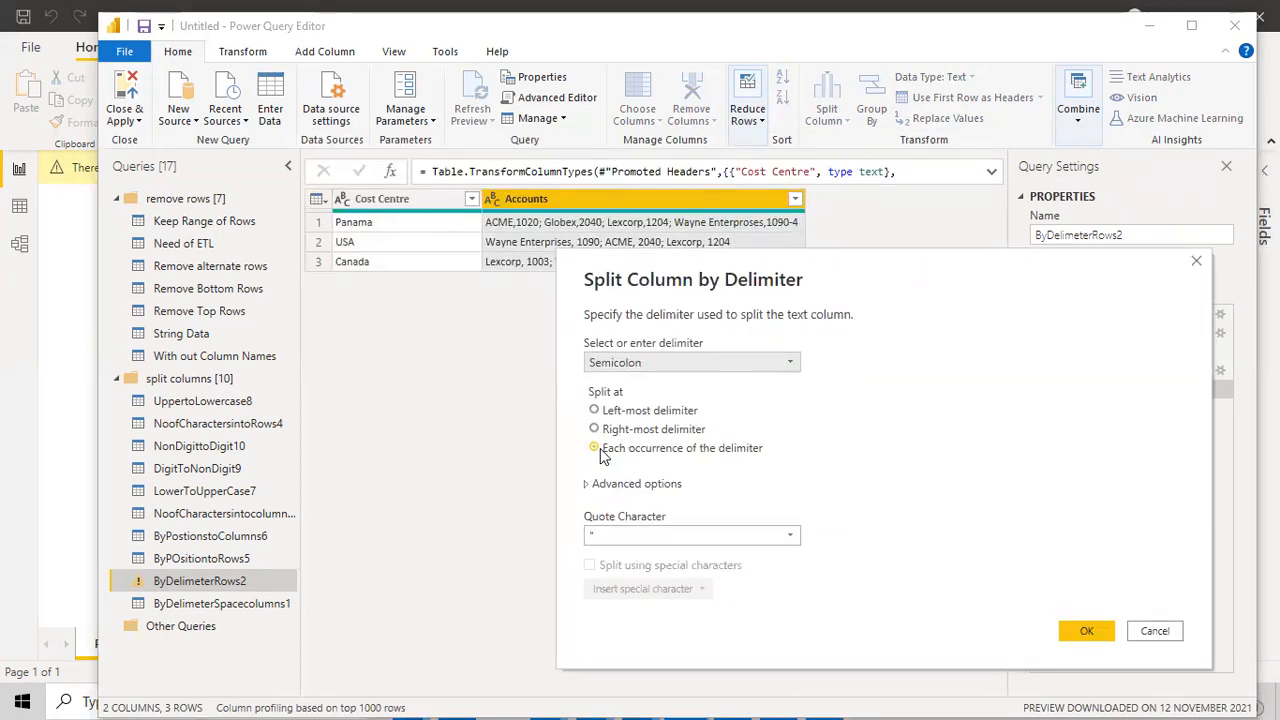
left_click(588, 484)
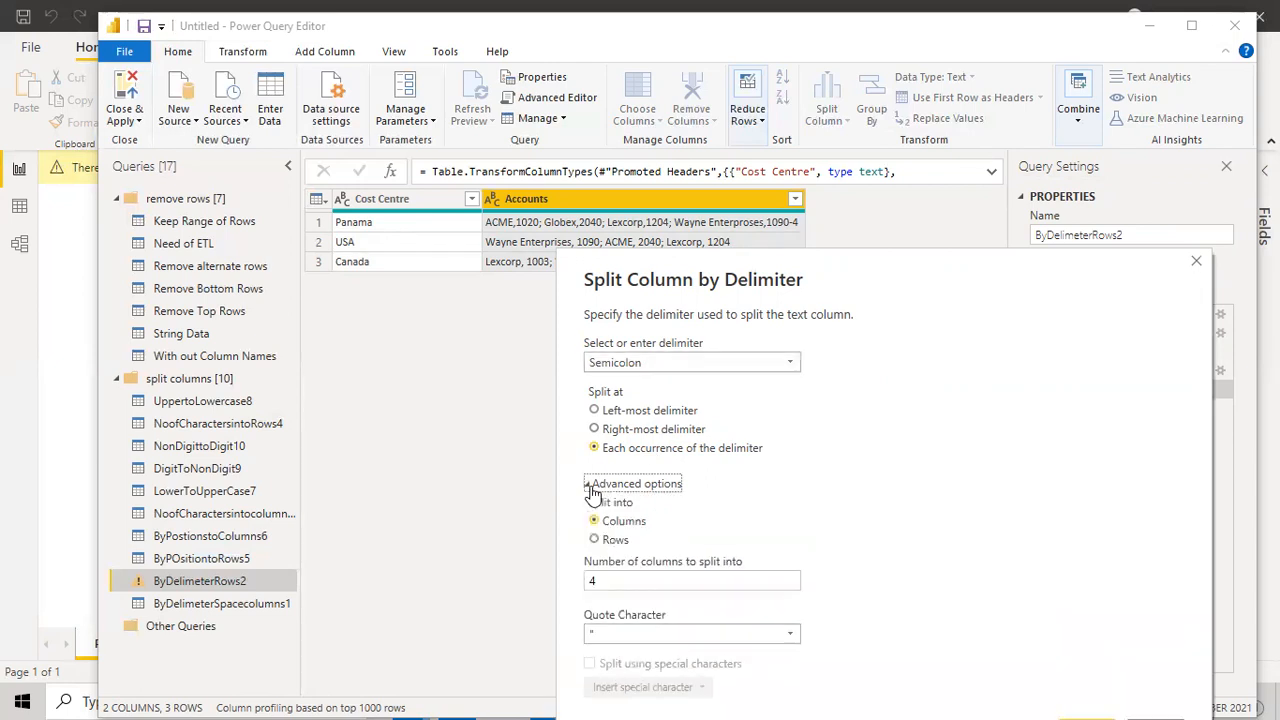
left_click(596, 540)
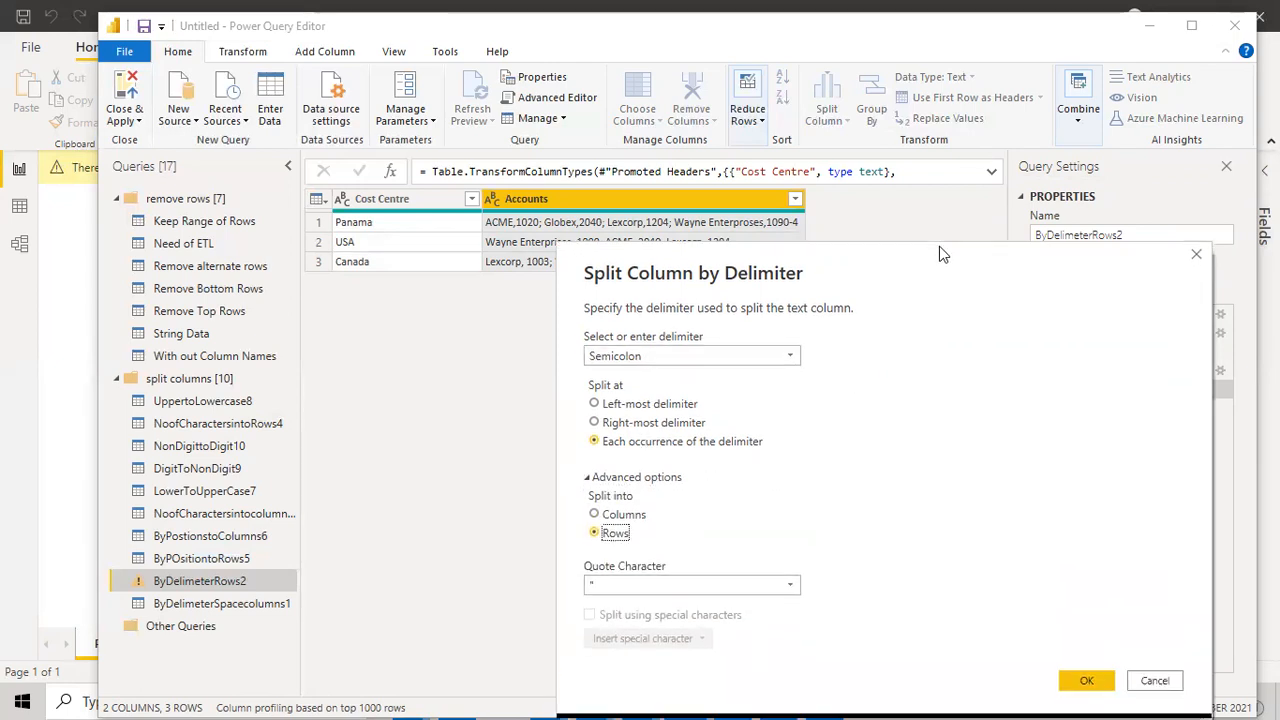
left_click(1085, 522)
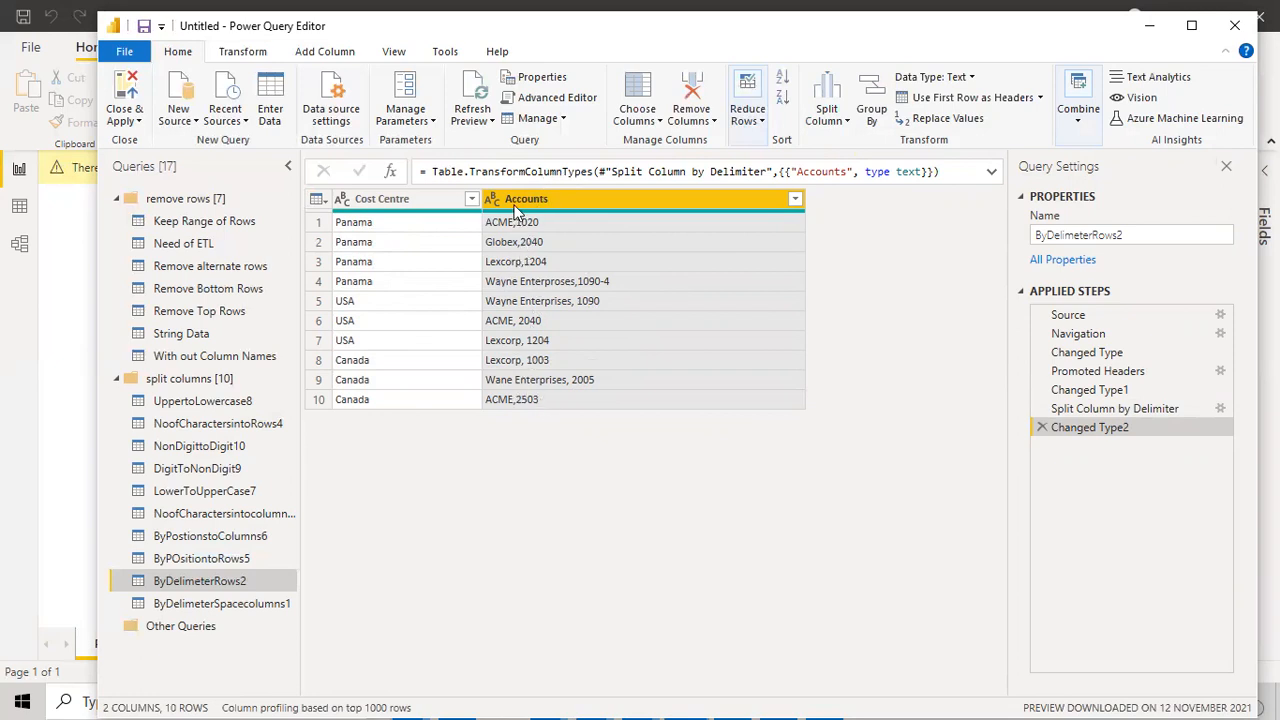
Split the Accounts column at the left-most comma delimiter
left_click(847, 116)
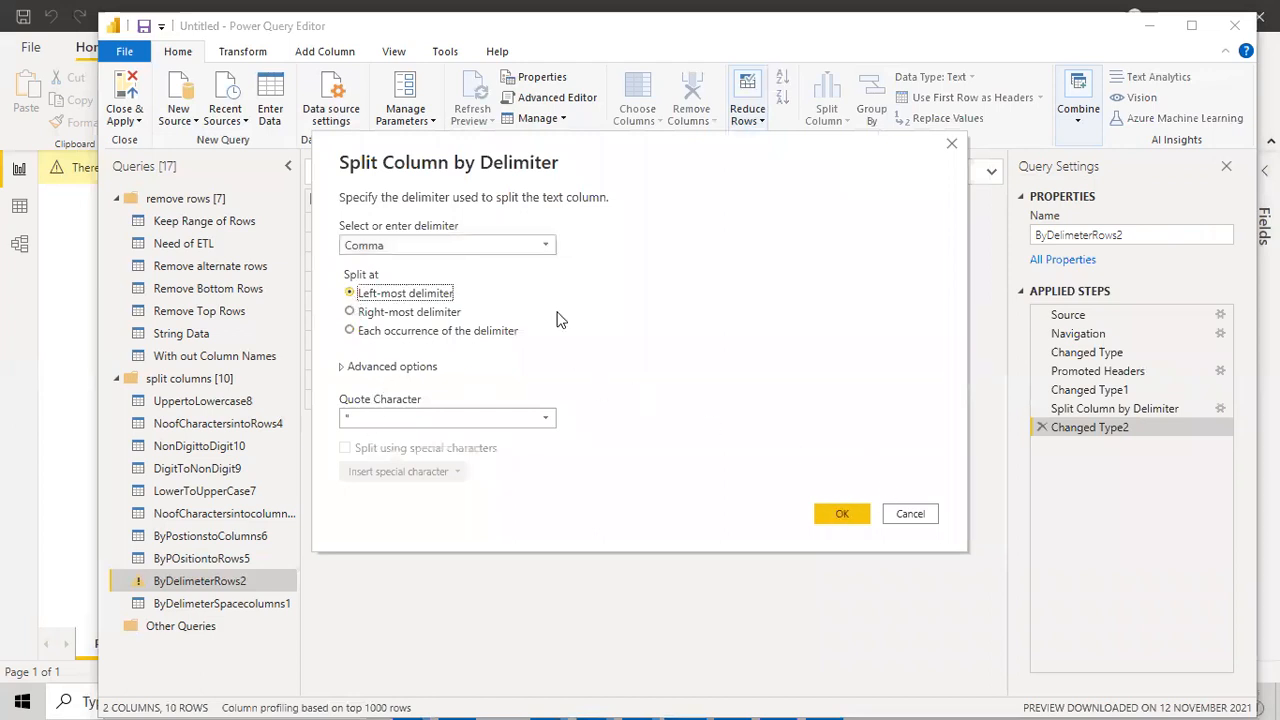
key("Return")
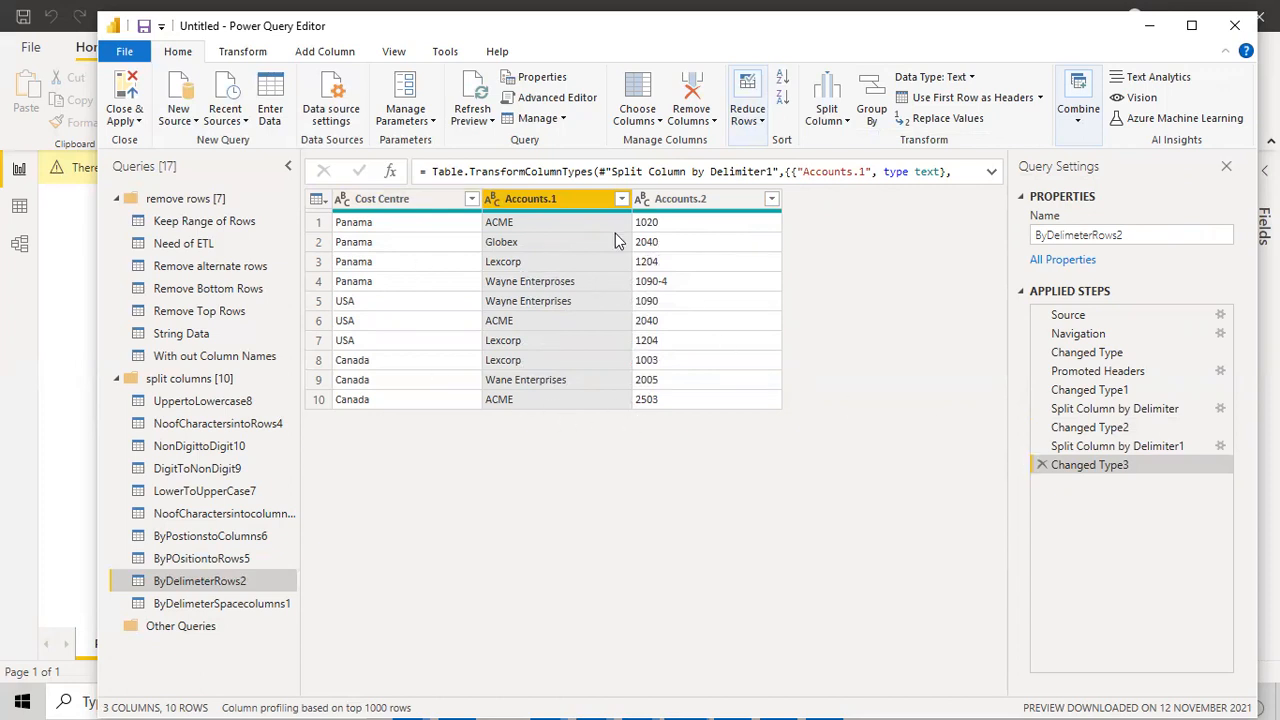
Compare the ByDelimeterRows2 table at the Changed Type1 step with the table at the Changed Type3 step
left_click(1075, 395)
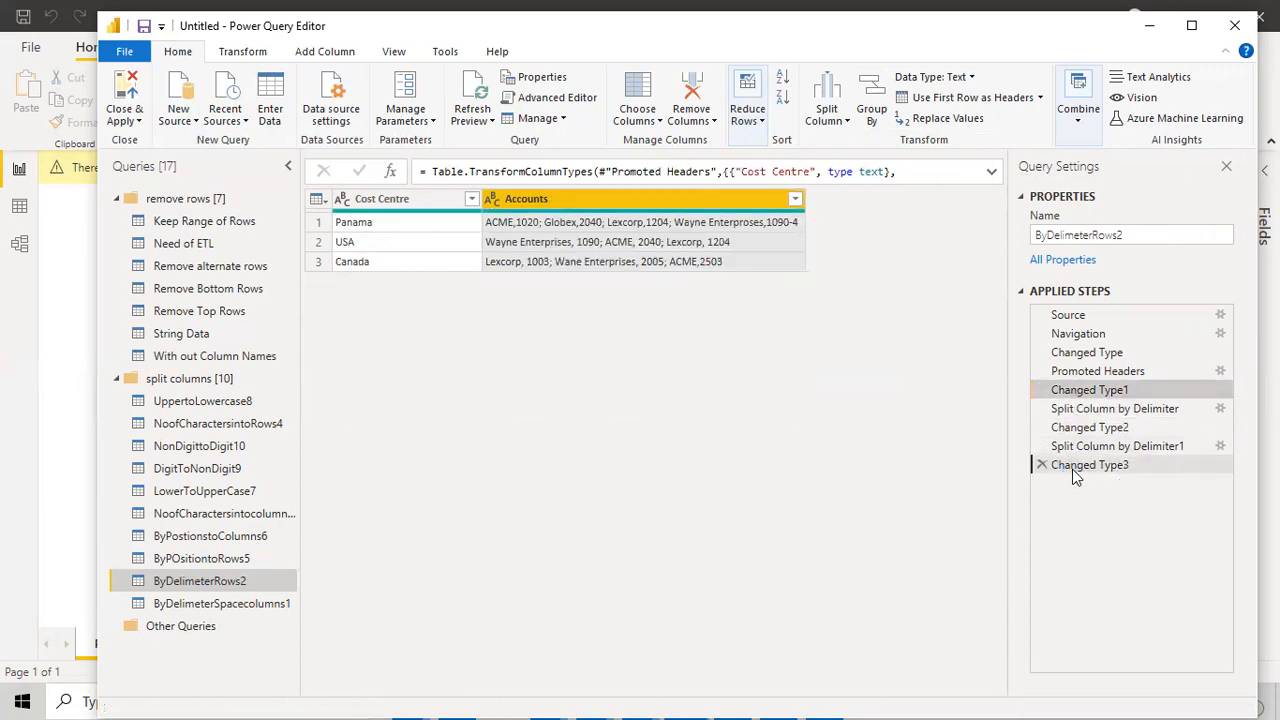
left_click(1073, 473)
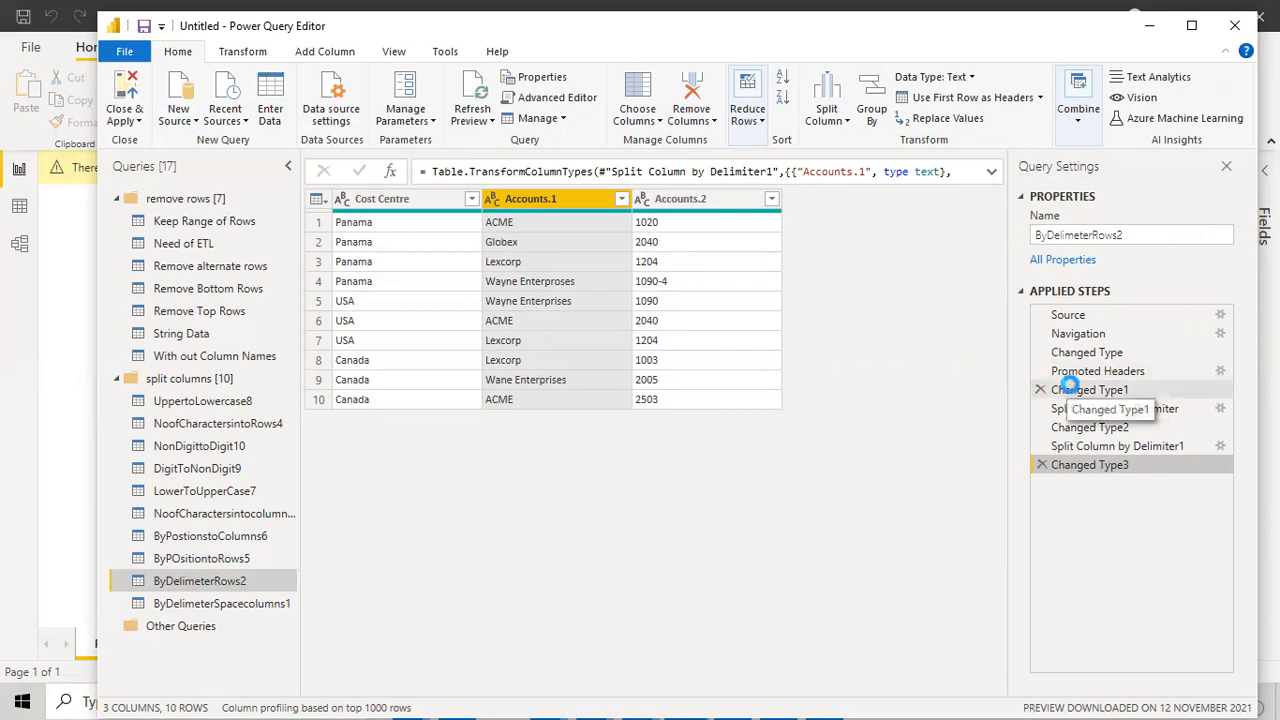
left_click(1072, 390)
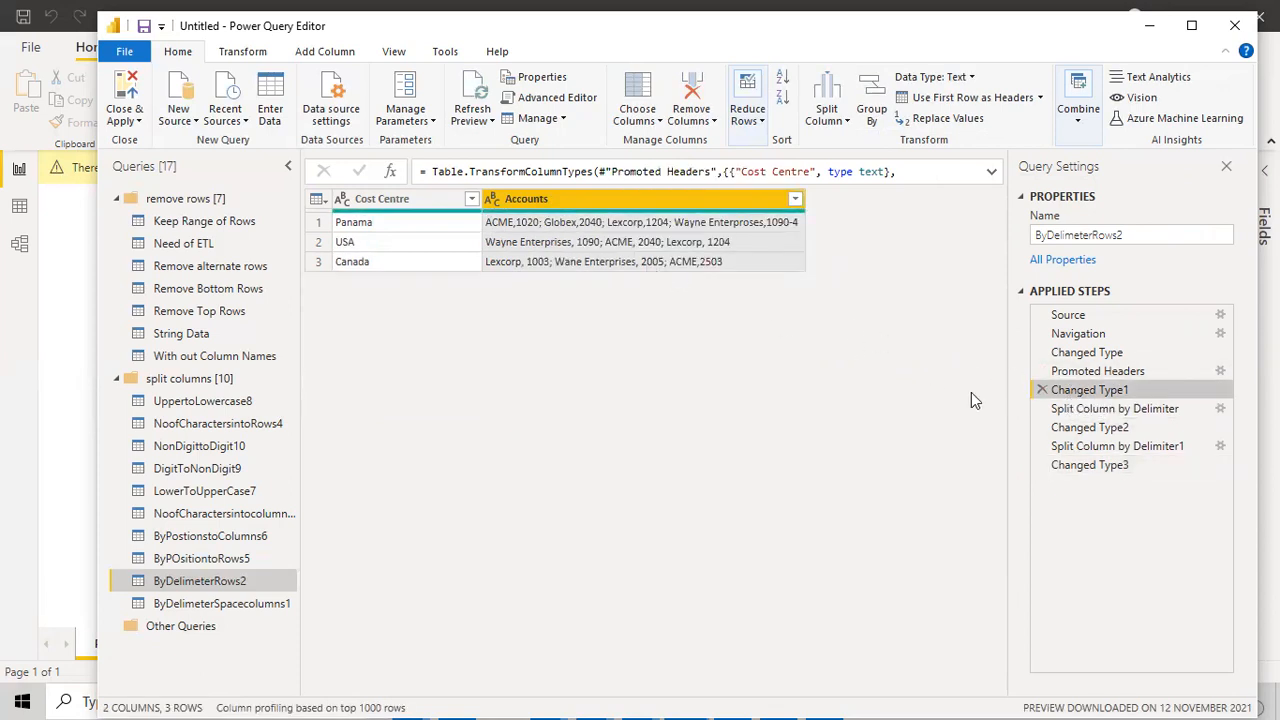
left_click(1086, 467)
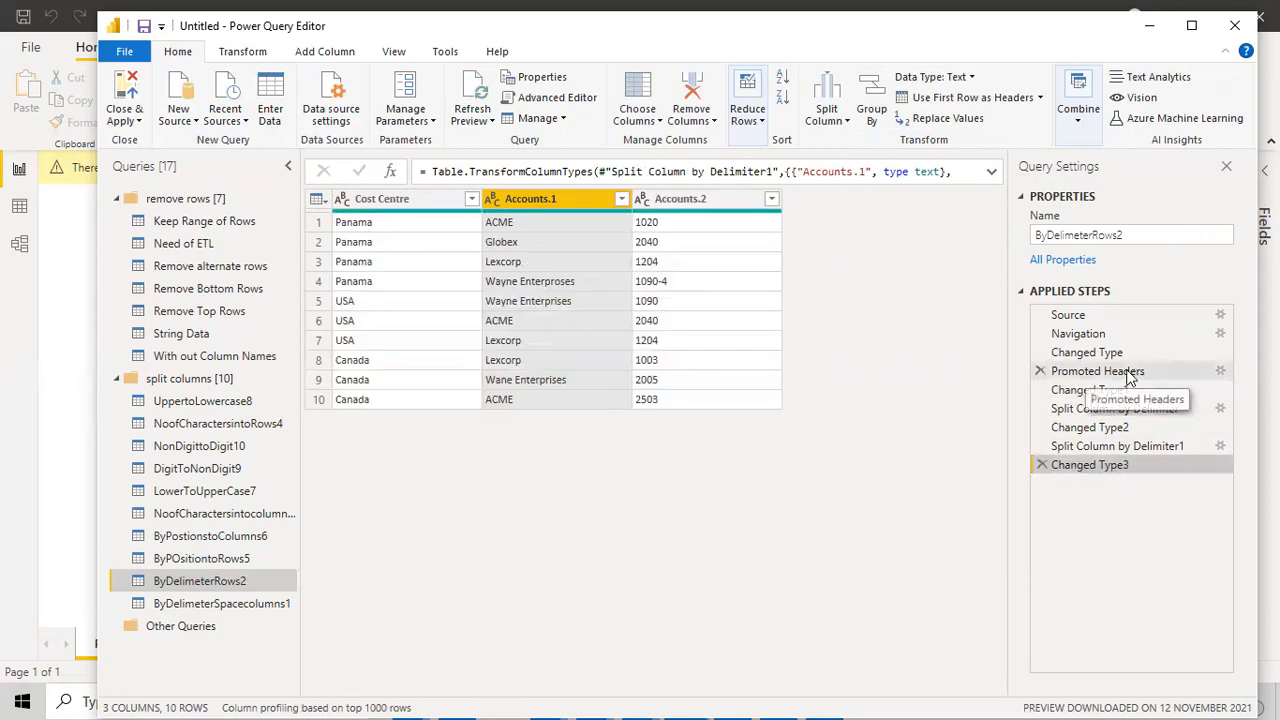
left_click(1070, 390)
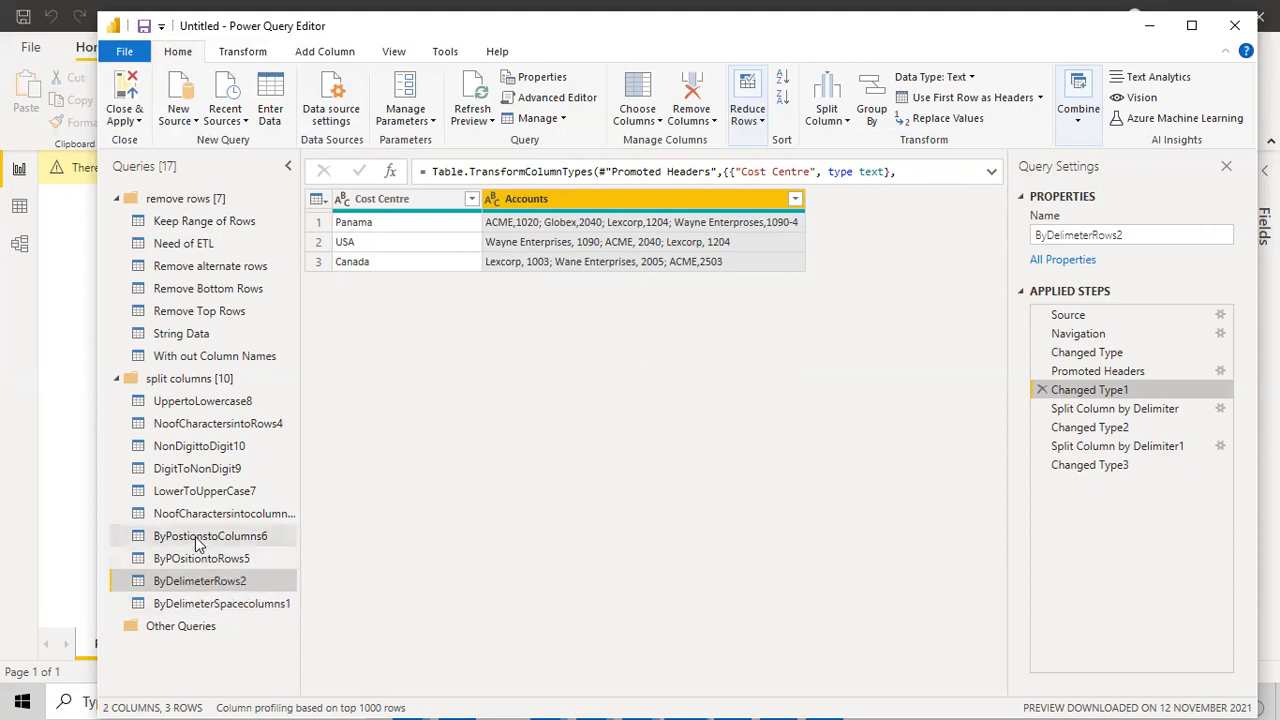
Promote the first row to headers in the NoofCharactersintocolumns3 query
left_click(828, 112)
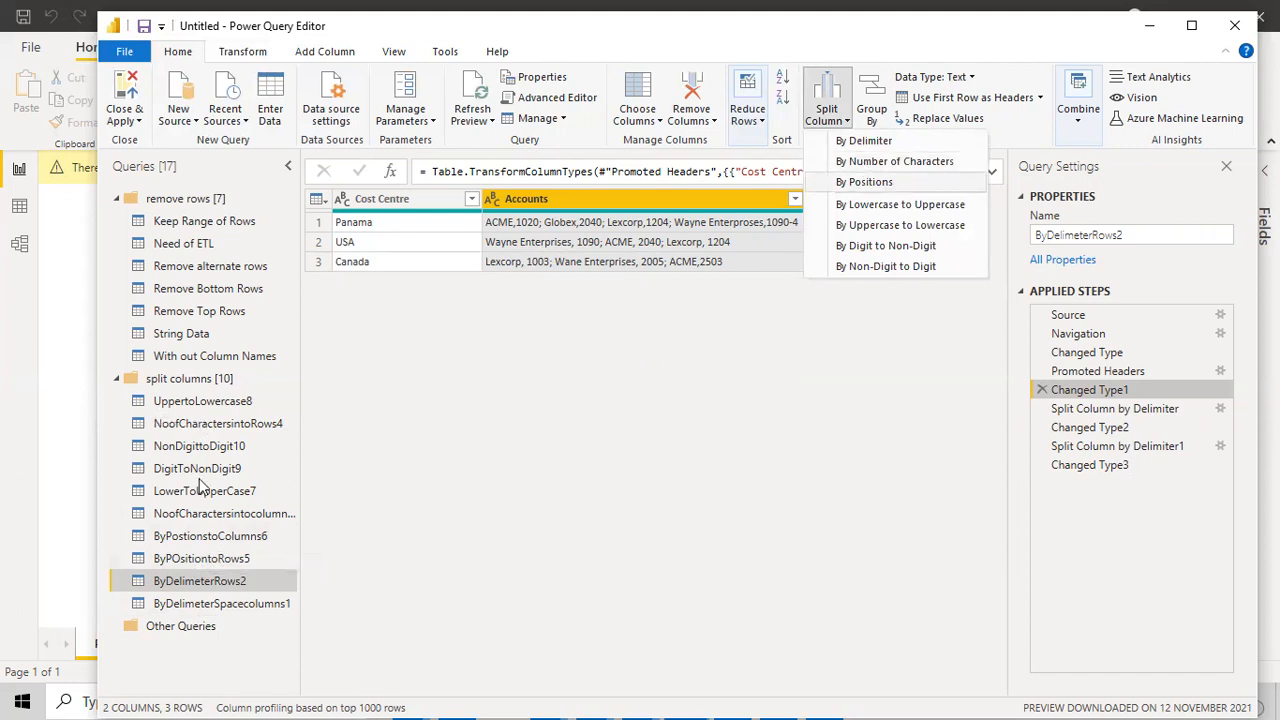
left_click(170, 518)
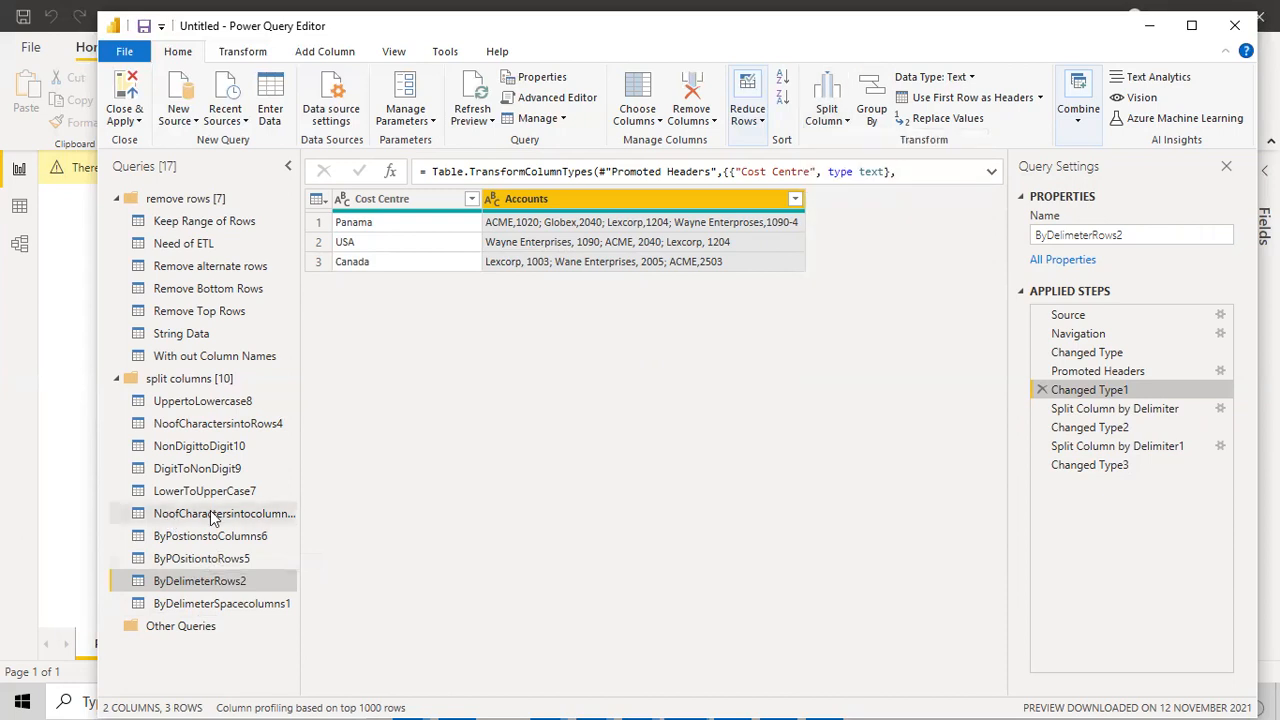
left_click(213, 517)
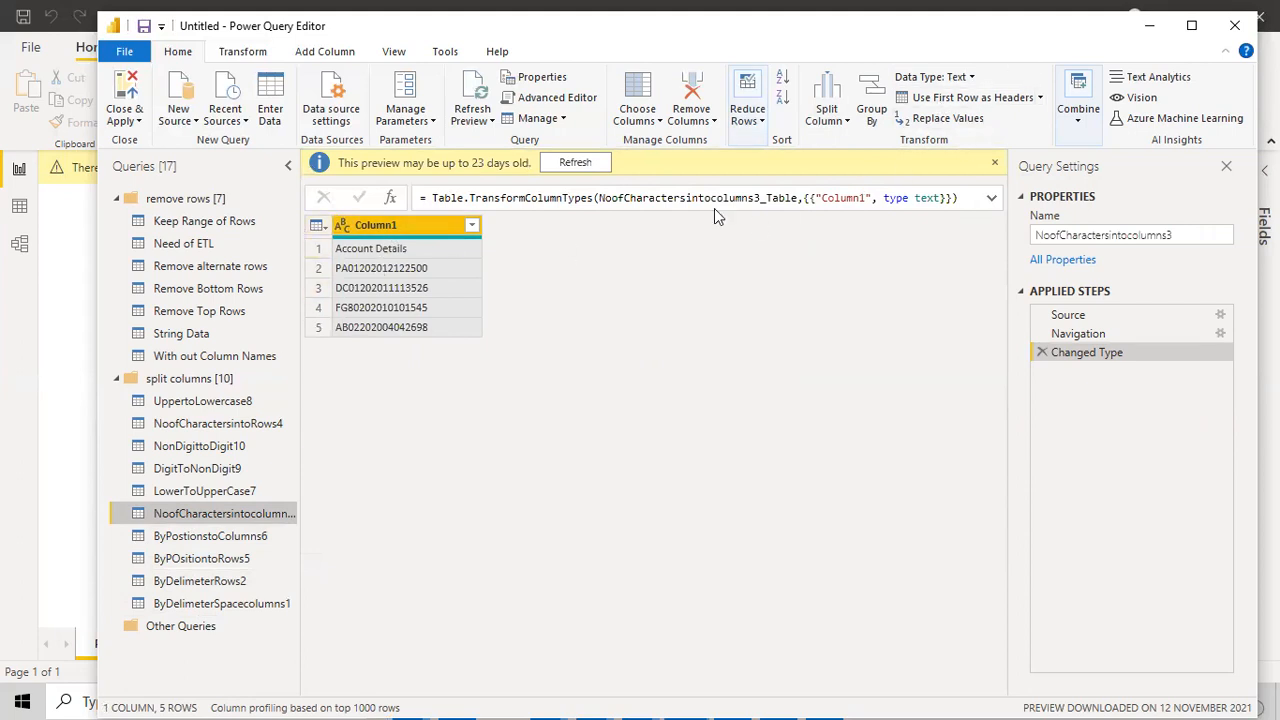
left_click(930, 100)
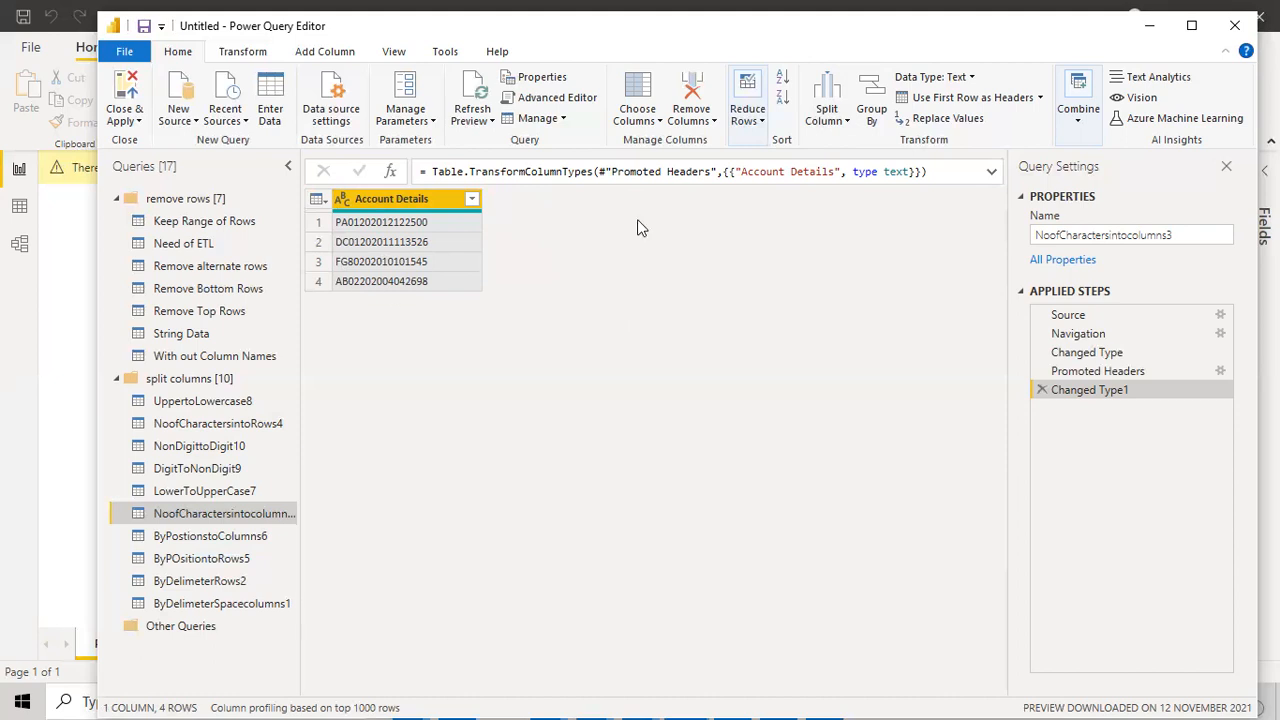
Split the Account Details column by 2 characters, once as far left as possible, and remove the resulting Changed Type2 step
left_click(849, 122)
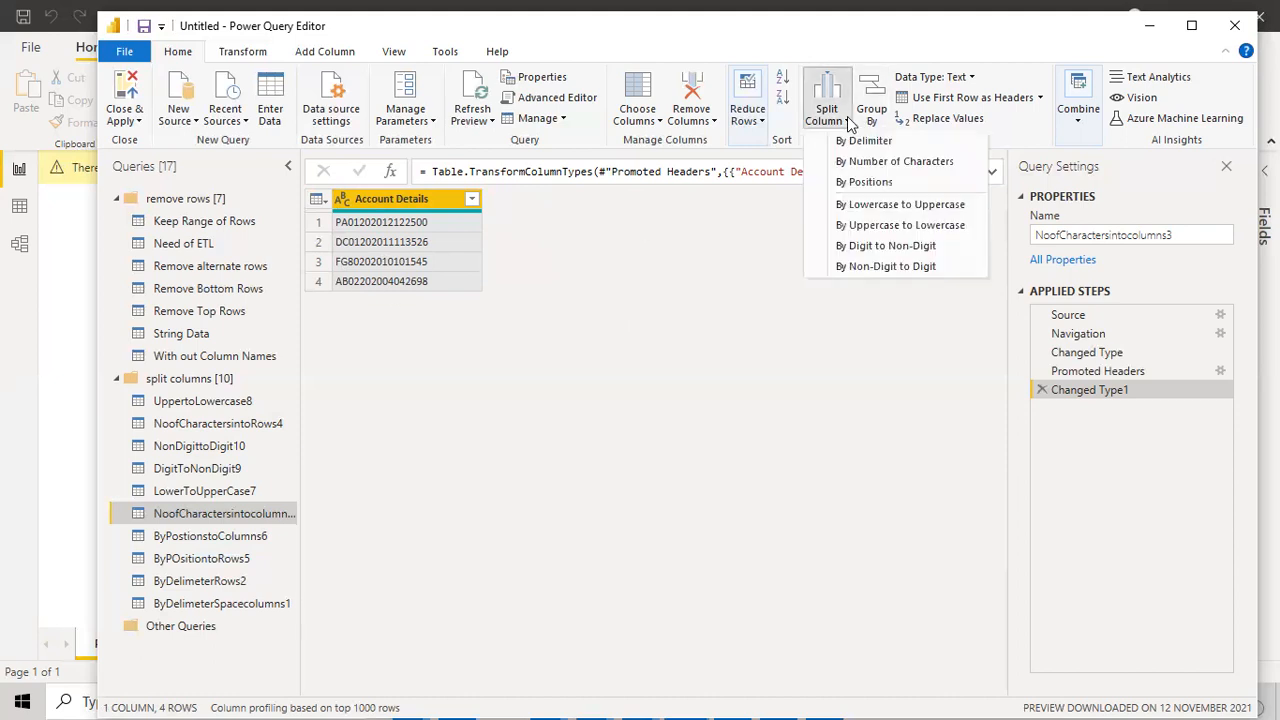
left_click(853, 170)
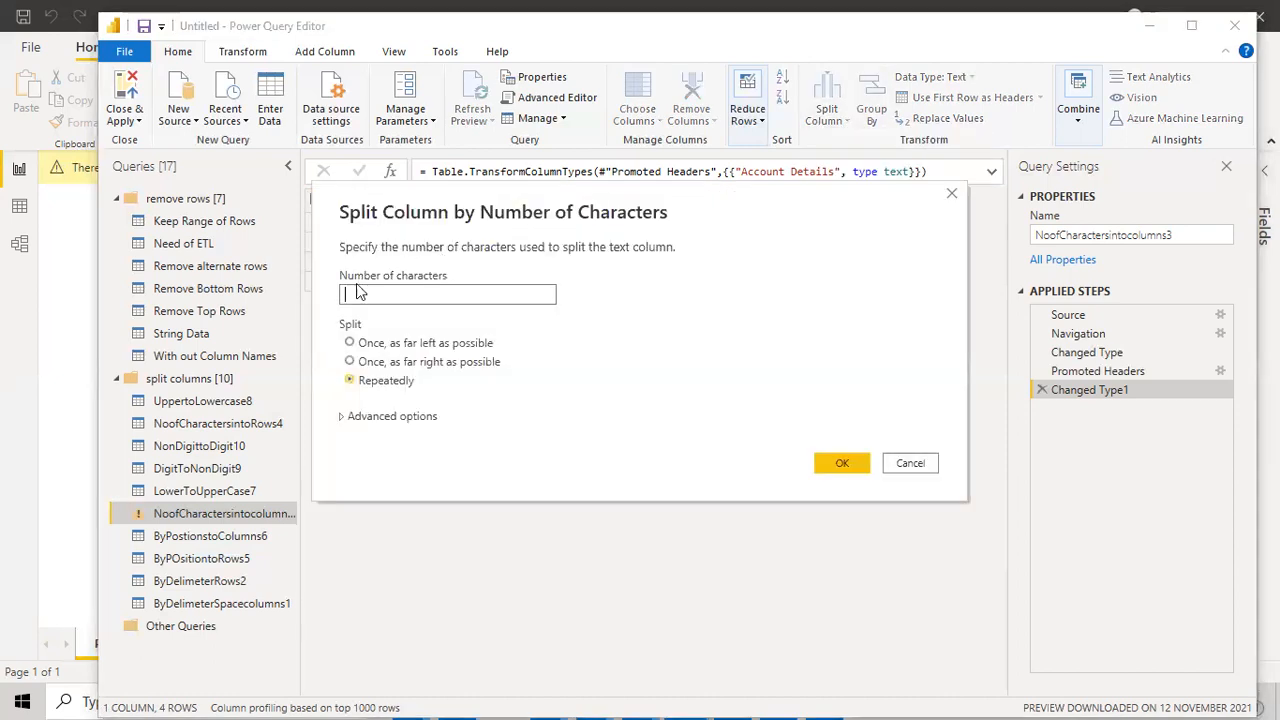
type("2")
left_click(601, 346)
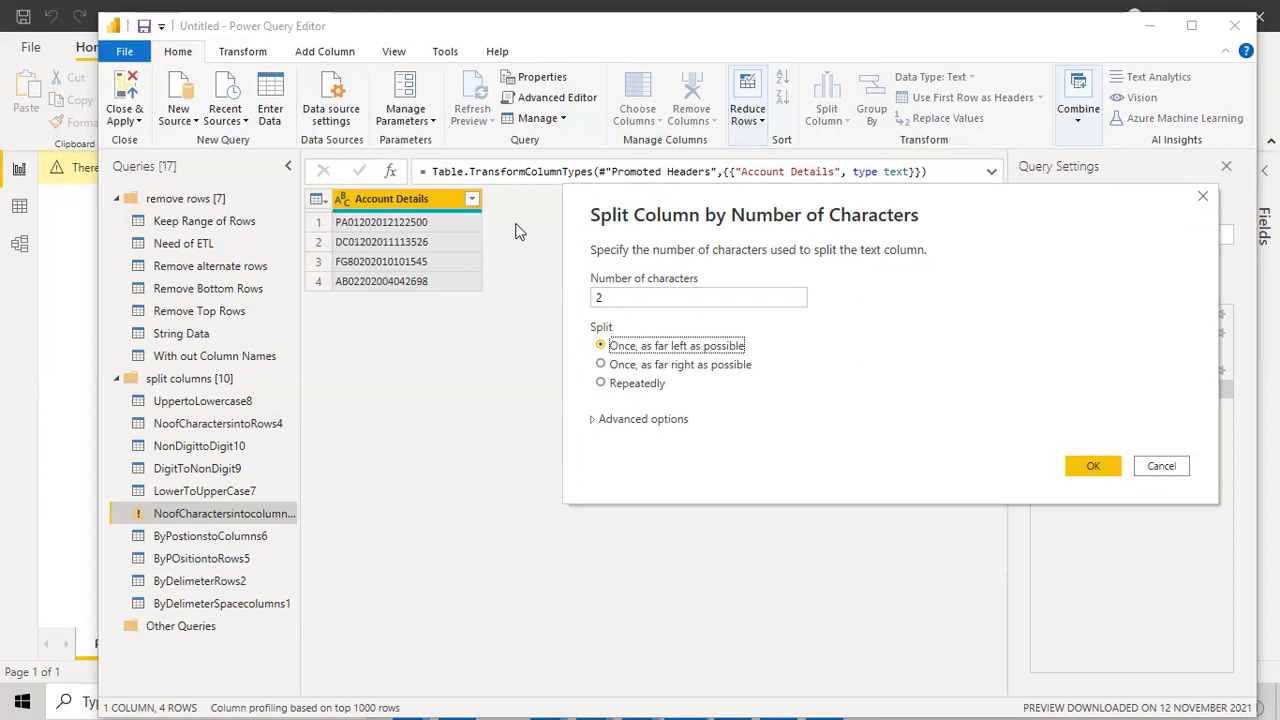
left_click(1094, 467)
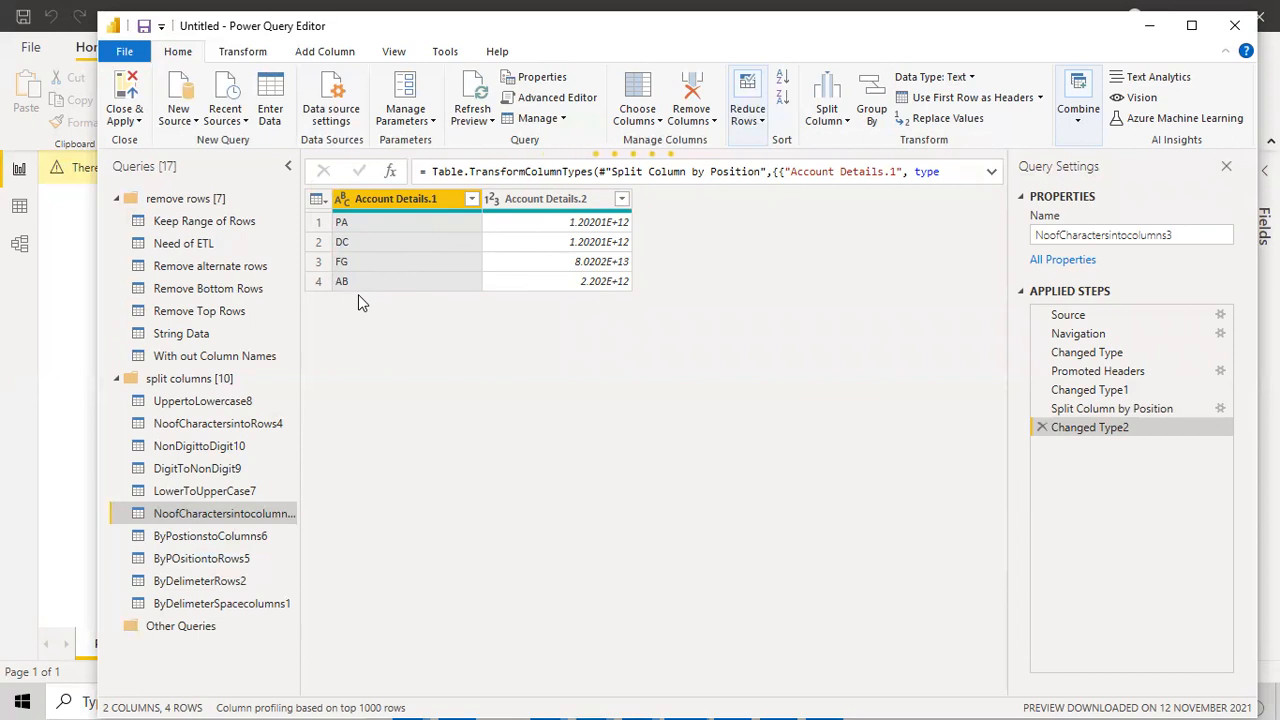
left_click(1042, 425)
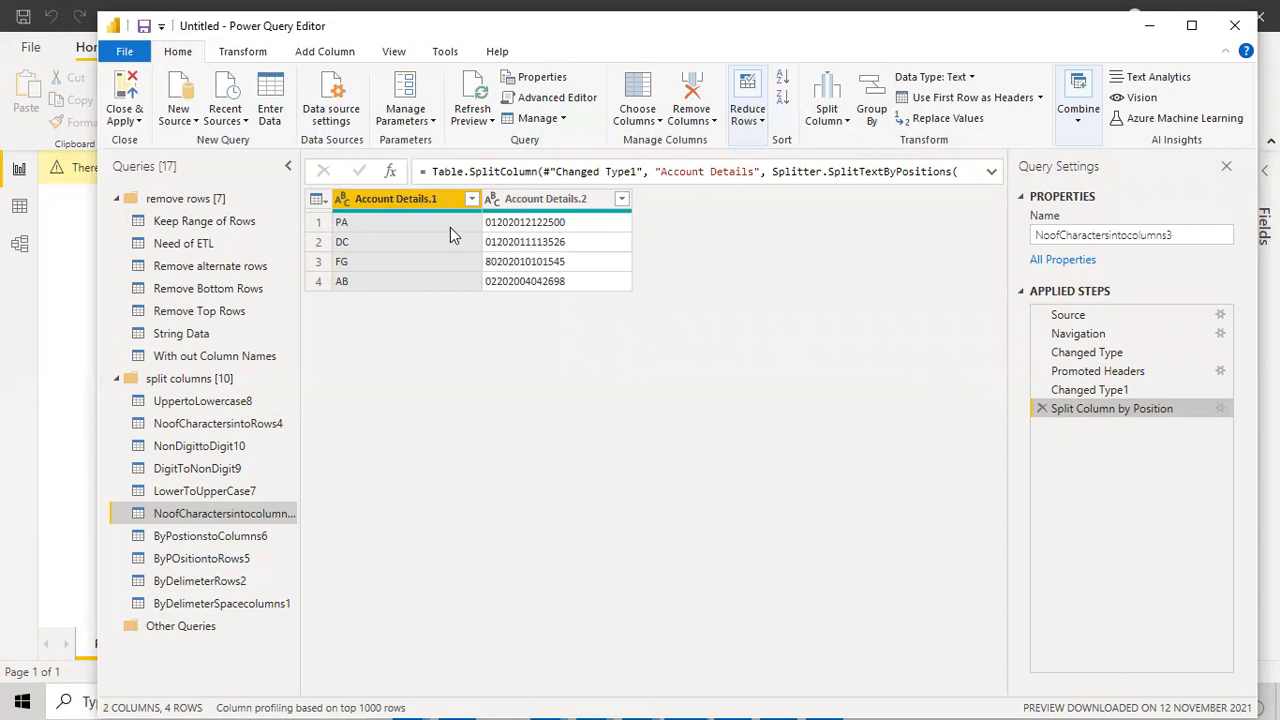
Change the Account Details split to 4 characters, once as far right as possible, and remove the resulting Changed Type2 step
left_click(1220, 408)
left_click_drag(590, 220, 895, 240)
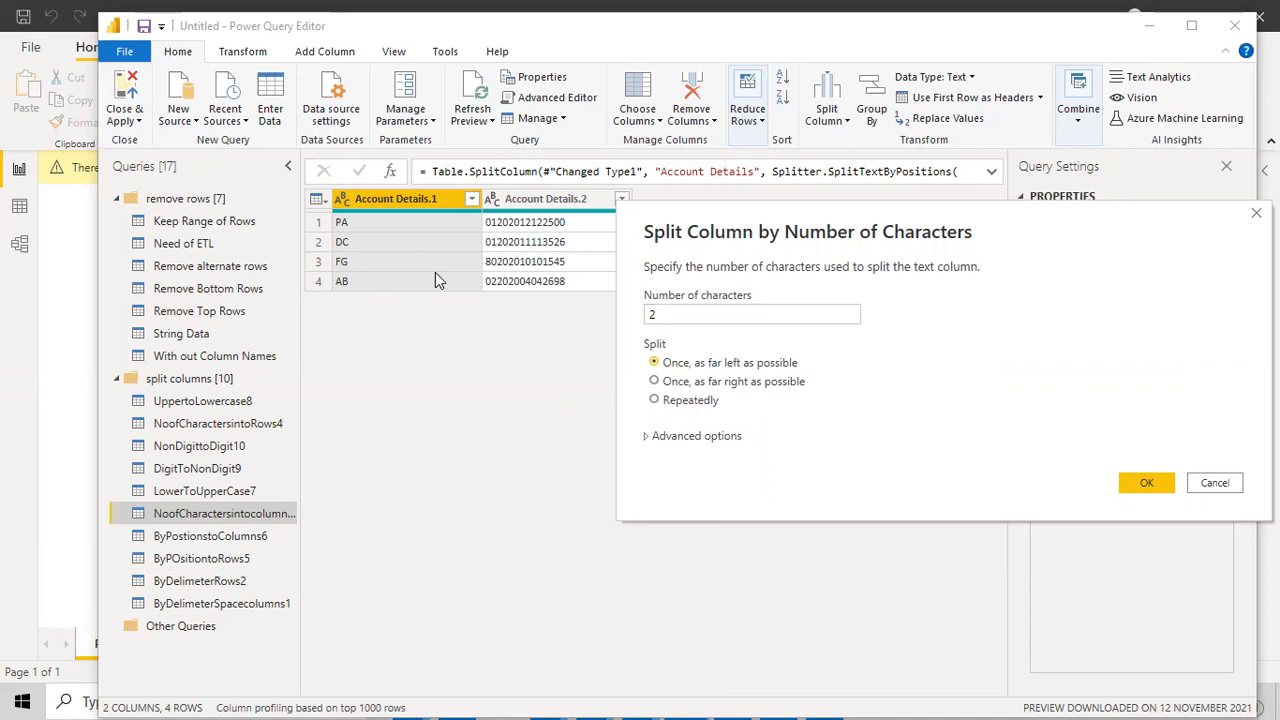
left_click(705, 382)
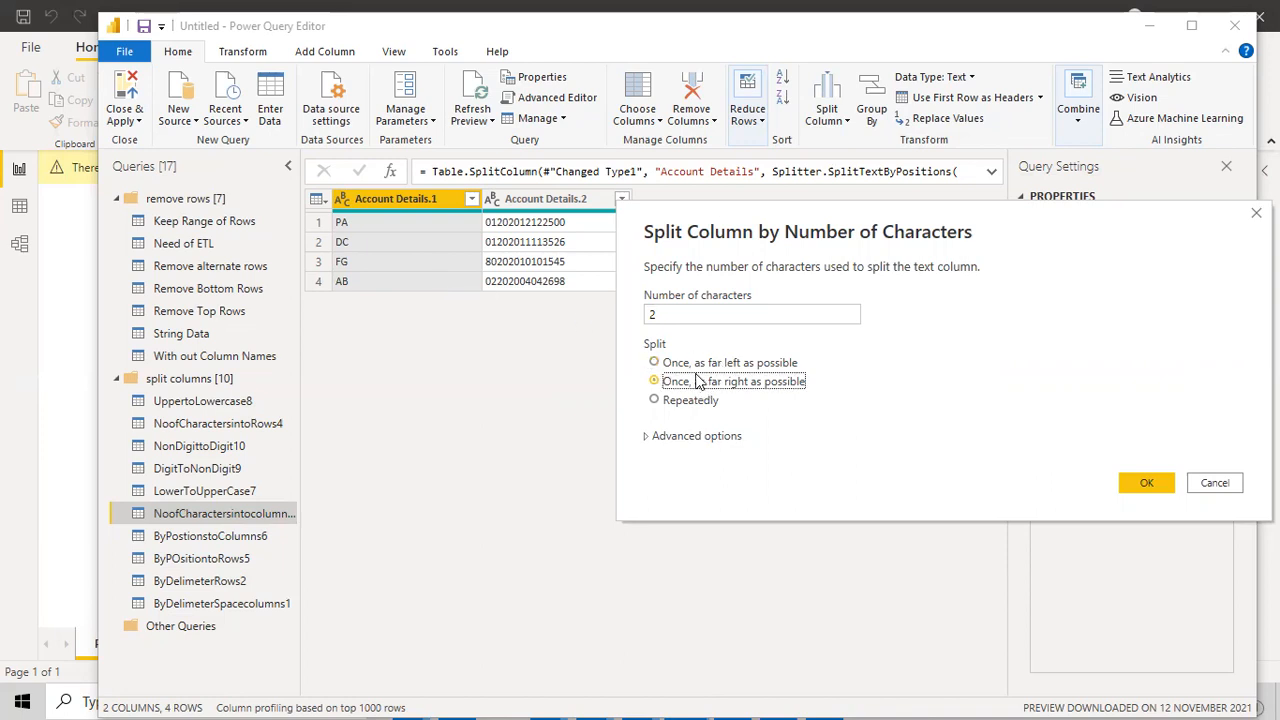
left_click_drag(661, 316, 636, 322)
type("4")
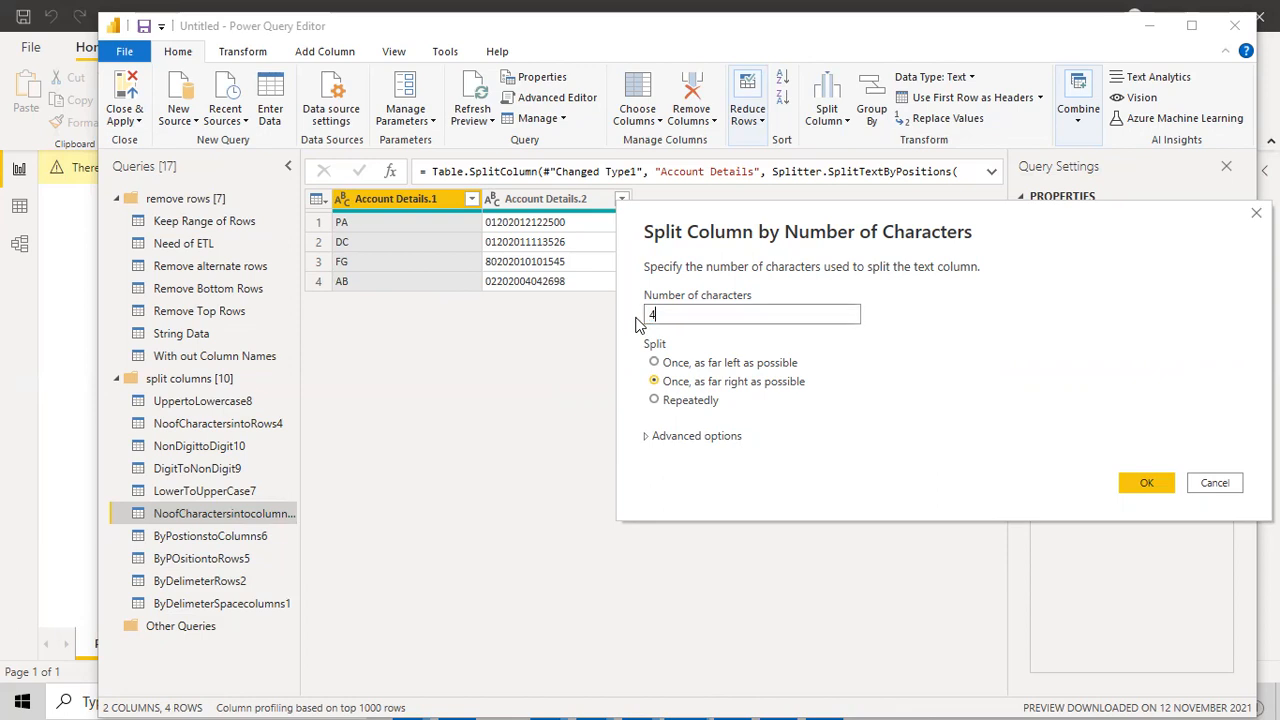
left_click(1146, 483)
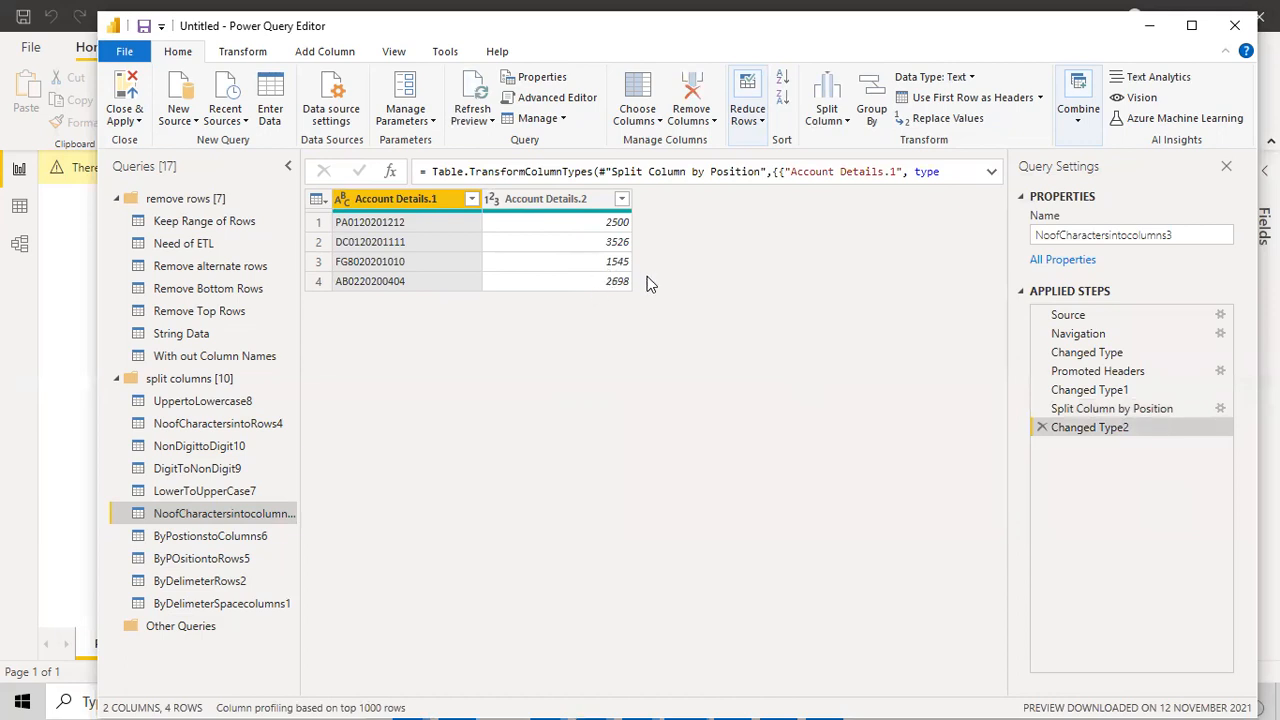
left_click(1041, 427)
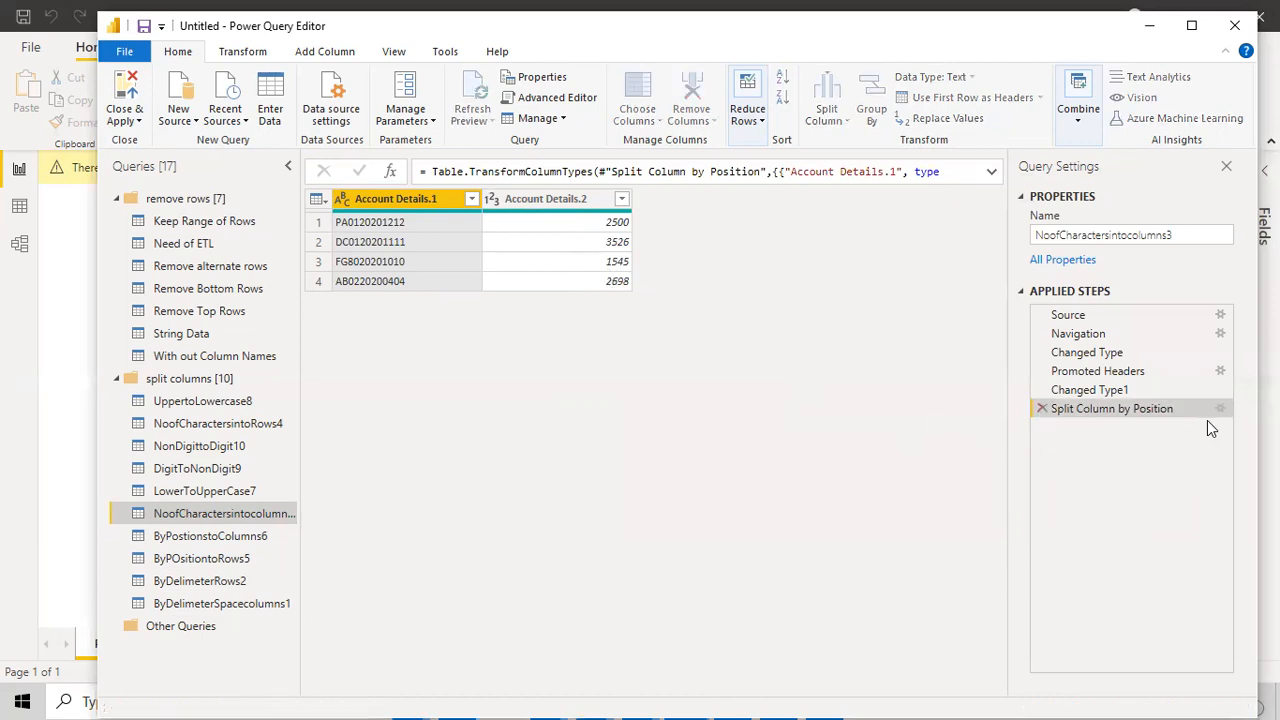
Change the Account Details split to every 2 characters repeatedly and look through the resulting columns
left_click(1219, 409)
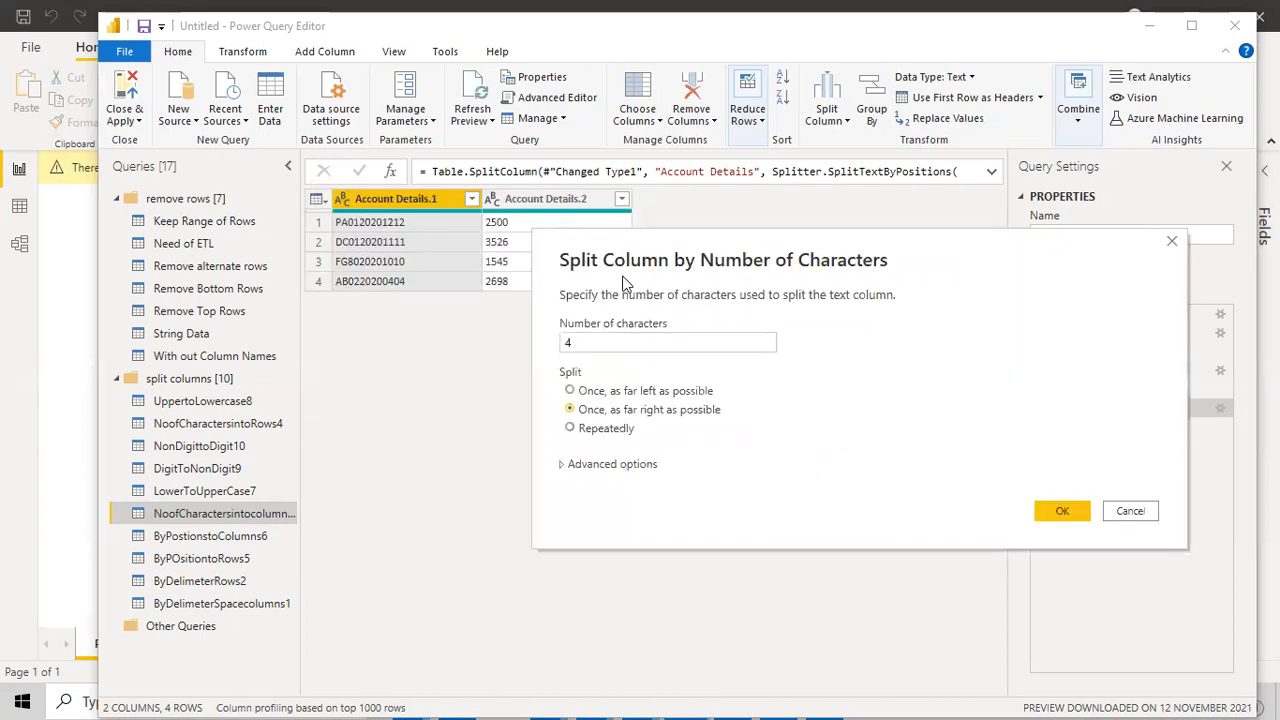
left_click(1058, 512)
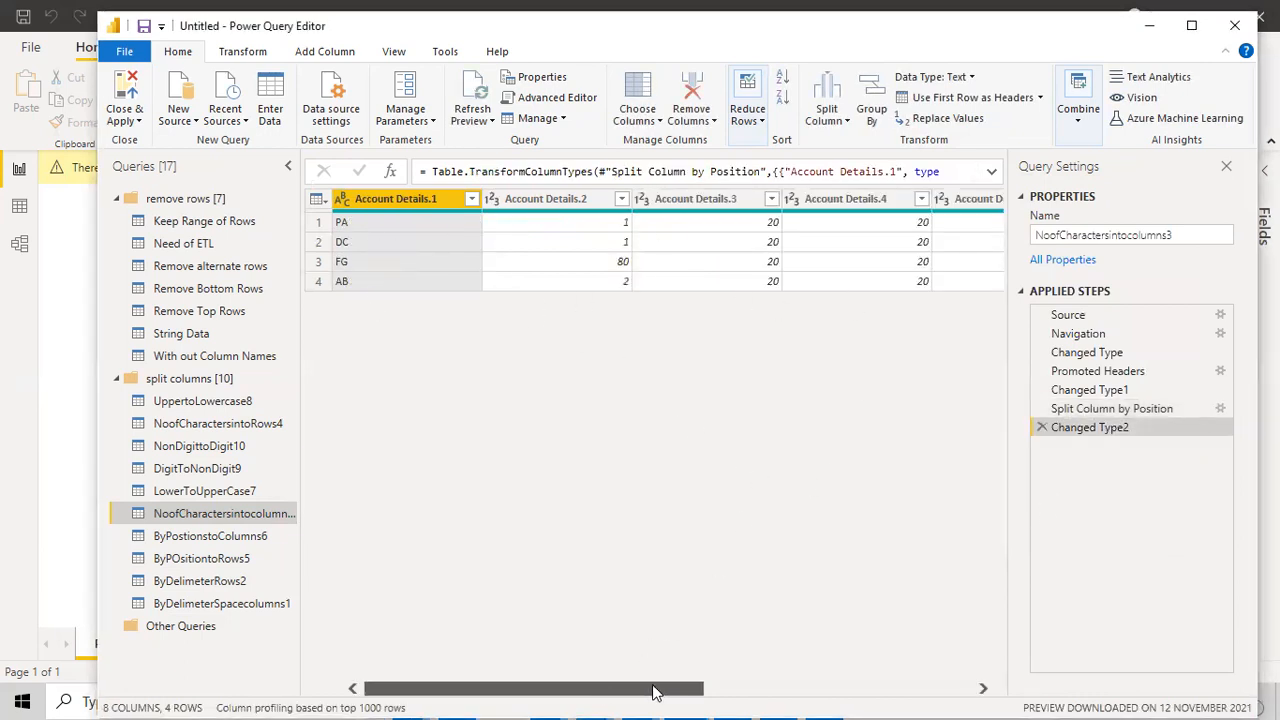
left_click_drag(651, 689, 763, 689)
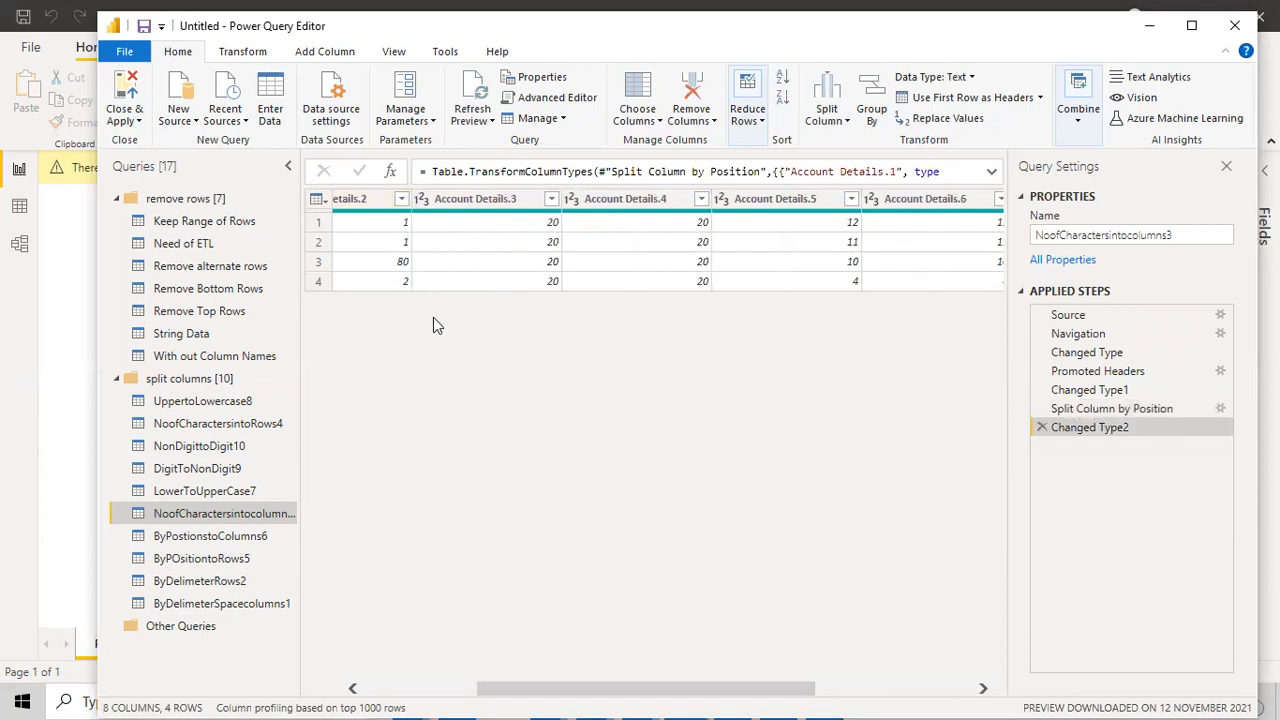
left_click_drag(558, 692, 755, 697)
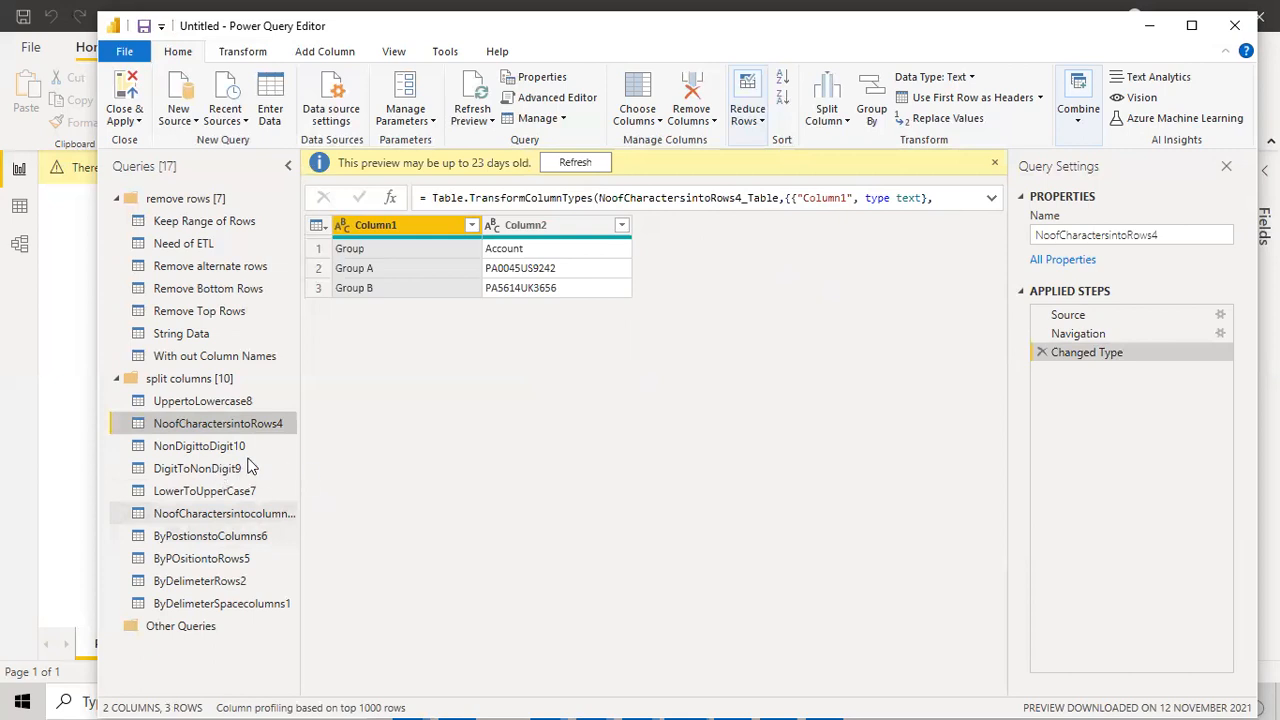
Open the NoofCharactersintoRows4 query and promote its first row to headers
left_click(220, 428)
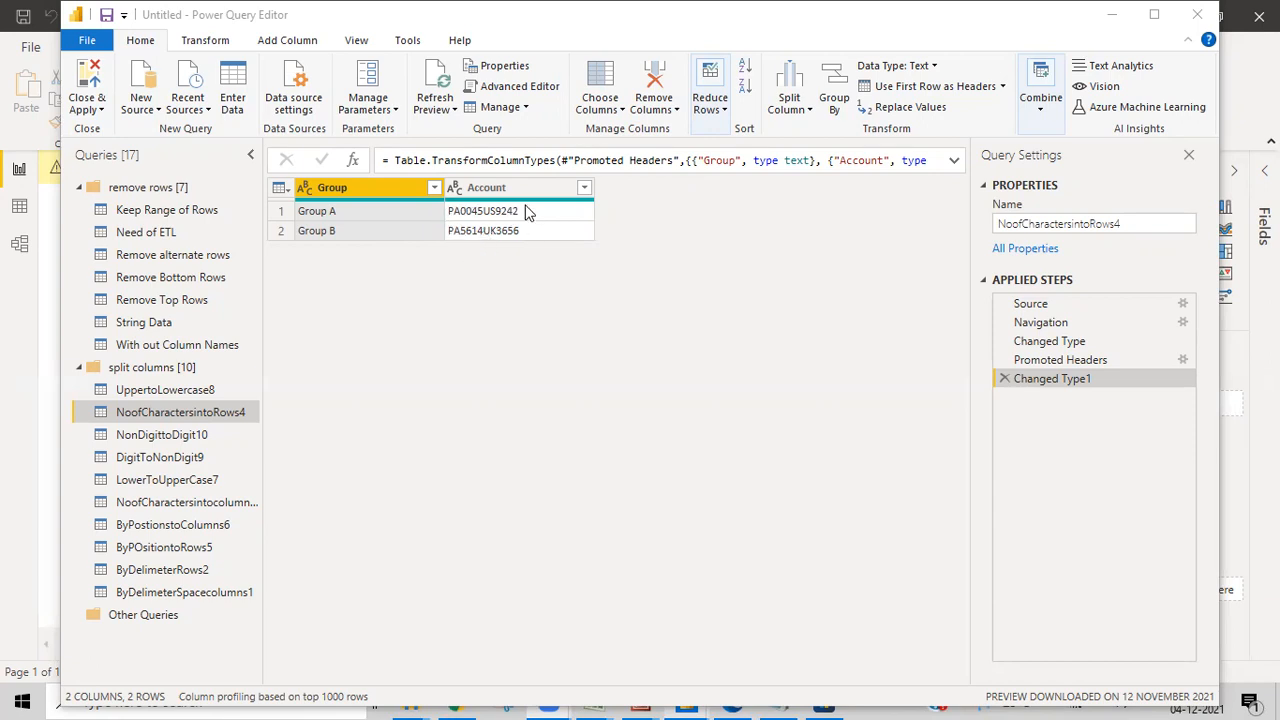
Try to split the Group column into rows by 6 characters, once as far left as possible, and delete that split
left_click(808, 104)
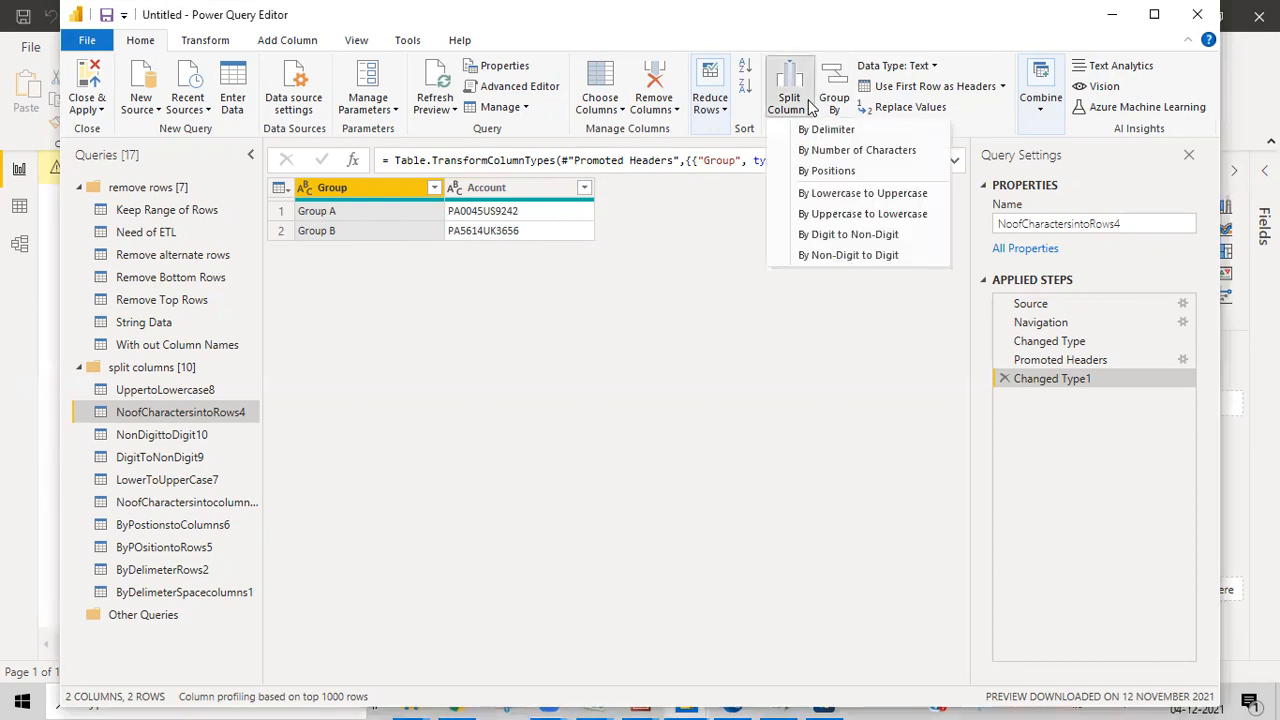
left_click(831, 152)
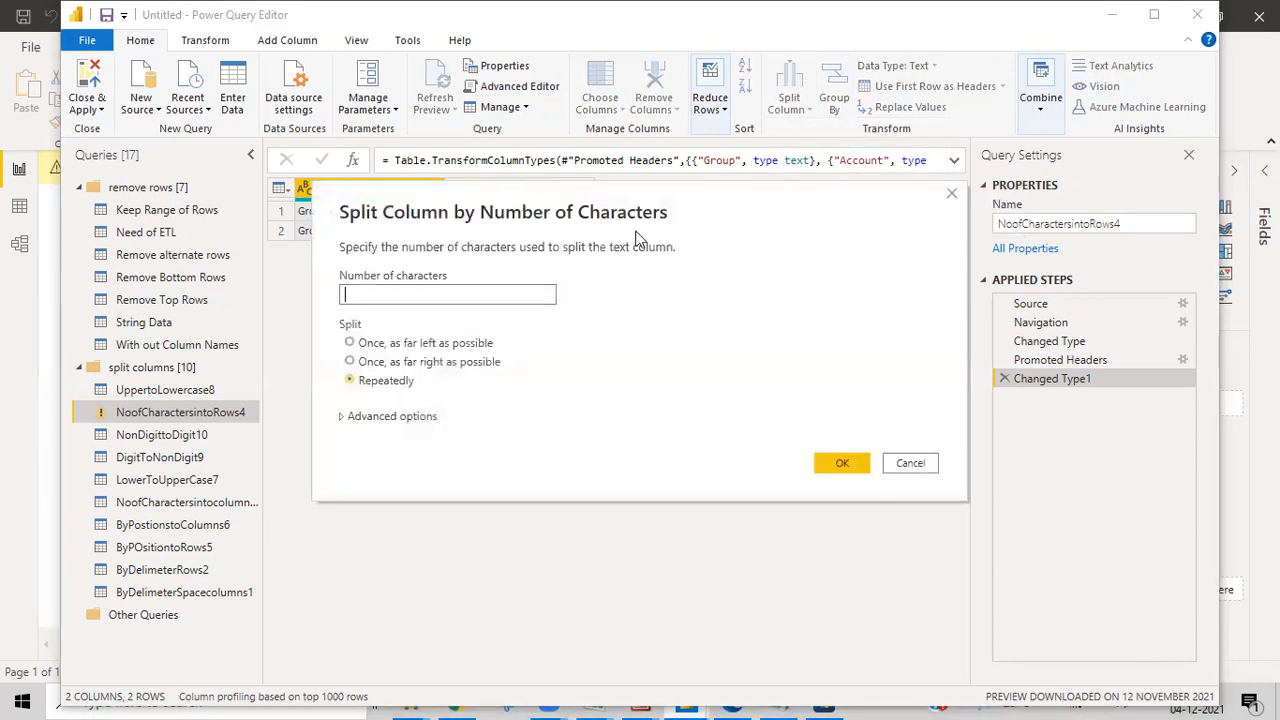
left_click_drag(495, 213, 767, 243)
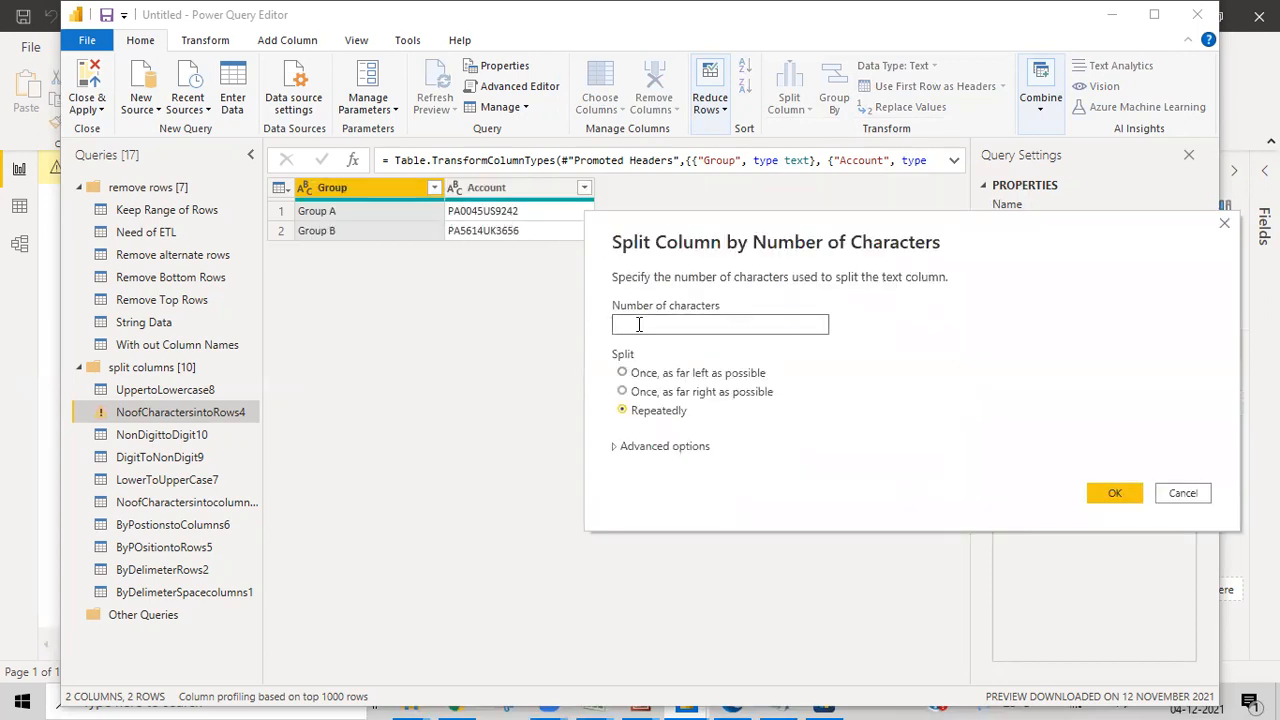
type("6")
left_click(622, 373)
left_click(616, 448)
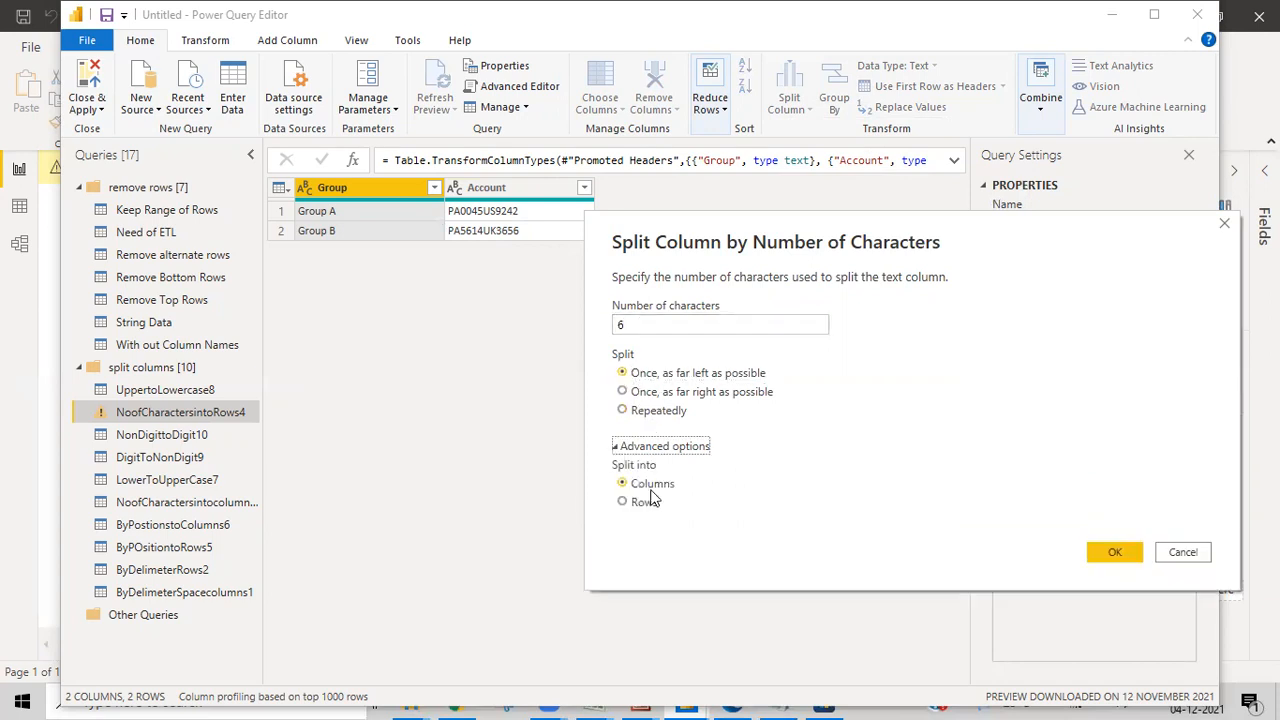
left_click(645, 502)
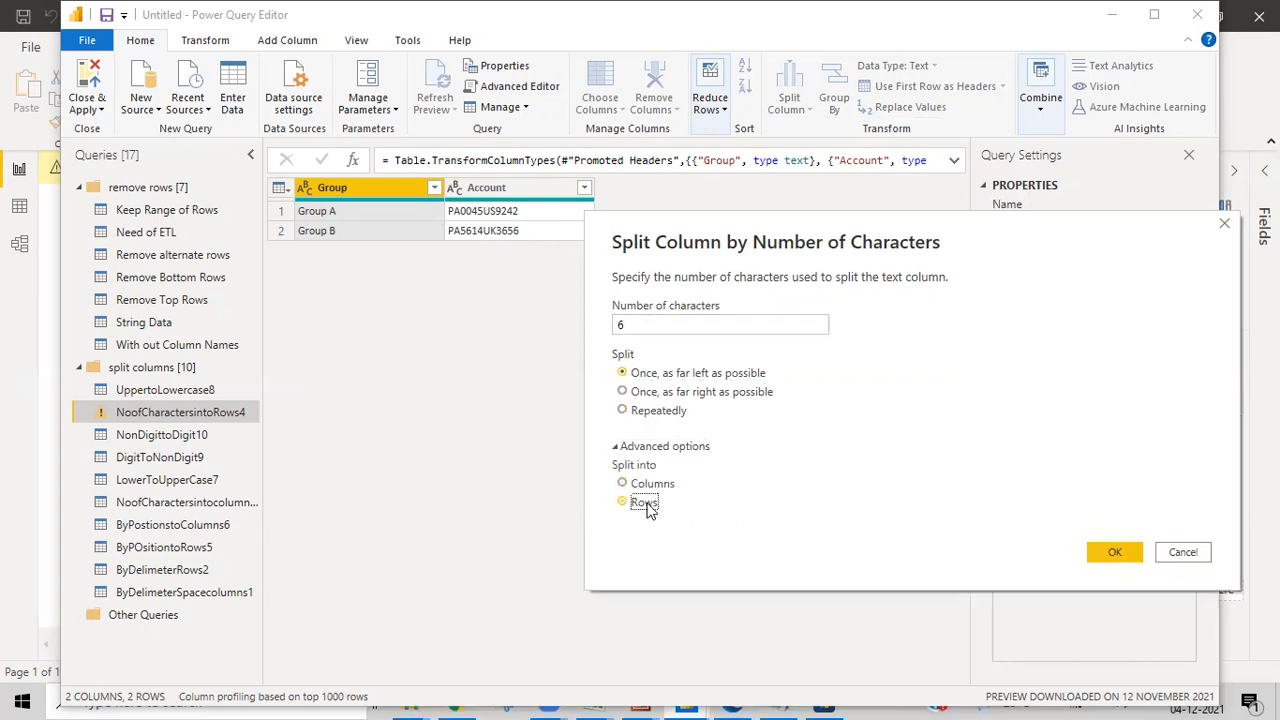
left_click(1115, 552)
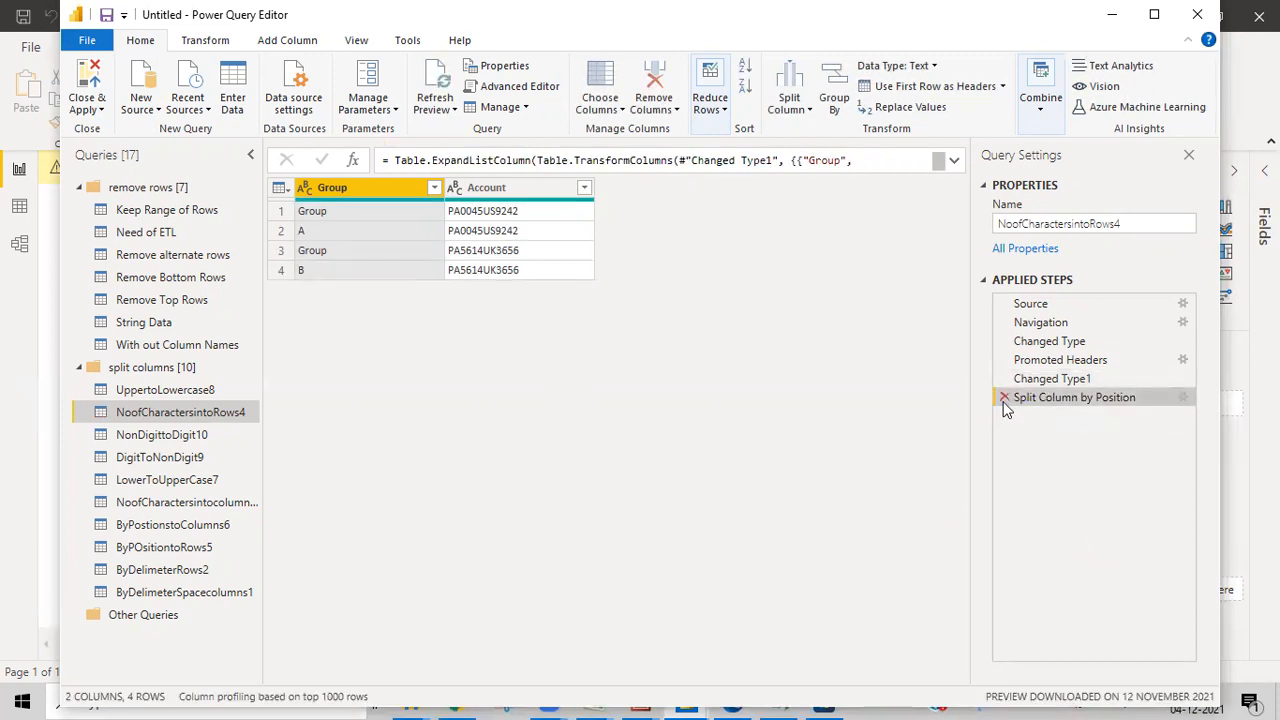
left_click(1004, 397)
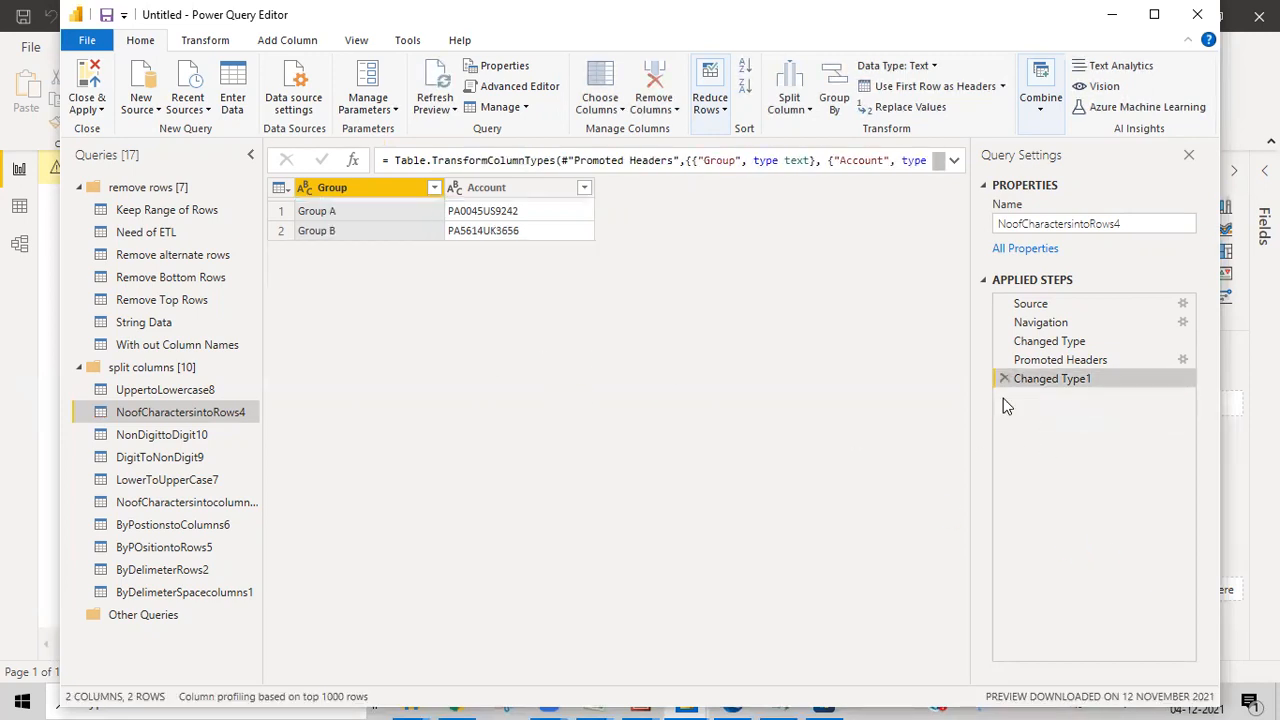
Split the Account column into rows by 6 characters, once as far left as possible, and compare the table before and after the split
left_click(490, 192)
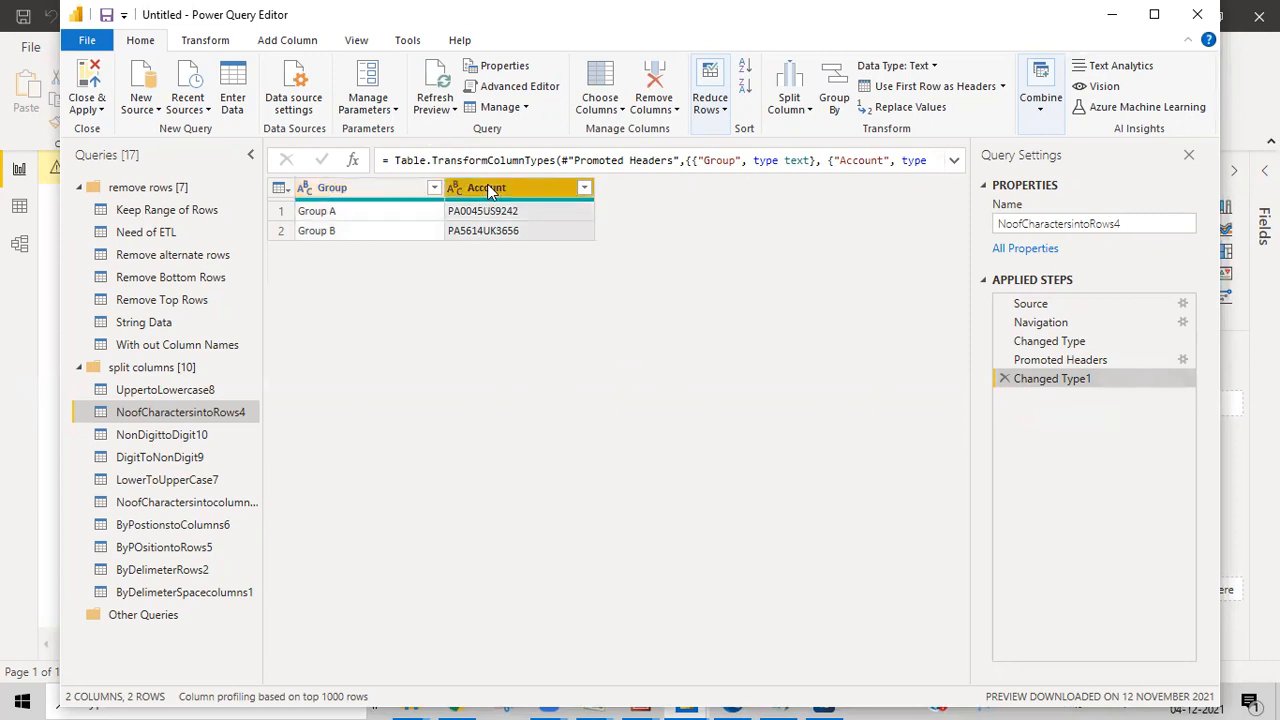
left_click(800, 108)
left_click(829, 150)
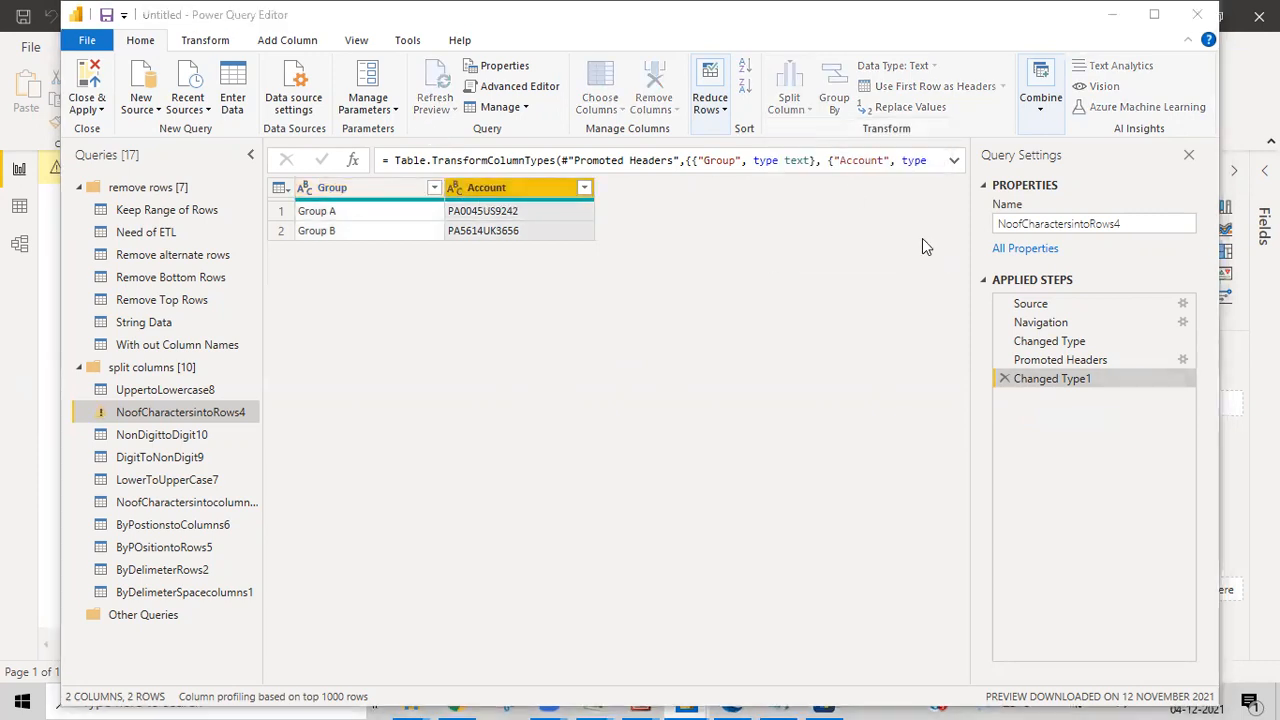
left_click(541, 412)
left_click(554, 366)
type("6")
left_click(536, 487)
left_click(541, 542)
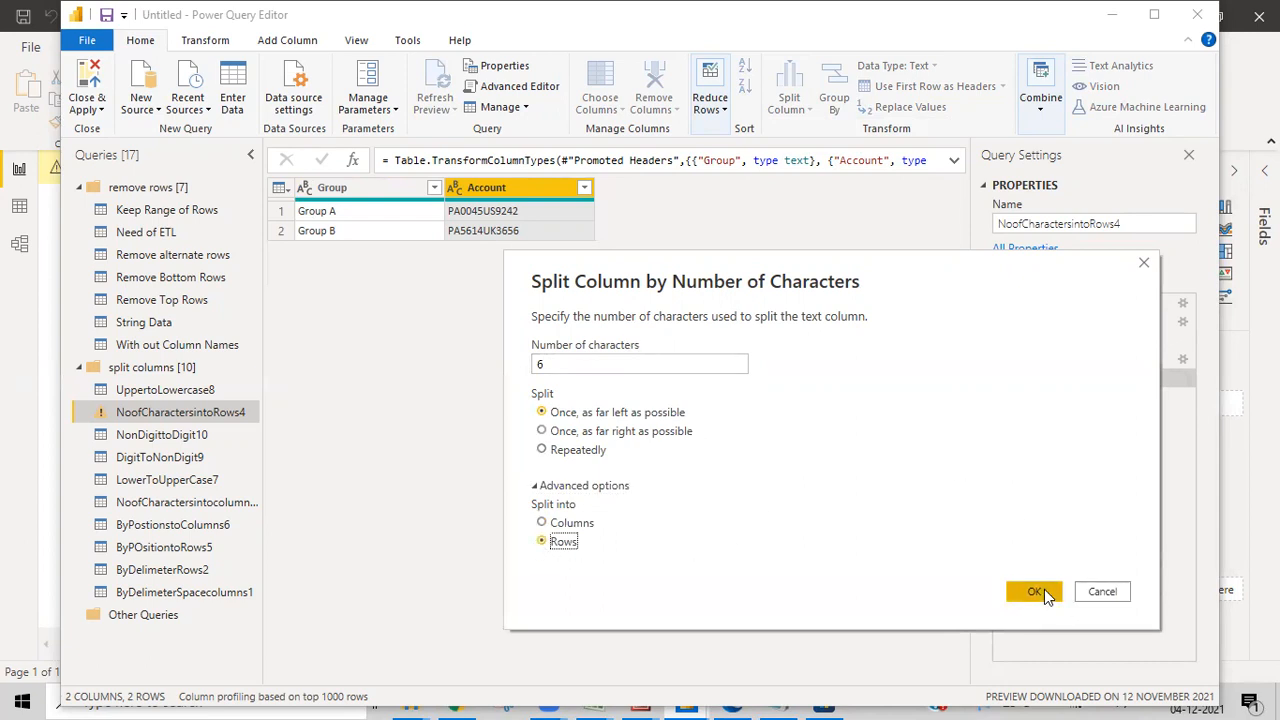
left_click(1036, 591)
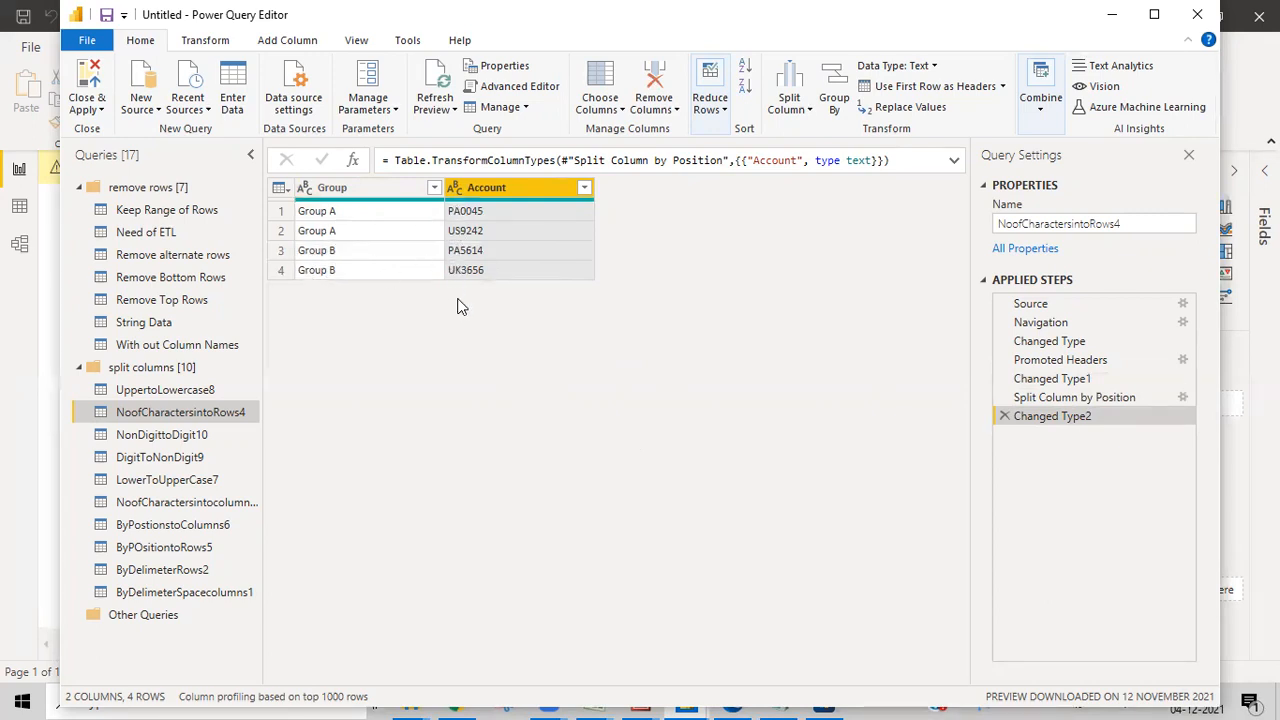
left_click(1036, 383)
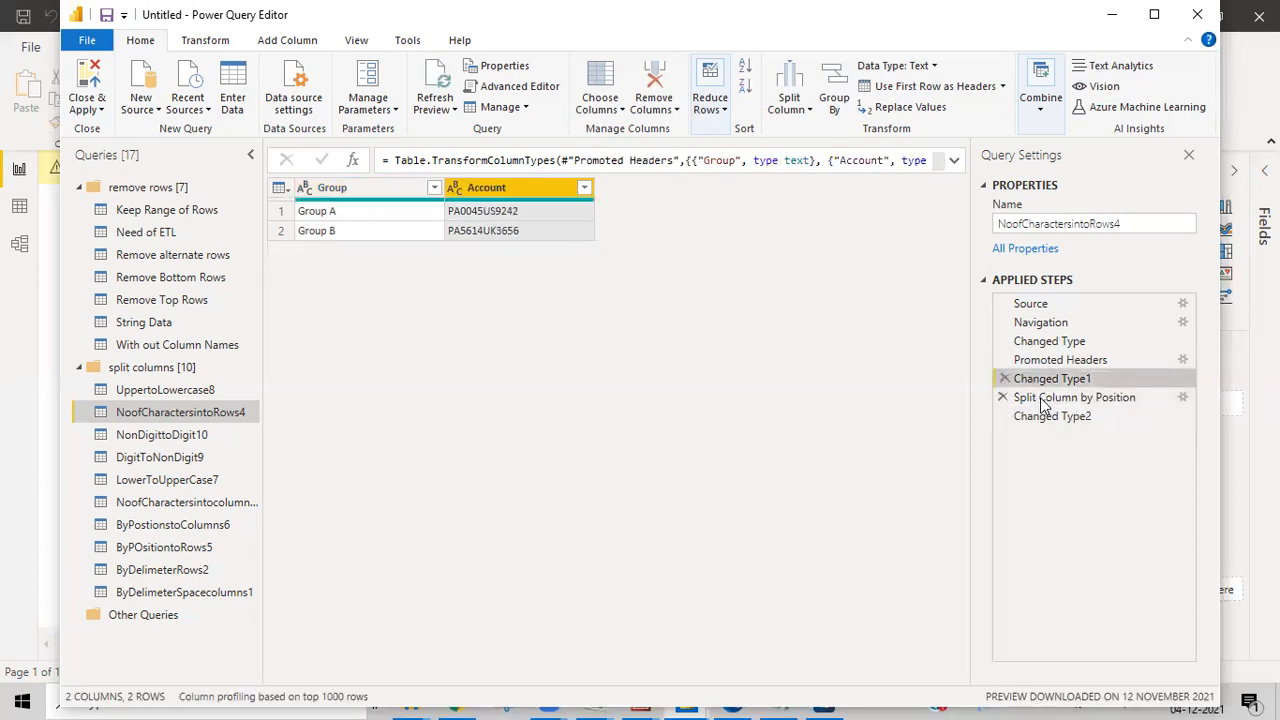
left_click(1038, 420)
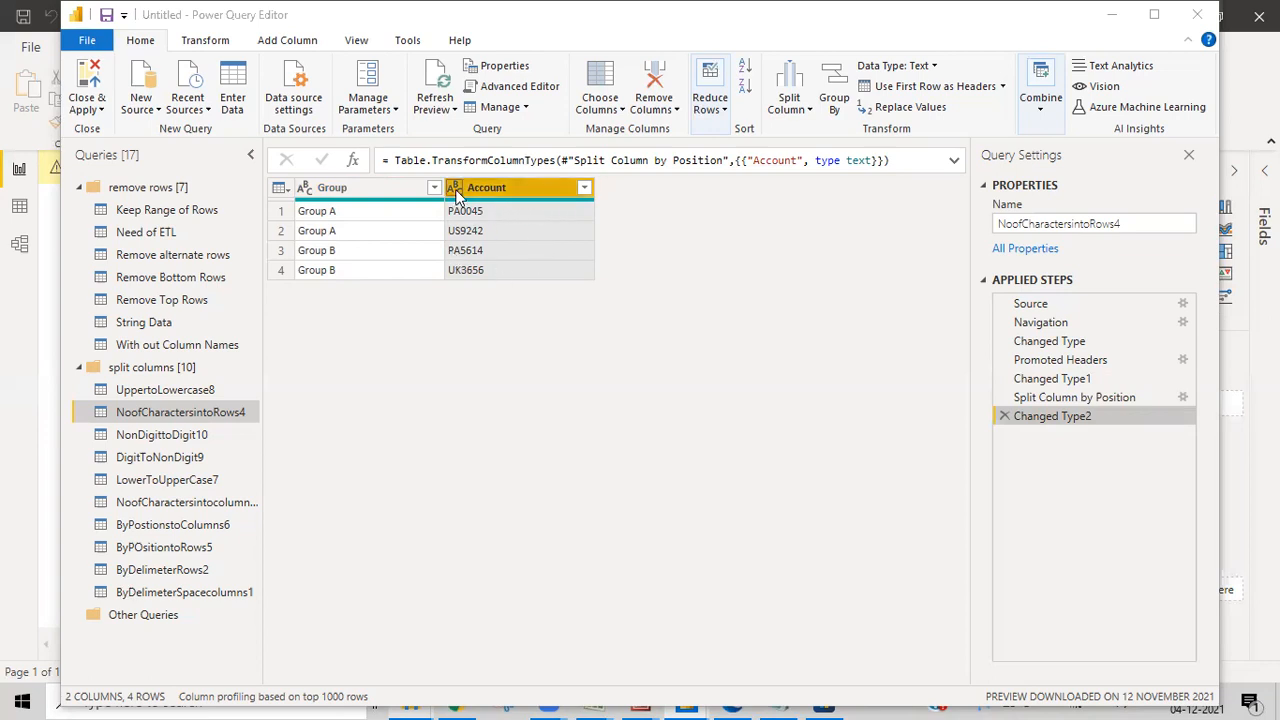
Split the Account column into columns by 2 characters, once as far left as possible
left_click(810, 110)
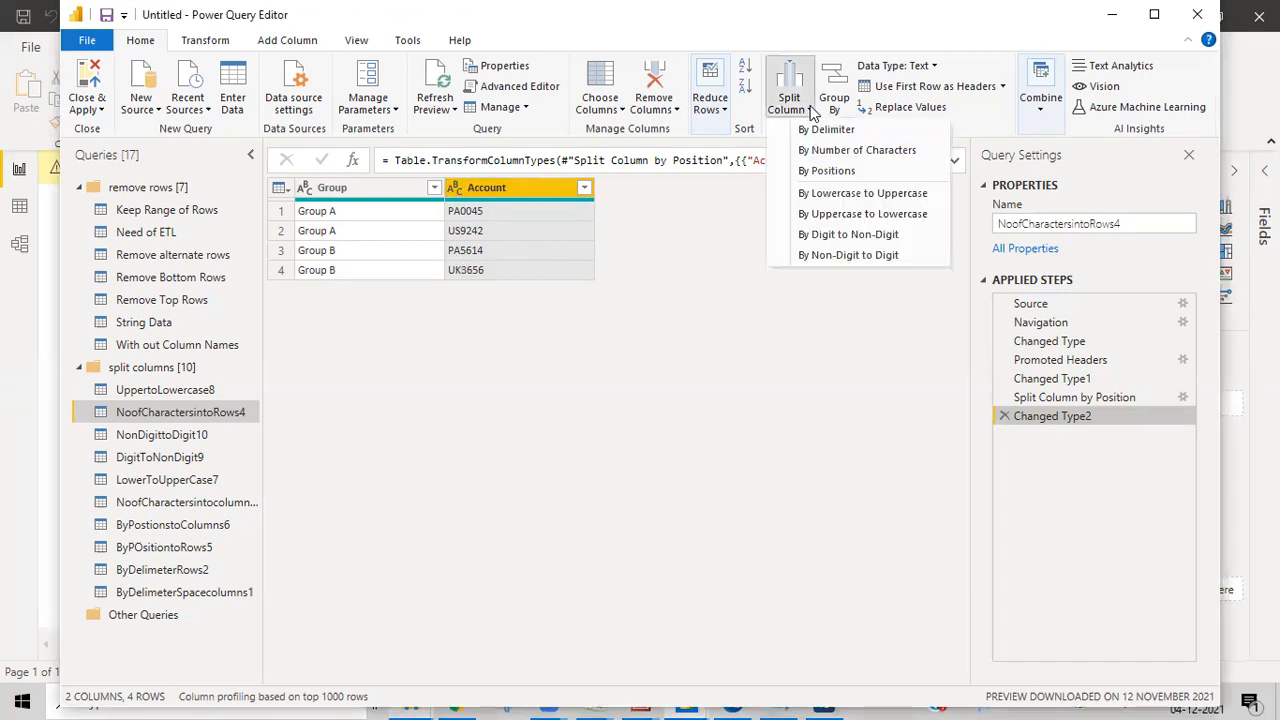
left_click(826, 150)
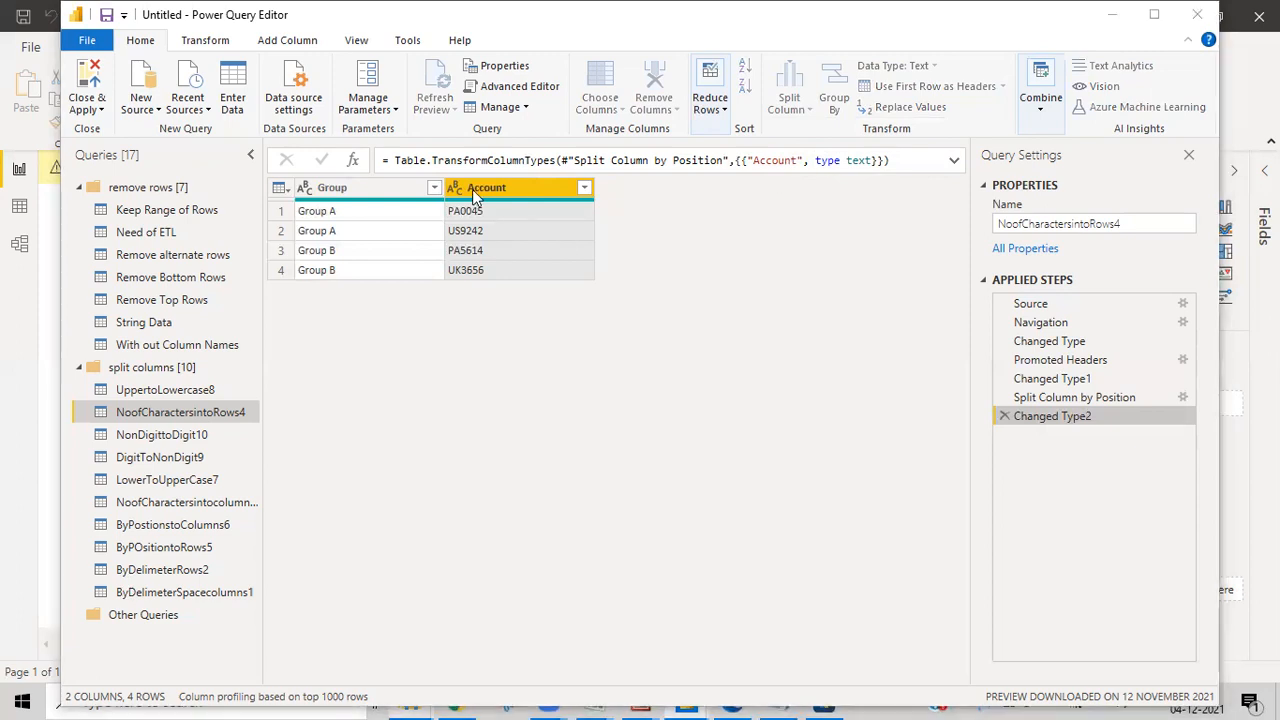
type("2")
left_click(349, 343)
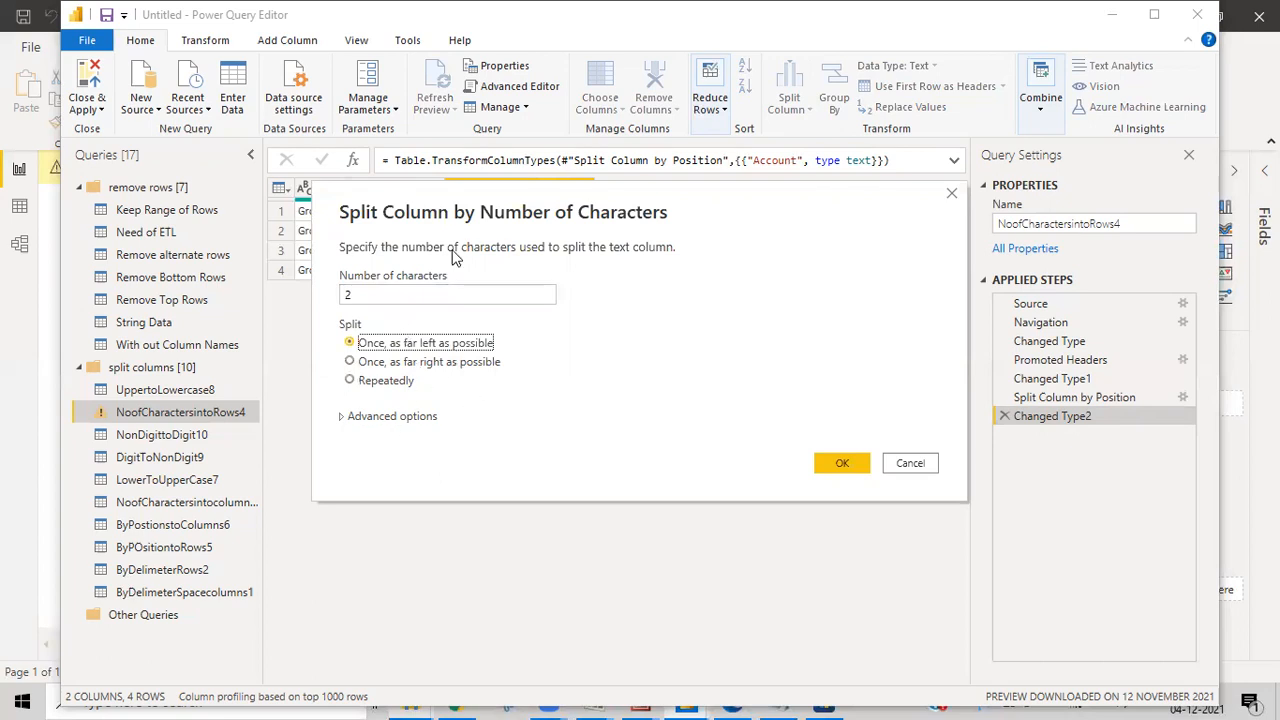
left_click_drag(450, 190, 667, 258)
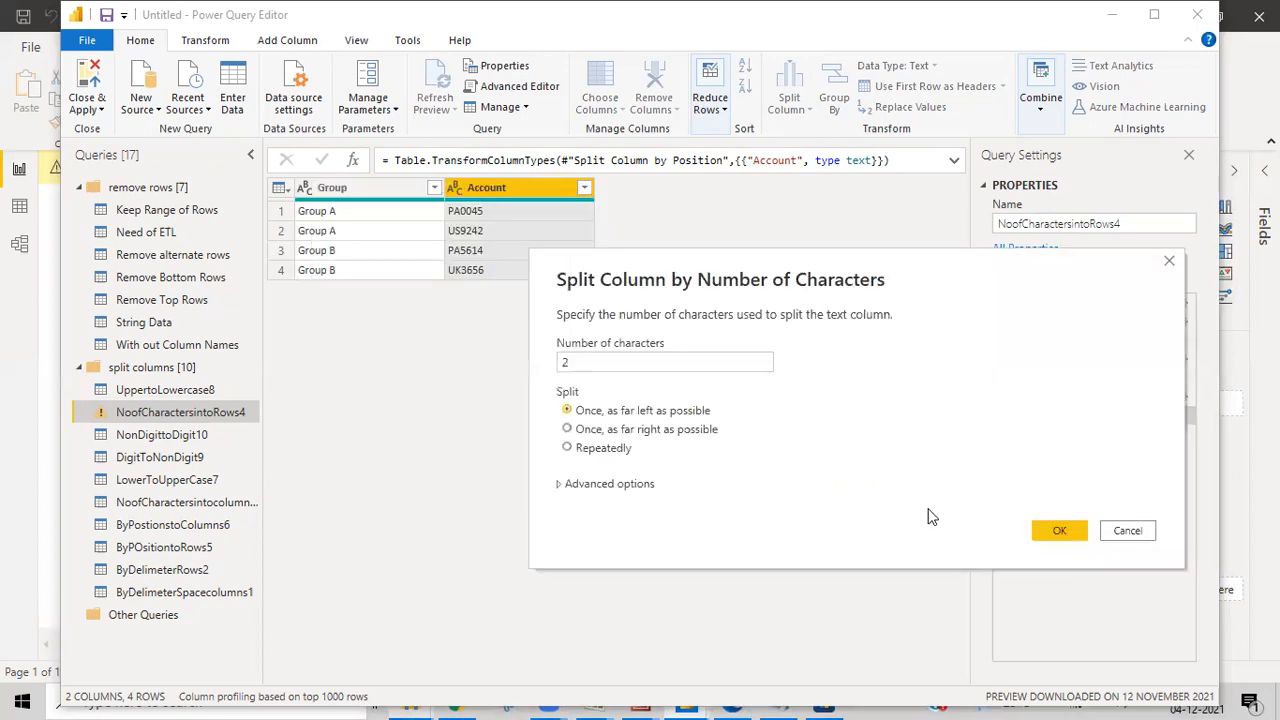
left_click(1059, 528)
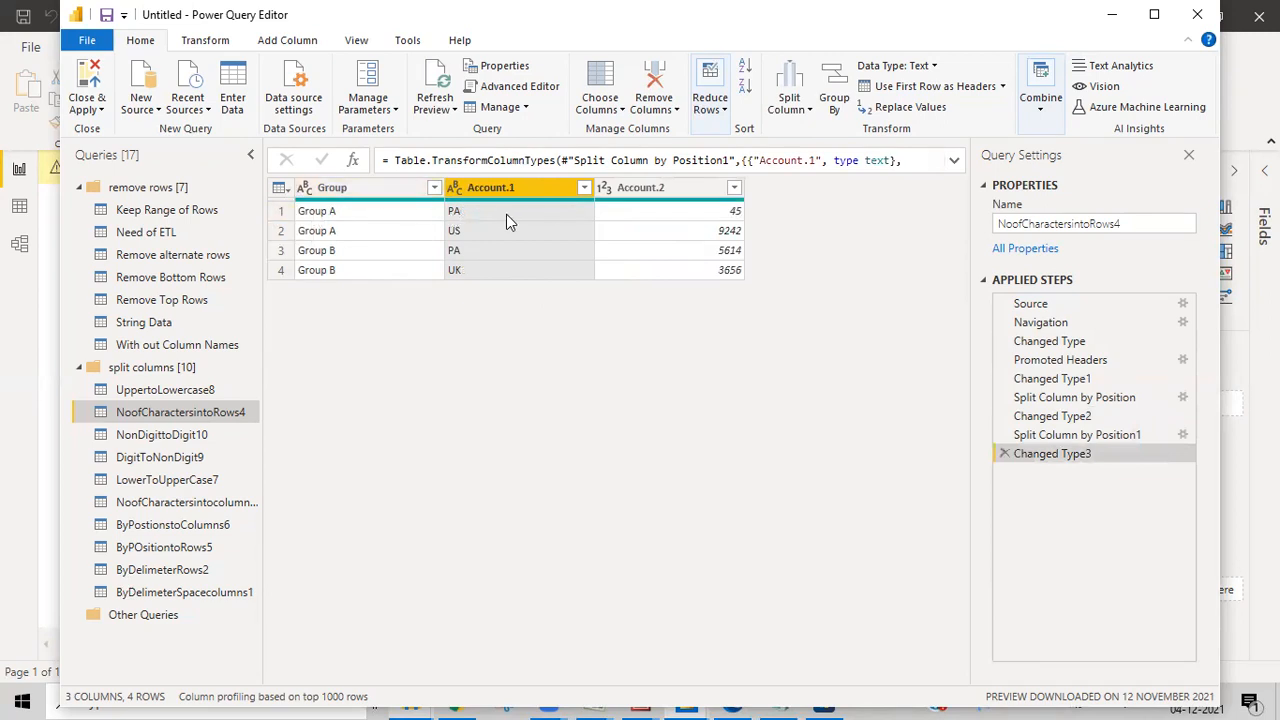
Compare the NoofCharactersintoRows4 table at the Changed Type1 step with the table at the Changed Type3 step
left_click(1051, 378)
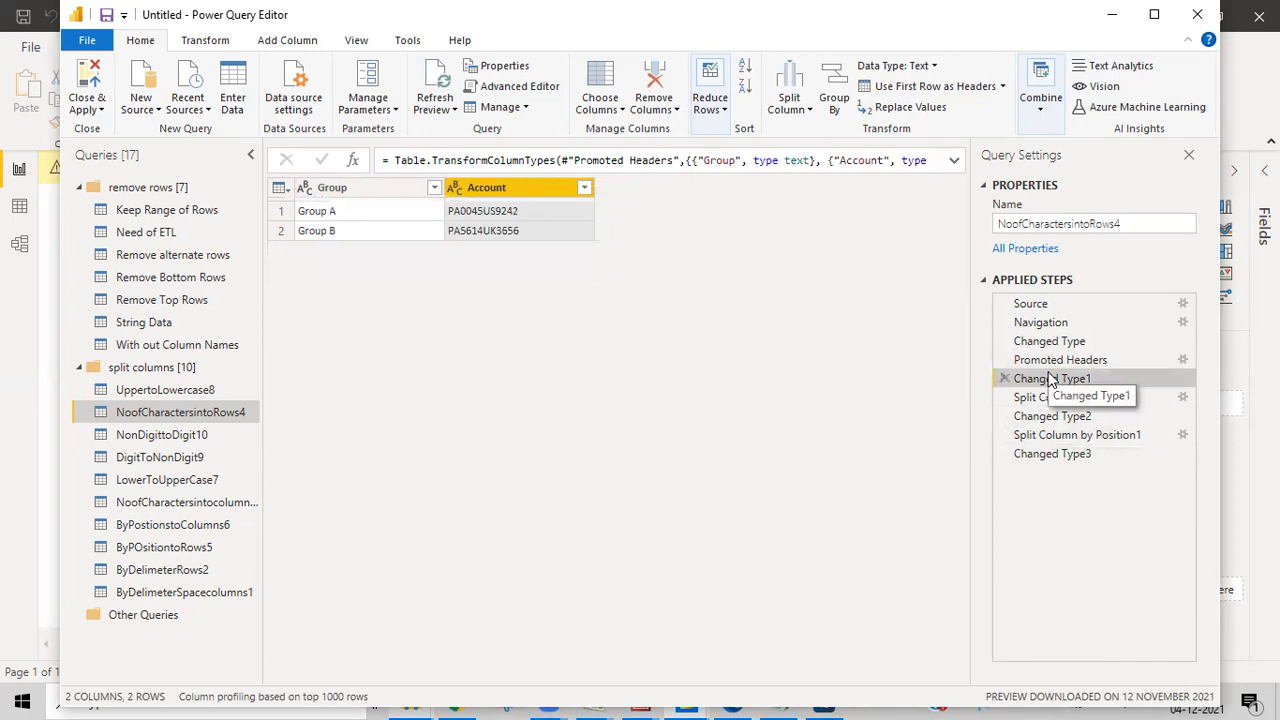
left_click(1047, 455)
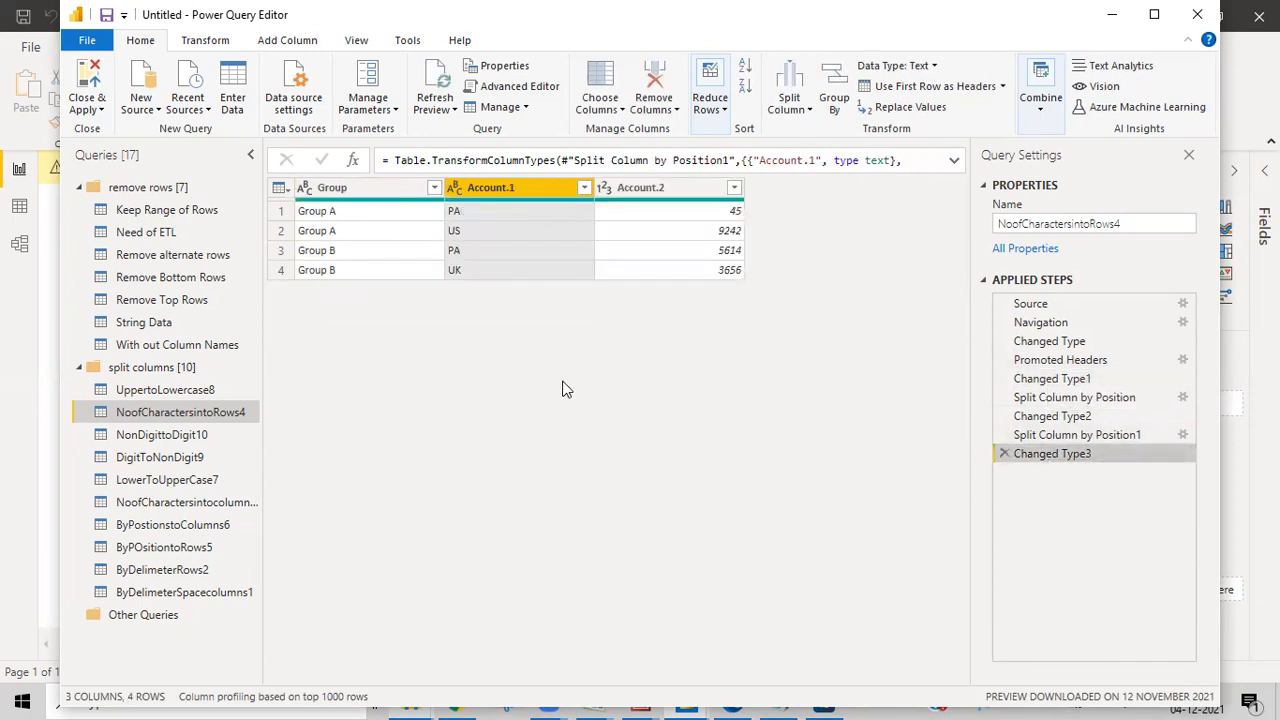
left_click(1048, 383)
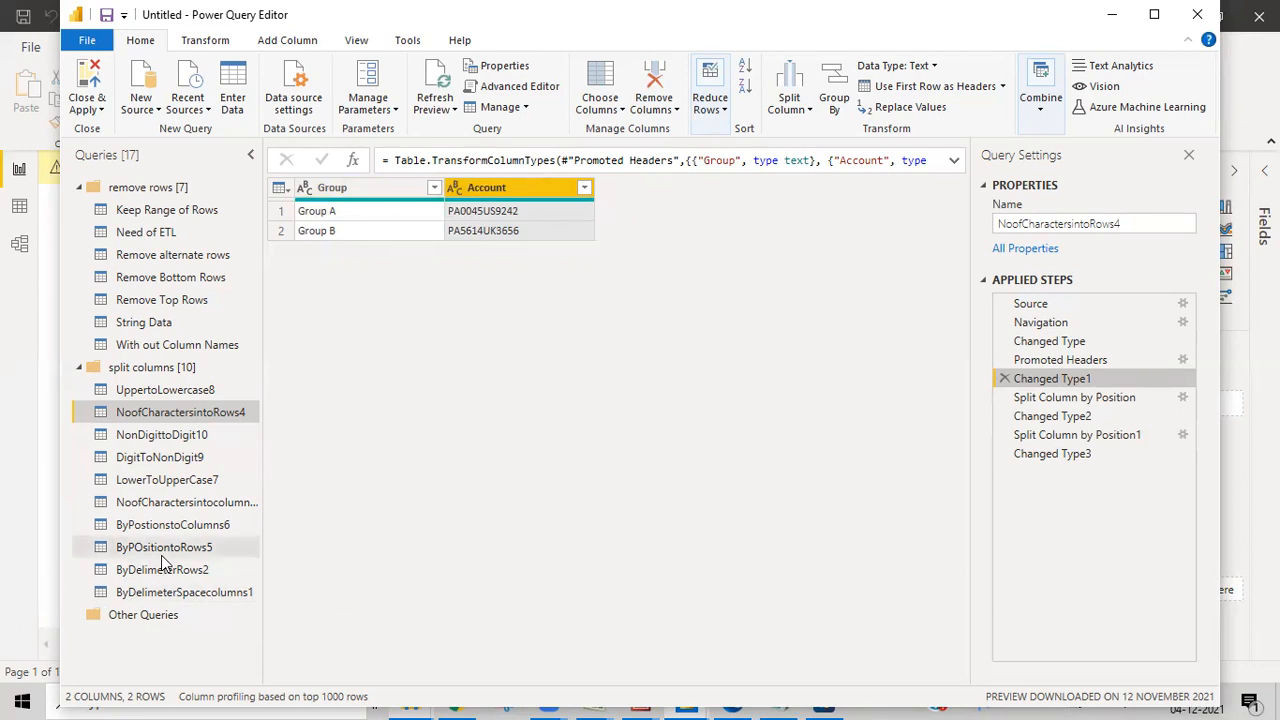
Promote the first row to headers in the ByPostionstoColumns6 query
left_click(142, 524)
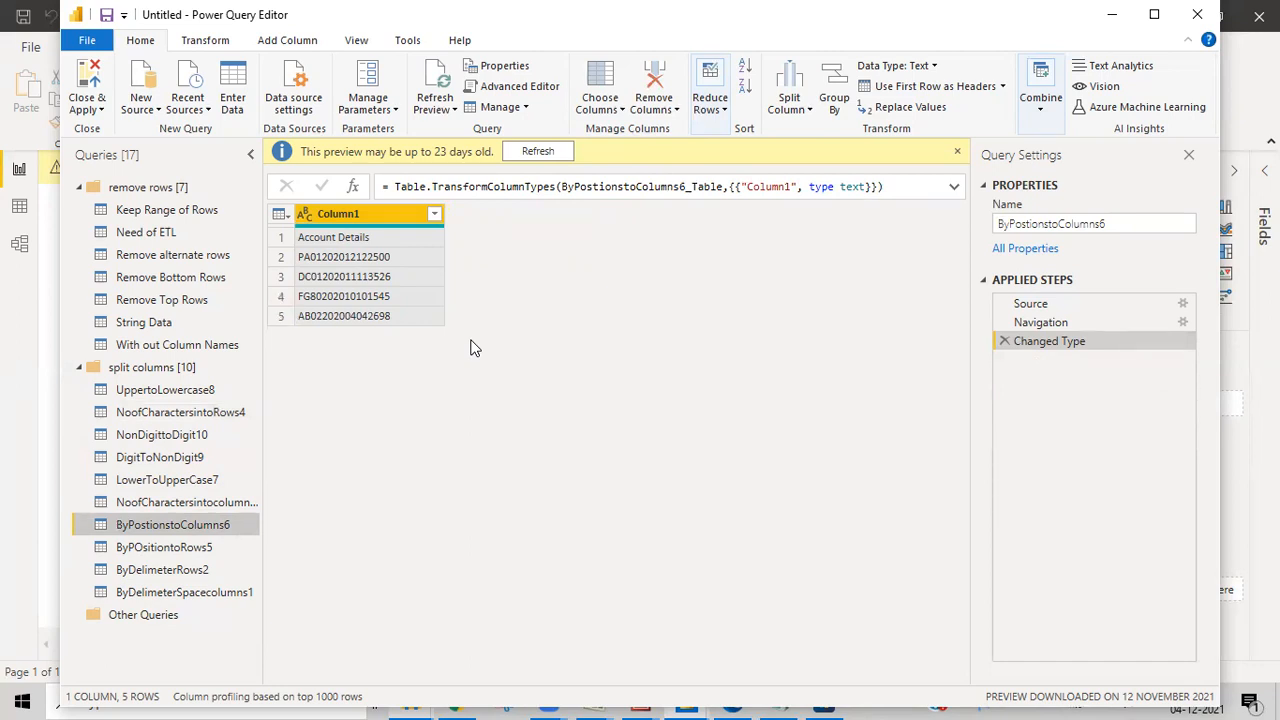
left_click(928, 88)
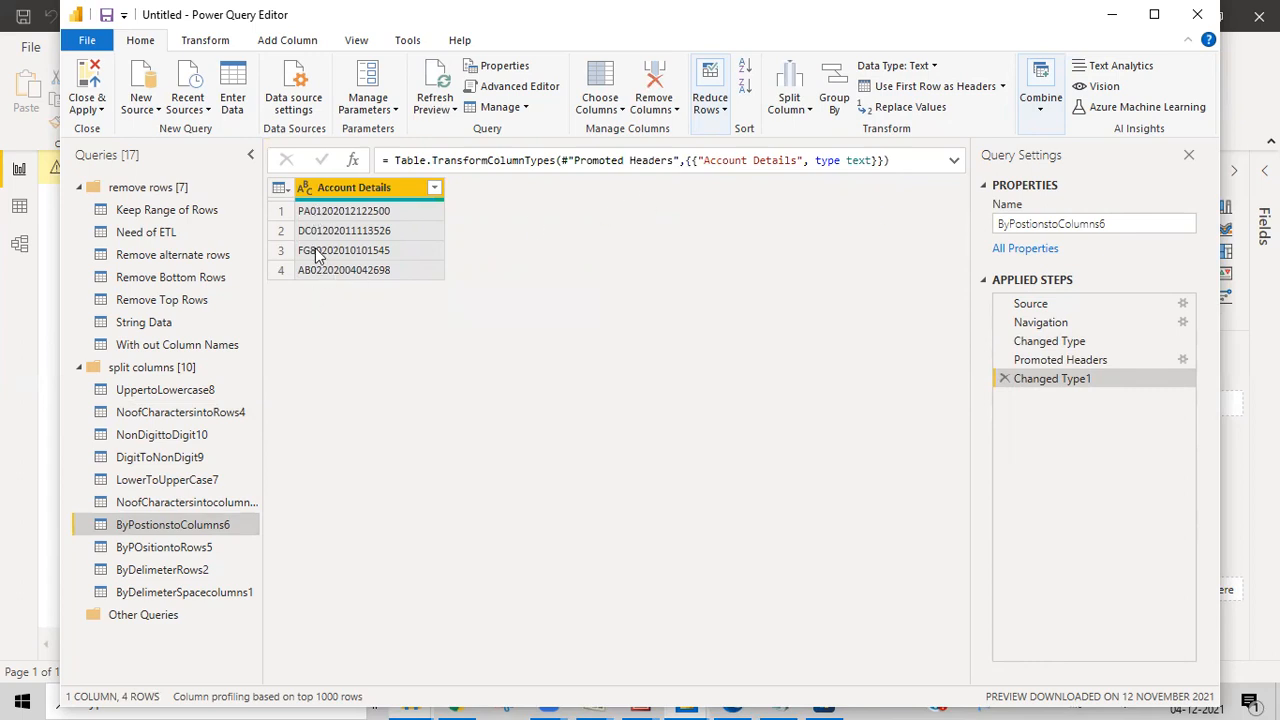
Open the Split Column by Positions settings for the Account Details column, keeping the column's values in view
left_click(810, 108)
left_click(817, 172)
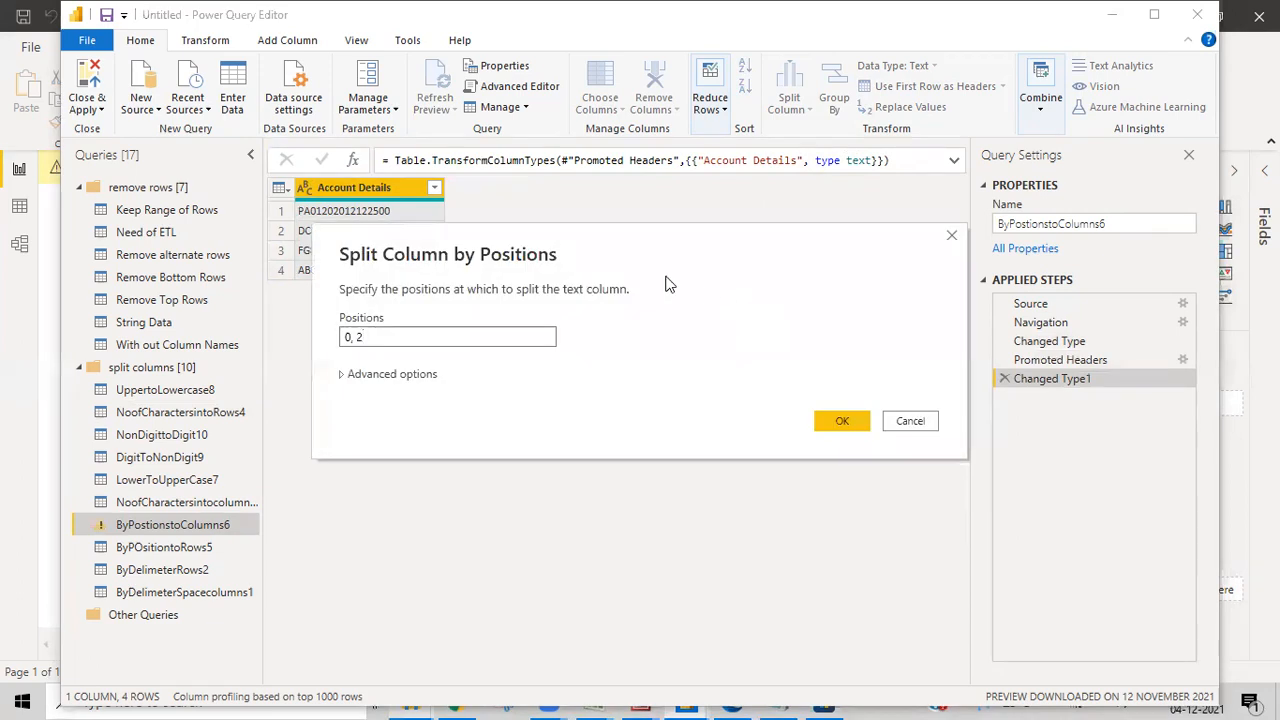
left_click_drag(591, 244, 743, 224)
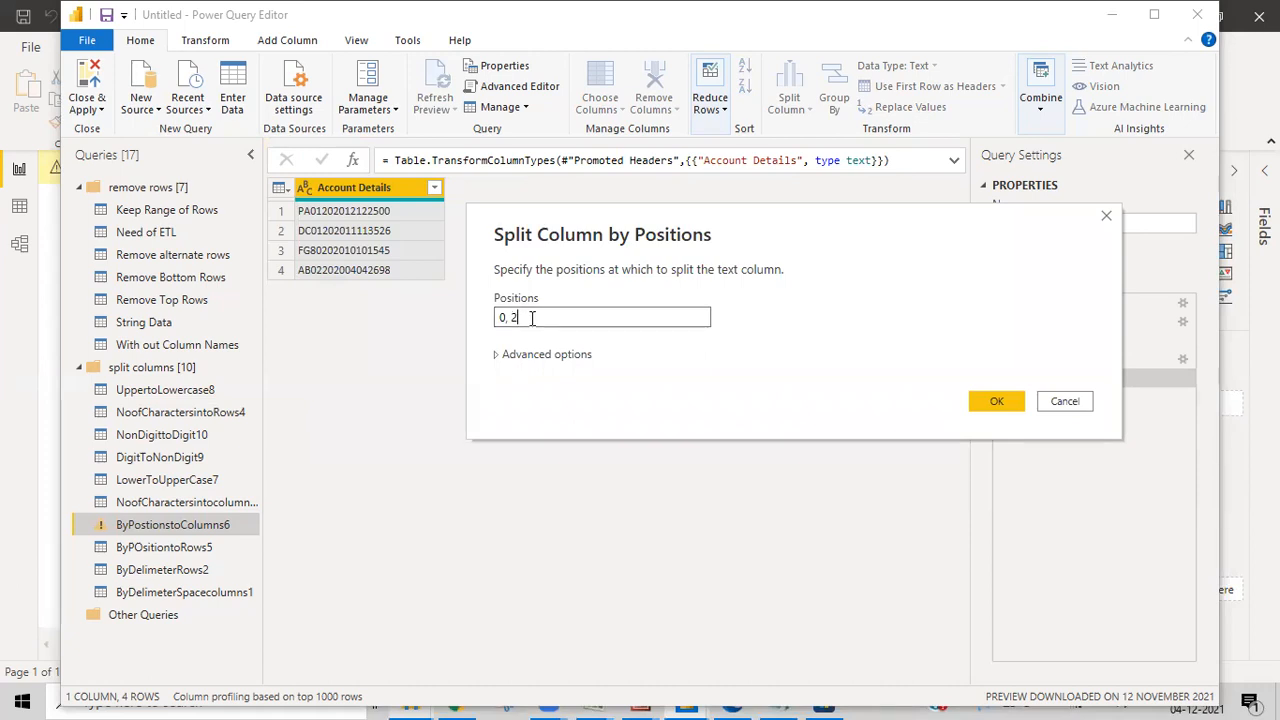
Split the Account Details column at positions 0, 2, 10
type(",10")
left_click(1000, 404)
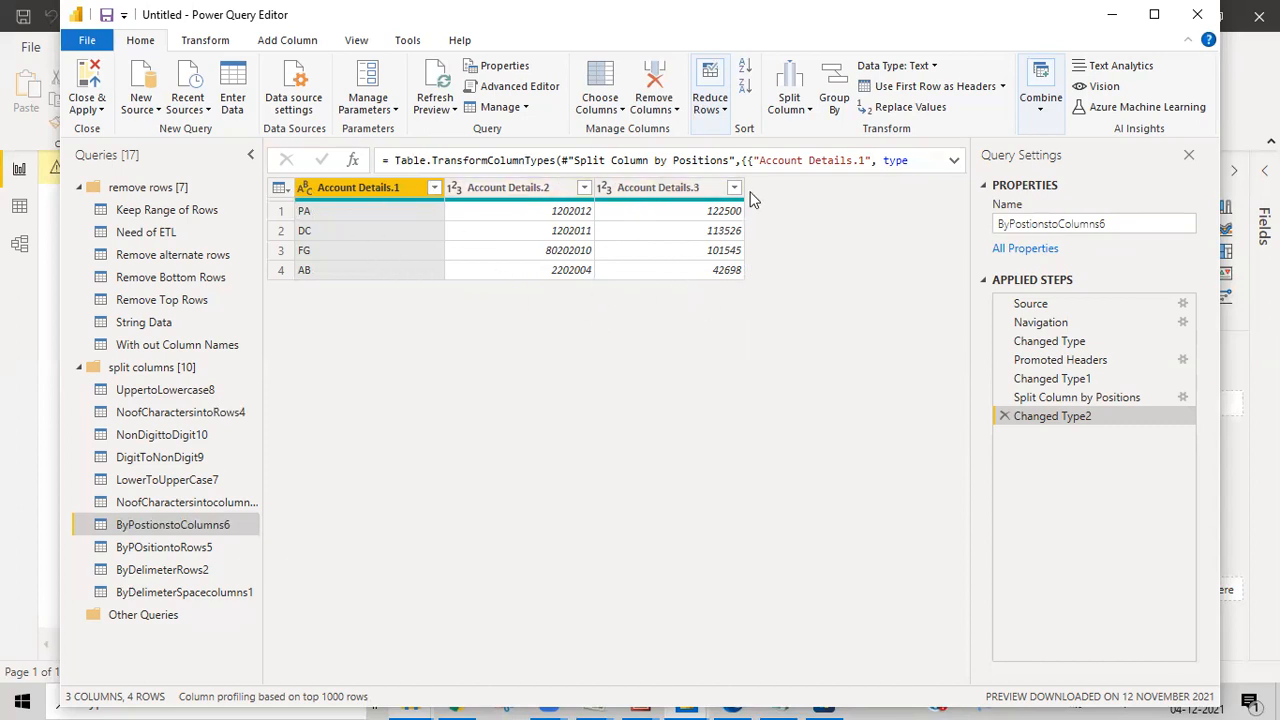
Open the ByPOsitiontoRows5 query and use its first row as headers
left_click(180, 546)
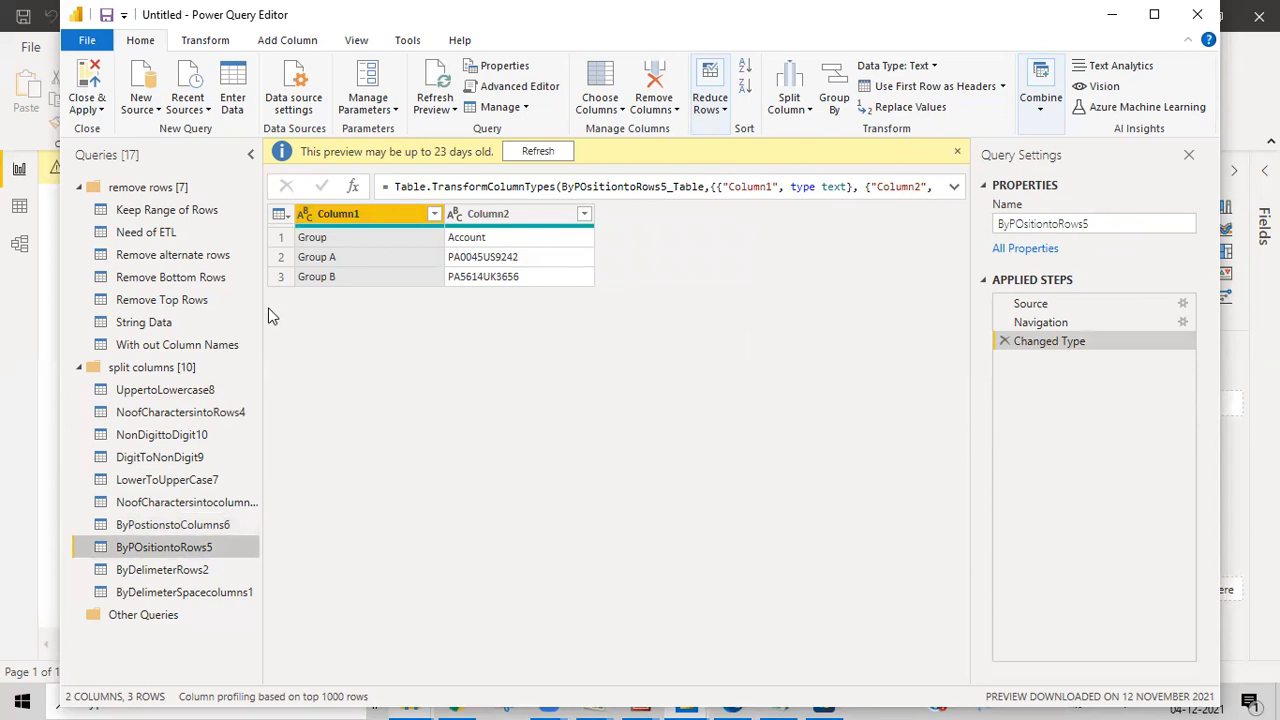
left_click(912, 87)
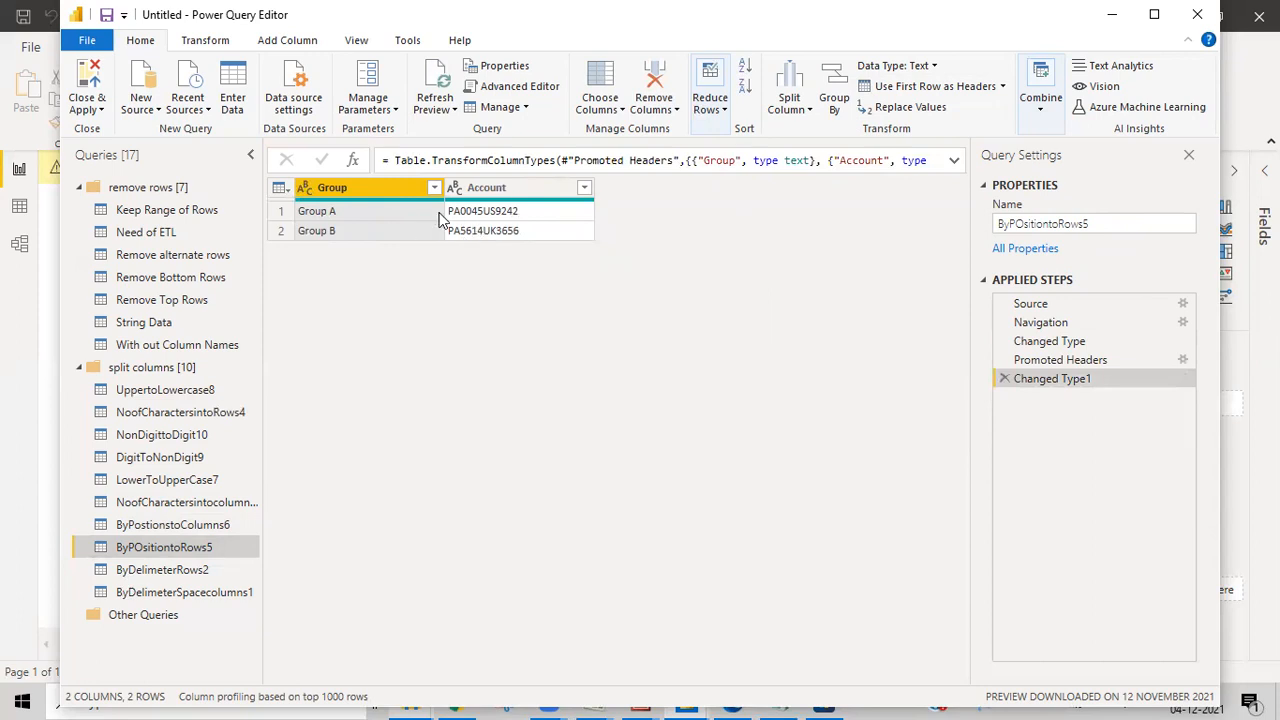
left_click(789, 100)
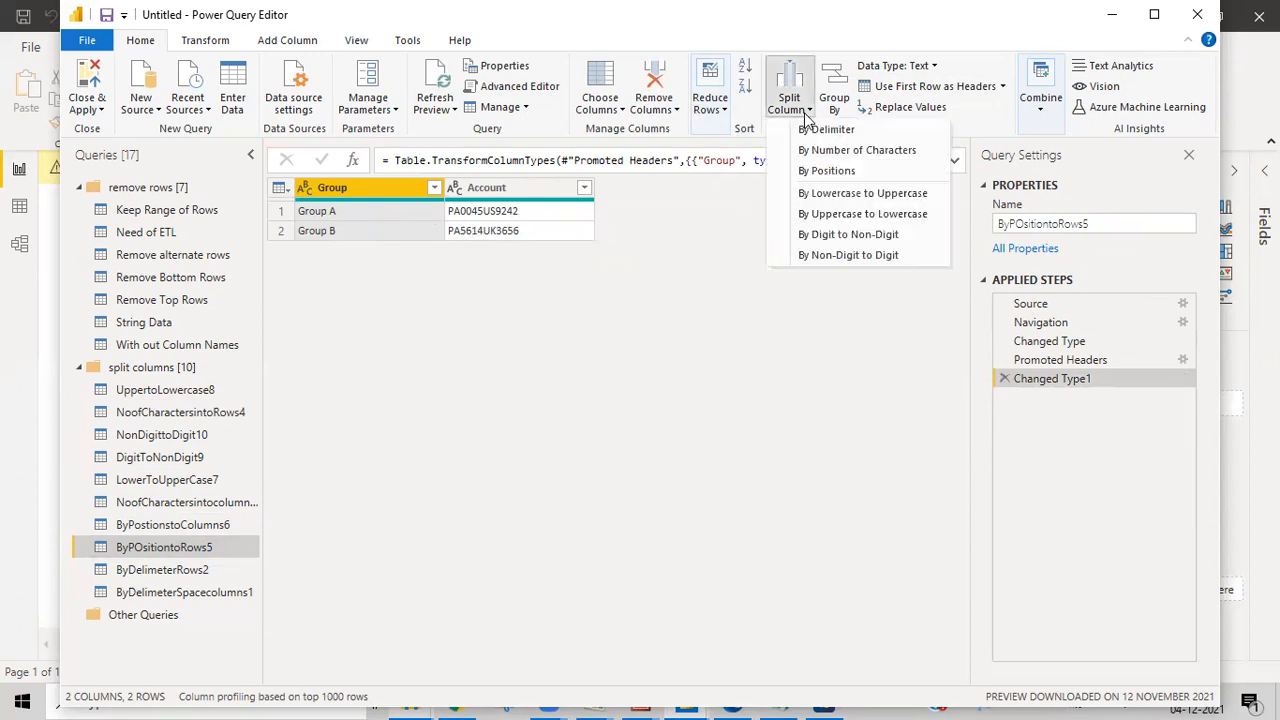
left_click(826, 171)
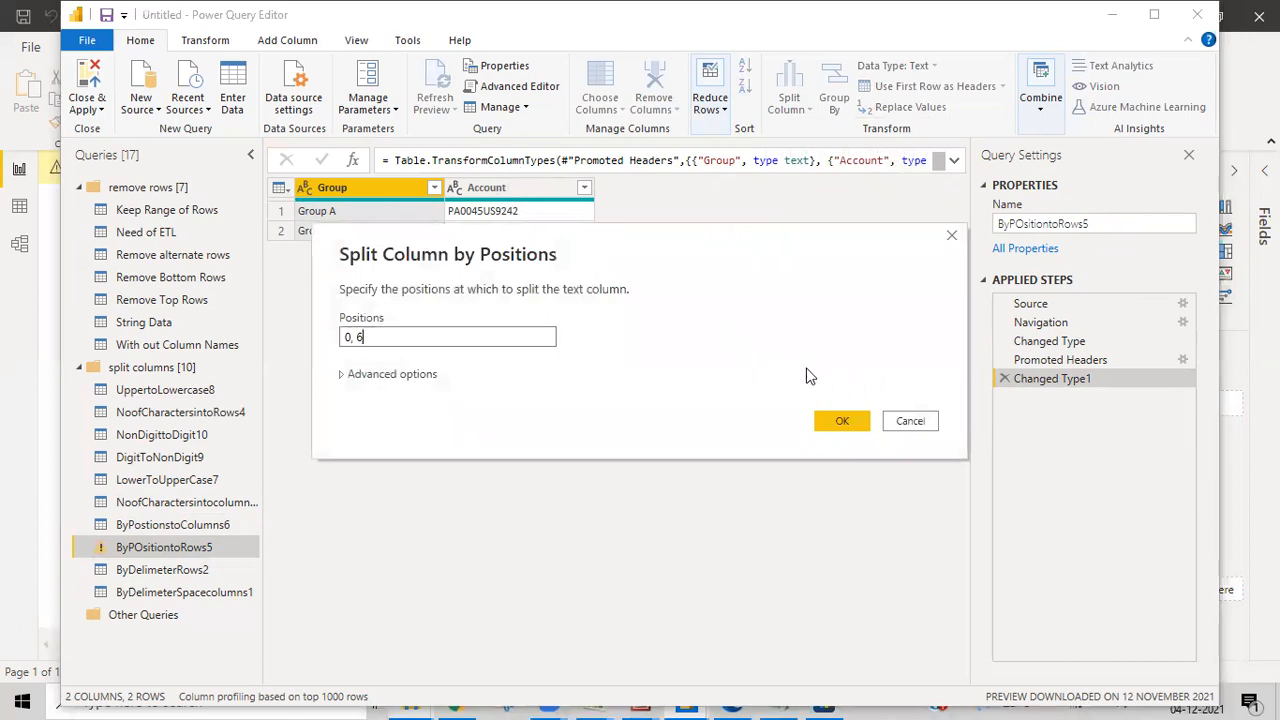
left_click(910, 421)
Split the Account column by positions 0, 2 into rows
left_click(504, 182)
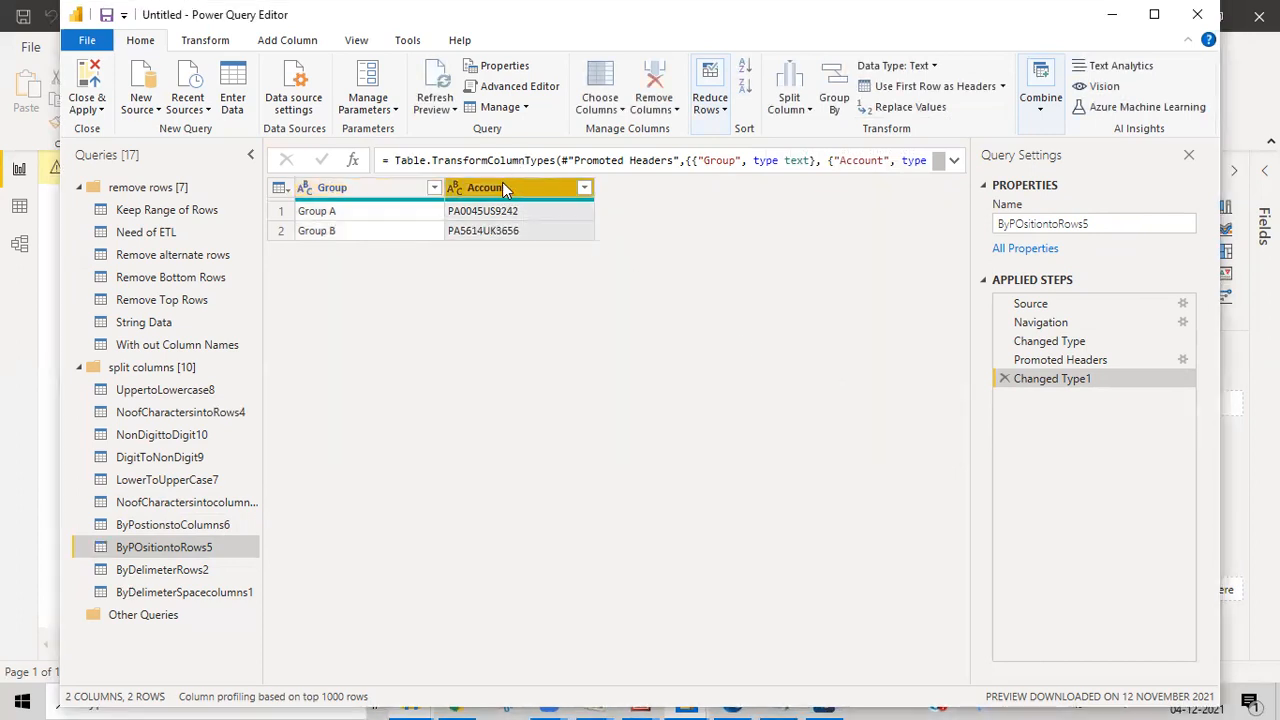
left_click(813, 117)
left_click(826, 171)
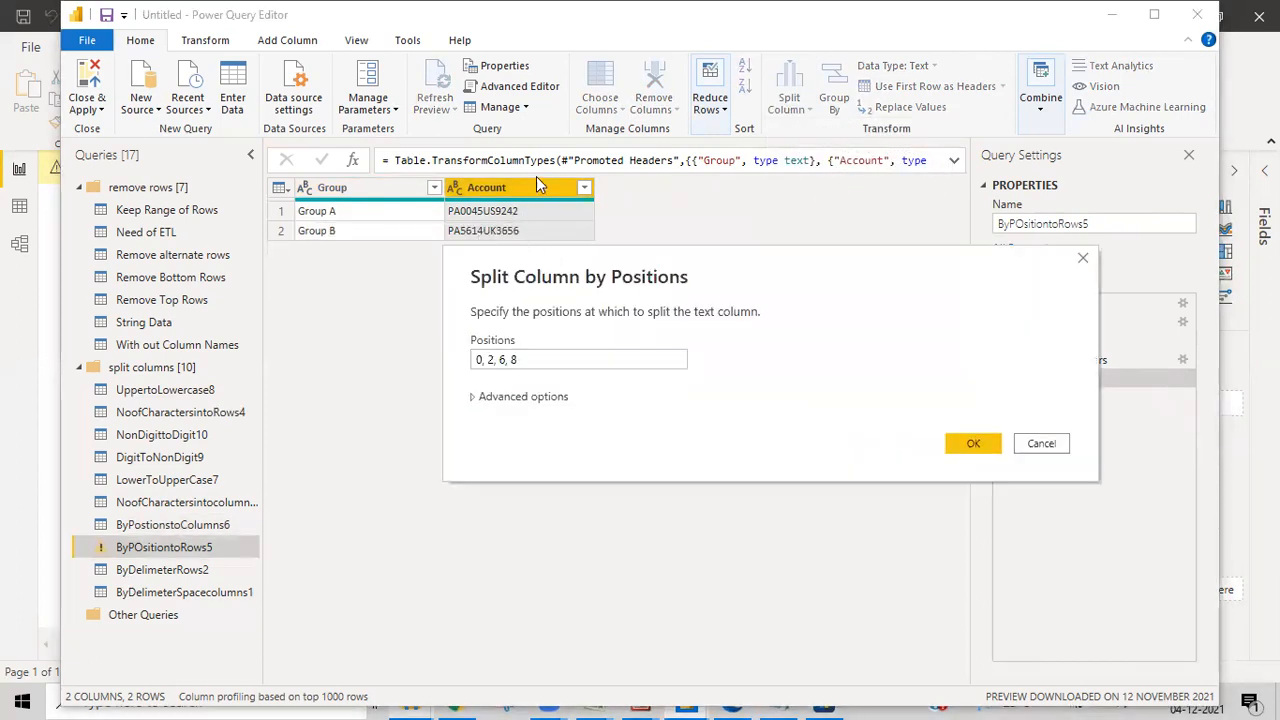
left_click(529, 358)
left_click_drag(529, 358, 498, 364)
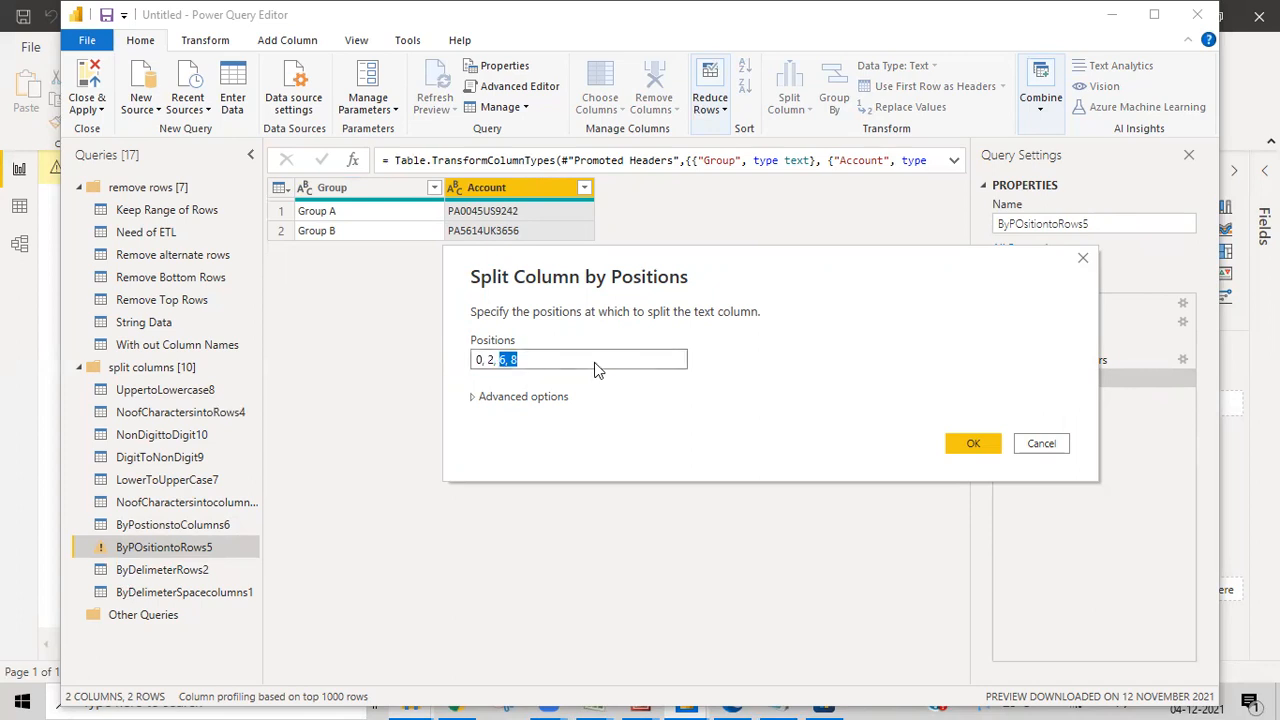
key("BackSpace")
left_click(469, 397)
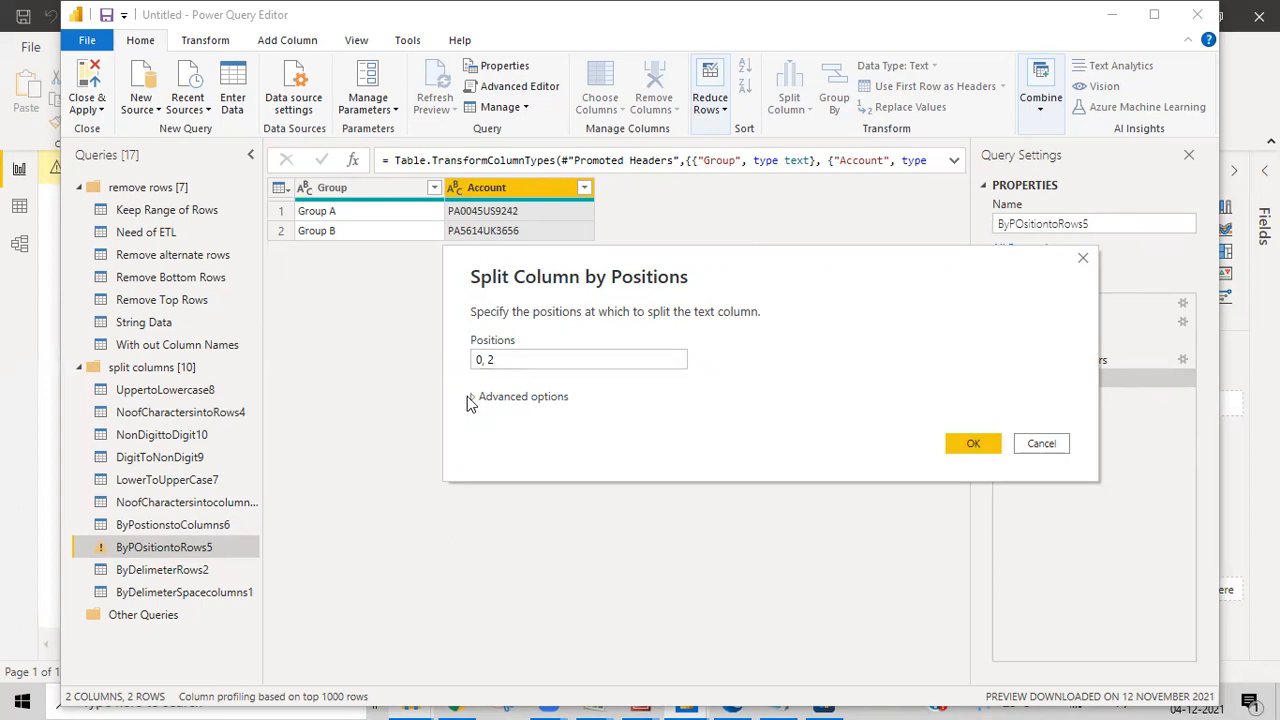
left_click(469, 397)
left_click(503, 454)
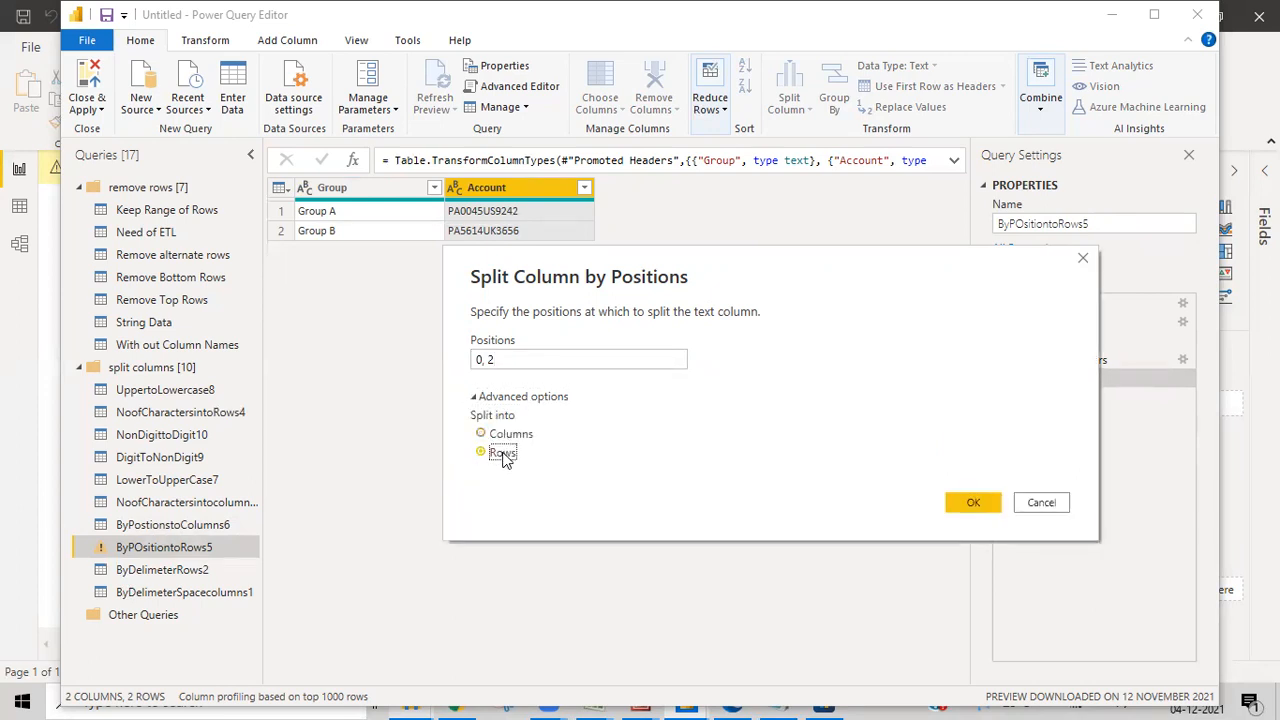
left_click(971, 501)
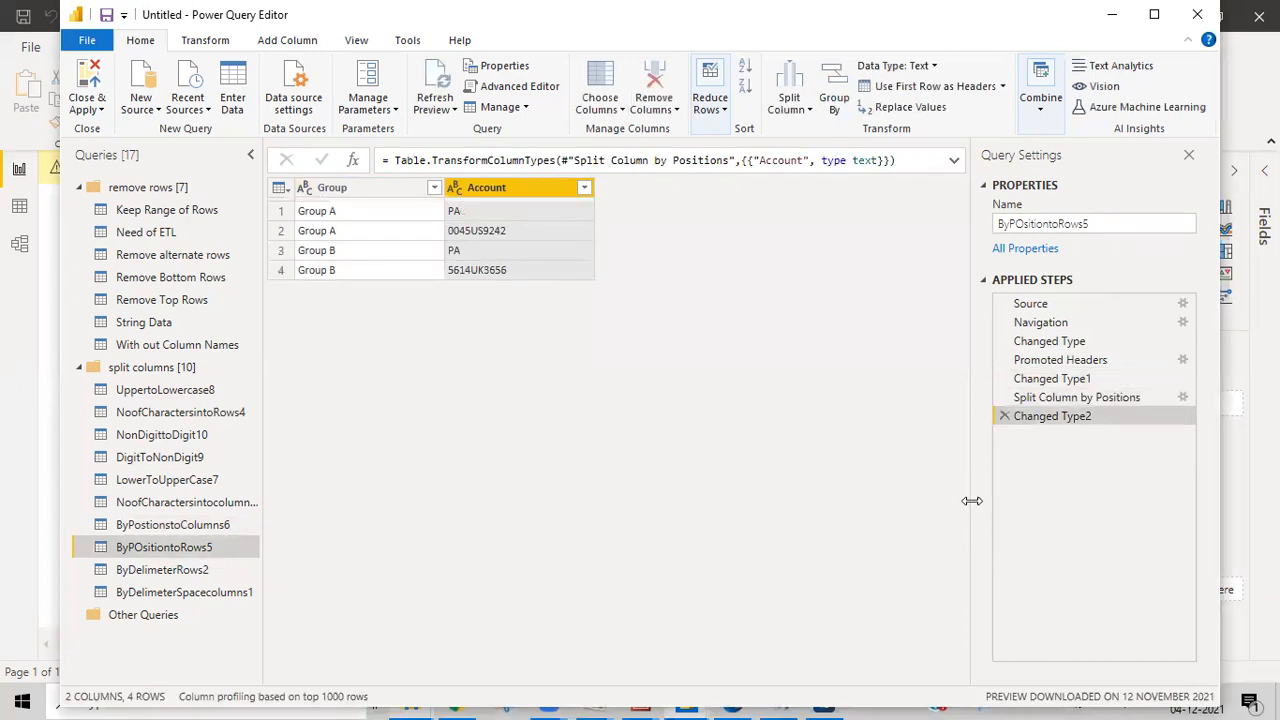
Remove the Changed Type2 step and set the positions of the Account column's row split to 0, 6
left_click(1005, 416)
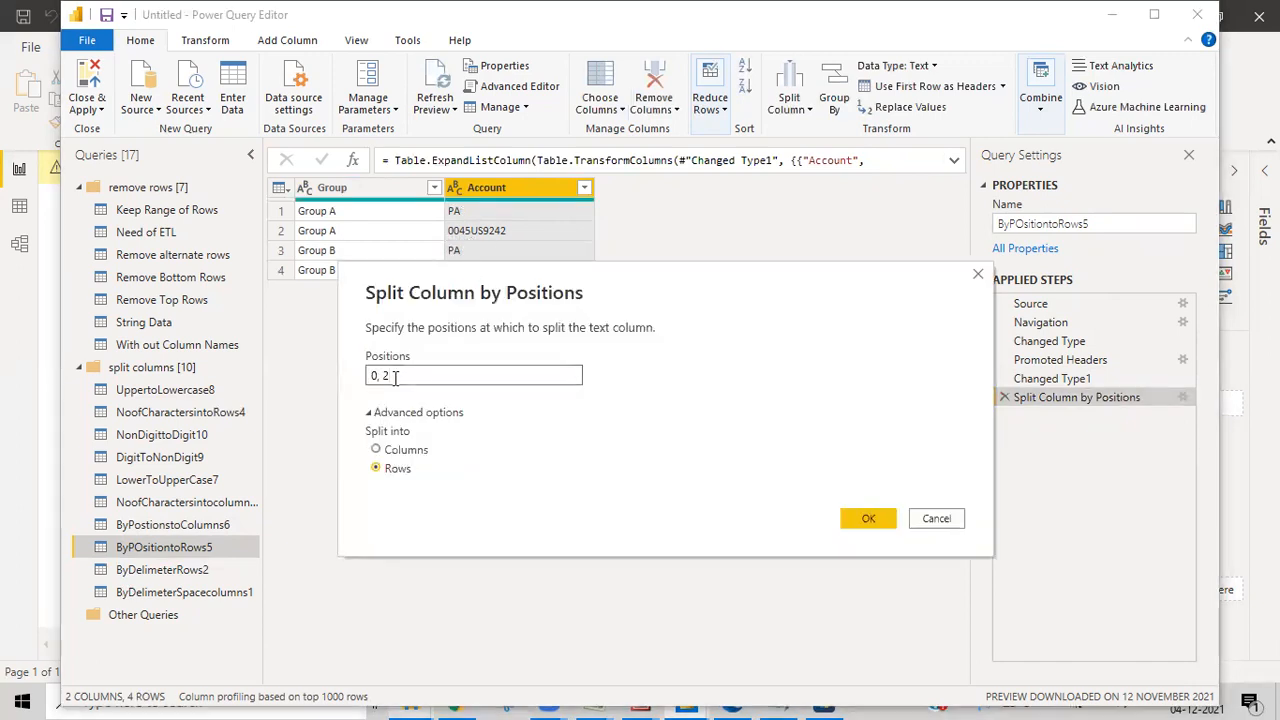
type("6")
left_click(866, 518)
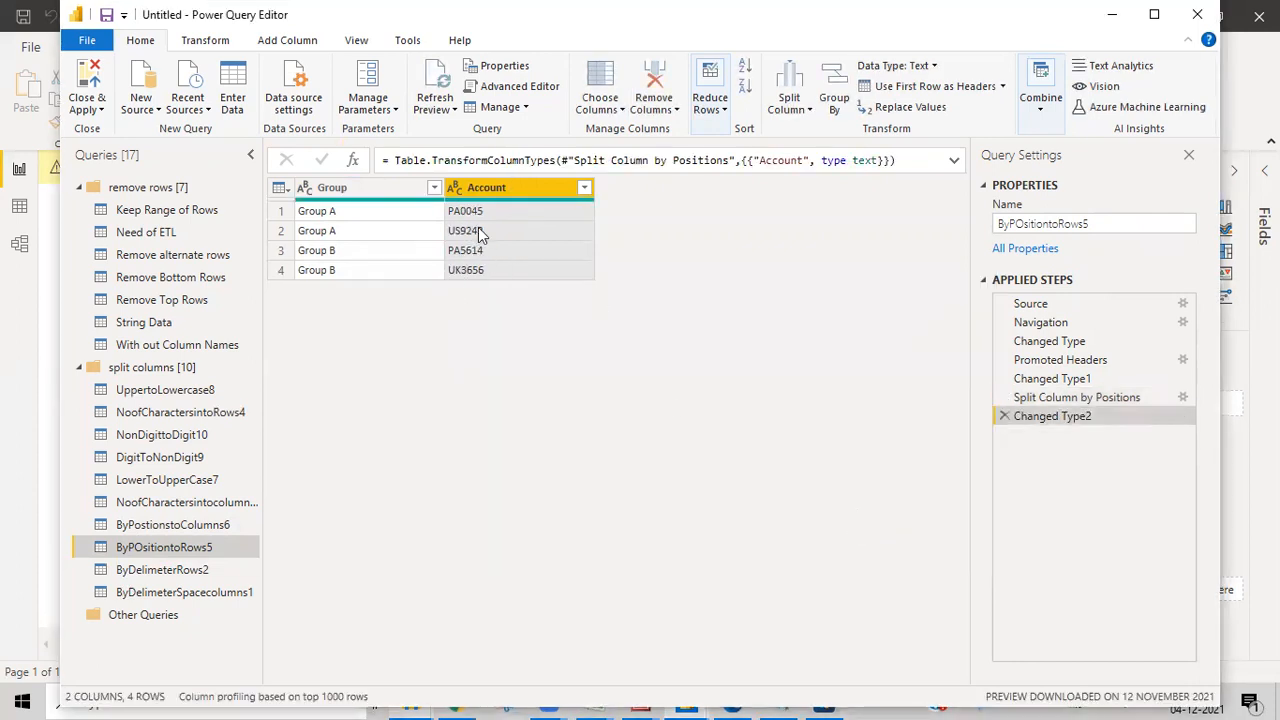
Split the Account column again by positions 0, 2, this time into columns
left_click(797, 104)
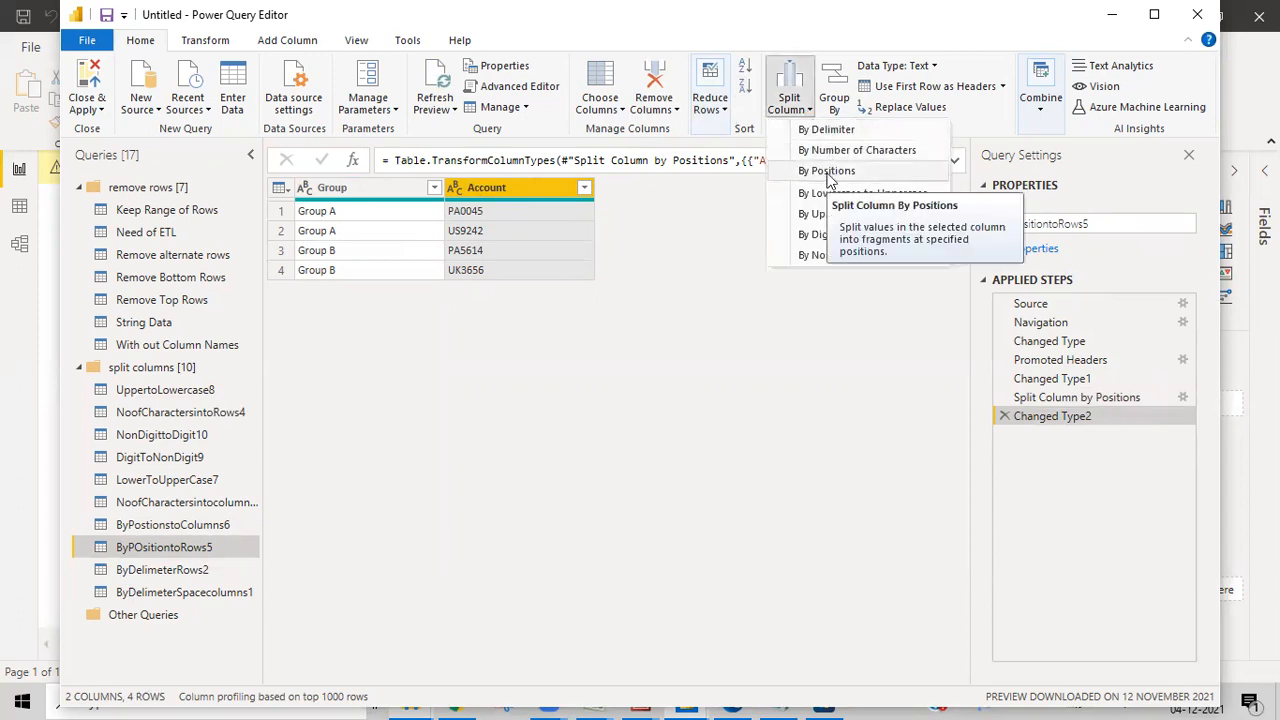
left_click(827, 172)
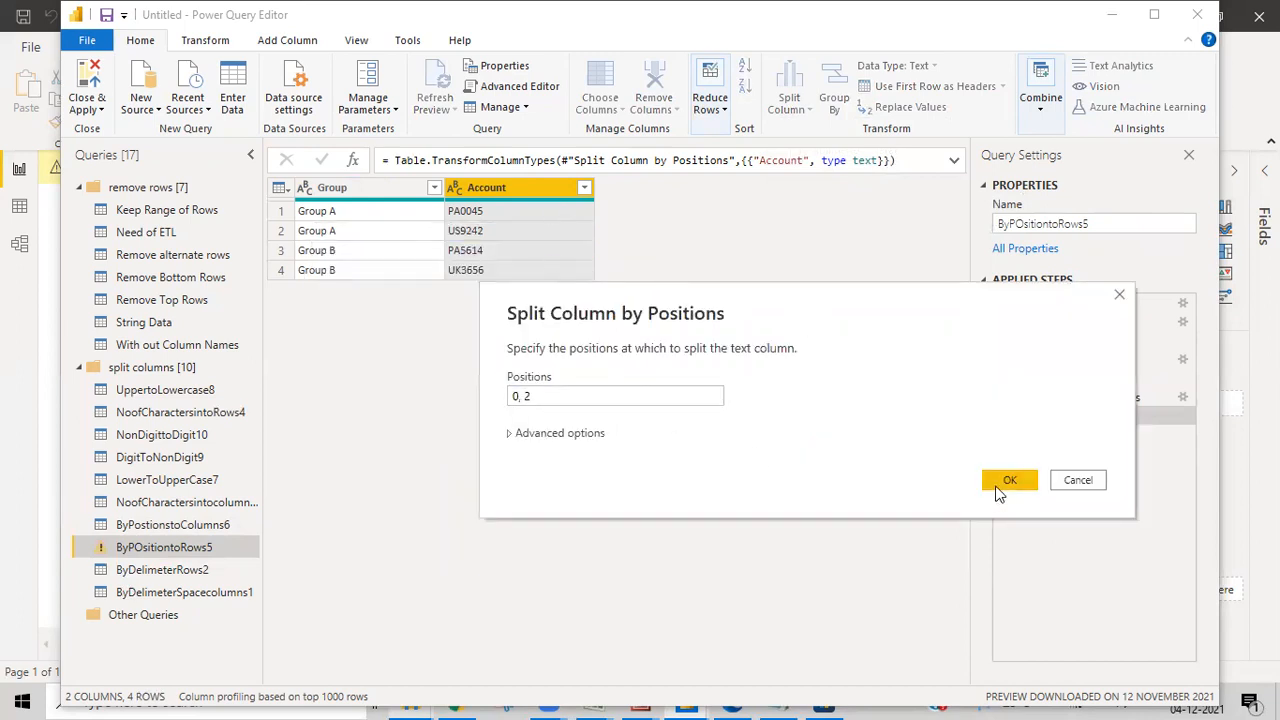
left_click(1009, 481)
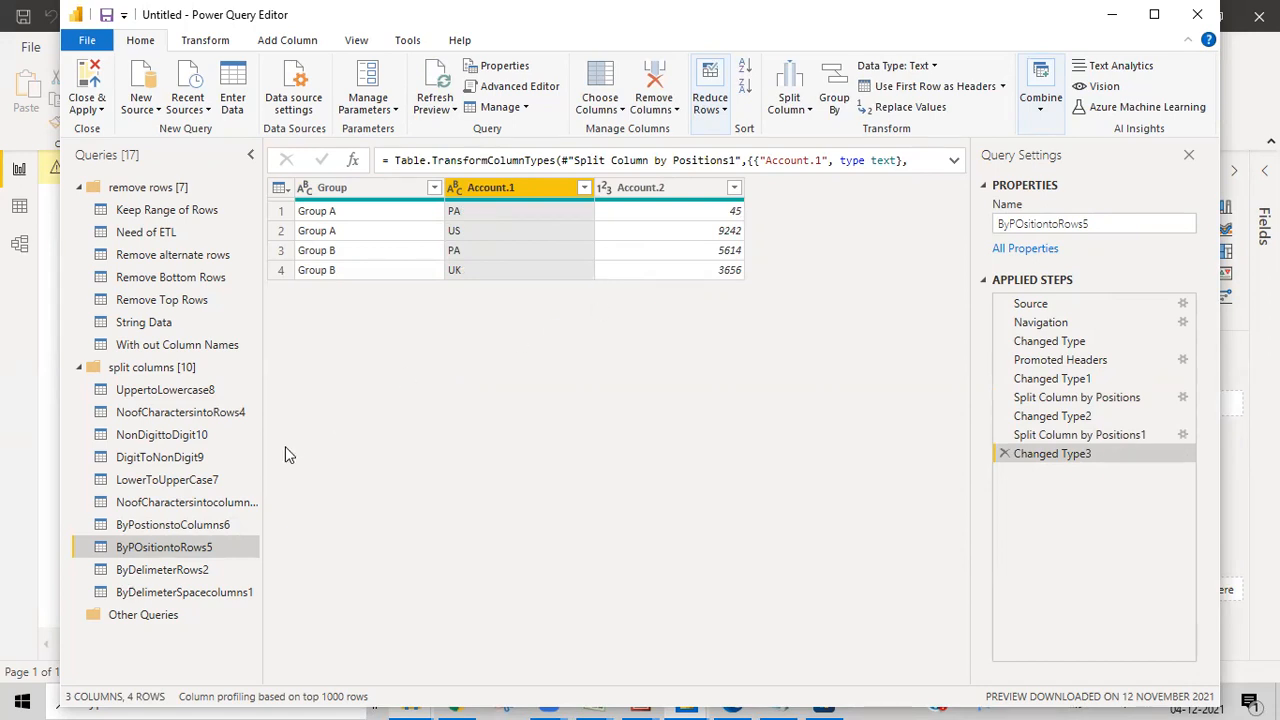
Open the LowerToUpperCase7 query and use its first row as headers
left_click(790, 104)
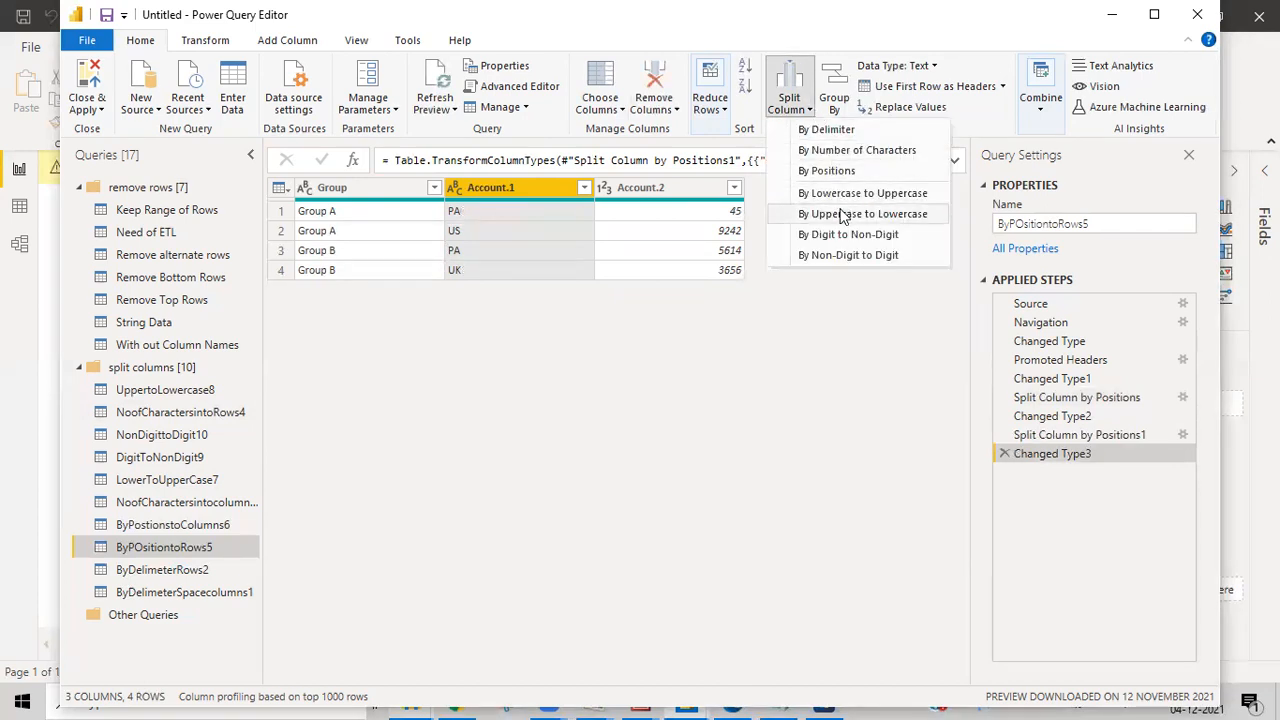
left_click(163, 482)
left_click(165, 484)
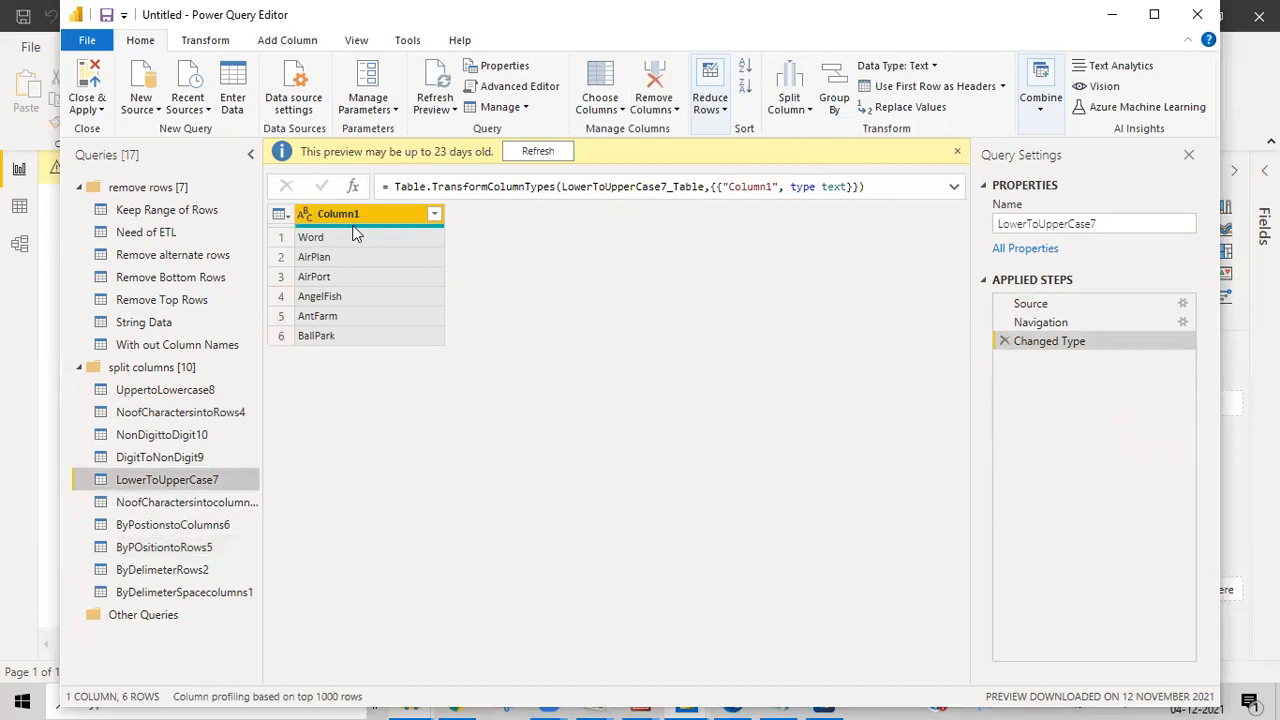
left_click(948, 87)
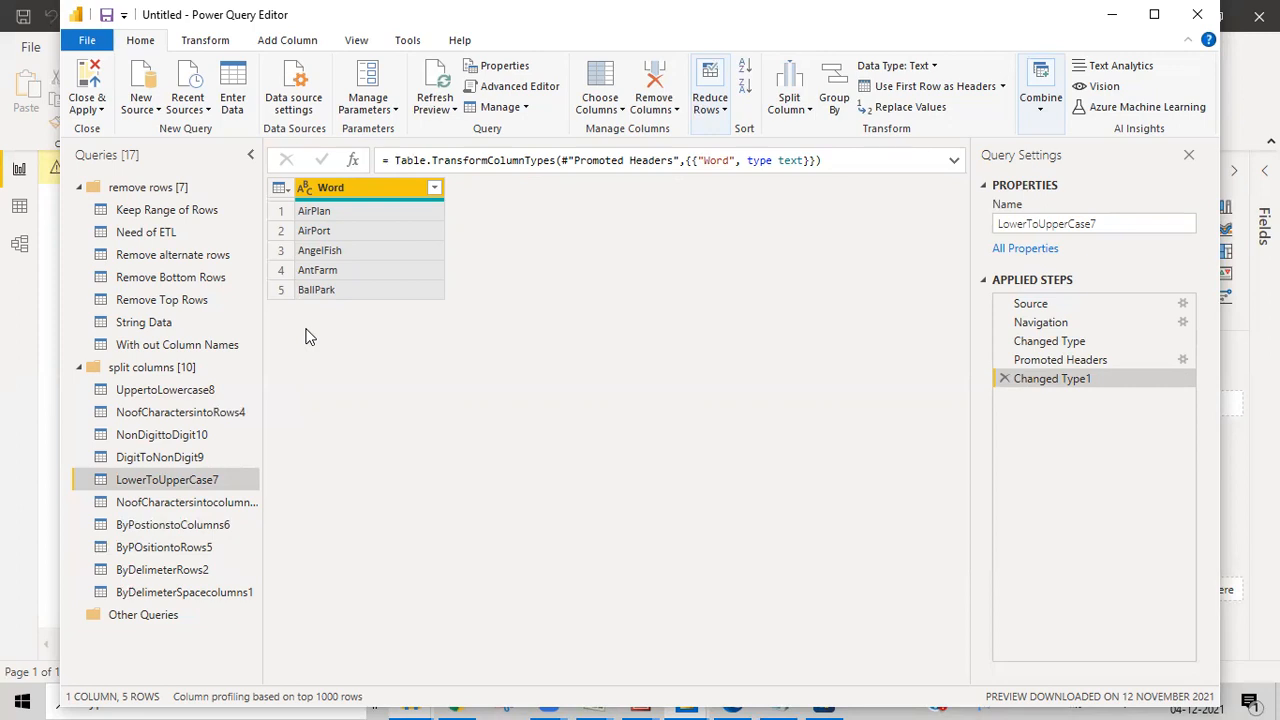
Try splitting the Word column by lowercase to uppercase and remove that applied step
left_click(808, 112)
left_click(824, 193)
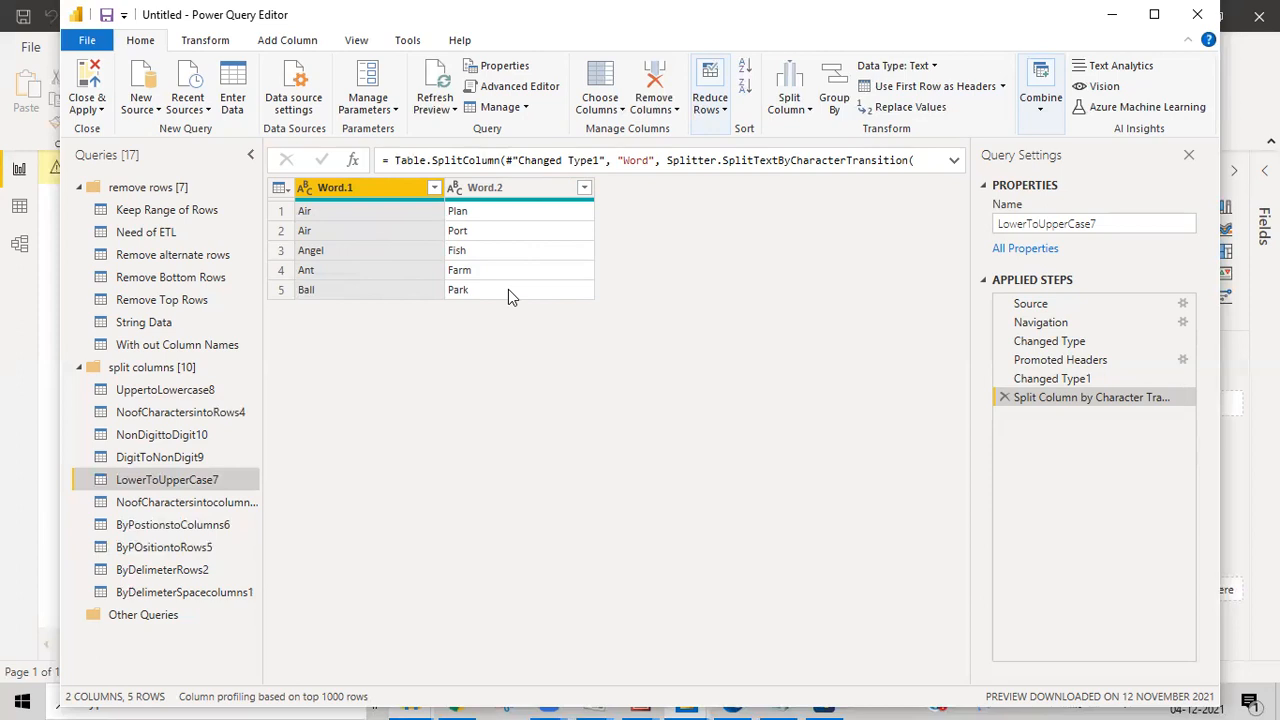
left_click(1004, 397)
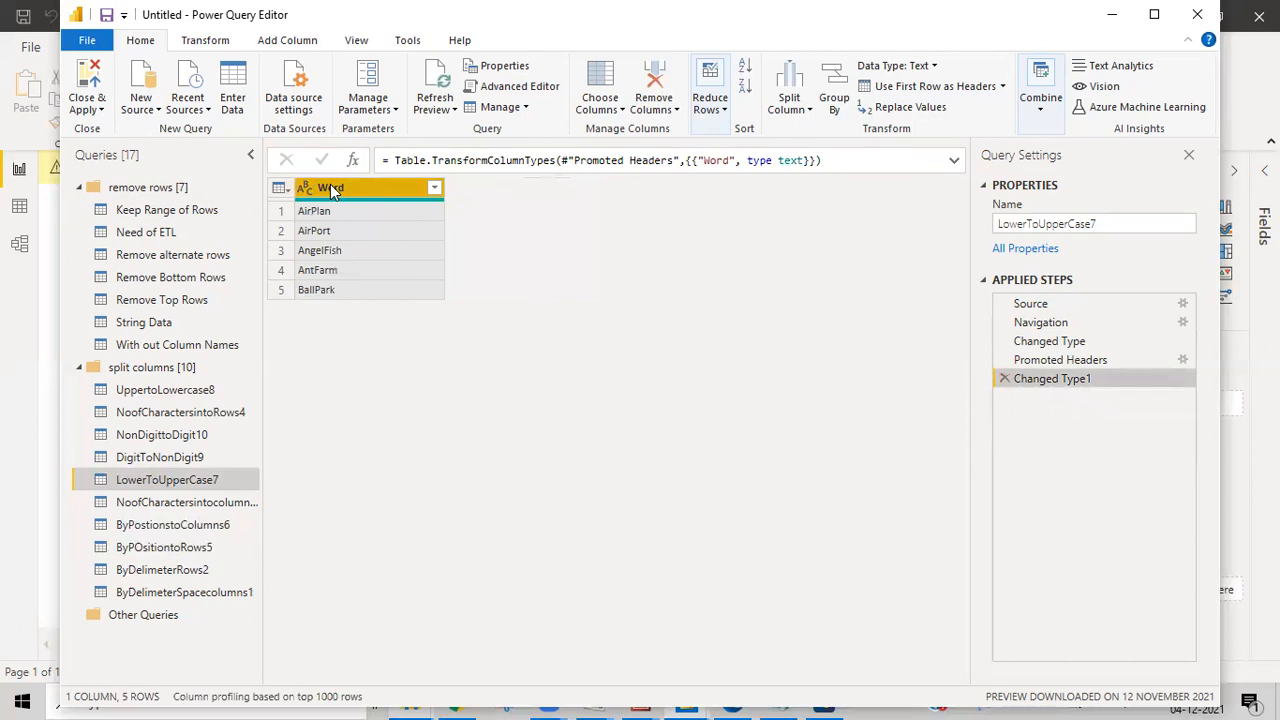
Duplicate the Word column and split the copy by lowercase to uppercase
right_click(332, 189)
left_click(418, 264)
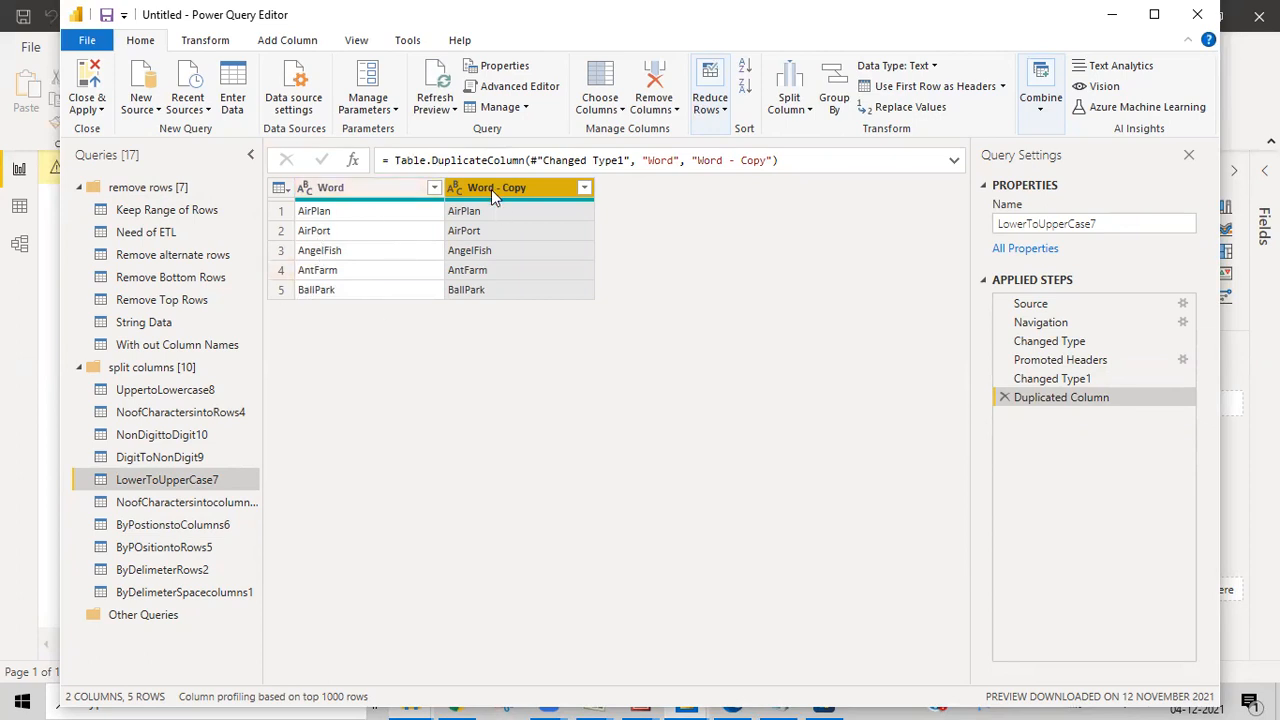
left_click(792, 102)
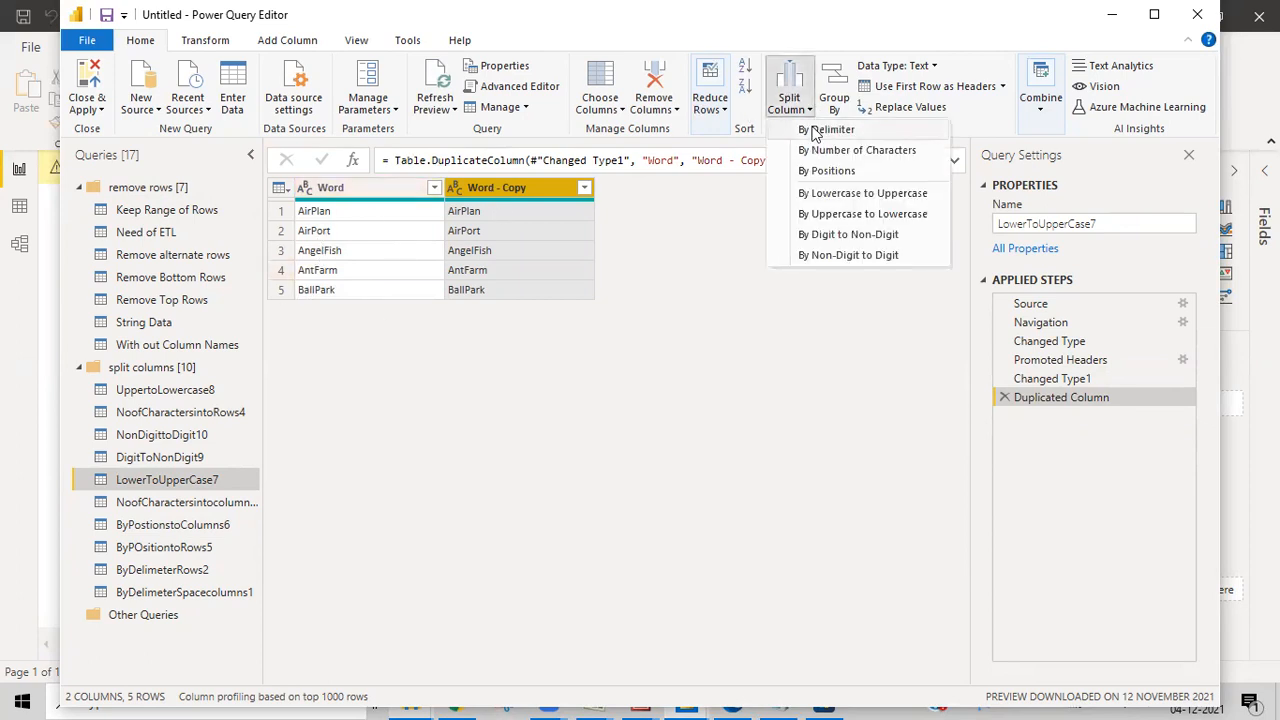
left_click(820, 192)
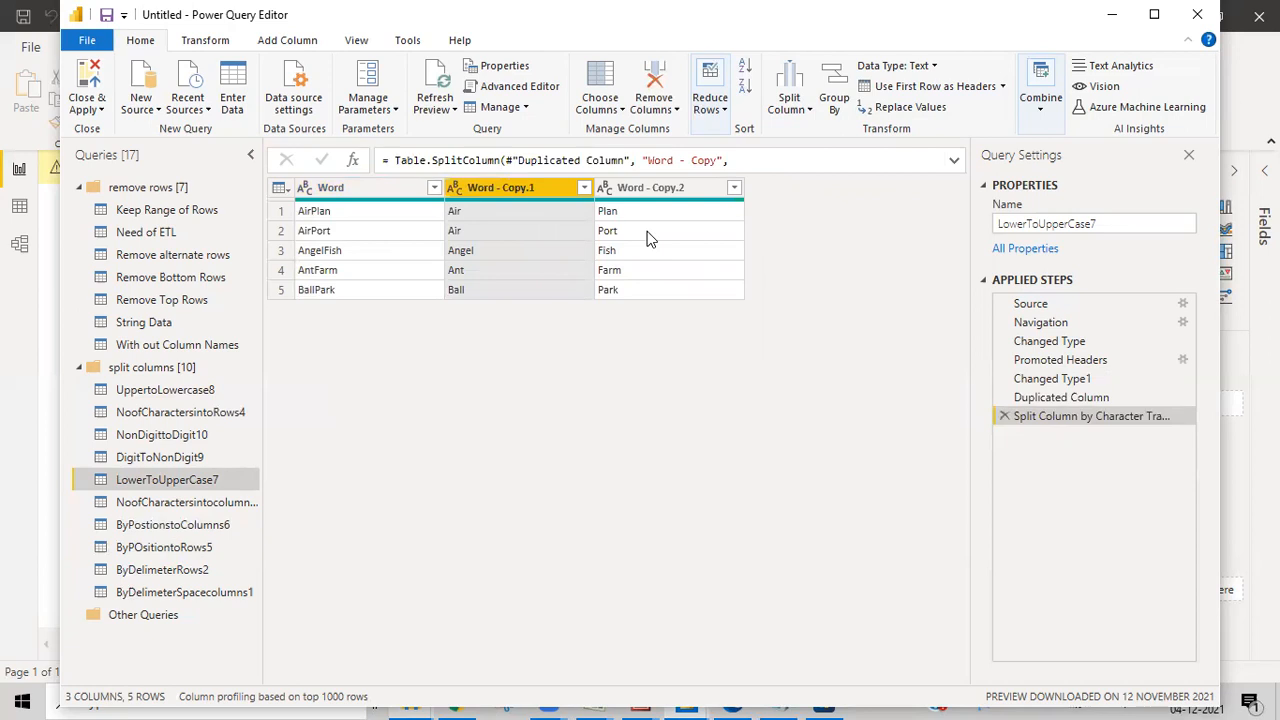
Rename the two columns split from the Word copy to "first name" and "last name"
double_click(534, 187)
type("f")
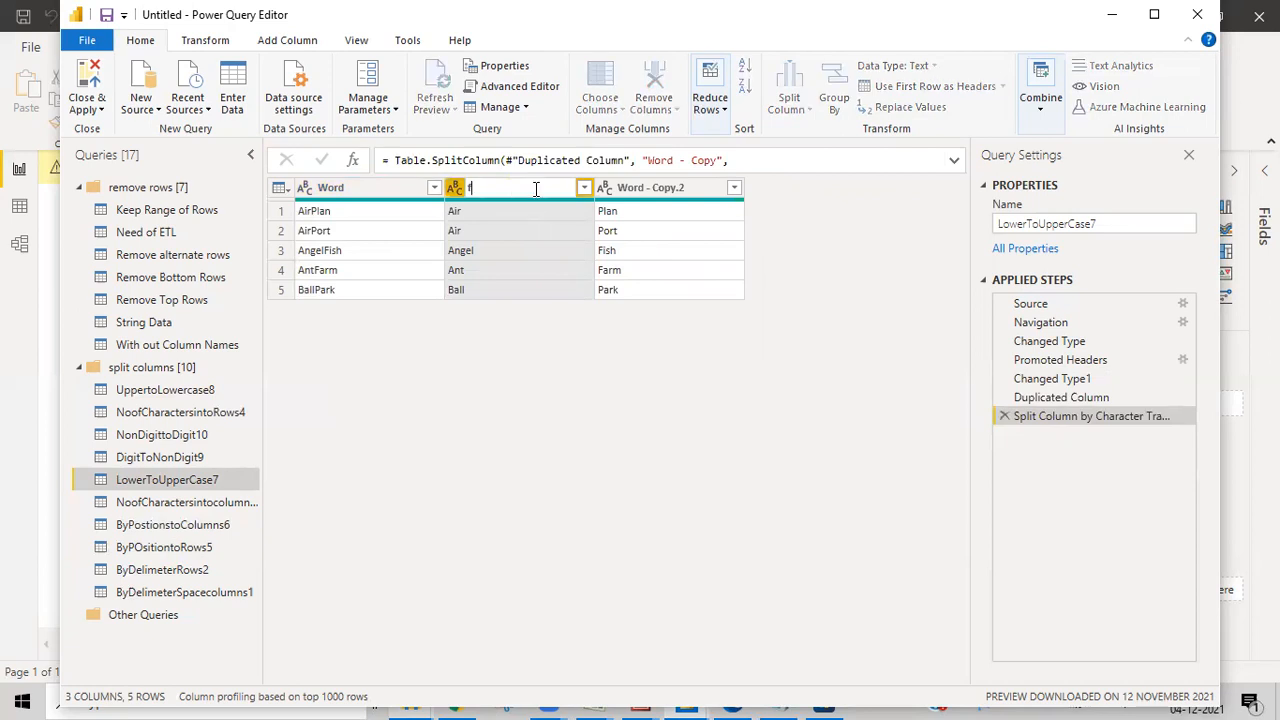
type("irst name")
key("Return")
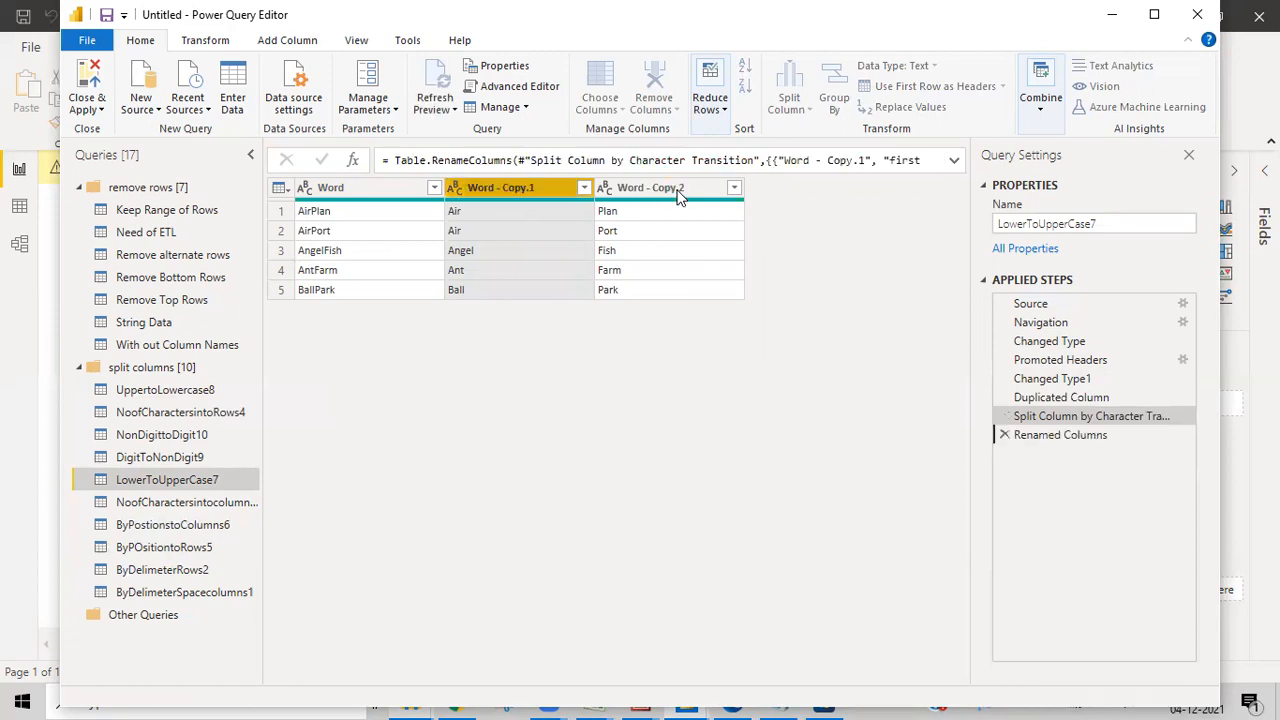
double_click(648, 188)
type("last name")
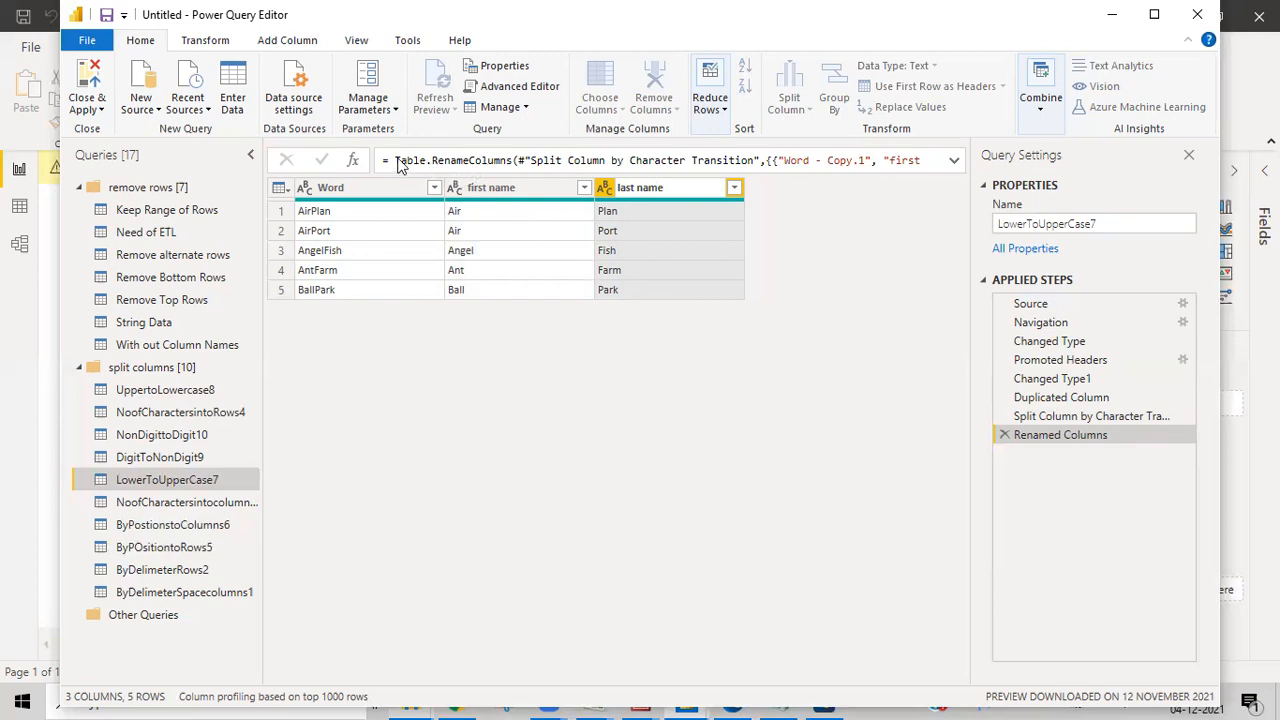
key("Return")
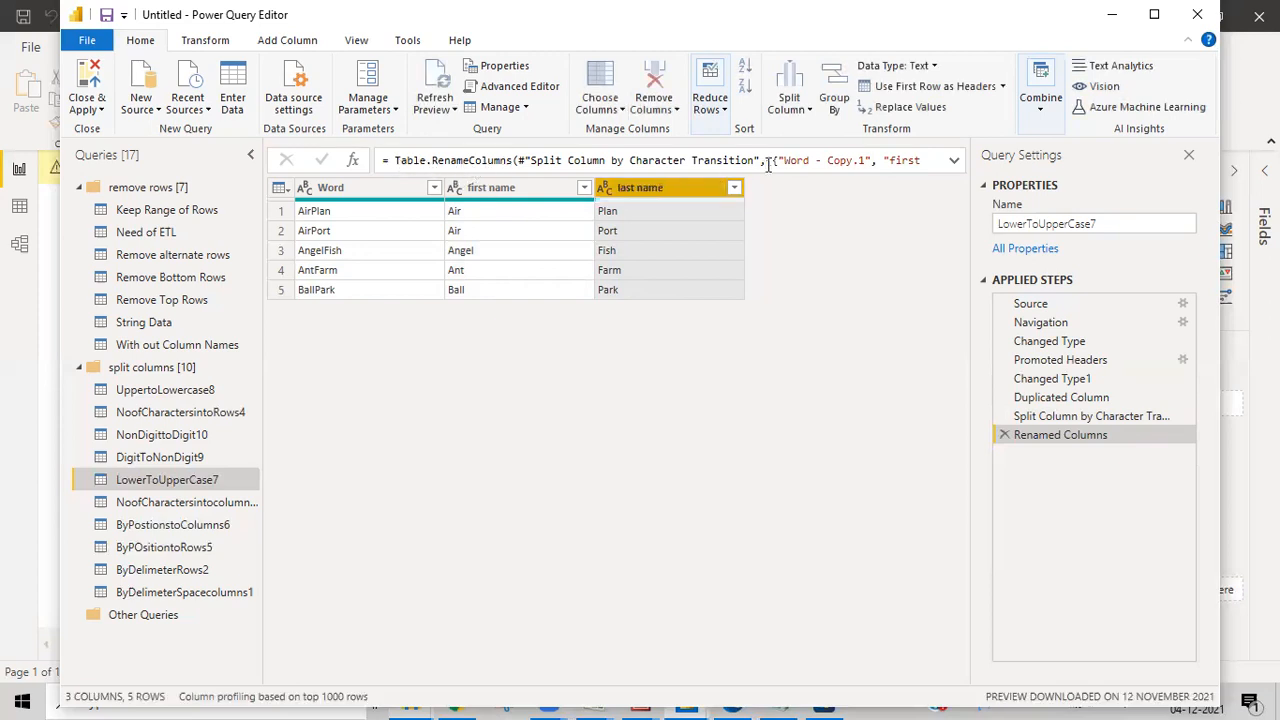
Expand the Renamed Columns formula and examine its reference to the preceding split step
left_click(954, 160)
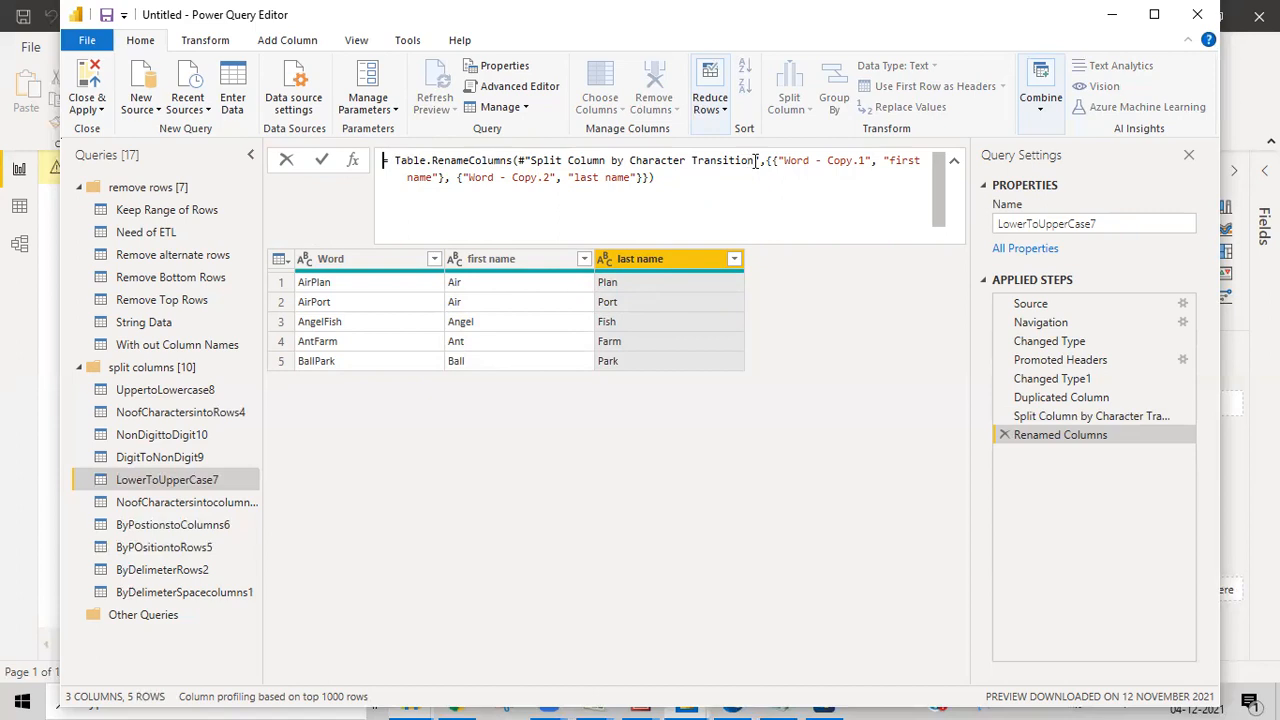
left_click_drag(754, 160, 529, 160)
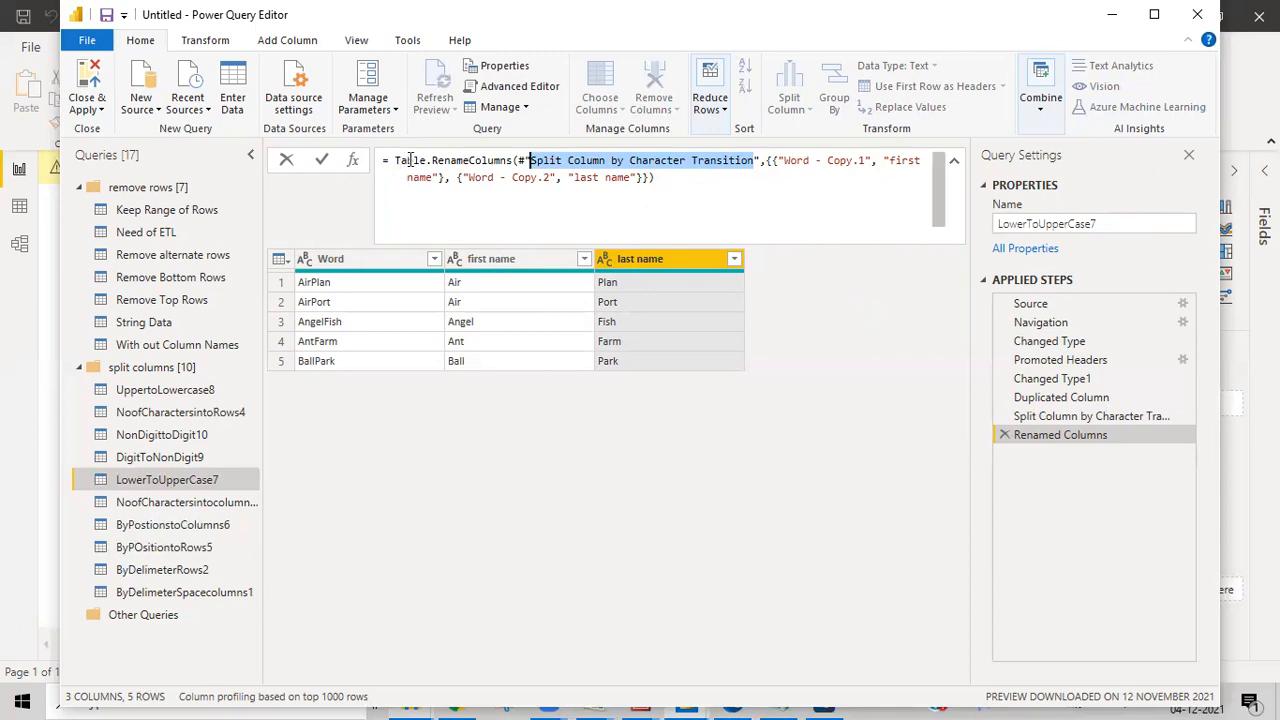
mouse_move(428, 162)
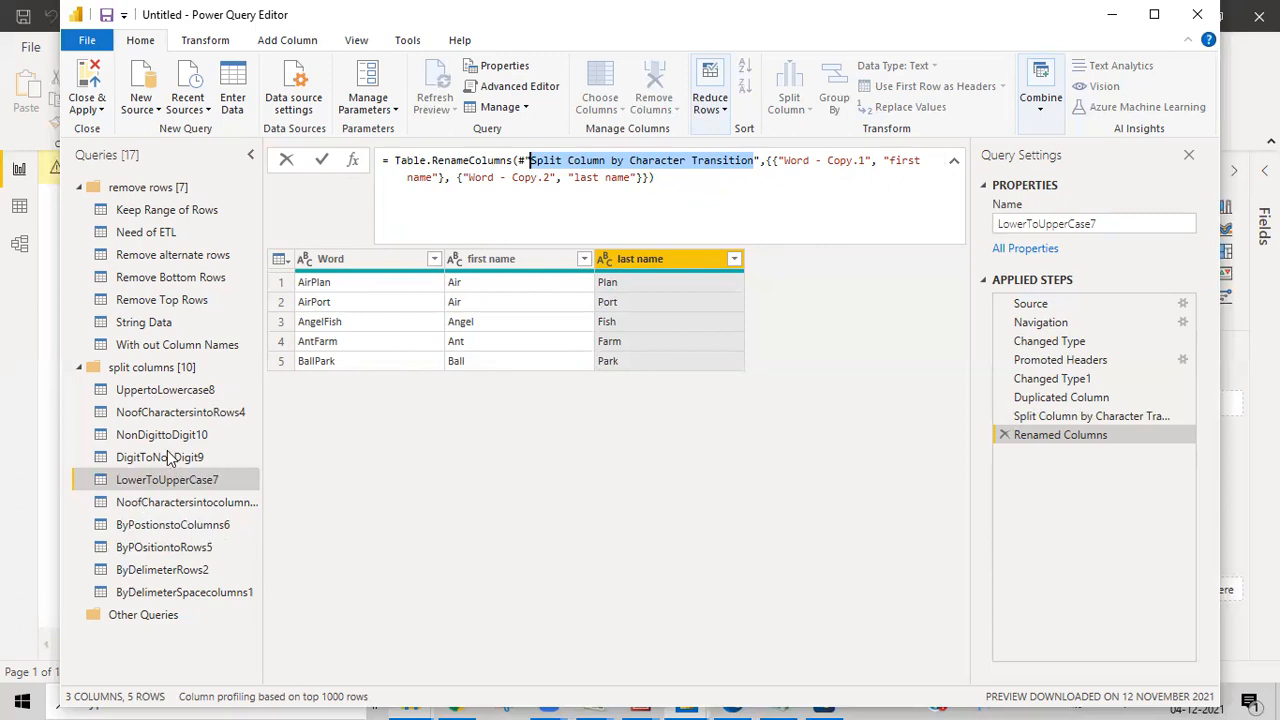
In the UppertoLowercase8 query, promote the first row to headers and split the Word column by uppercase to lowercase
left_click(163, 393)
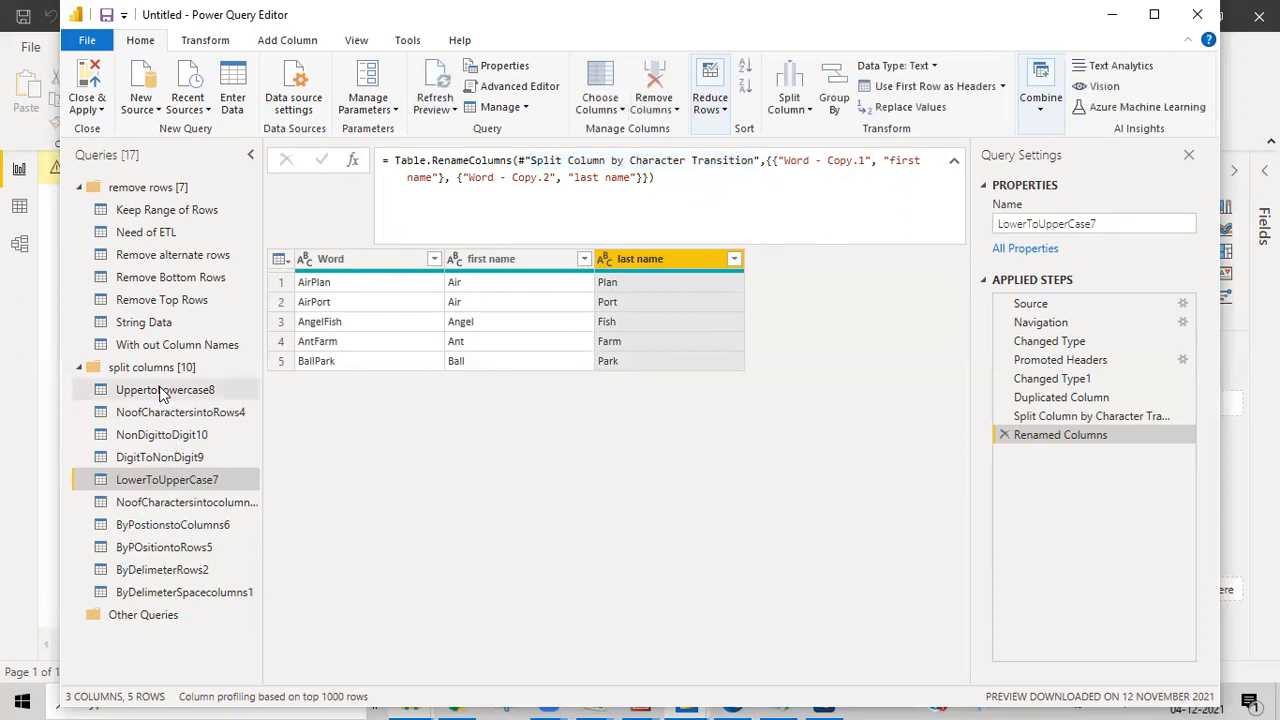
left_click(176, 392)
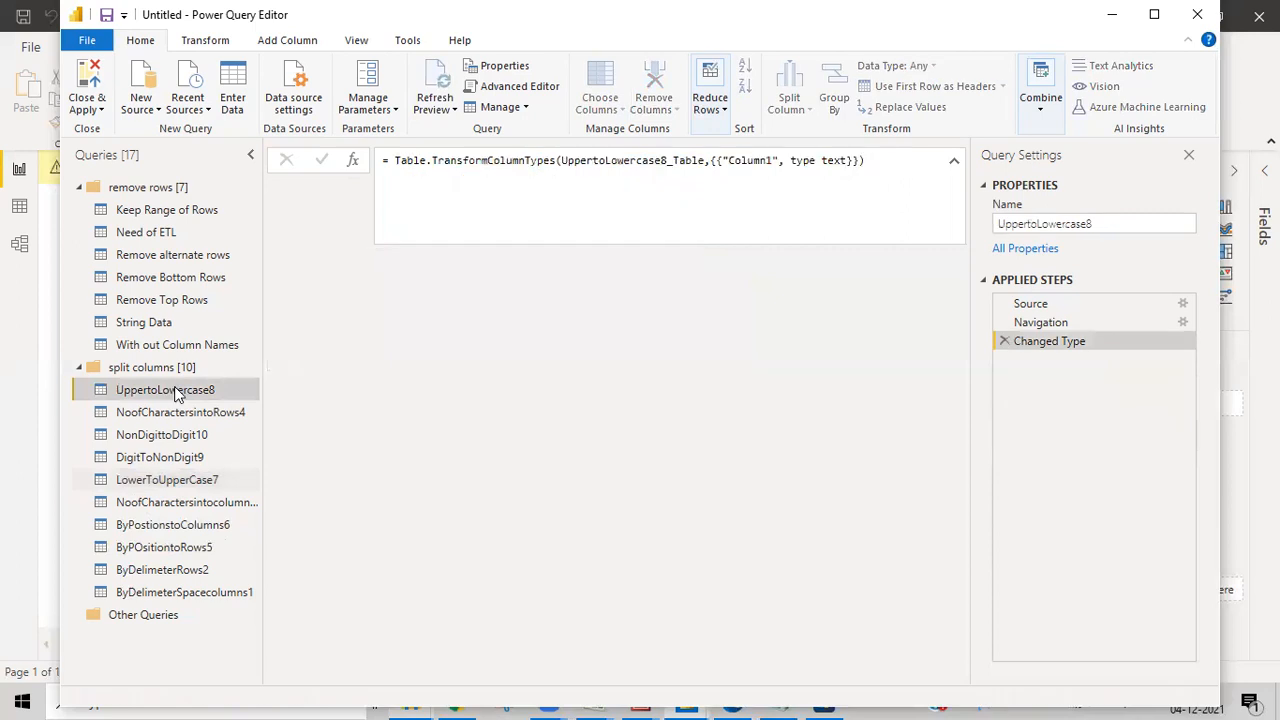
left_click(954, 187)
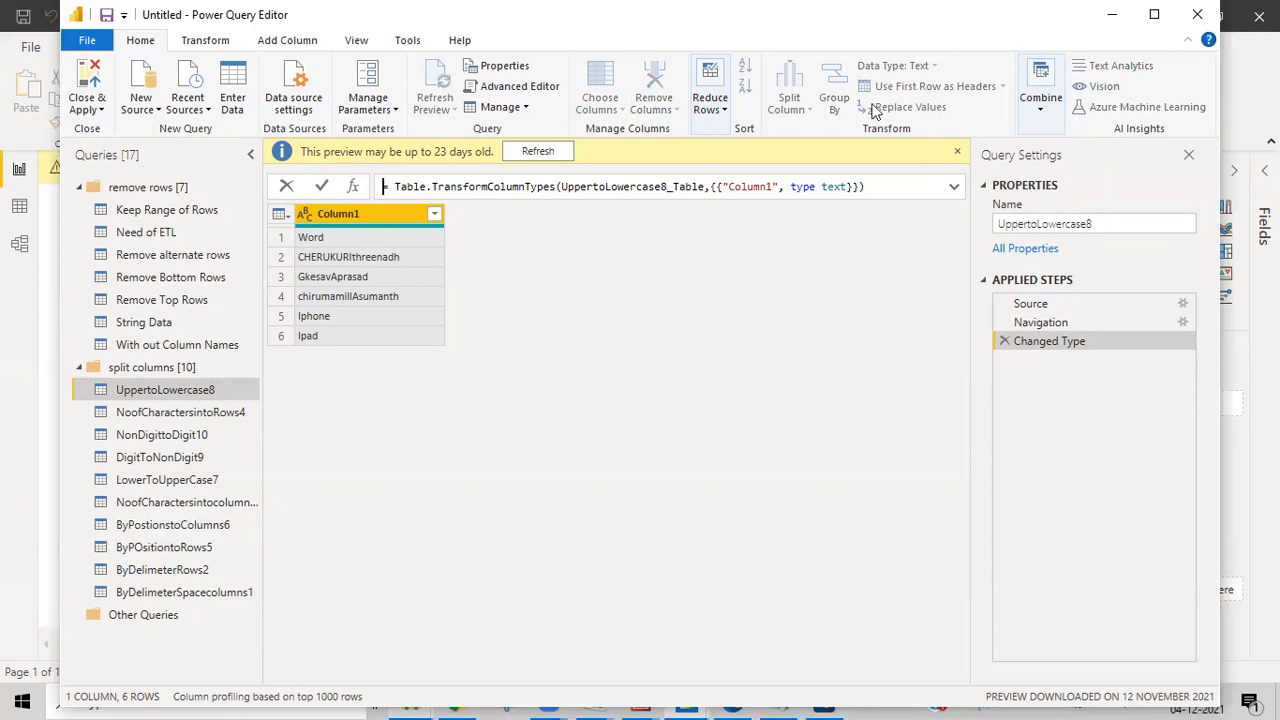
left_click(360, 217)
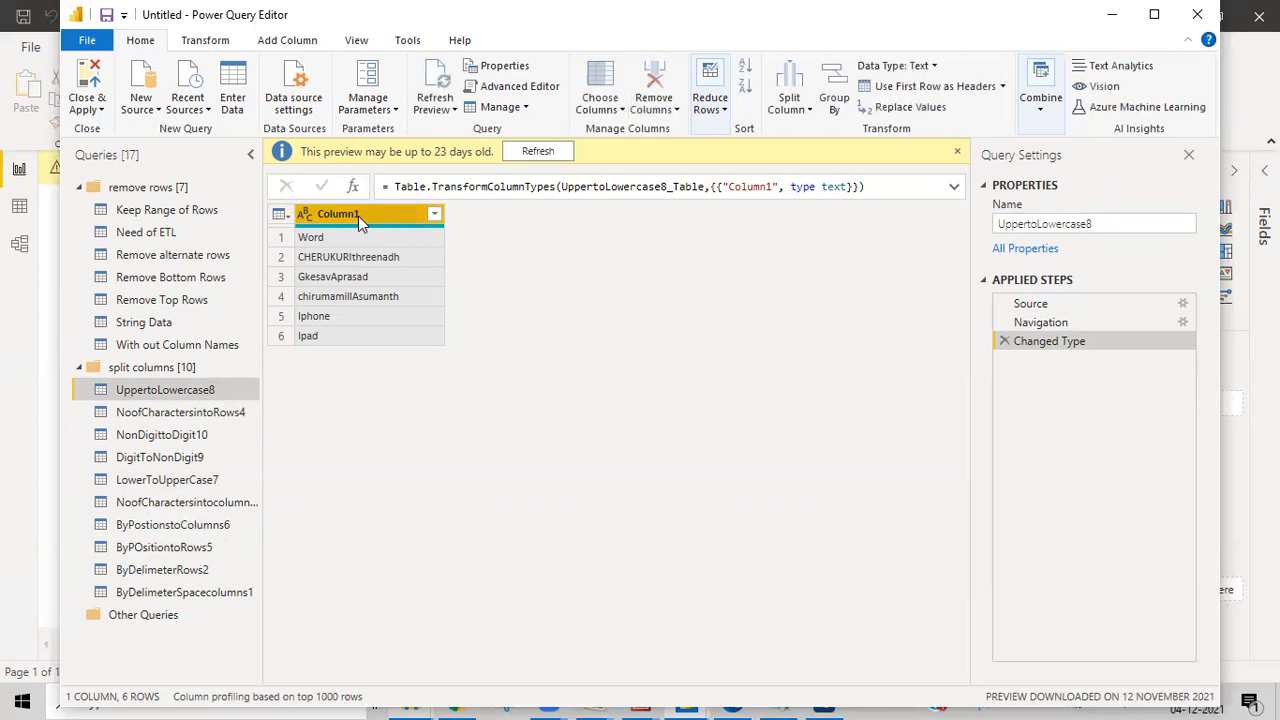
left_click(912, 88)
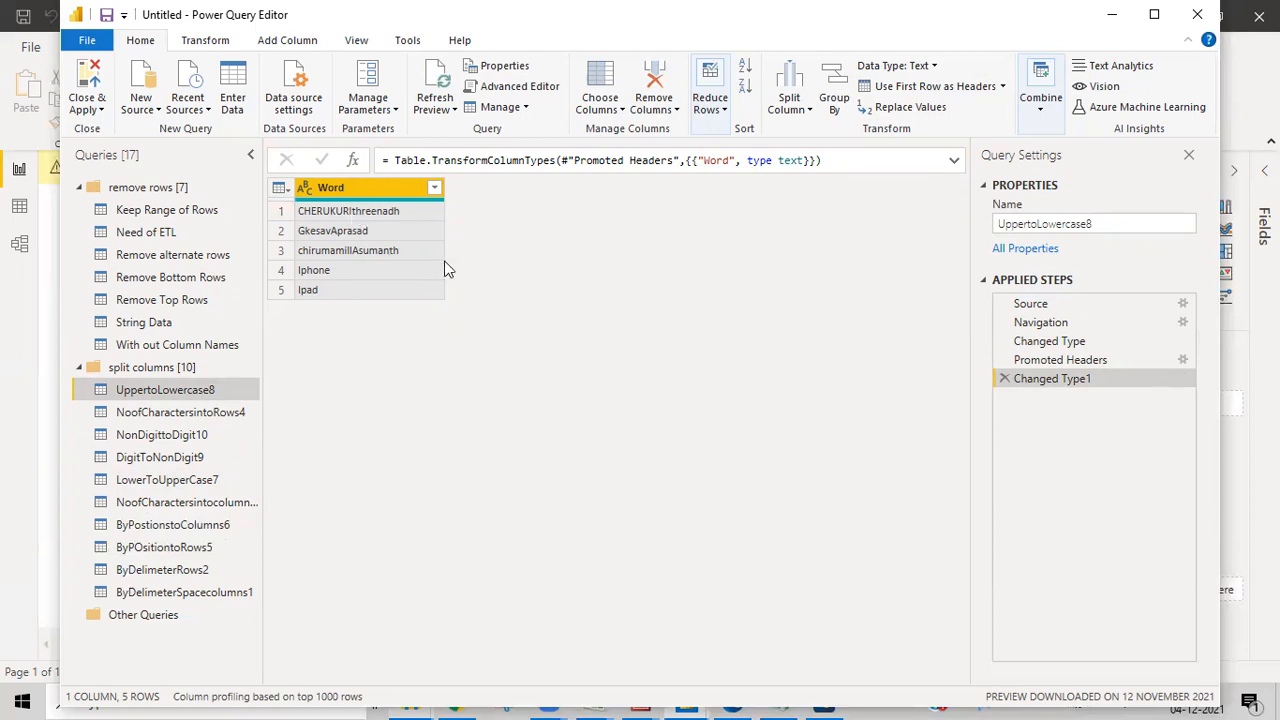
left_click(792, 102)
left_click(820, 216)
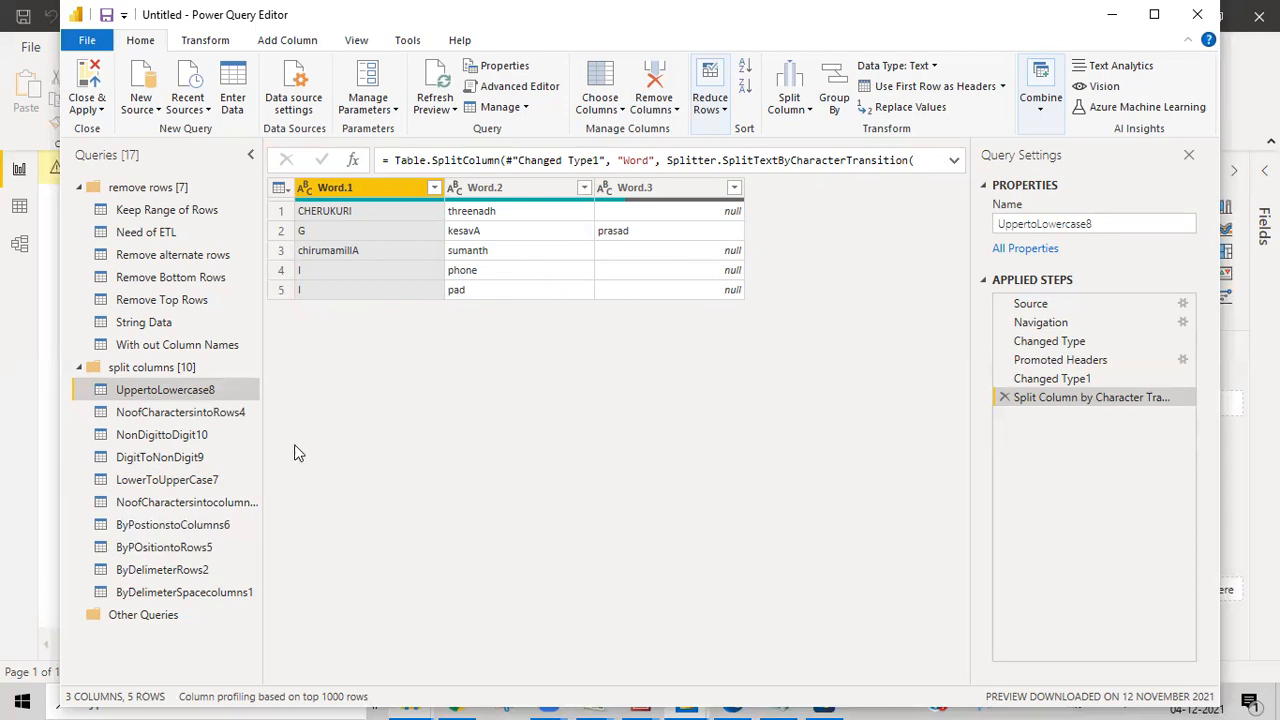
In the DigitToNonDigit9 query, split the Pet column by digit to non-digit
left_click(163, 459)
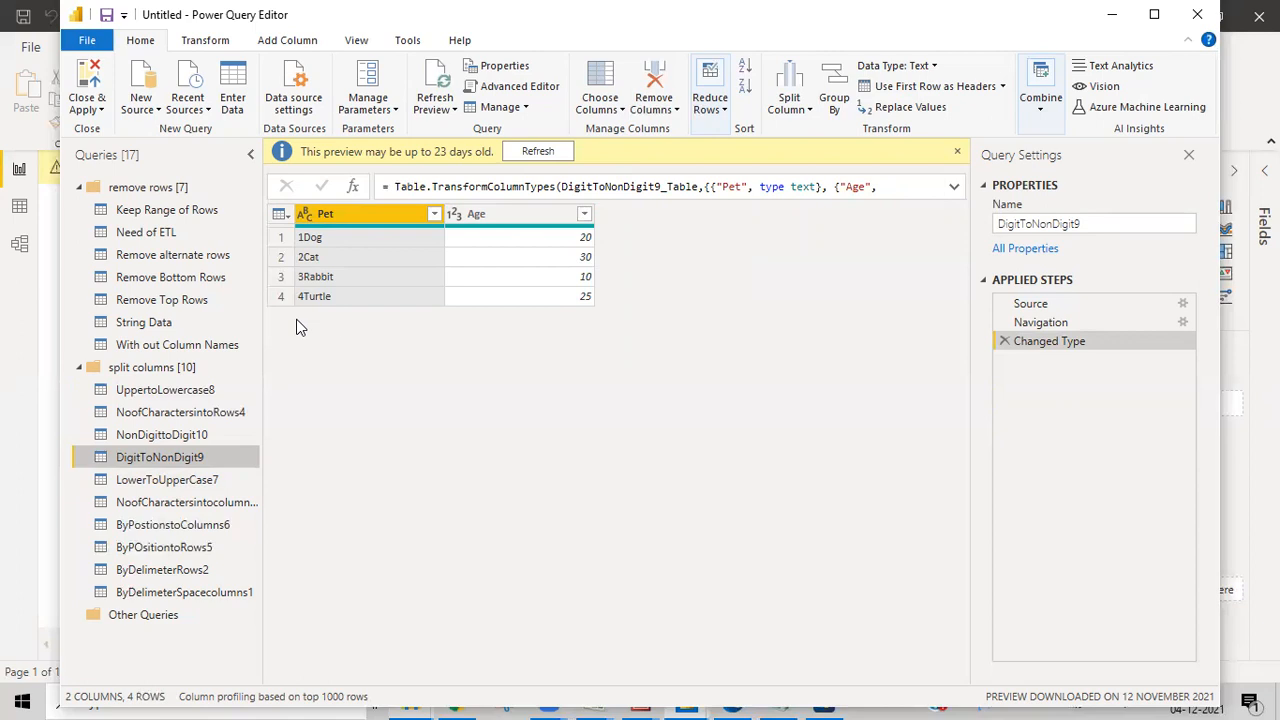
left_click(806, 110)
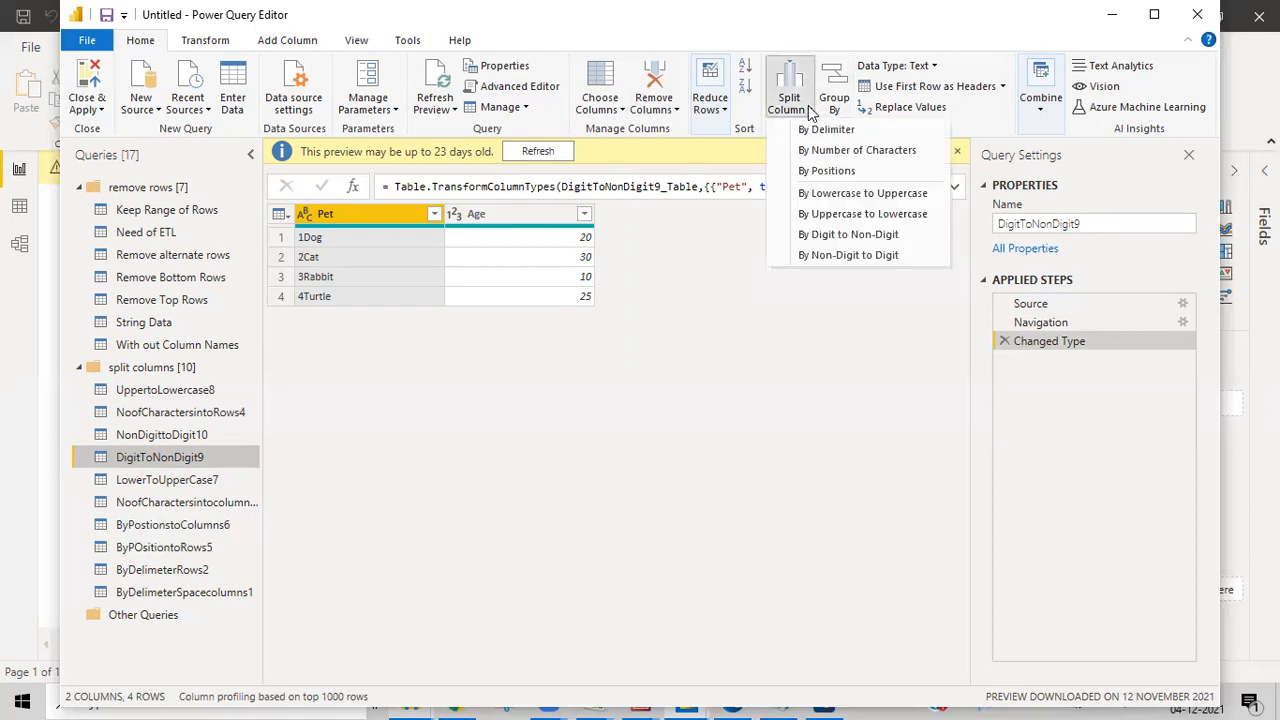
left_click(832, 236)
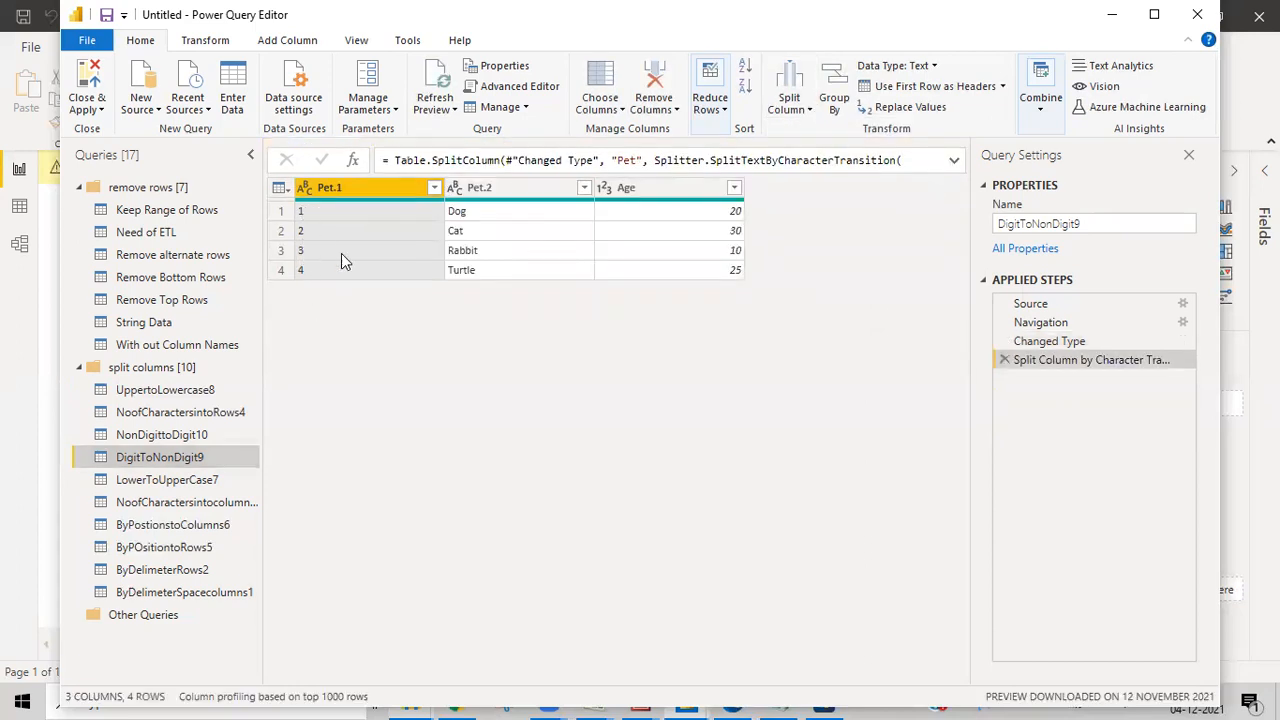
In the NonDigittoDigit10 query, promote the first row to headers and split the Animal column by non-digit to digit
left_click(158, 440)
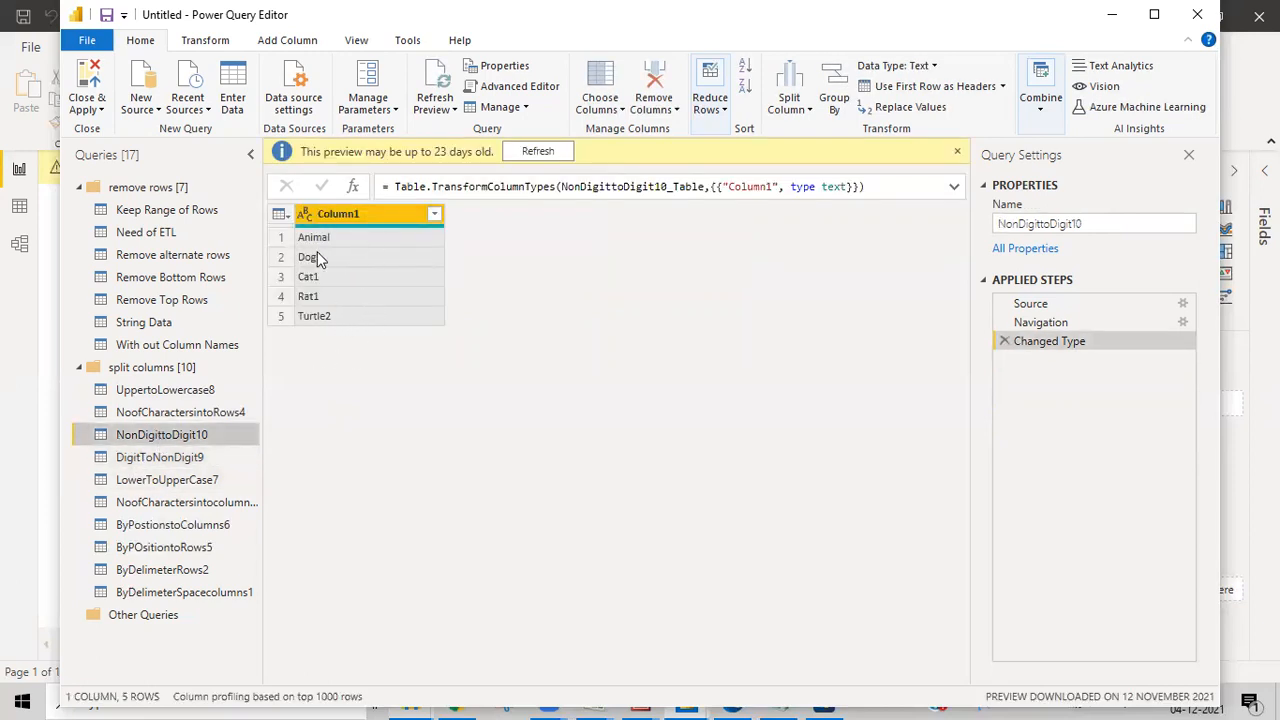
left_click(900, 86)
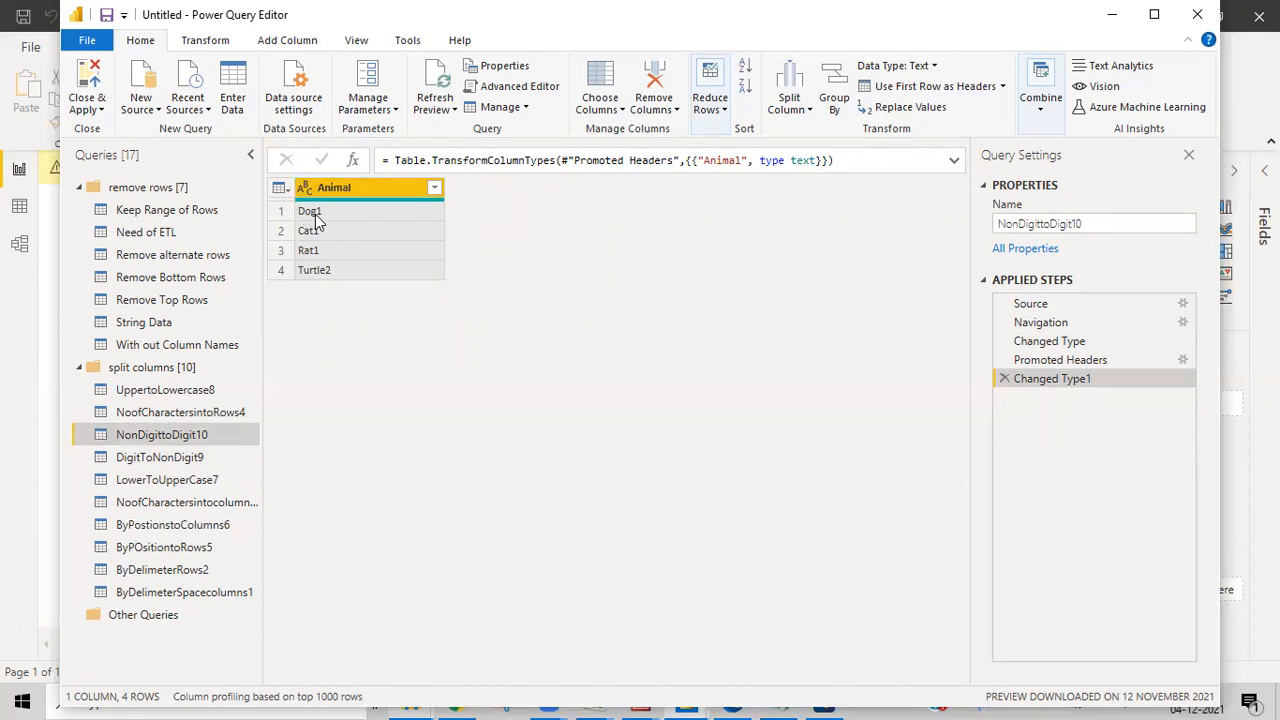
left_click(789, 100)
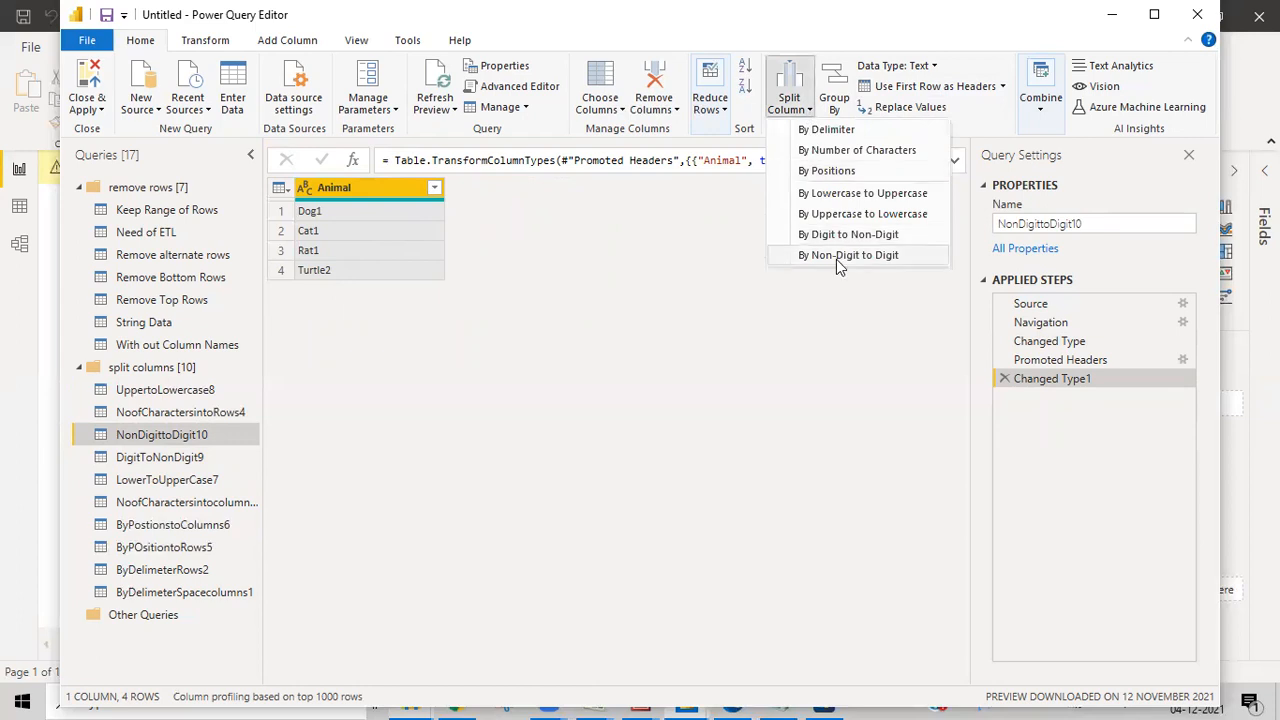
left_click(836, 257)
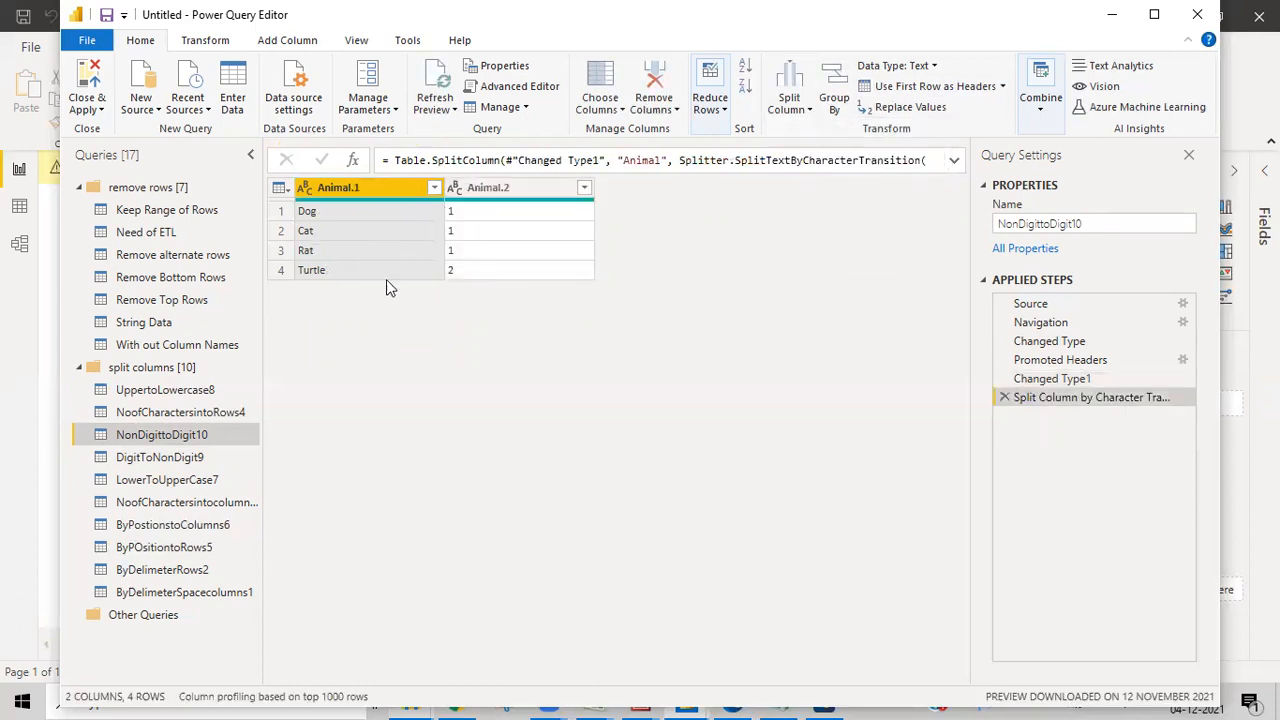
Collapse the split columns and remove rows query groups and select the Other Queries group
left_click(77, 371)
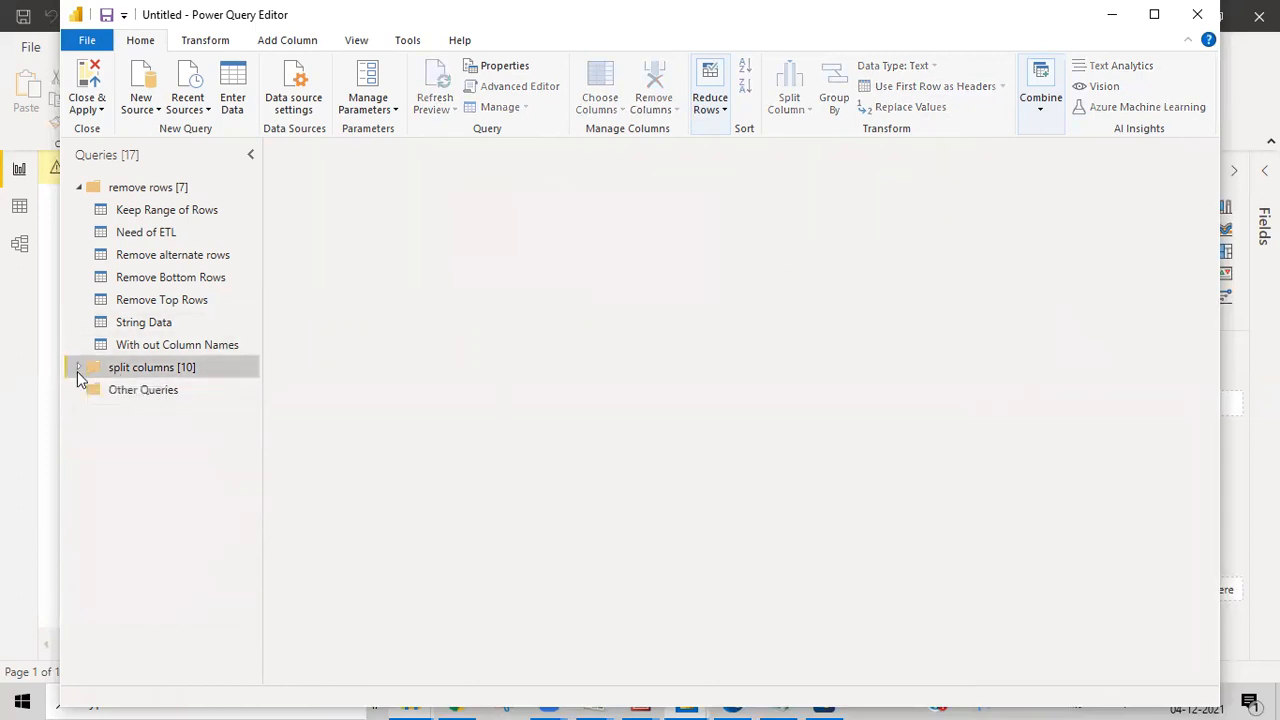
left_click(81, 187)
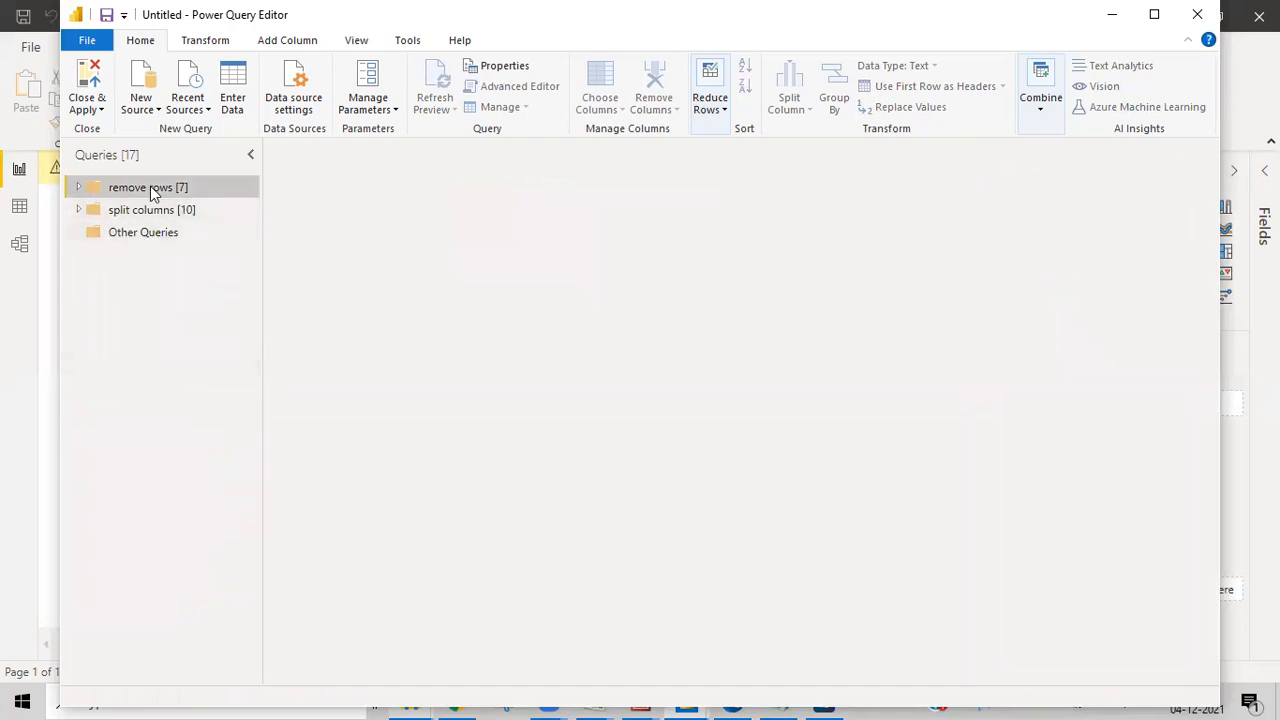
left_click(118, 240)
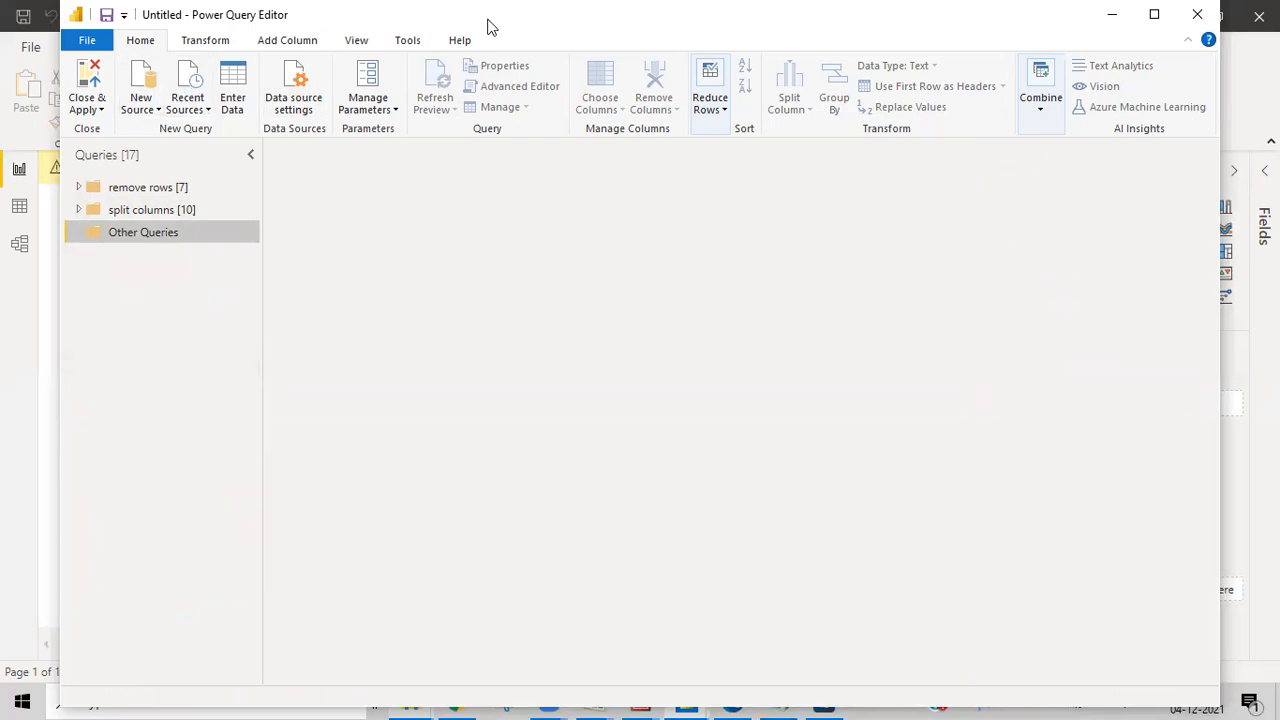
left_click_drag(489, 26, 555, 41)
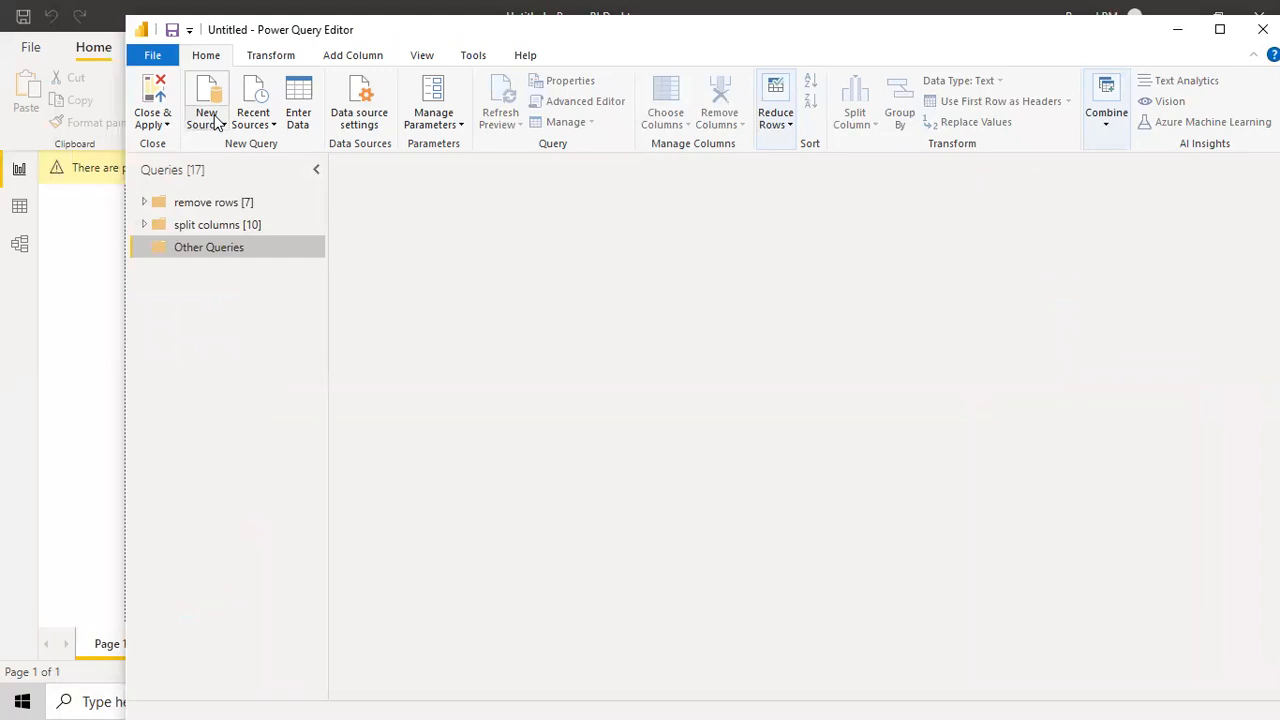
Open the Excel workbook "Day 11 -Pivot_Un Pivot_Custom Column_Index" as a new data source
left_click(215, 121)
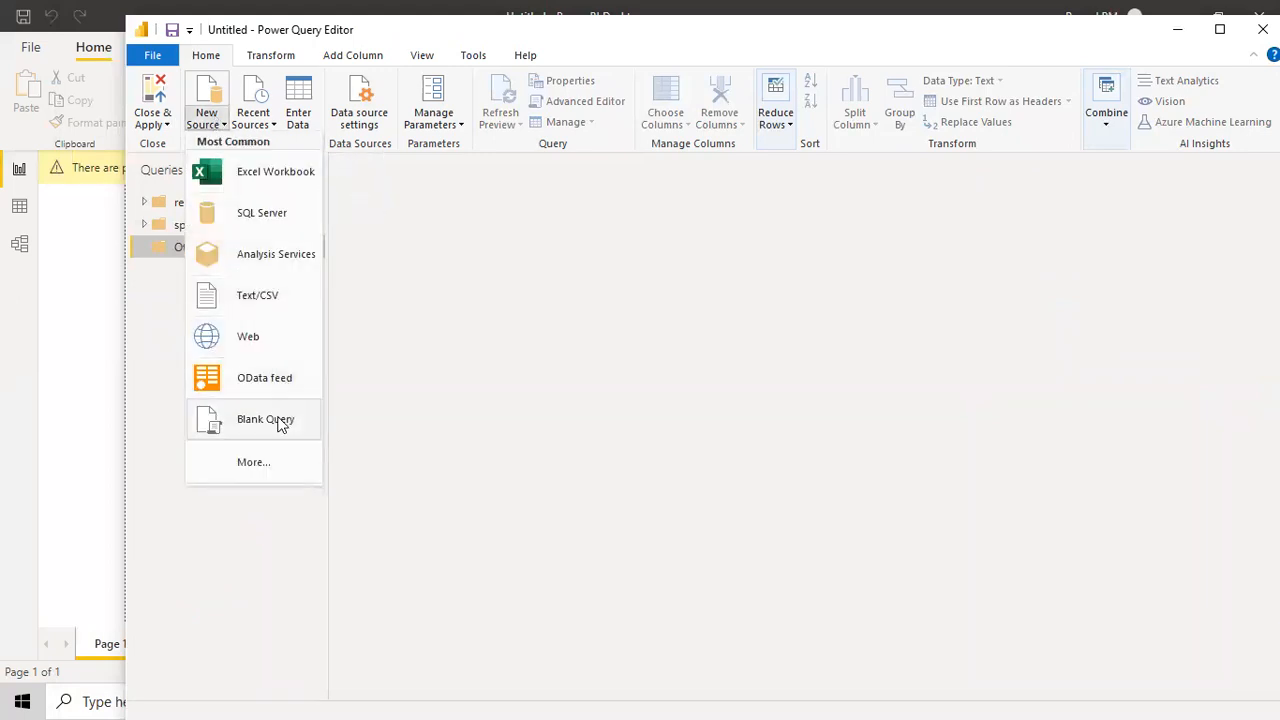
left_click(257, 174)
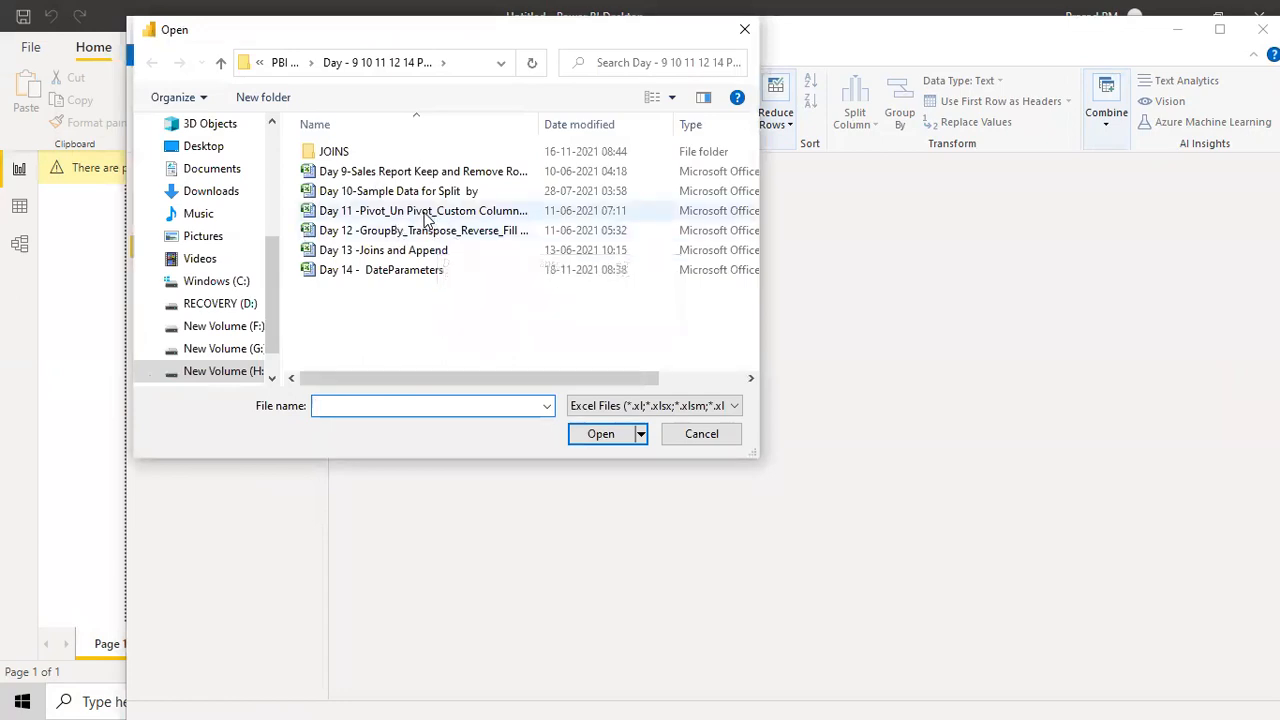
left_click(400, 213)
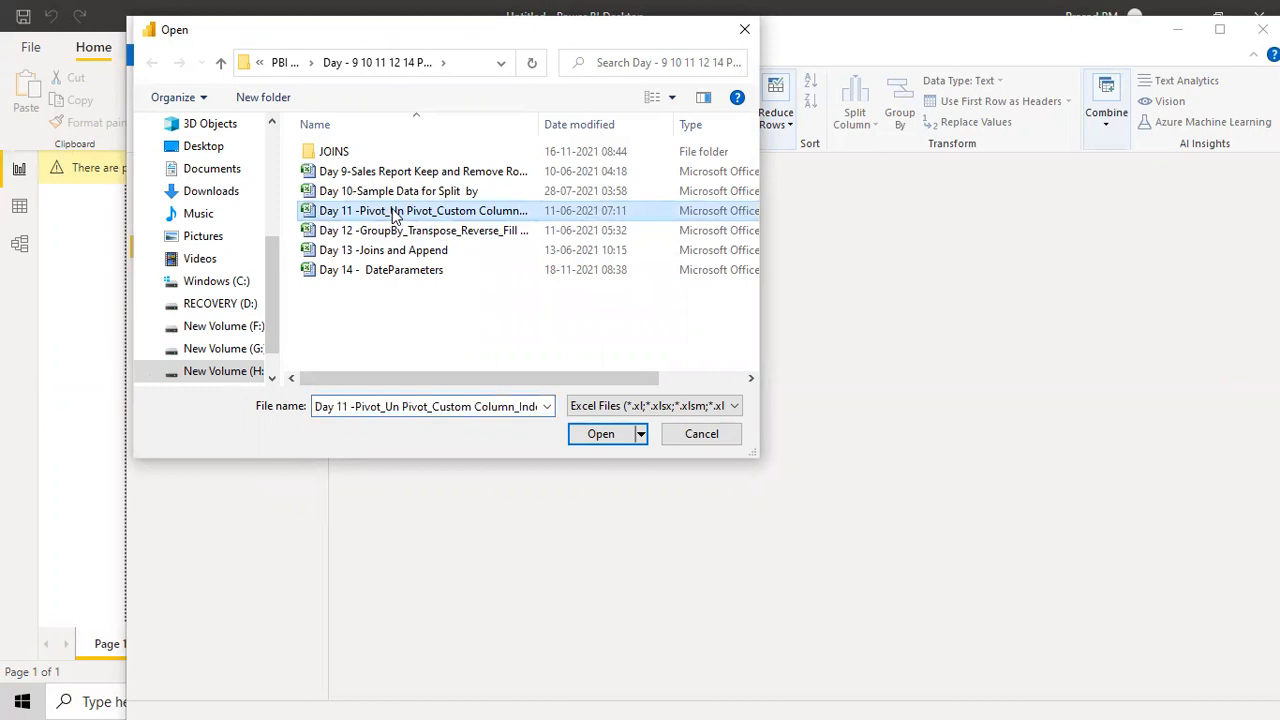
left_click(598, 440)
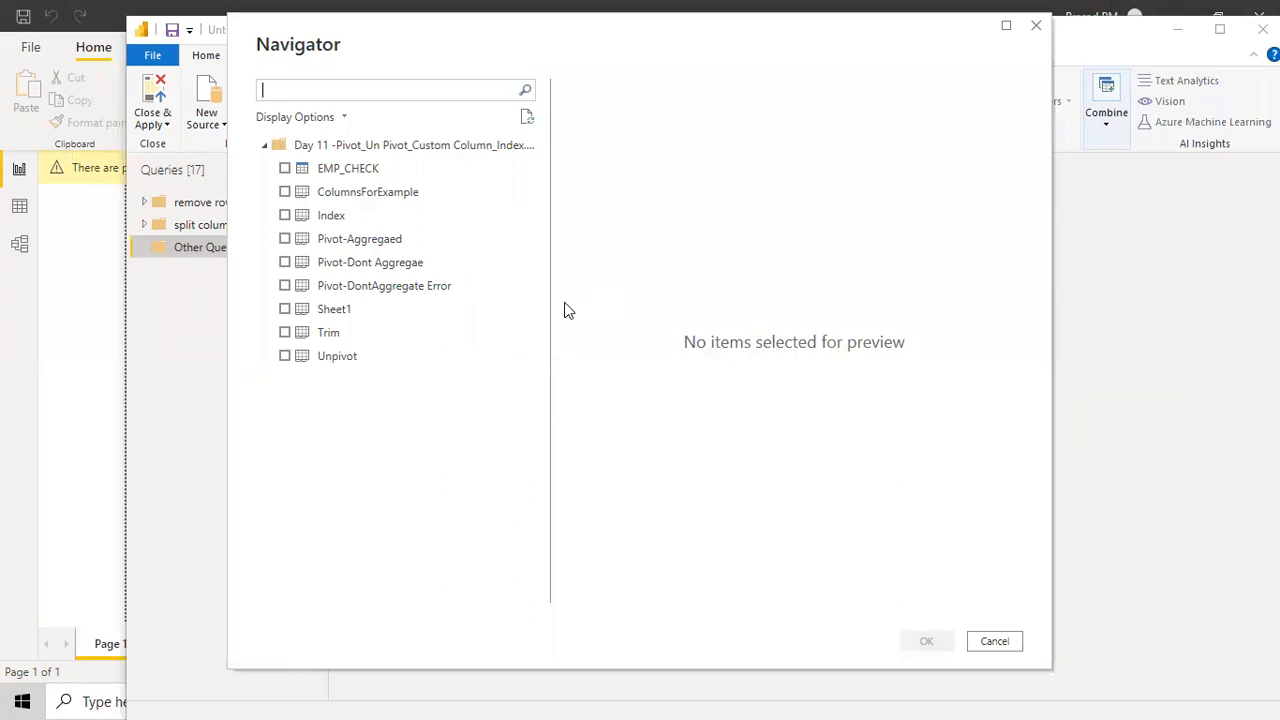
Import the sheets ColumnsForExample, Index, Pivot-Aggregaed, Pivot-Dont Aggregae, Pivot-DontAggregate Error, Sheet1 and Unpivot from the workbook
left_click(285, 192)
left_click(285, 215)
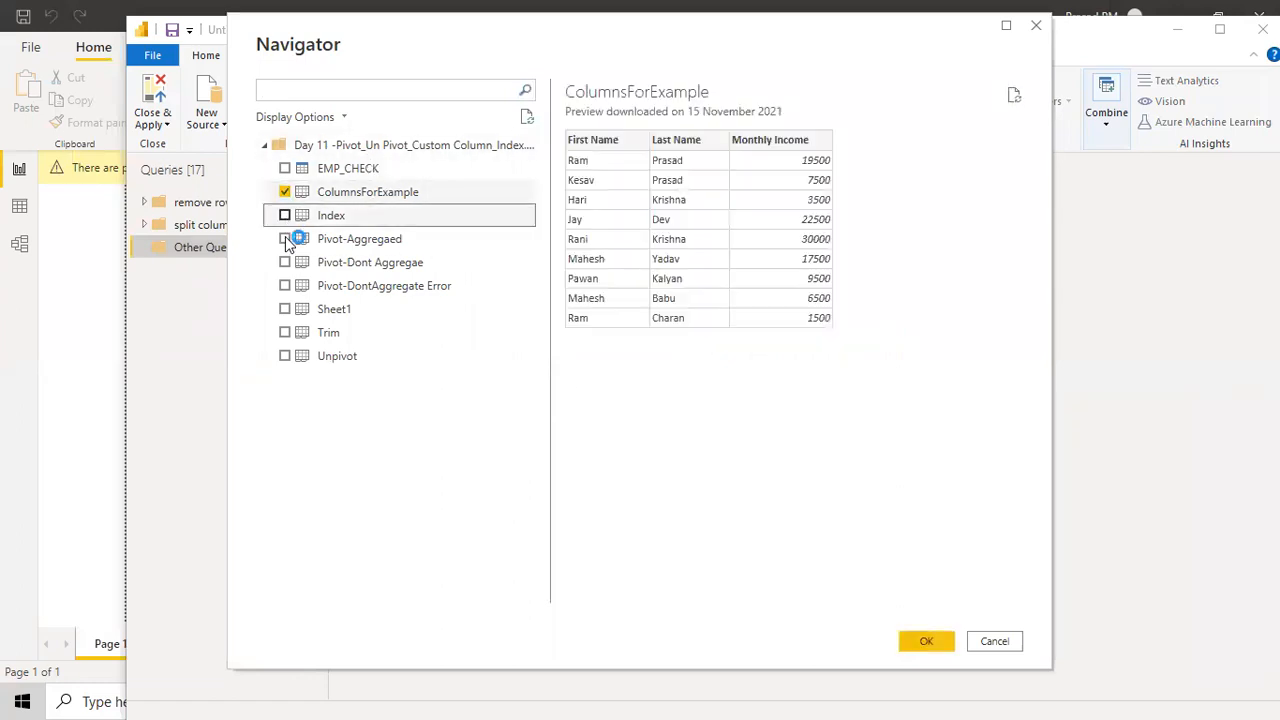
left_click(285, 239)
left_click(285, 262)
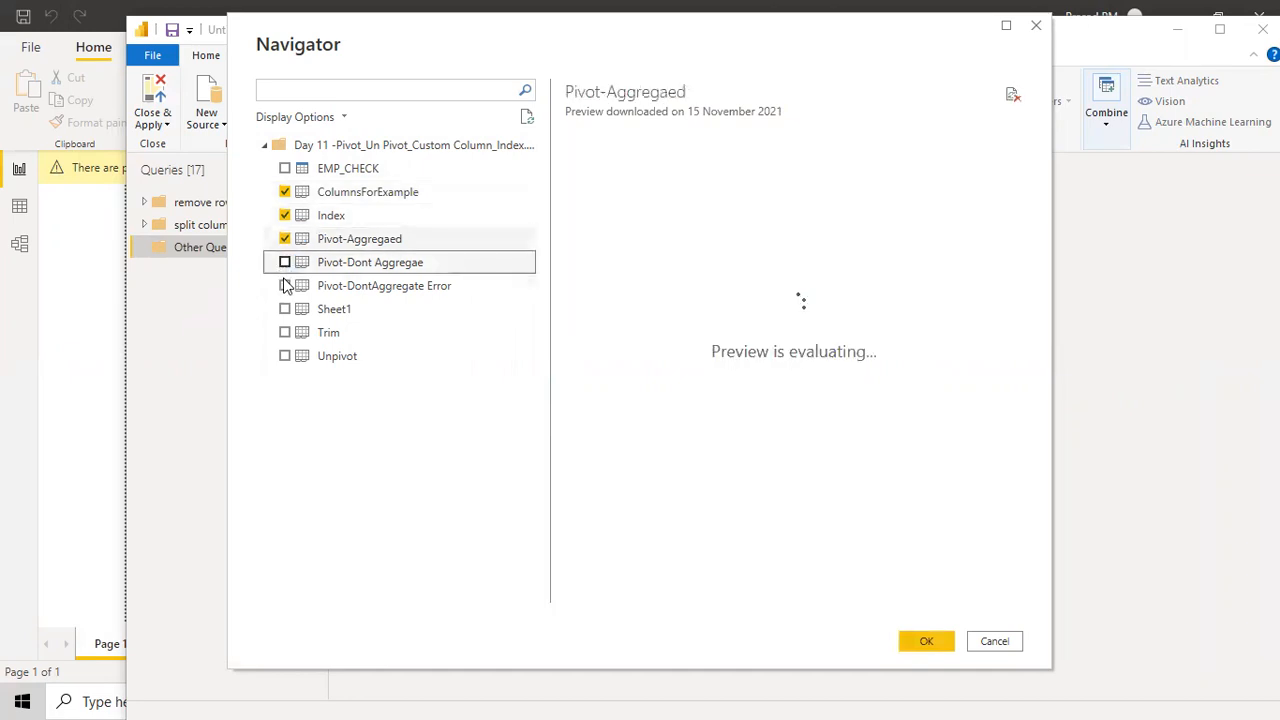
left_click(285, 311)
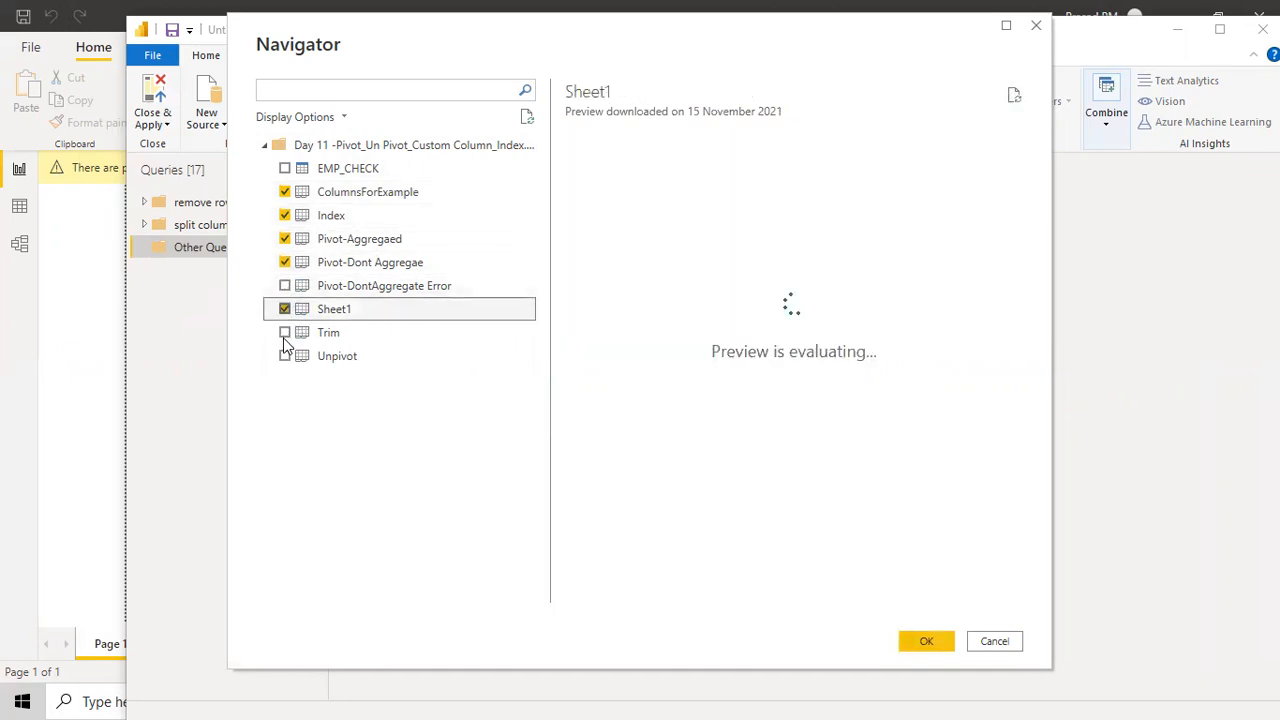
left_click(285, 356)
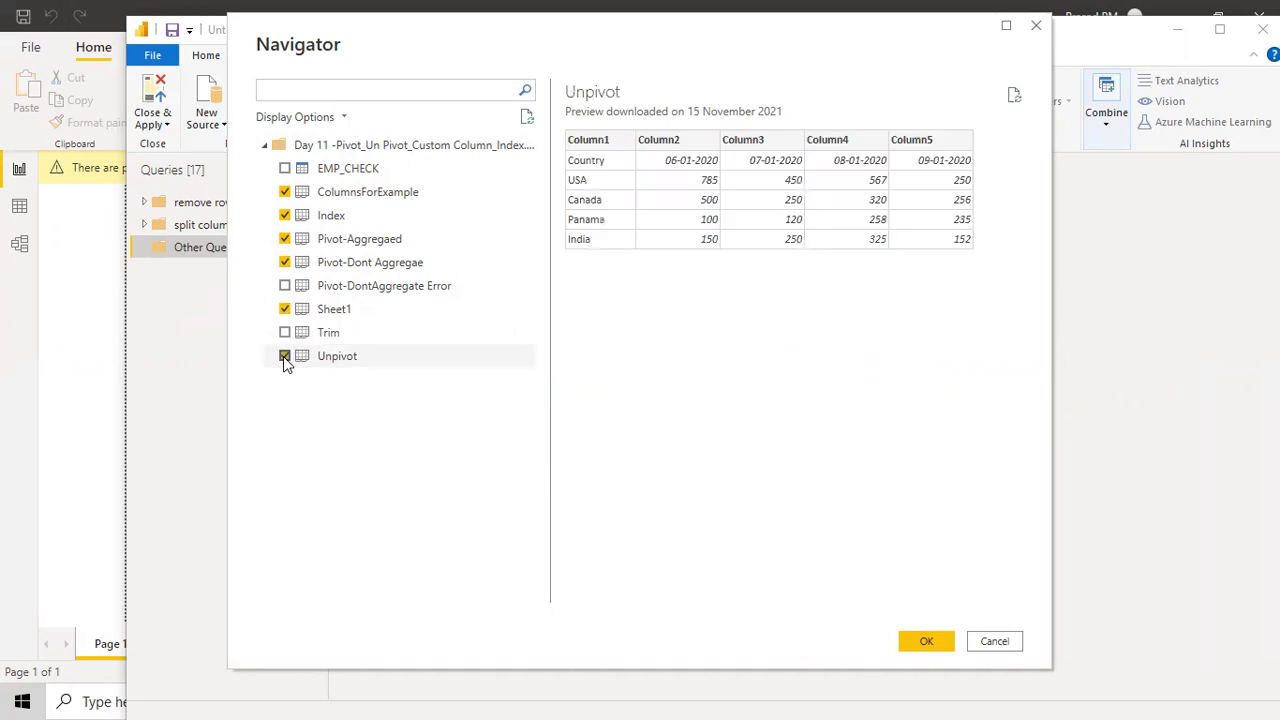
left_click(285, 286)
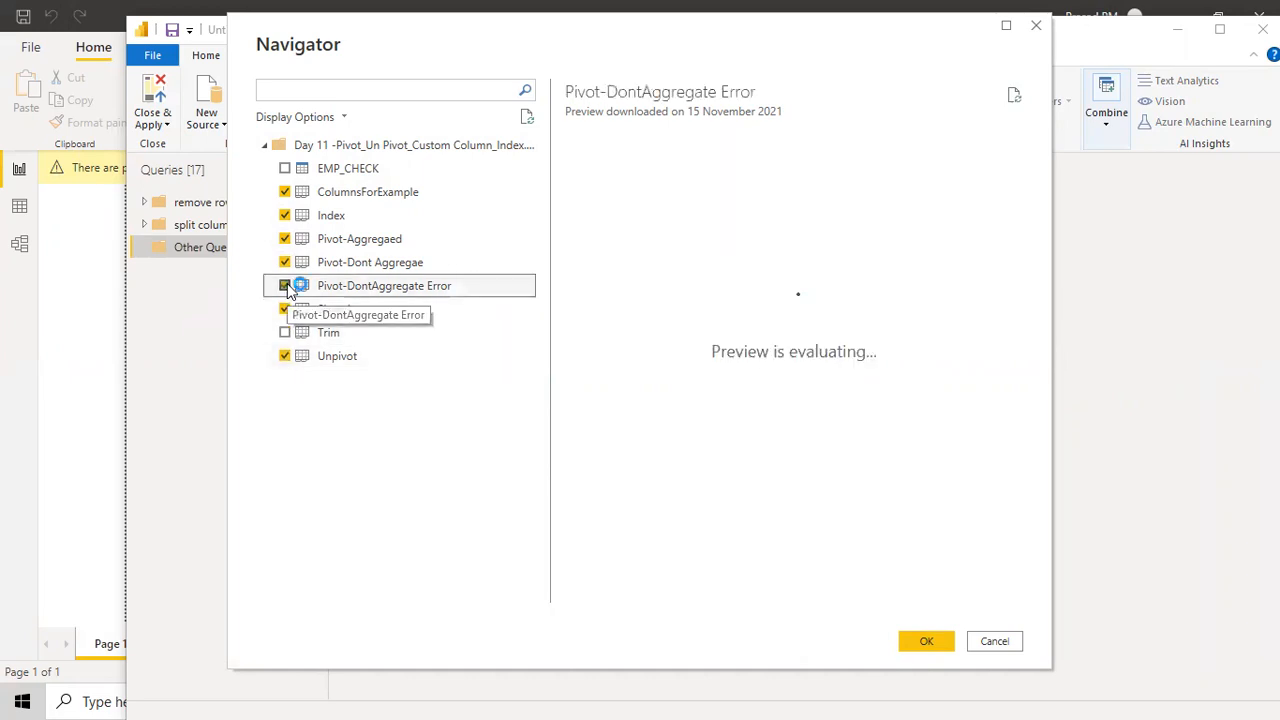
left_click(928, 645)
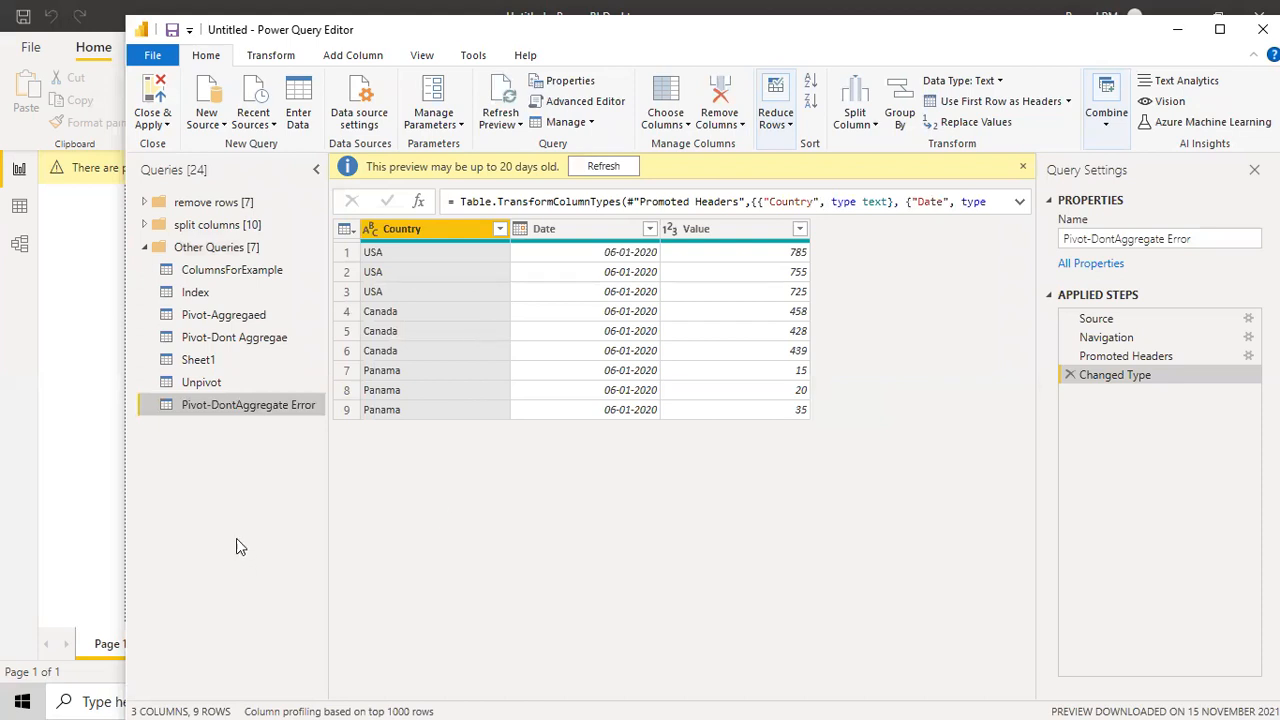
Move all the queries under Other Queries into a new group named "pivot-unpivot"
left_click(200, 382, "ctrl")
left_click(205, 337, "ctrl")
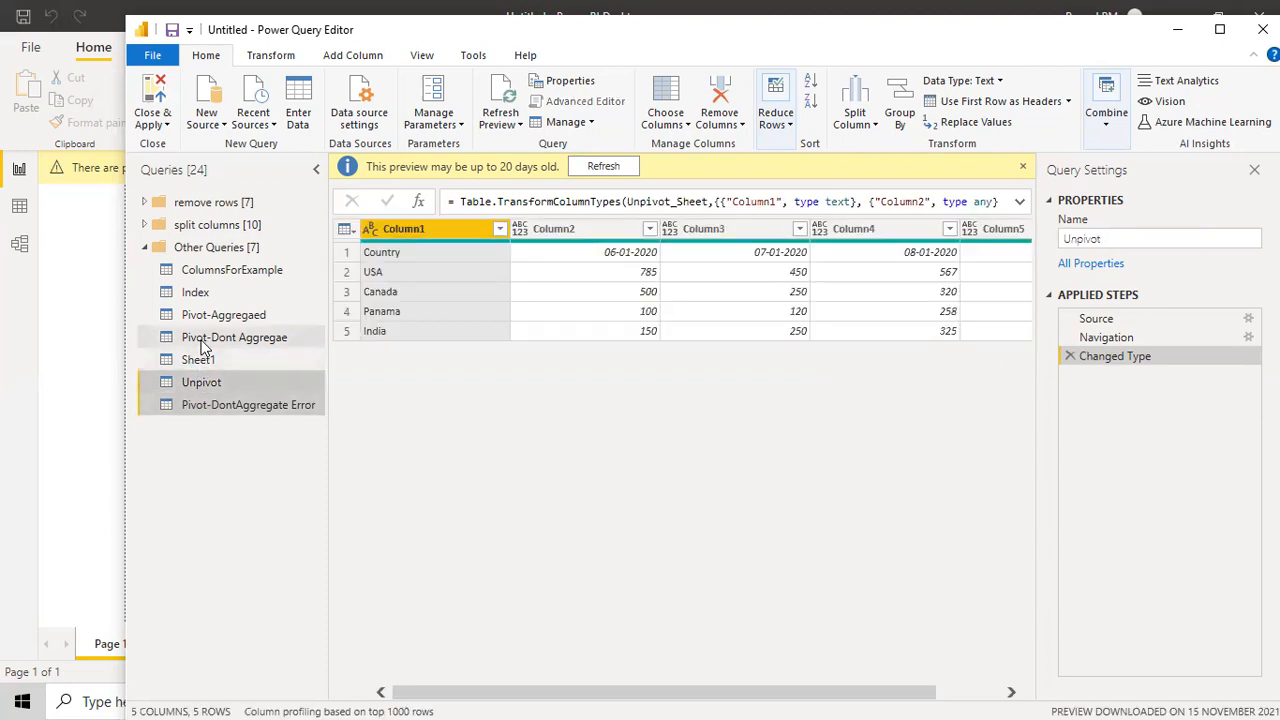
left_click(194, 292, "ctrl")
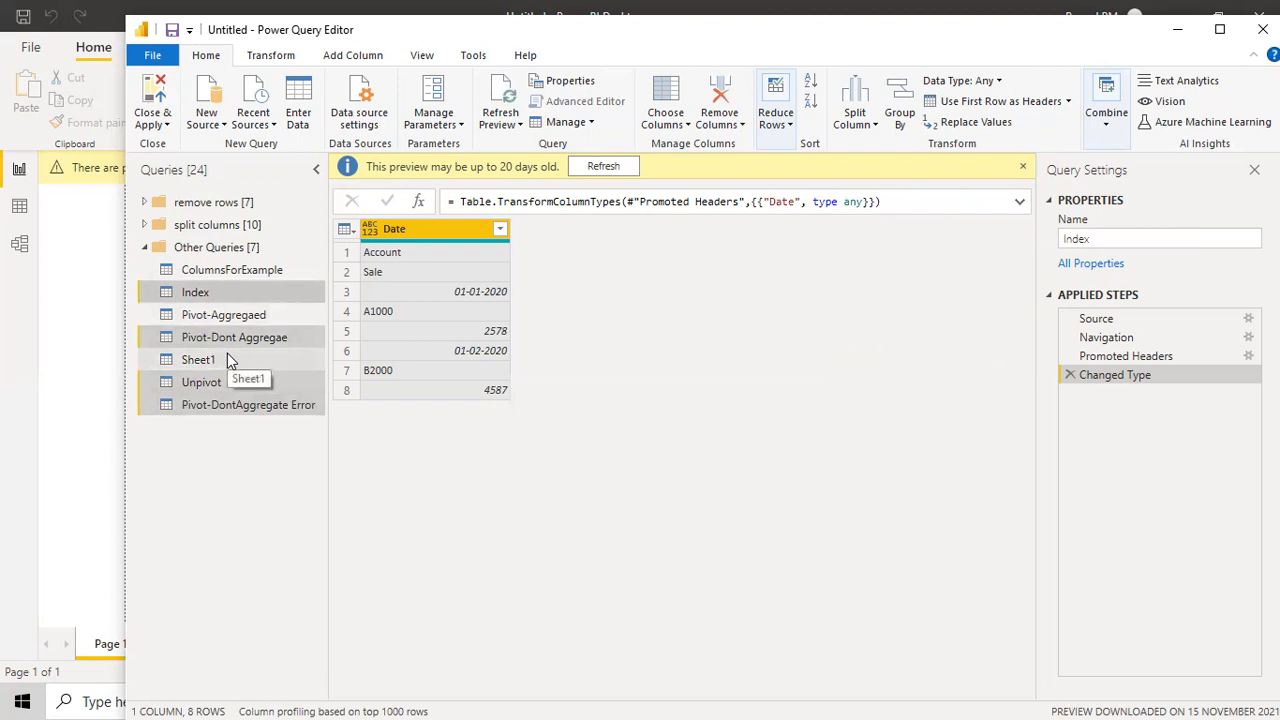
left_click(189, 270, "ctrl")
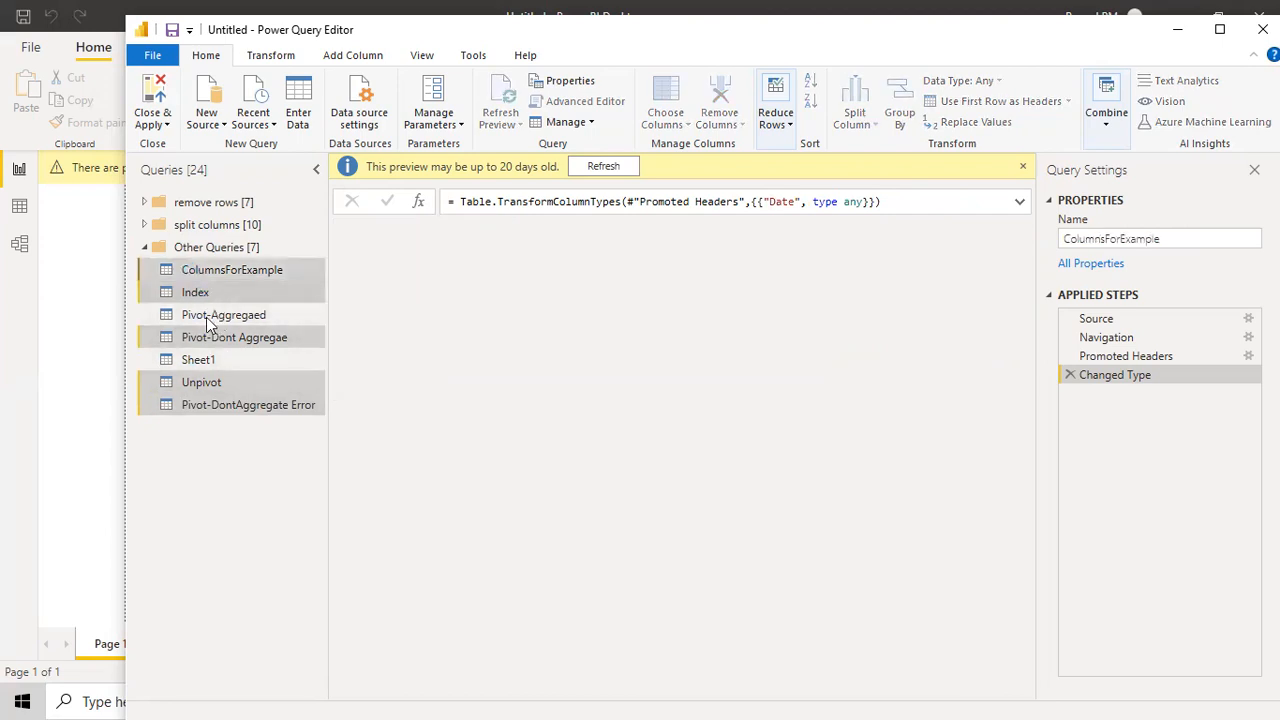
left_click(208, 312, "ctrl")
left_click(208, 359, "ctrl")
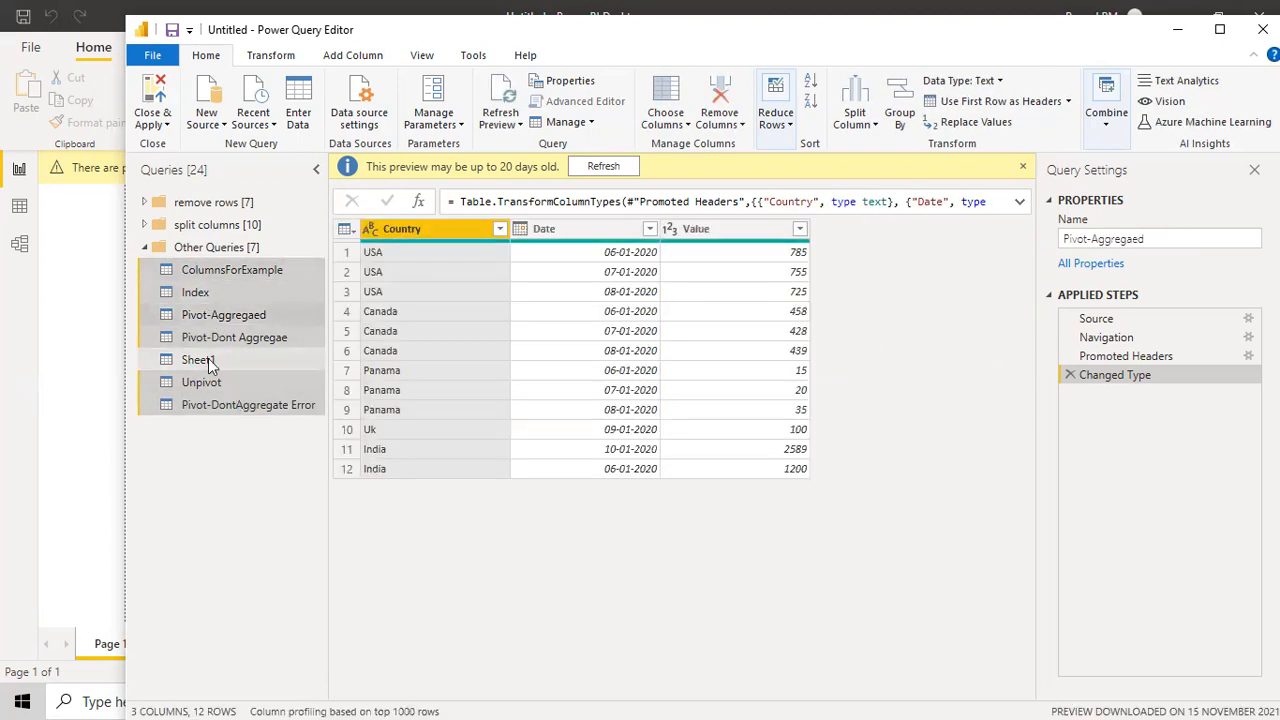
right_click(268, 403)
mouse_move(360, 484)
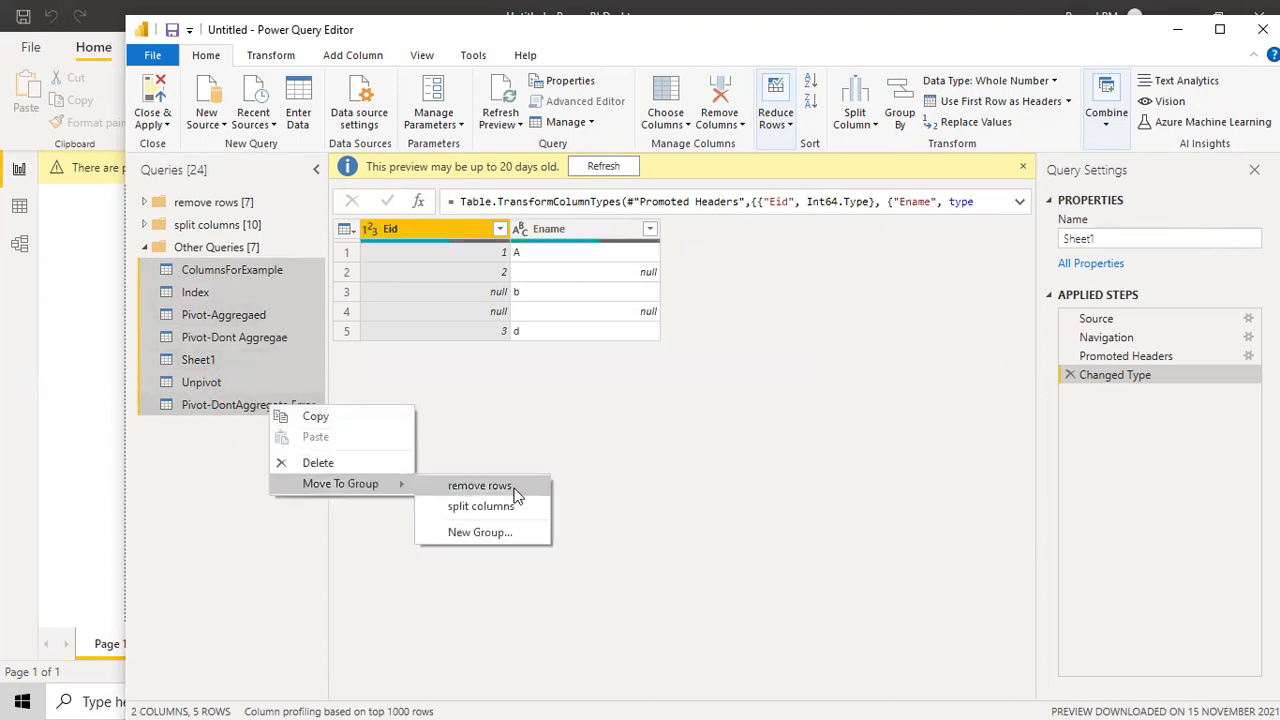
left_click(480, 532)
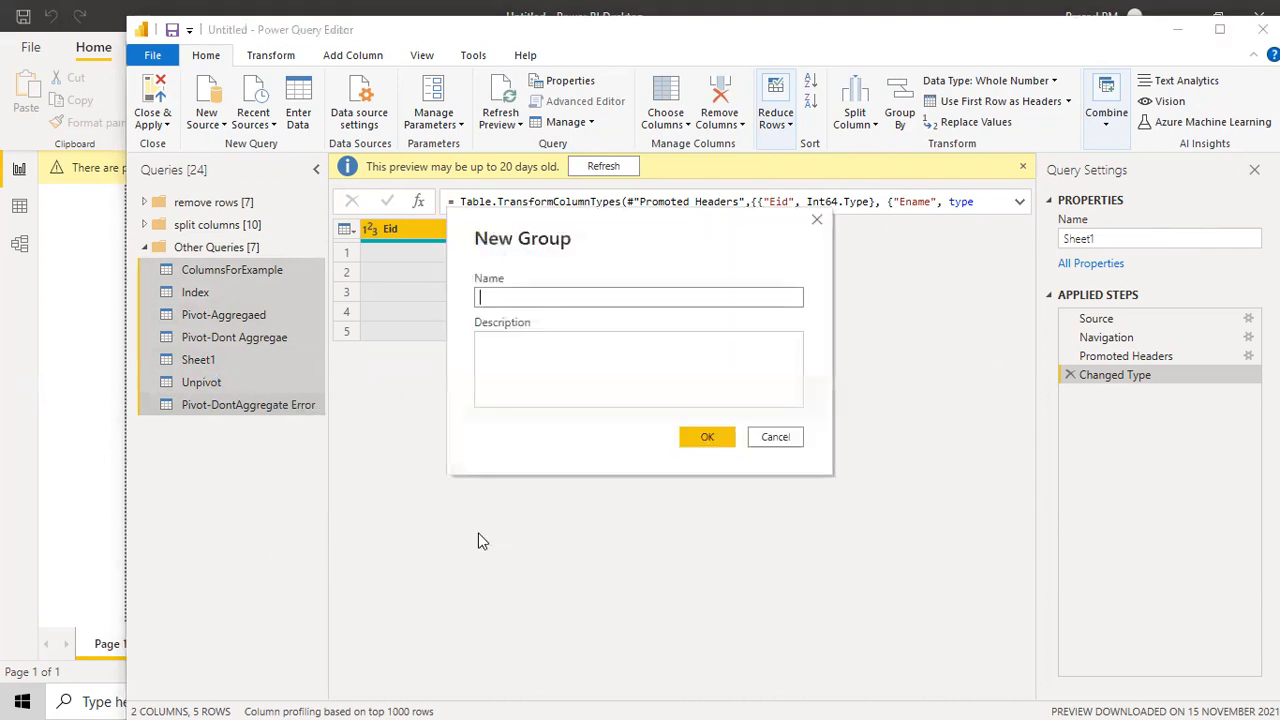
type("pivot-unpivot")
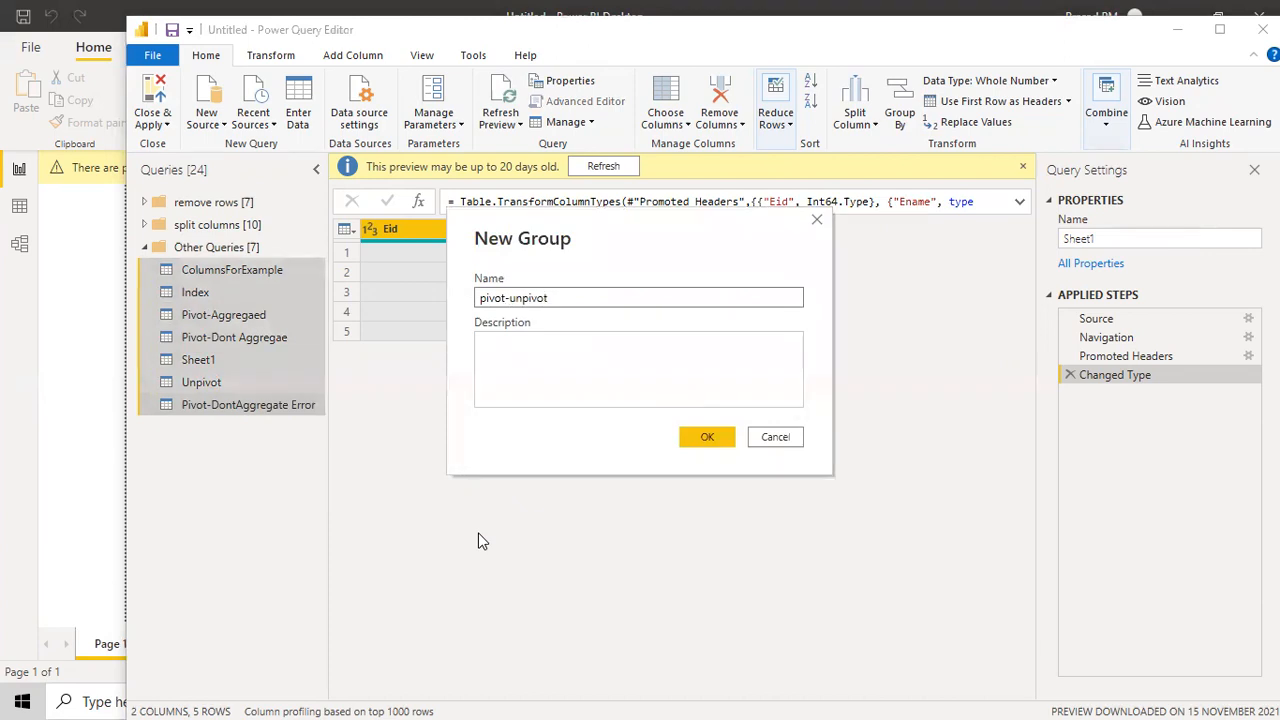
left_click(703, 437)
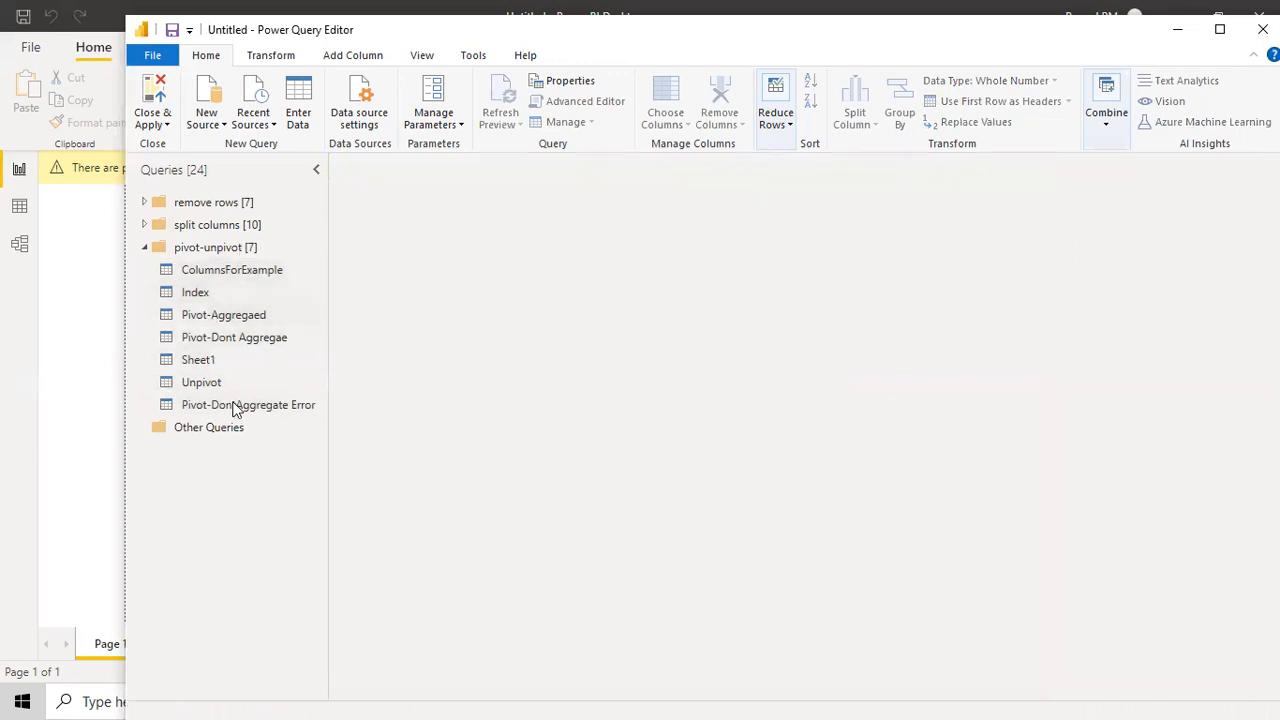
Set the starting index of the Index query's added index column to 1000
left_click(202, 292)
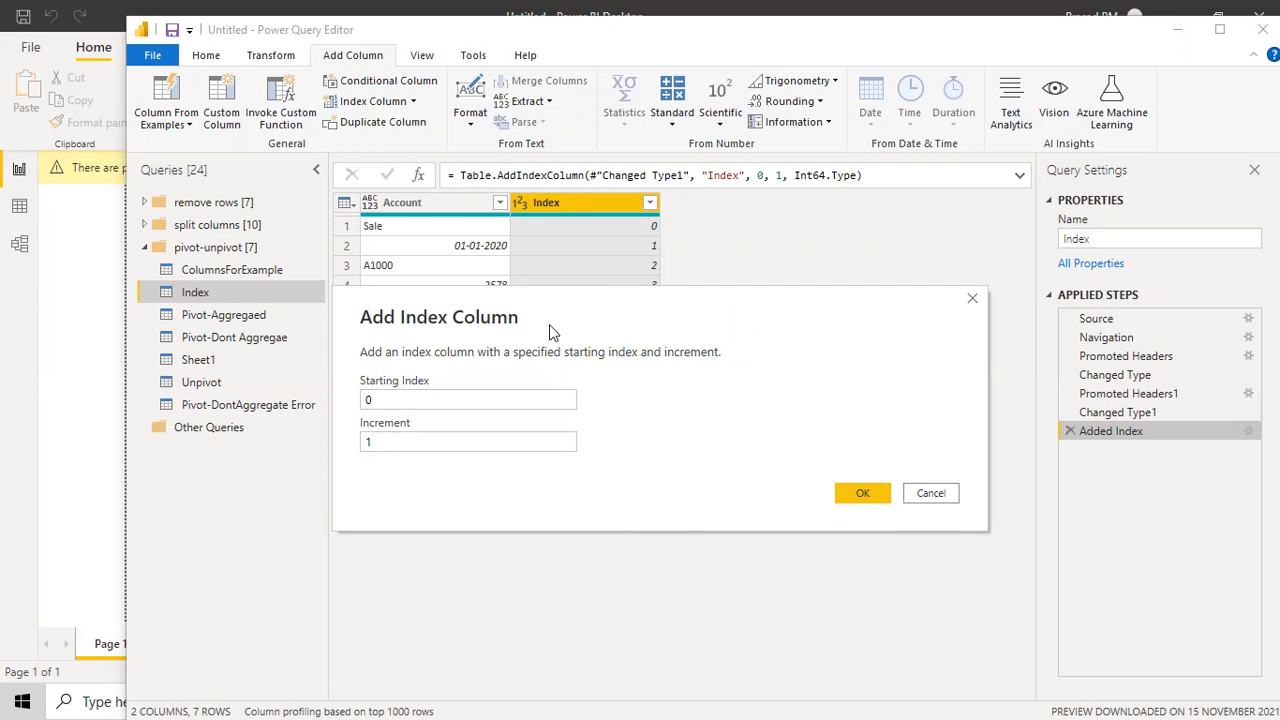
left_click_drag(549, 325, 592, 402)
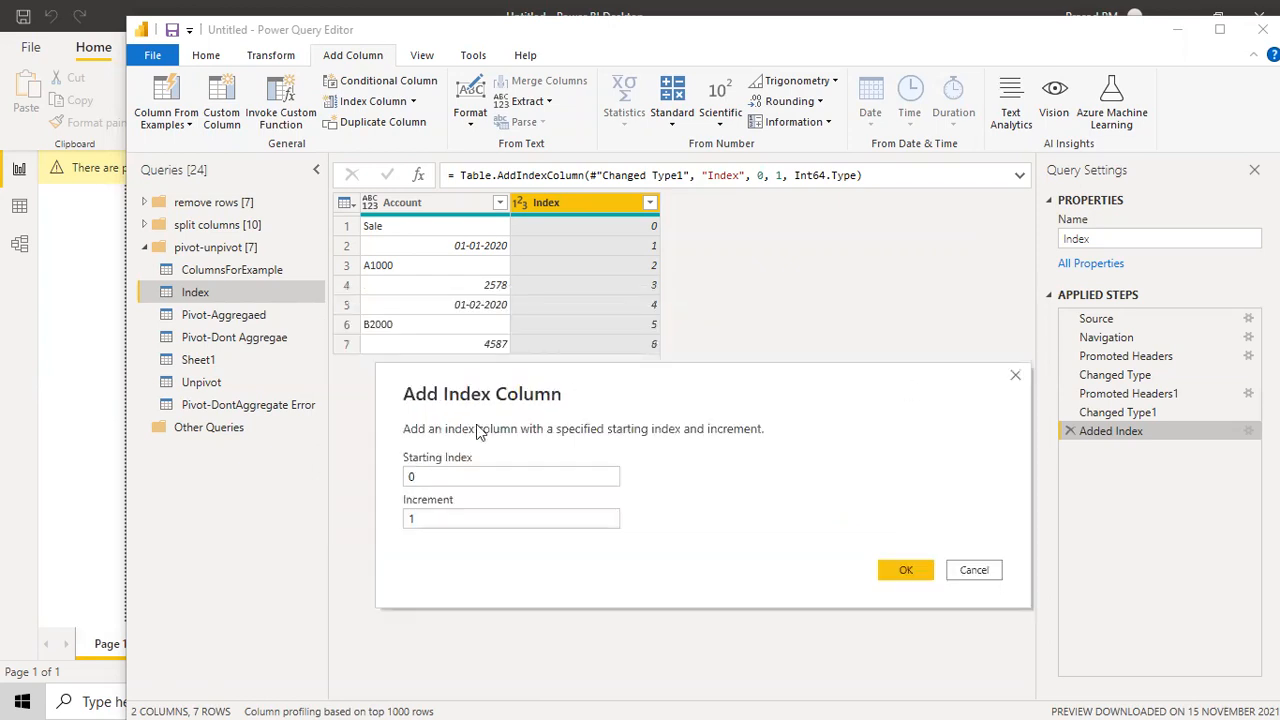
left_click_drag(428, 478, 399, 478)
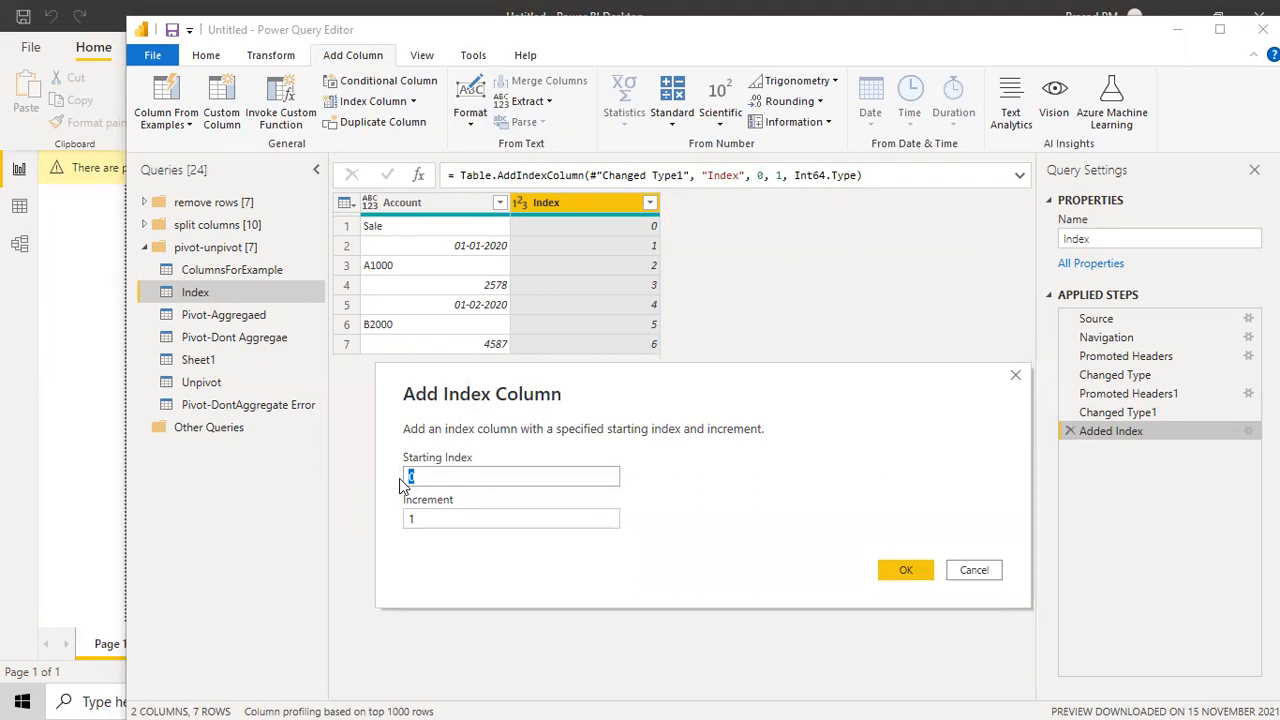
type("100")
type("0")
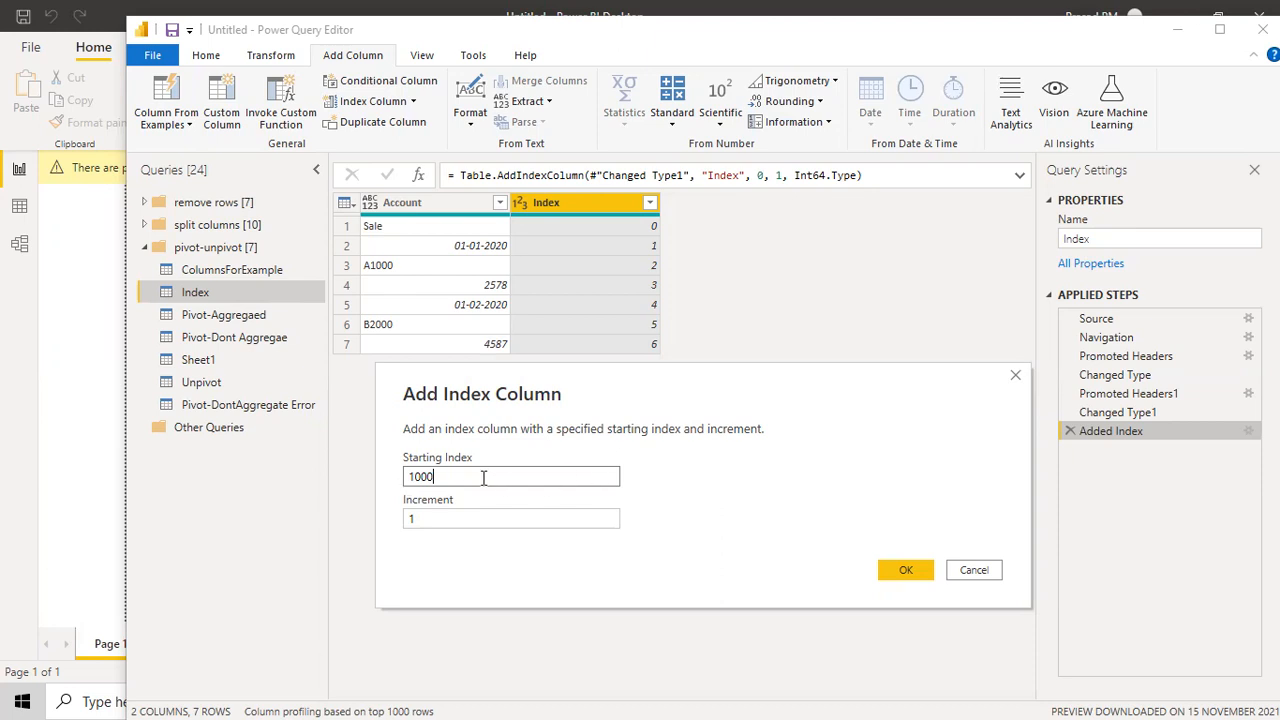
left_click(907, 566)
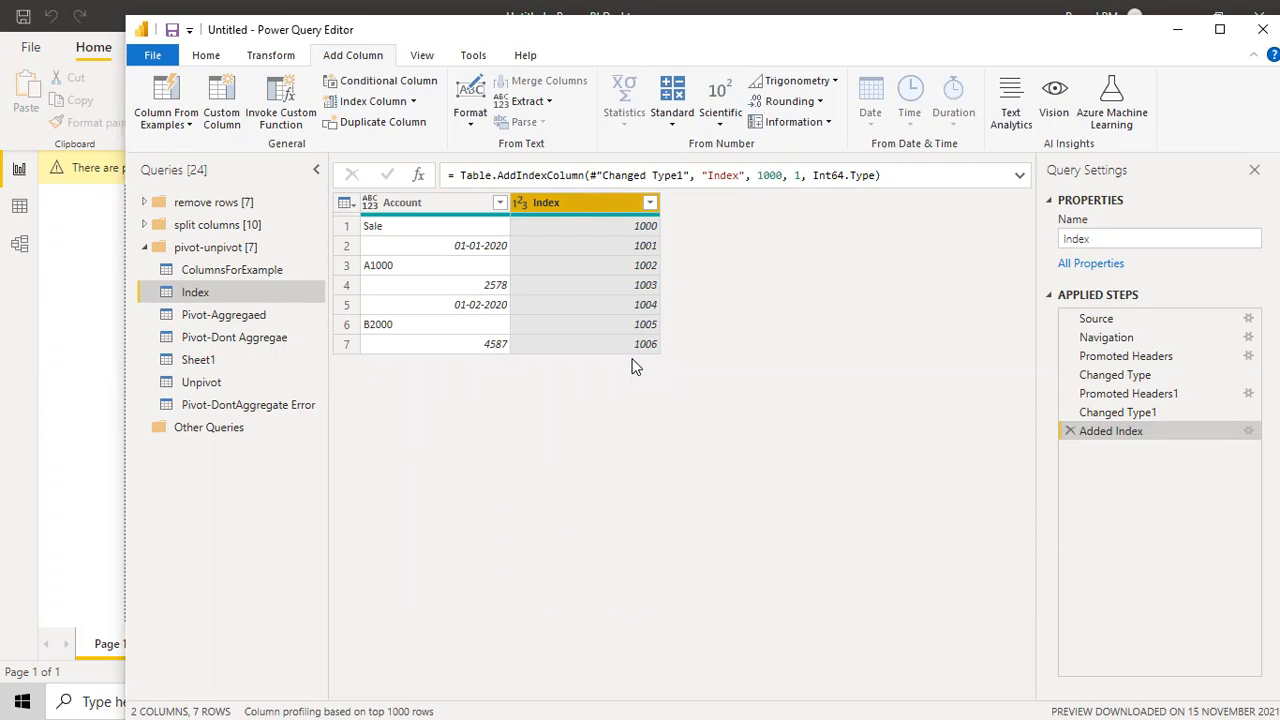
Set the increment of the Index query's added index column to 2
left_click(1247, 431)
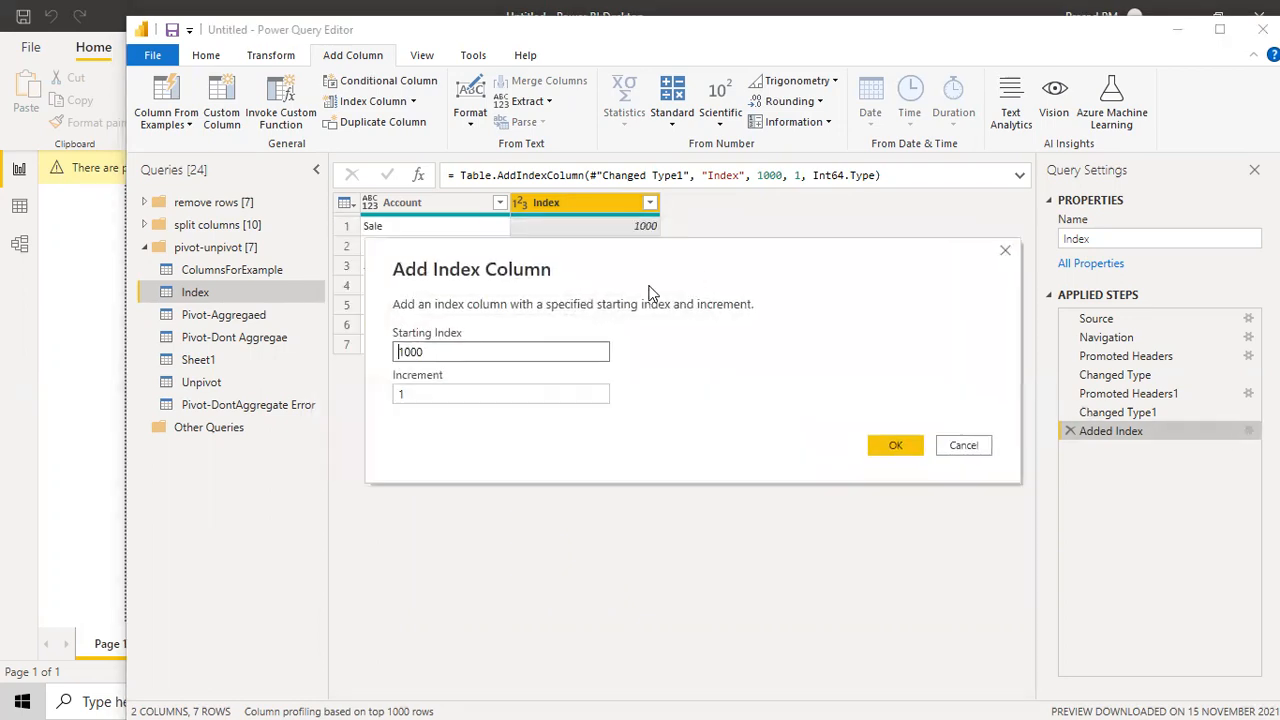
left_click_drag(532, 530, 486, 545)
type("2")
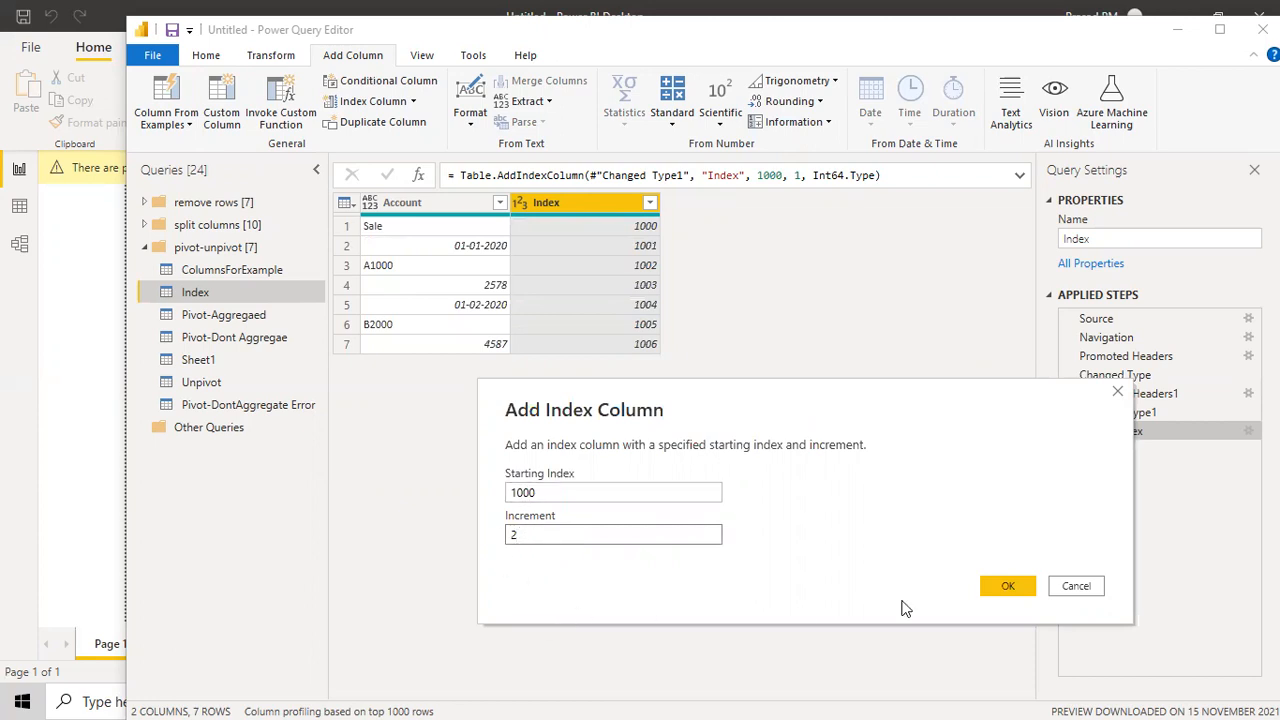
left_click(1008, 586)
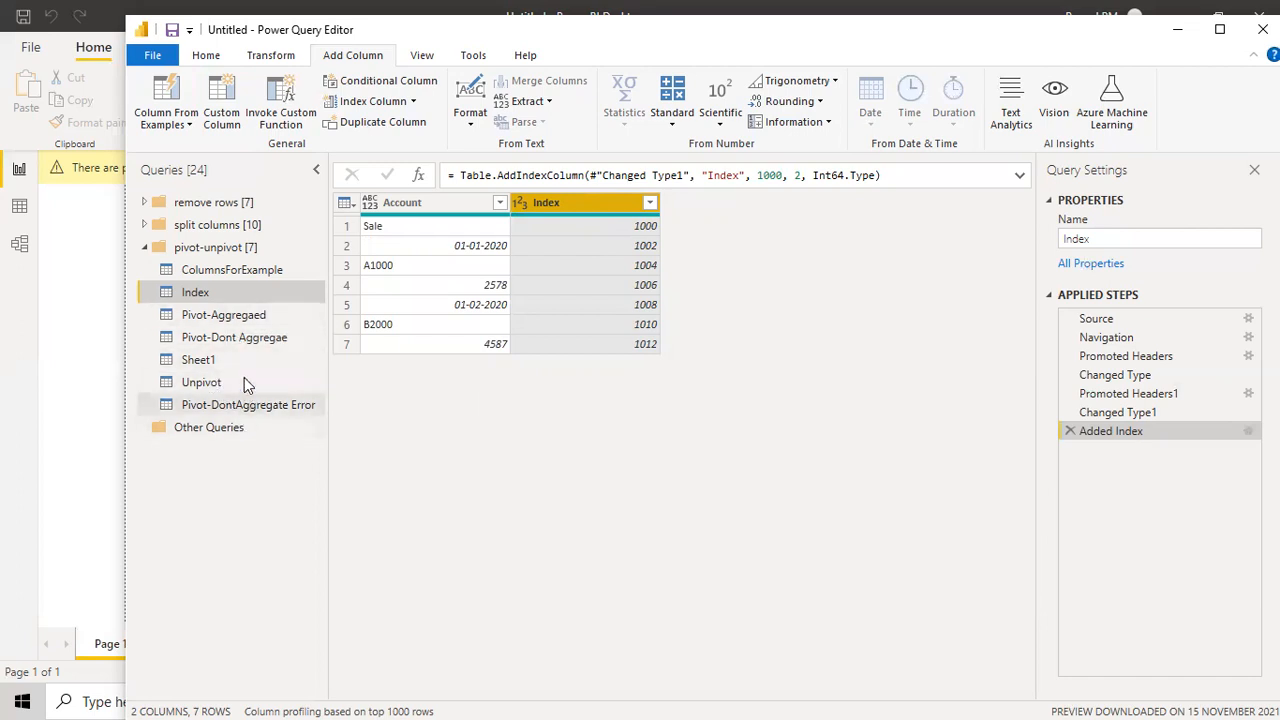
Pivot the Country column of the Pivot-Aggregaed query, using Value as the values column
left_click(233, 316)
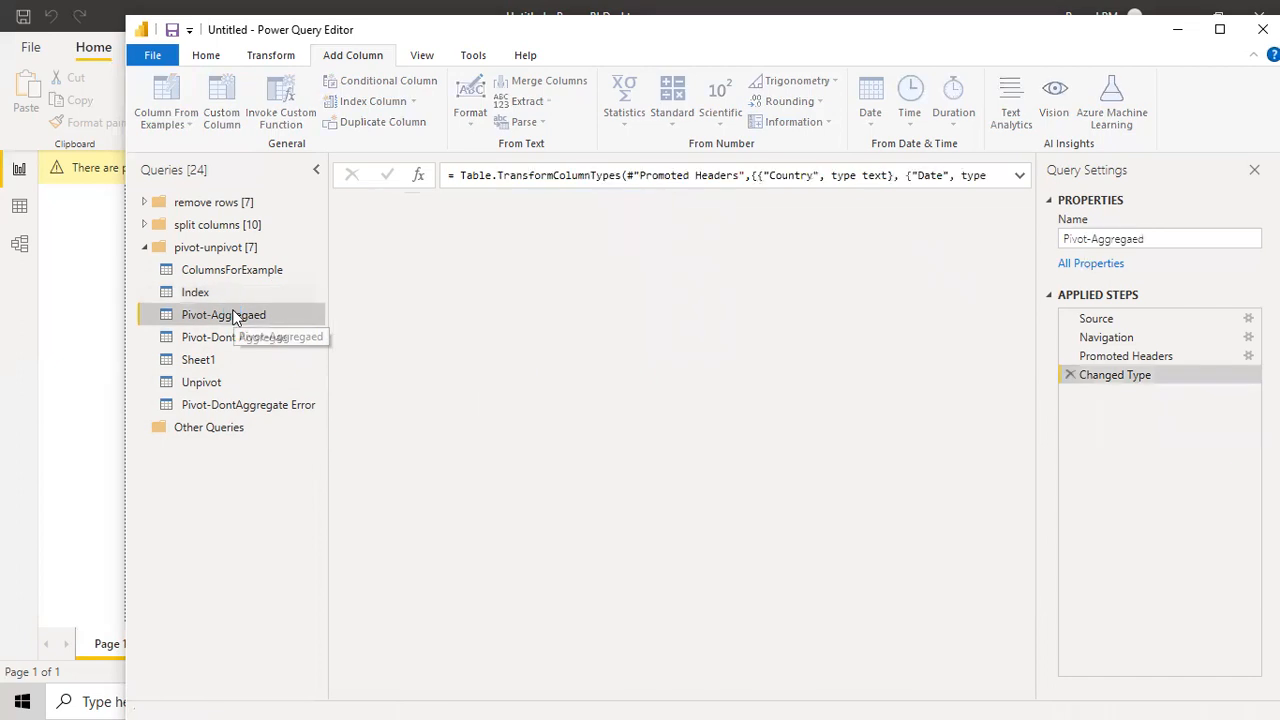
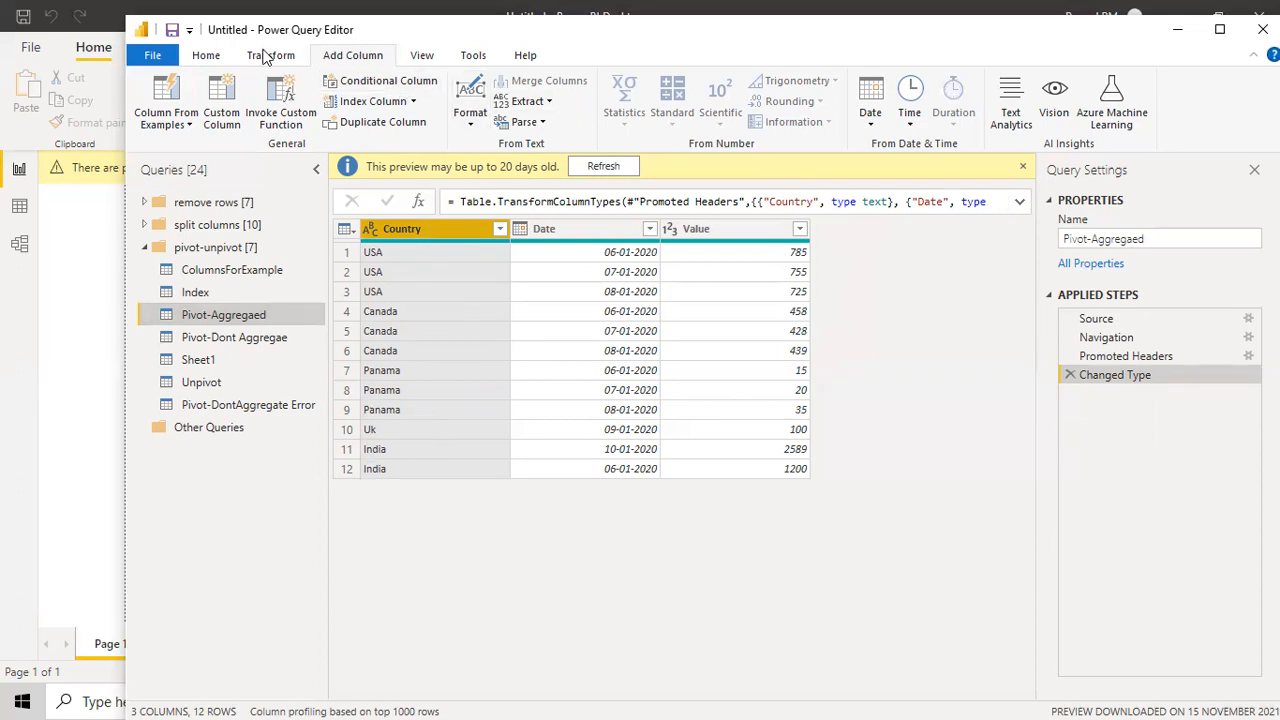
left_click(266, 56)
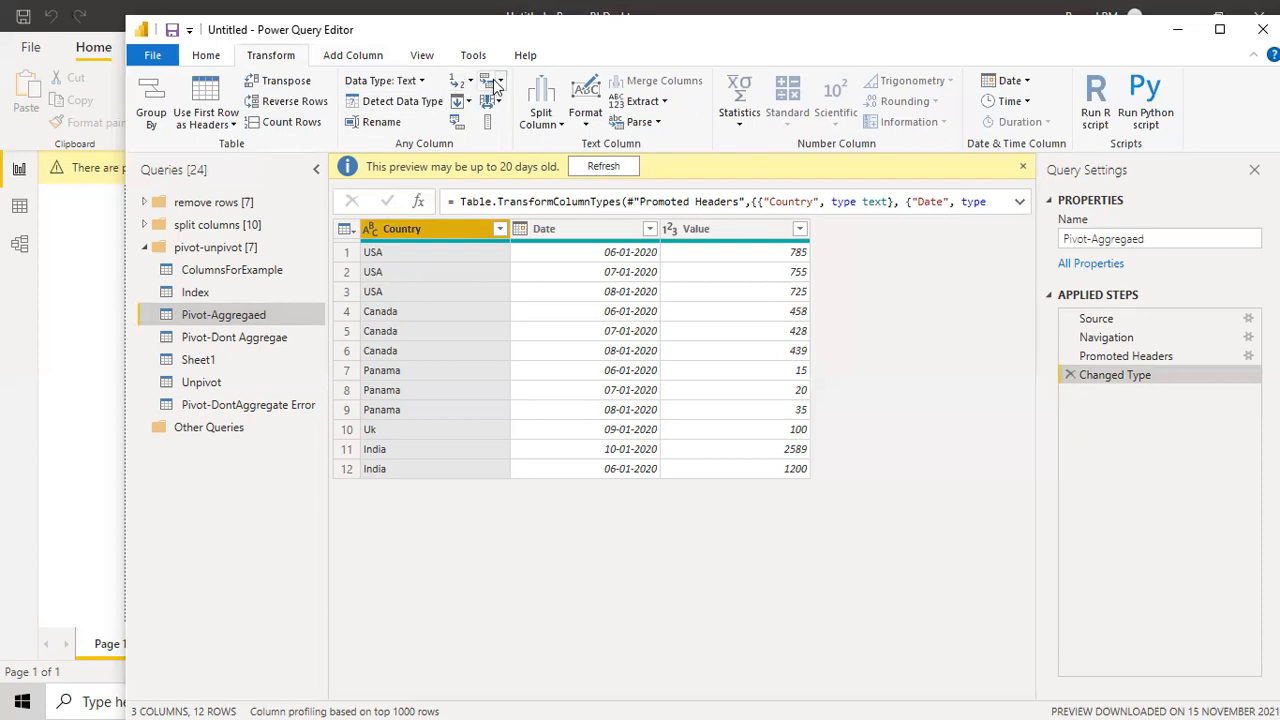
left_click(458, 124)
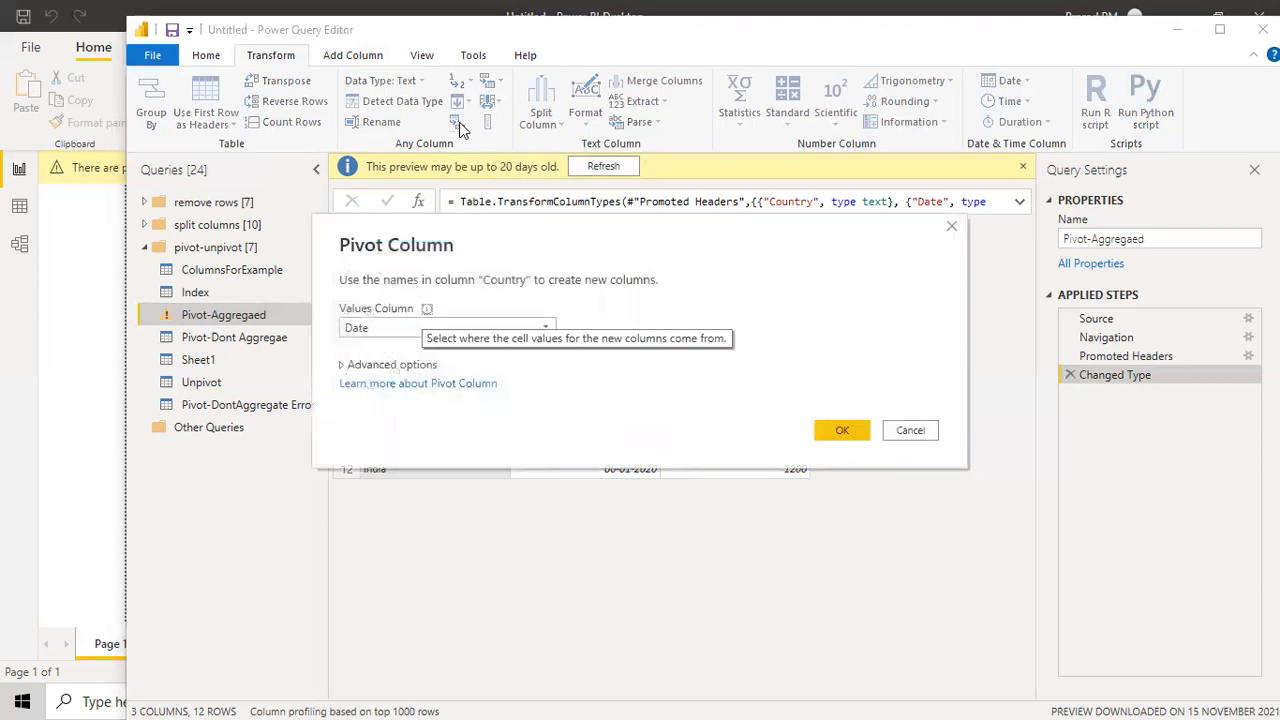
left_click_drag(548, 265, 774, 418)
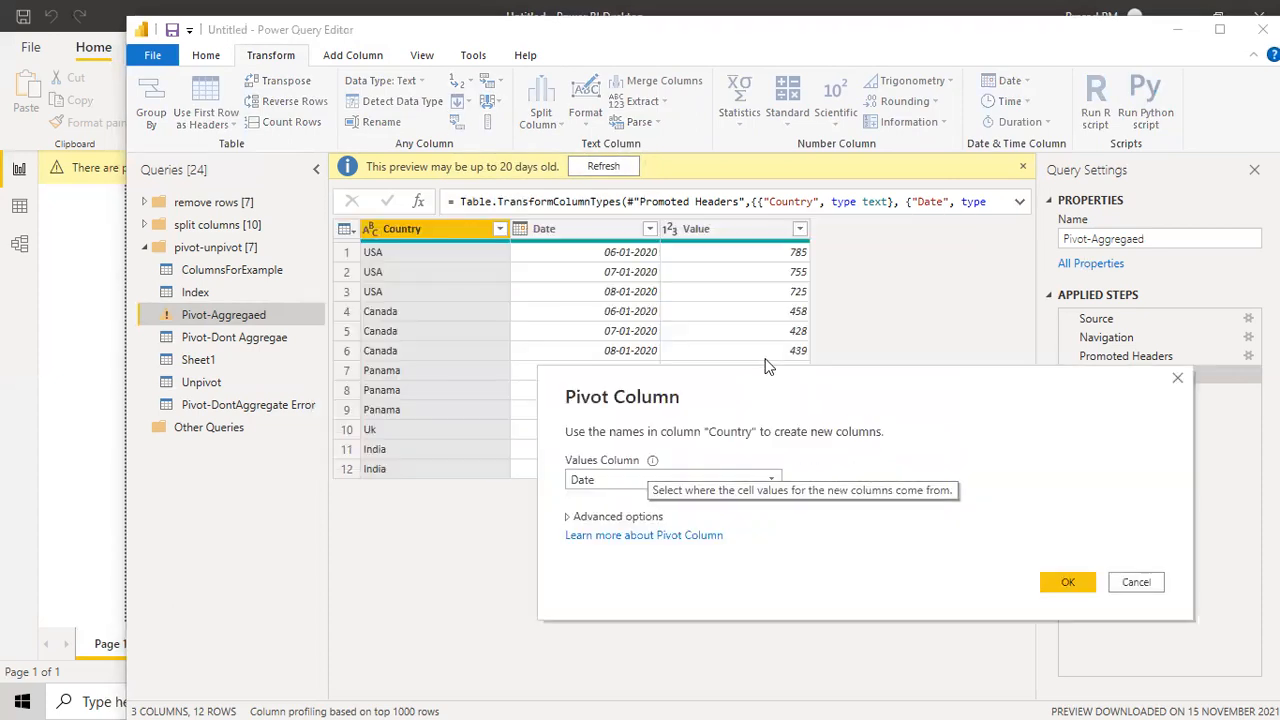
left_click(615, 480)
left_click(596, 517)
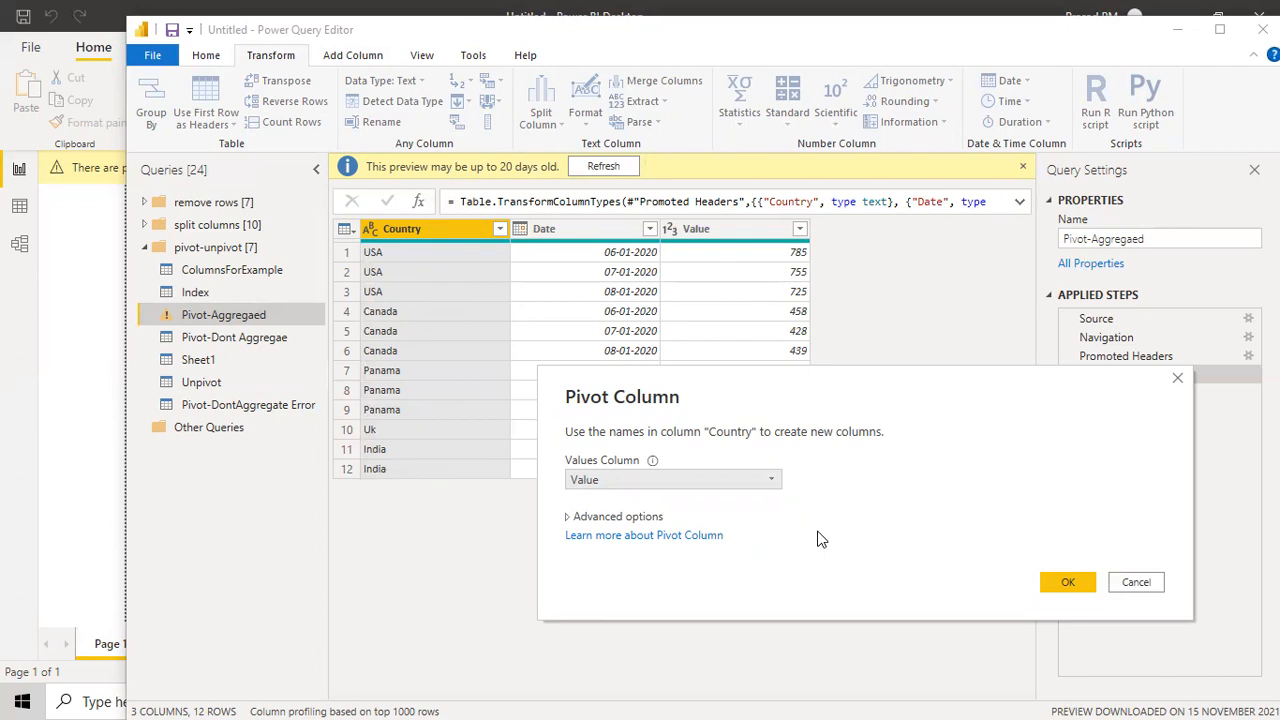
left_click(1068, 584)
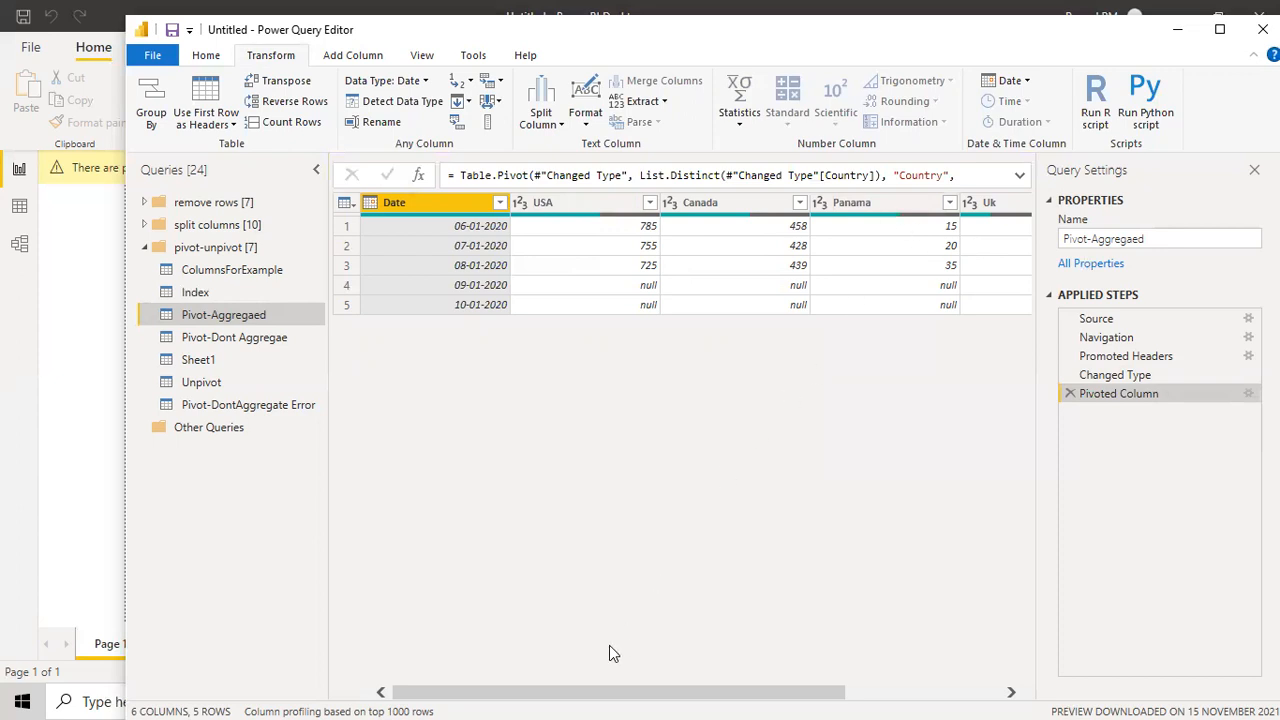
Compare the Pivot-Aggregaed table at its Changed Type step with the result of its Pivoted Column step
mouse_move(590, 697)
left_mouse_down()
mouse_move(640, 697)
mouse_move(595, 697)
left_mouse_up()
left_click(1110, 378)
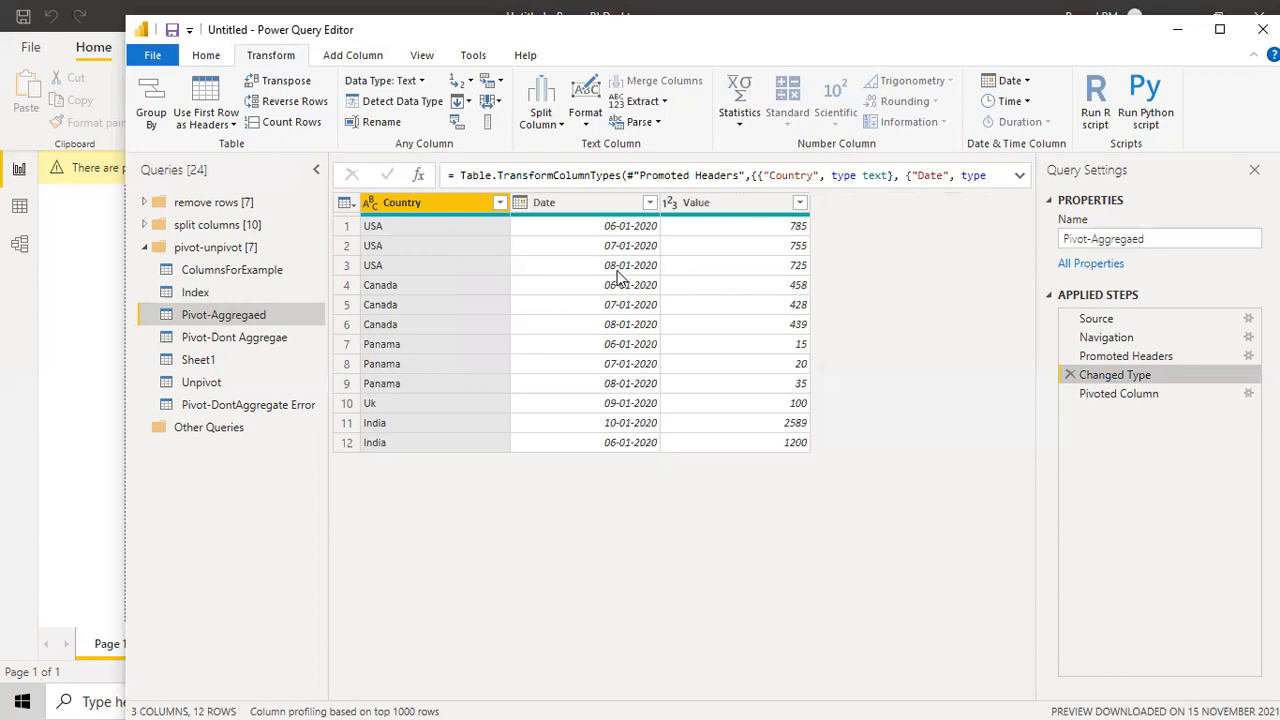
left_click(1118, 396)
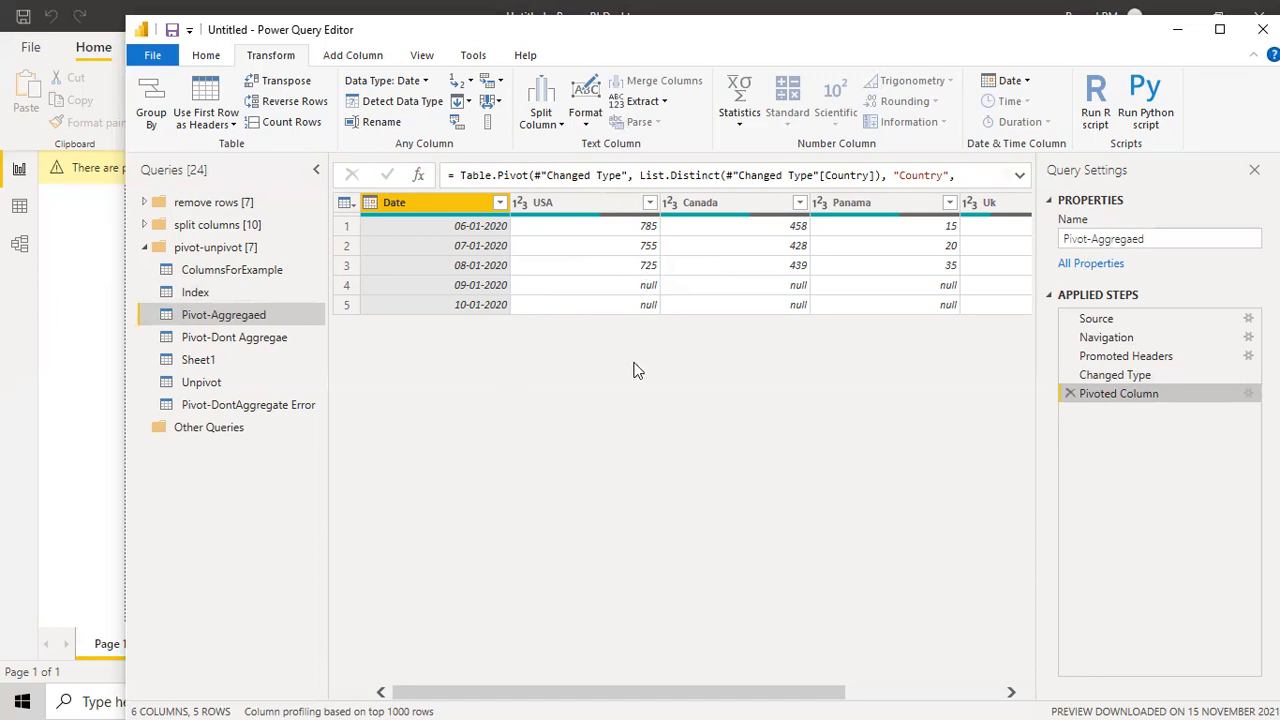
Change the aggregate value function of the Pivoted Column step to Count (All)
left_click(1248, 393)
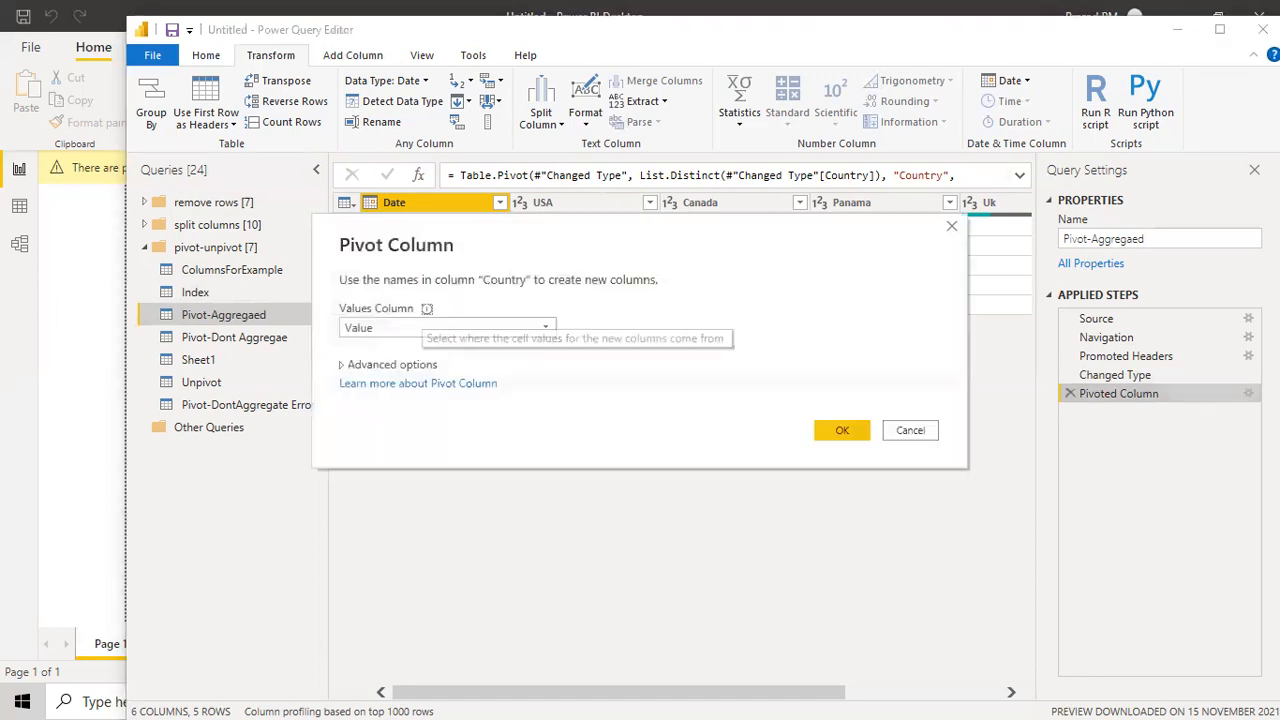
left_click(345, 366)
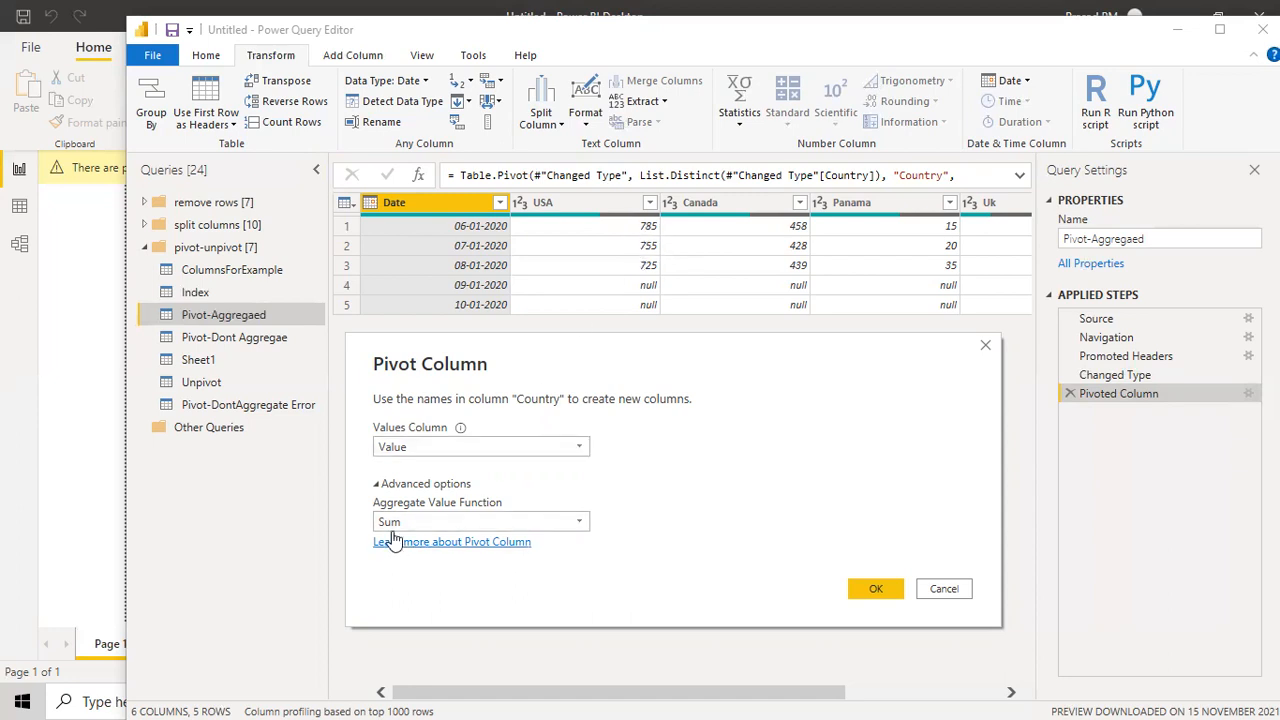
left_click(486, 522)
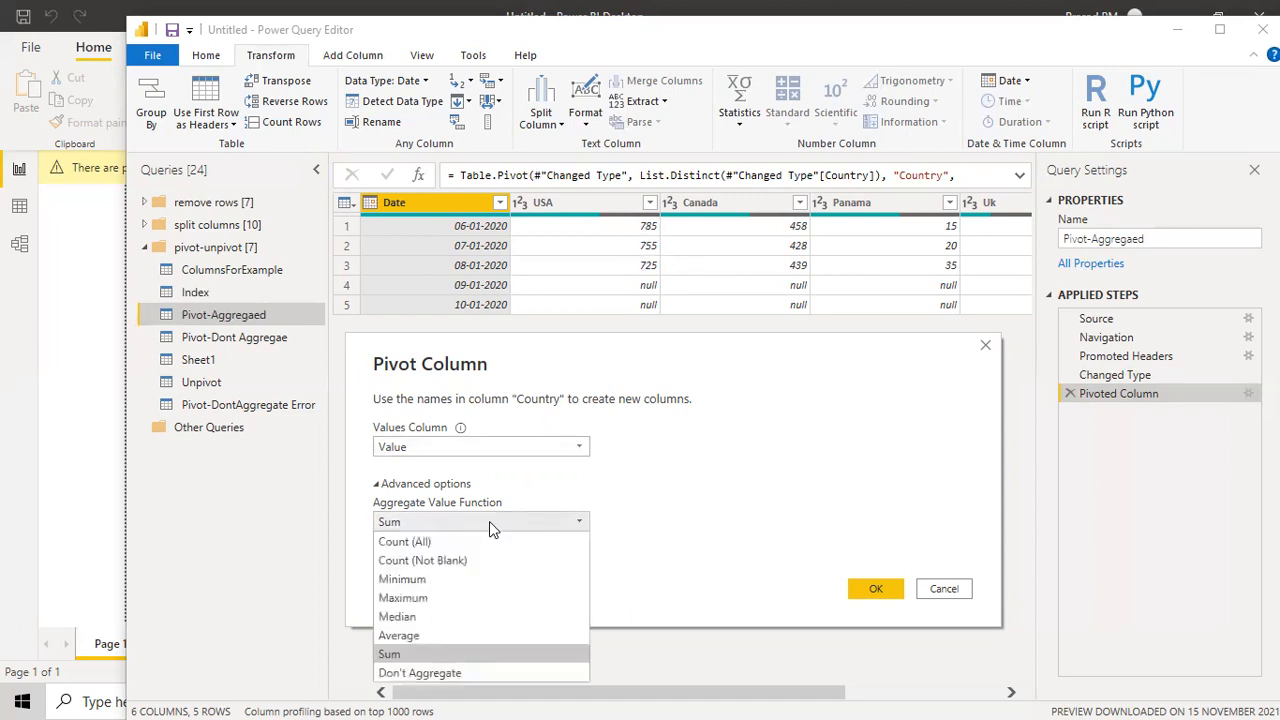
left_click(386, 545)
left_click(877, 592)
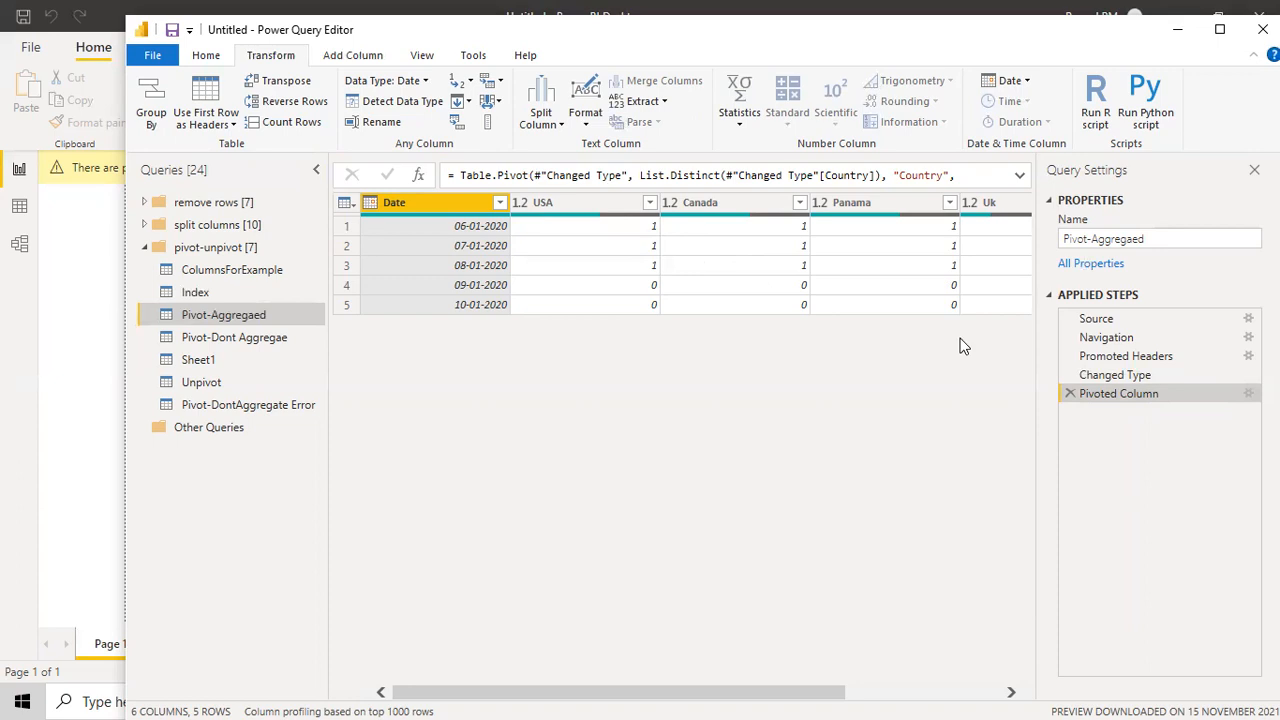
Set the aggregate value function of the Pivoted Column step to Don't Aggregate
left_click(1248, 393)
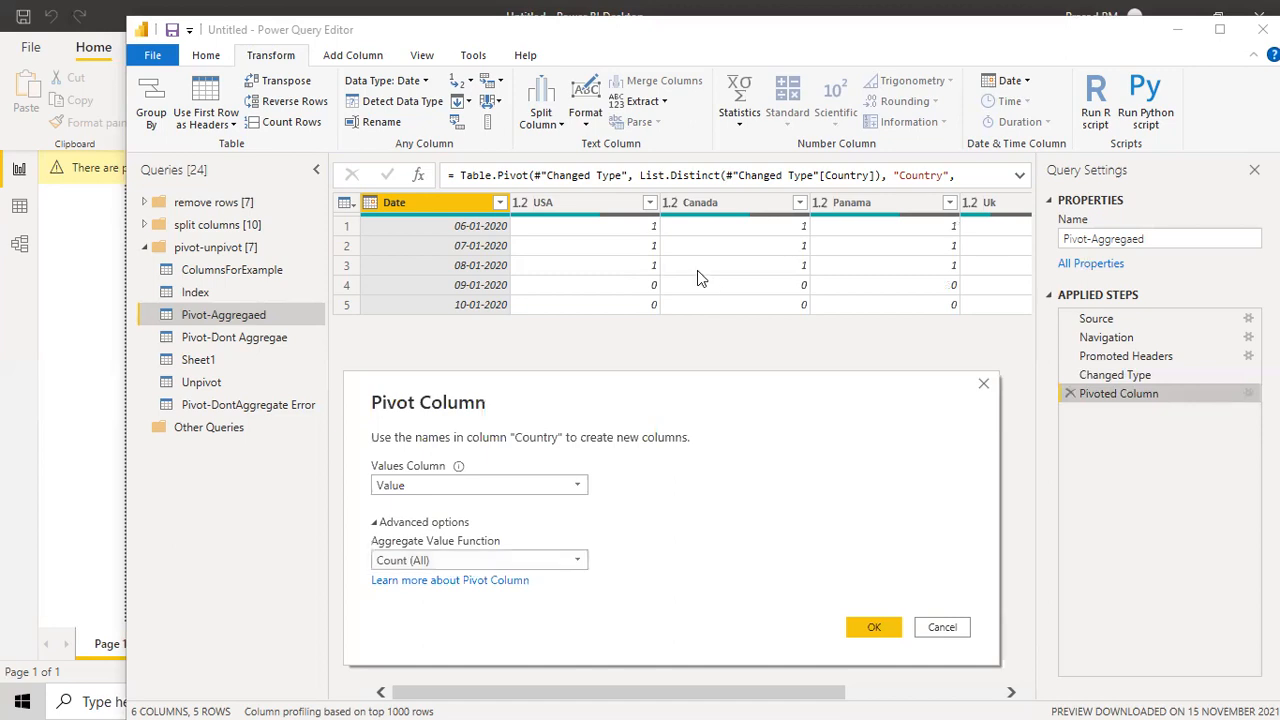
left_click(419, 563)
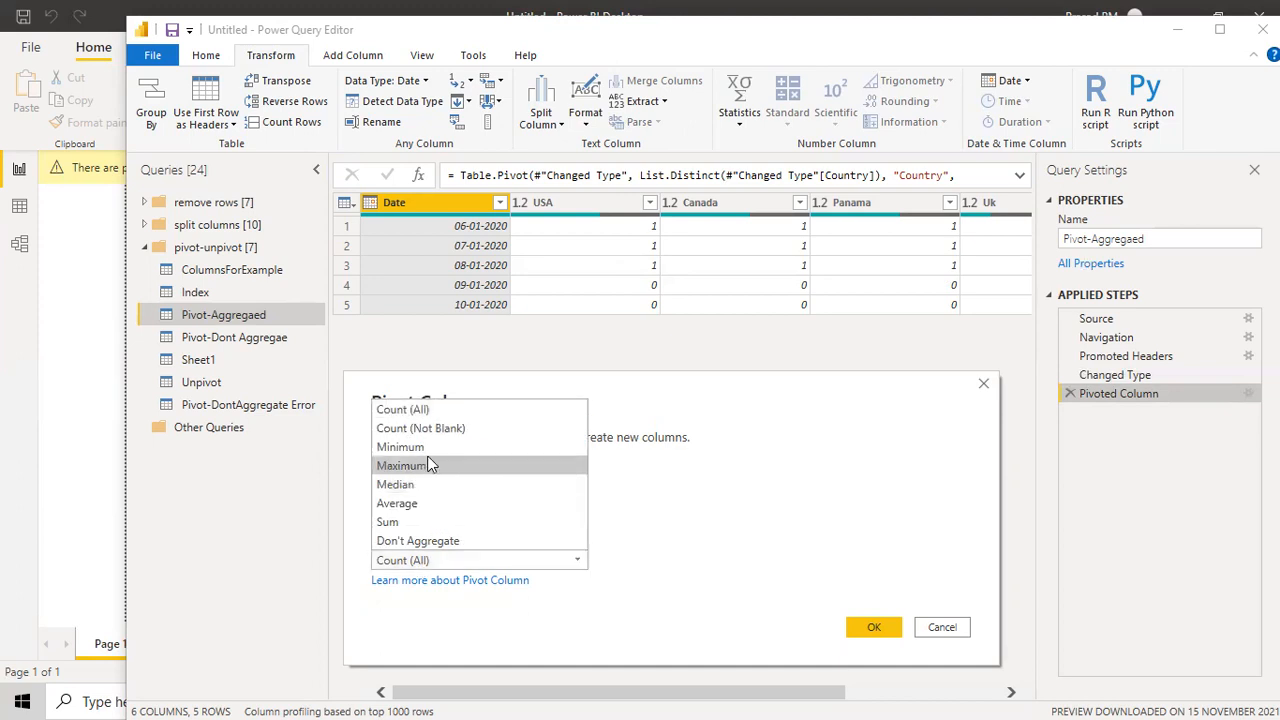
left_click(424, 540)
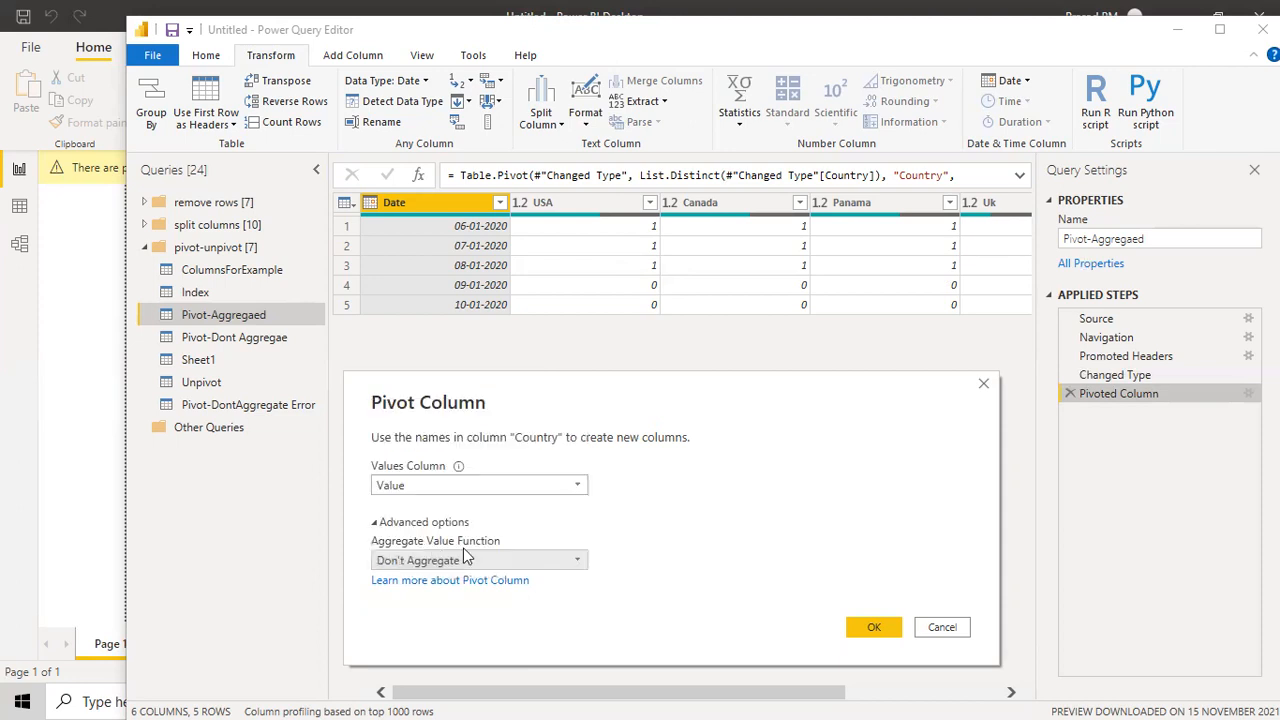
left_click(875, 628)
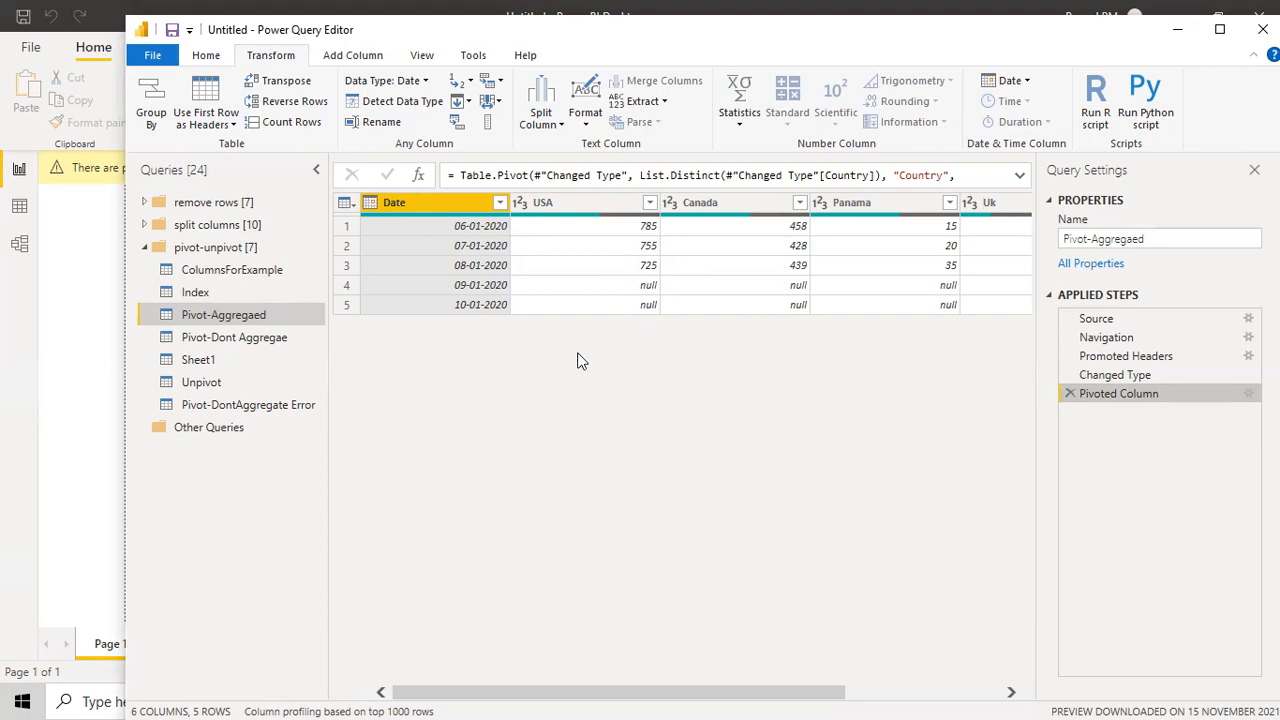
Maximize the query editor window and connect the computer to the Wi-Fi network "Redmi Note 10T 5G"
mouse_move(582, 219)
double_click(708, 30)
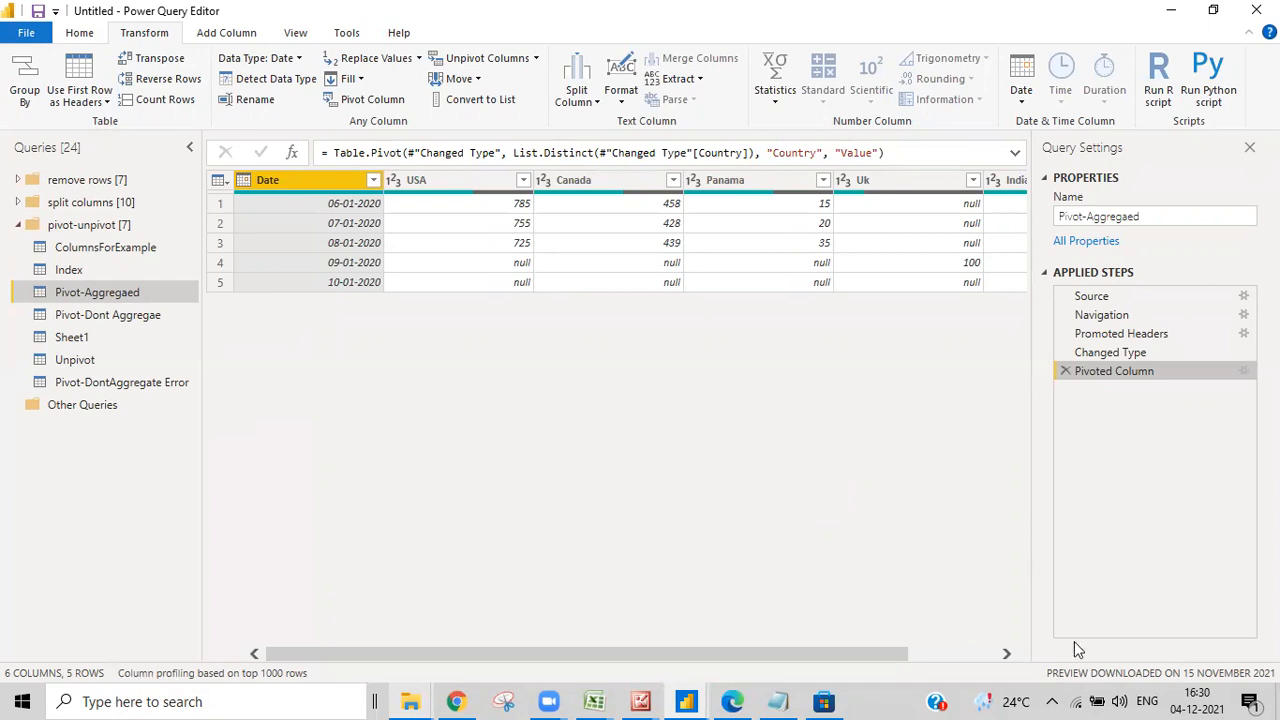
left_click(1077, 701)
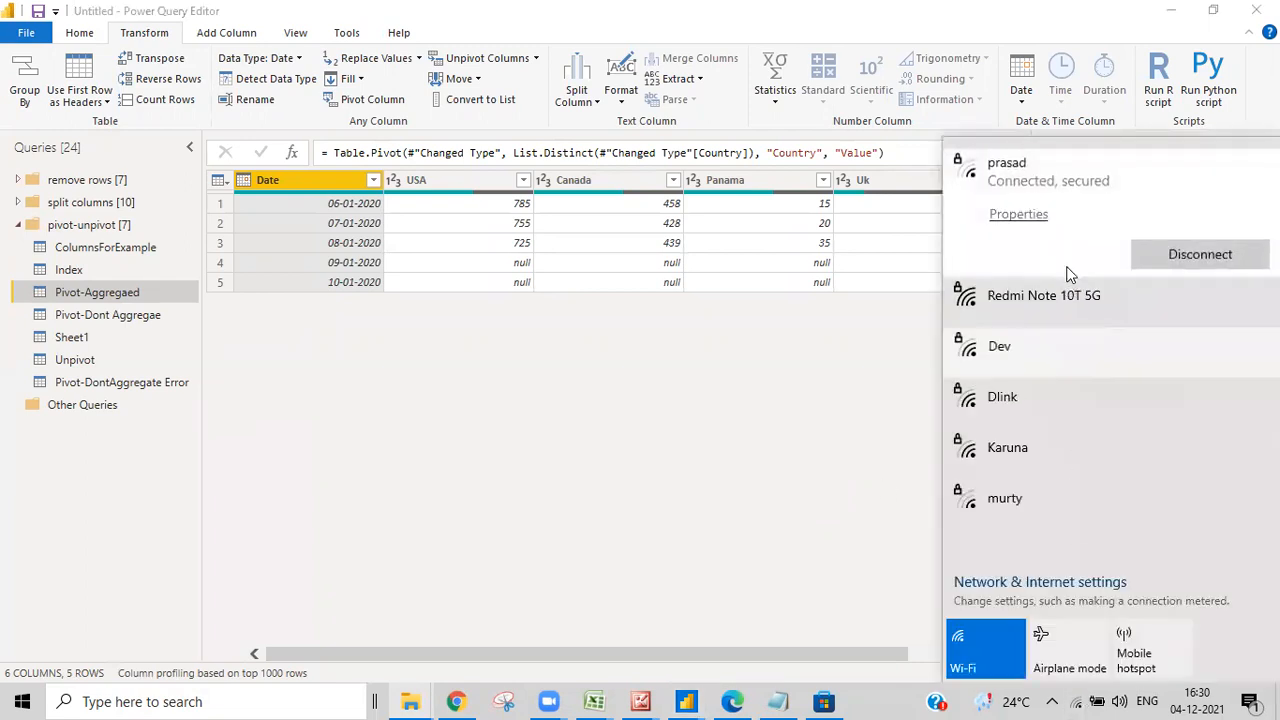
left_click(1063, 295)
left_click(1186, 307)
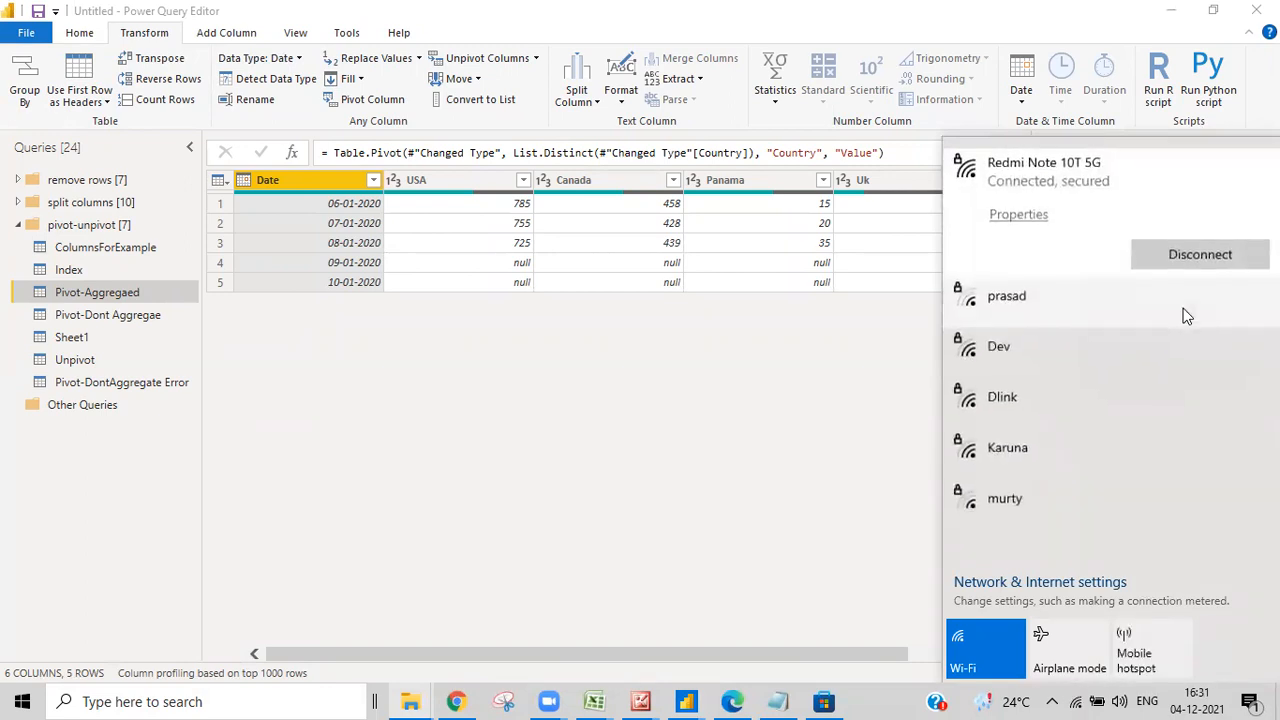
left_click(849, 377)
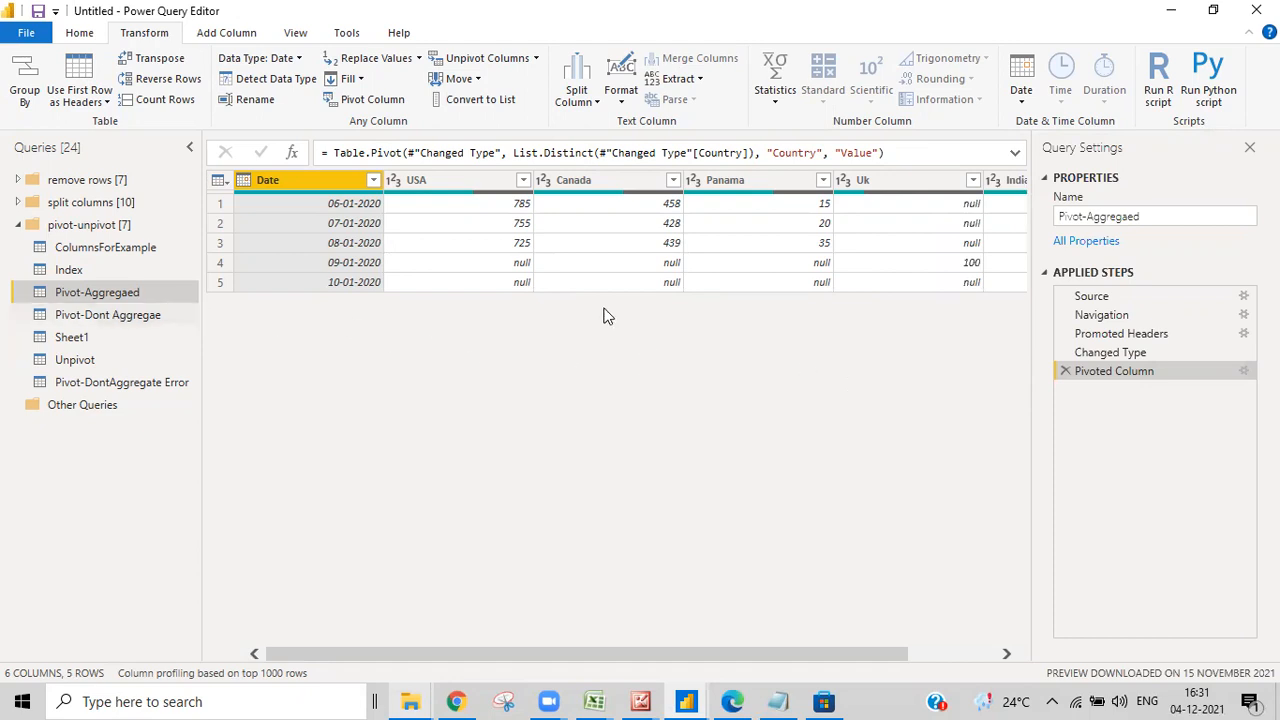
Promote the first row of the Unpivot query to column headers
left_click(100, 360)
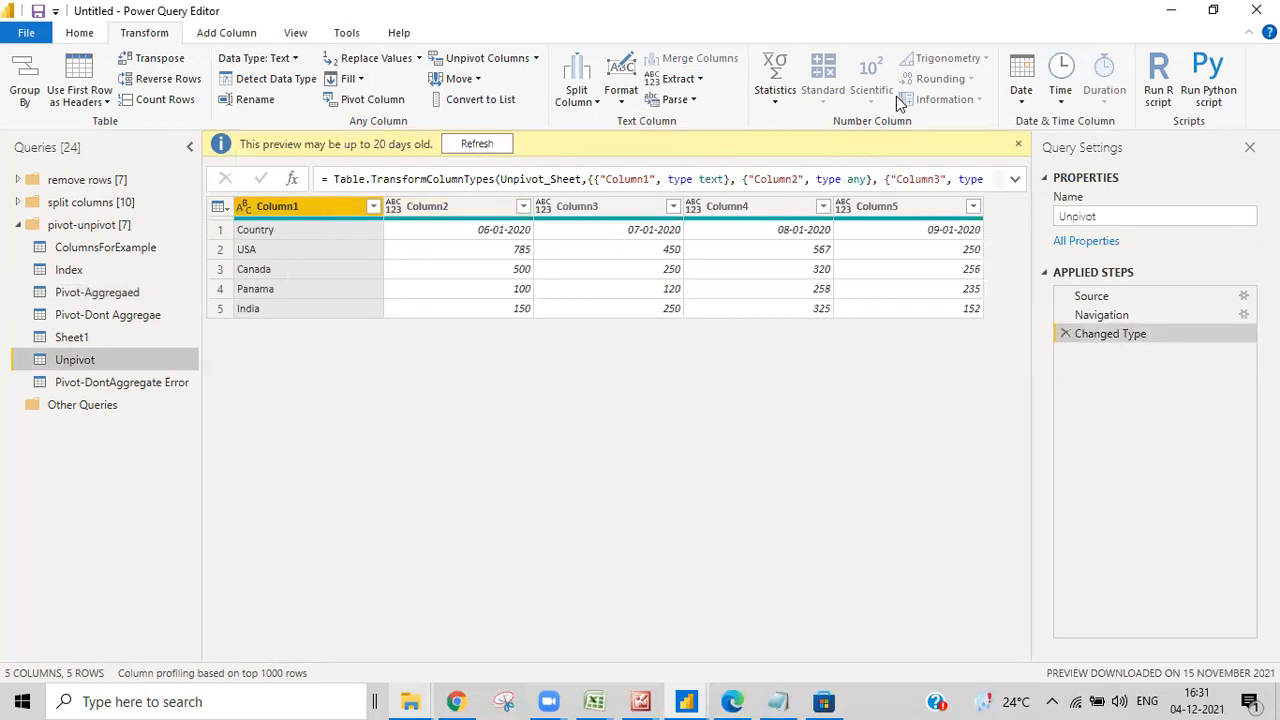
left_click(74, 33)
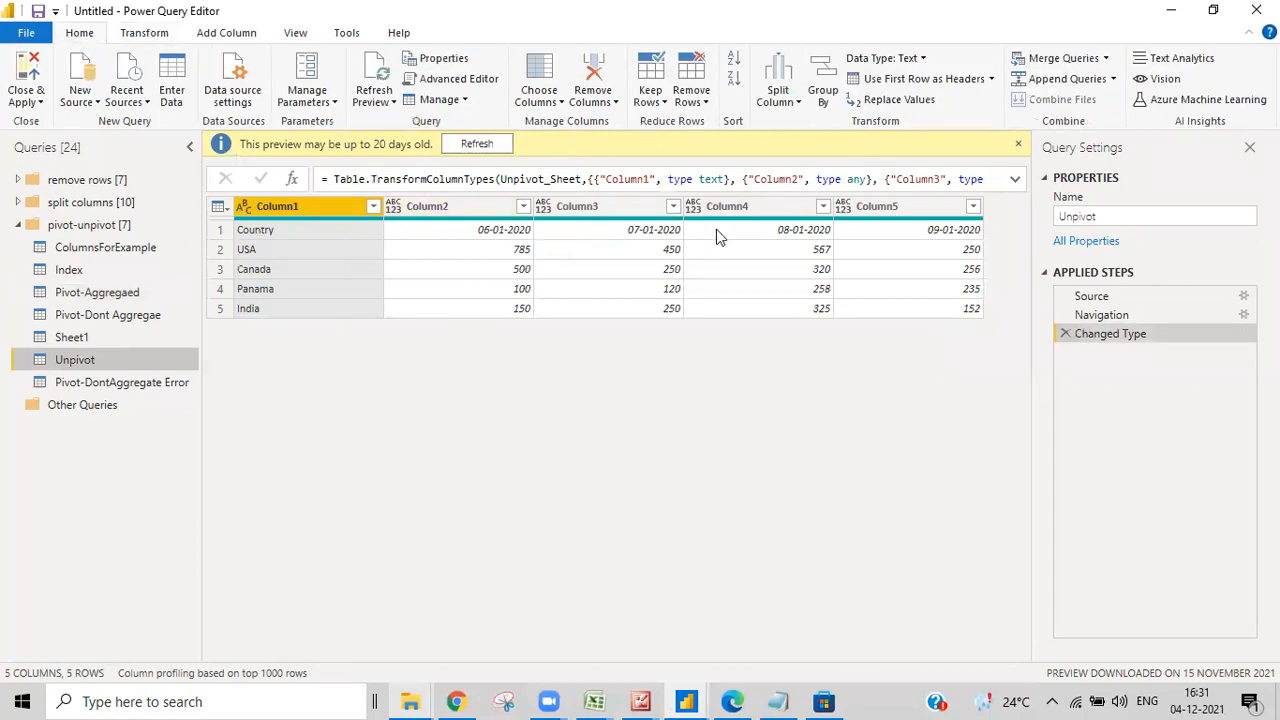
left_click(919, 82)
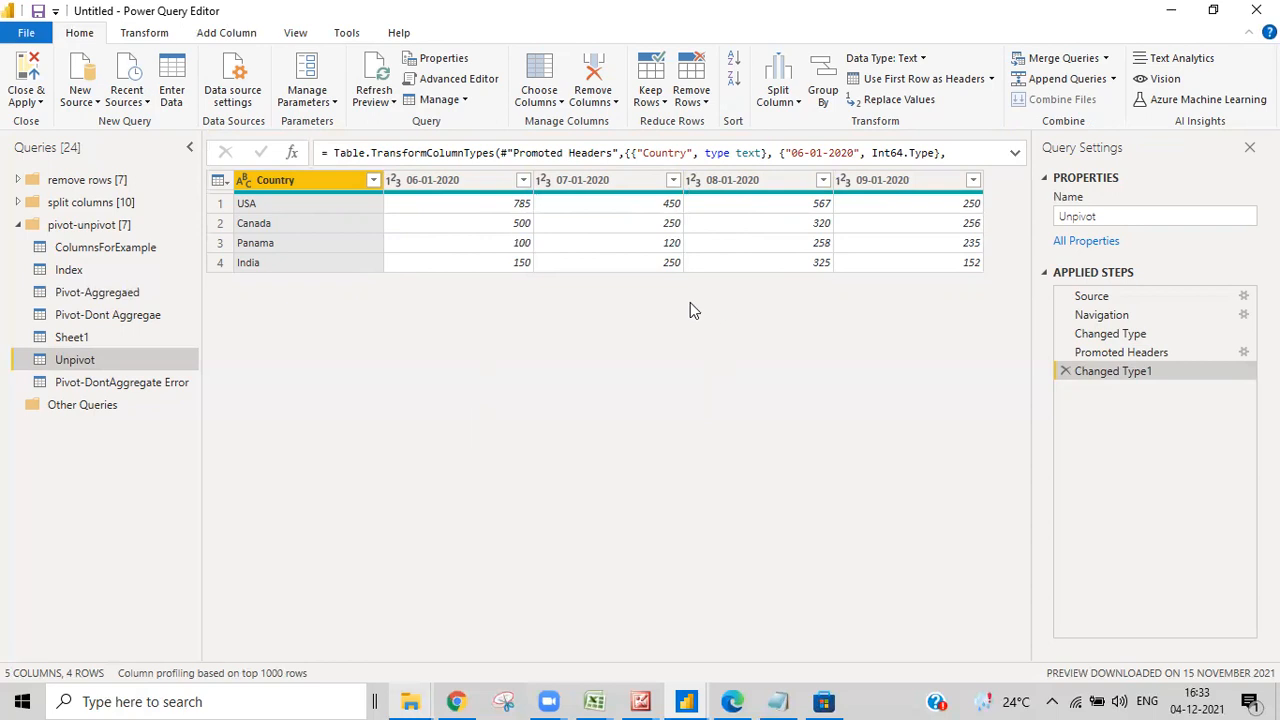
Unpivot the four date columns, 06-01-2020 to 09-01-2020, in the Unpivot query
left_click(145, 33)
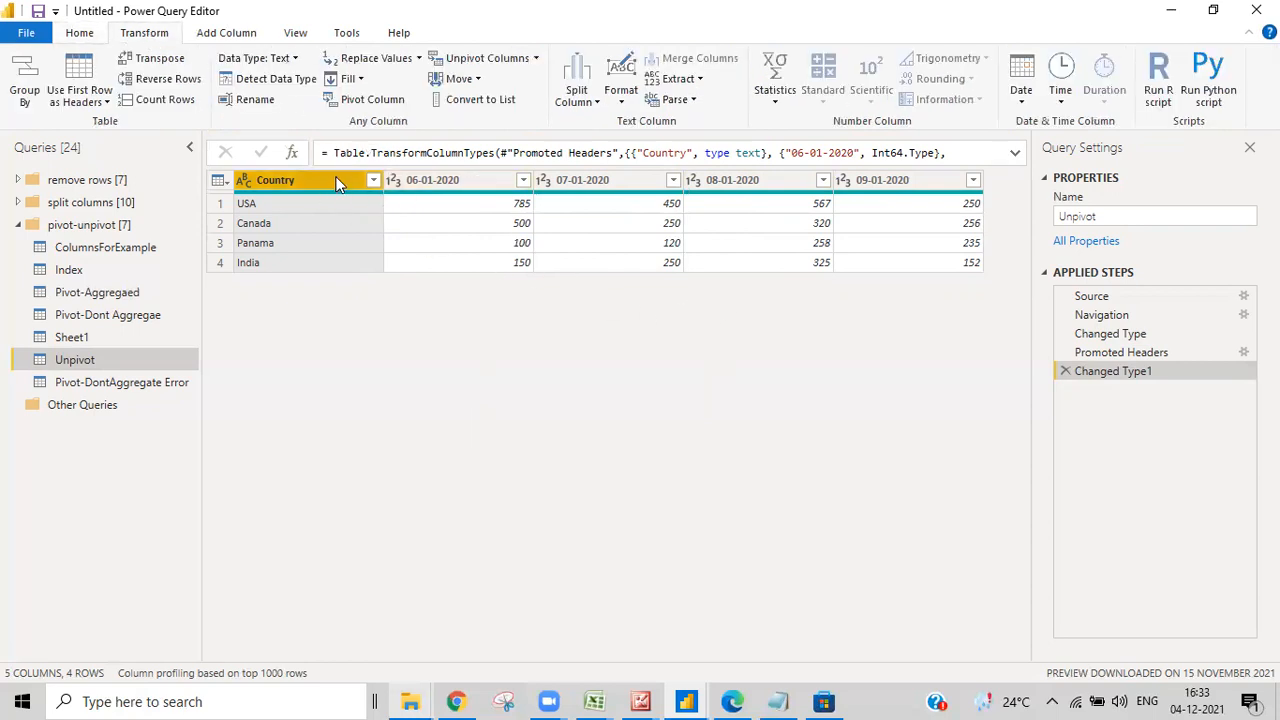
left_click(535, 60)
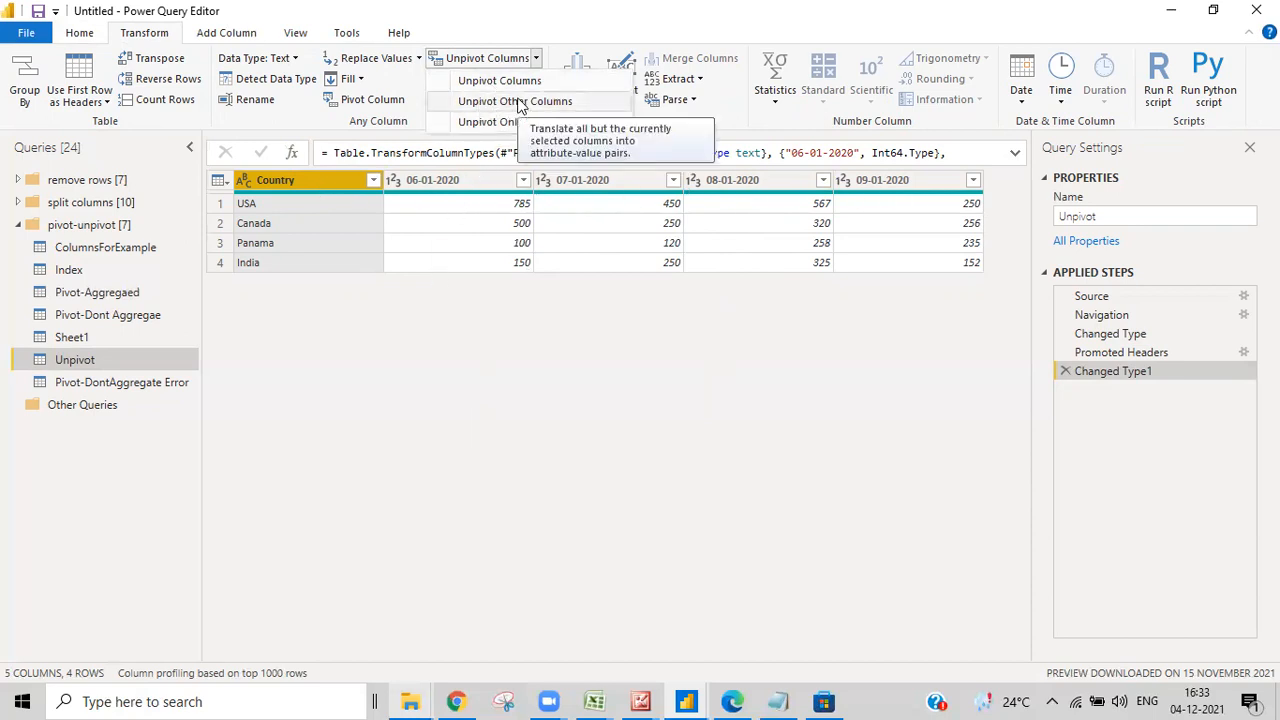
left_click(471, 220)
left_click(448, 180)
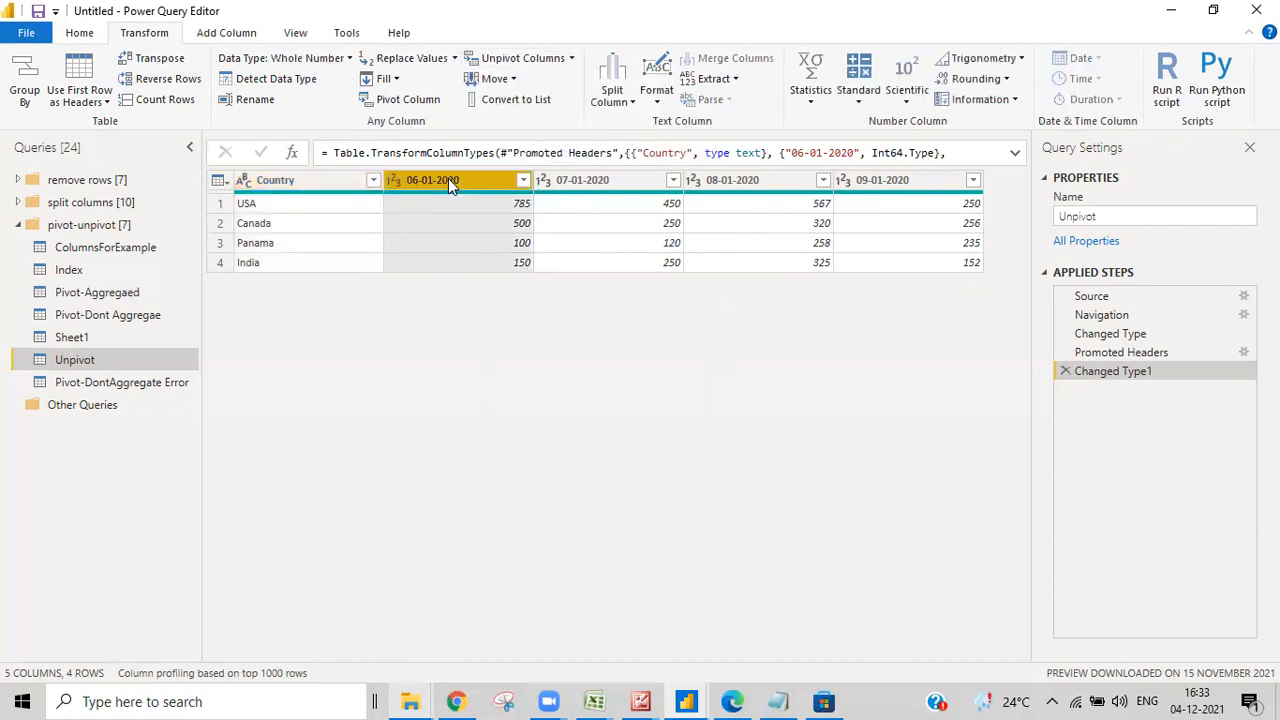
left_click(580, 181, "ctrl")
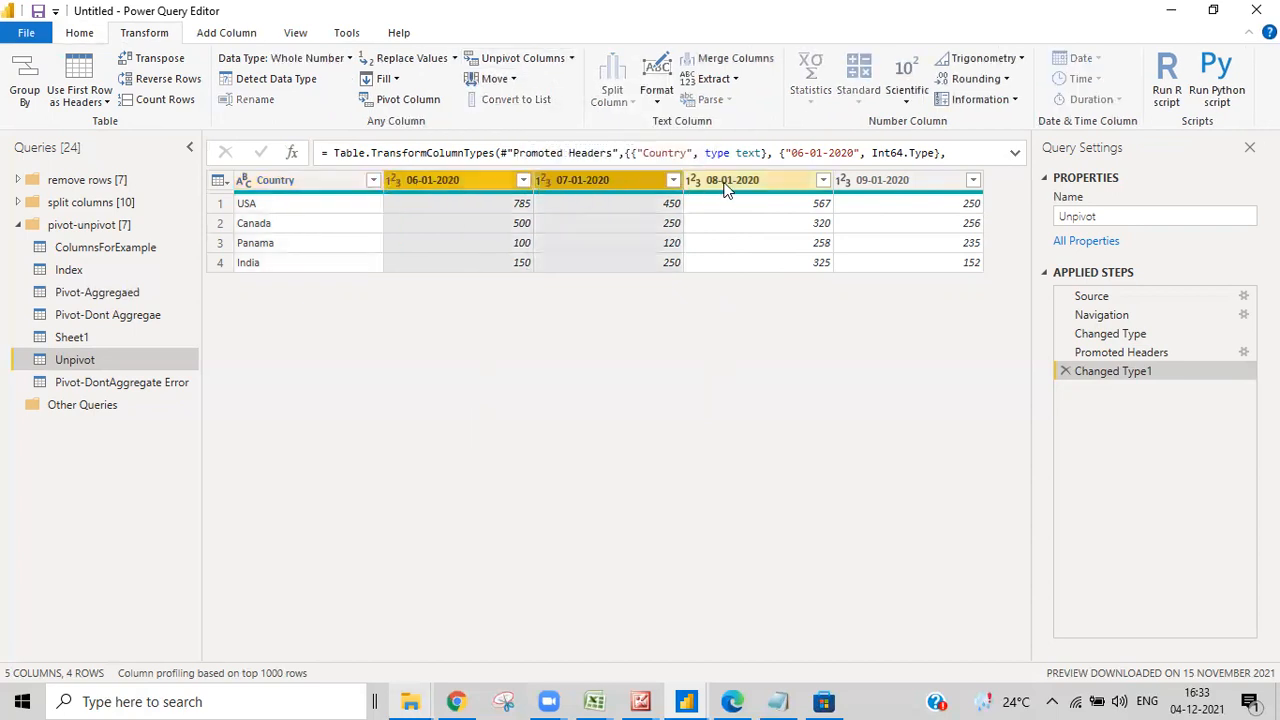
left_click(750, 180, "ctrl")
left_click(903, 184, "ctrl")
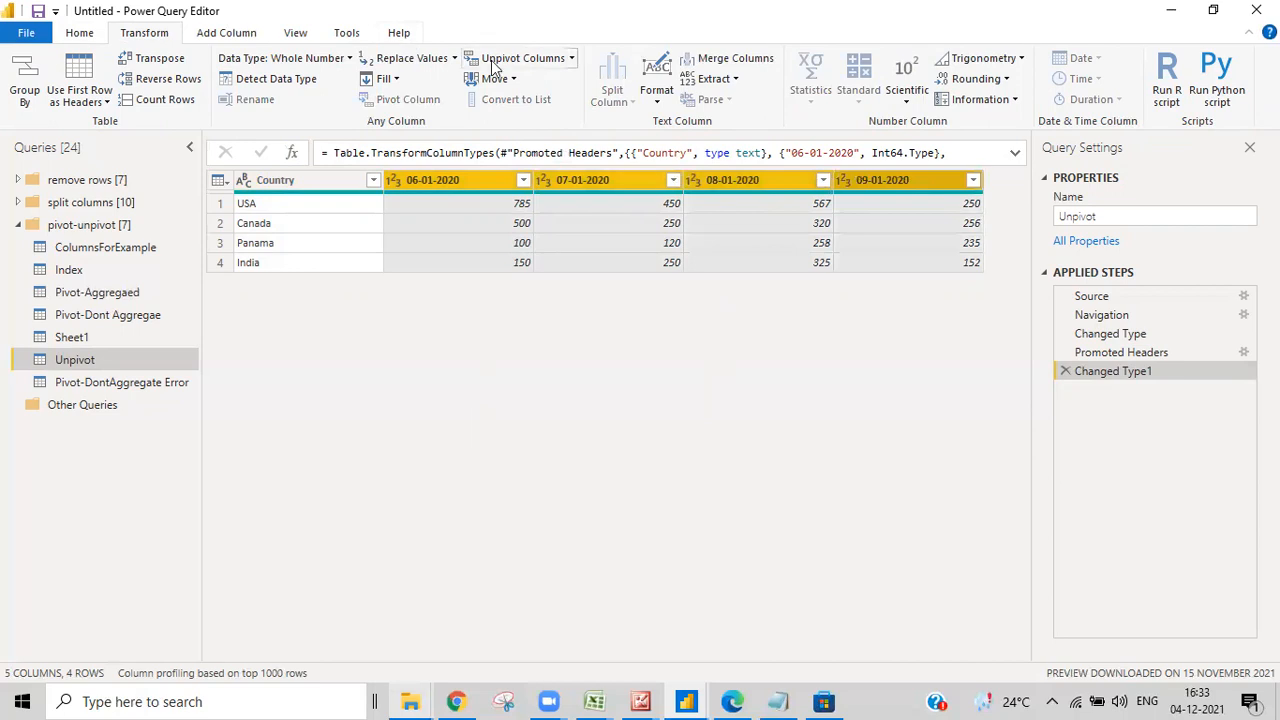
left_click(540, 58)
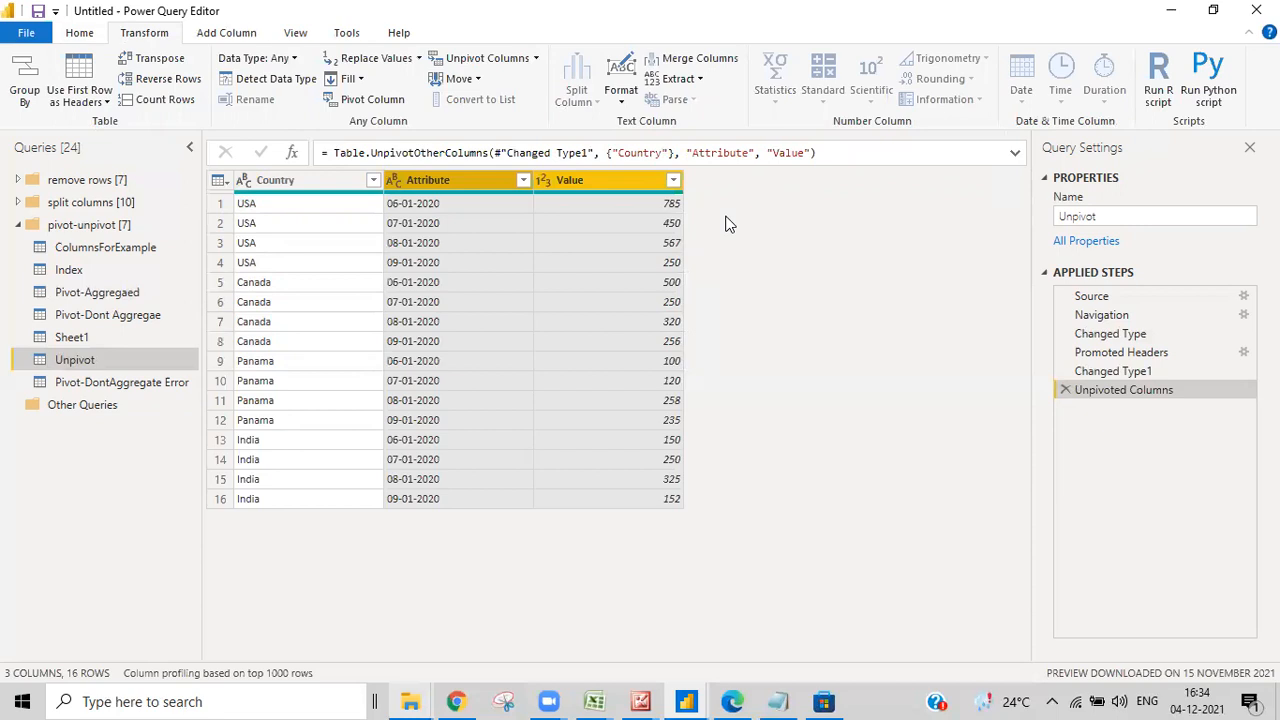
In the ColumnsForExample query, start a column from examples based only on the selected First Name and Last Name columns
left_click(112, 253)
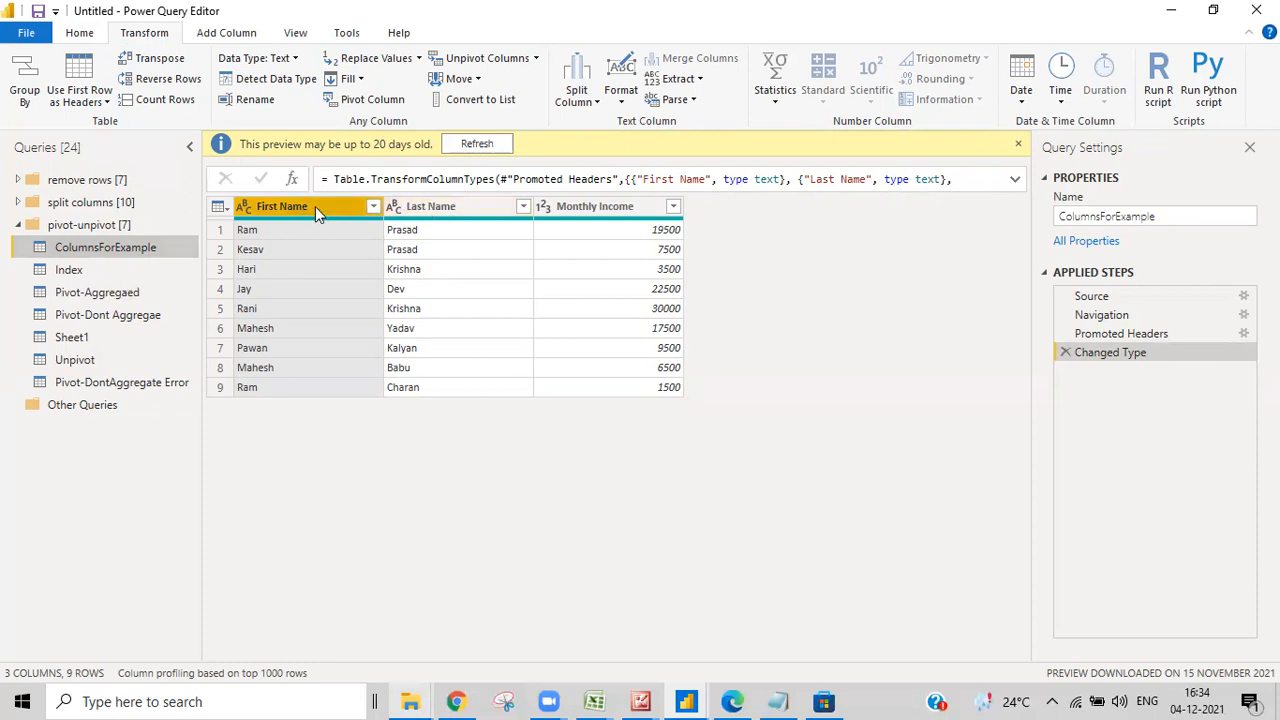
left_click(435, 208, "ctrl")
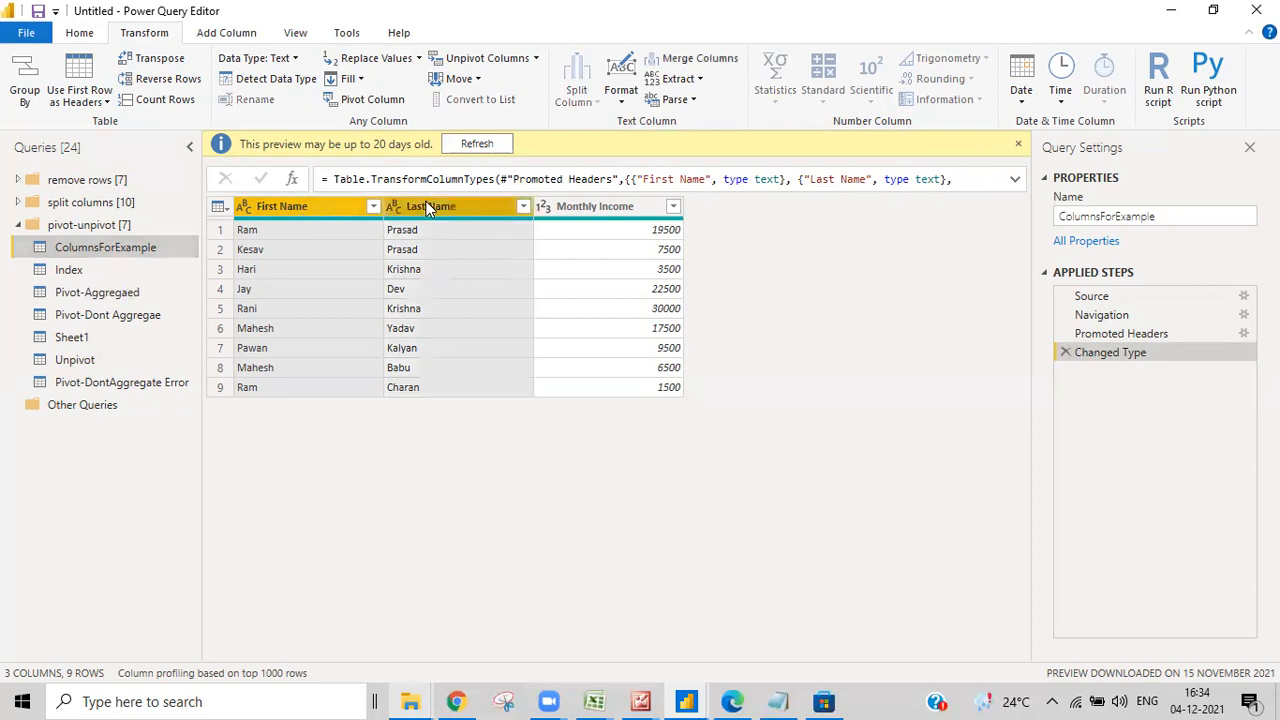
left_click(250, 33)
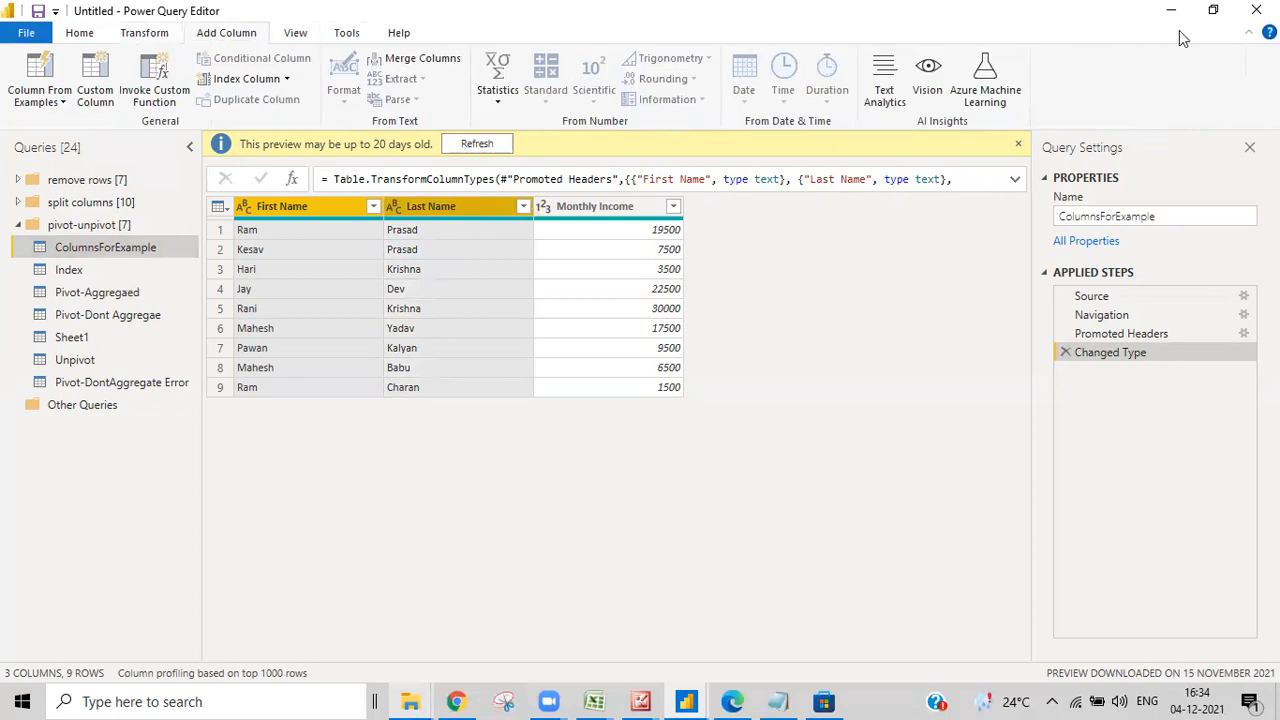
left_click(1213, 10)
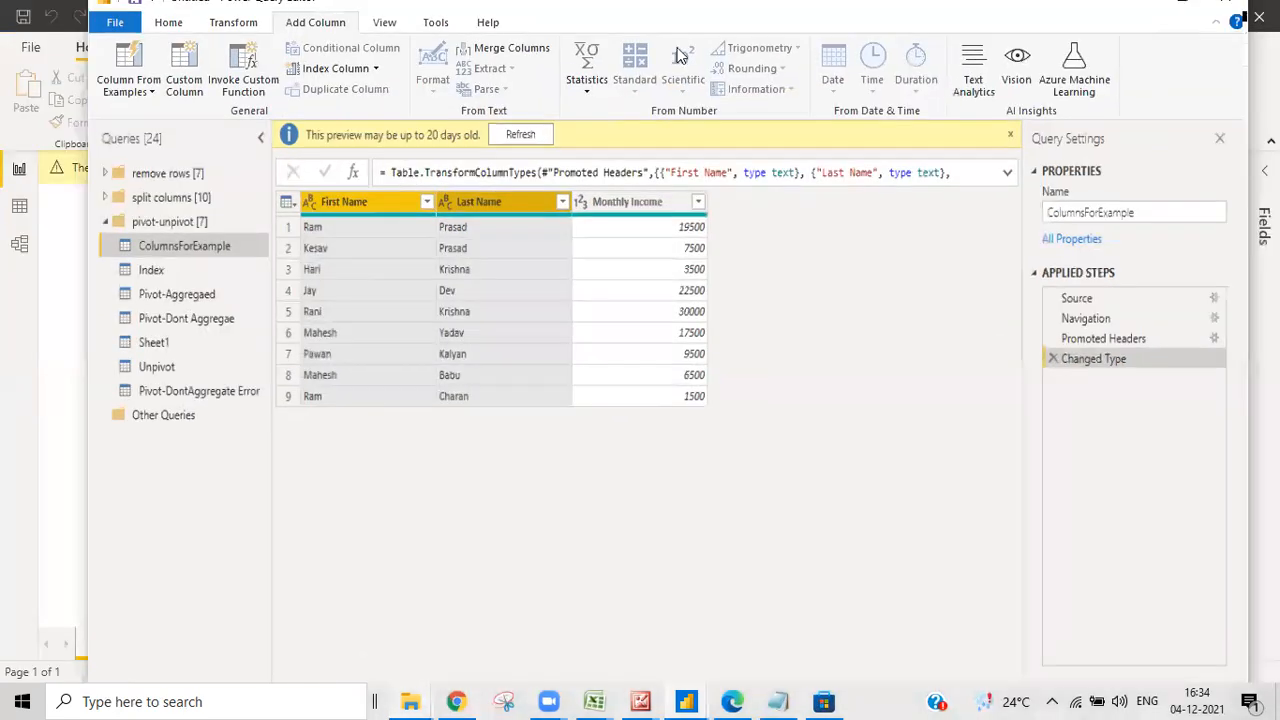
left_click(121, 166)
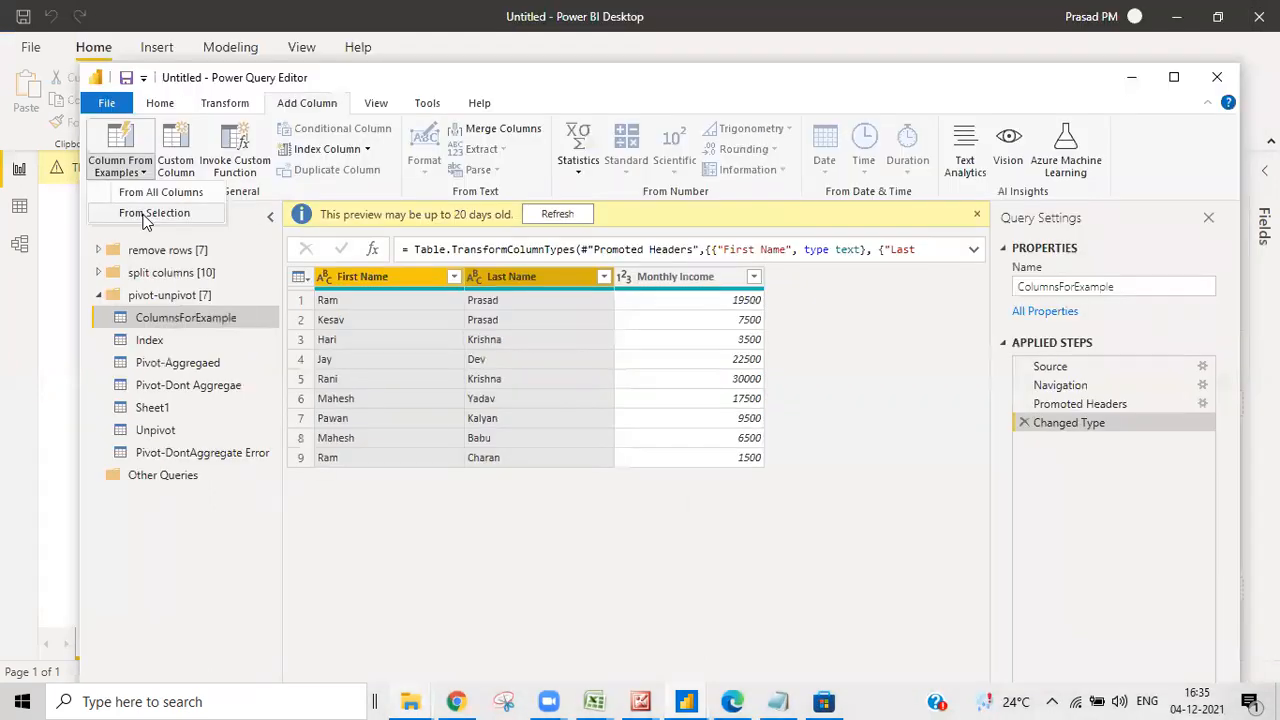
left_click(150, 214)
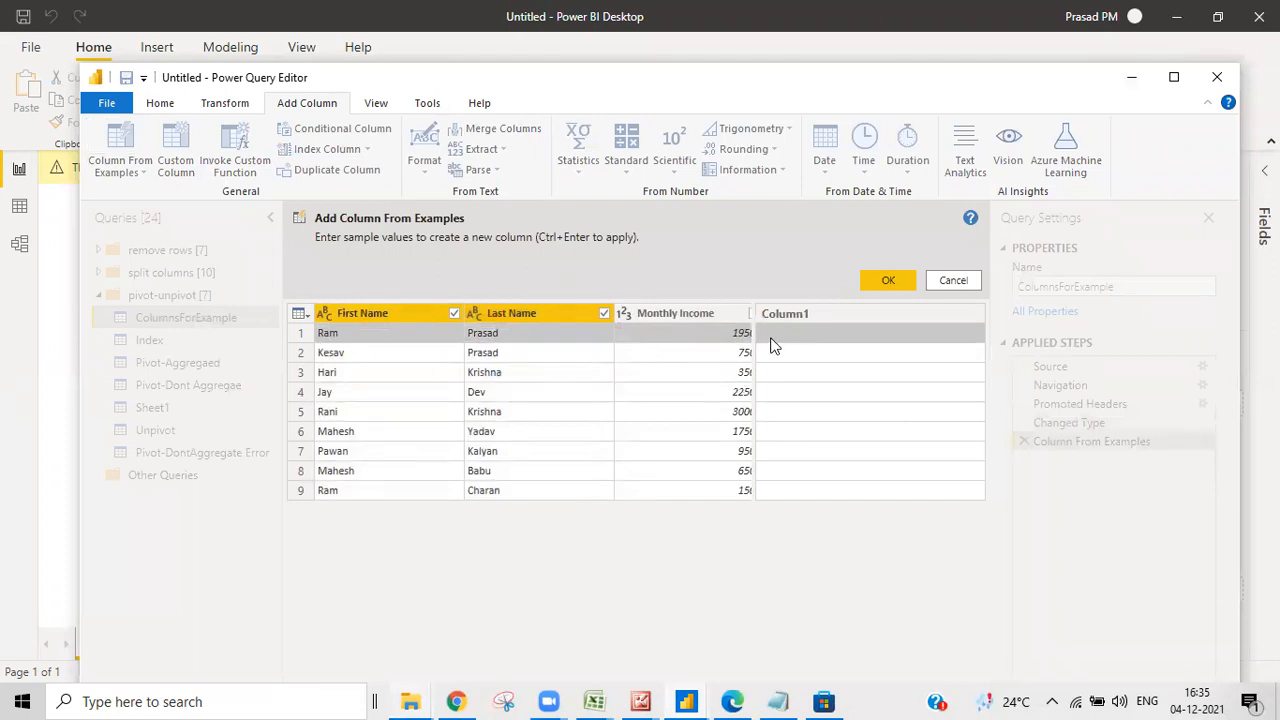
Enter the first row's first and last name joined without a space as the example value for the new column
left_click(771, 338)
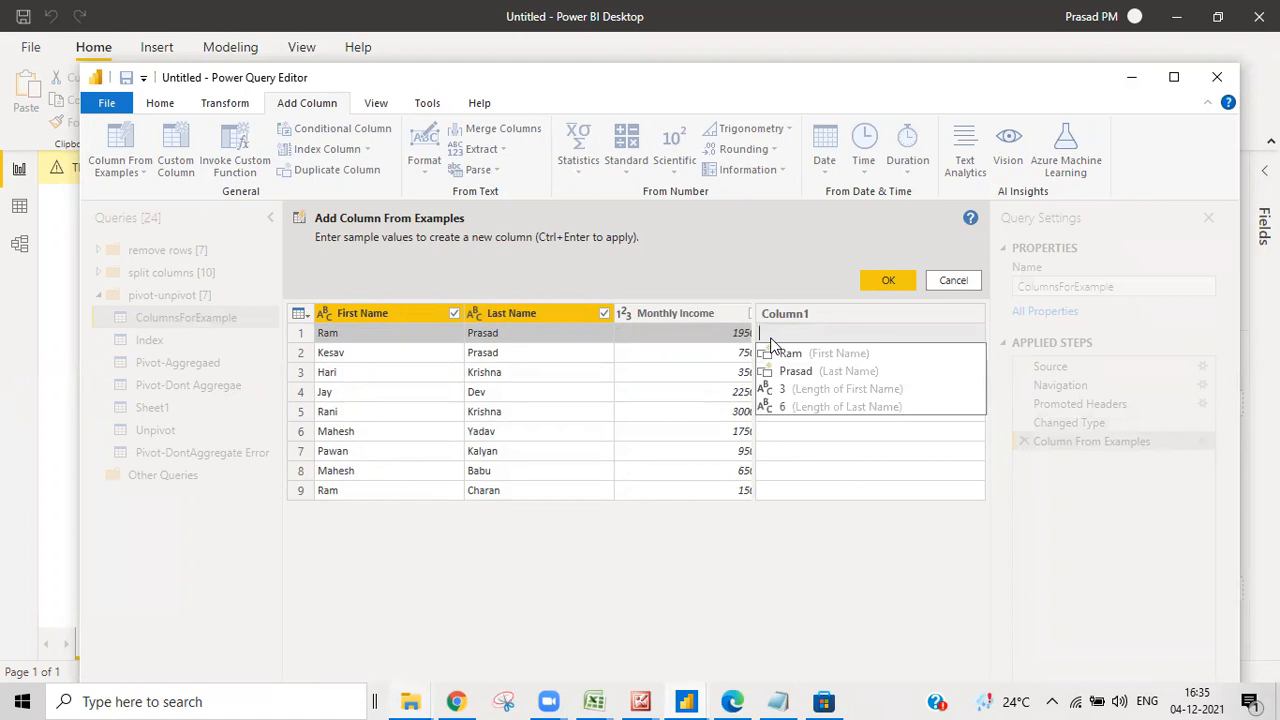
type("Ram")
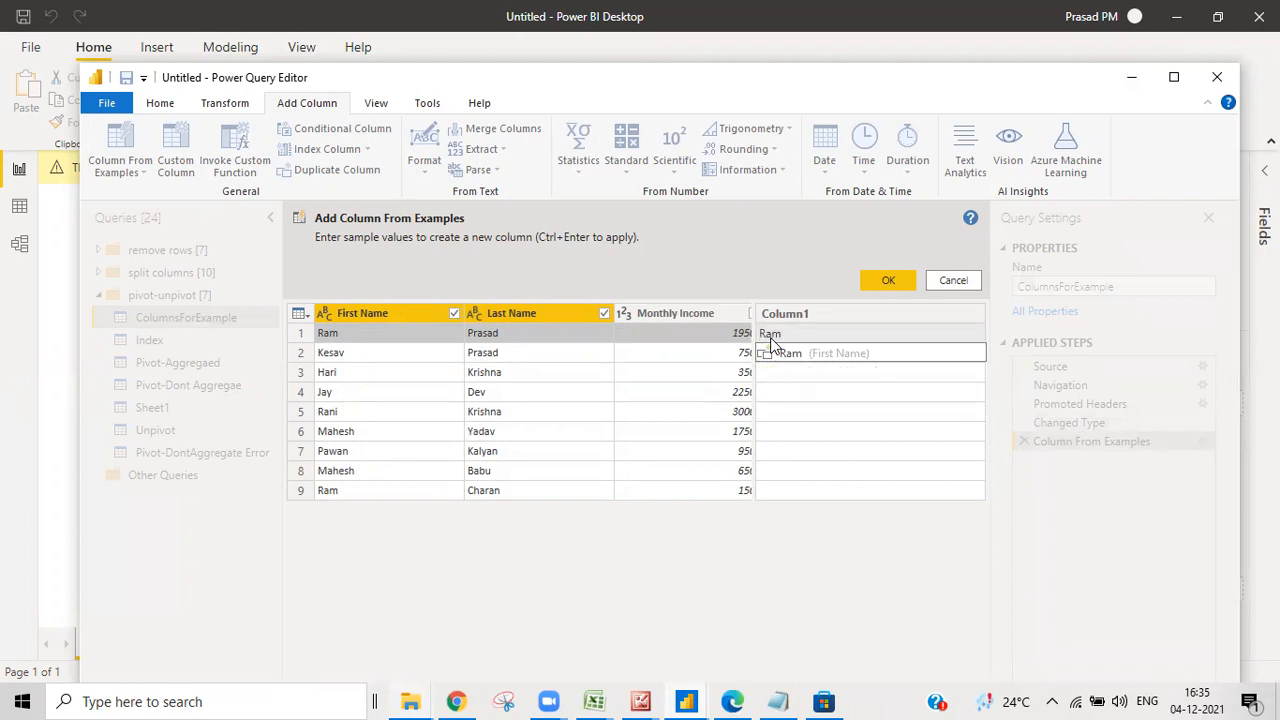
type("Prasad")
key("Return")
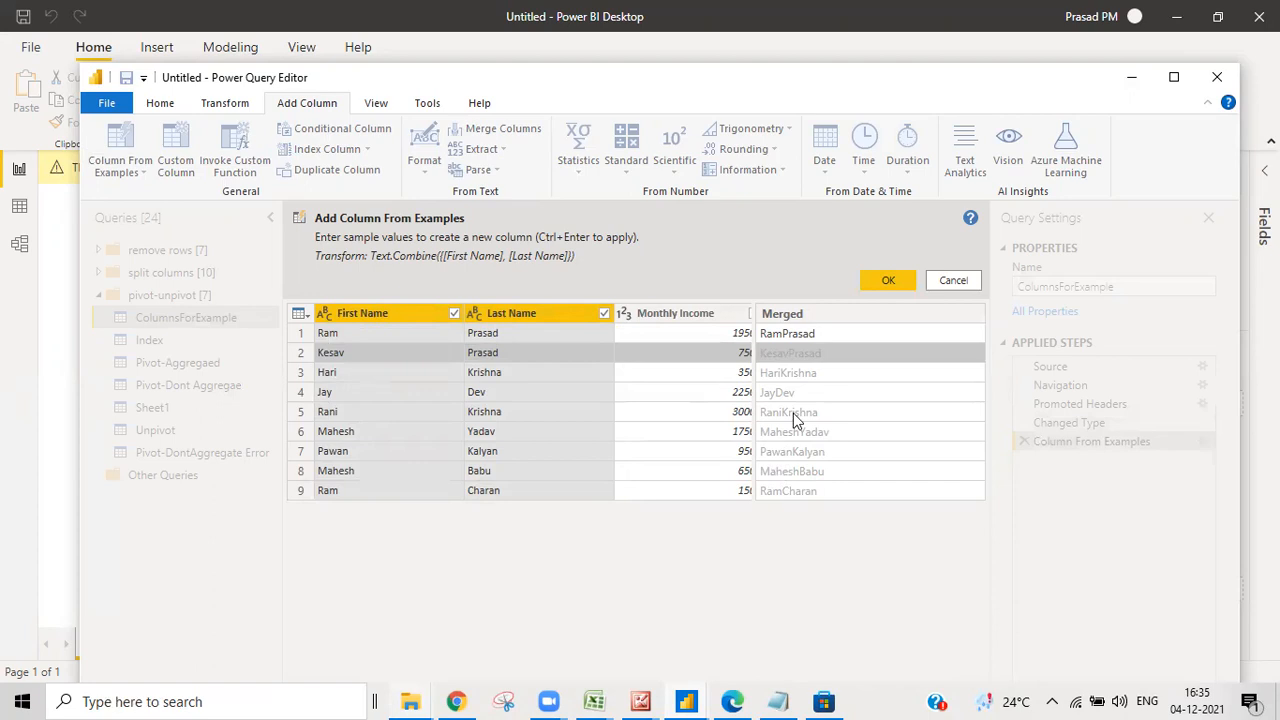
Insert a space between the first and last name in the first row's example value
left_click(786, 338)
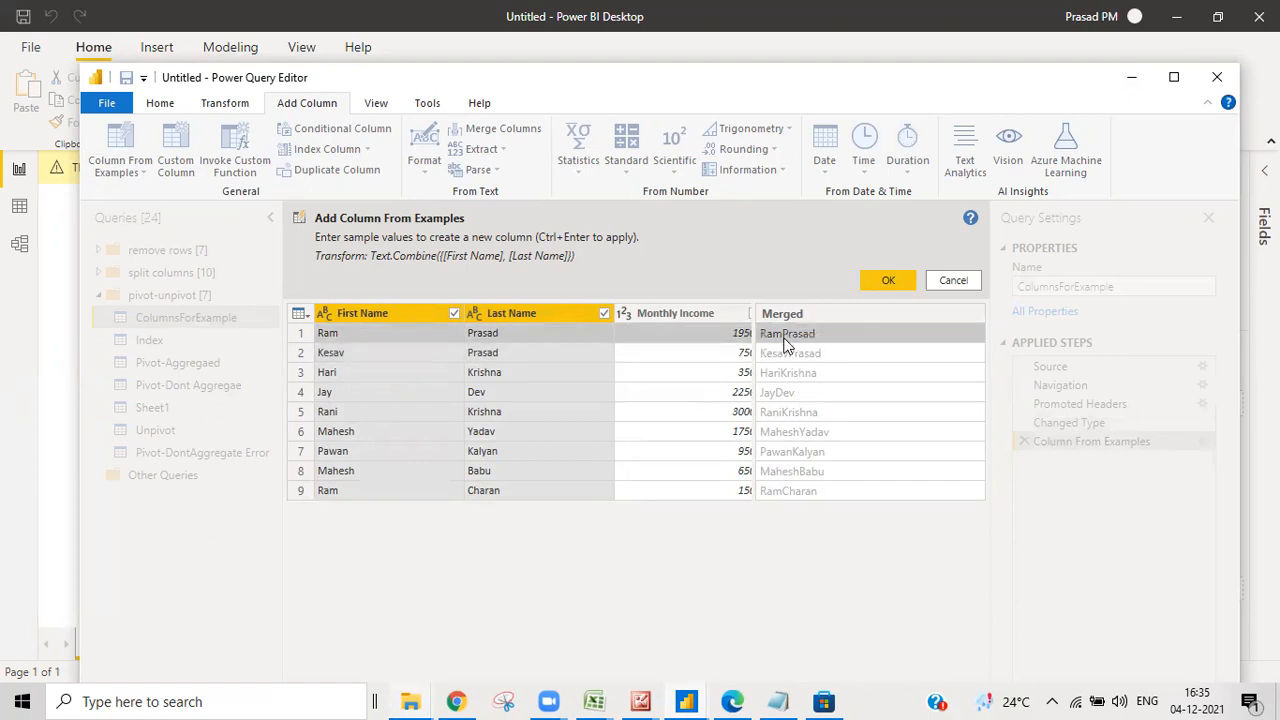
left_click(785, 342)
left_click(785, 342)
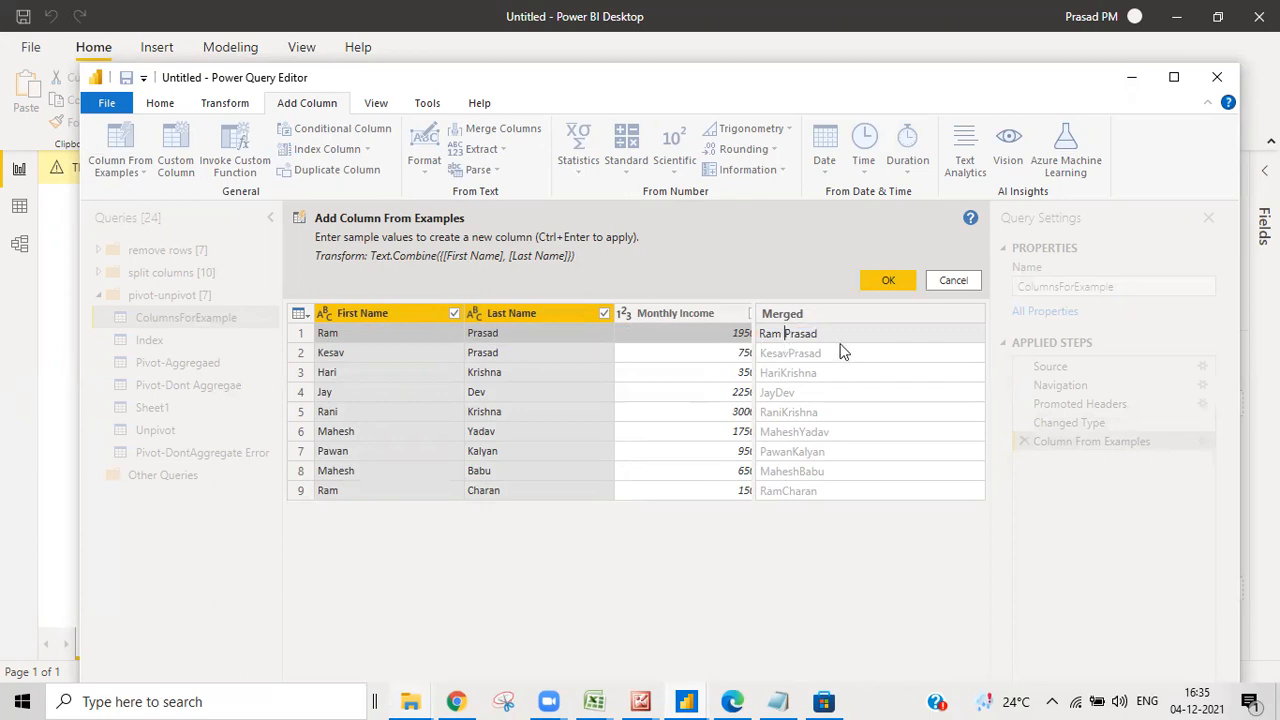
key("Return")
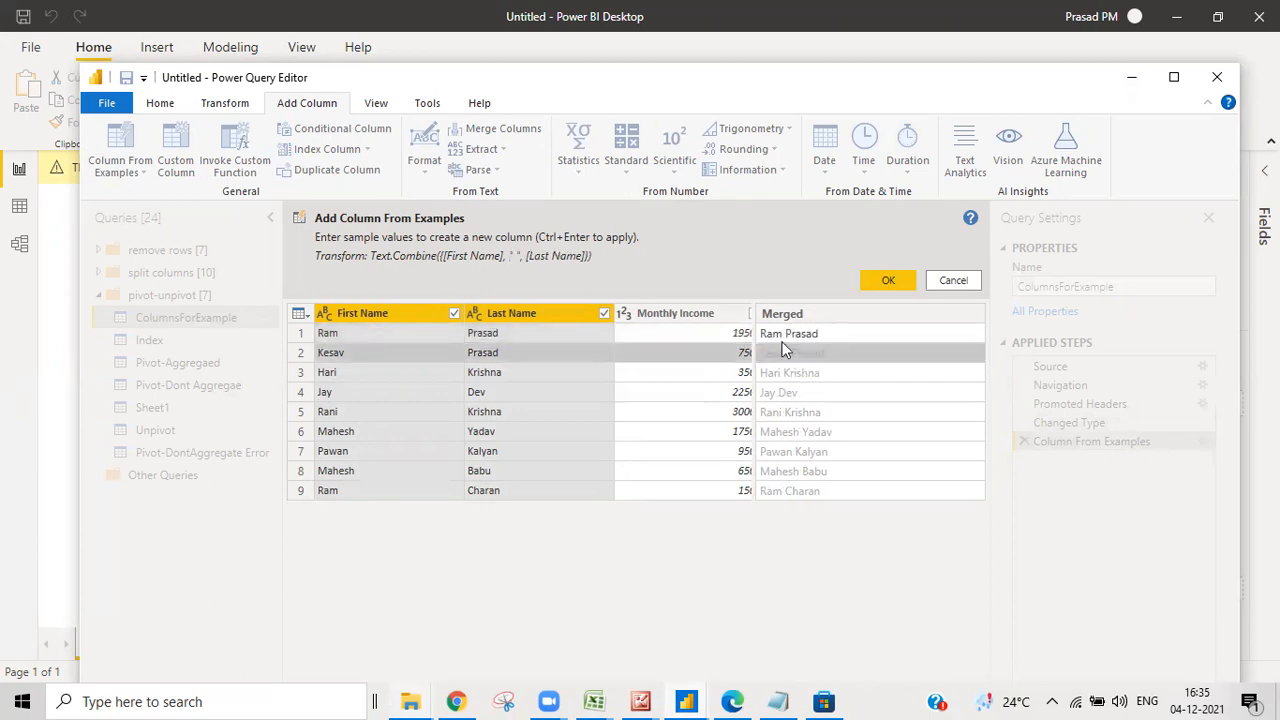
Shorten the first name in the first row's example to its initial R, keeping the space and last name
left_click(790, 338)
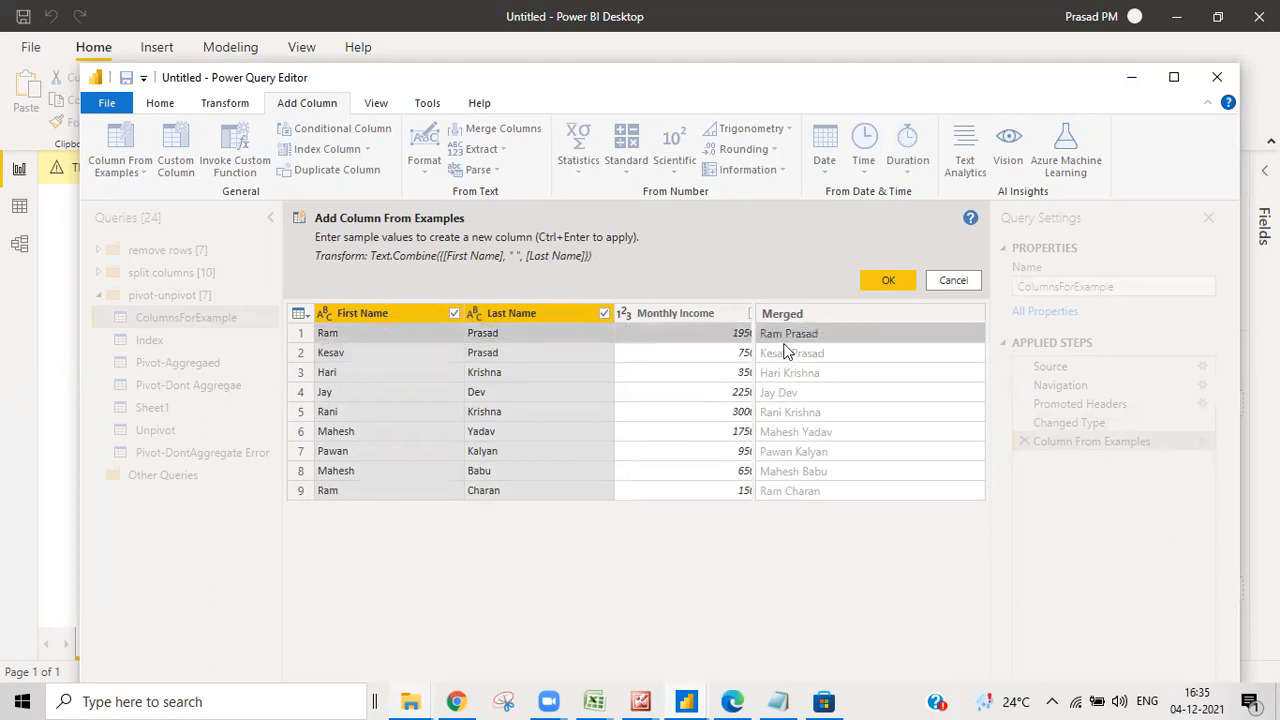
double_click(786, 338)
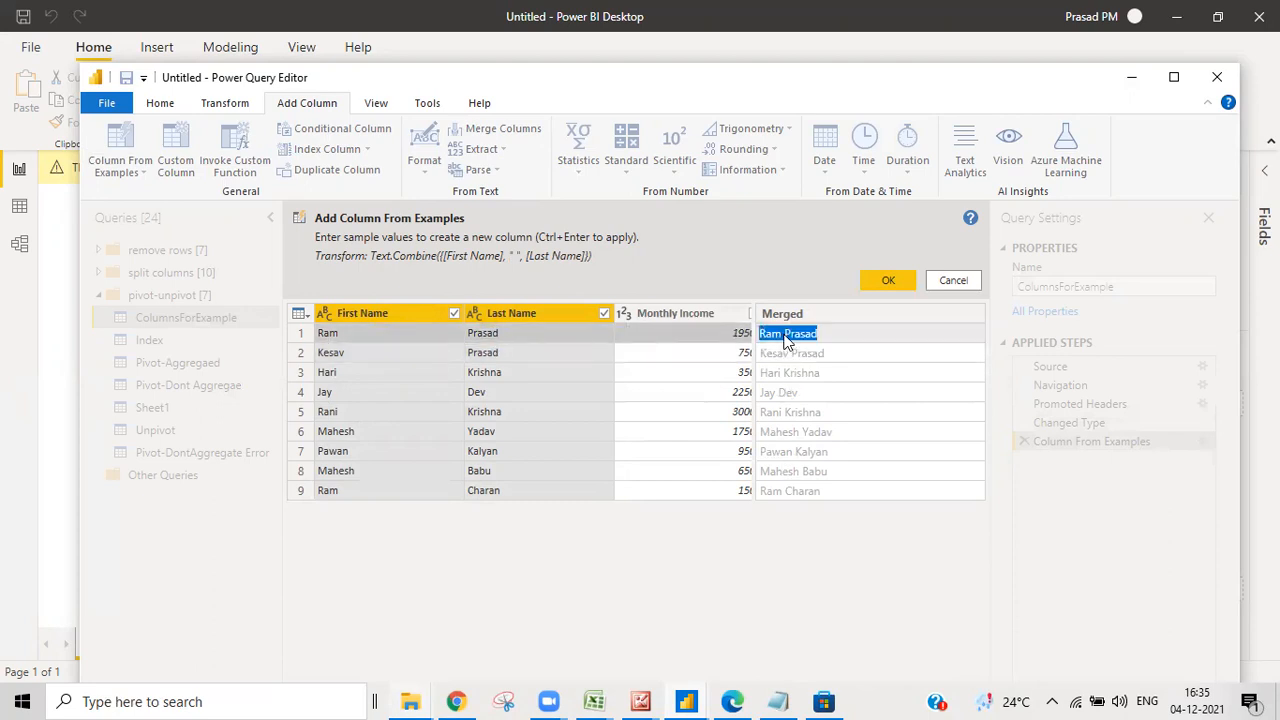
left_click(786, 338)
key("BackSpace")
key("BackSpace")
key("Return")
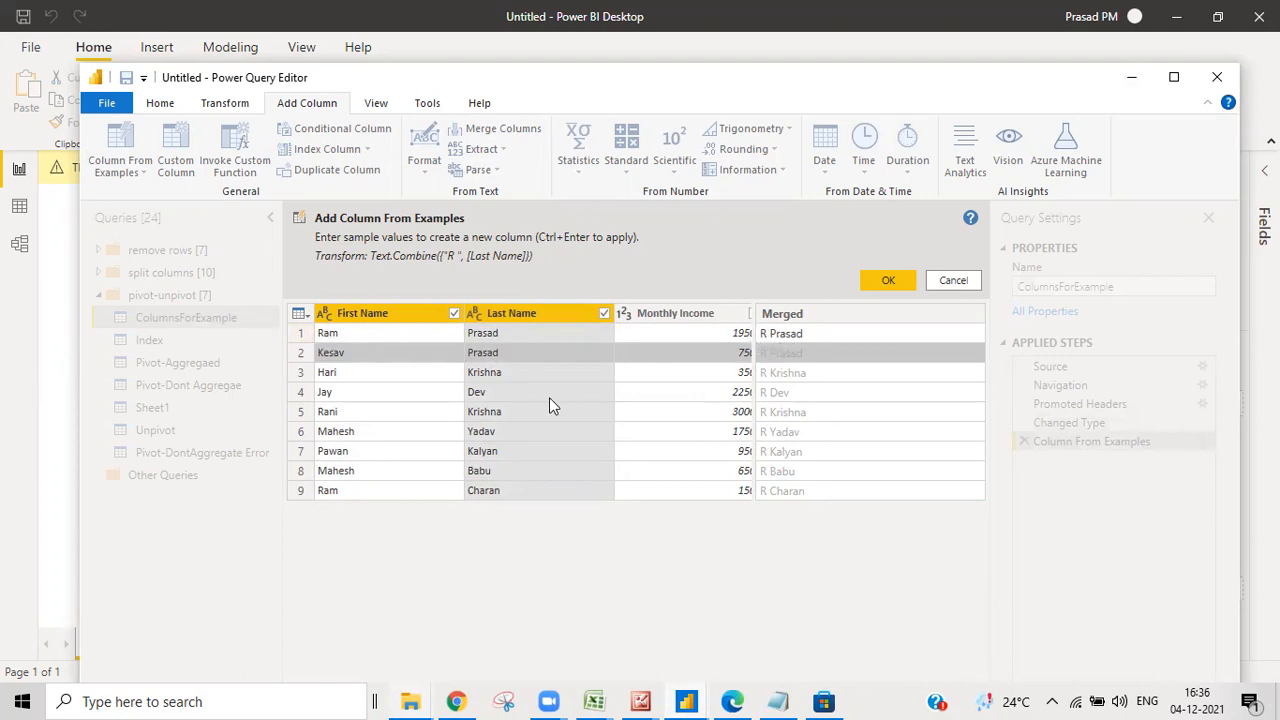
Replace the initial in the second row's example value with K, keeping the last name
left_click(771, 358)
key("Return")
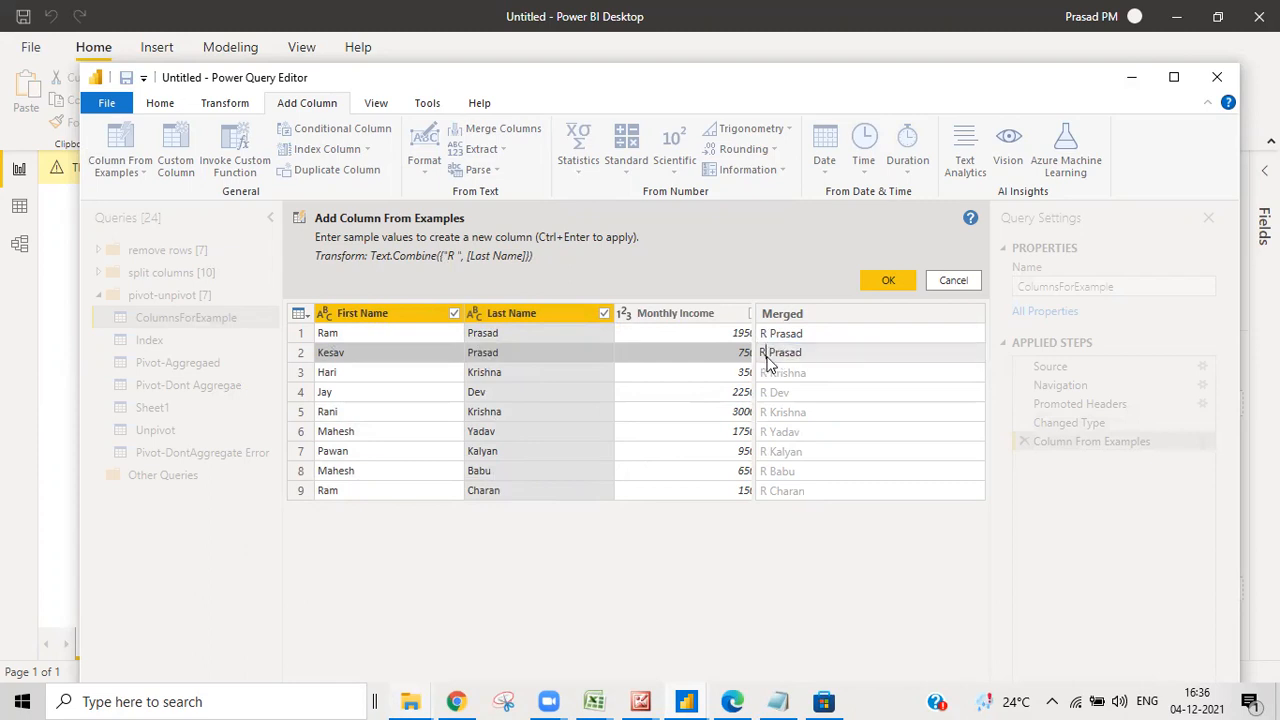
key("BackSpace")
key("BackSpace")
type("K")
key("BackSpace")
key("BackSpace")
type("K")
key("Return")
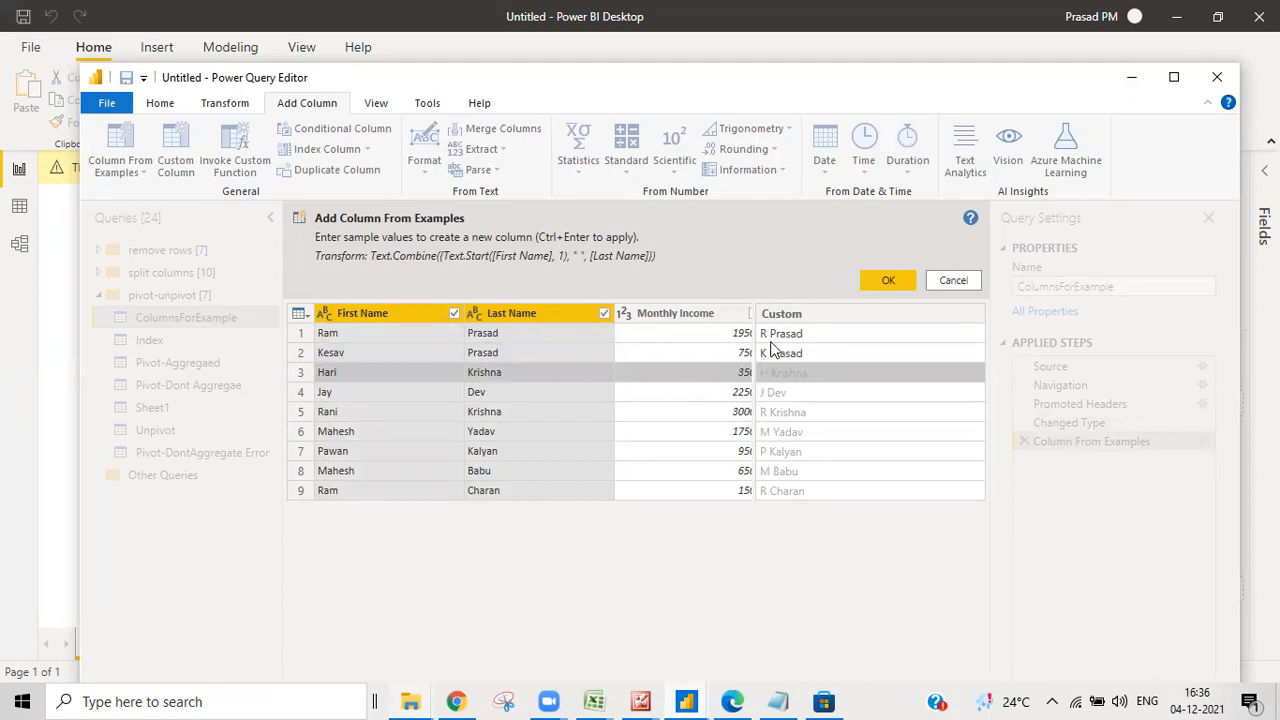
Append a space and the number 6 to the example values in the first and second rows
left_click(827, 340)
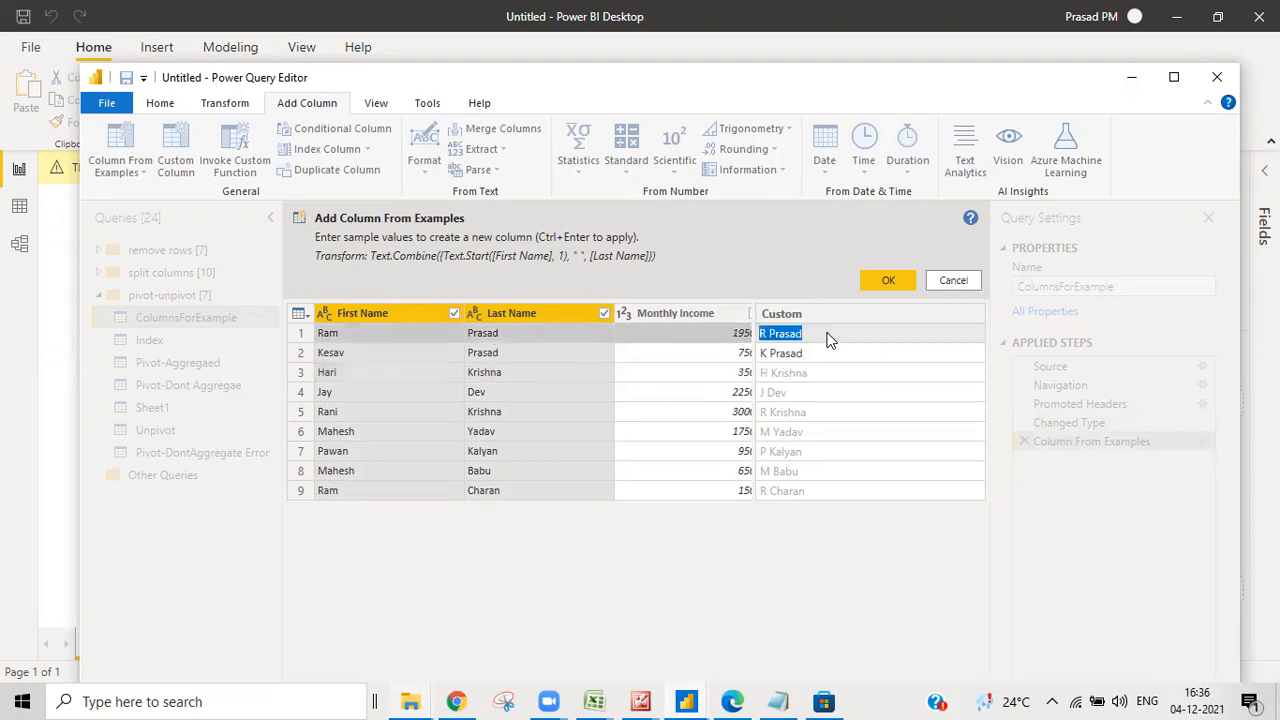
left_click(807, 334)
type("6")
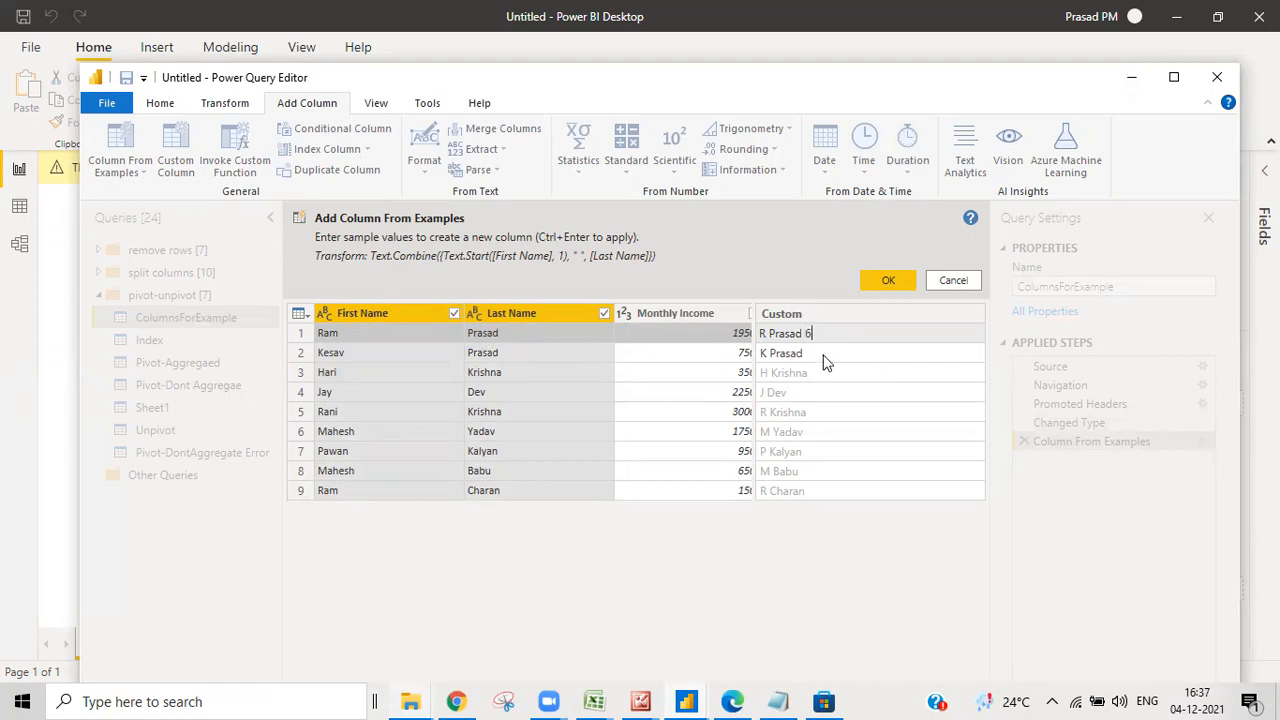
left_click(825, 362)
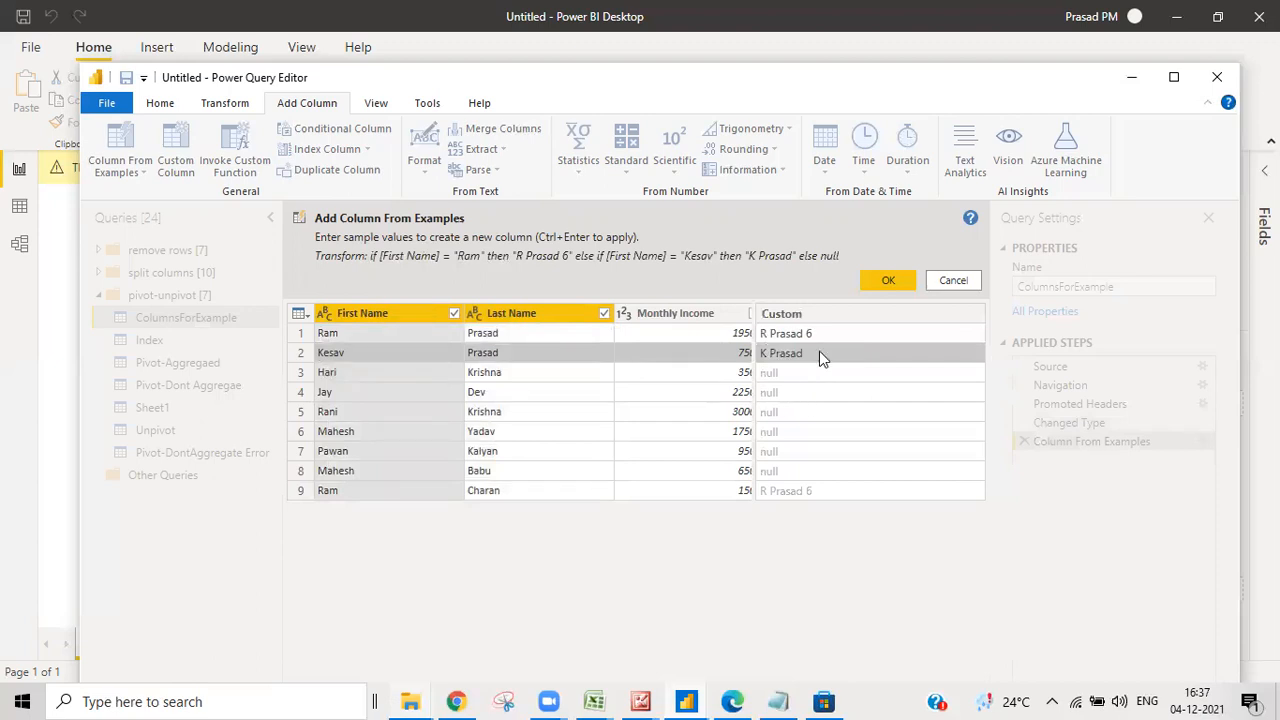
double_click(819, 352)
left_click(808, 354)
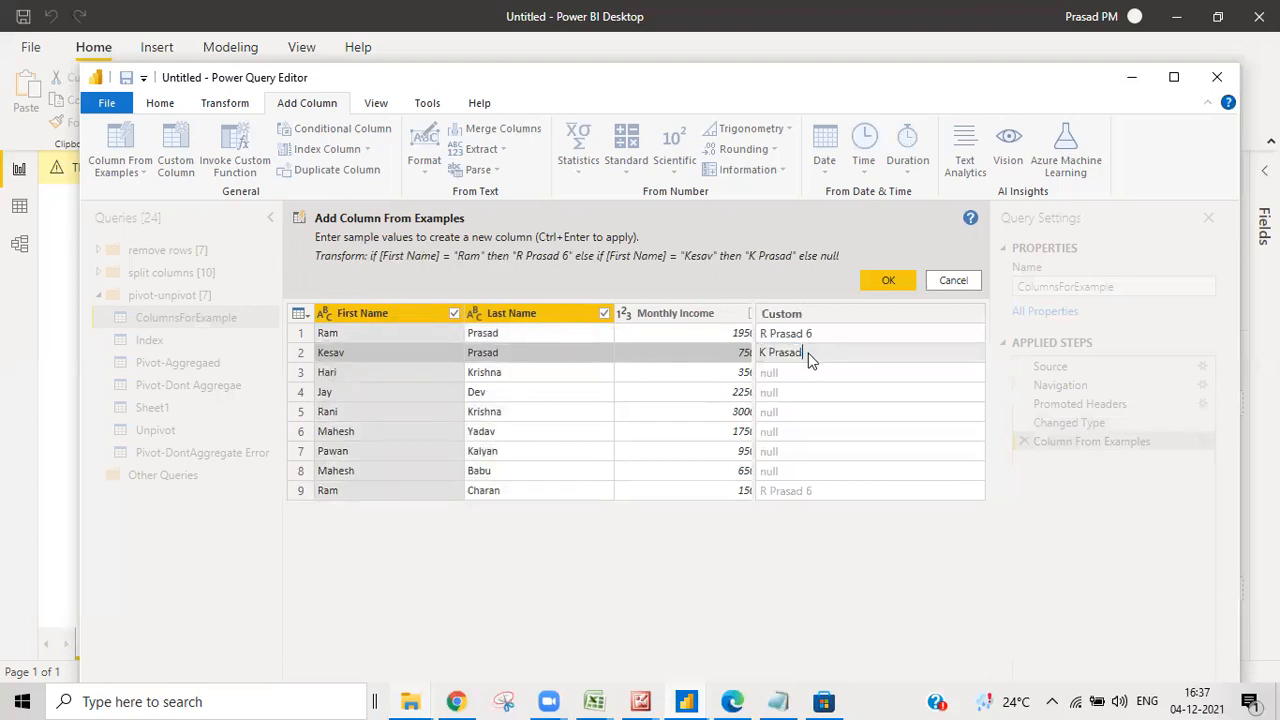
type("6")
key("Return")
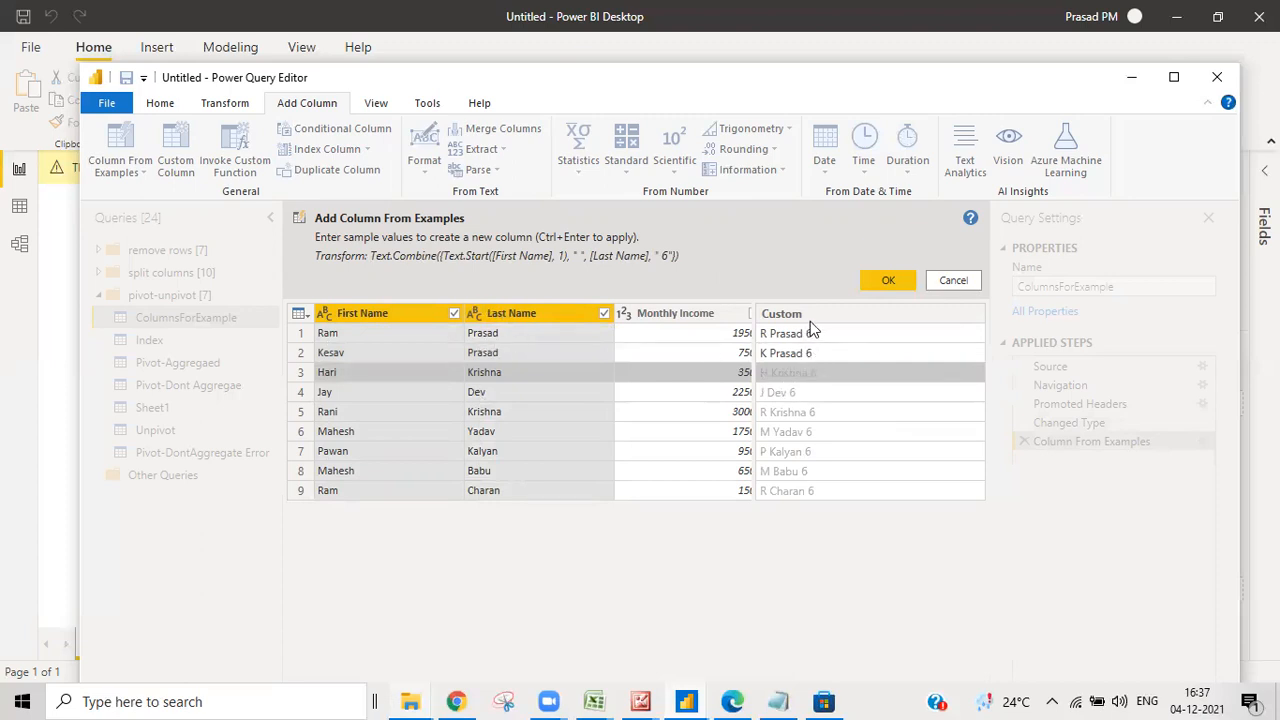
Change the number at the end of the third row's example value to 7
left_click(817, 373)
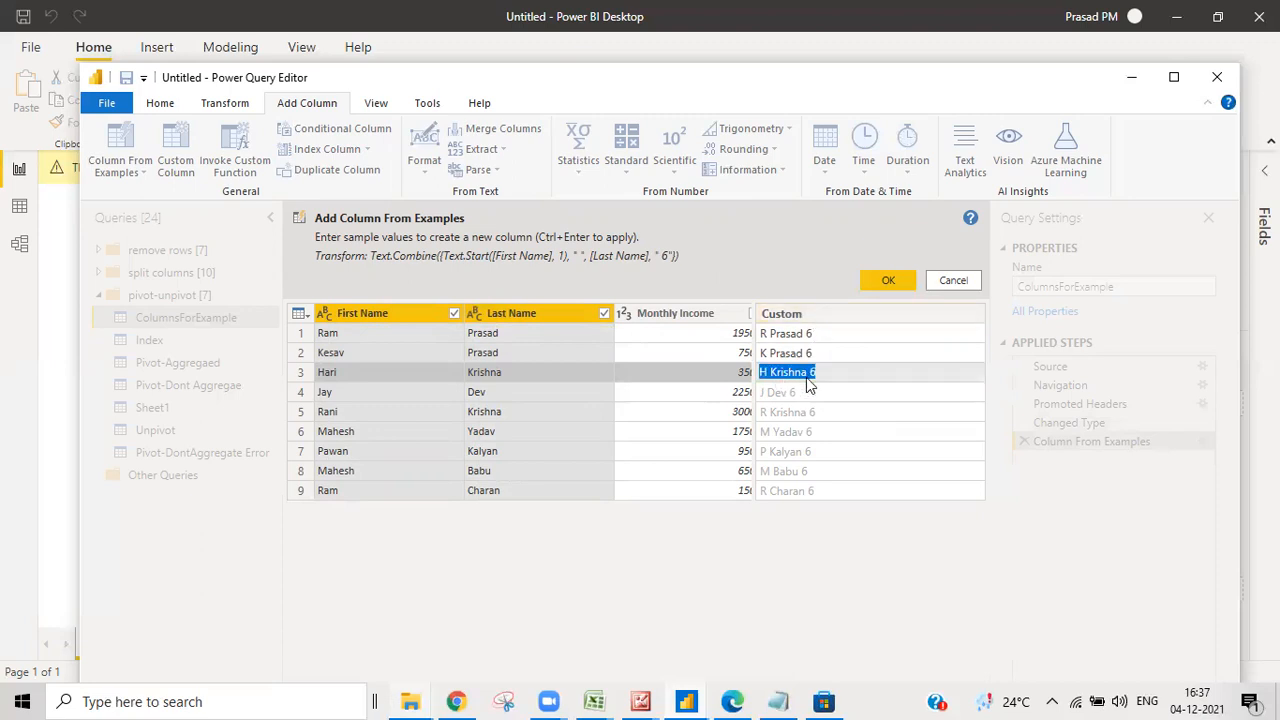
left_click(829, 375)
key("BackSpace")
type("7")
key("Return")
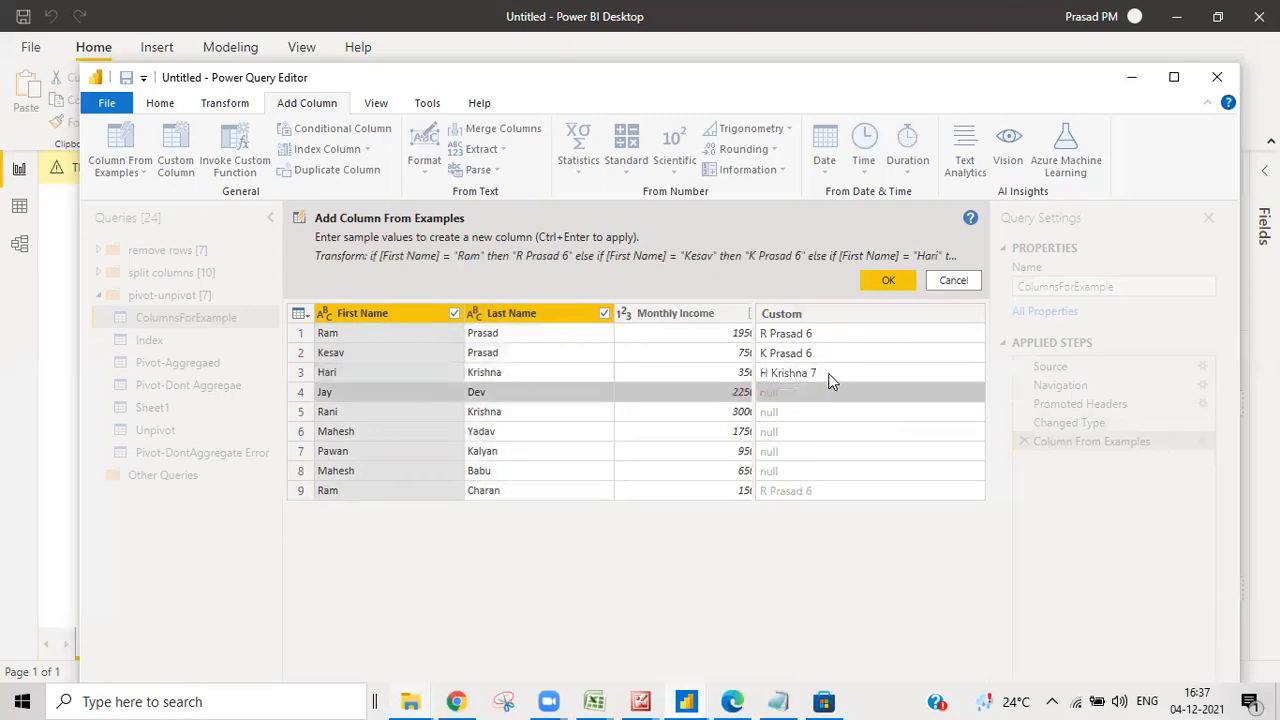
Enter the fourth row's example value as the first-name initial, the last name and the number 3
left_click(778, 394)
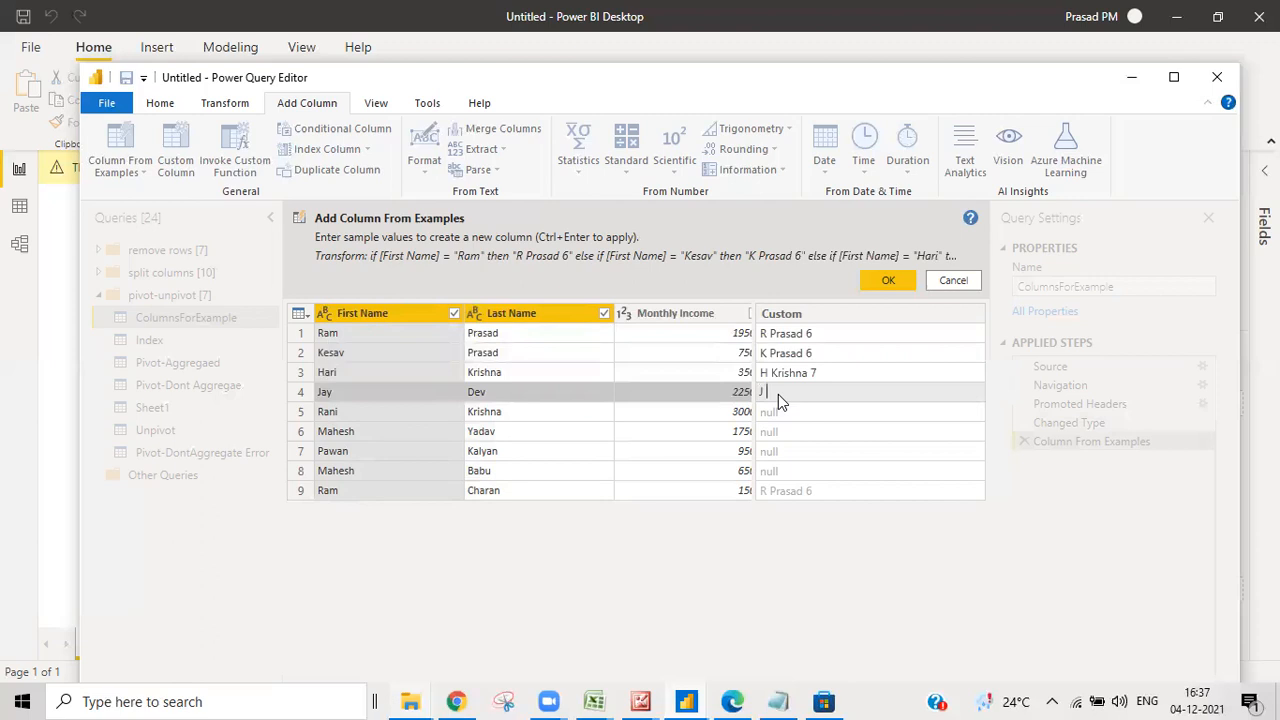
type("J De")
type("v 3")
key("Return")
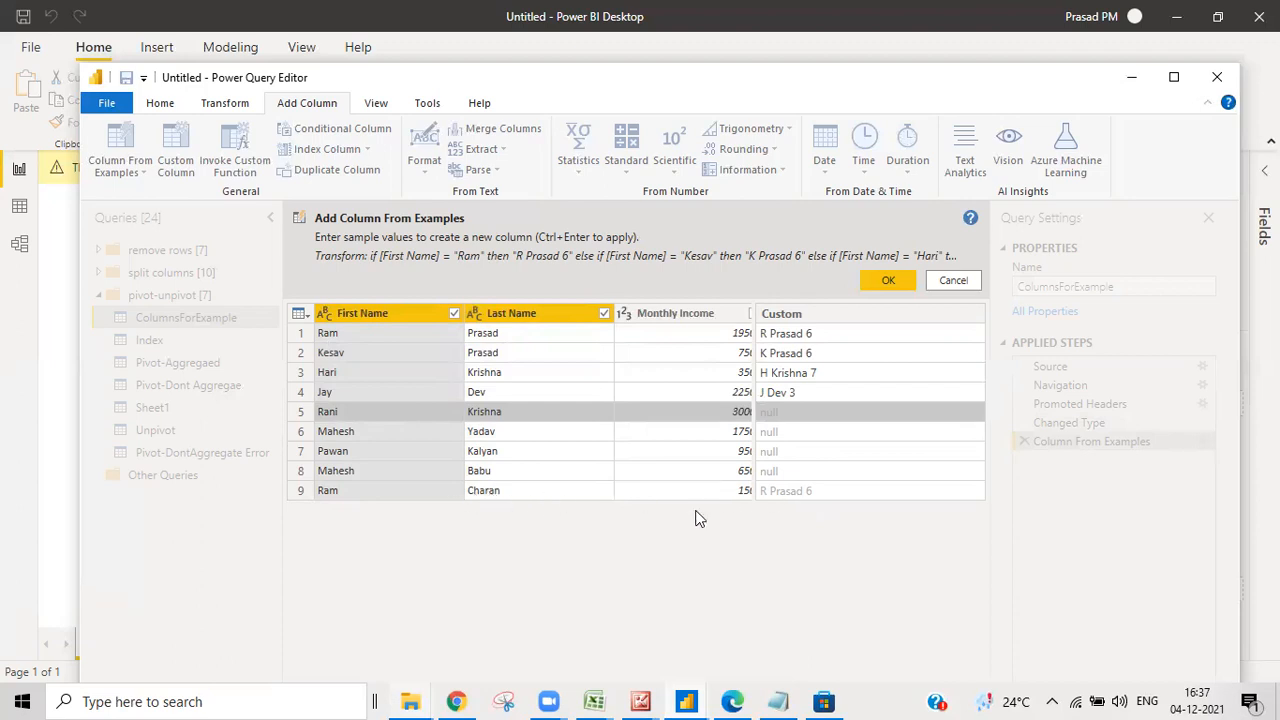
Enter the eighth row's initial, last name and the number 4 as its example, and discard the column from examples
left_click(773, 474)
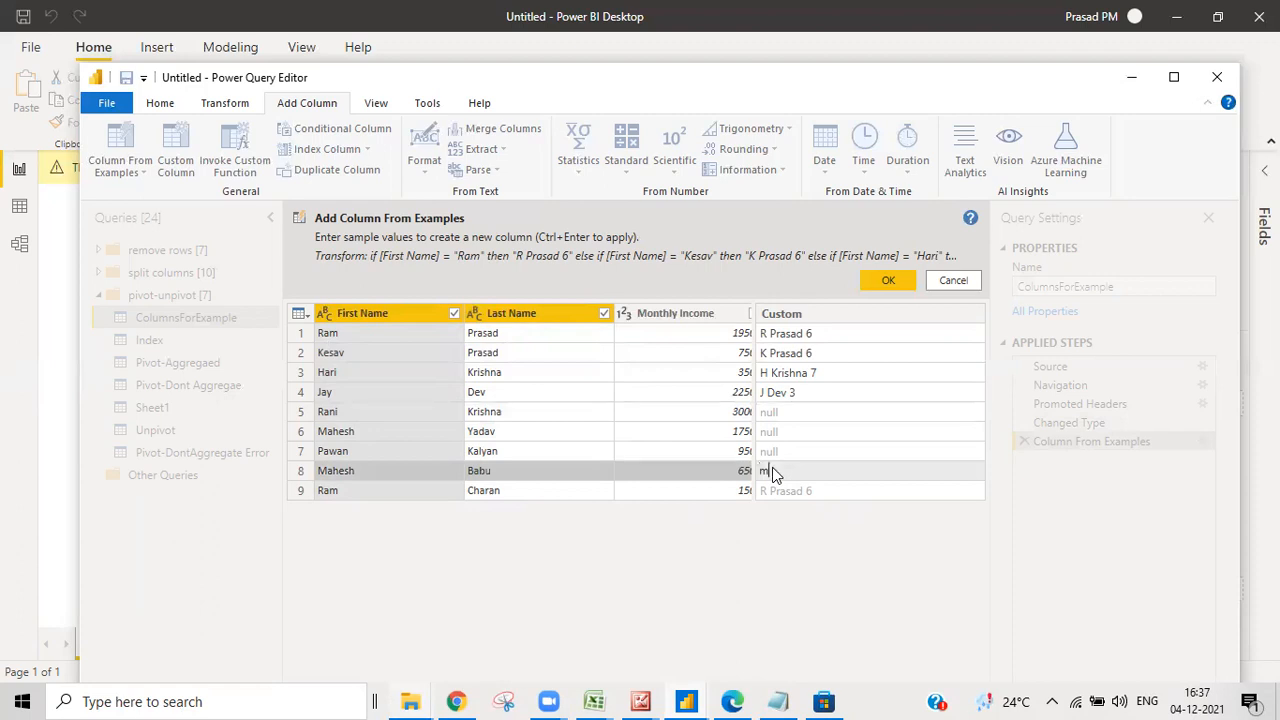
type("M Babu 4")
left_click(806, 396)
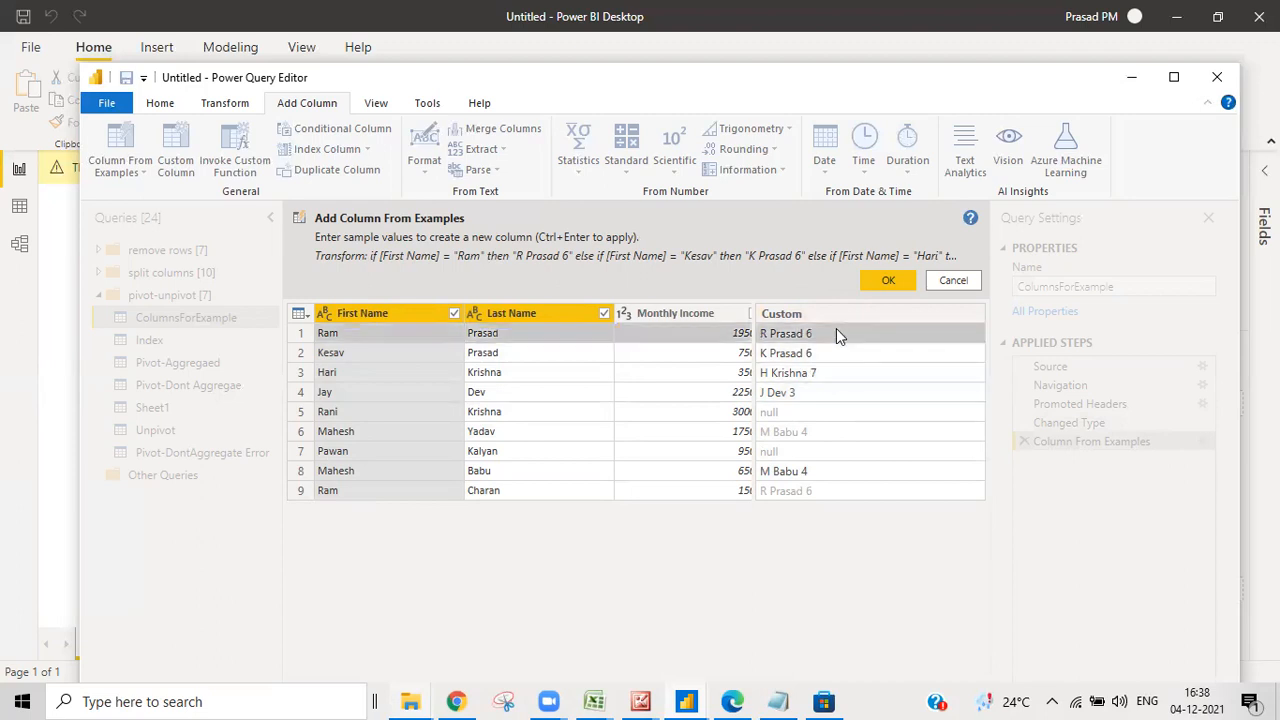
left_click(953, 280)
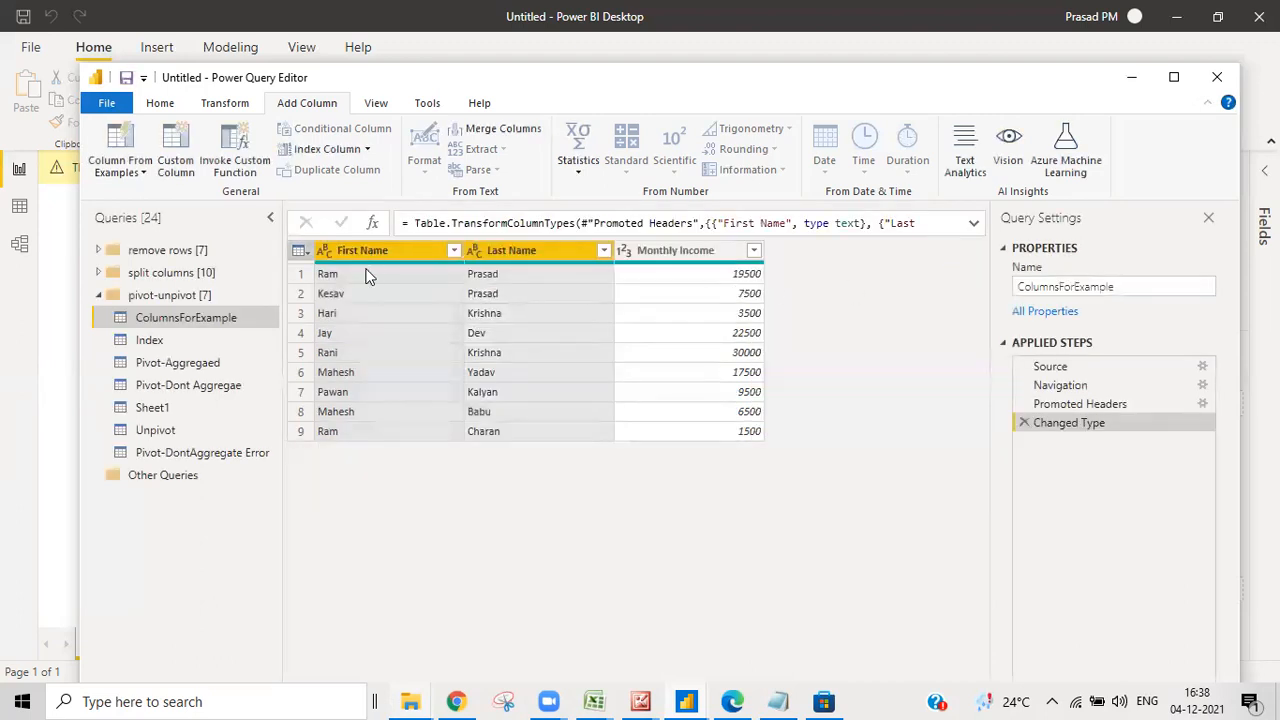
Add a column from examples using the name and Monthly Income columns, with the first row's full name followed by "Salary Is 19500" as example
left_click(656, 253, "ctrl")
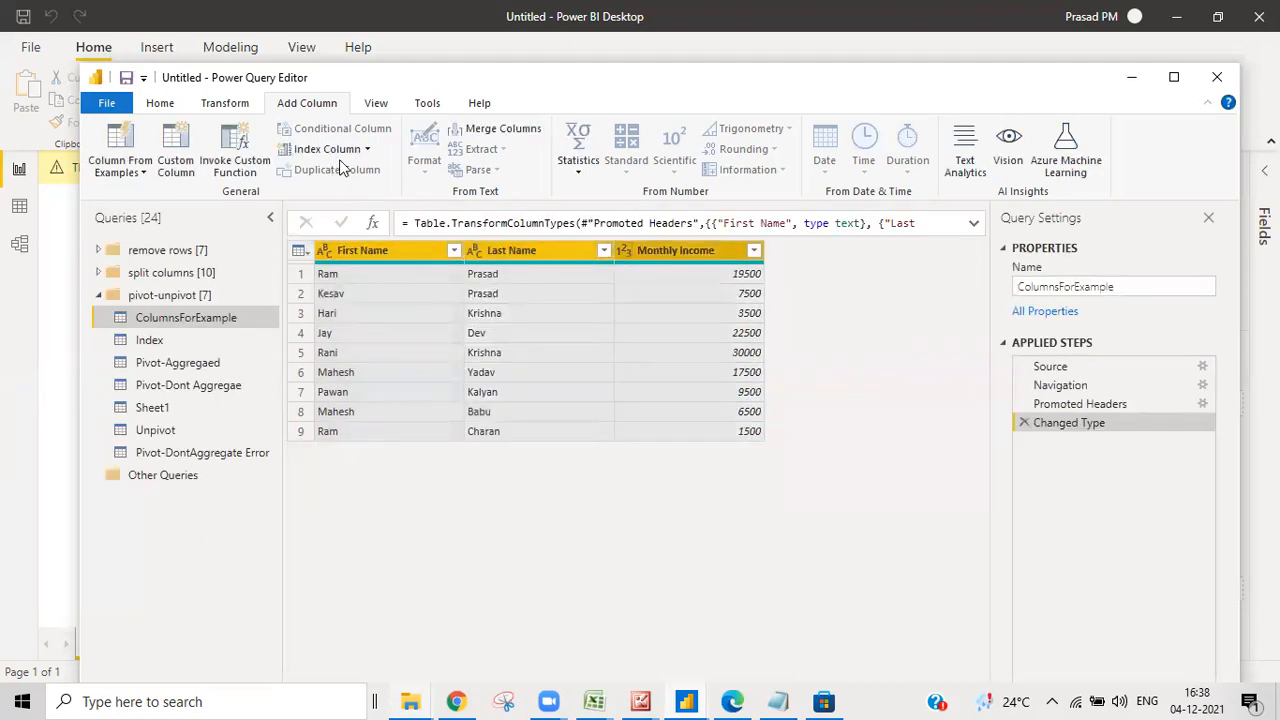
left_click(140, 174)
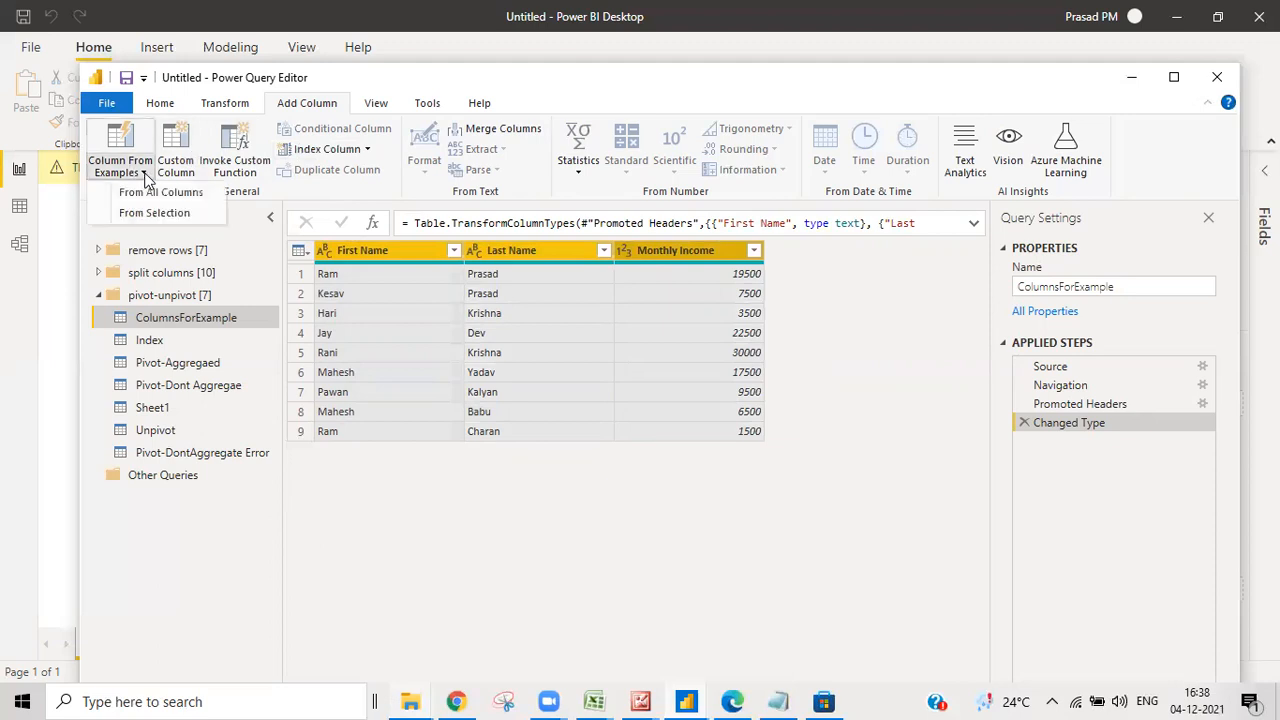
left_click(160, 214)
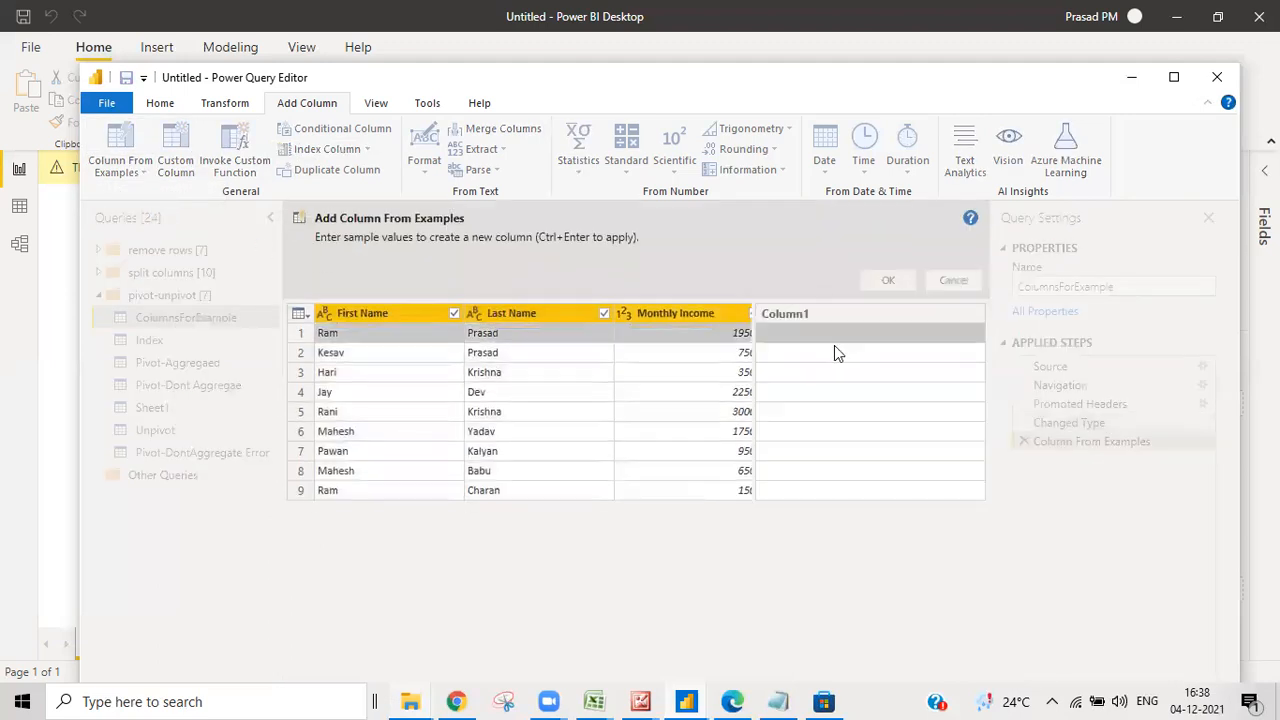
double_click(783, 335)
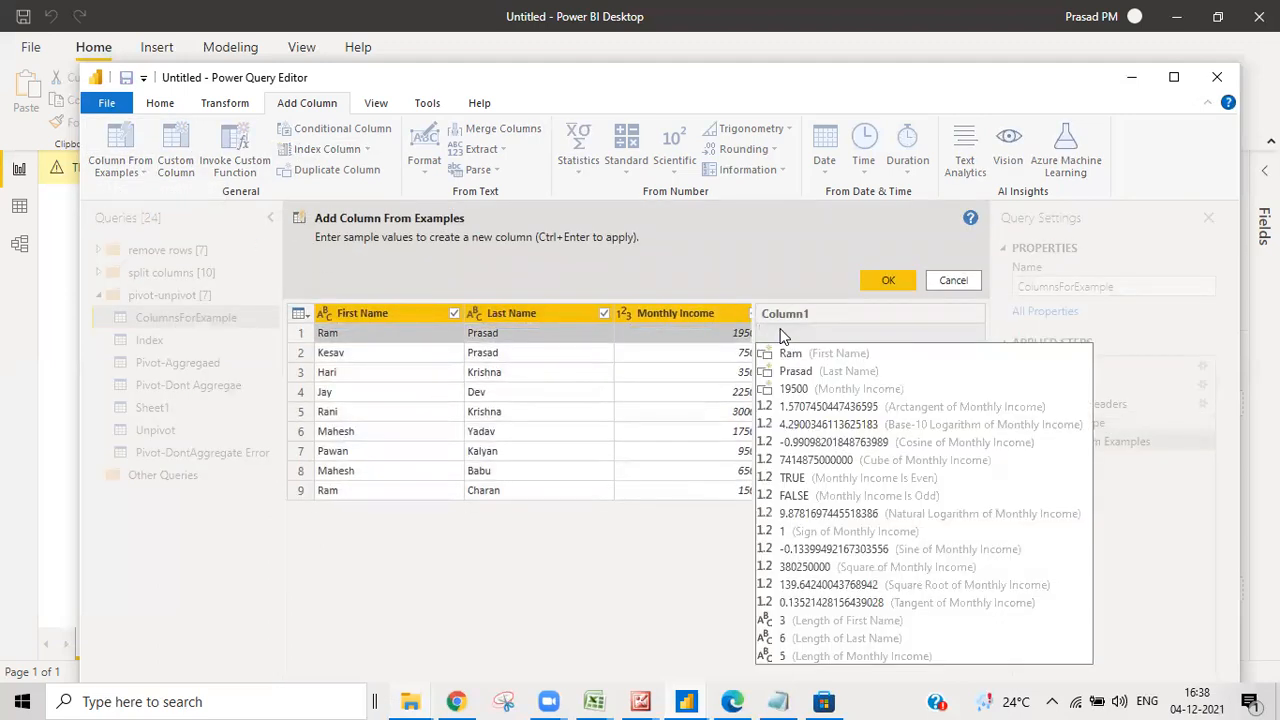
key("BackSpace")
type("Ram Prasad Salary Id")
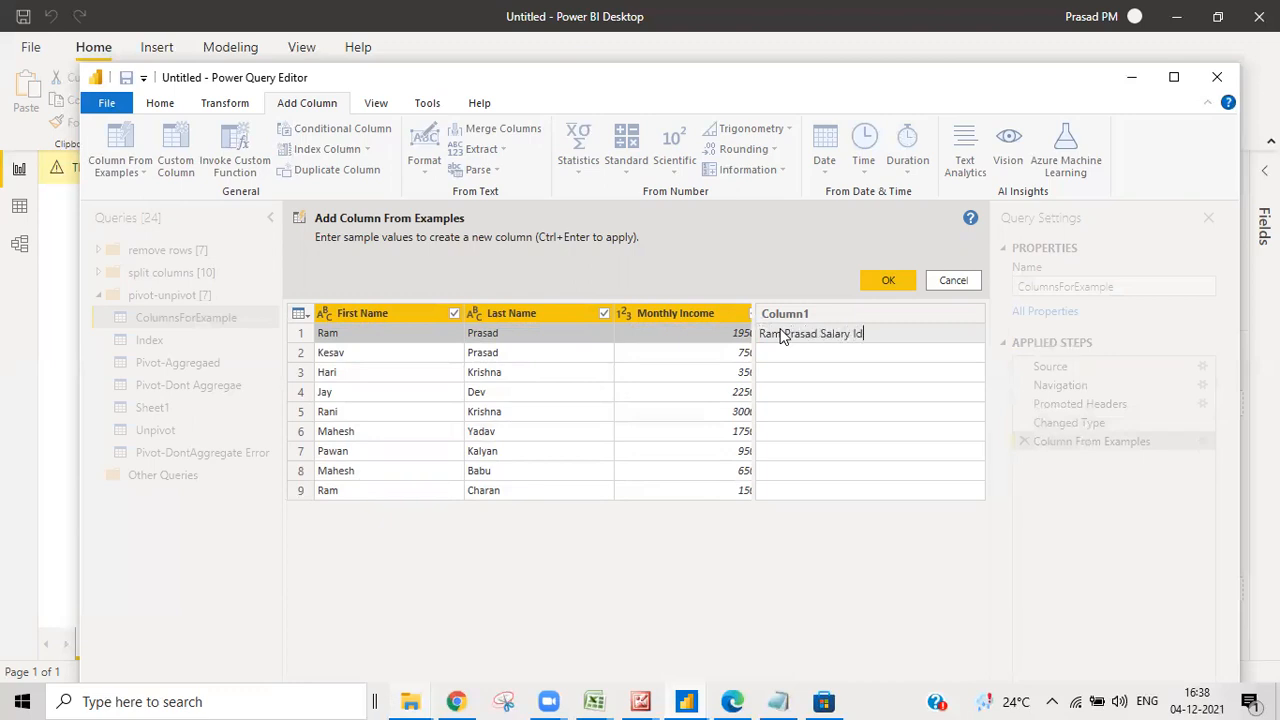
key("BackSpace")
type("s 19500")
key("Return")
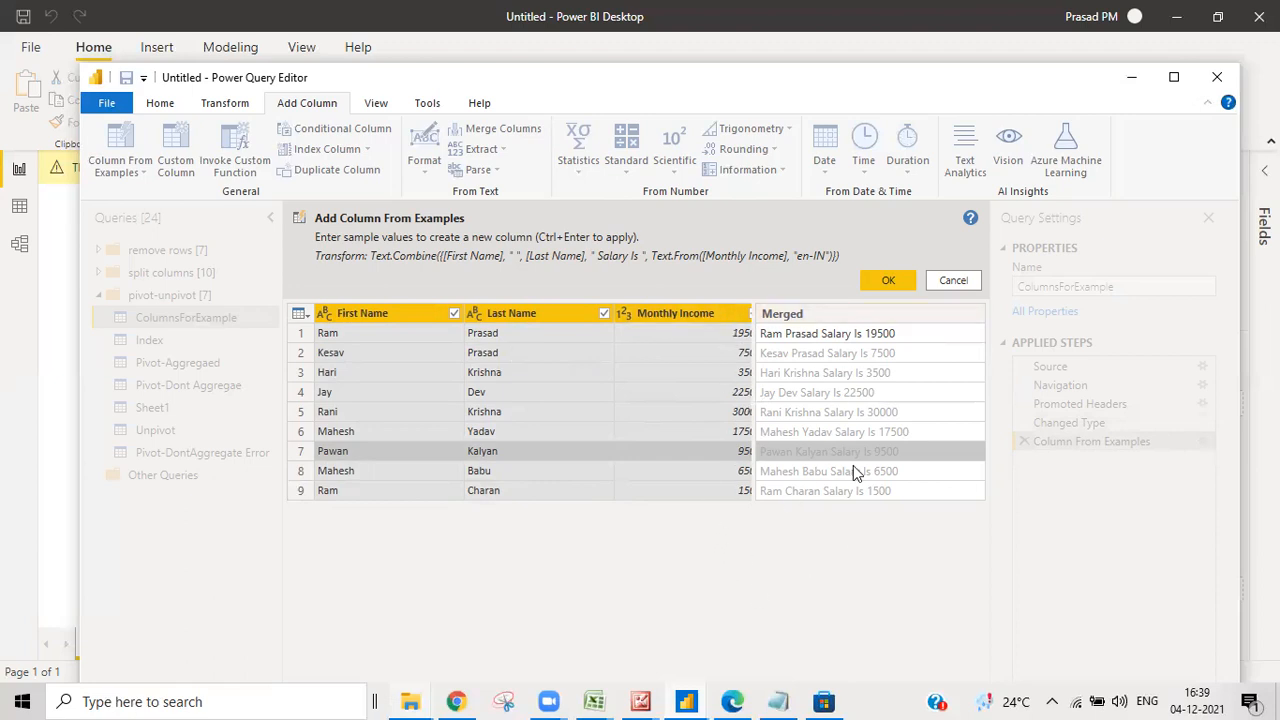
double_click(698, 78)
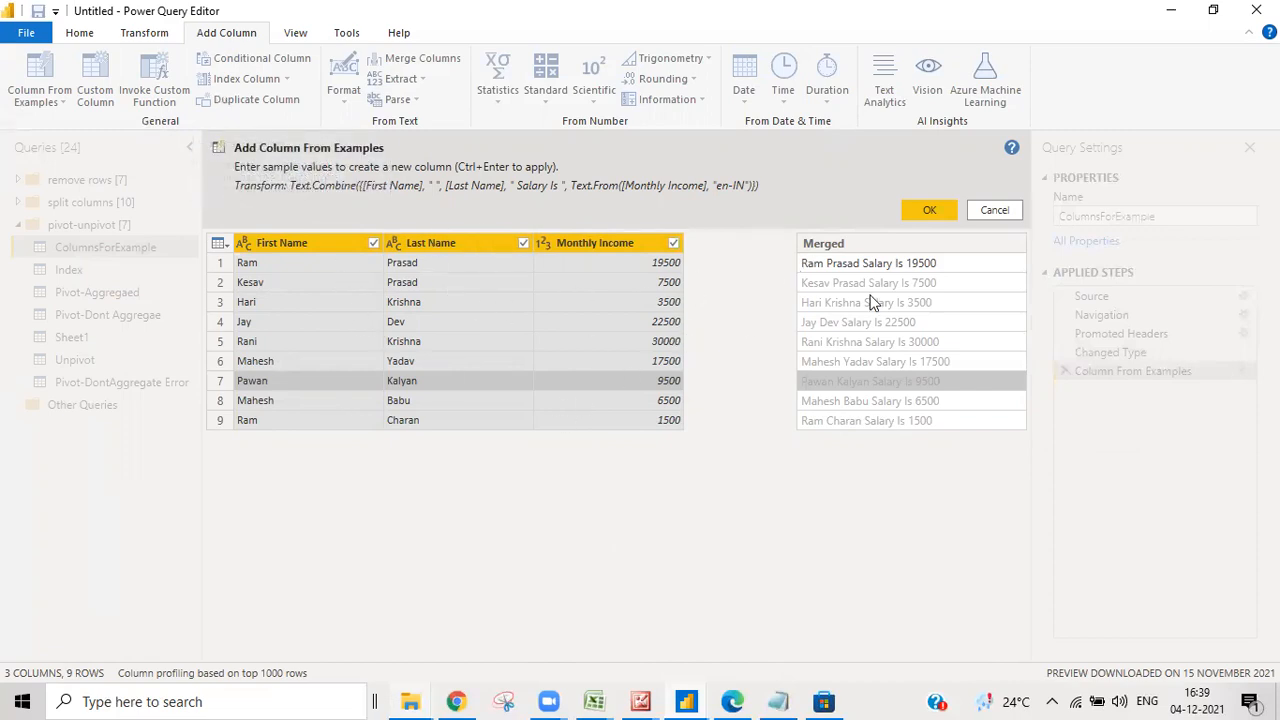
left_click(927, 206)
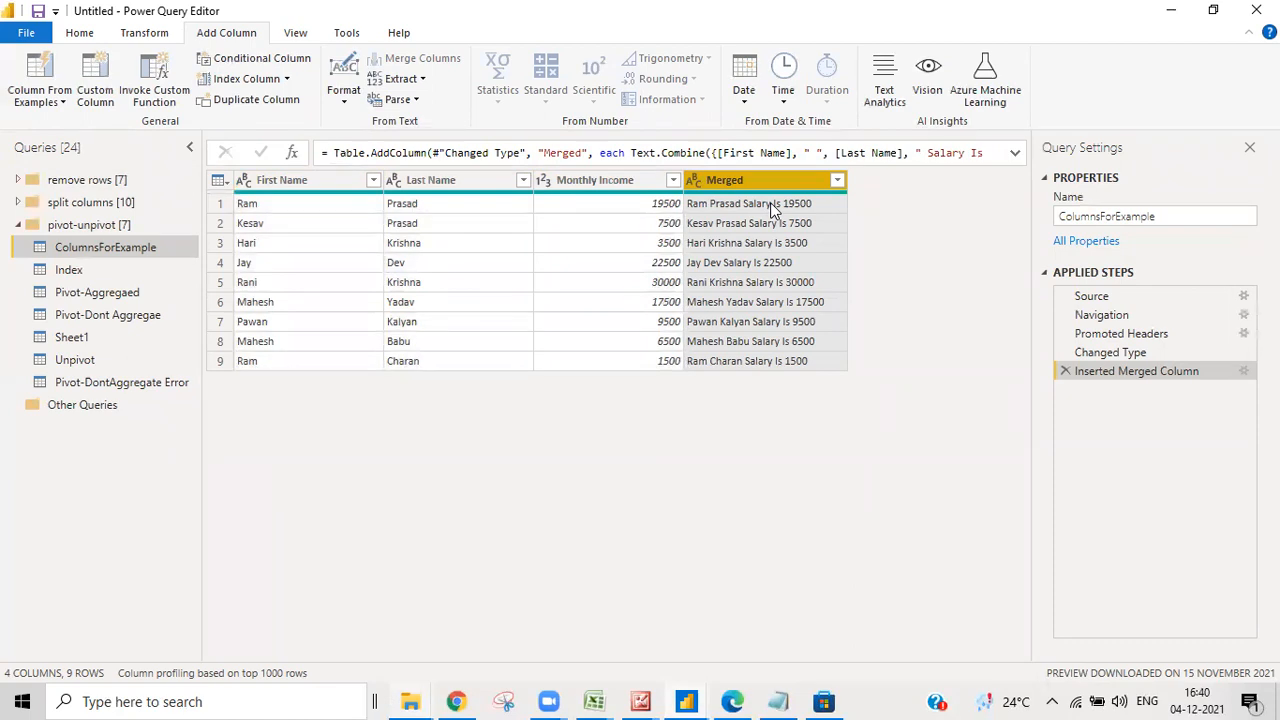
Start another column from examples based only on the Monthly Income column
left_click(607, 184)
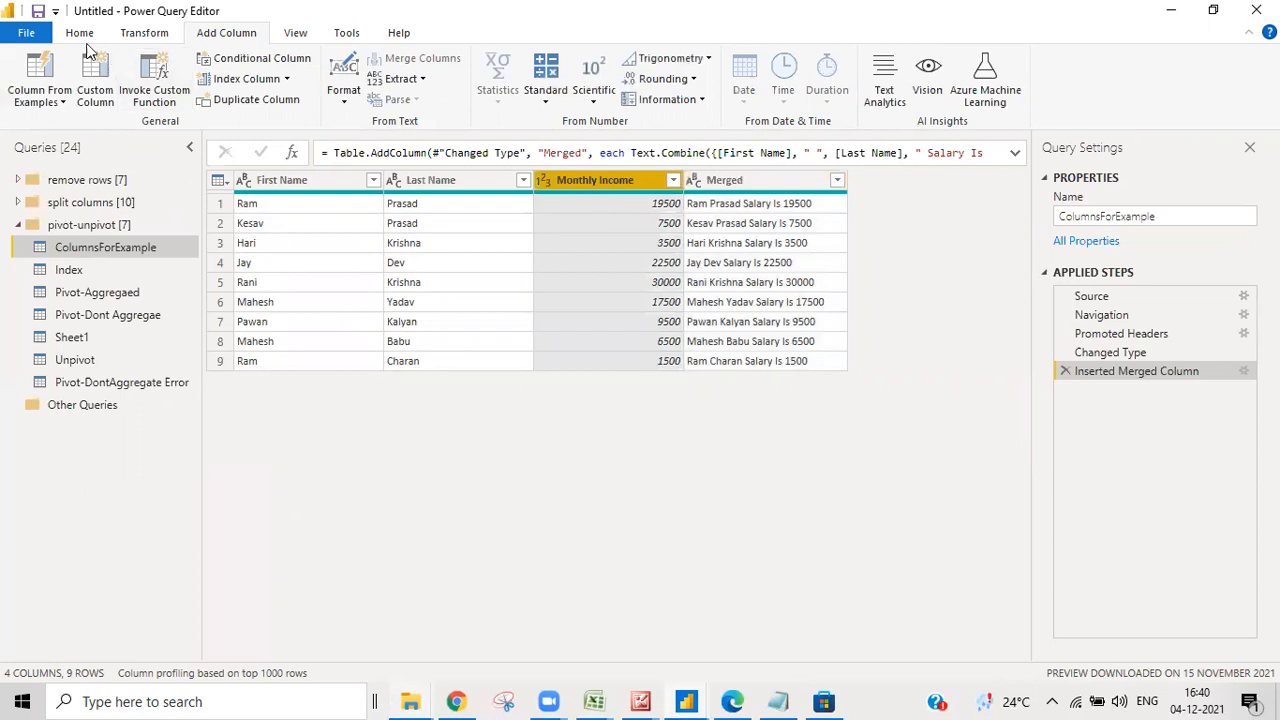
left_click(27, 107)
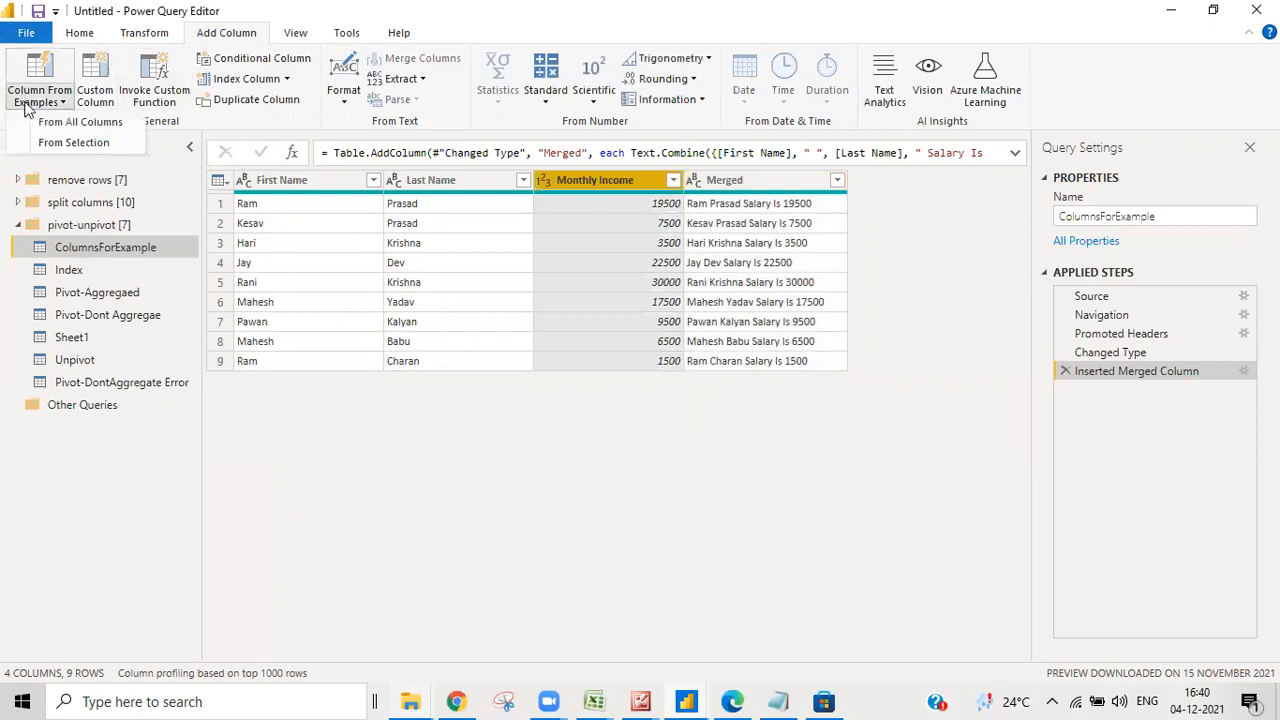
left_click(56, 104)
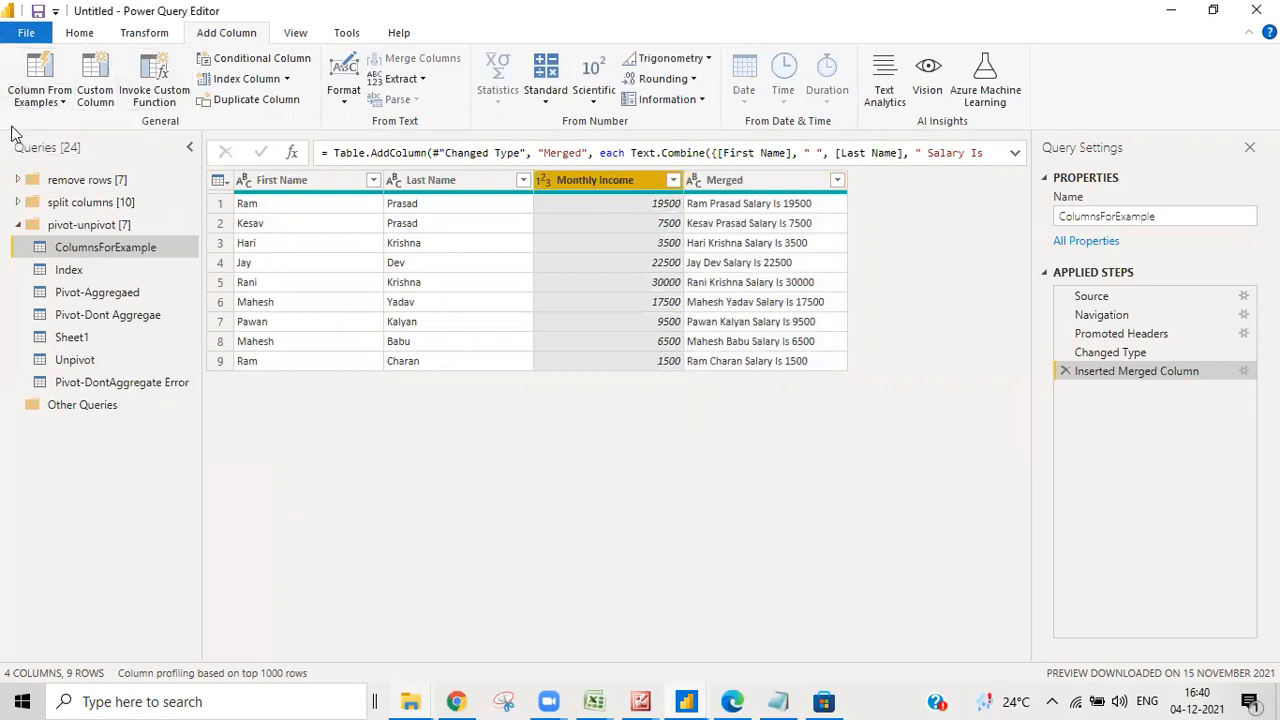
left_click(1213, 10)
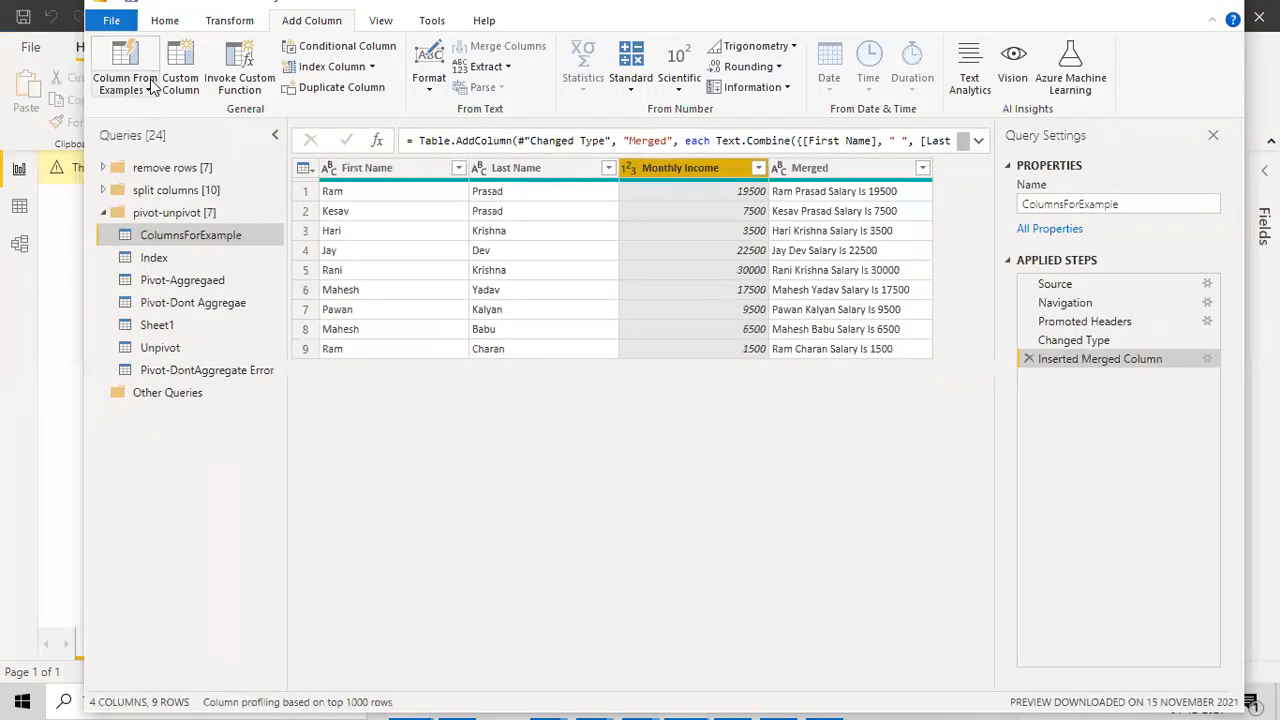
left_click(155, 92)
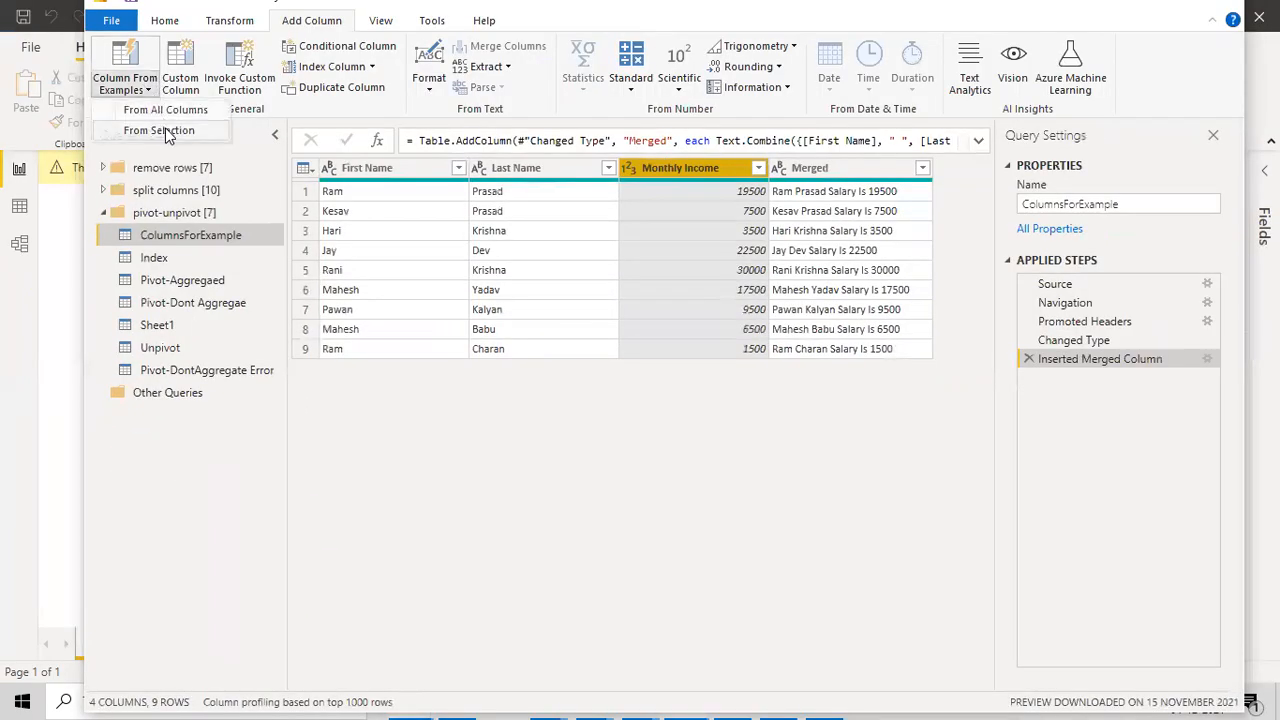
left_click(160, 131)
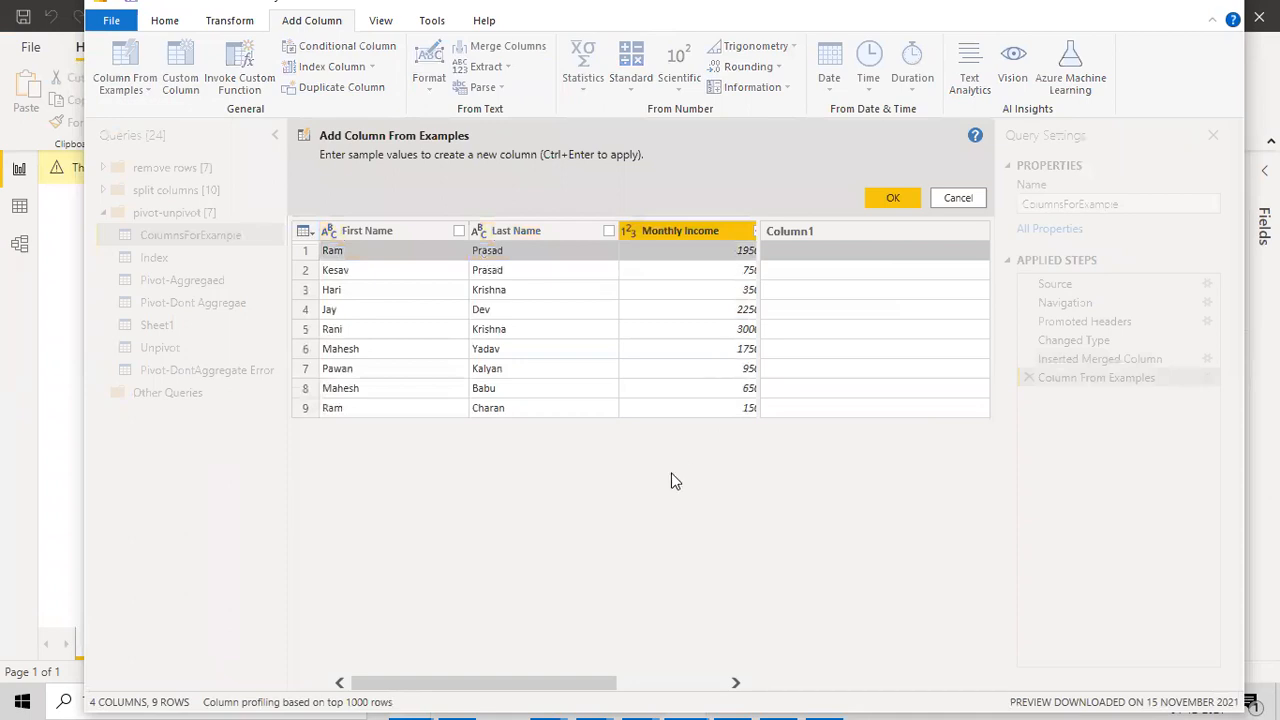
left_click_drag(569, 681, 670, 684)
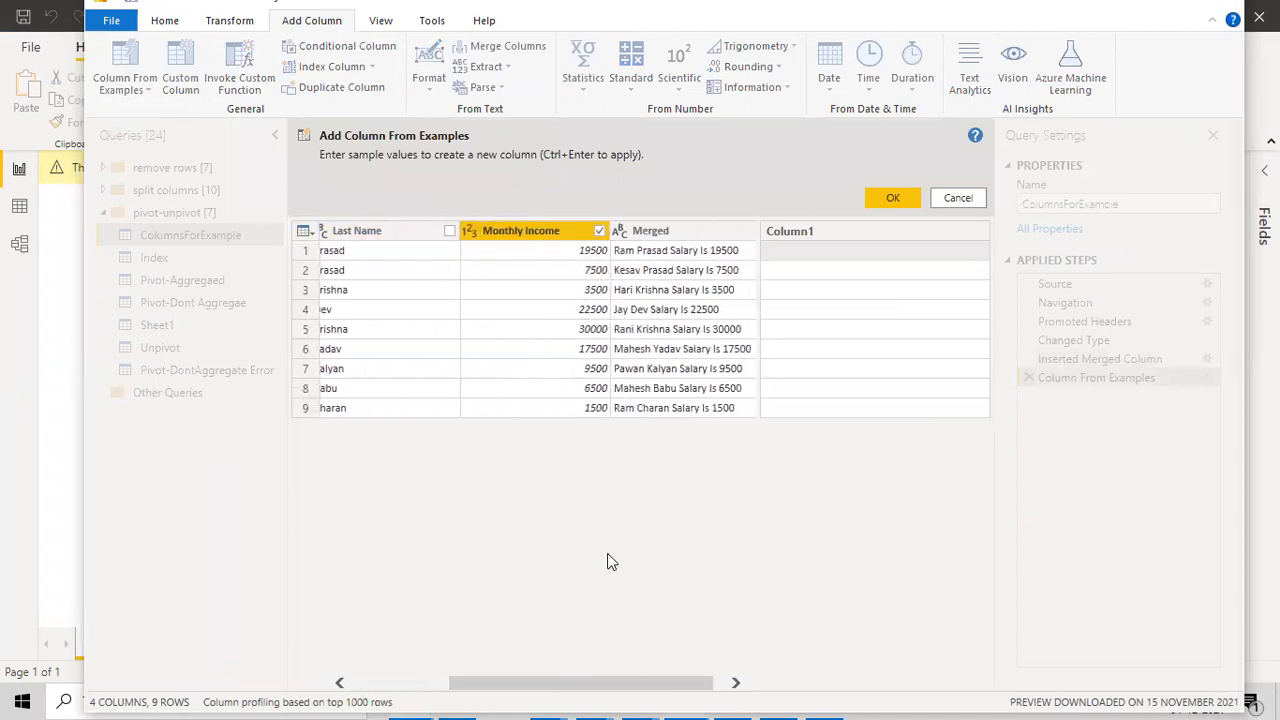
Enter 19000 and 7000 as the example values for the first and second rows
left_click(783, 251)
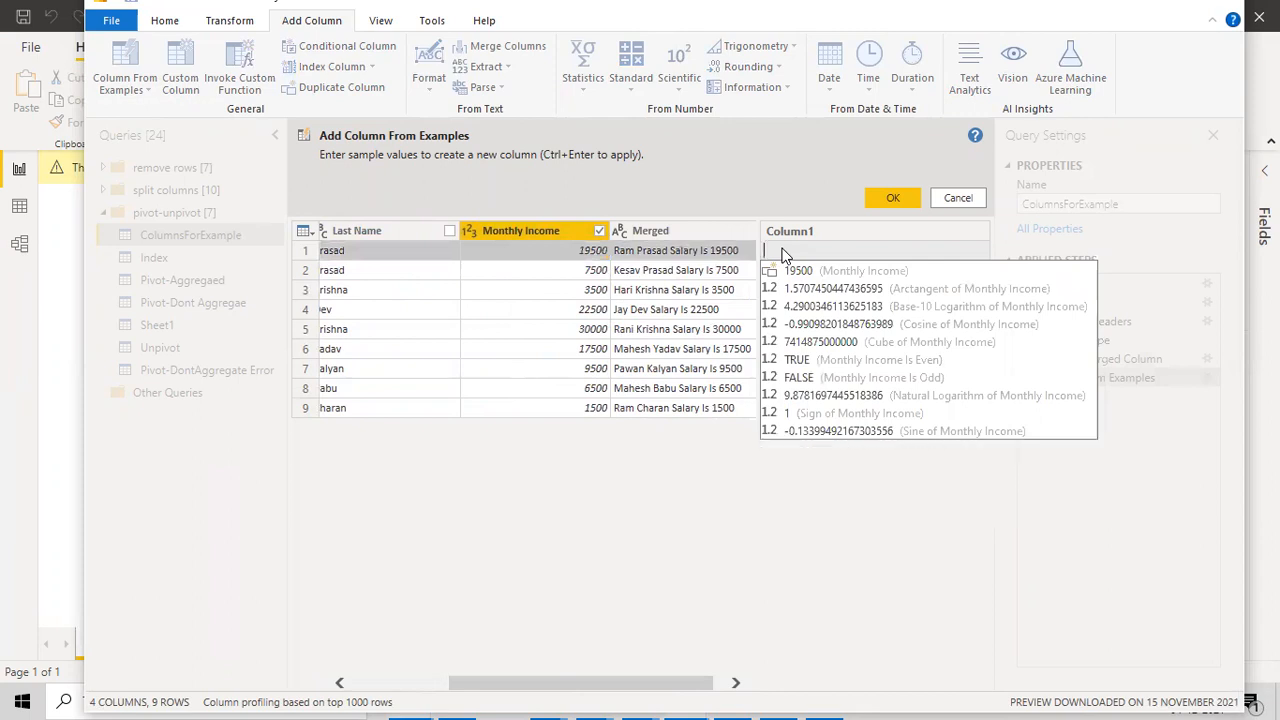
type("195")
key("BackSpace")
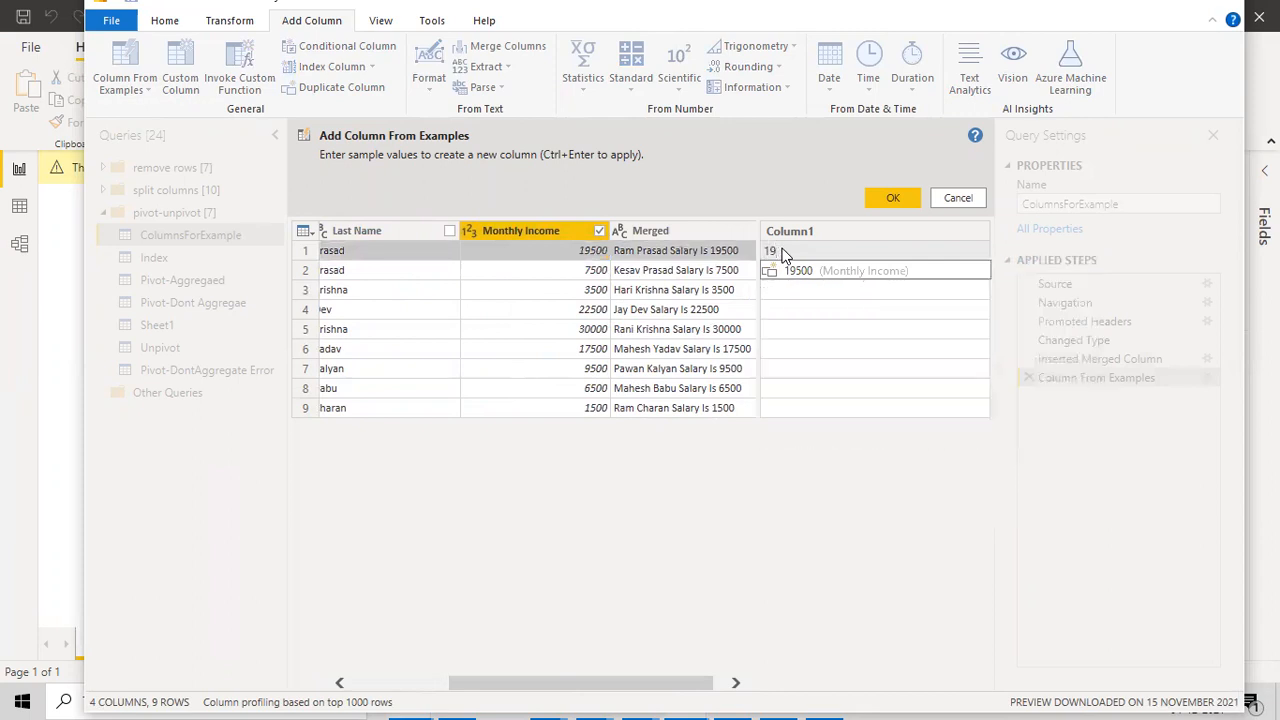
type("000")
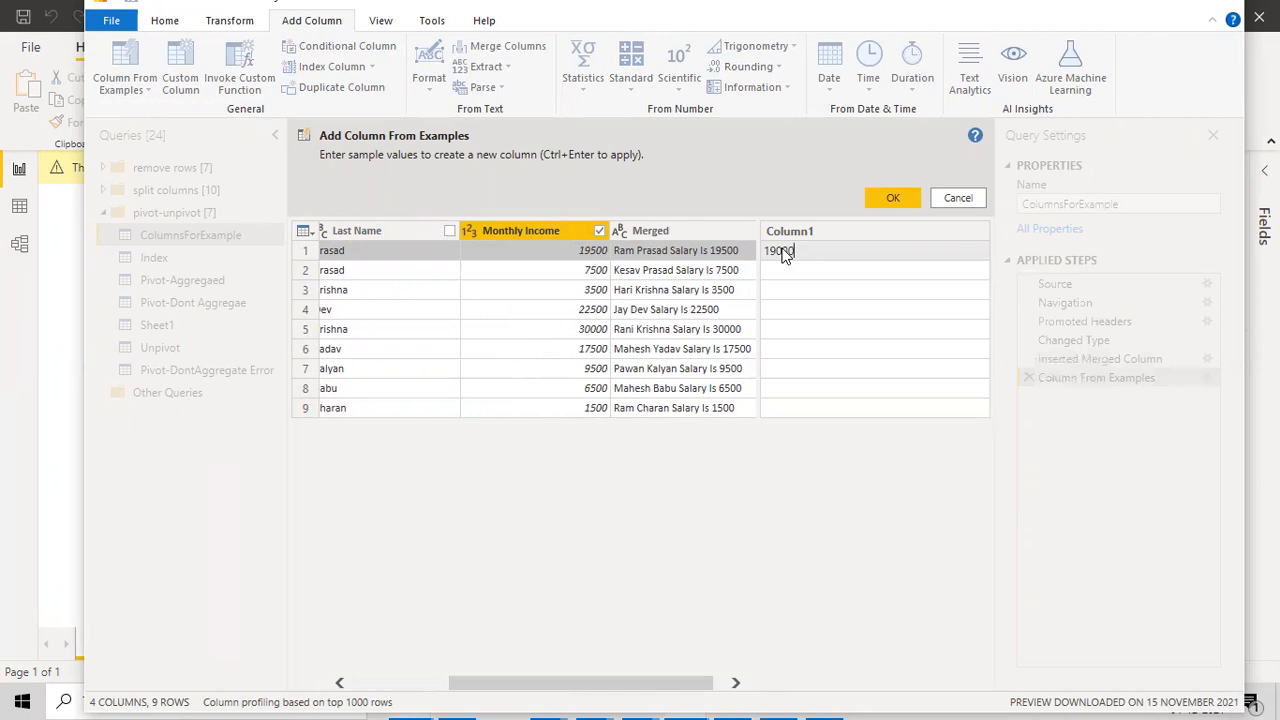
key("Return")
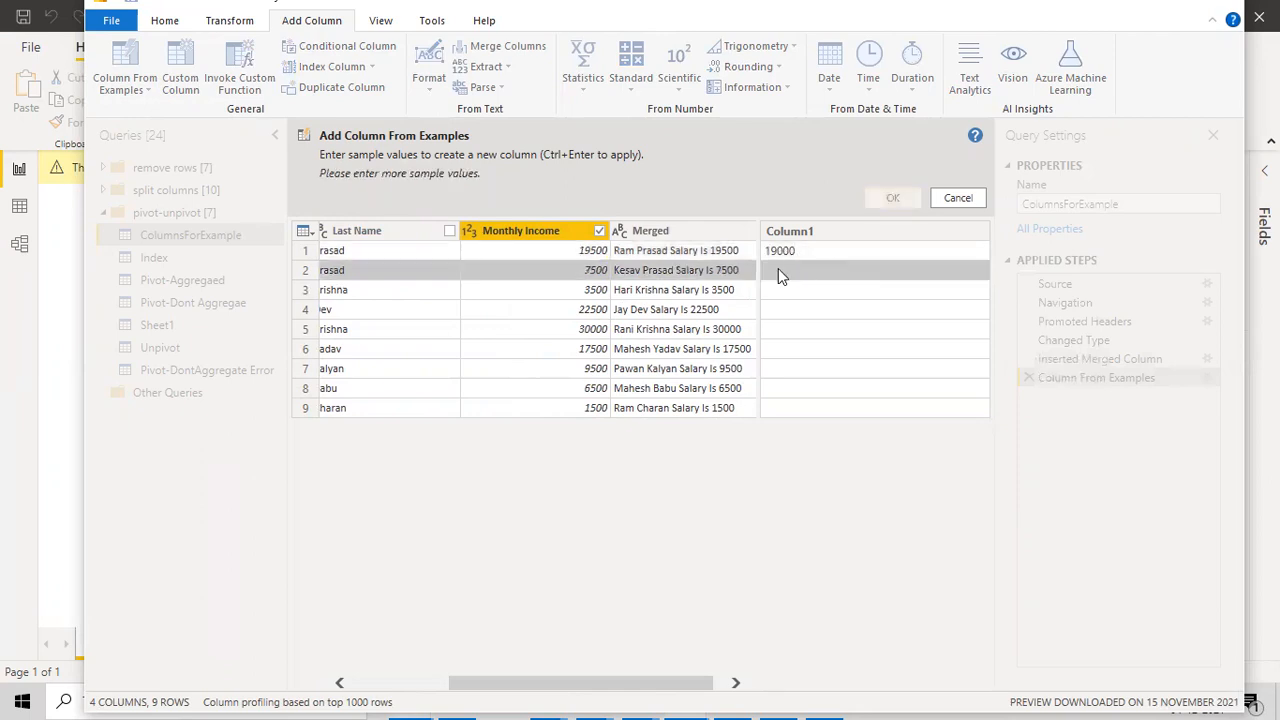
left_click(778, 268)
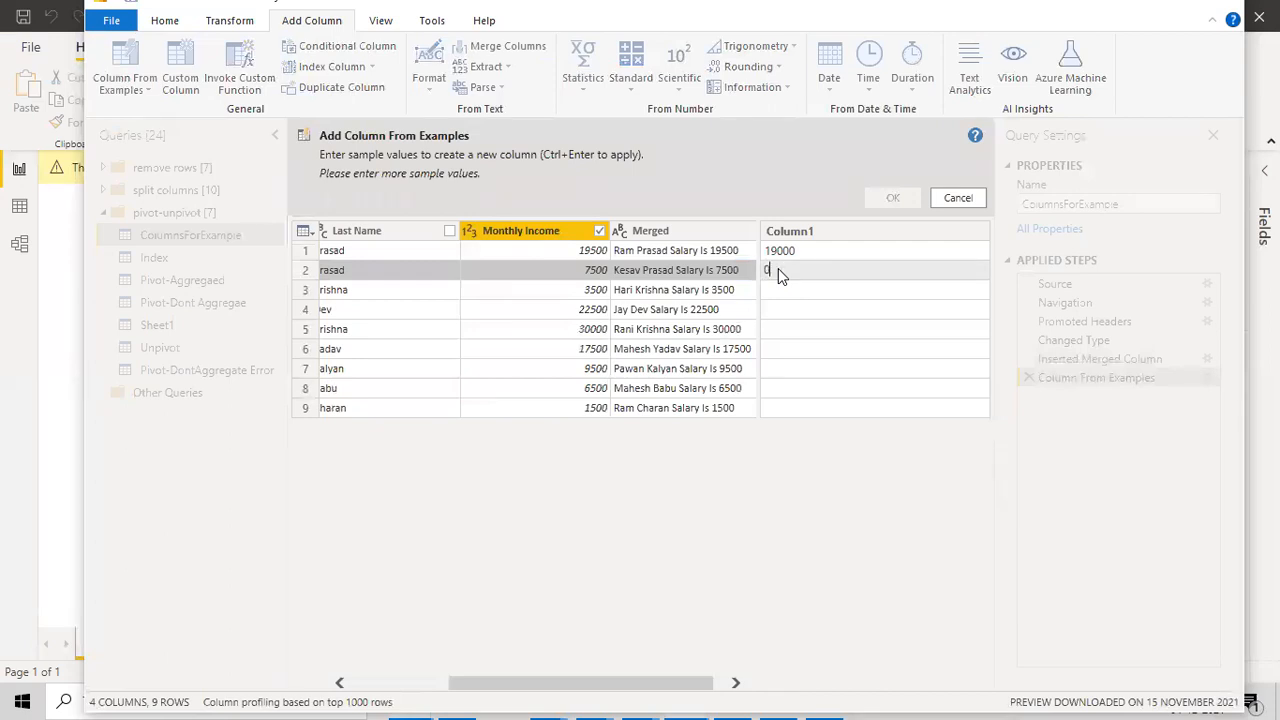
type("7000")
key("Return")
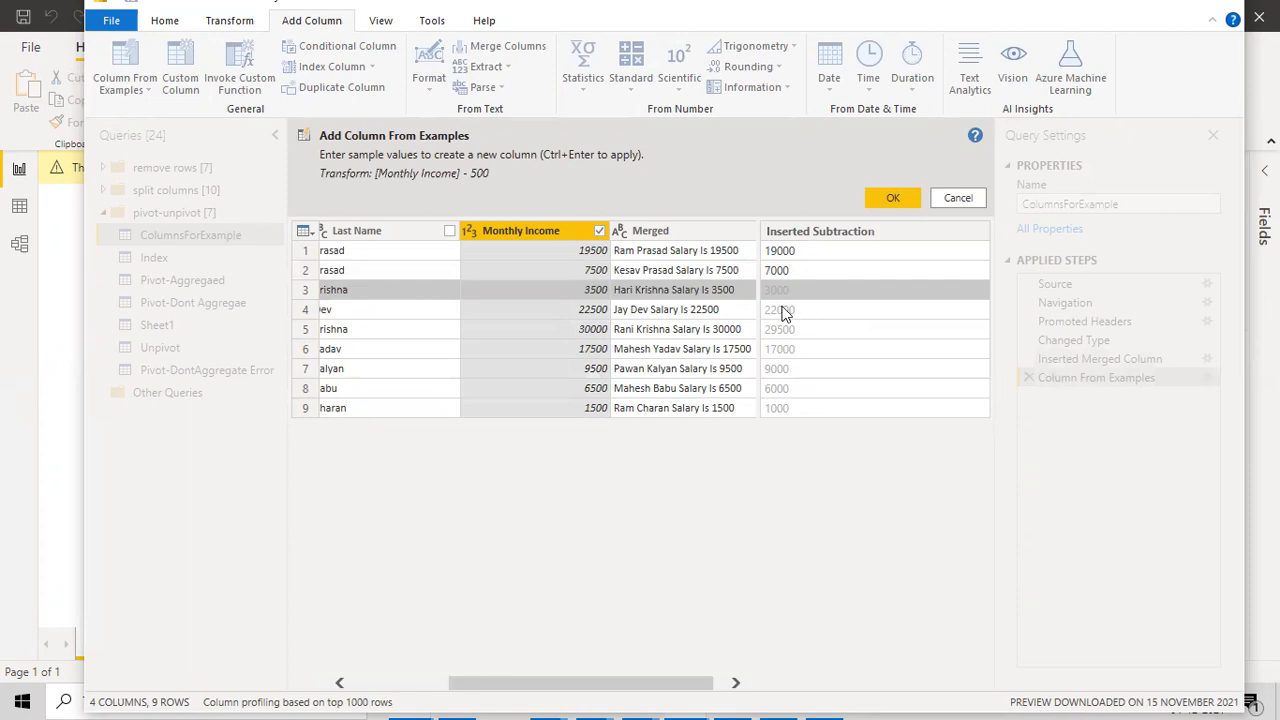
Clear the first row's example value and replace it with 20000
left_click(800, 252)
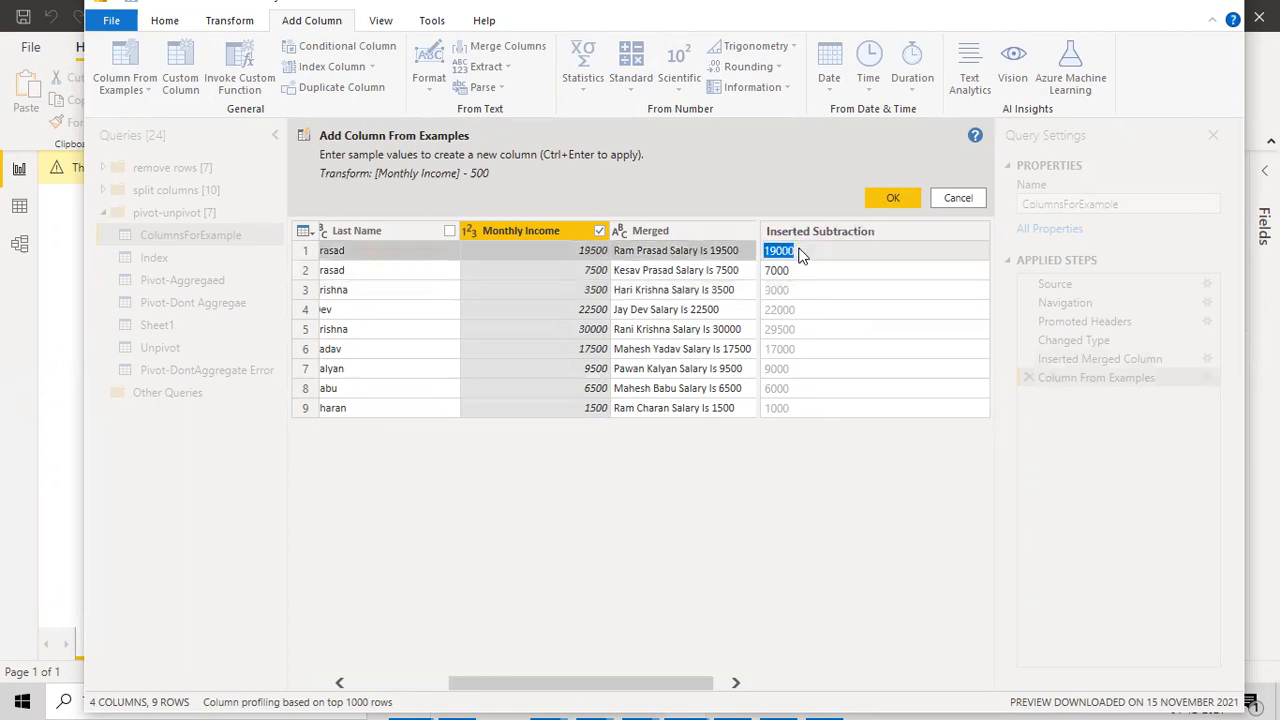
key("BackSpace")
left_click(806, 284)
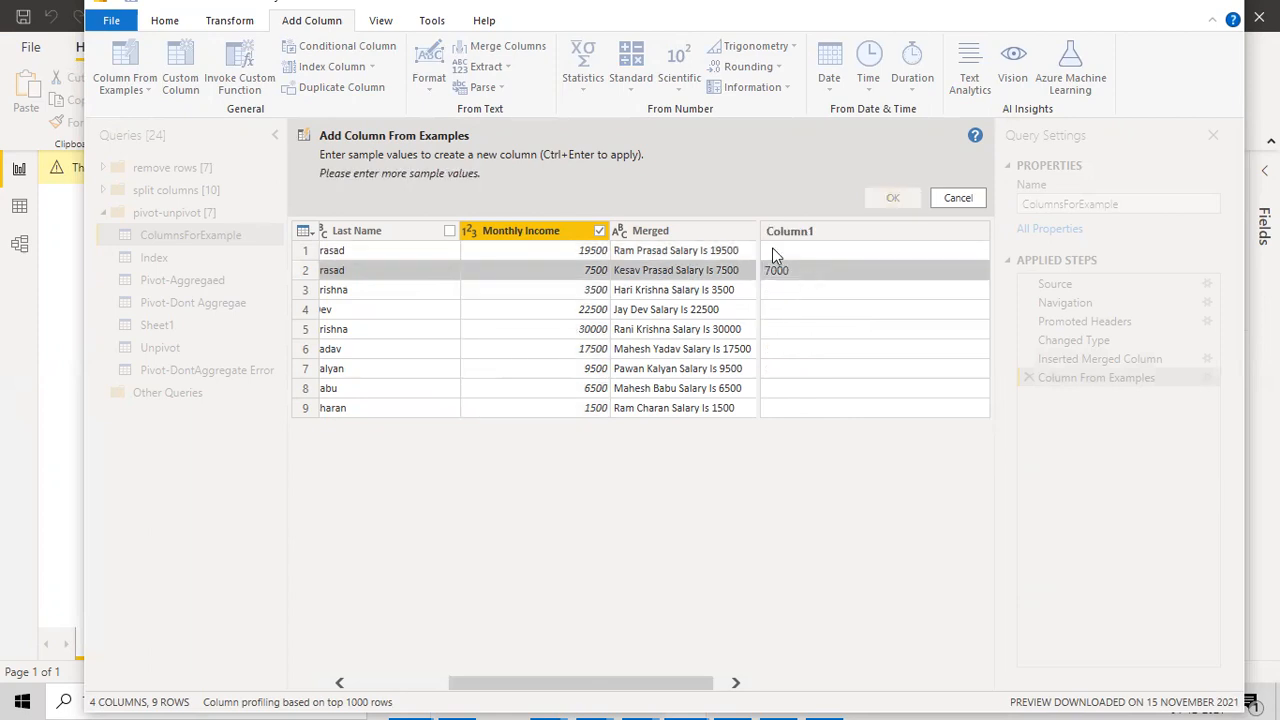
left_click(771, 251)
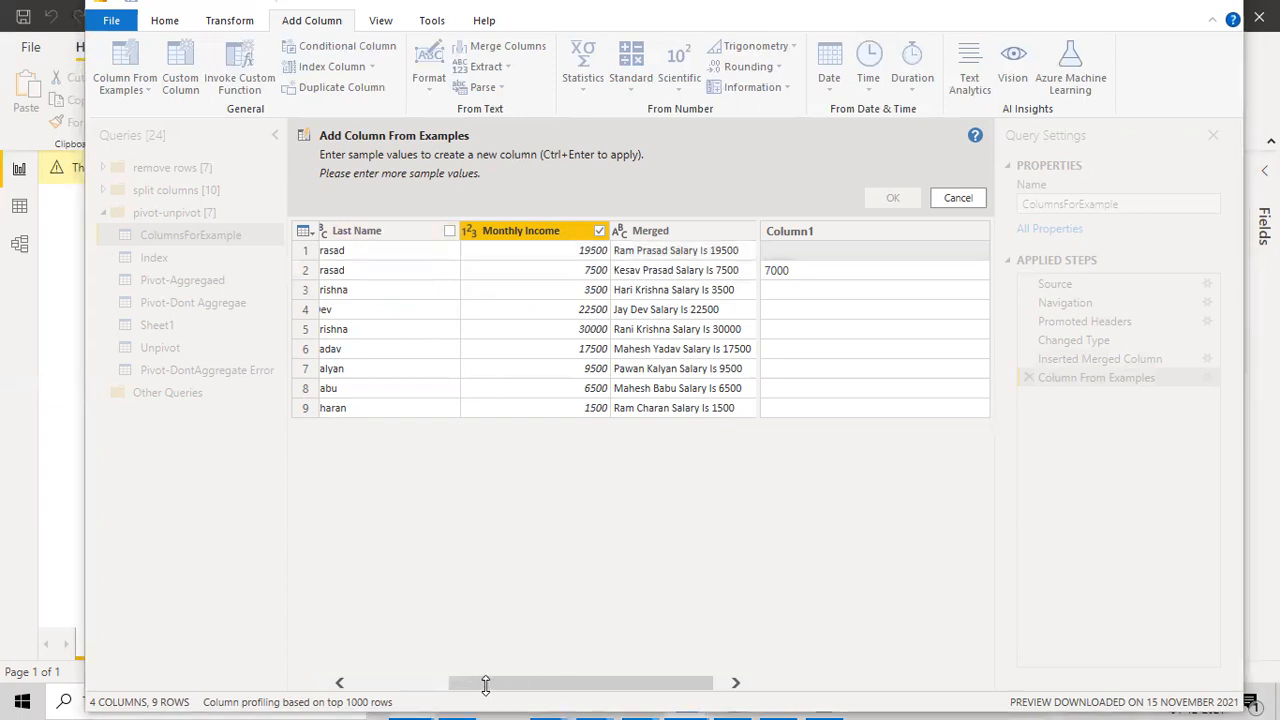
left_click_drag(515, 688, 417, 688)
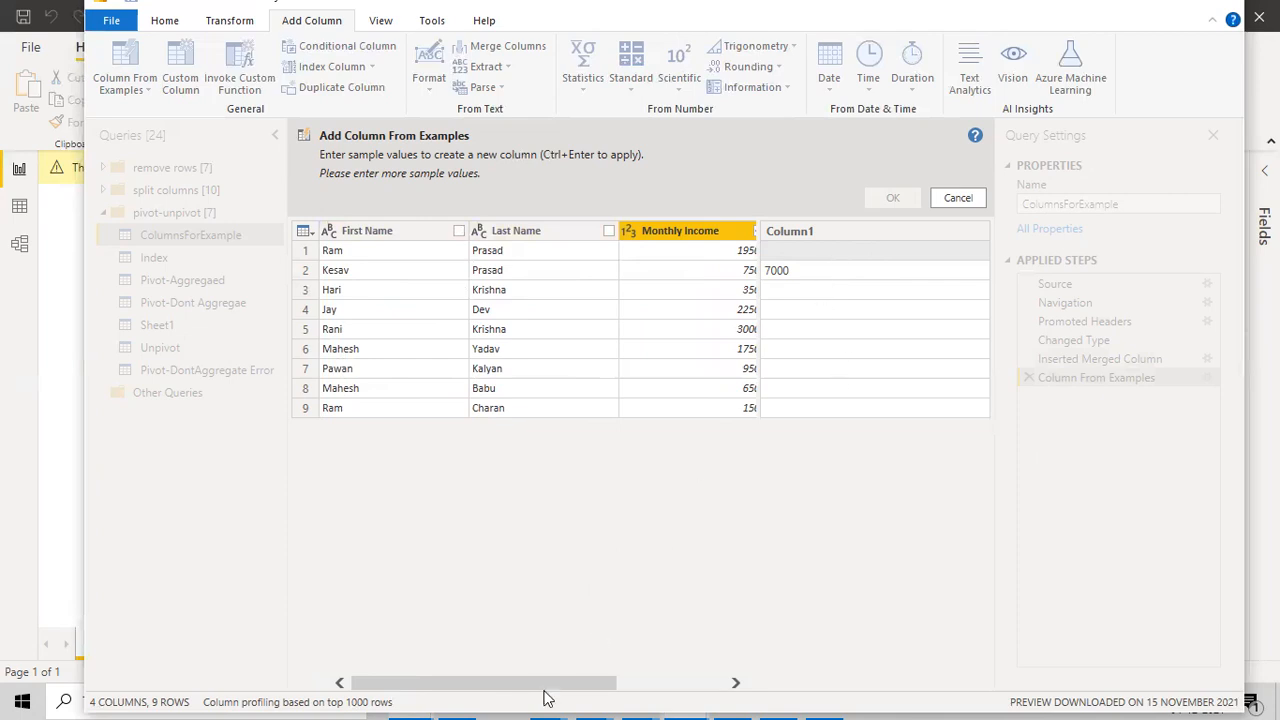
left_click_drag(550, 684, 670, 684)
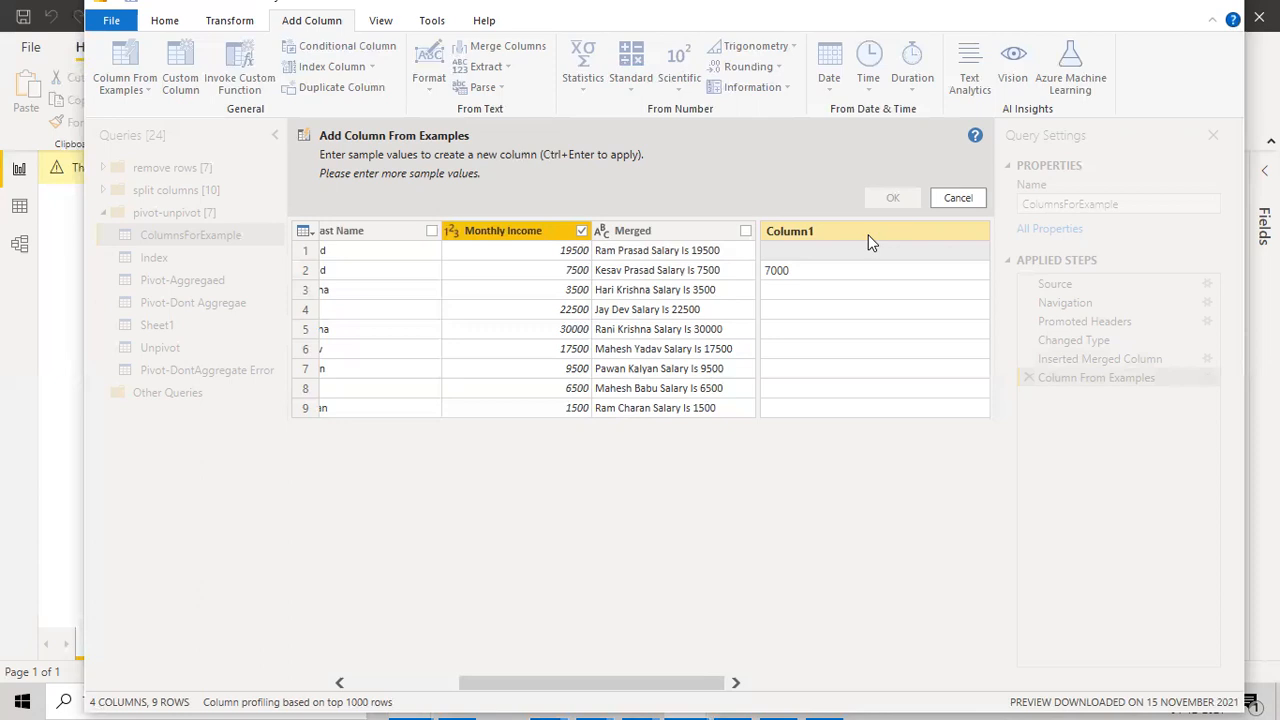
left_click(788, 250)
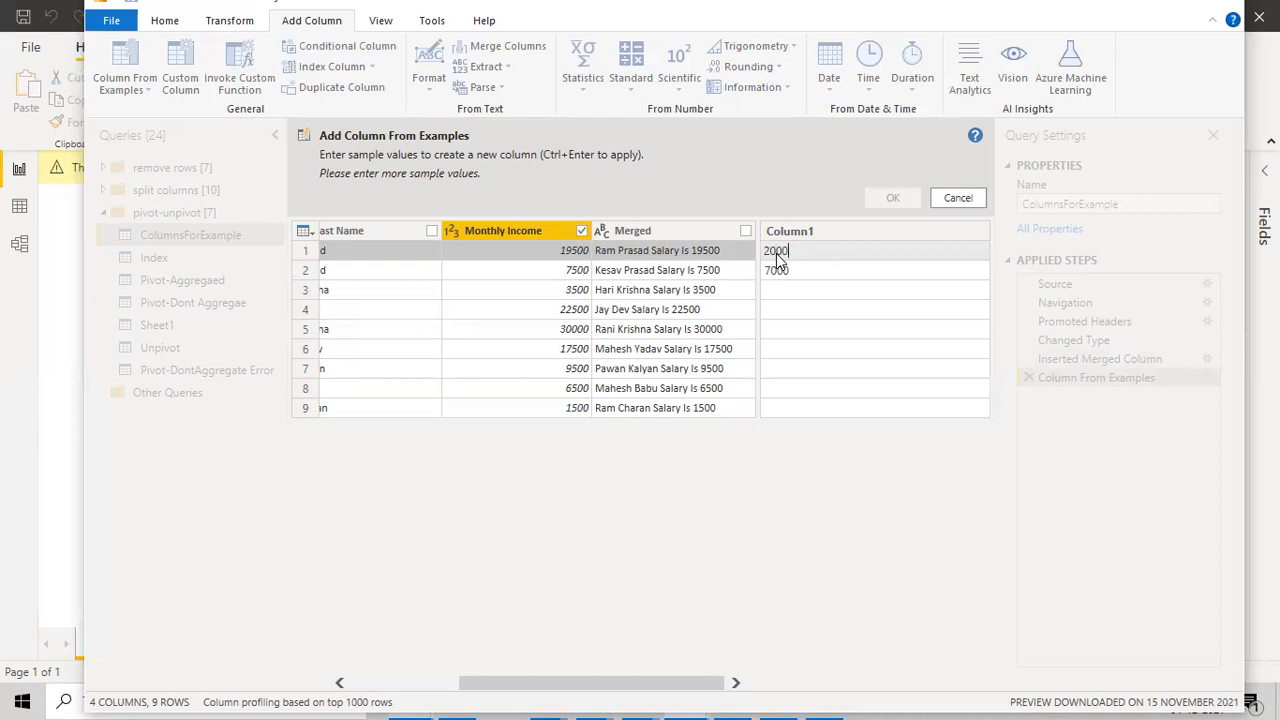
left_click(795, 272)
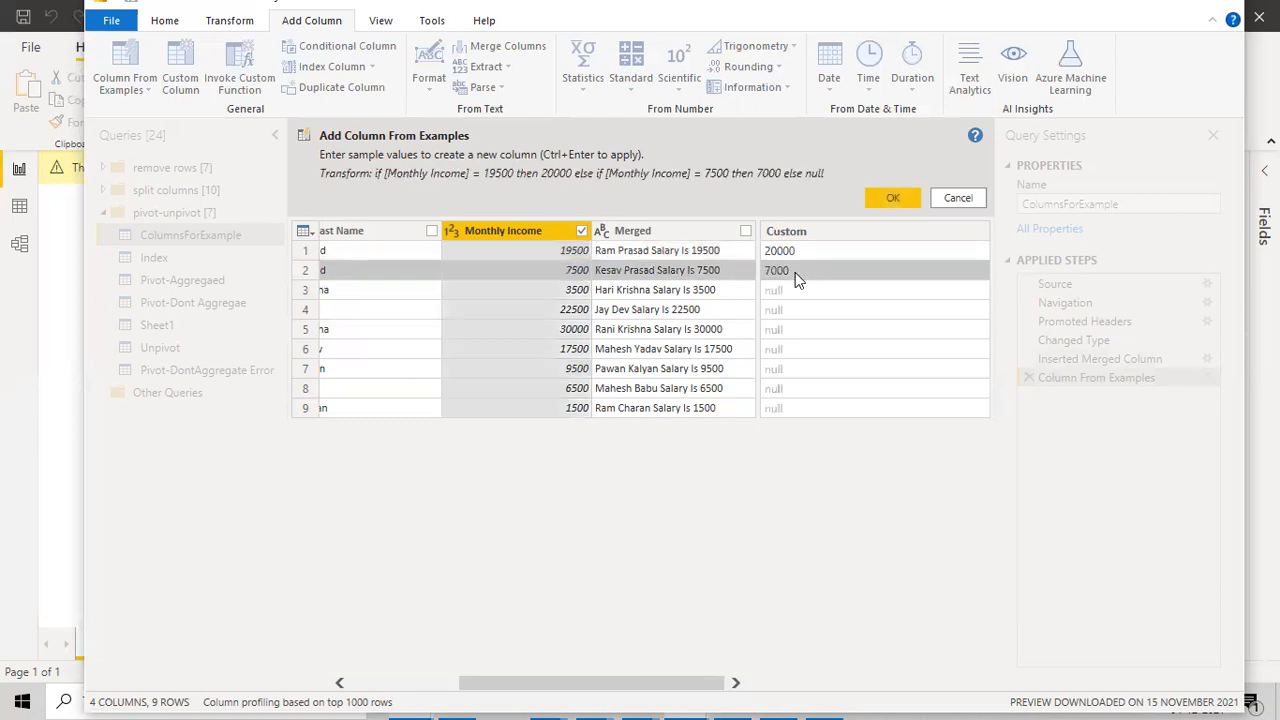
Change the second row's example value to 8000
left_click(795, 272)
key("BackSpace")
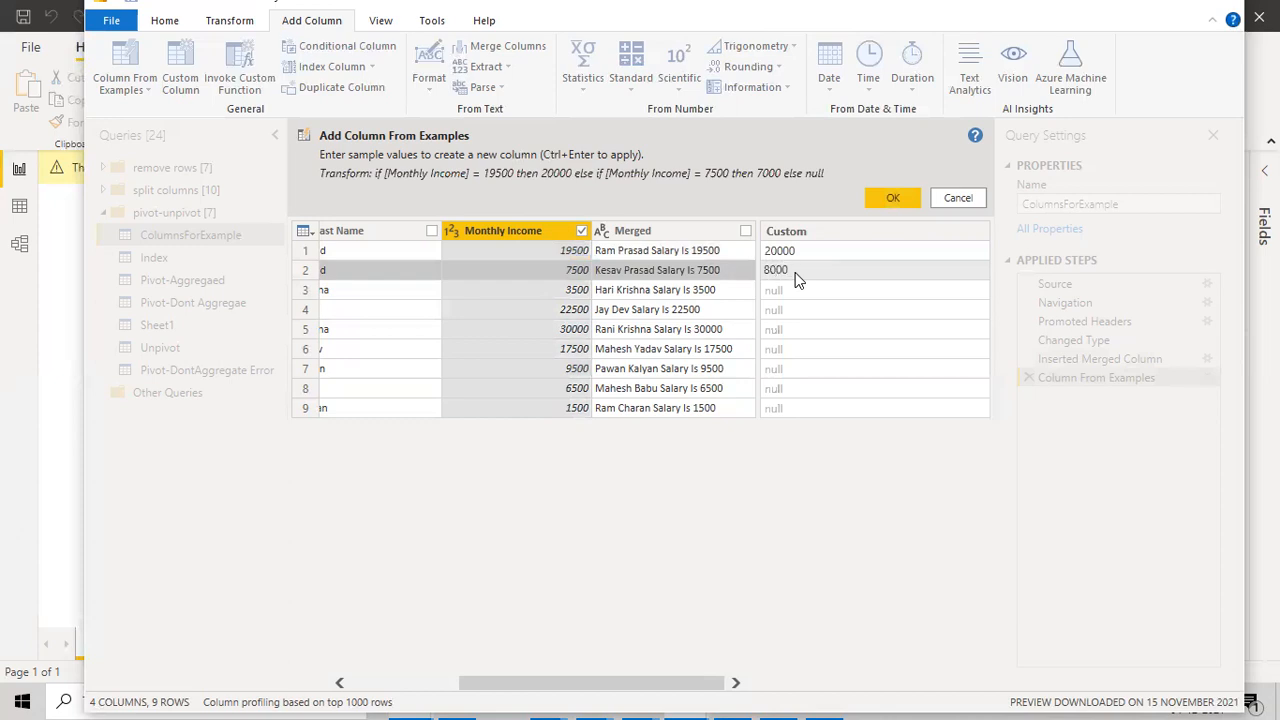
left_click(796, 289)
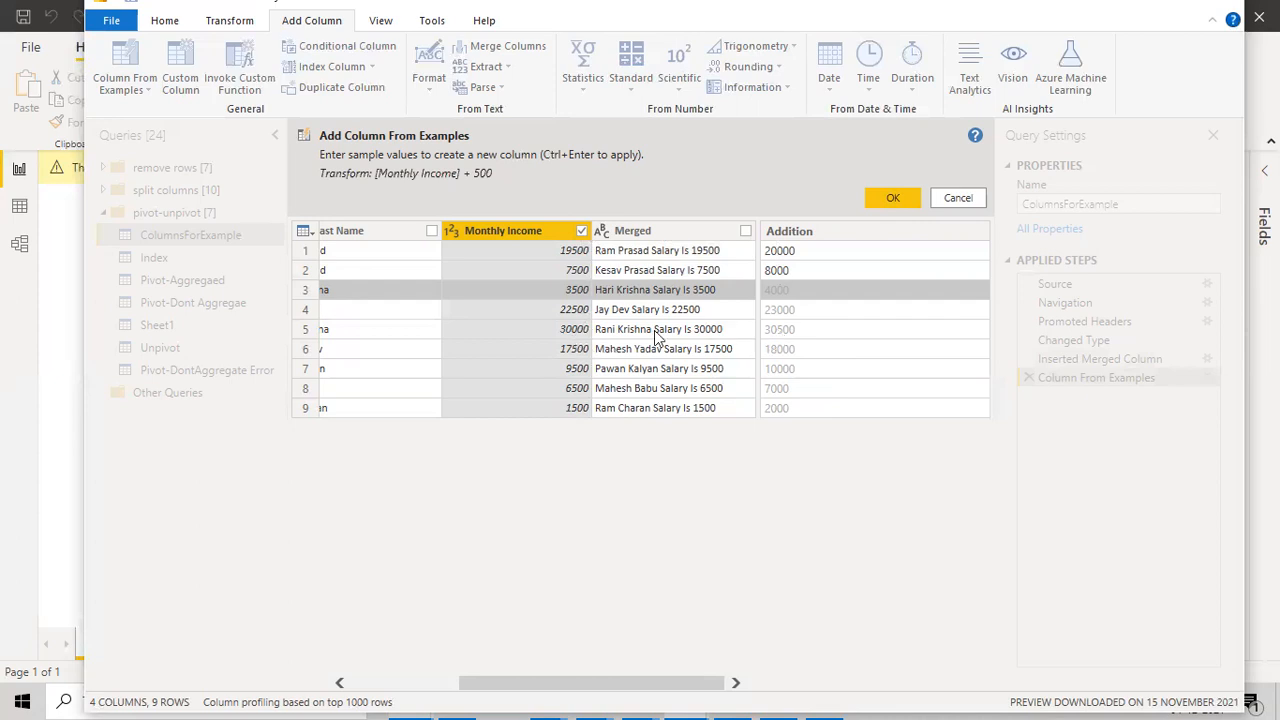
Override the suggested value in the fifth row with the example 31000
left_click(785, 333)
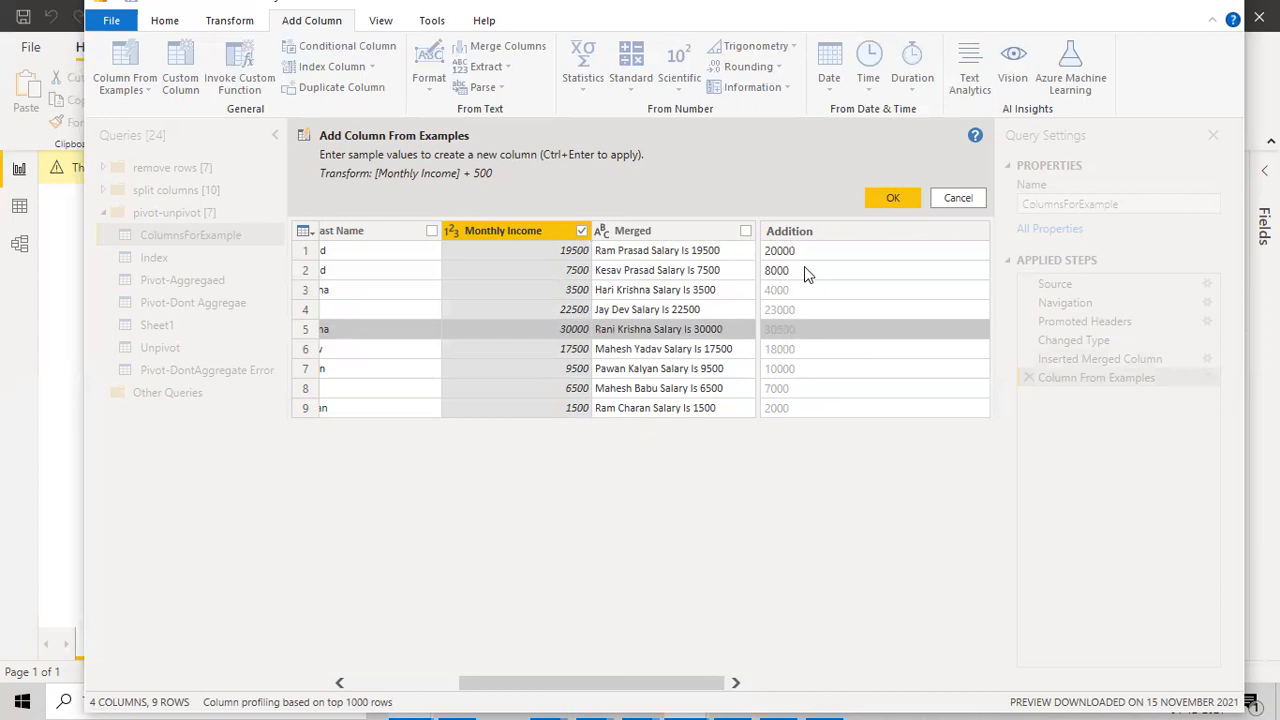
left_click(812, 335)
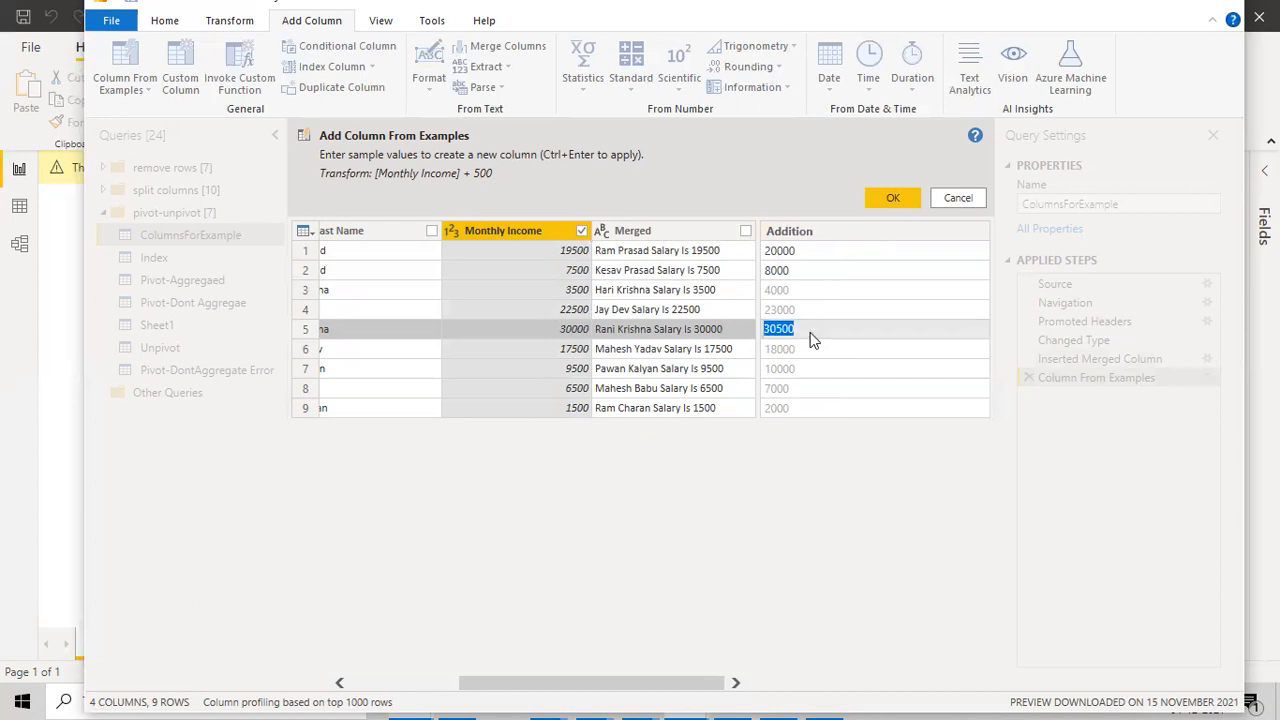
key("BackSpace")
type("31000")
key("Return")
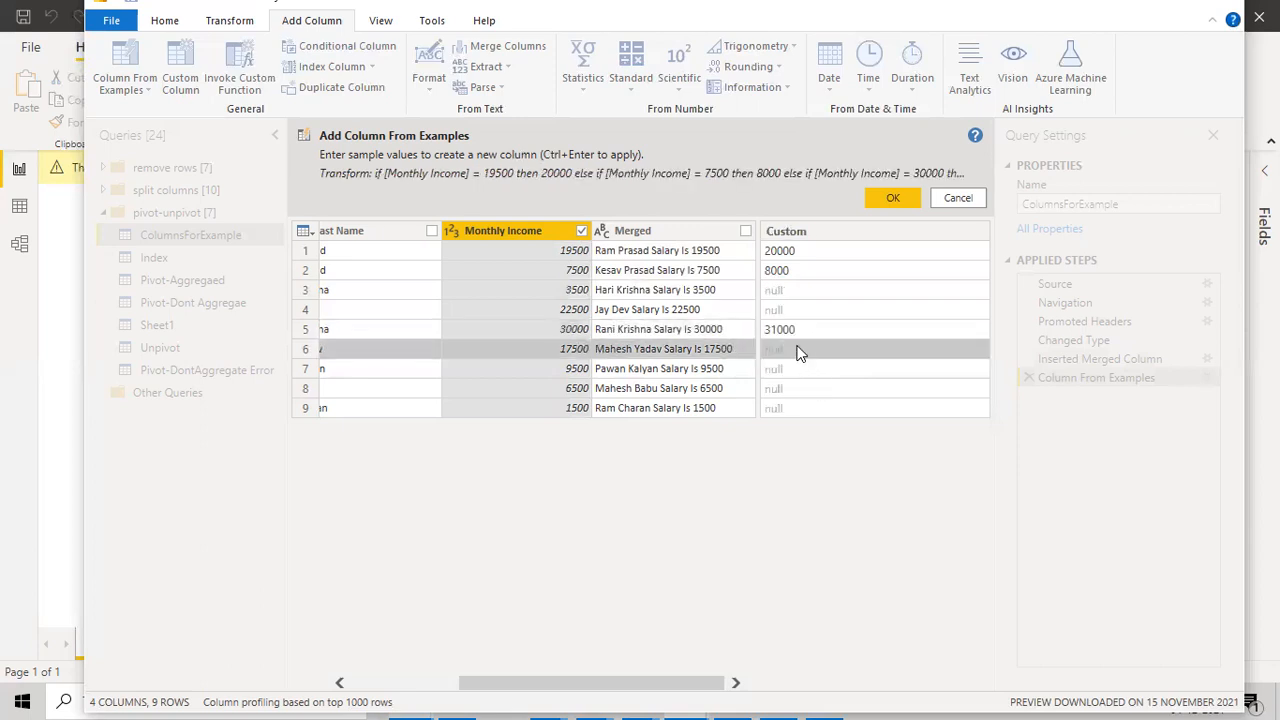
Enter 18000 as the sixth row's example value
double_click(800, 353)
key("BackSpace")
key("BackSpace")
key("BackSpace")
key("BackSpace")
type("18000")
key("Return")
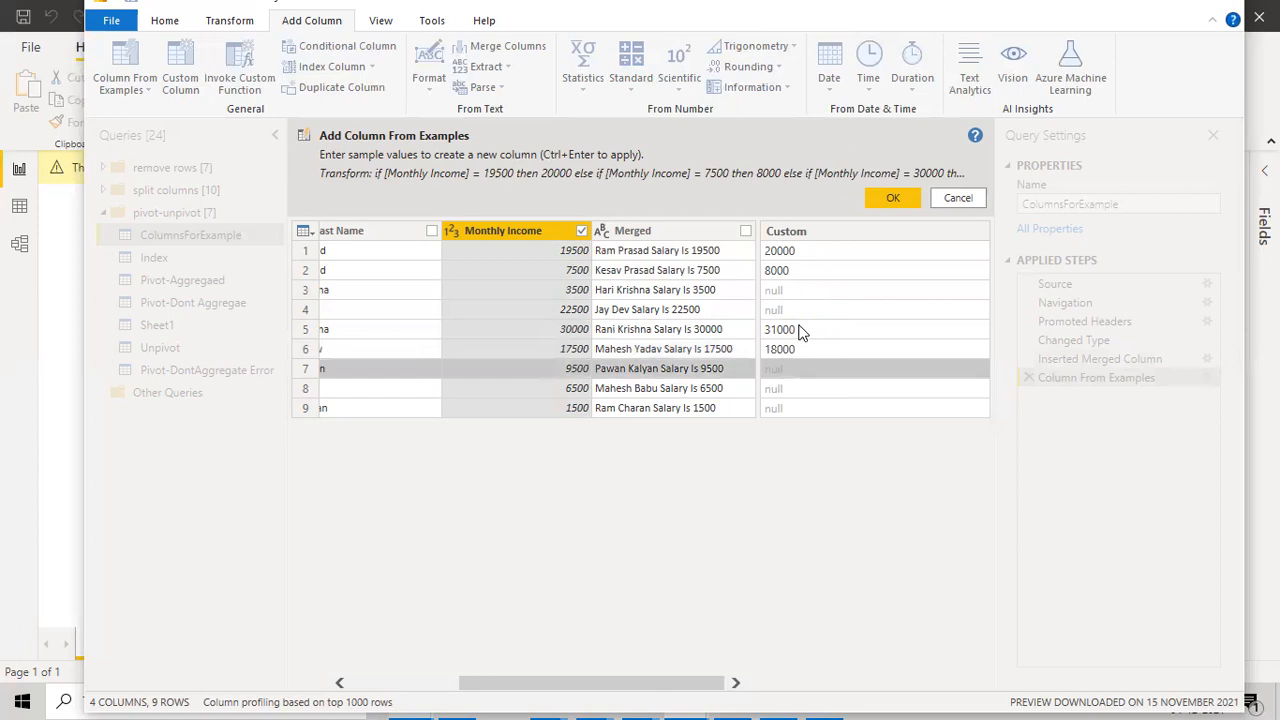
Replace the fifth row's example value with 30500
left_click(800, 330)
key("BackSpace")
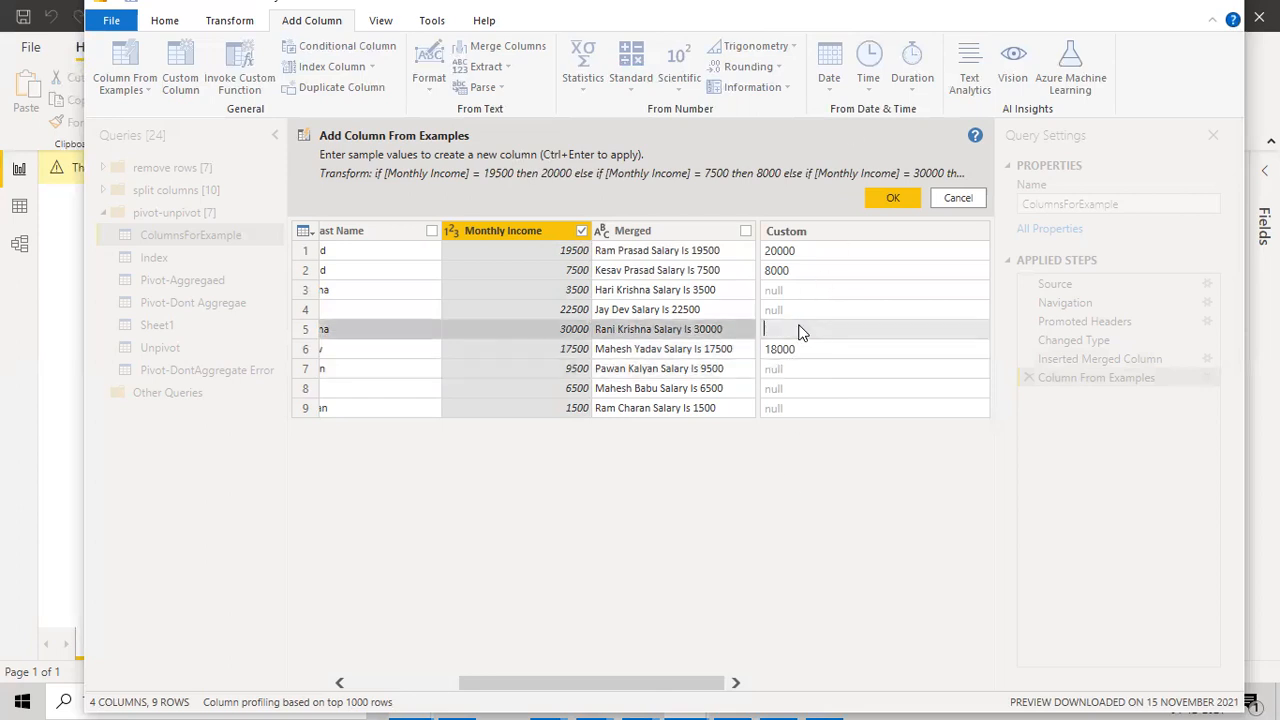
type("30500")
key("Return")
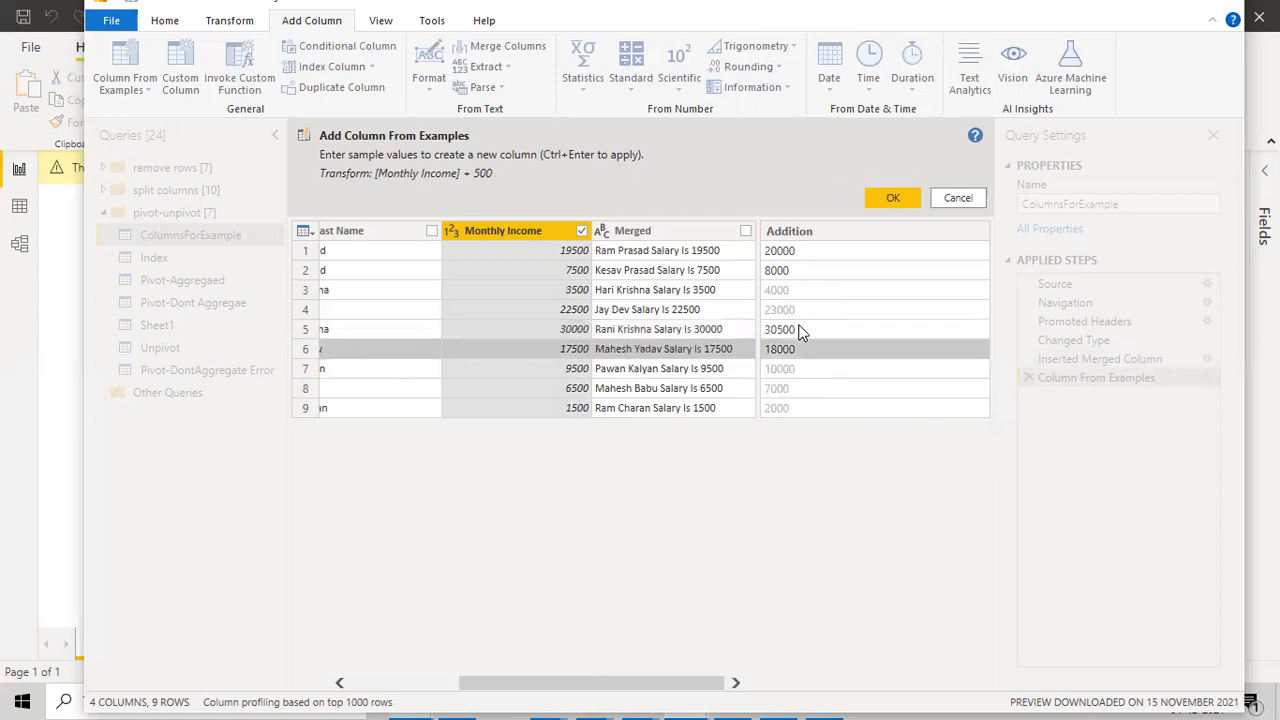
Accept the suggested example values in rows 3, 4, 7, 8 and 9 and add the resulting column to the ColumnsForExample query
left_click(800, 350)
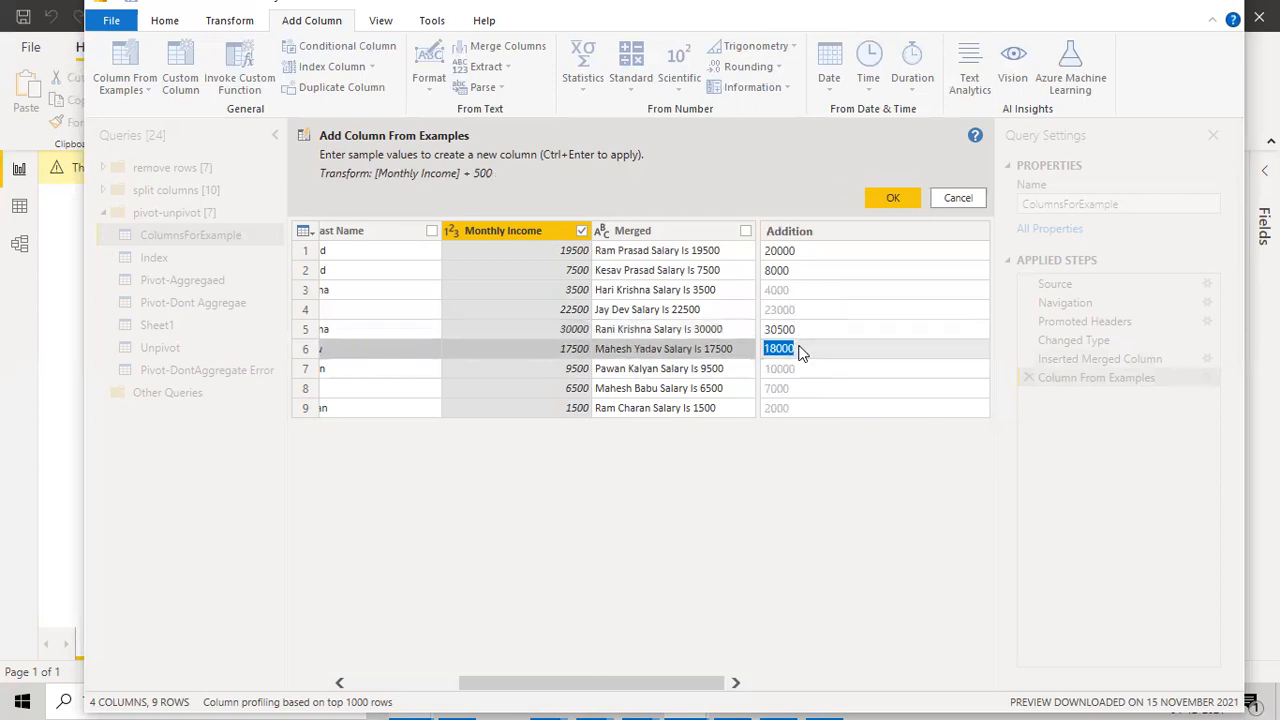
left_click(806, 369)
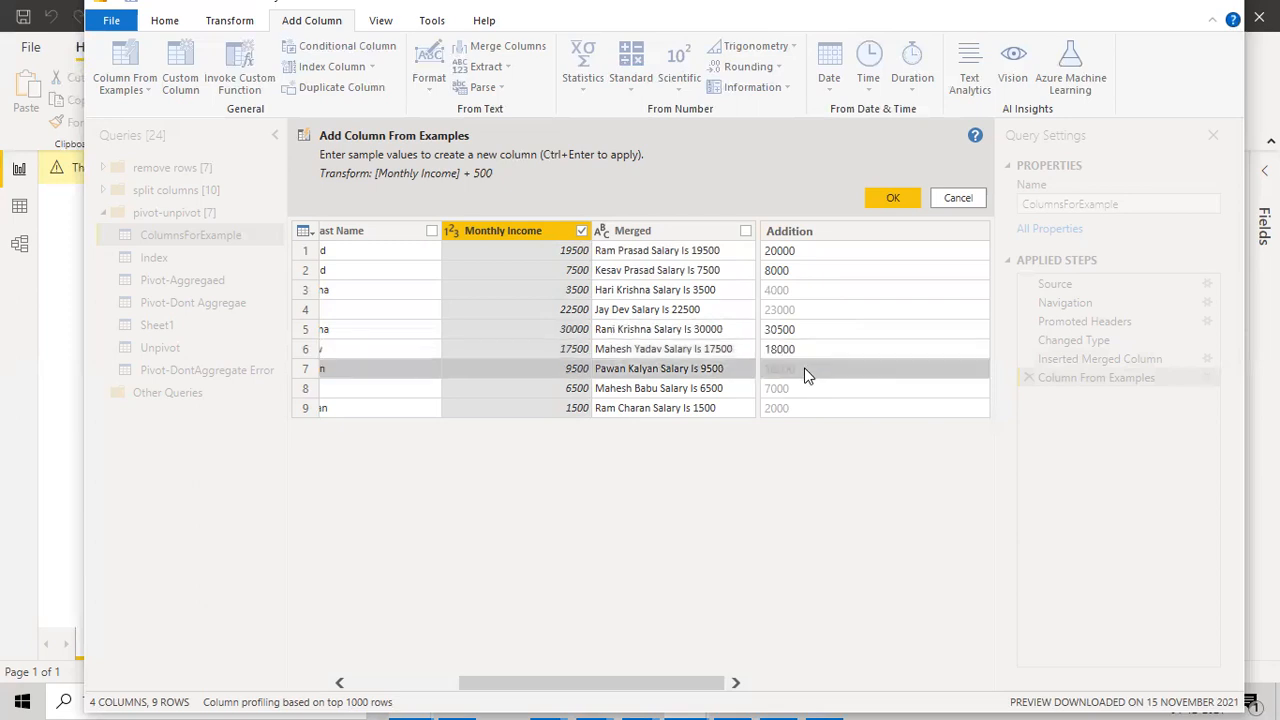
left_click(811, 289)
left_click(811, 315)
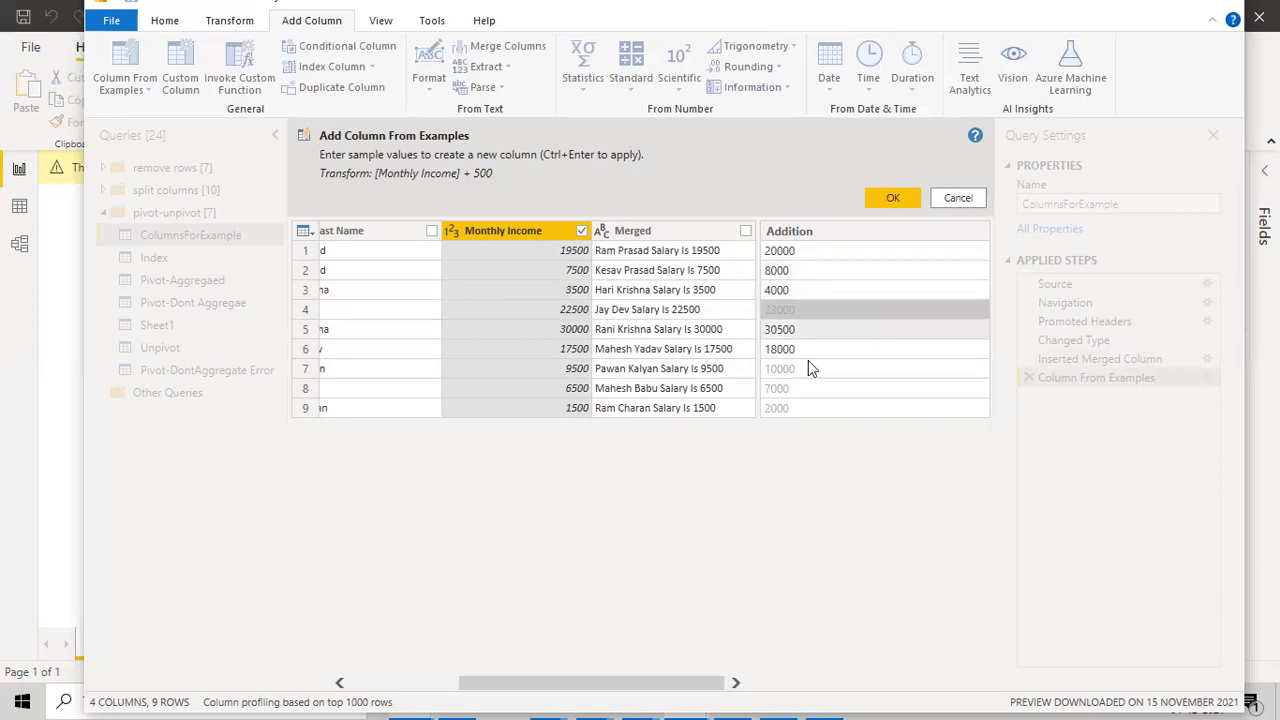
left_click(806, 309)
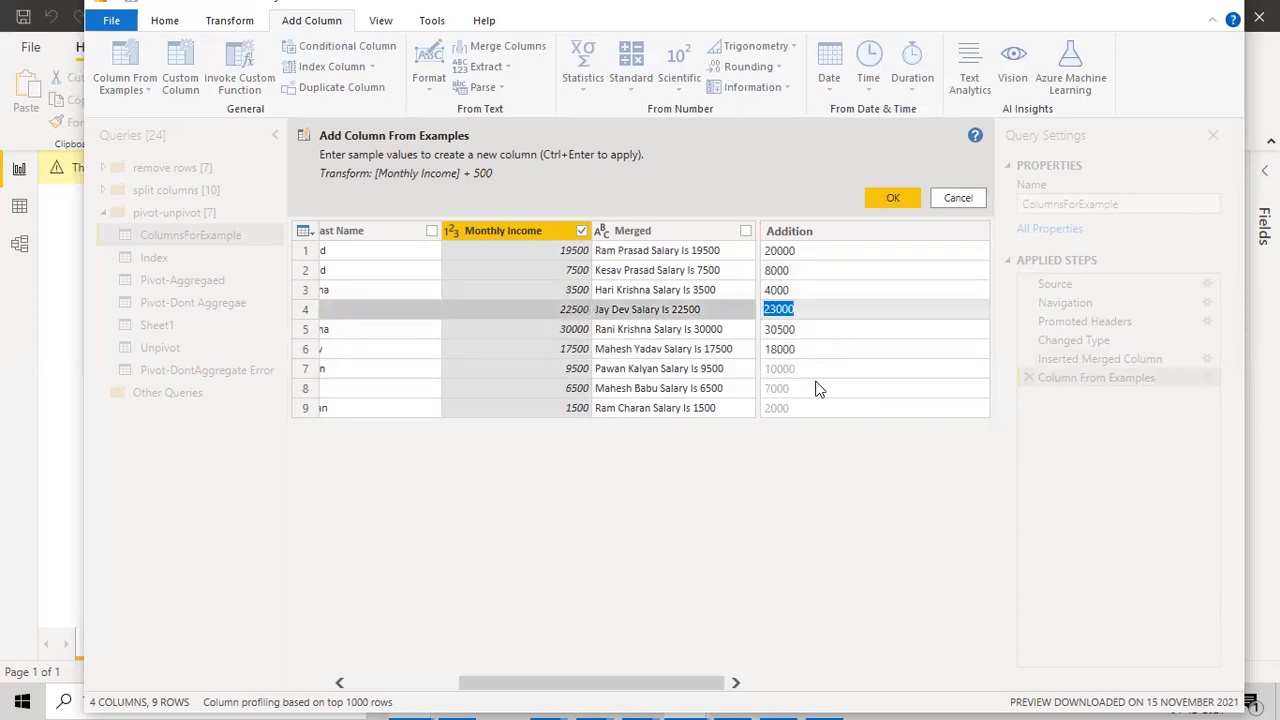
left_click(808, 407)
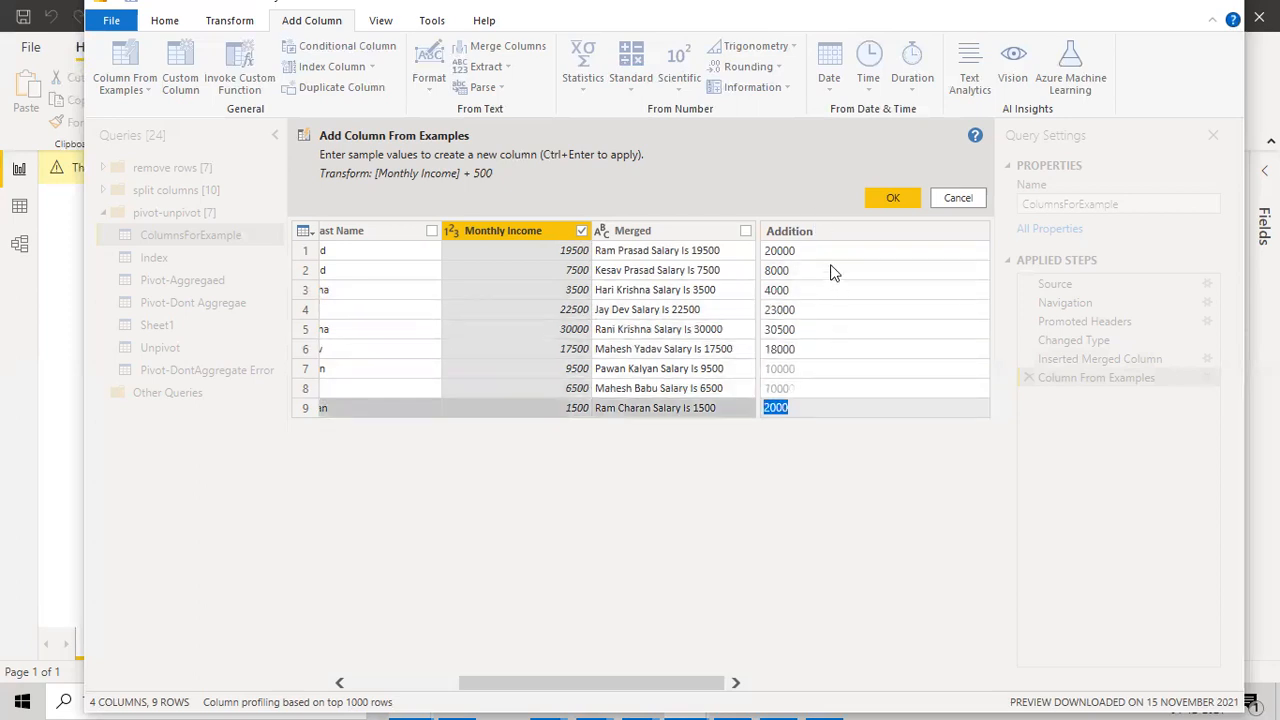
left_click(809, 388)
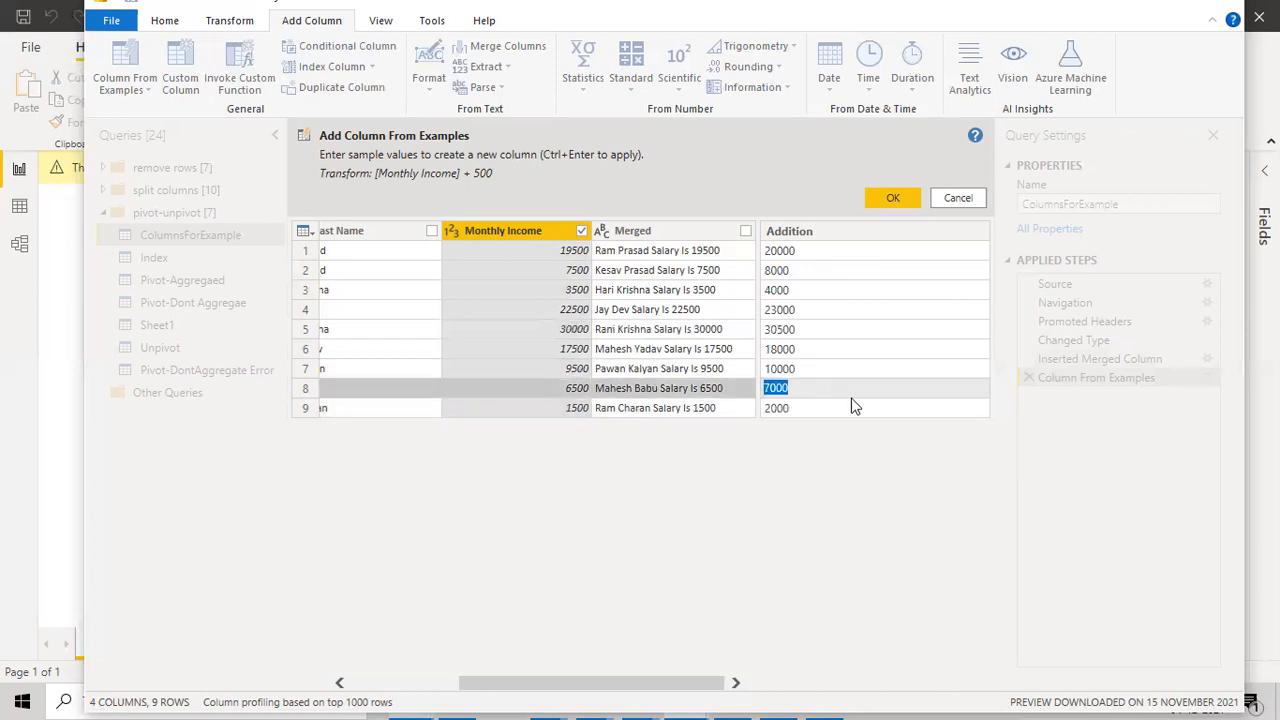
left_click(877, 329)
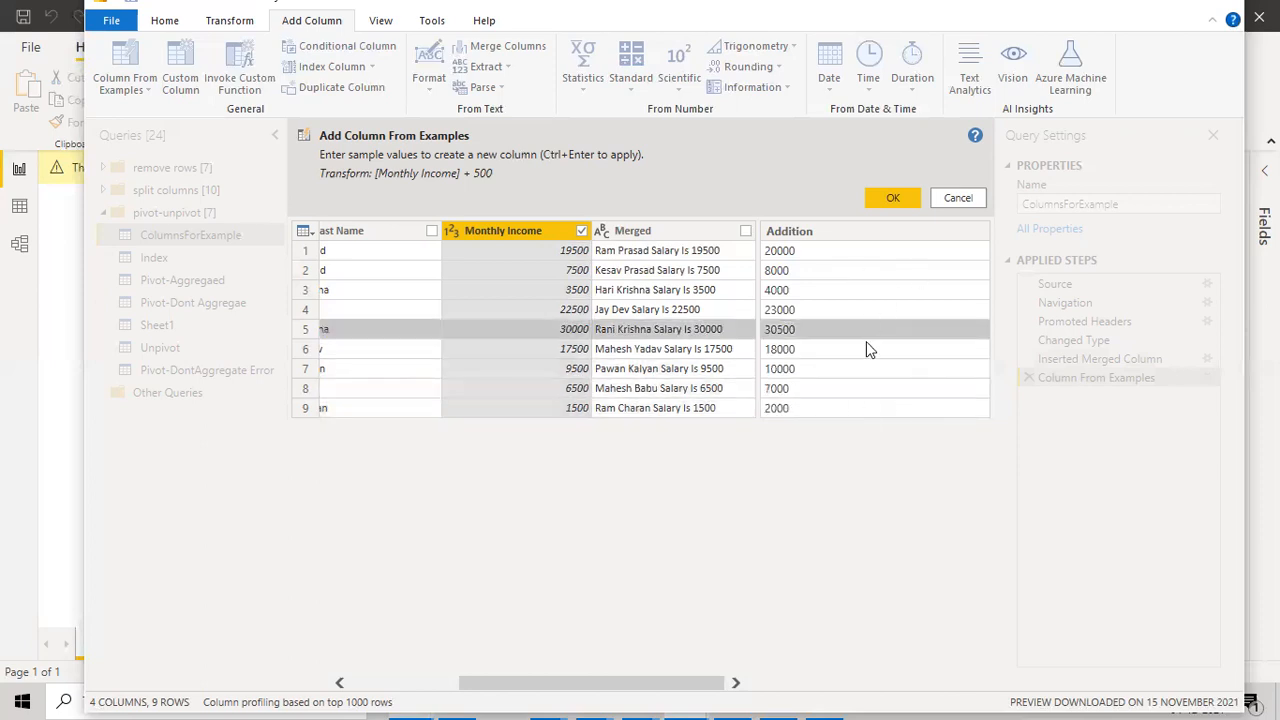
left_click(885, 197)
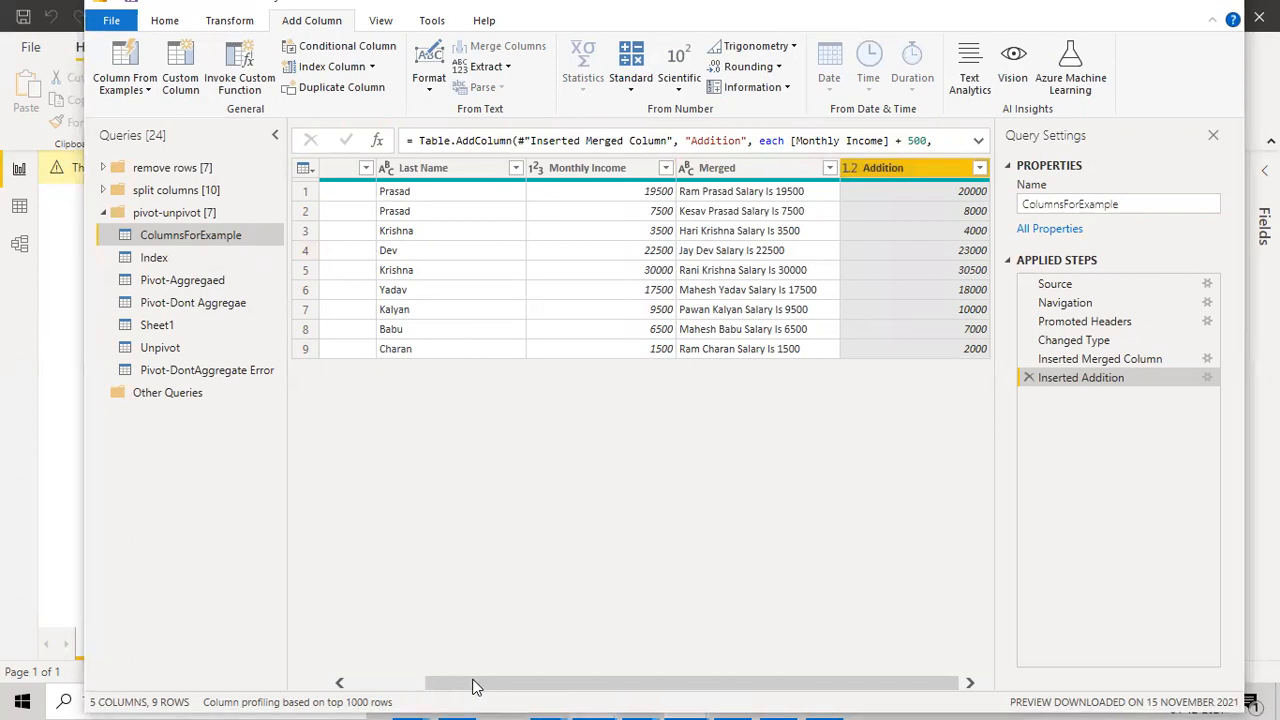
left_click_drag(508, 686, 433, 686)
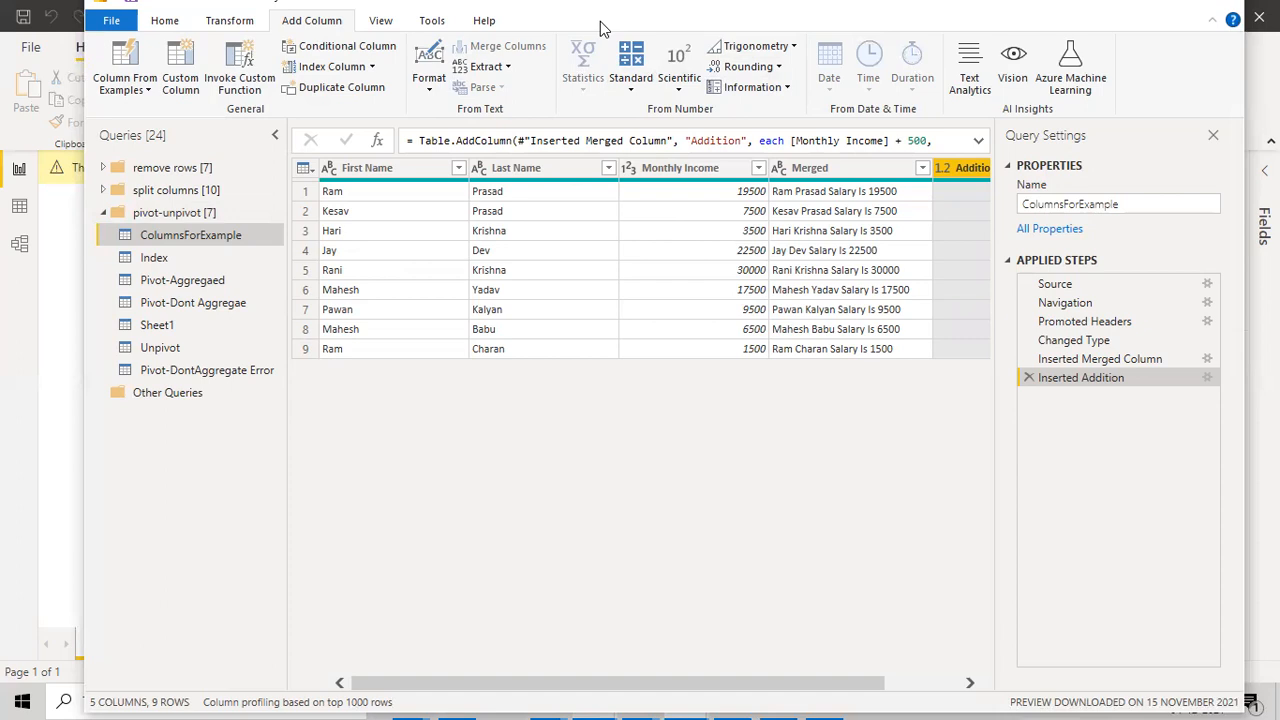
left_click_drag(600, 5, 606, 29)
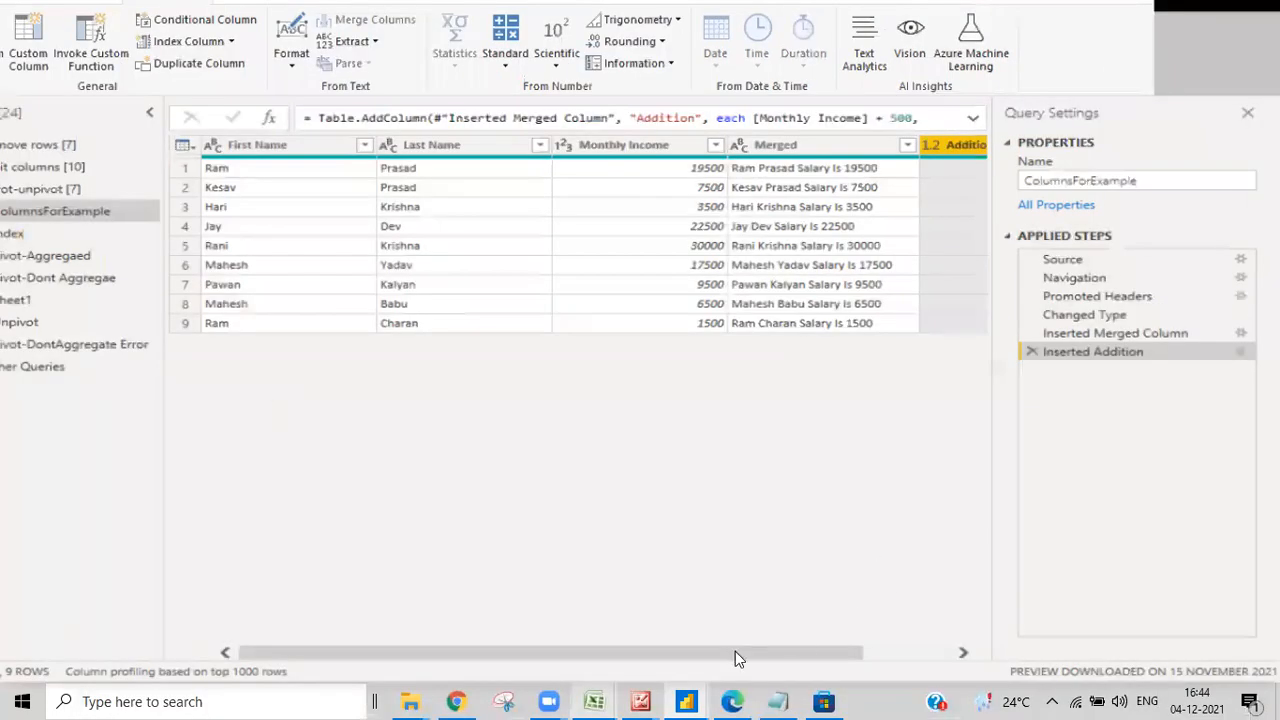
mouse_move(548, 701)
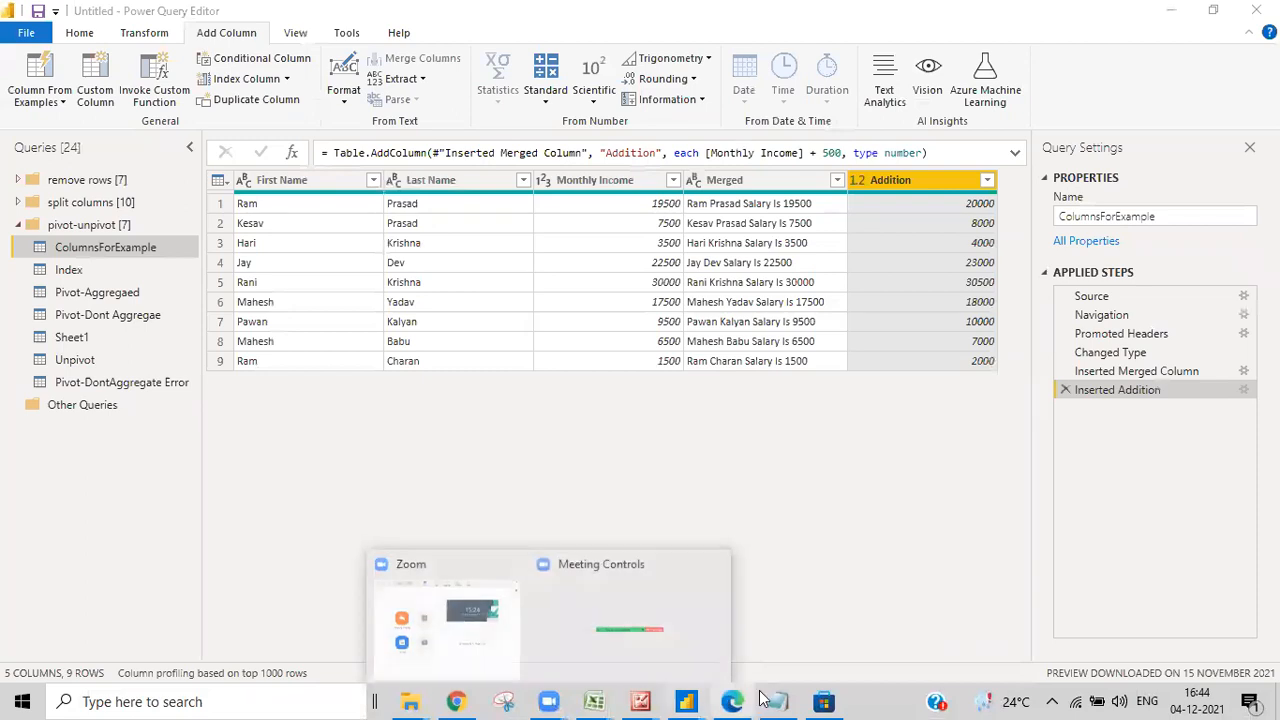
mouse_move(686, 701)
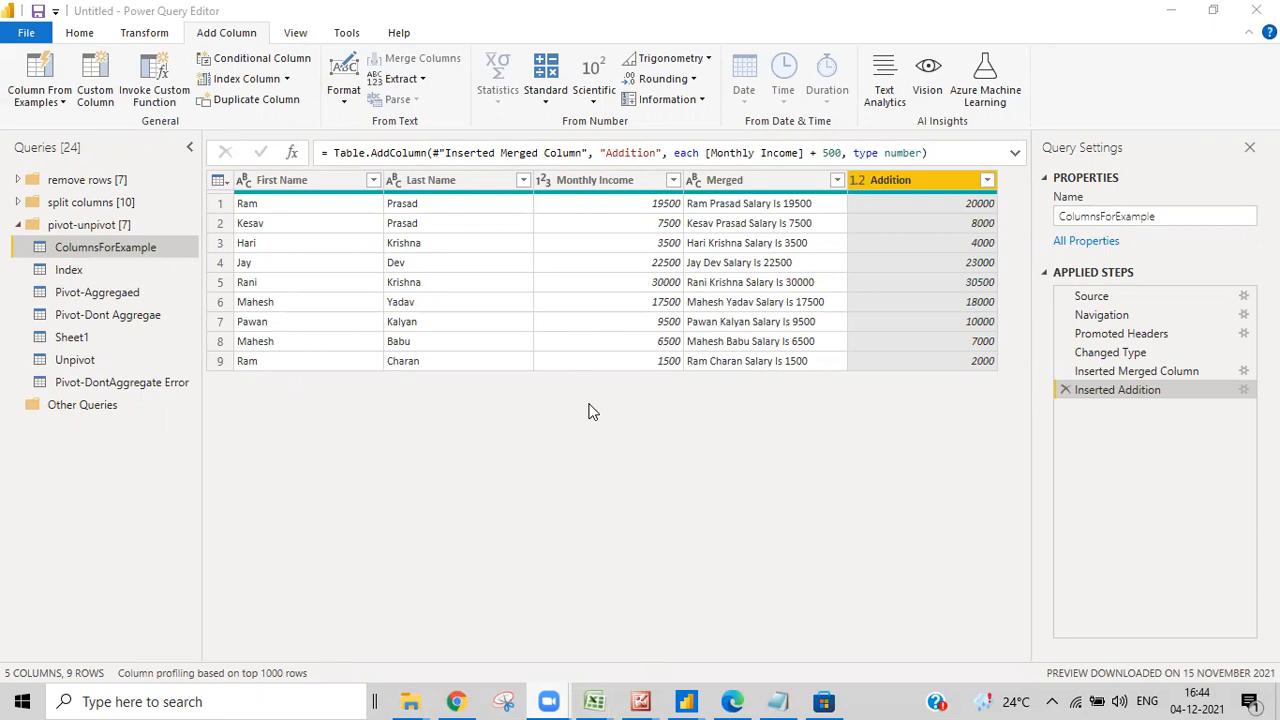
double_click(505, 22)
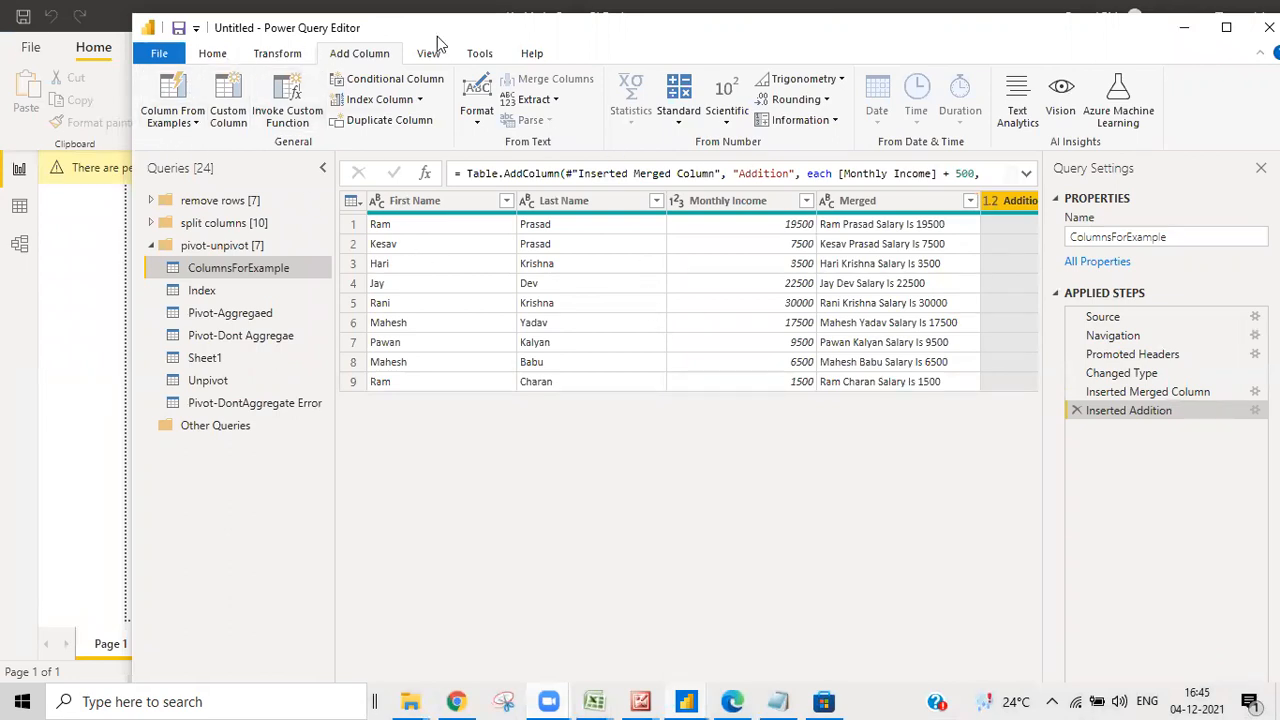
left_click_drag(463, 34, 496, 46)
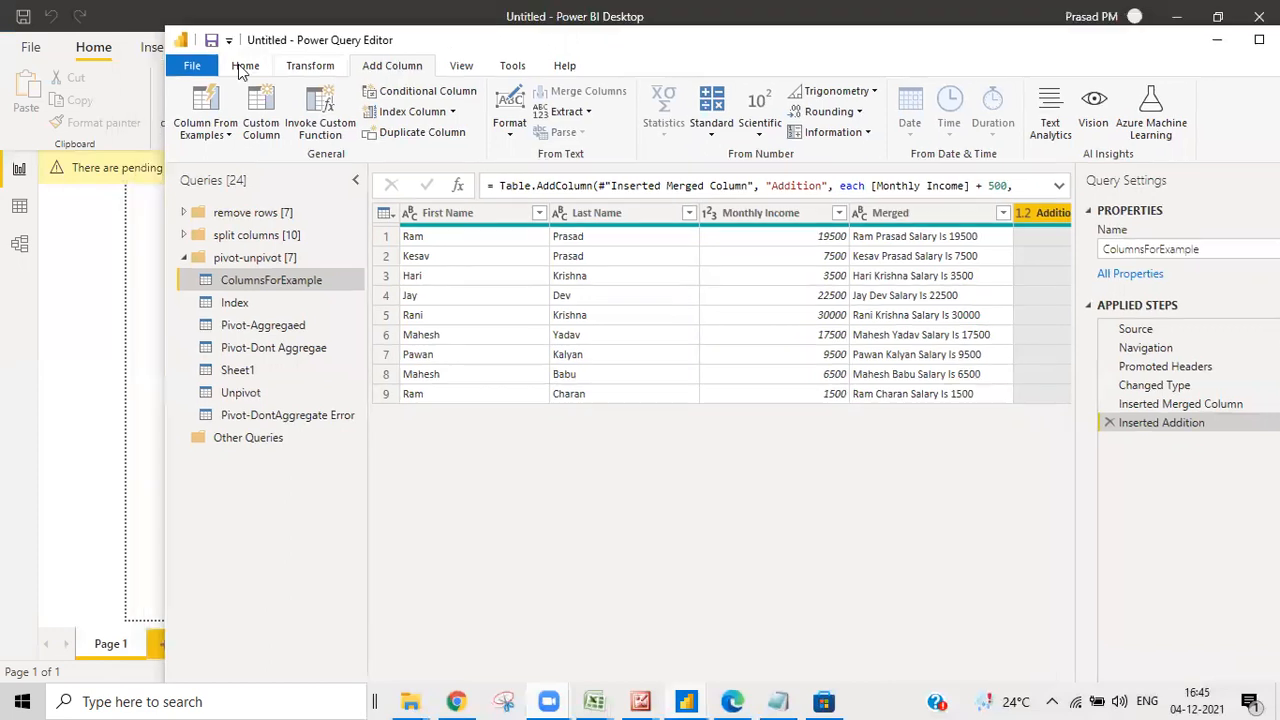
Close the query editor and apply all pending query changes to the report
left_click(245, 65)
left_click(207, 140)
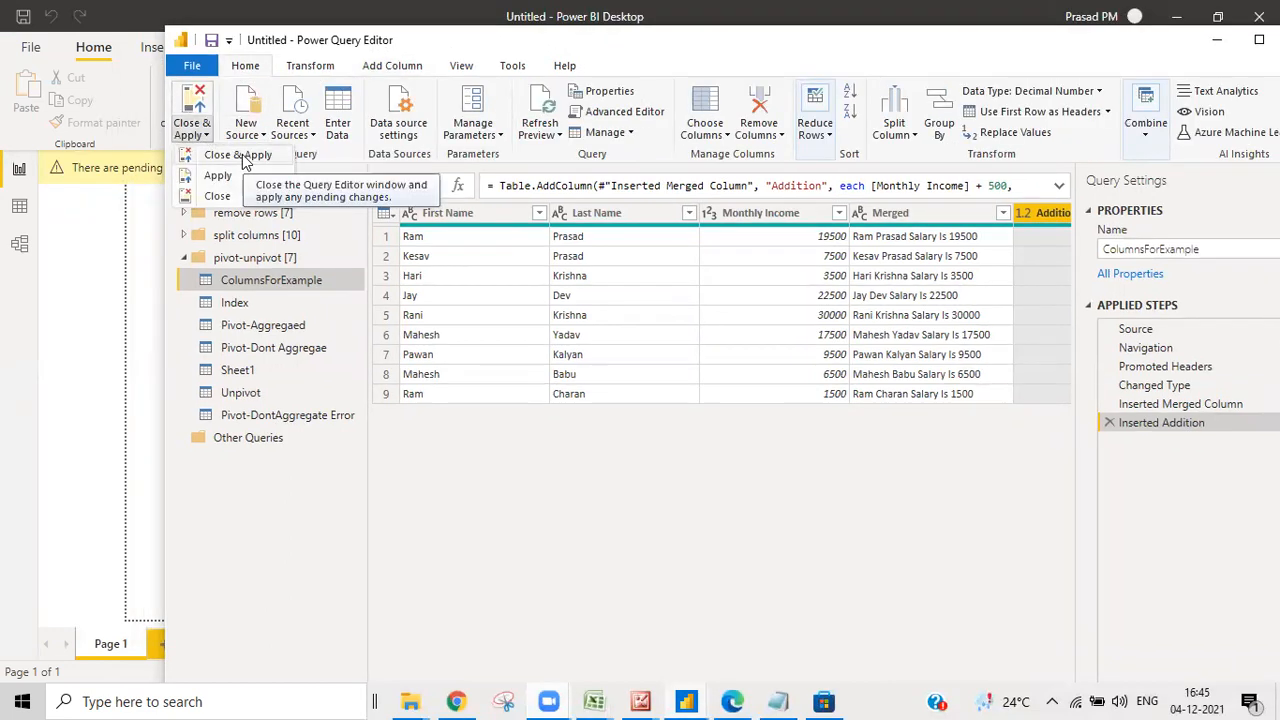
left_click(240, 155)
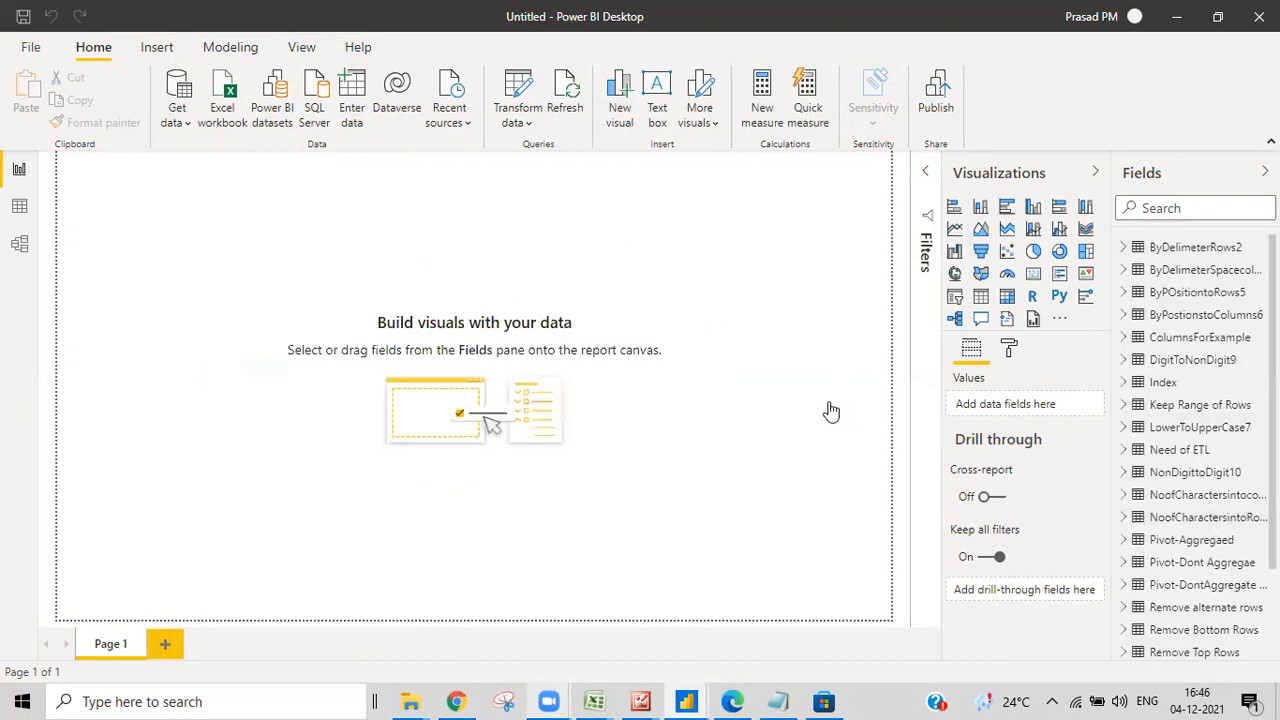
Place an empty table visual on the blank report page
scroll(1180, 440, "down", 2)
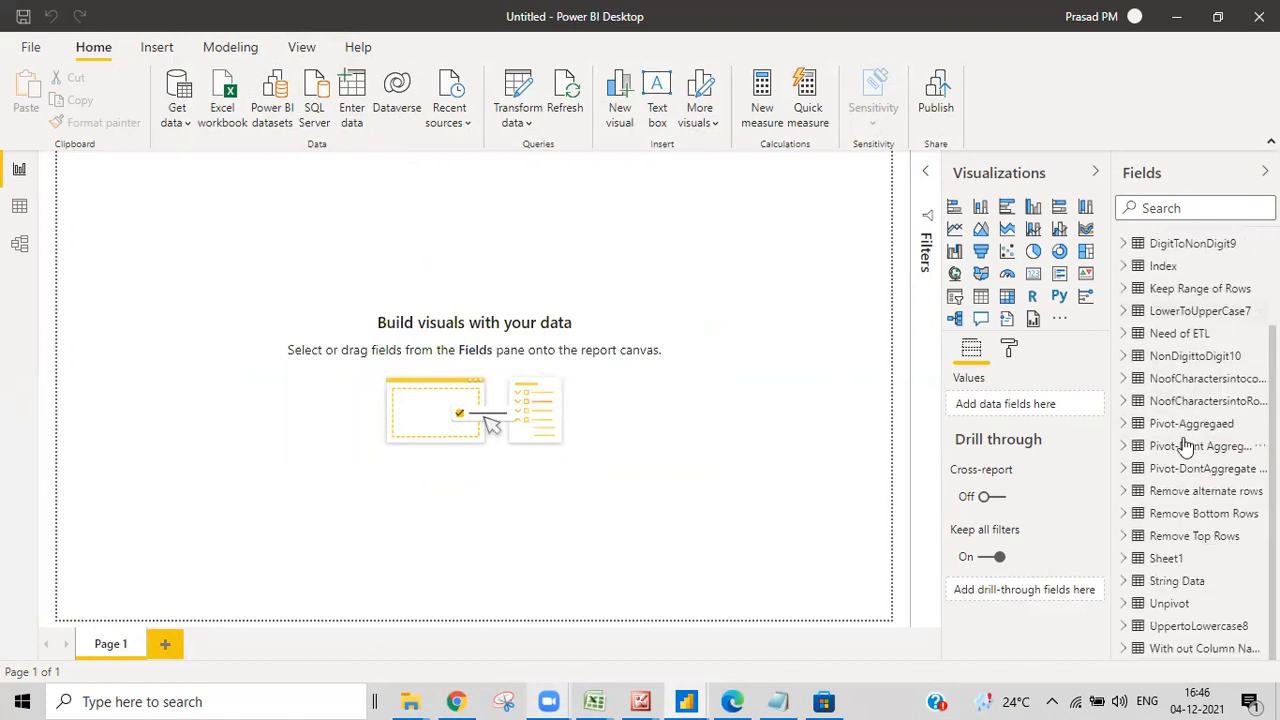
left_click(448, 279)
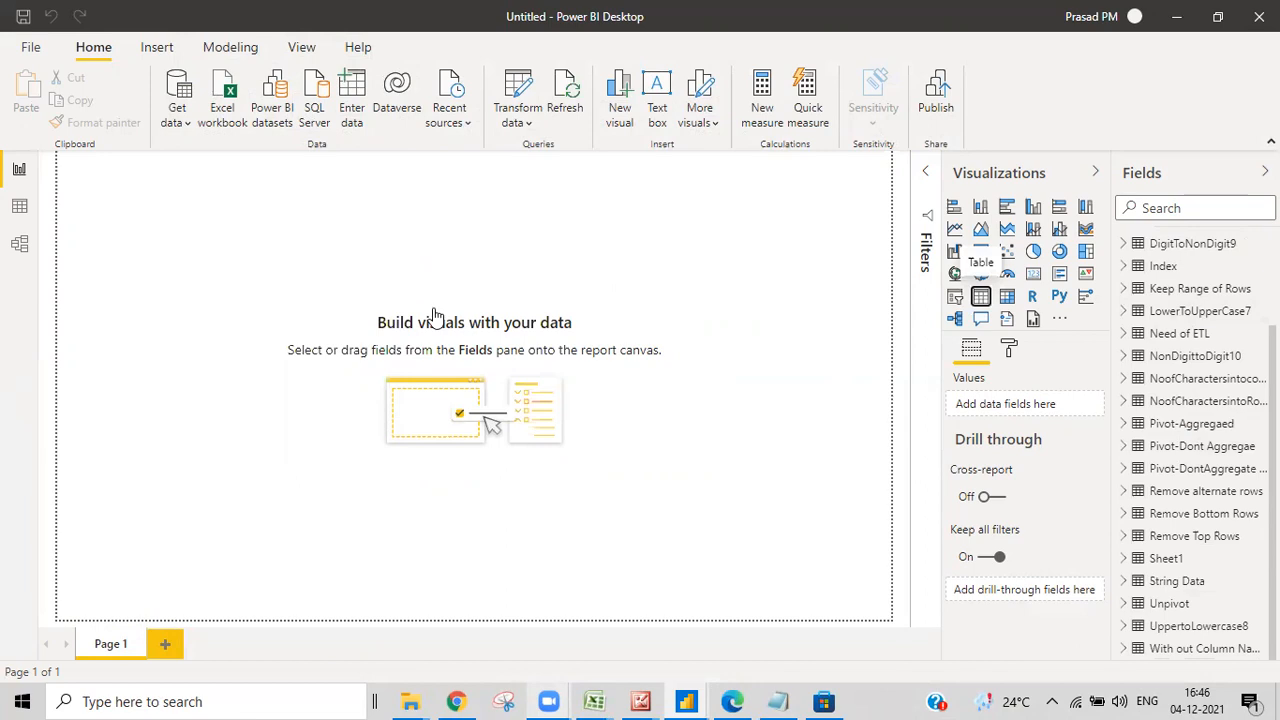
left_click_drag(190, 302, 444, 433)
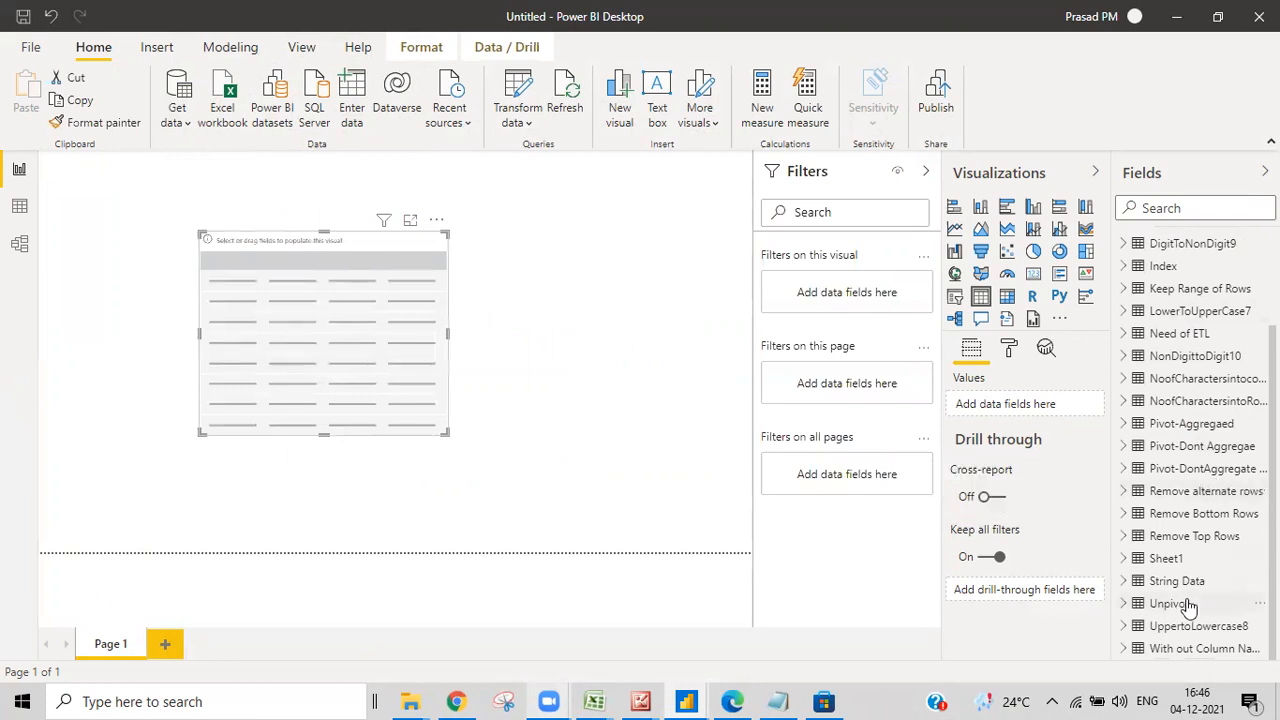
scroll(1188, 605, "up", 3)
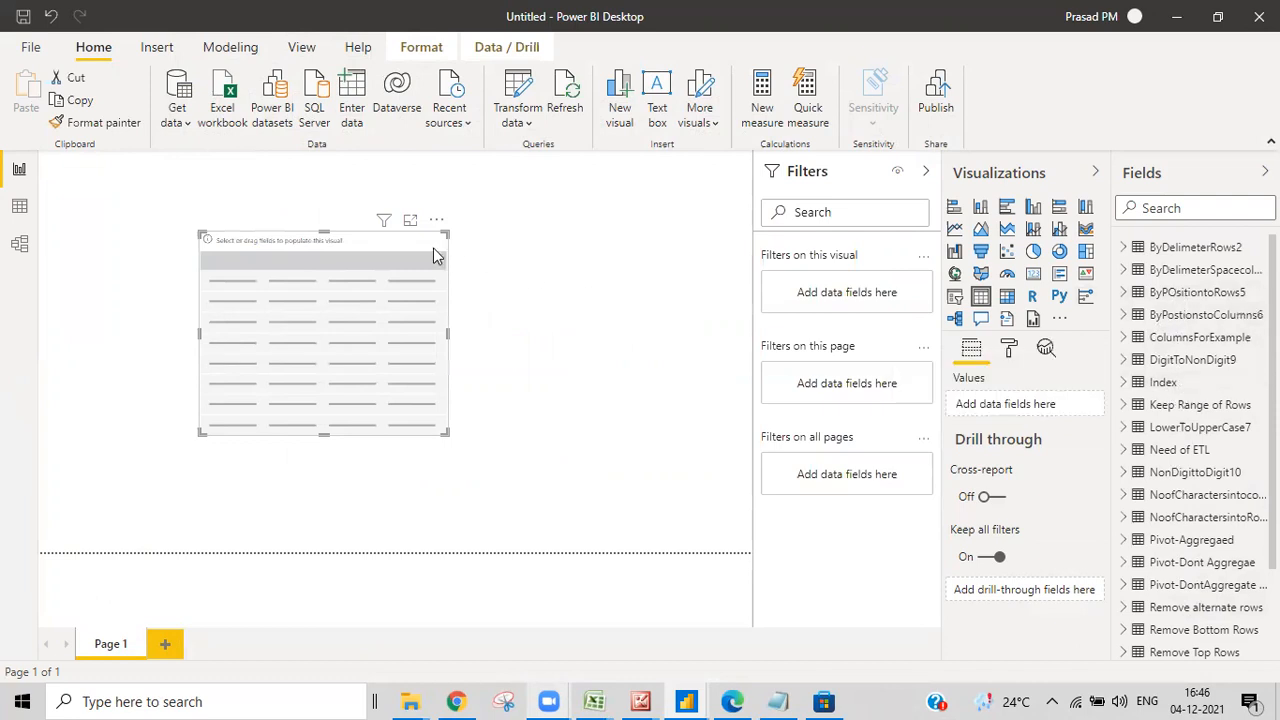
In the data view, examine the split-column tables ByPOsitiontoRows5, ByPostionstoColumns6, NoofCharactersintoRows4 and NoofCharactersintocolumns3
left_click(19, 208)
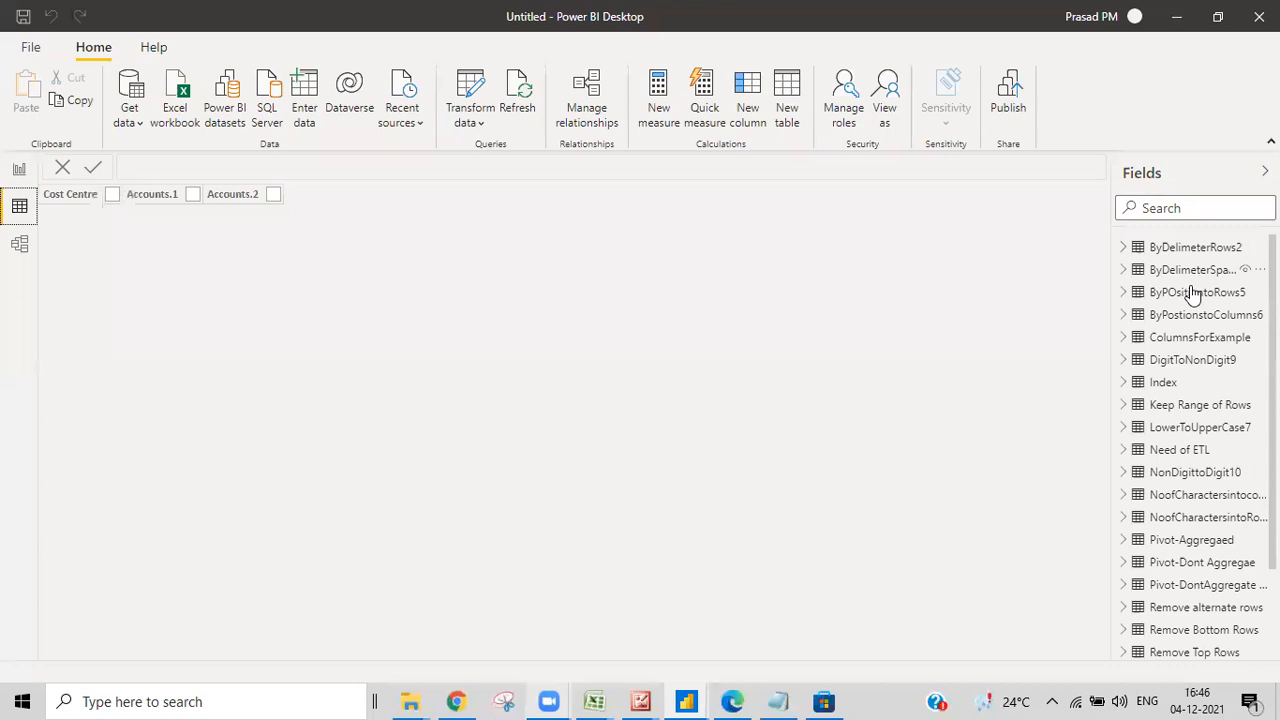
left_click(1192, 292)
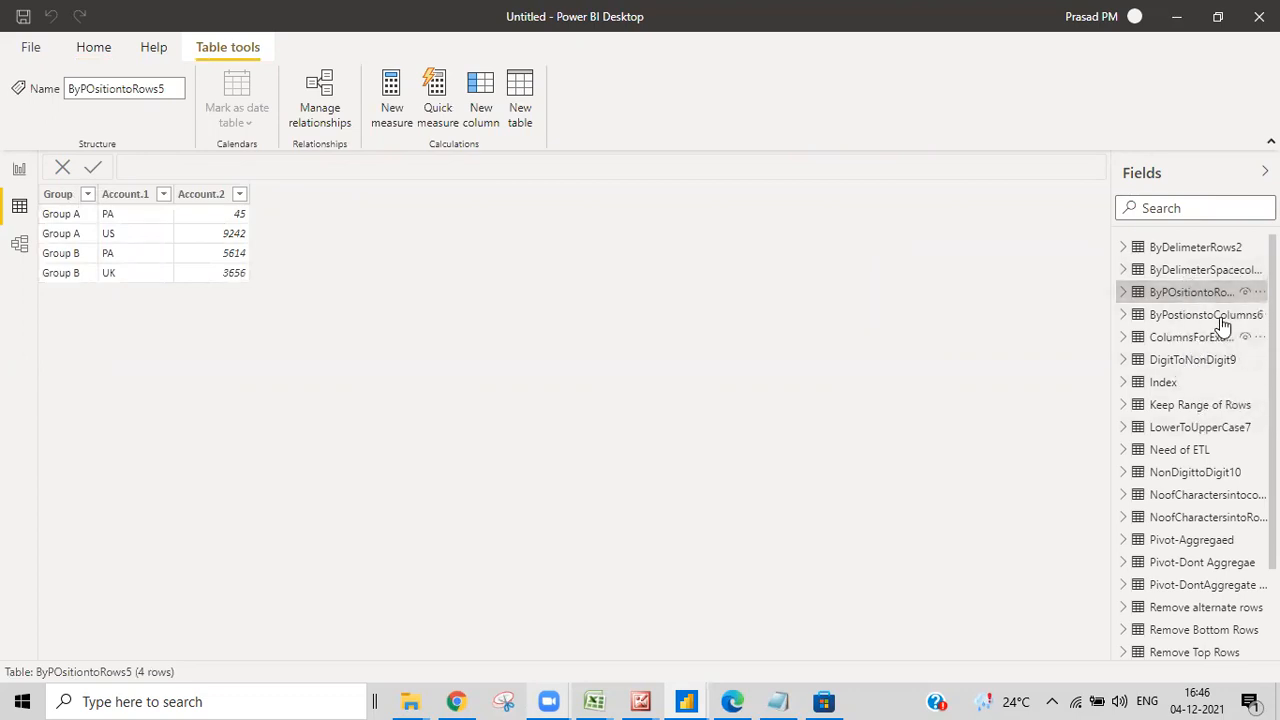
left_click(1190, 318)
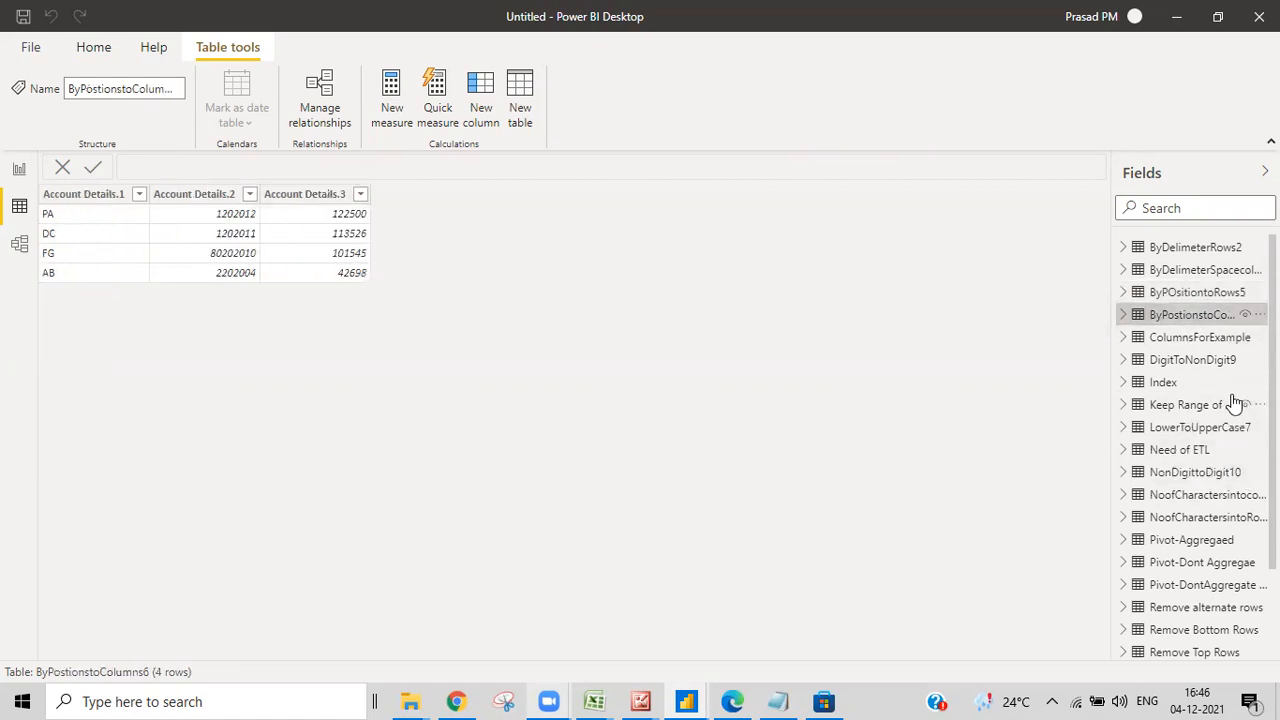
left_click(1188, 520)
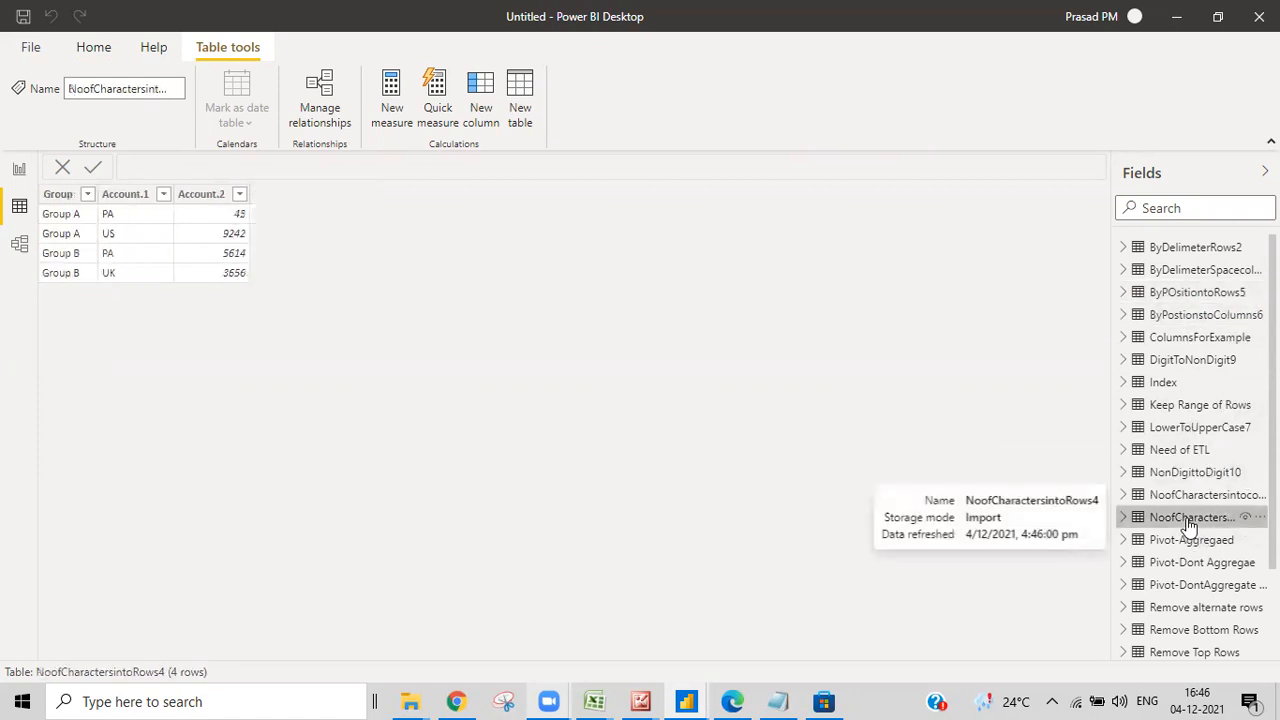
left_click(1182, 495)
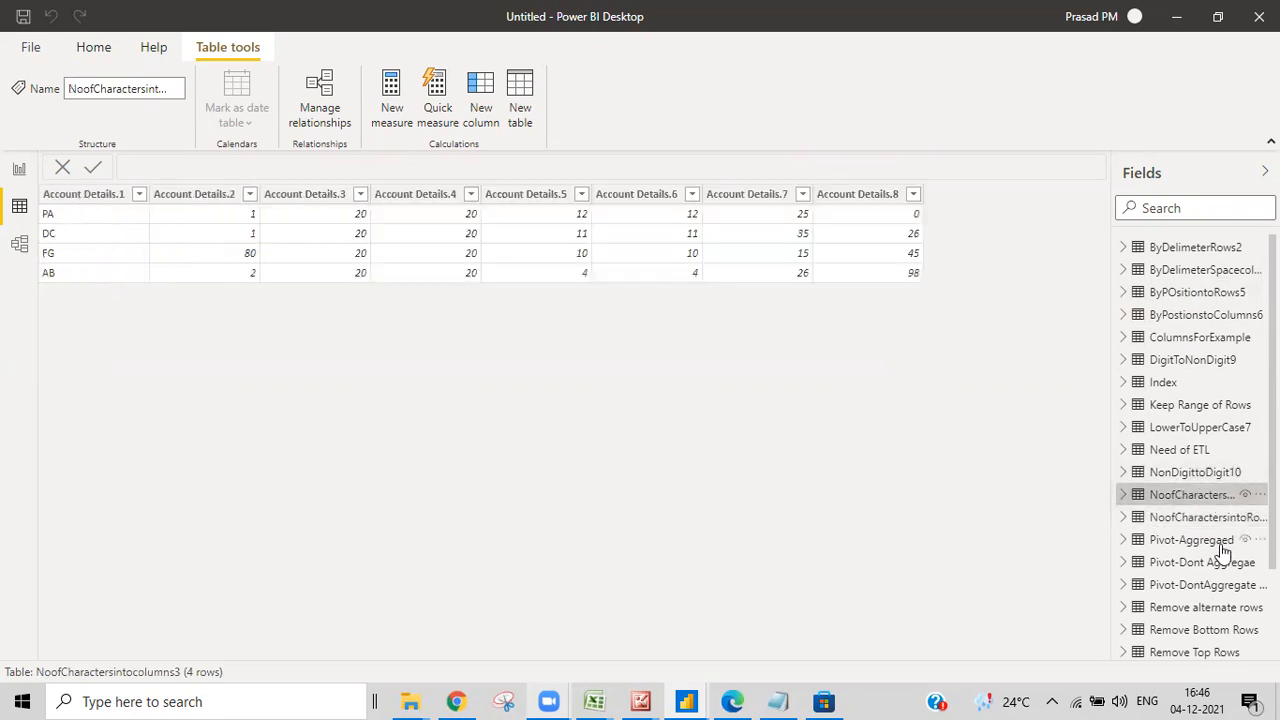
Examine the loaded data of Pivot-Aggregaed, Pivot-Dont Aggregae, Pivot-DontAggregate Error and Remove alternate rows
scroll(1210, 590, "down", 2)
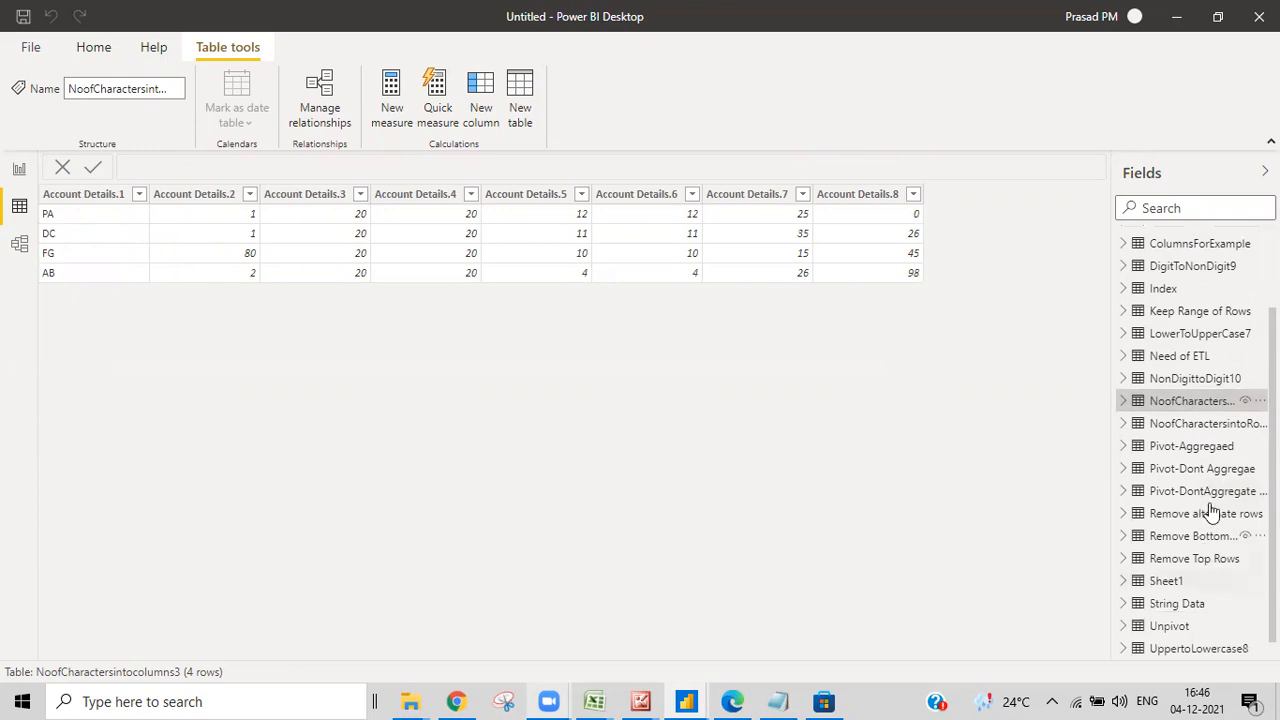
left_click(1178, 450)
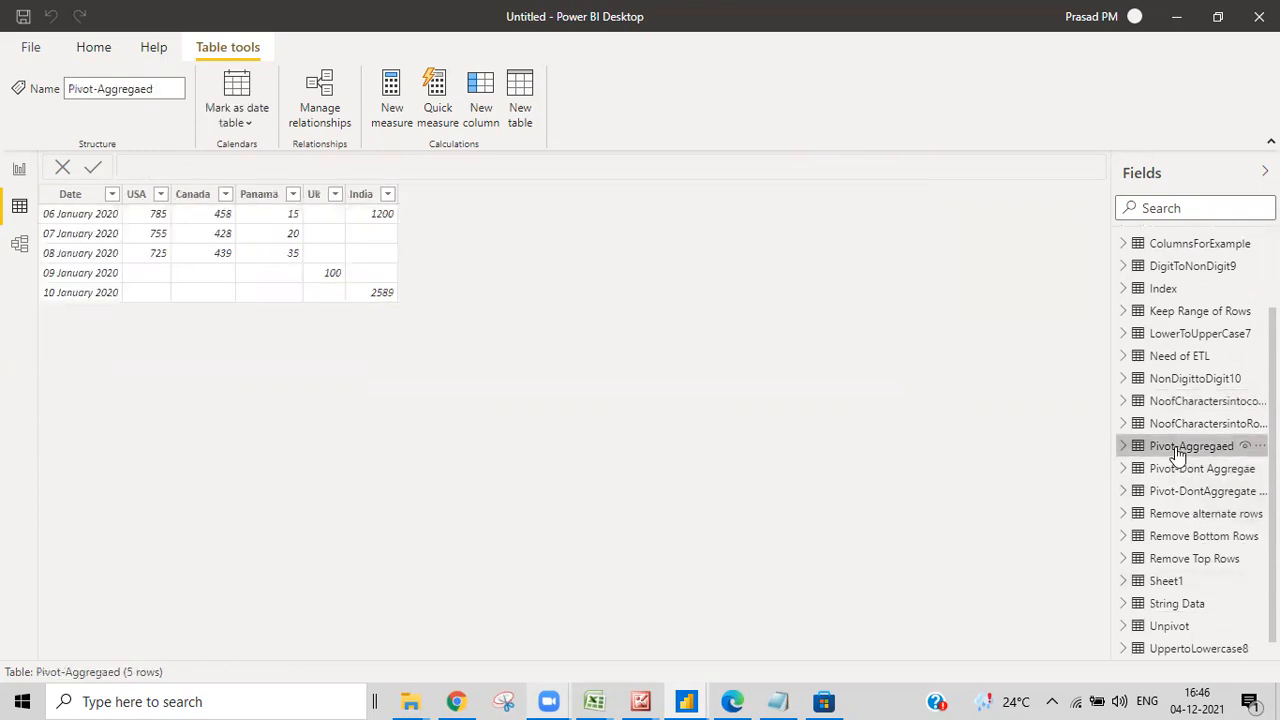
left_click(1178, 472)
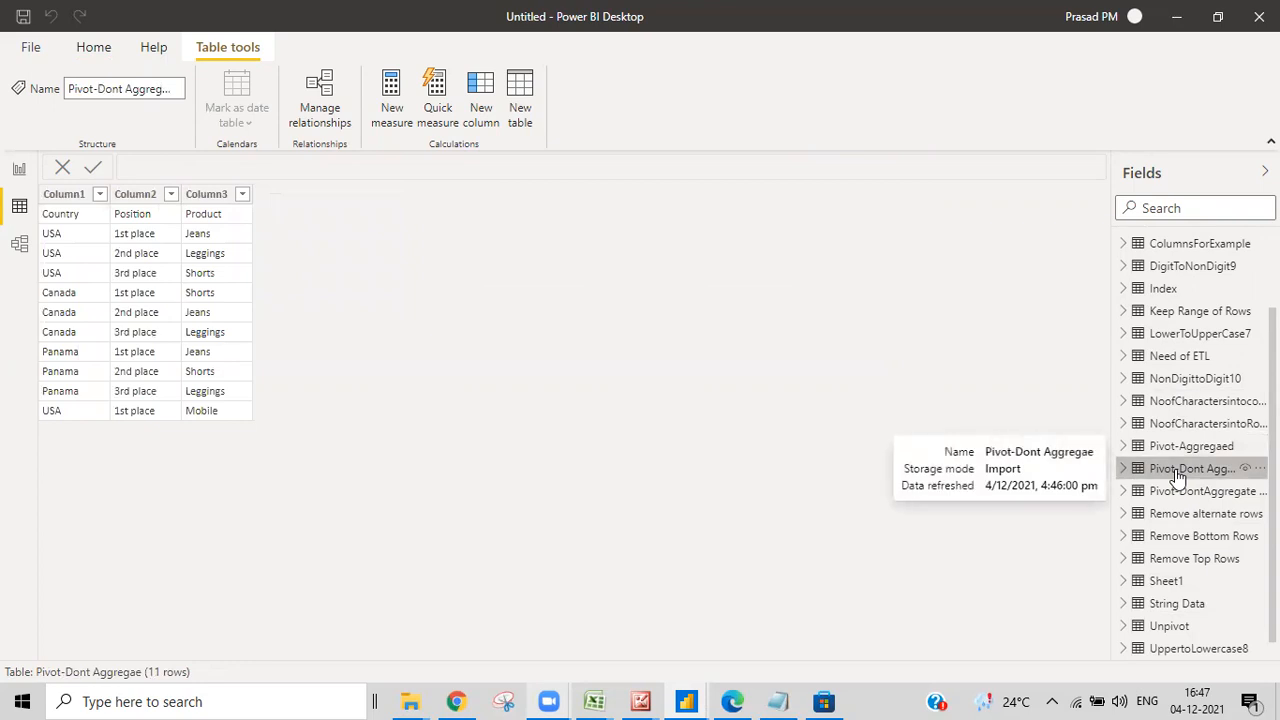
left_click(1183, 491)
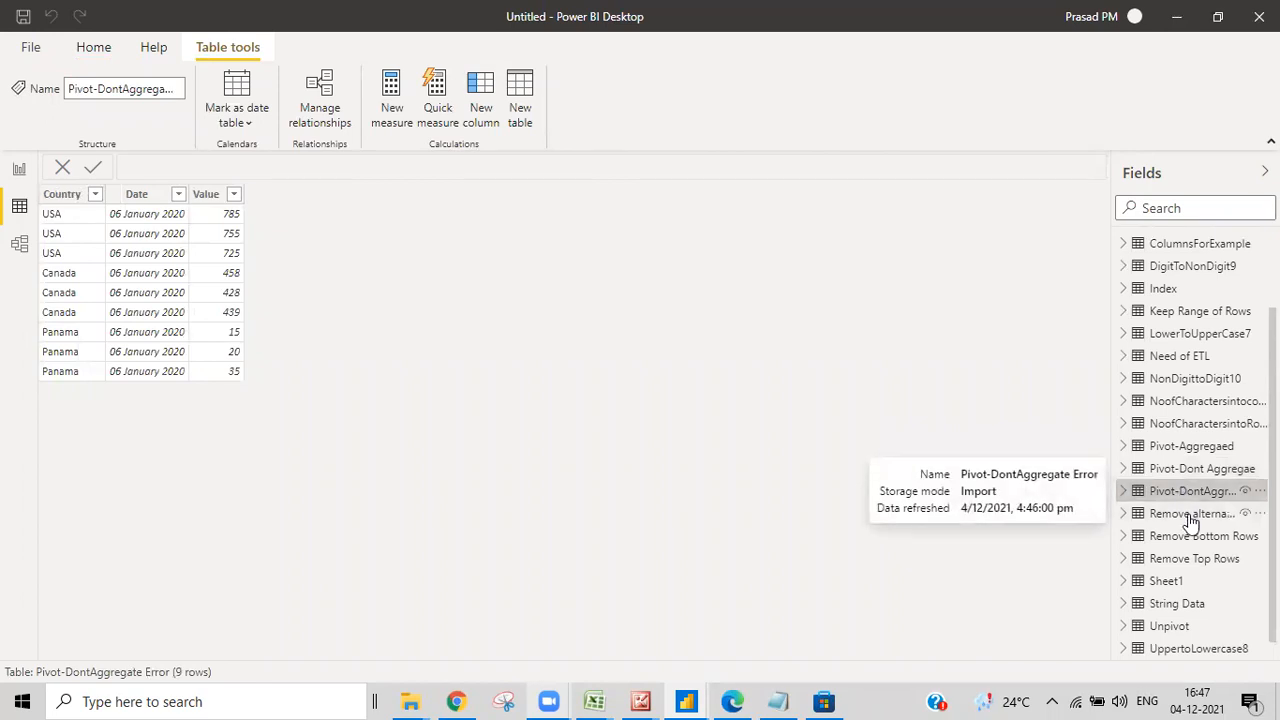
left_click(1186, 522)
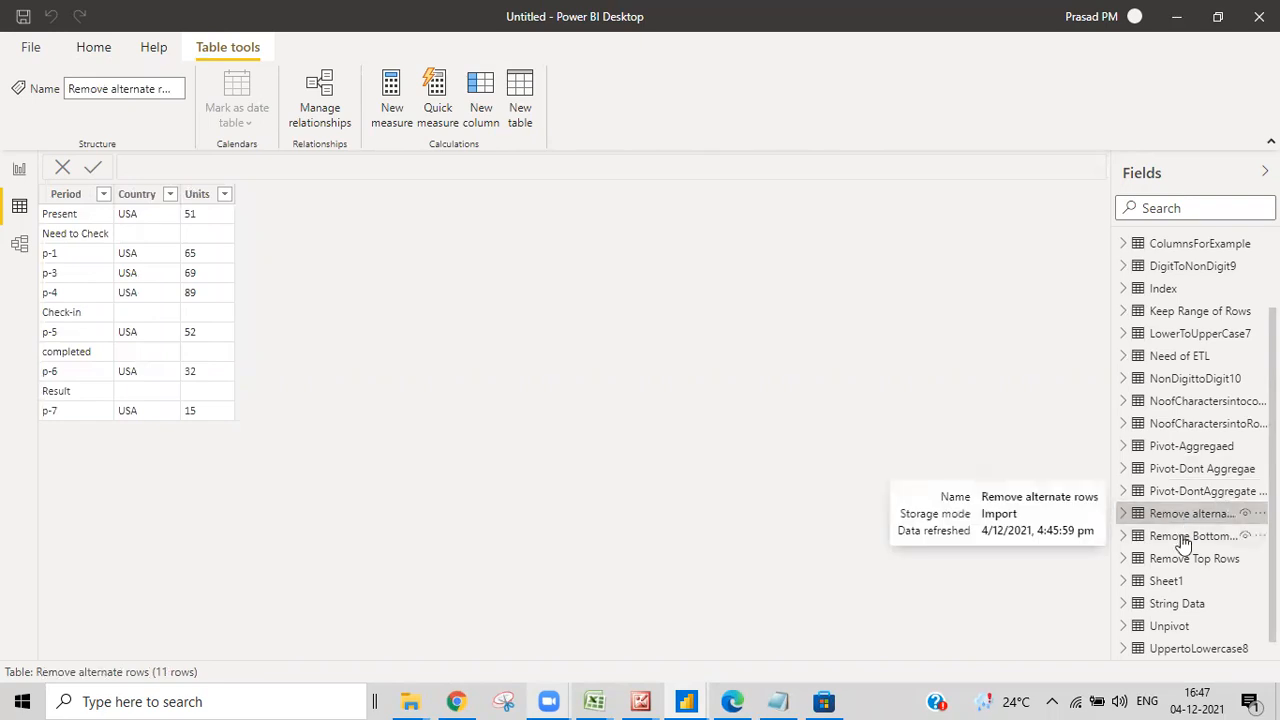
Examine the loaded data of the Keep Range of Rows, LowerToUpperCase7 and ColumnsForExample tables
left_click(1186, 314)
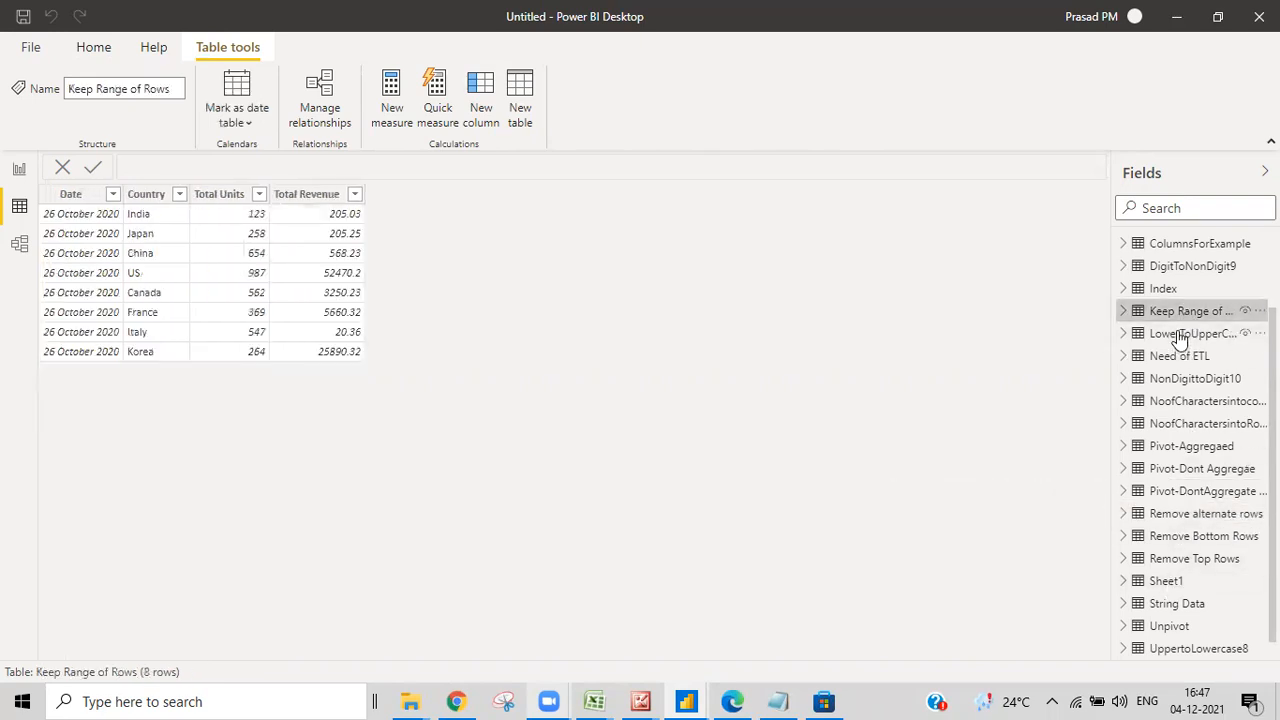
left_click(1181, 336)
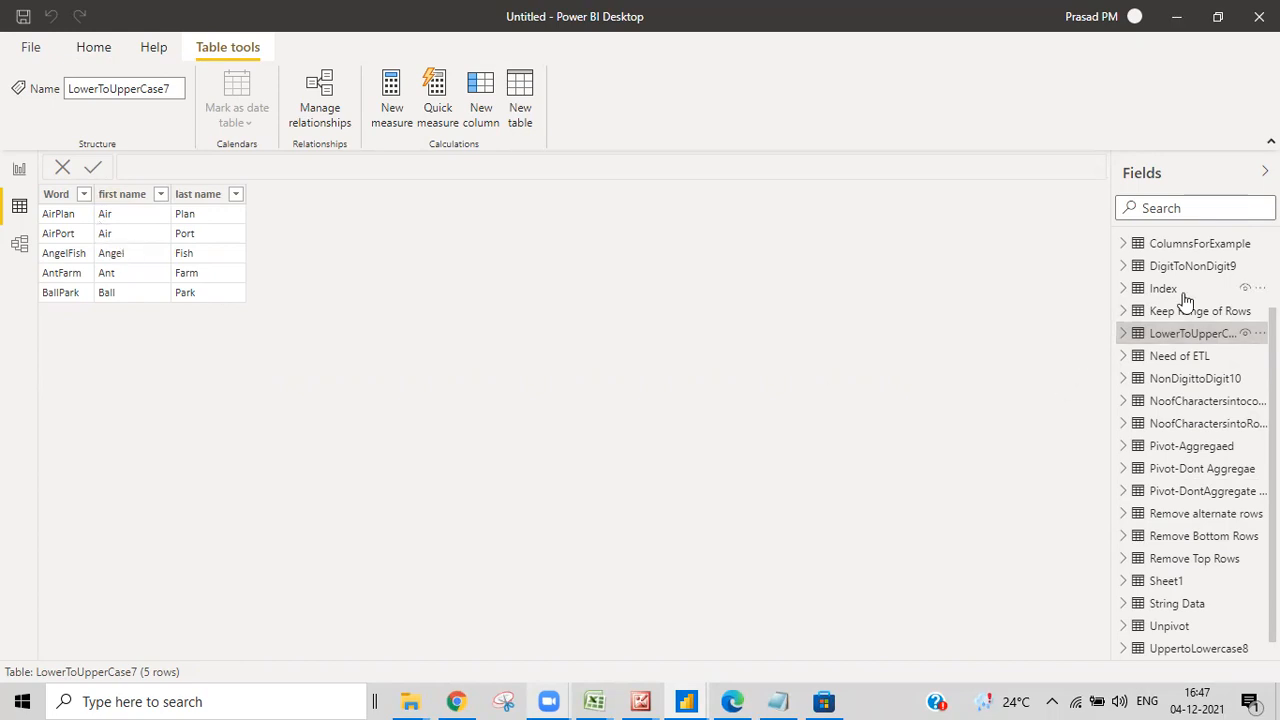
left_click(1173, 245)
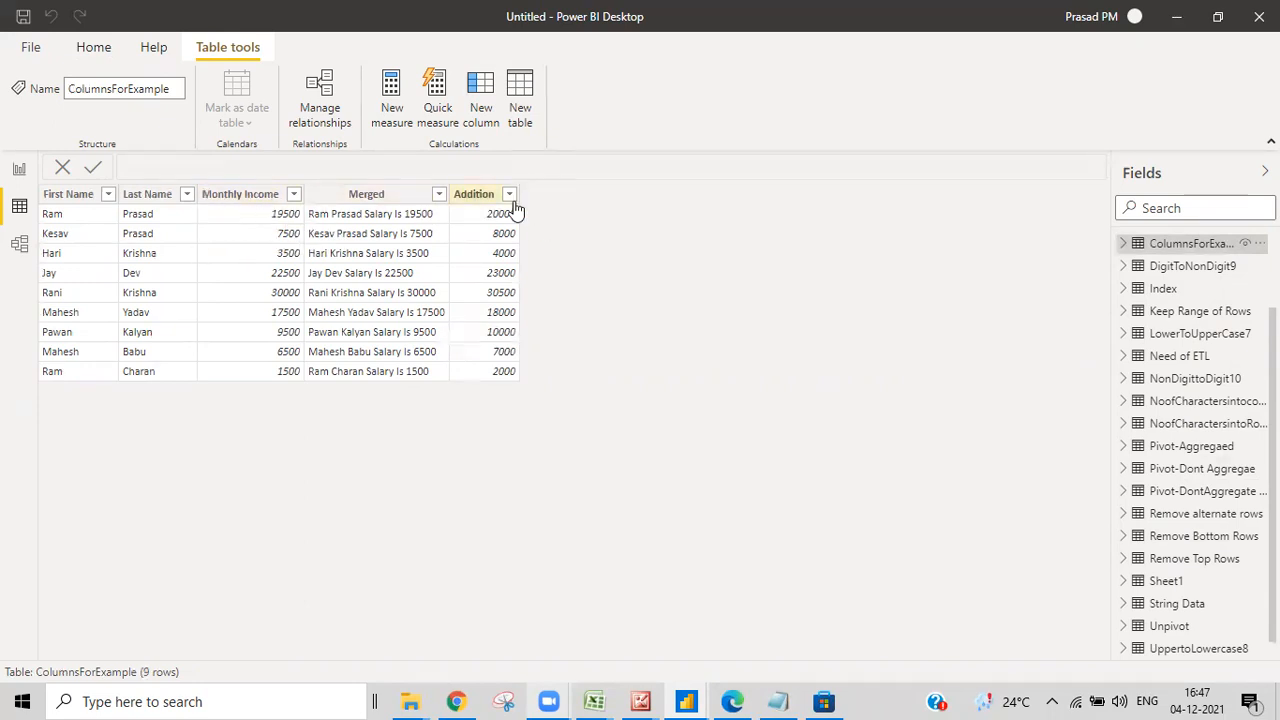
Move the empty table visual to the left edge of the report page
left_click(17, 173)
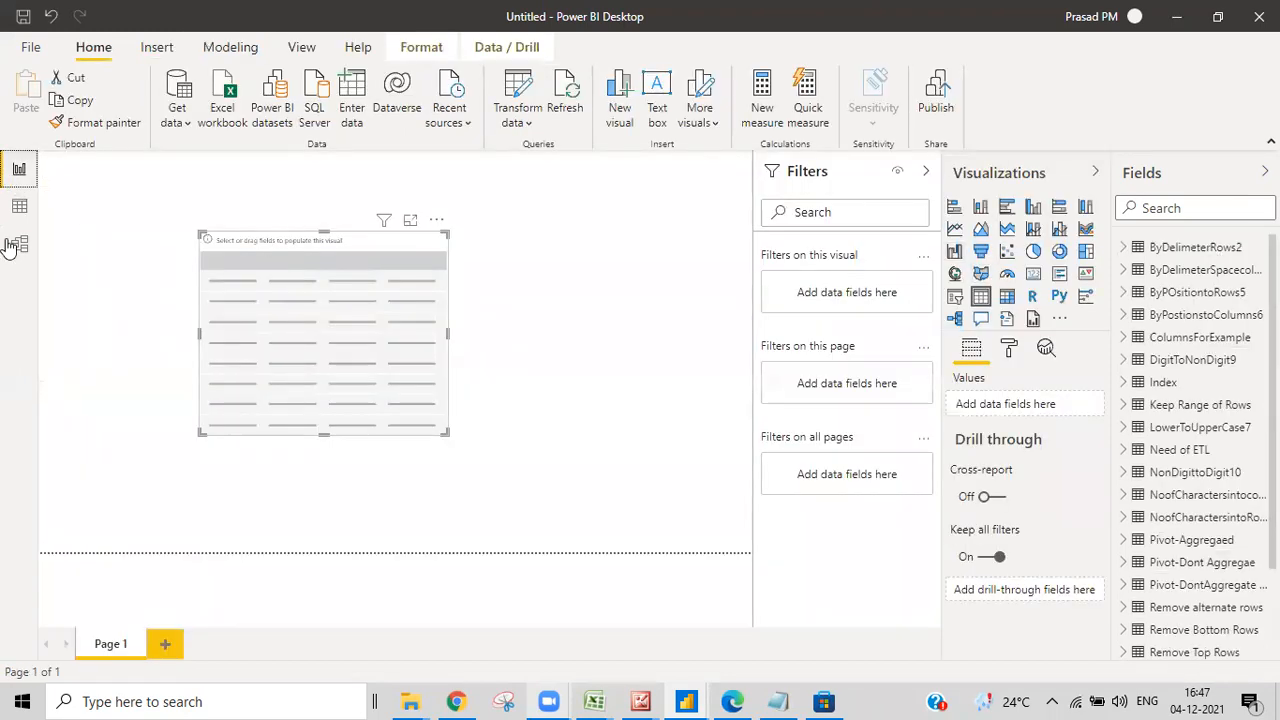
left_click(19, 206)
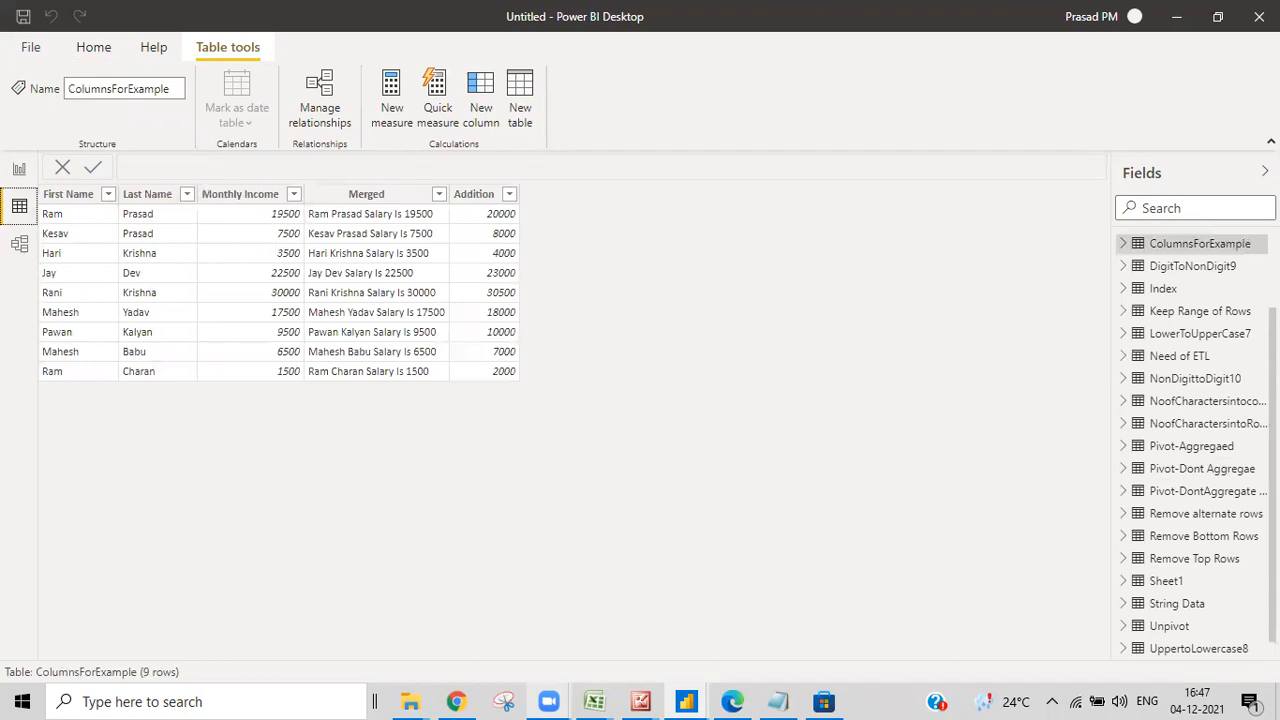
left_click(17, 170)
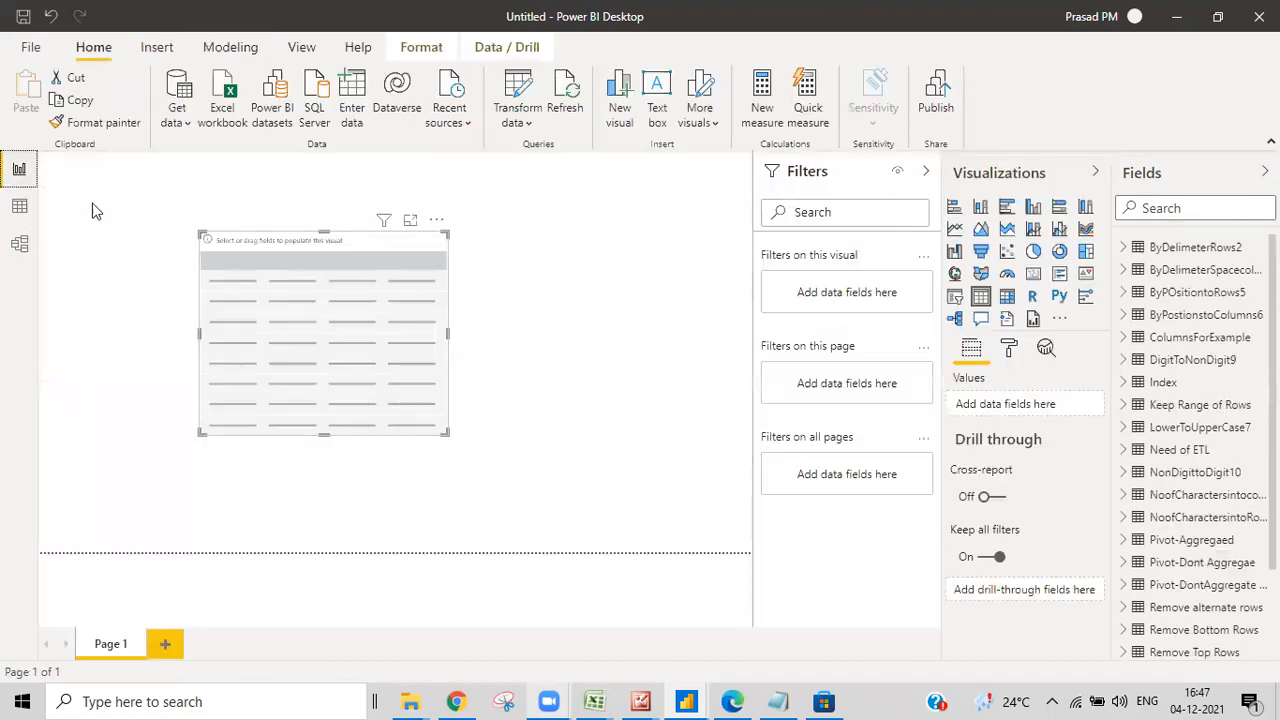
left_click_drag(340, 351, 169, 346)
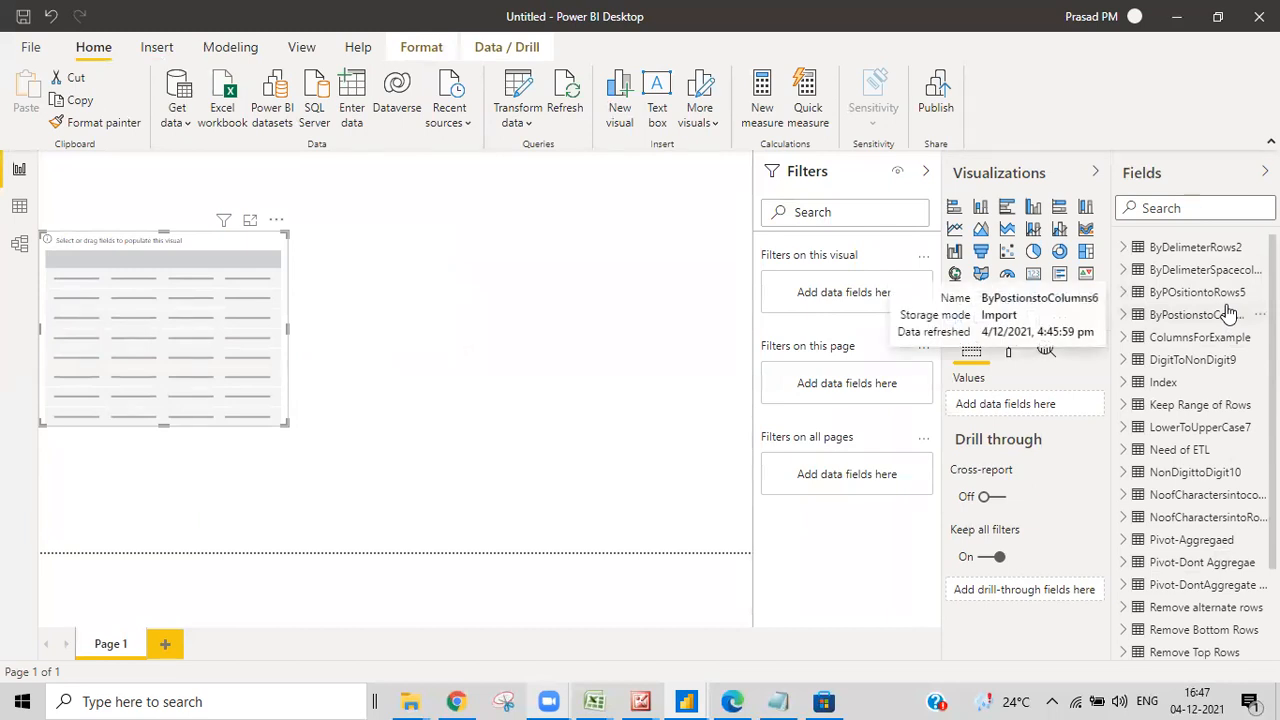
Look through the loaded tables from Index to NonDigittoDigit10 and view the data of Pivot-Aggregaed
left_click(1172, 386)
left_click(1179, 407)
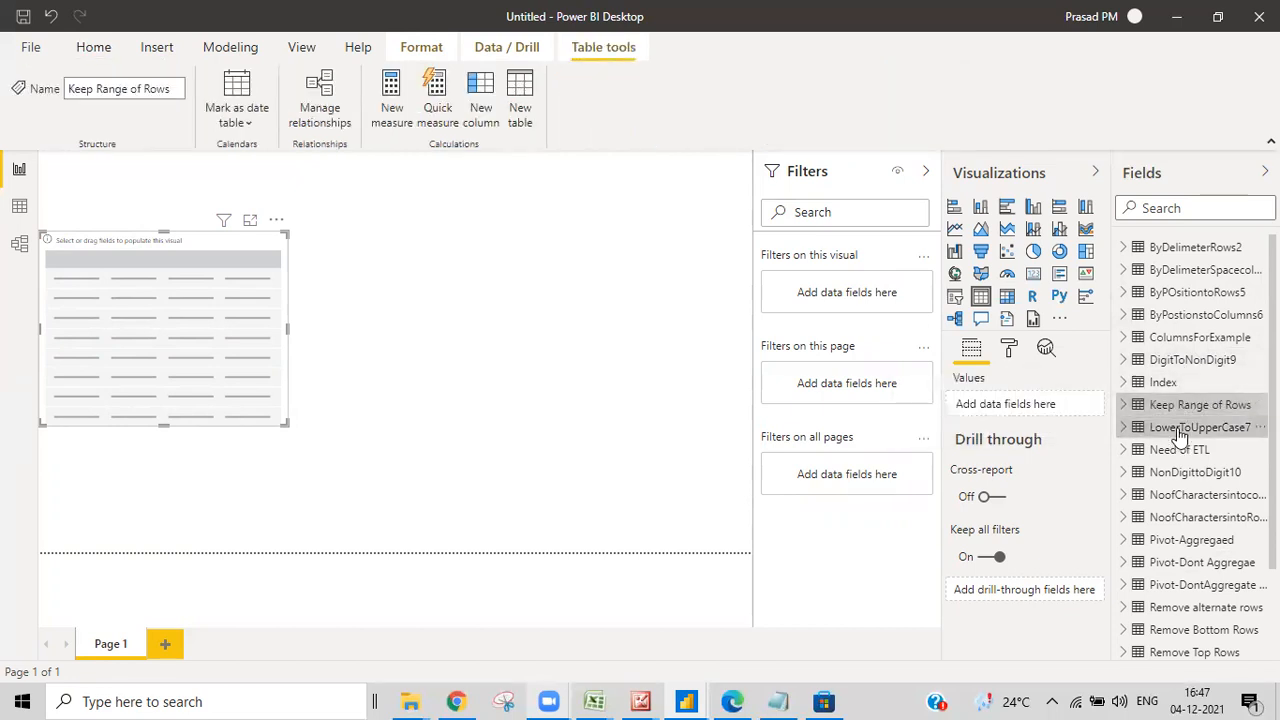
left_click(1180, 430)
left_click(1176, 450)
left_click(1172, 474)
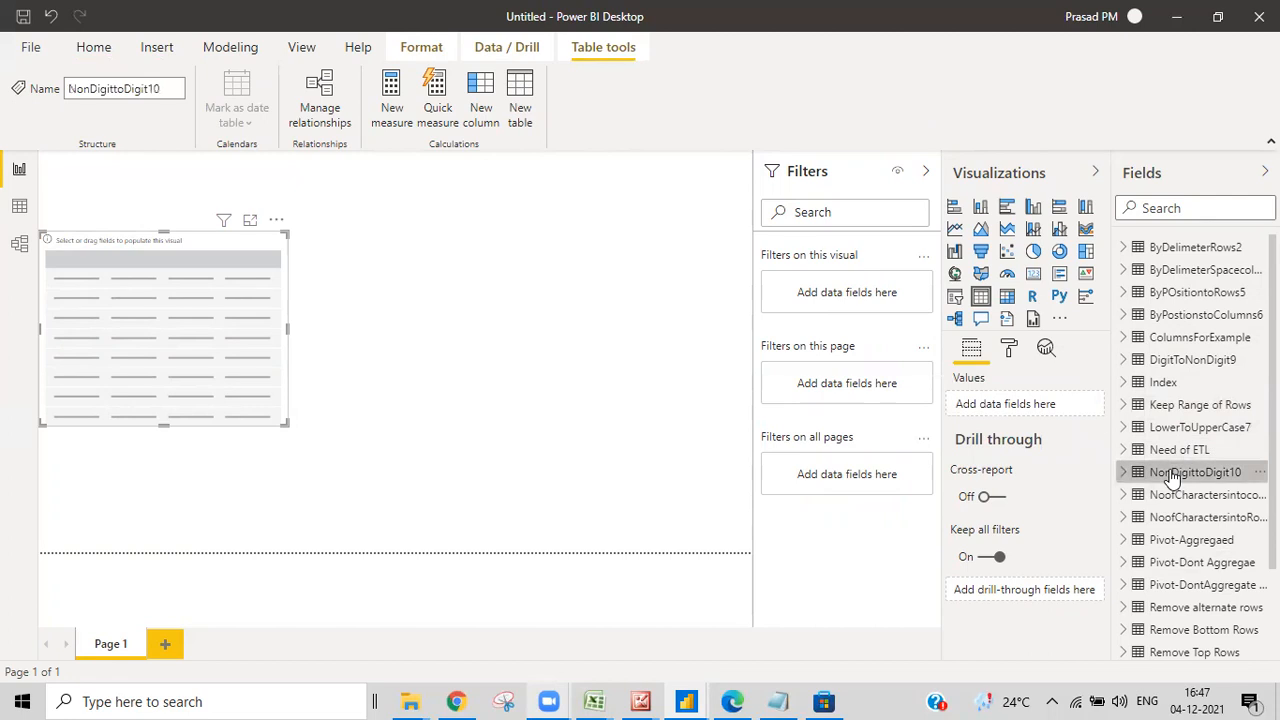
left_click(19, 206)
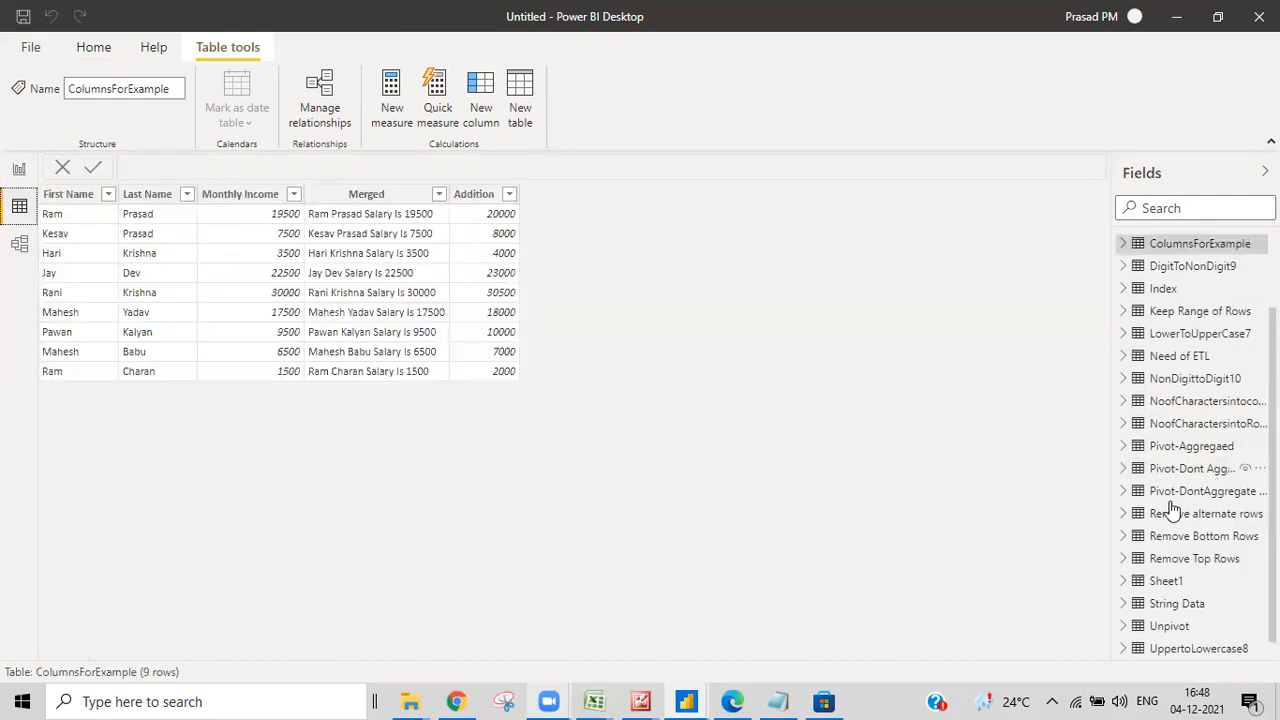
left_click(1183, 452)
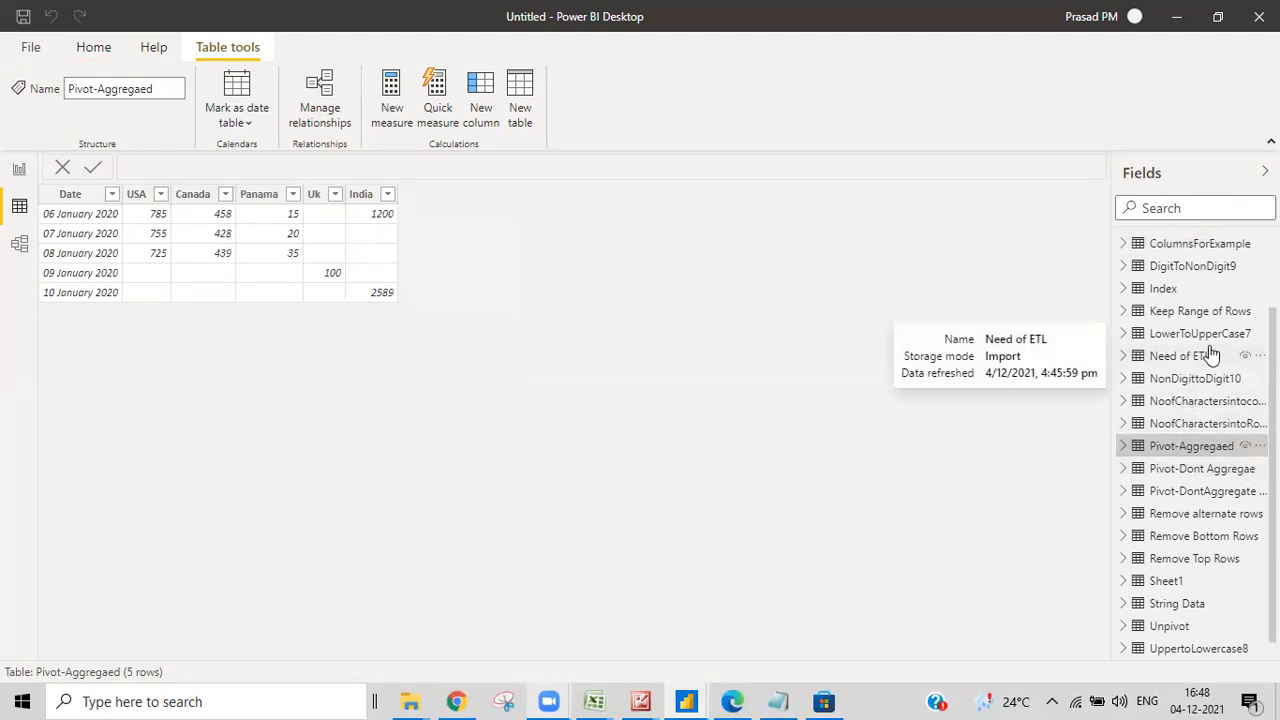
scroll(1230, 560, "down", 1)
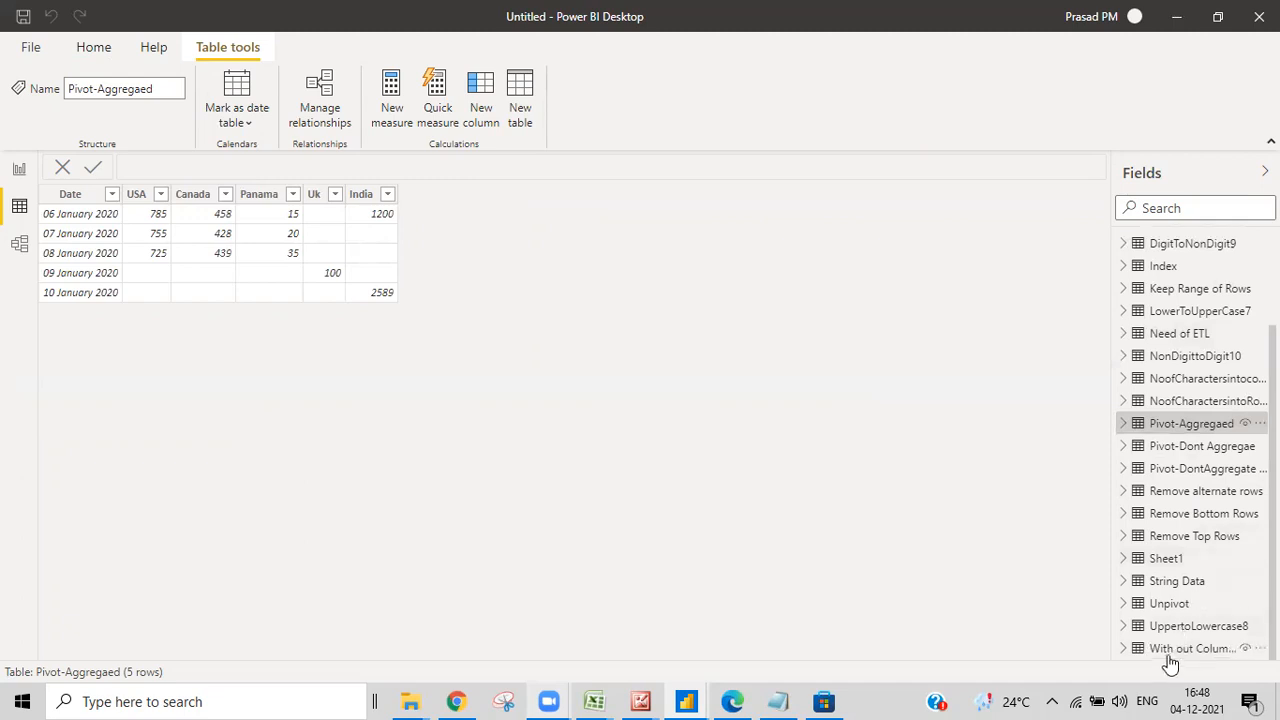
scroll(1165, 525, "up", 3)
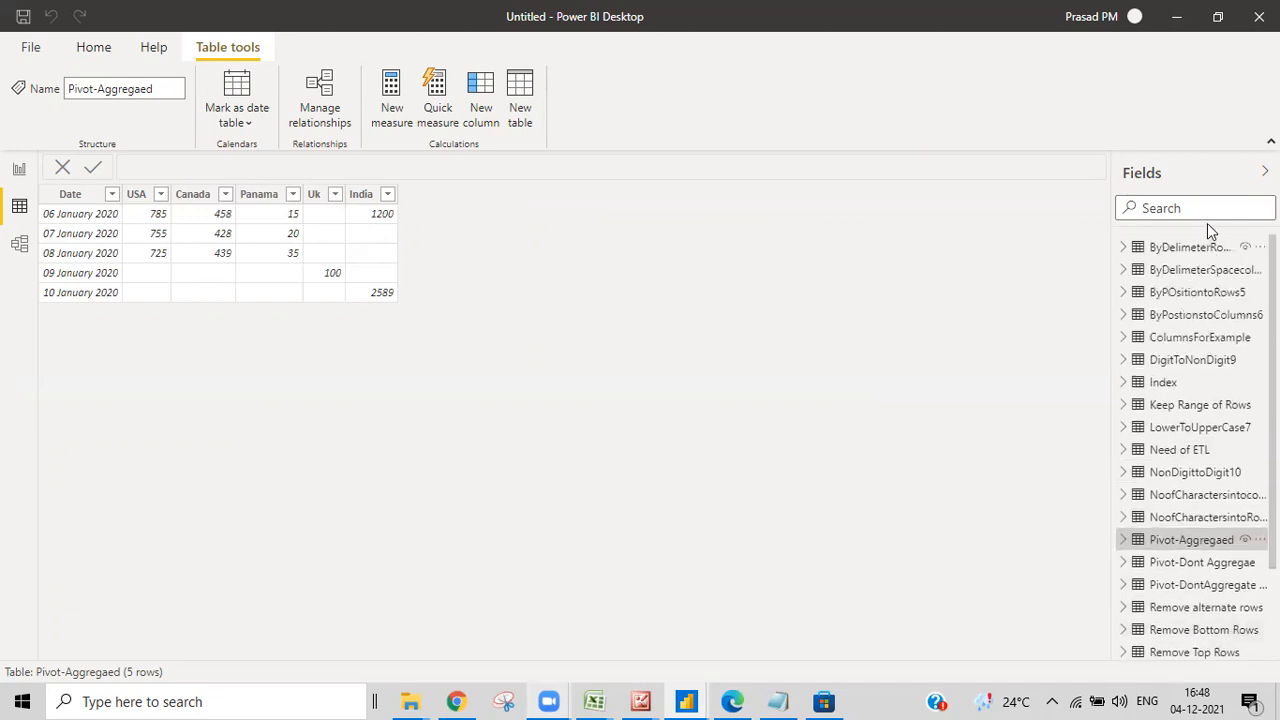
Examine the loaded data of ByDelimeterRows2, ByDelimeterSpacecolumns1, ByPOsitiontoRows5 and ByPostionstoColumns6
left_click(1185, 250)
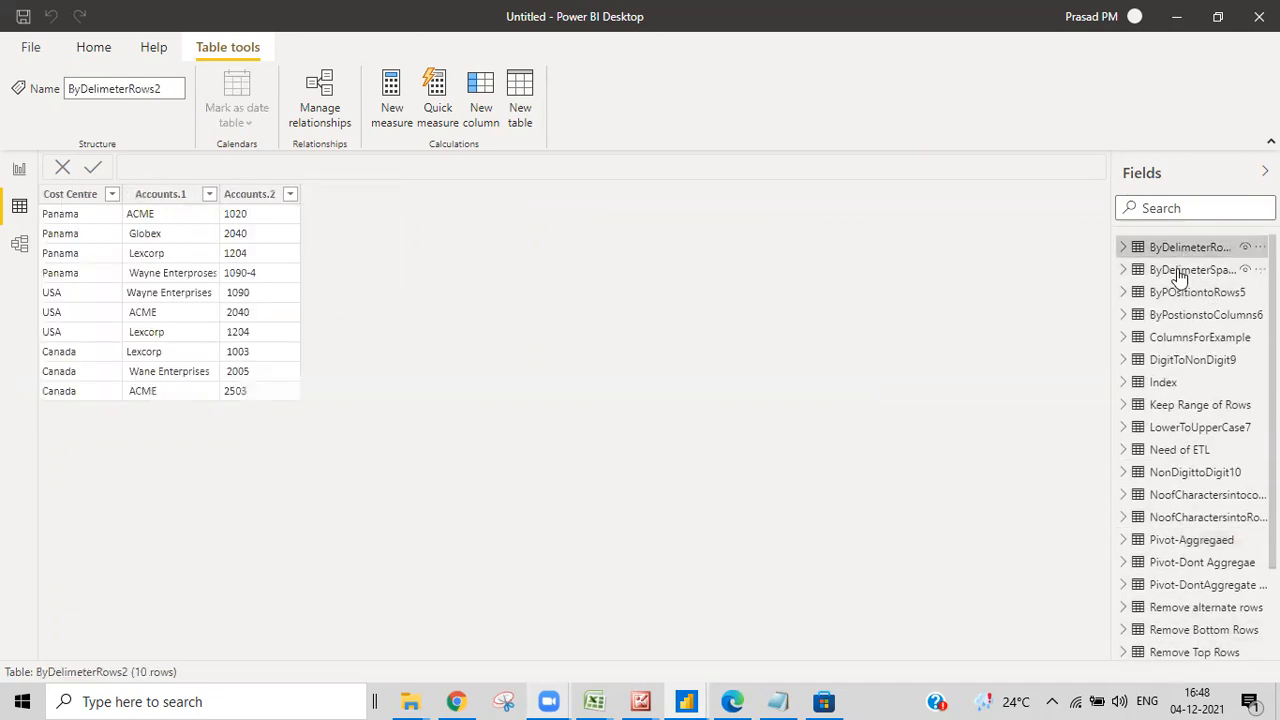
left_click(1180, 272)
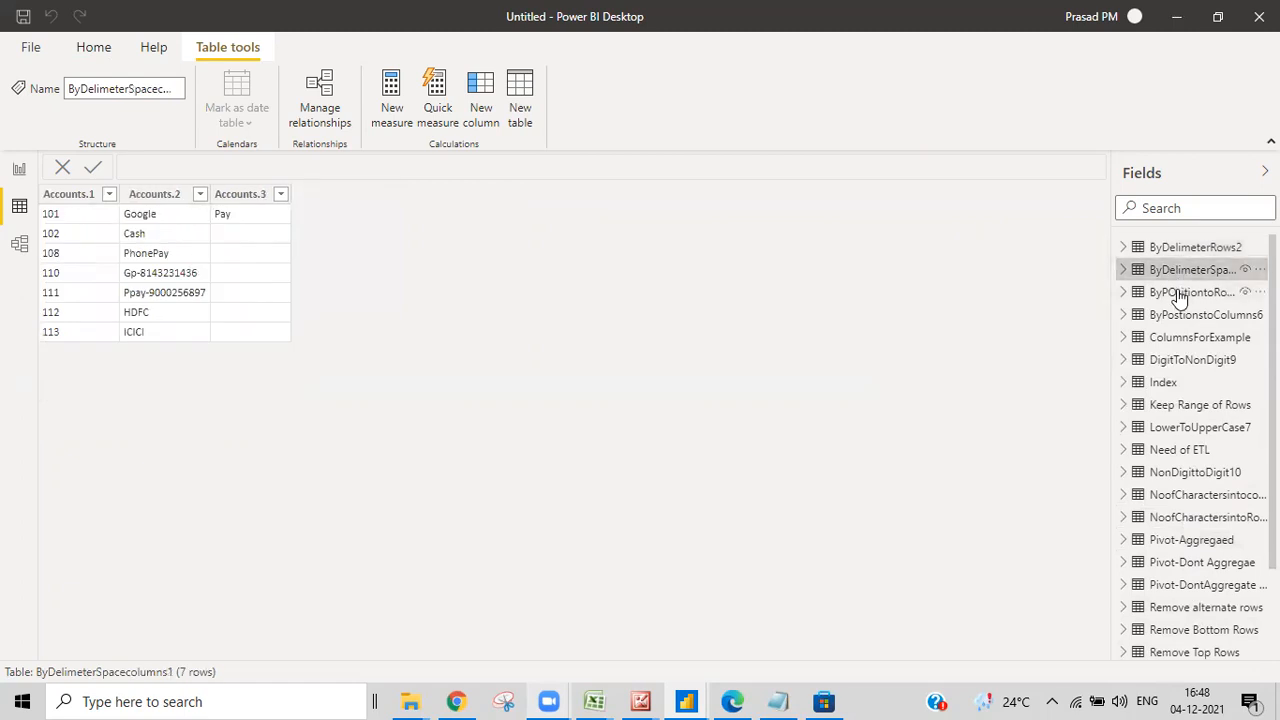
left_click(1180, 294)
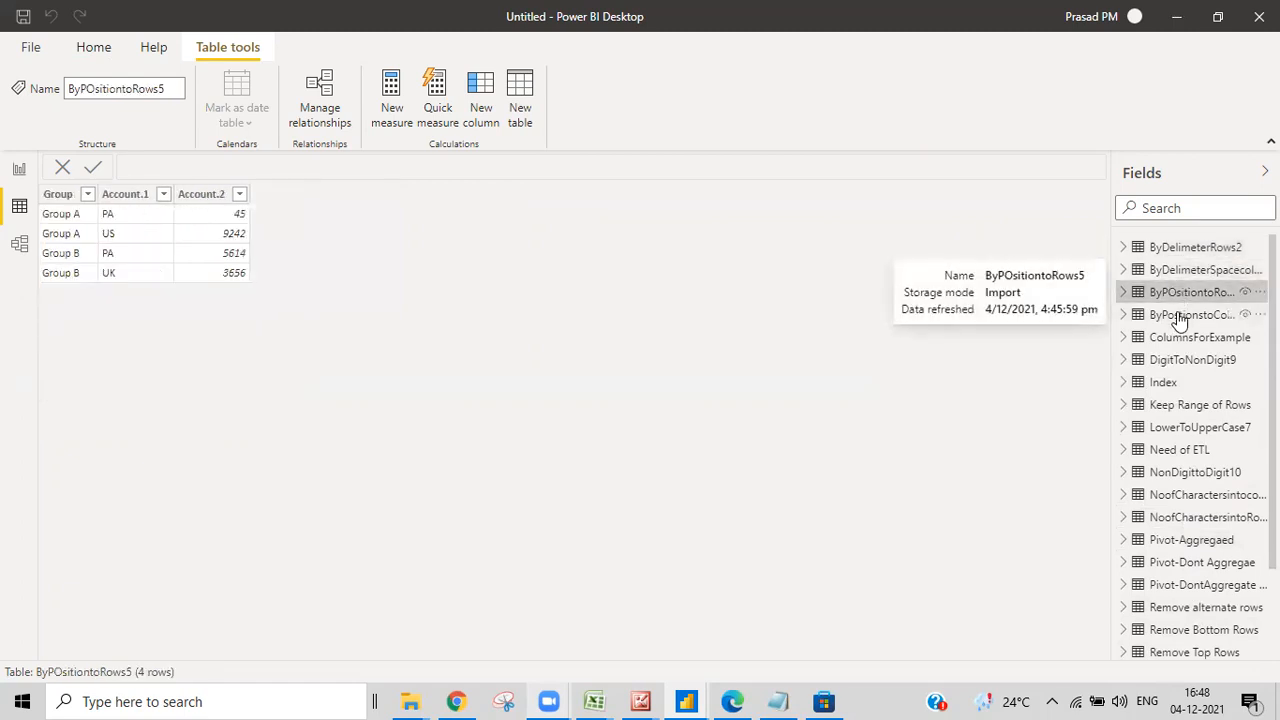
left_click(1180, 316)
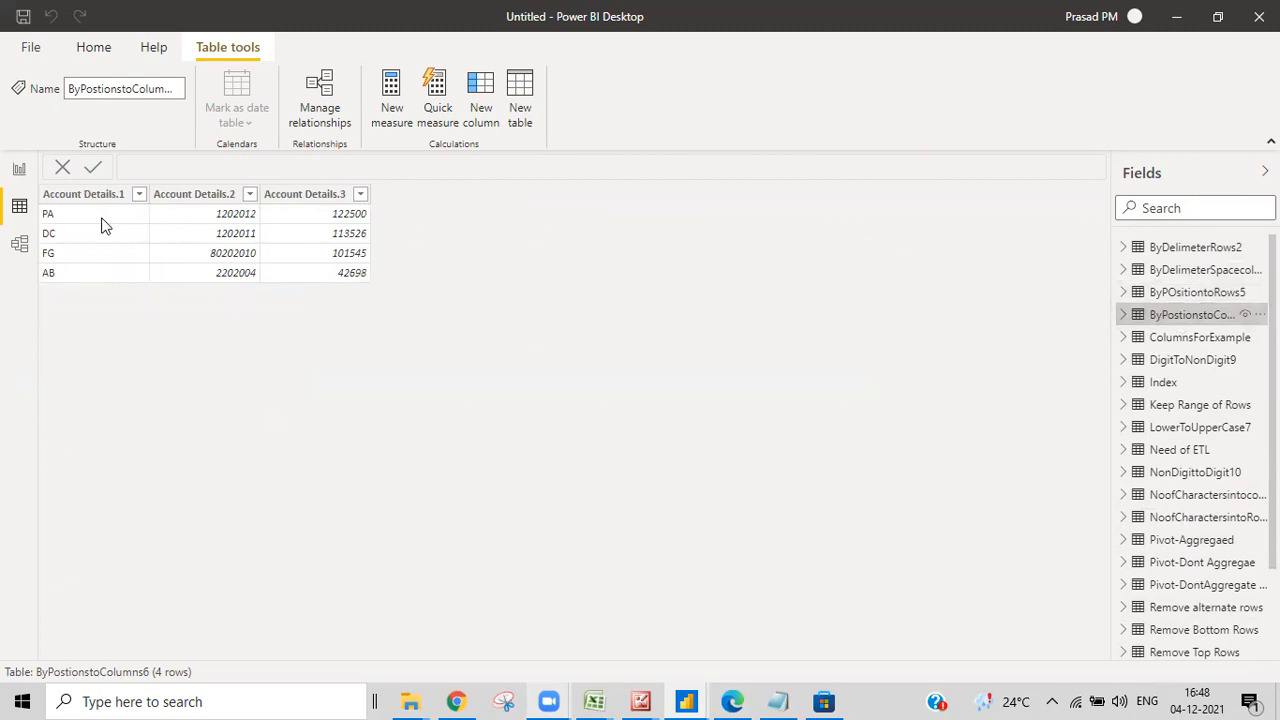
left_click(16, 171)
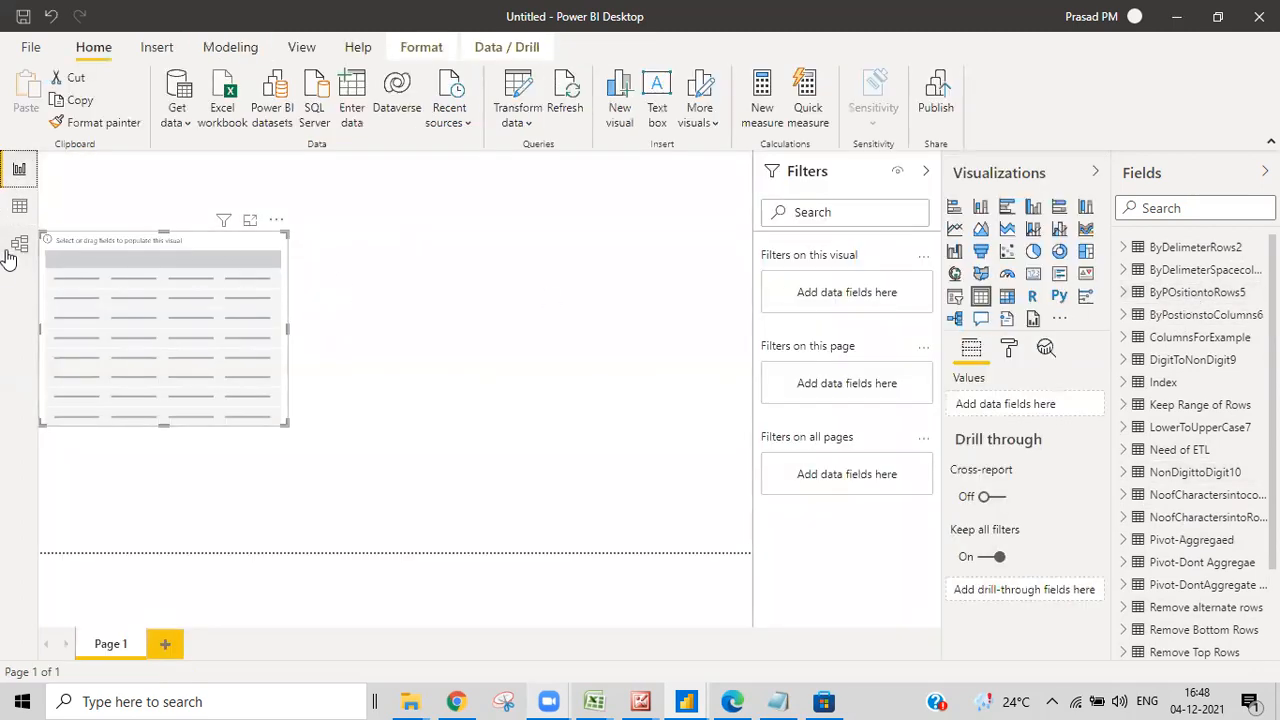
left_click(19, 207)
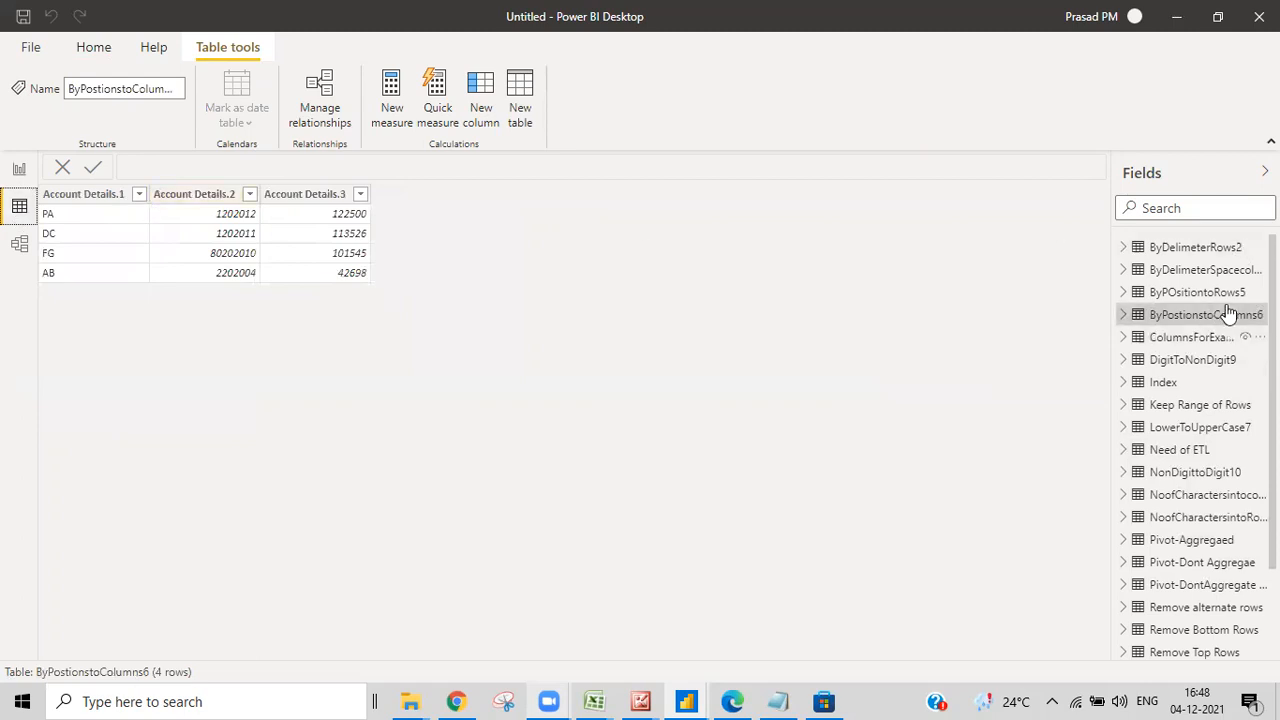
Fill the report page's table visual with Account Details.1, Account Details.2 and Account Details.3 from ByPostionstoColumns6
left_click(16, 171)
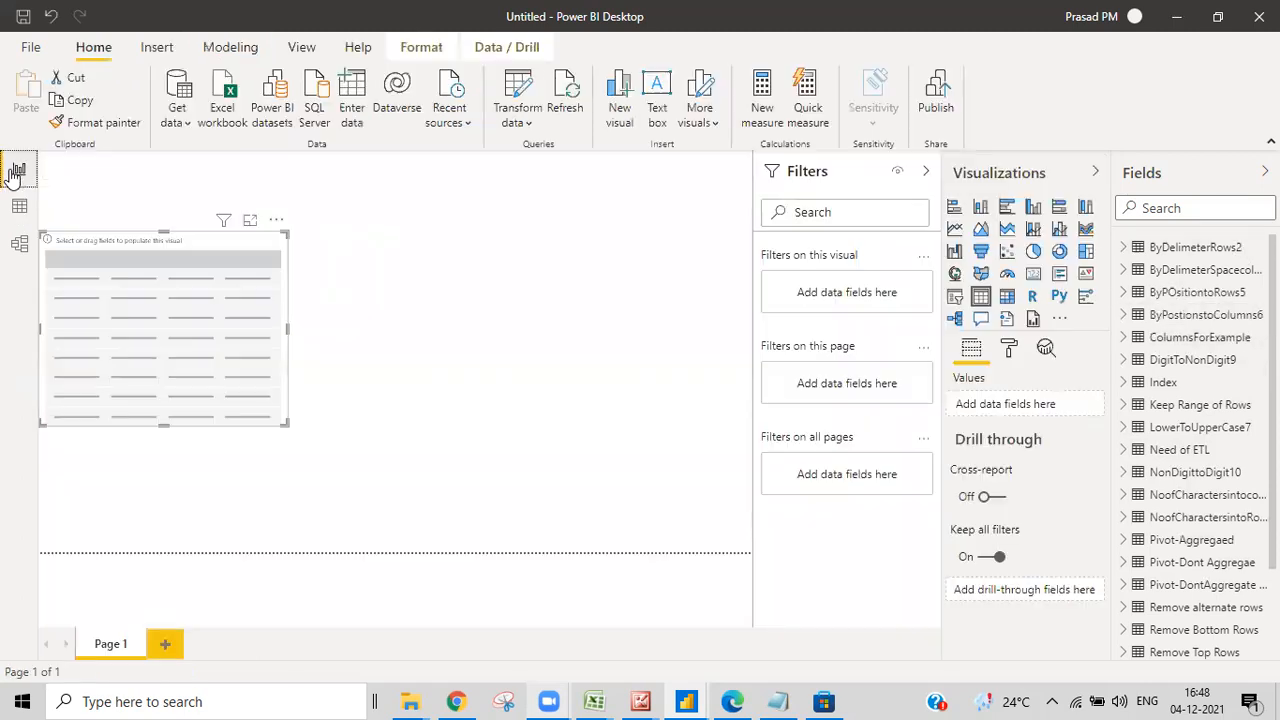
left_click(1167, 319)
left_click(1122, 314)
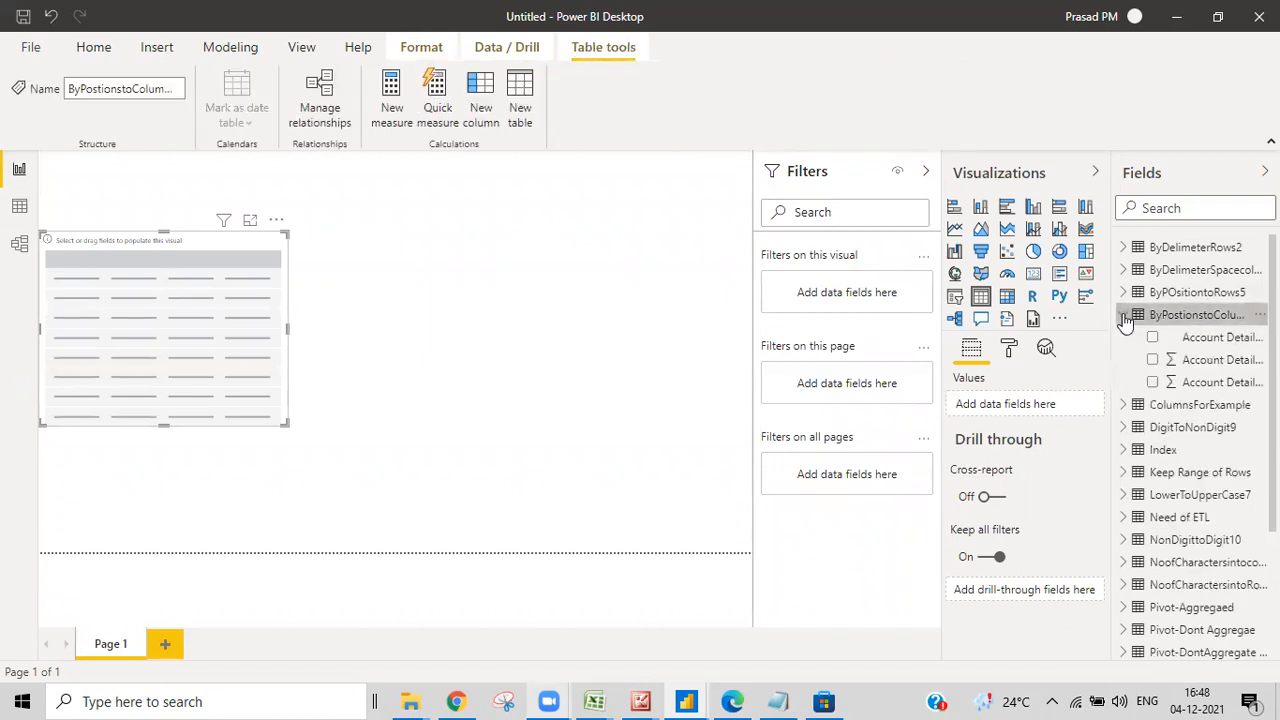
left_click_drag(1199, 341, 165, 305)
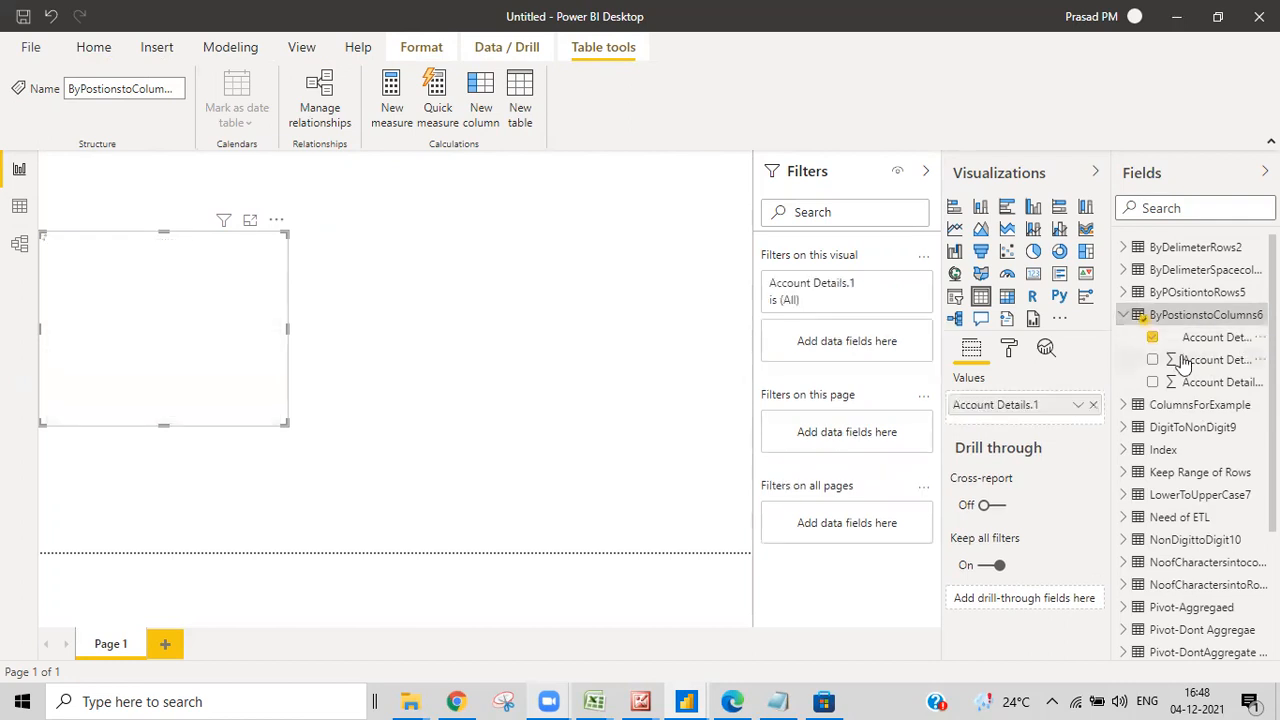
left_click_drag(1209, 360, 240, 350)
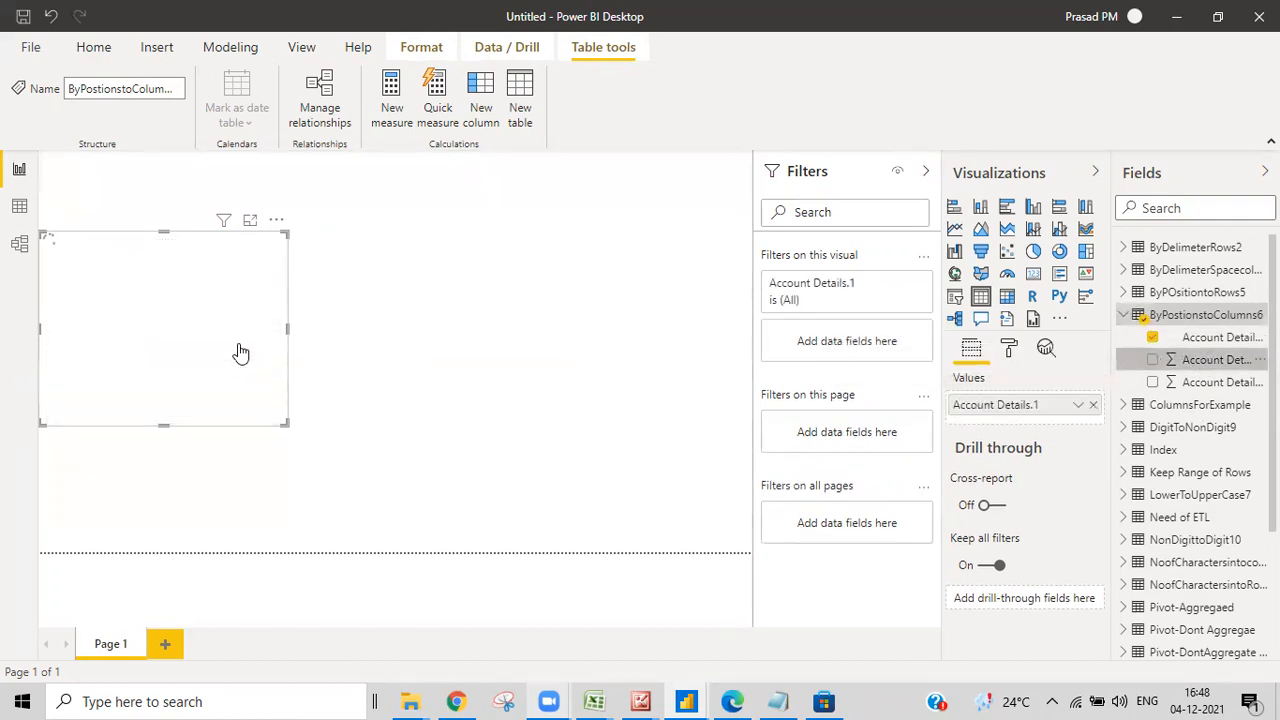
left_click(1152, 383)
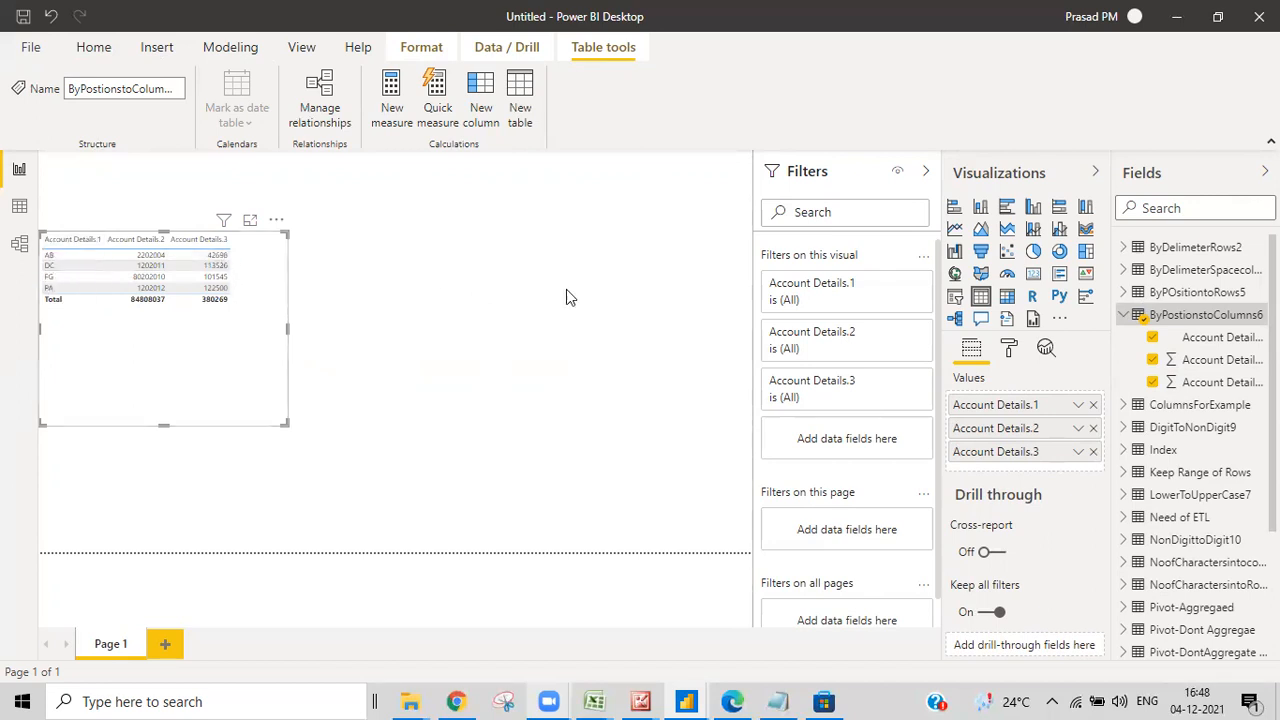
Add a slicer on Account Details.1 beside the table visual and filter the page to PA
left_click(683, 320)
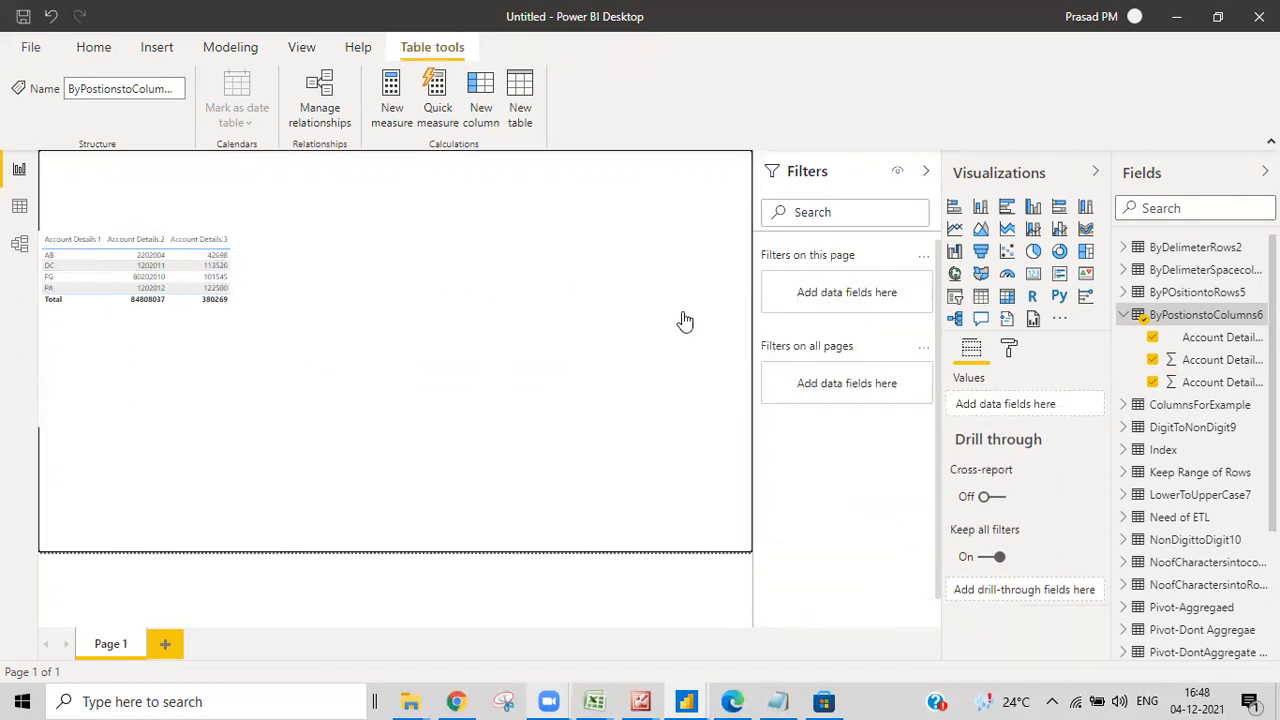
left_click(954, 296)
left_click_drag(249, 446, 575, 217)
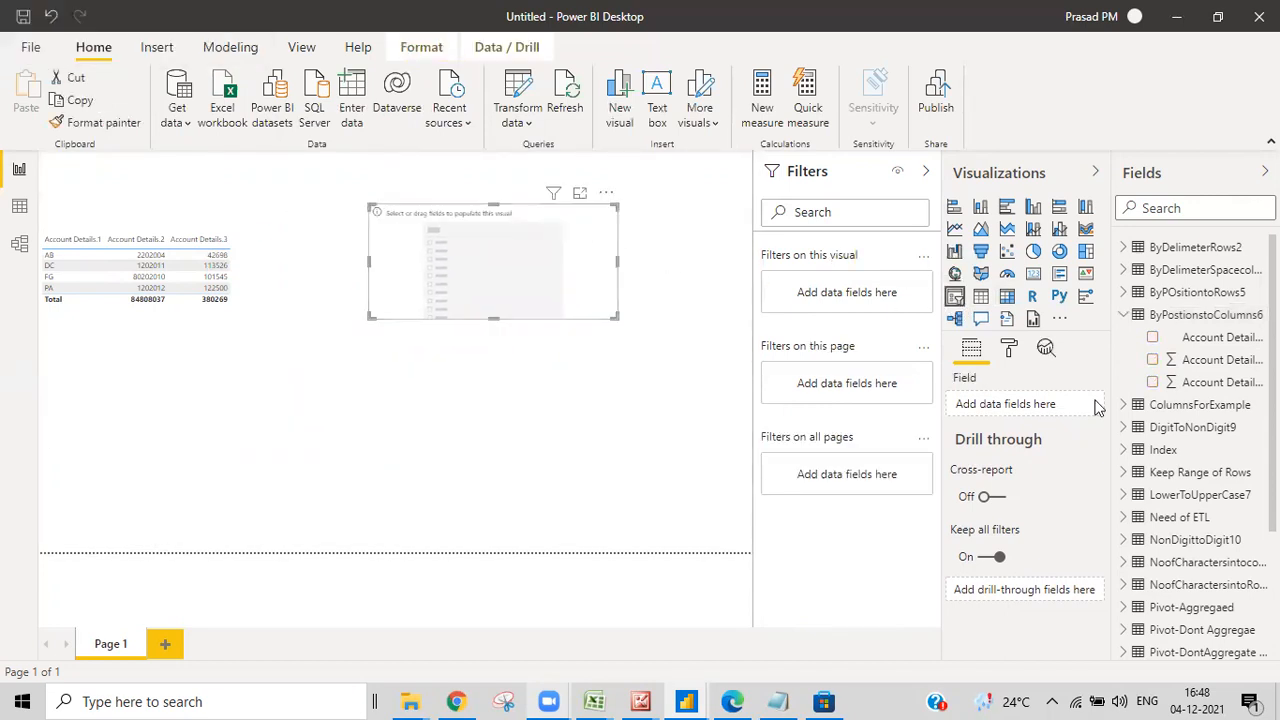
left_click_drag(1203, 337, 523, 283)
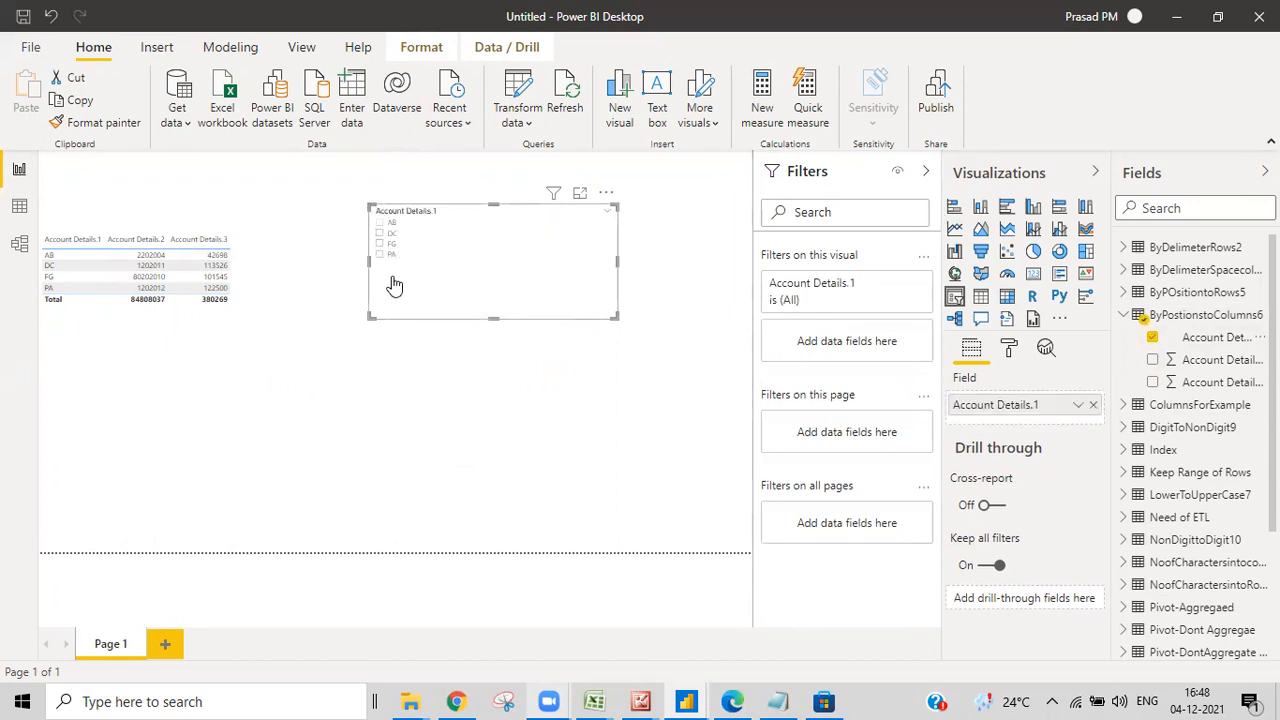
left_click(379, 255)
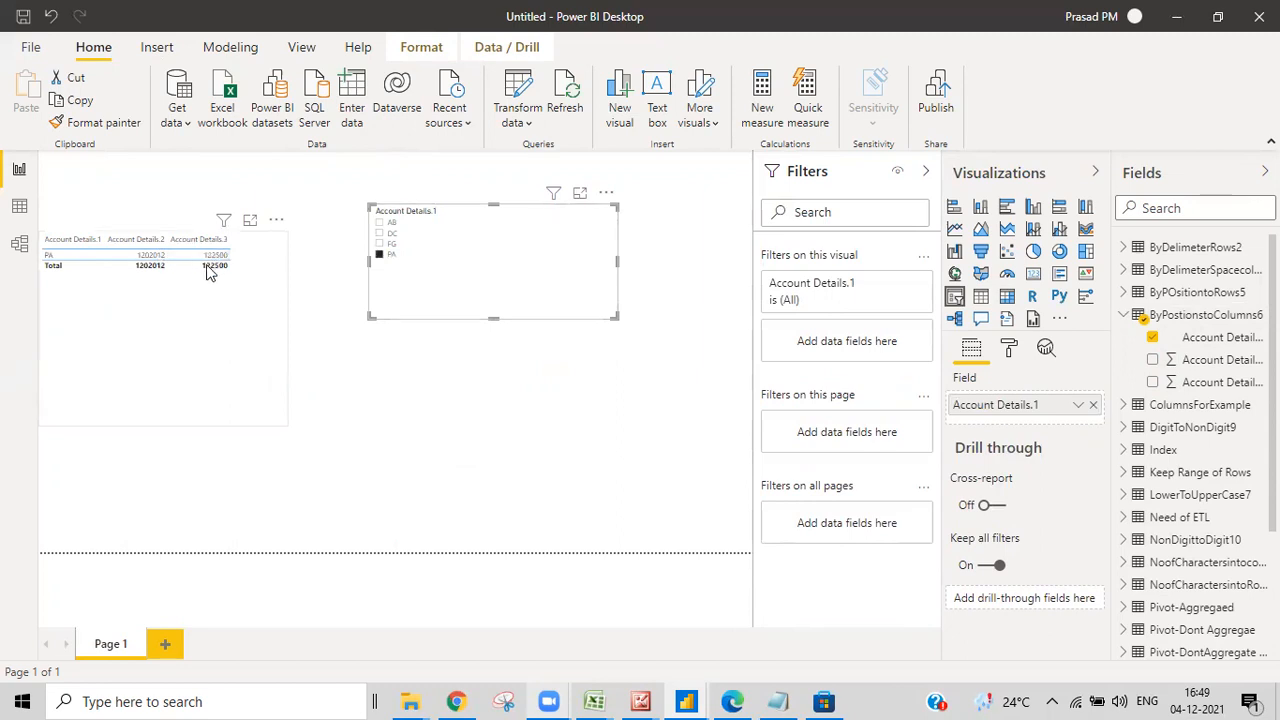
Add a stacked column chart of Account Details.3 by Account Details.1 below the slicer and clear the slicer's PA selection
left_click(386, 463)
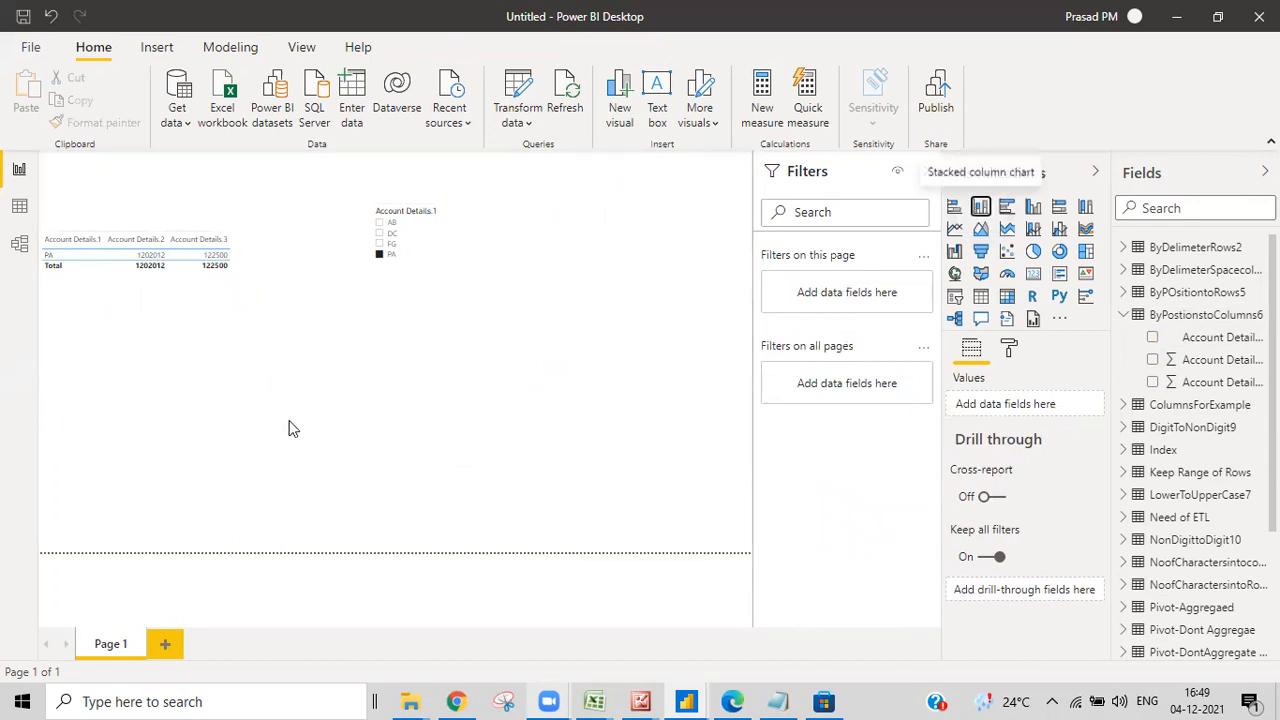
left_click_drag(364, 398, 594, 414)
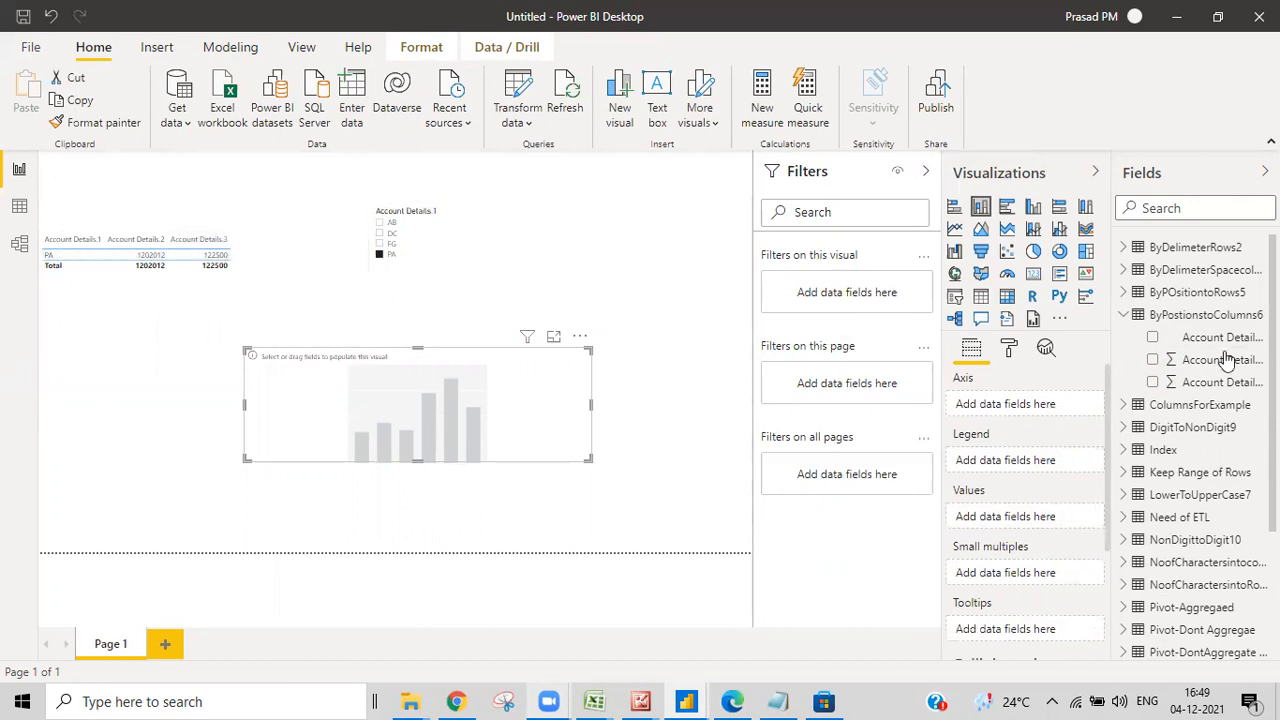
left_click_drag(497, 373, 328, 392)
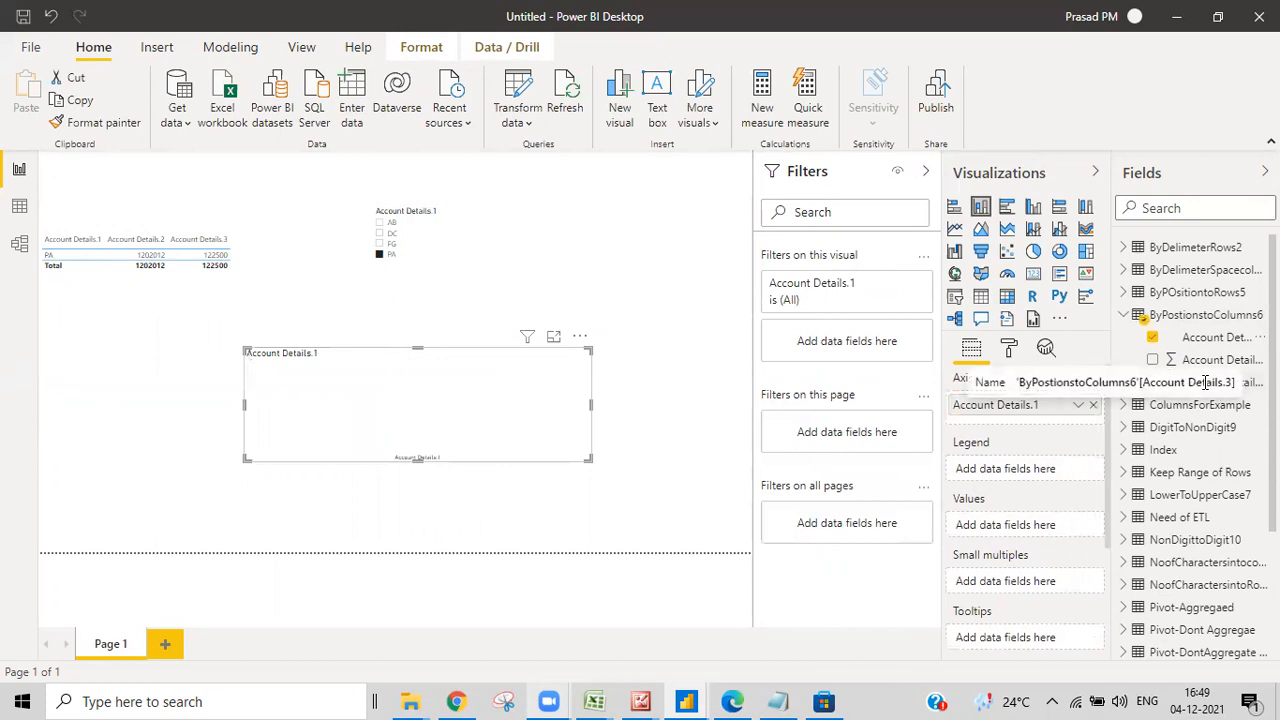
left_click_drag(1213, 388, 434, 432)
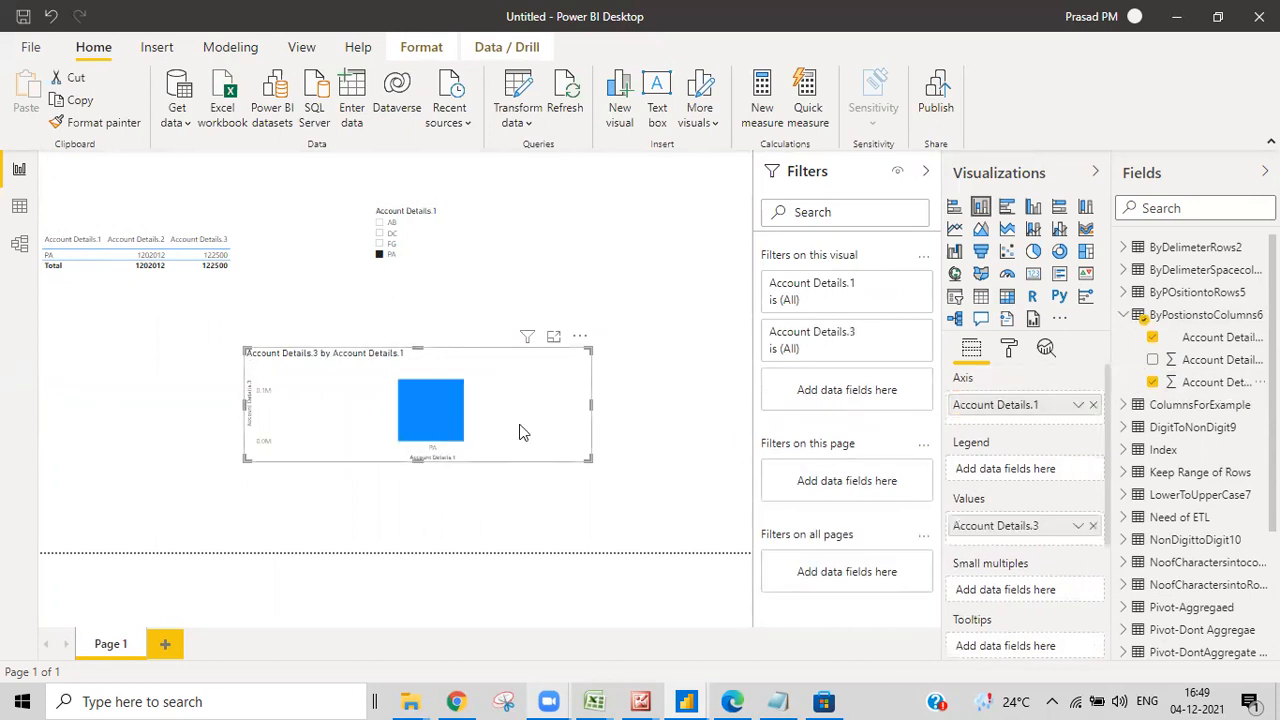
mouse_move(591, 454)
left_mouse_down()
mouse_move(622, 505)
mouse_move(608, 460)
left_mouse_up()
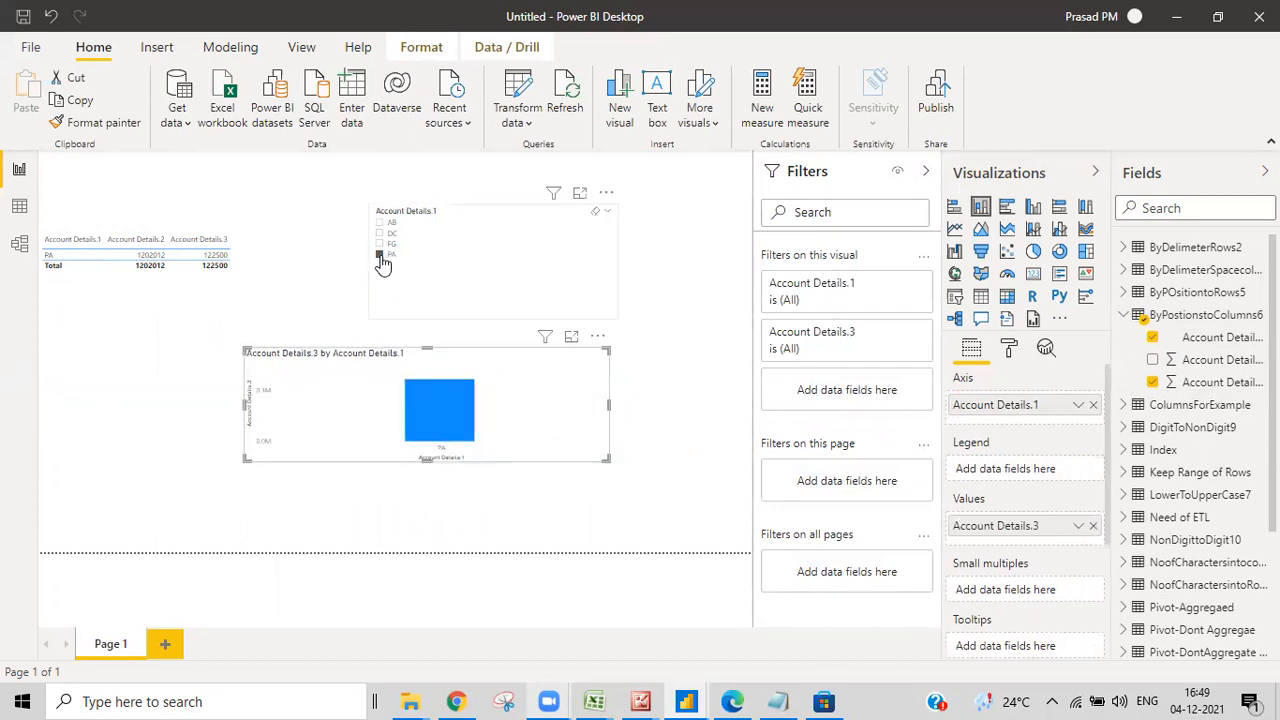
left_click(379, 255)
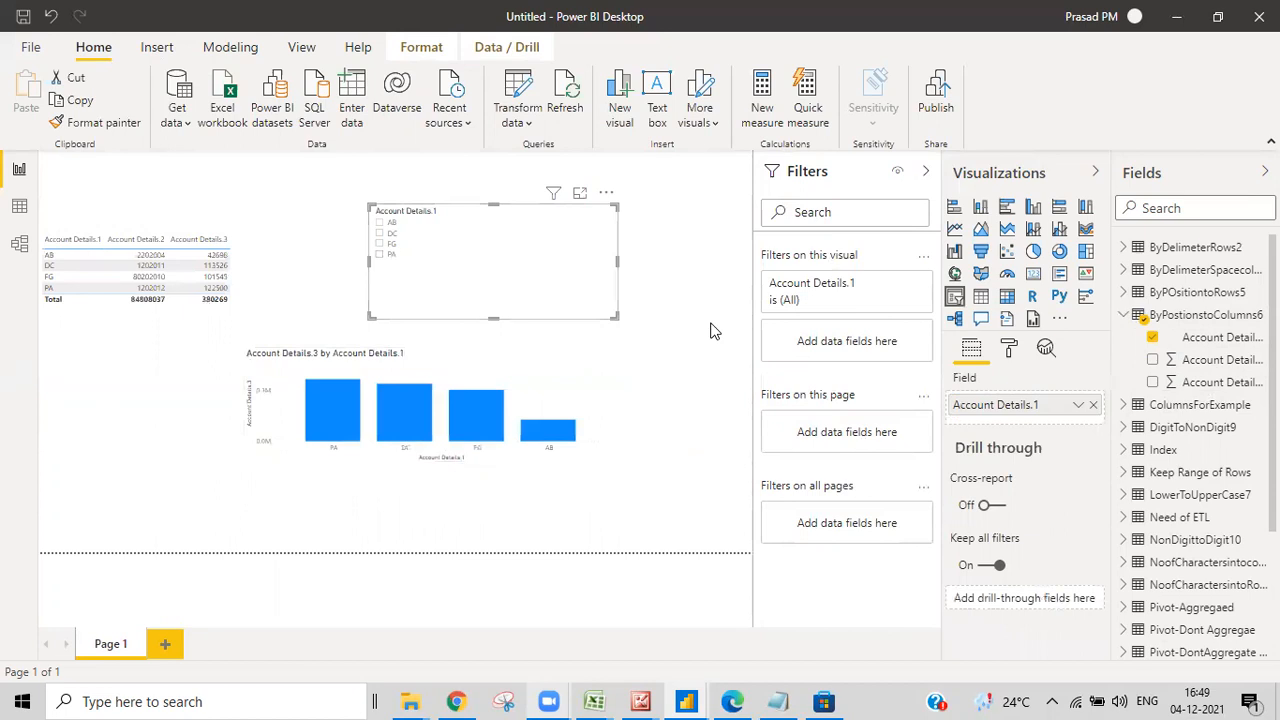